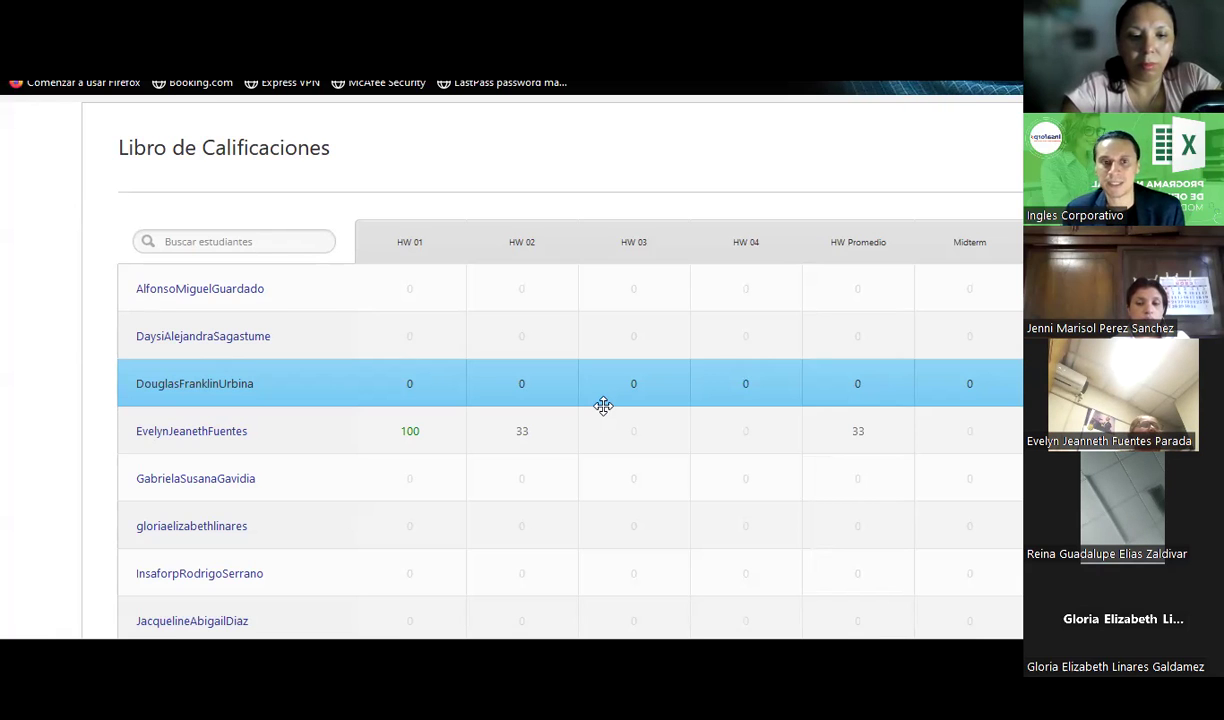
Scroll through and read the earthquake news page.
scroll(603, 405, "down", 2)
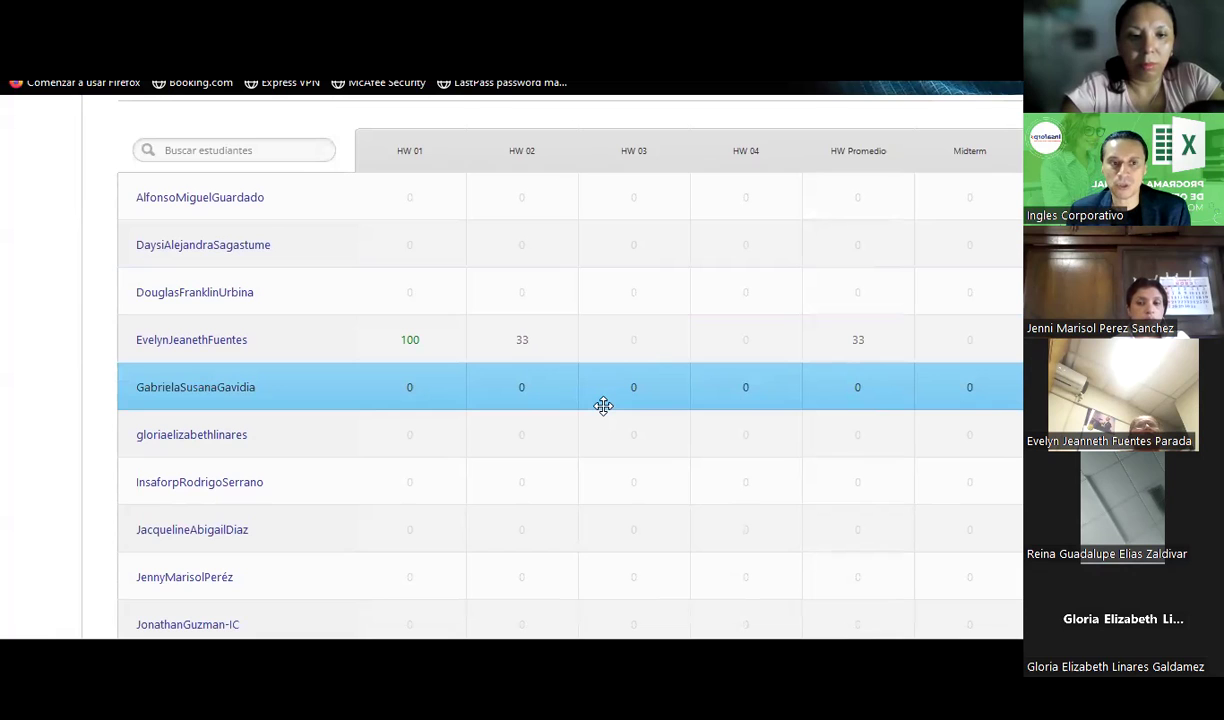
scroll(603, 405, "down", 4)
scroll(603, 405, "down", 1)
scroll(603, 405, "down", 1)
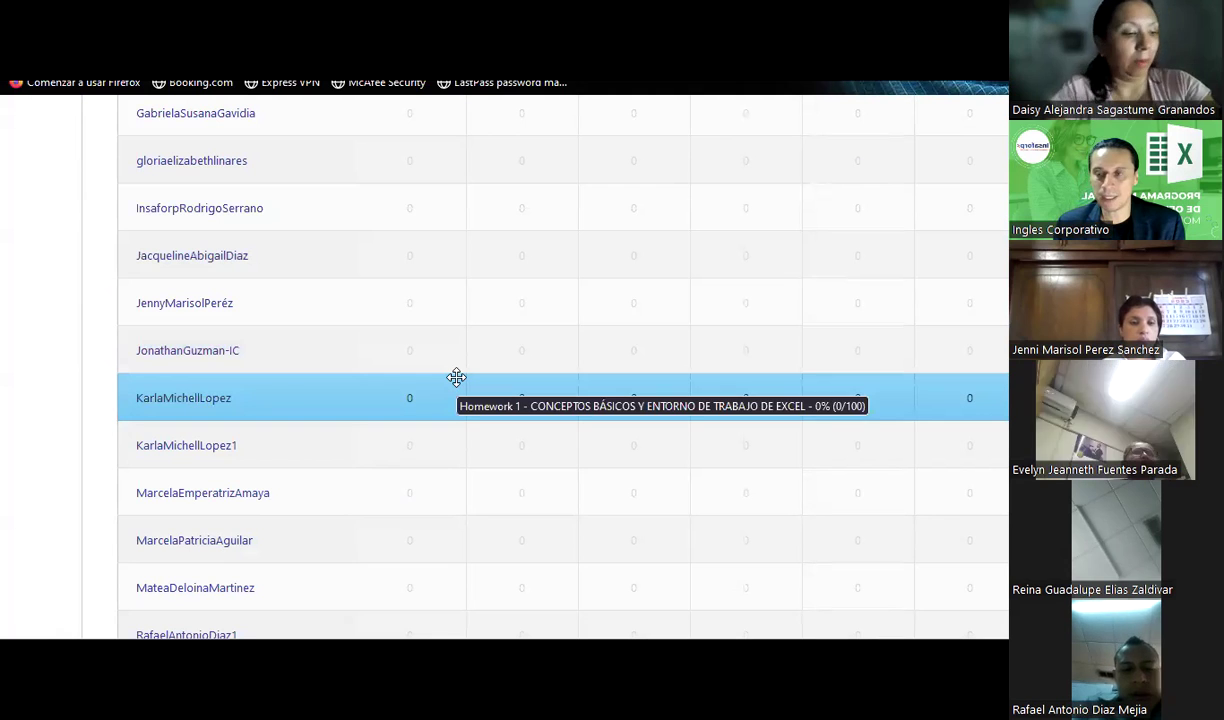
scroll(456, 376, "down", 2)
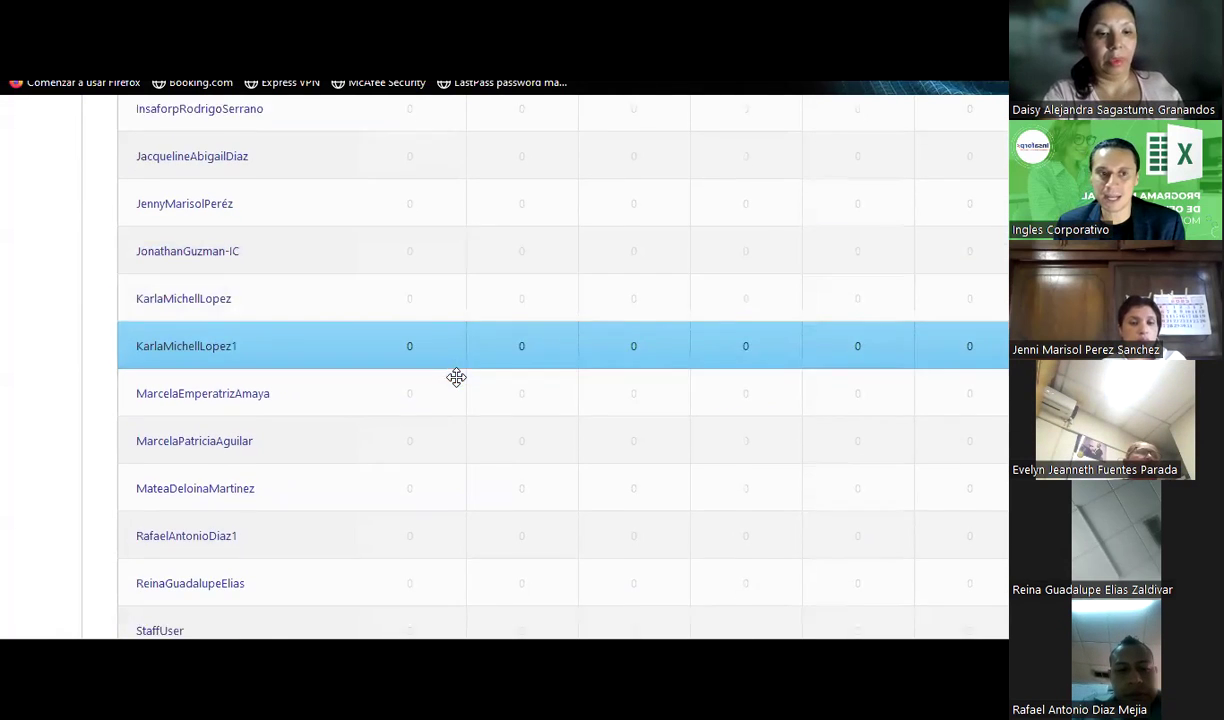
scroll(456, 376, "down", 3)
scroll(456, 376, "up", 2)
scroll(456, 376, "up", 6)
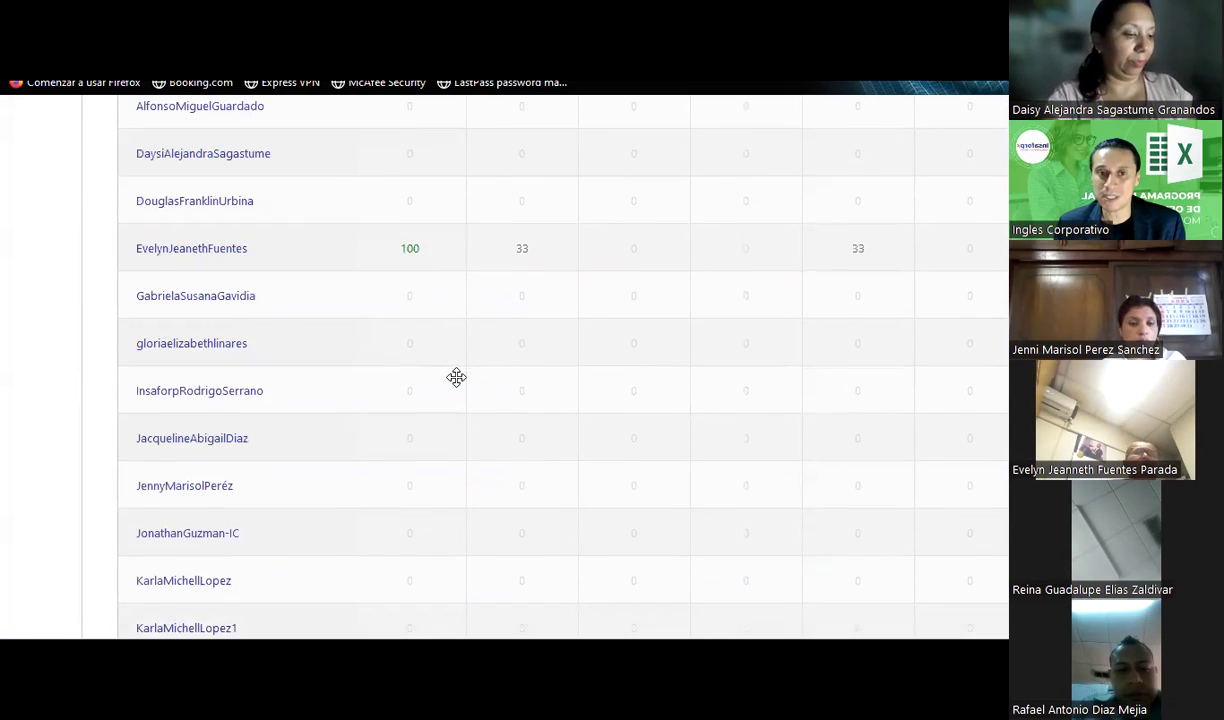
scroll(456, 376, "up", 5)
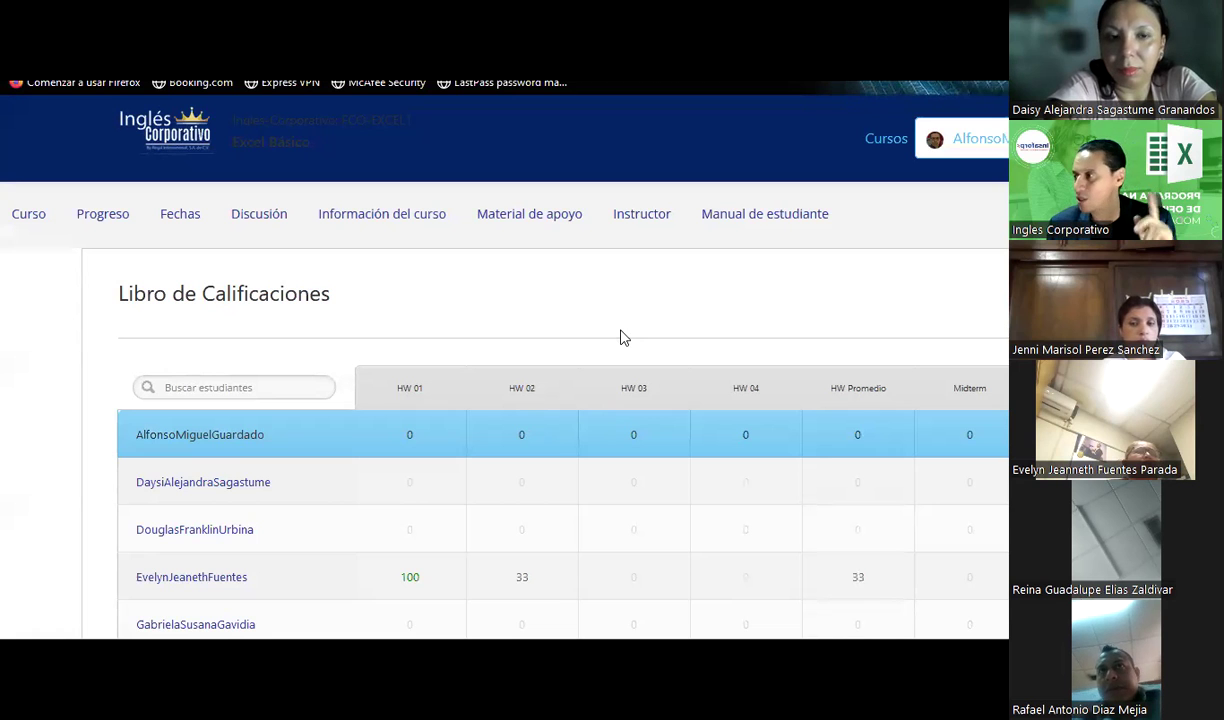
scroll(540, 307, "down", 2)
scroll(540, 307, "down", 3)
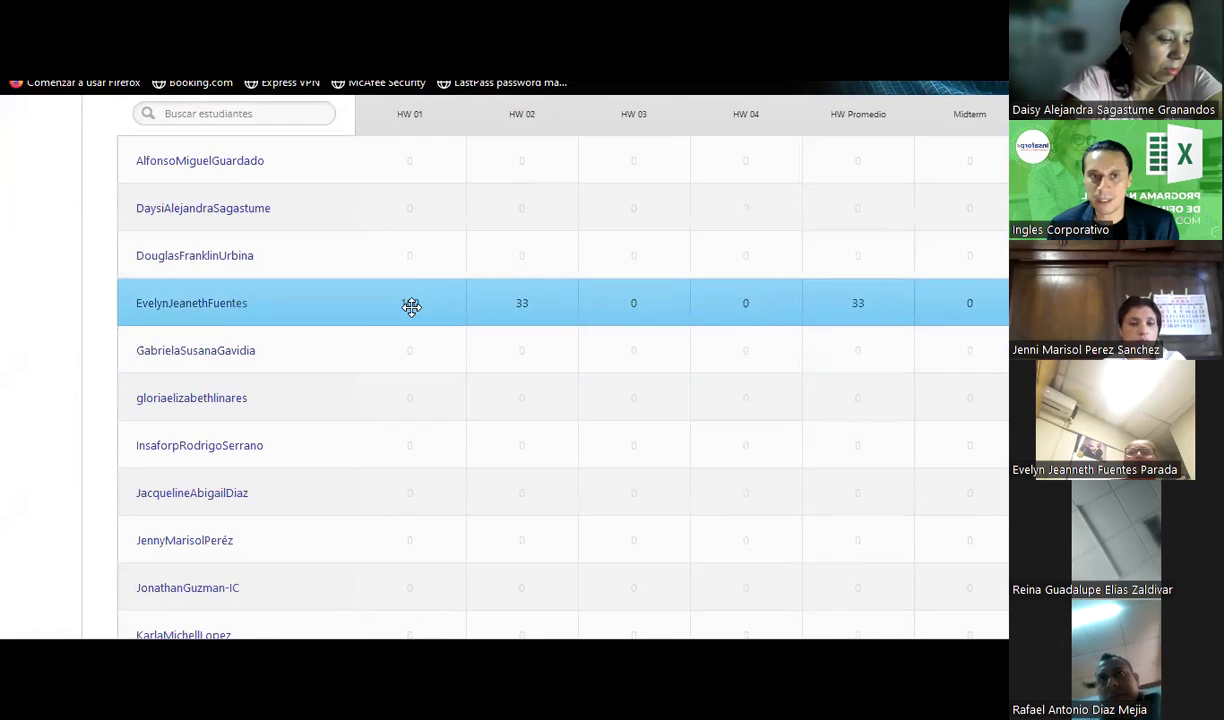
scroll(410, 303, "up", 2)
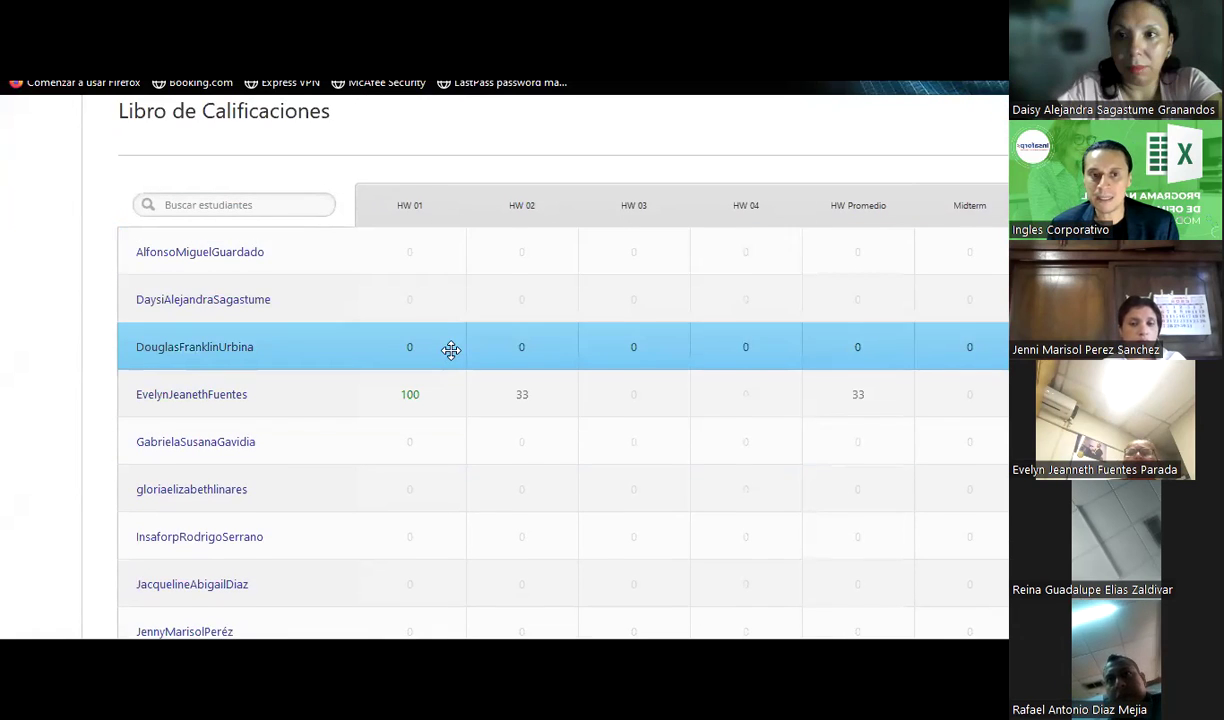
scroll(450, 345, "down", 2)
scroll(460, 397, "down", 3)
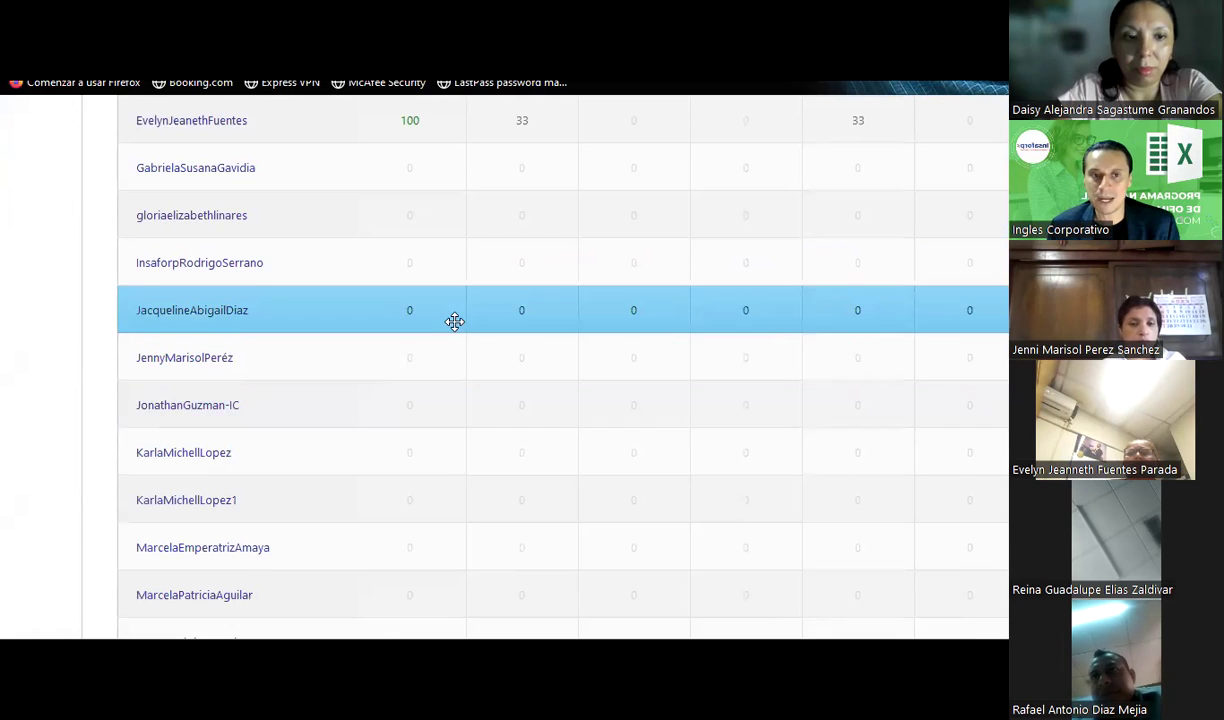
scroll(455, 322, "down", 2)
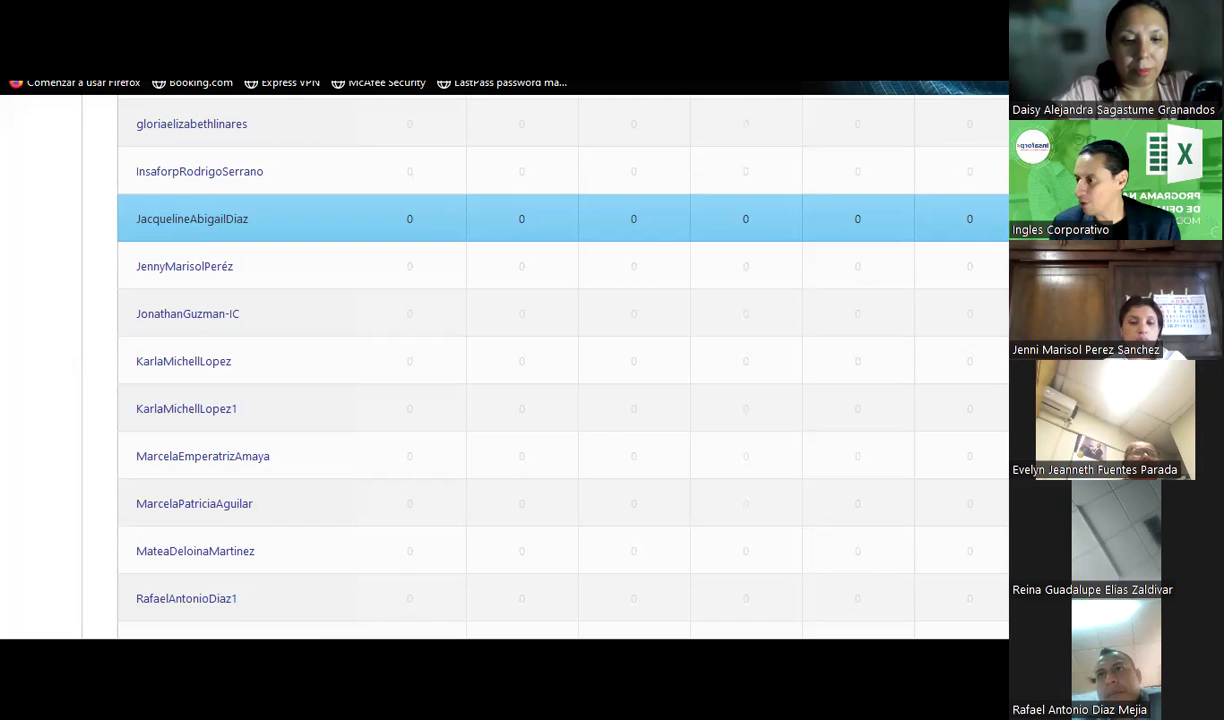
left_click(191, 123)
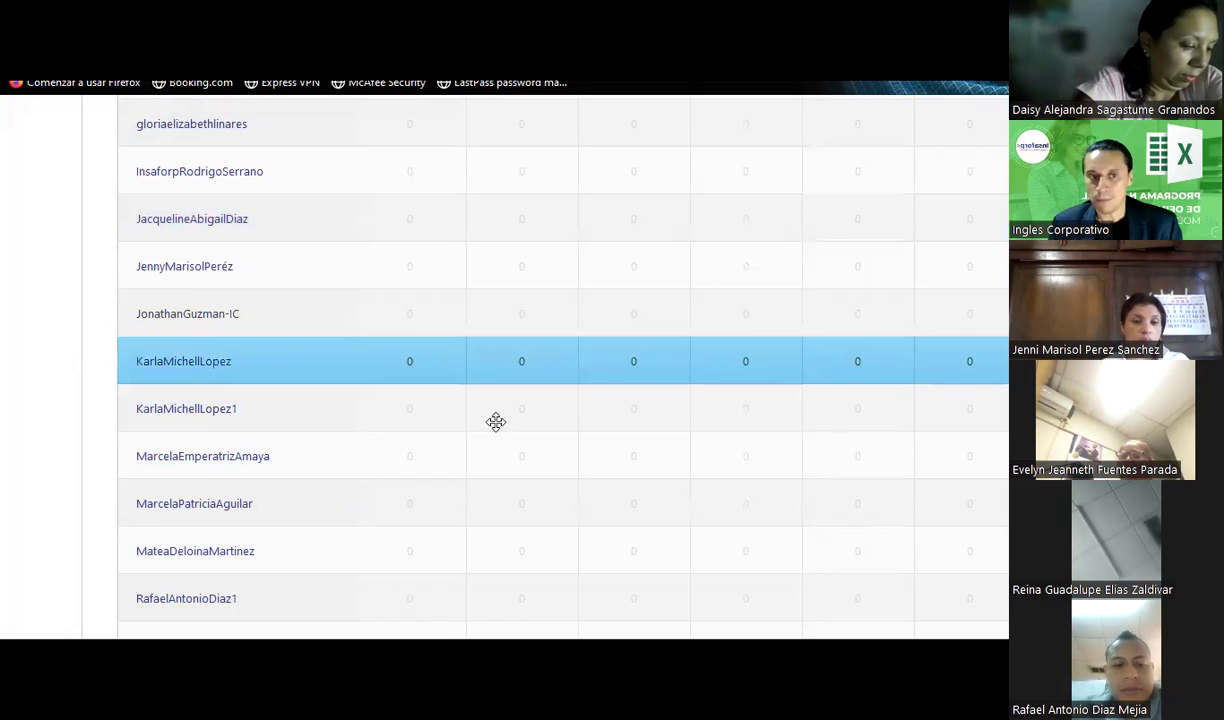
scroll(481, 440, "down", 2)
scroll(481, 440, "down", 3)
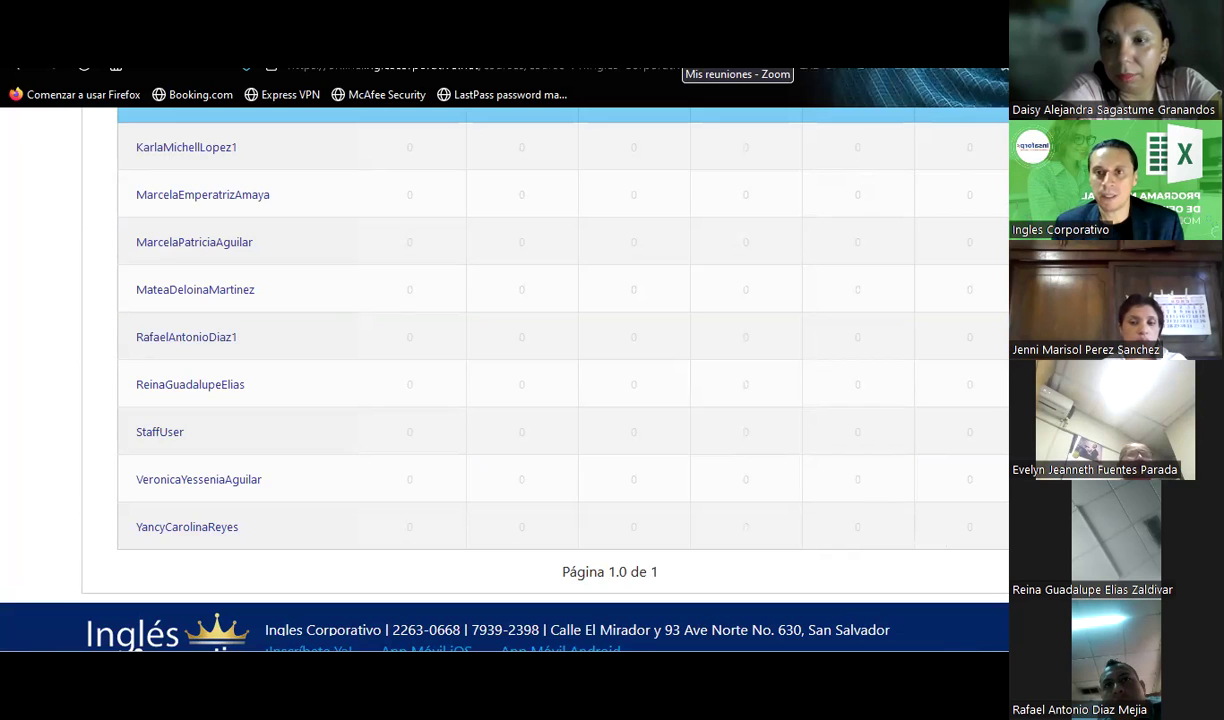
mouse_move(633, 551)
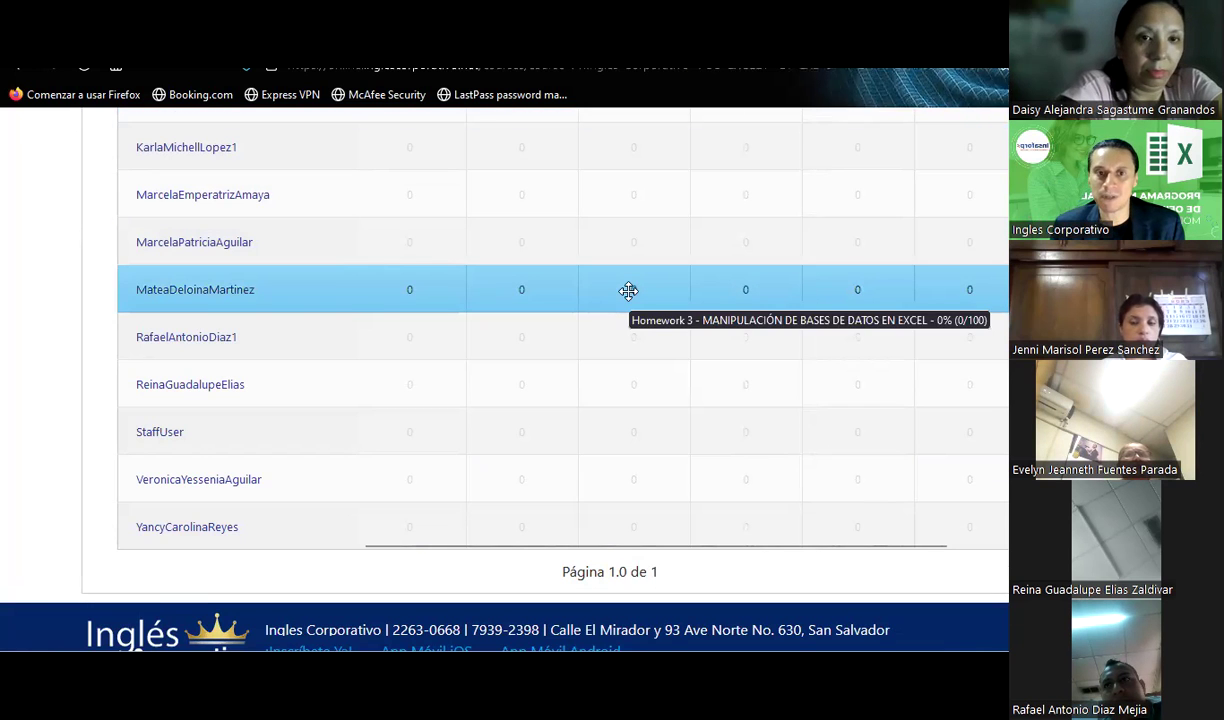
scroll(628, 291, "up", 4)
scroll(628, 291, "up", 1)
scroll(628, 291, "up", 2)
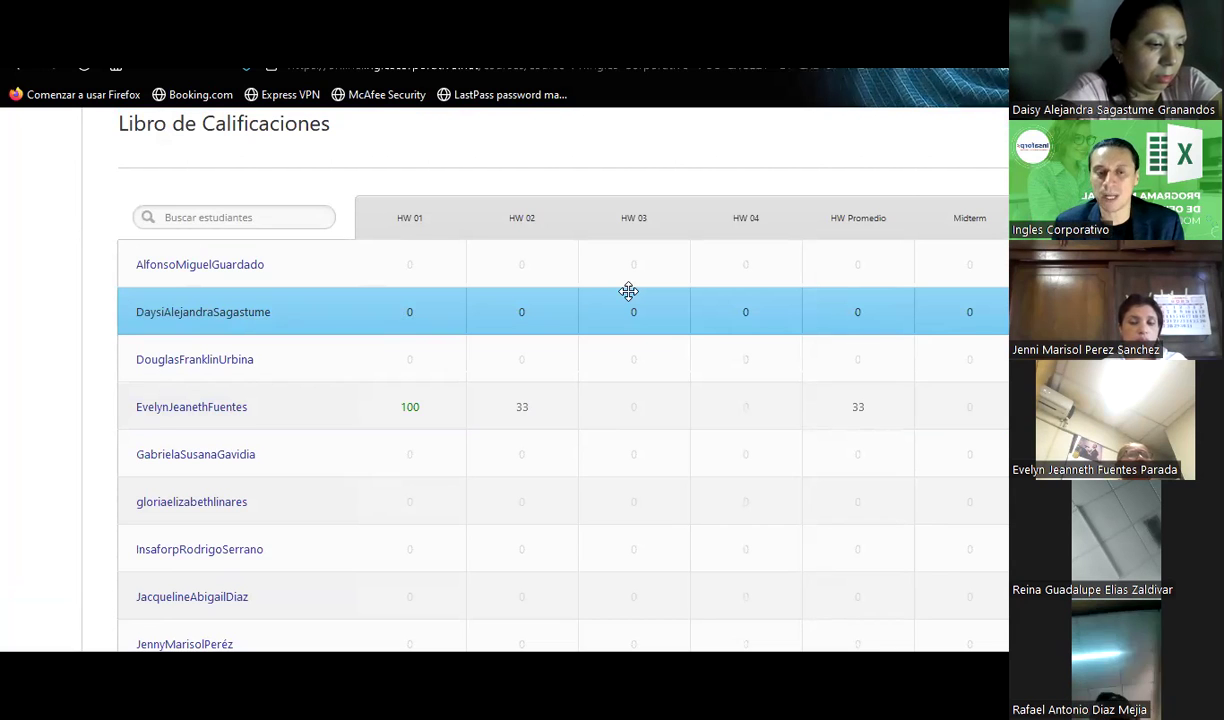
scroll(709, 374, "down", 3)
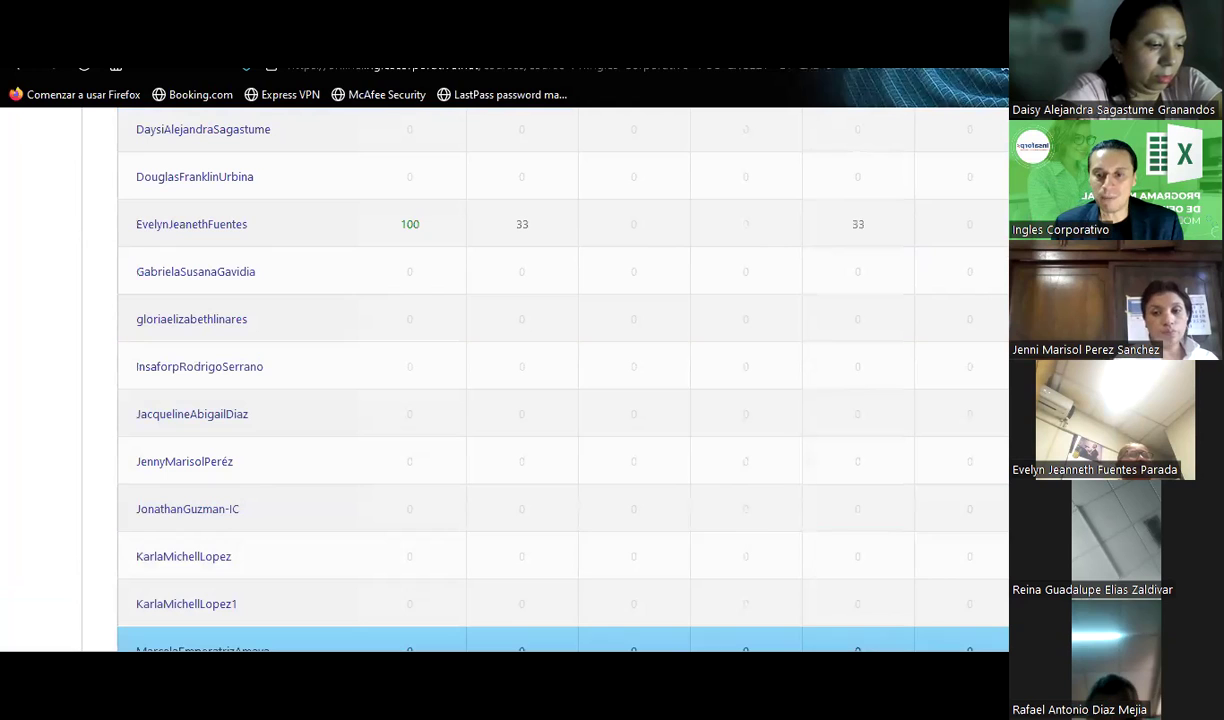
Delete the Hoja1 sheet from the paste-options workbook and return to the Opción pegar sheet.
left_click(993, 590)
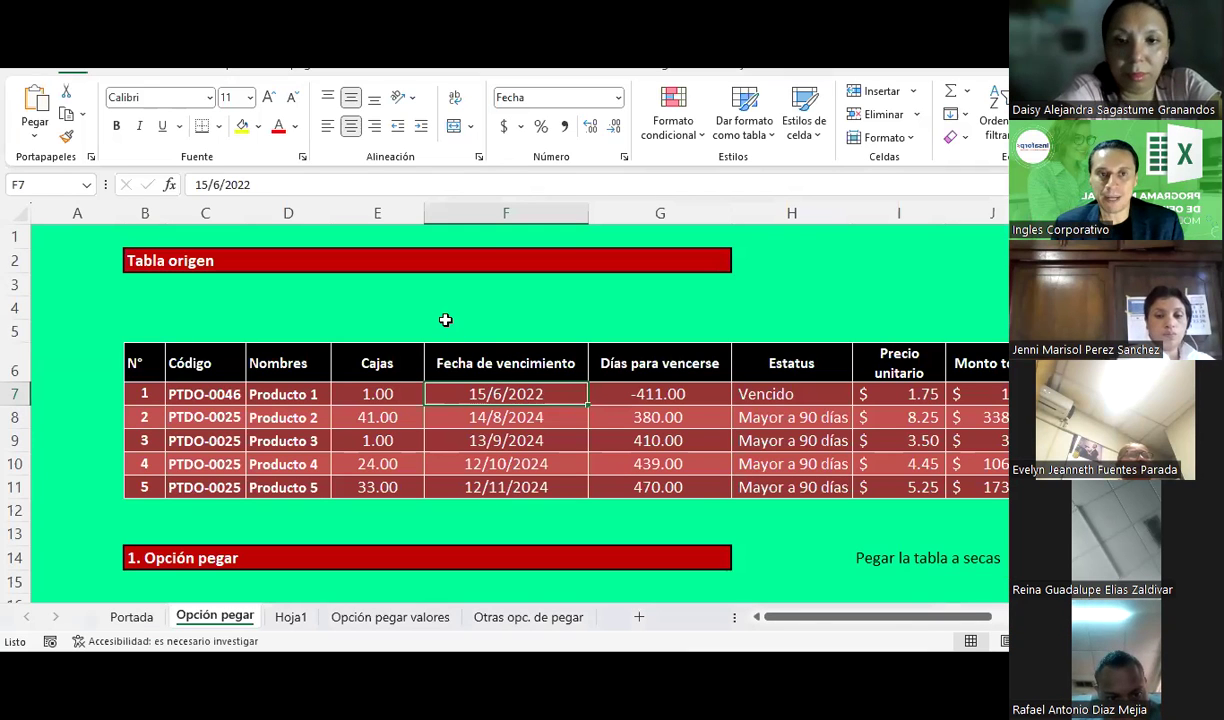
scroll(445, 320, "down", 2)
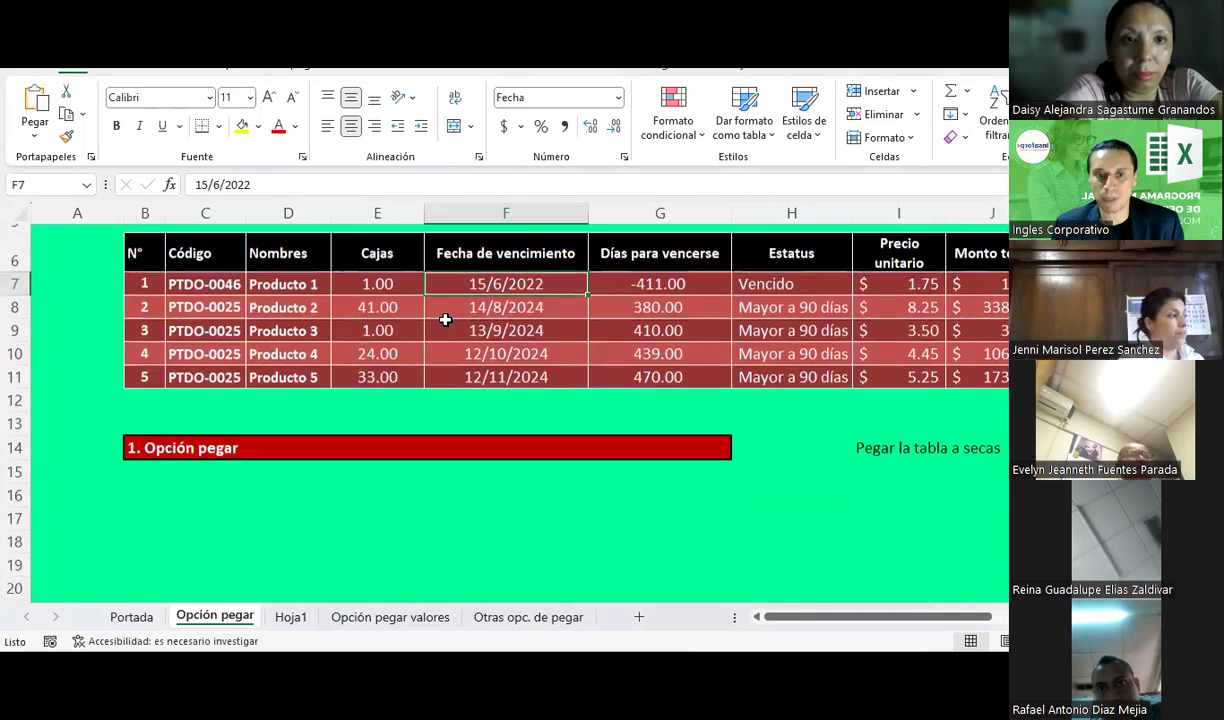
scroll(445, 320, "down", 2)
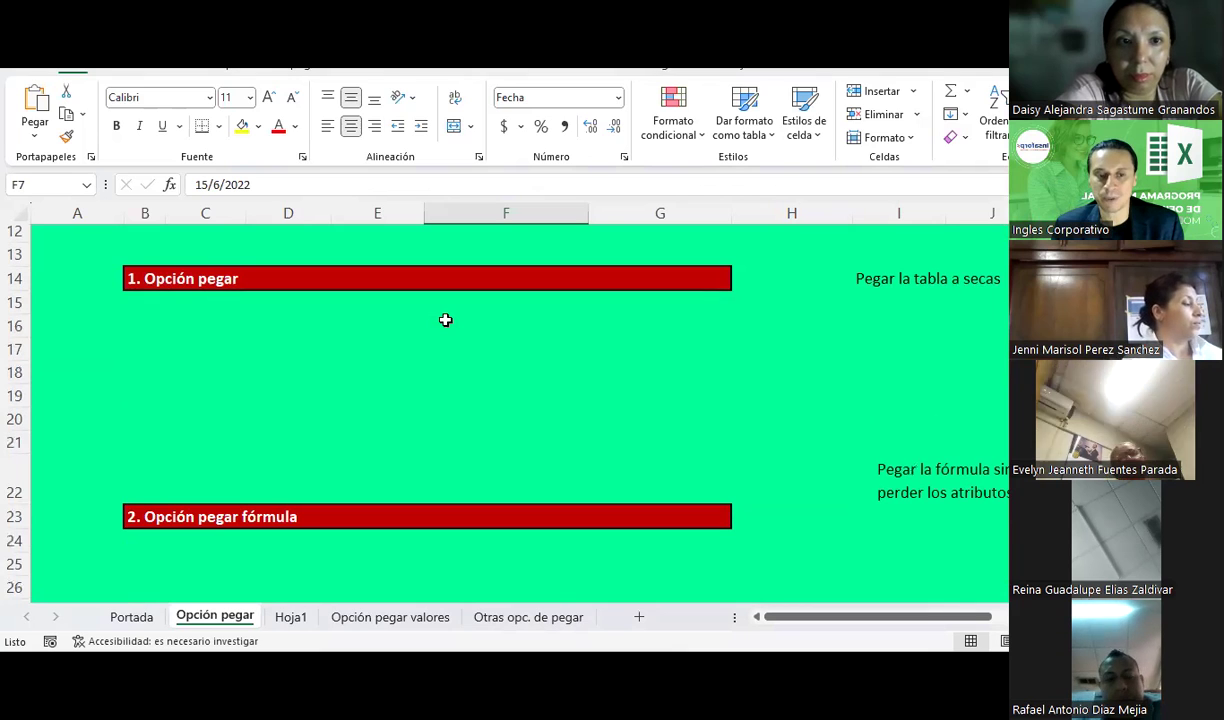
left_click(294, 622)
right_click(295, 622)
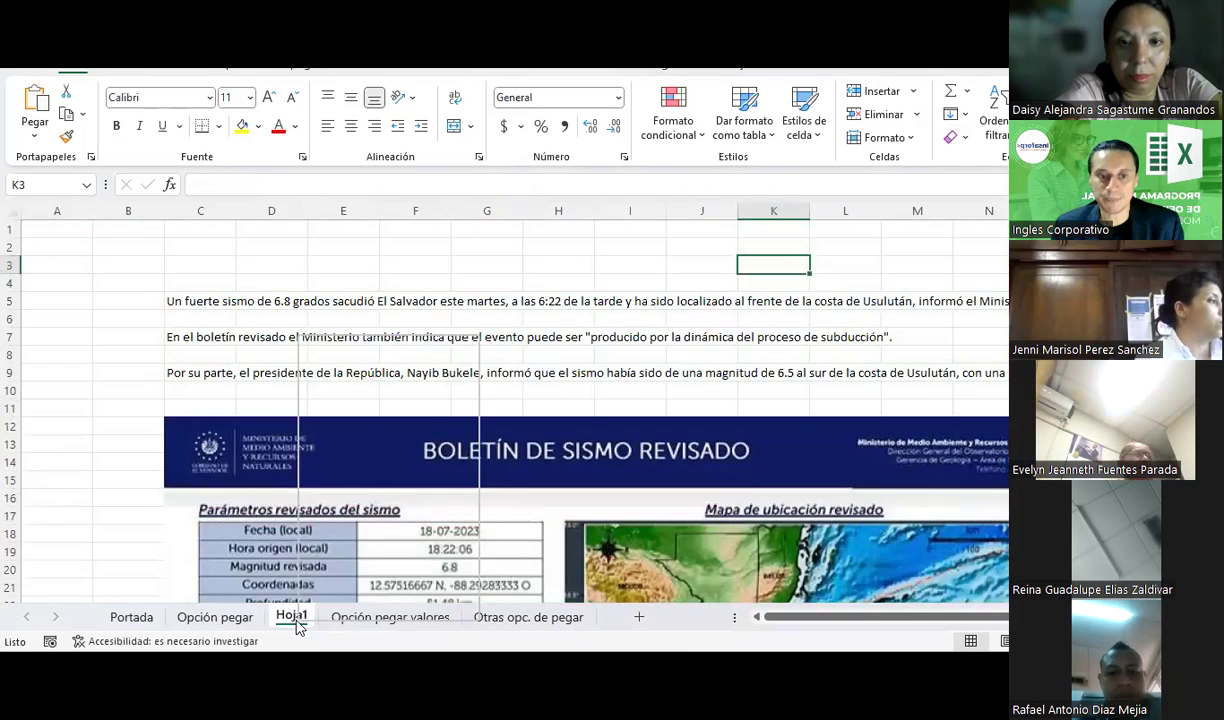
left_click(350, 374)
left_click(570, 387)
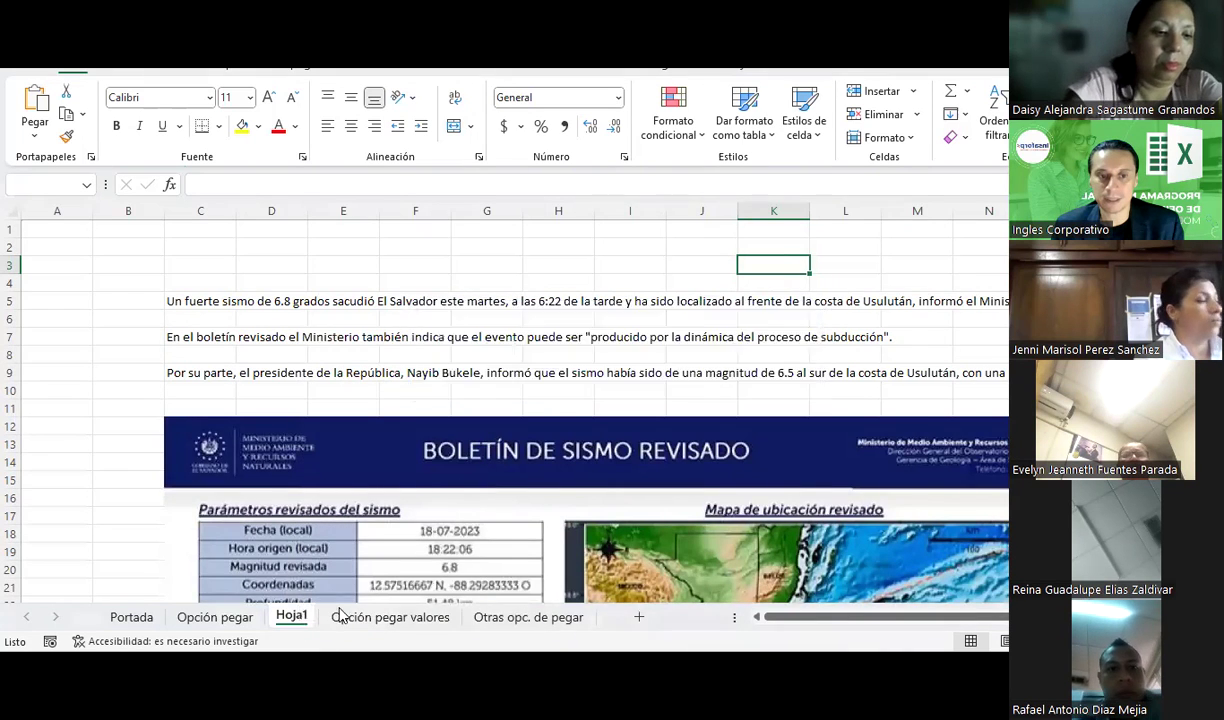
left_click(236, 614)
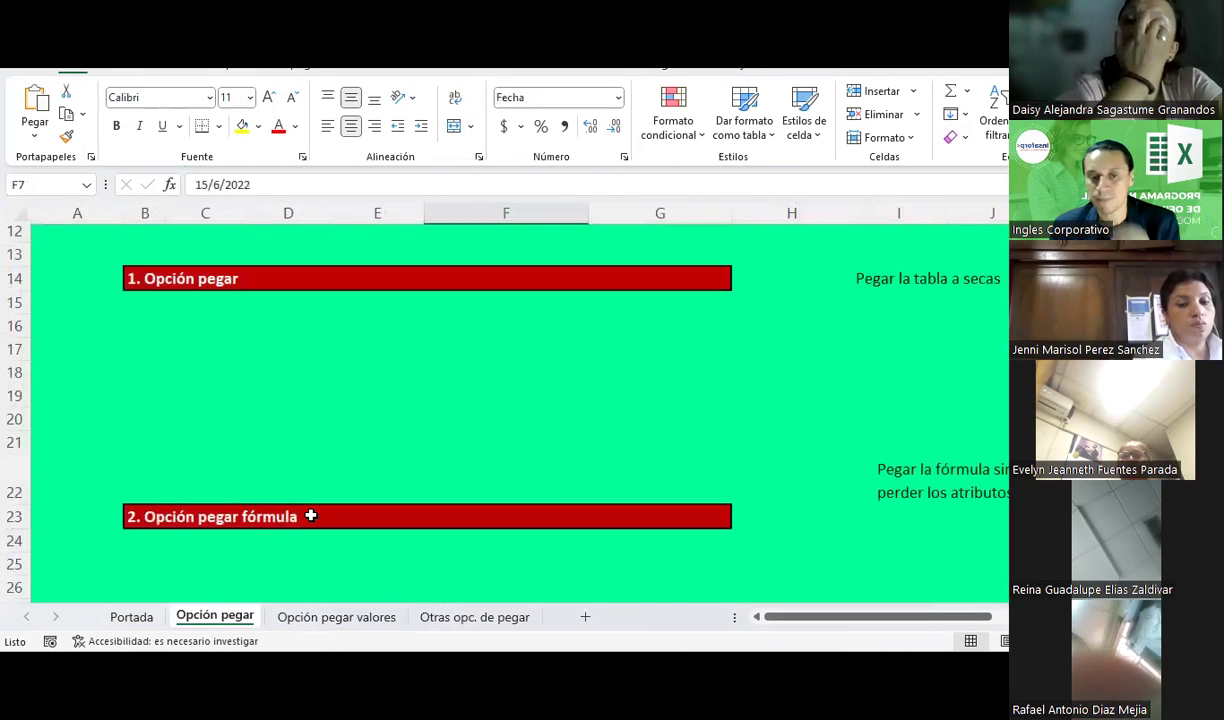
scroll(314, 477, "up", 4)
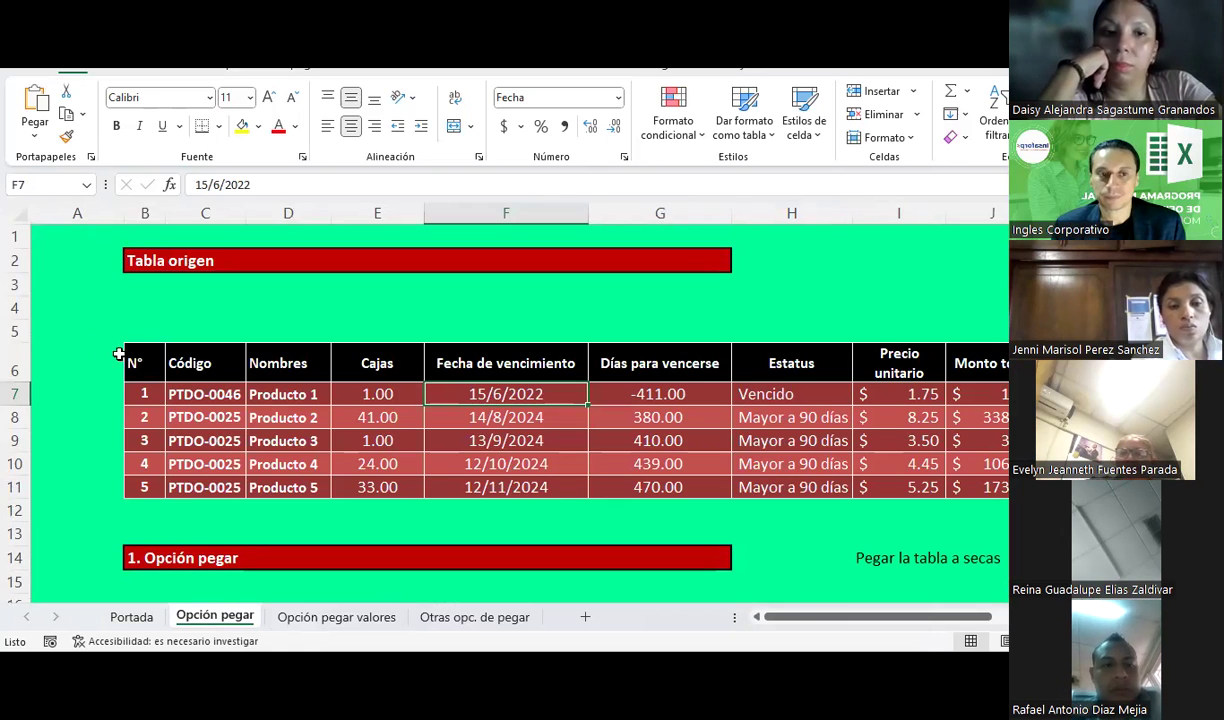
Copy the Tabla origen range B6:J11 and paste it starting at cell B16.
left_click_drag(121, 363, 990, 487)
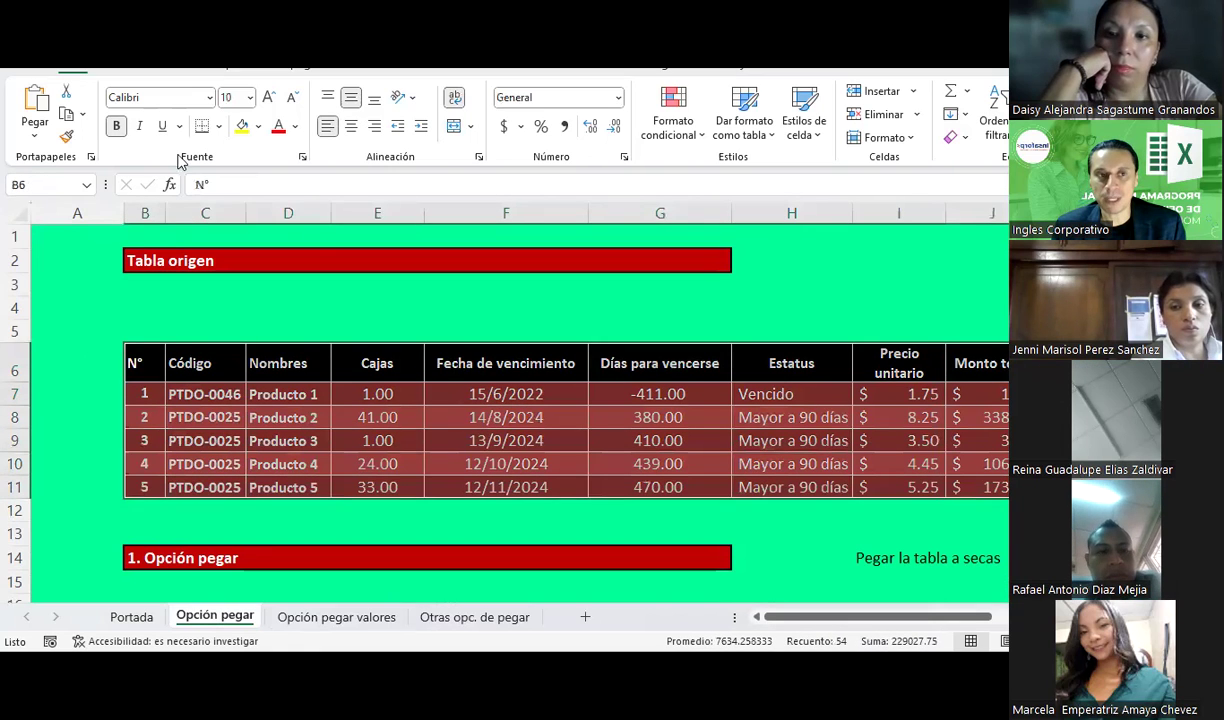
left_click(68, 116)
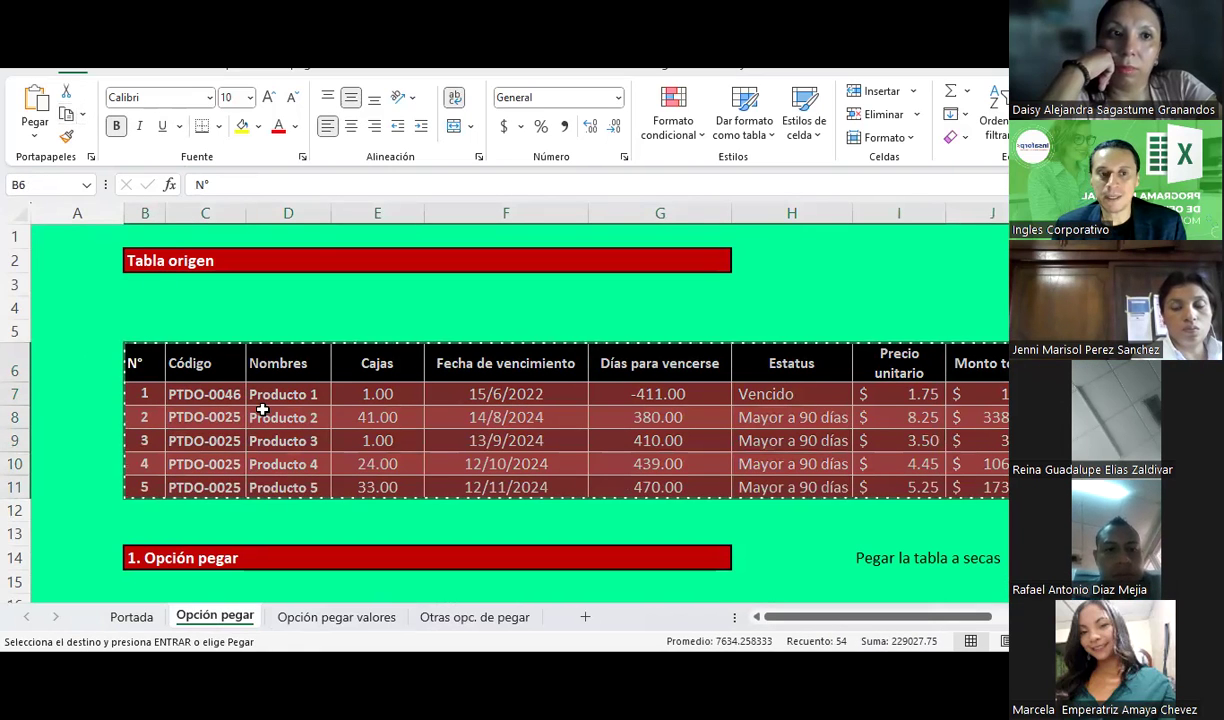
scroll(167, 464, "down", 2)
left_click(140, 464)
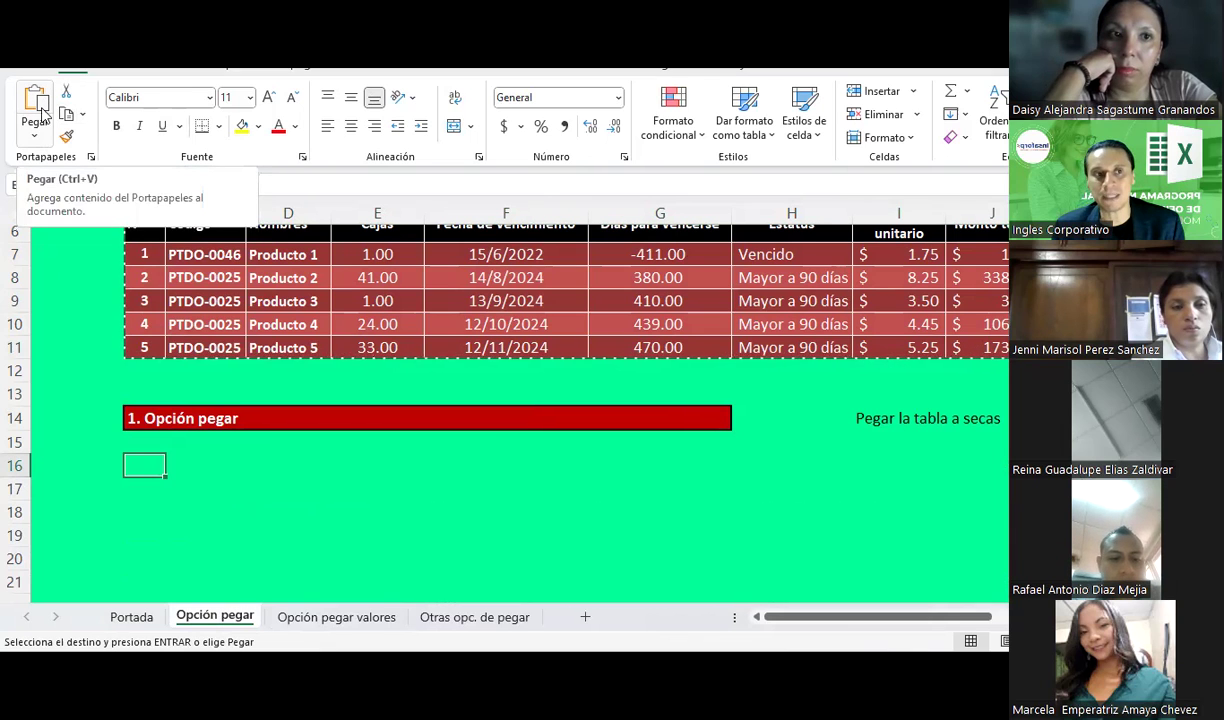
left_click(35, 138)
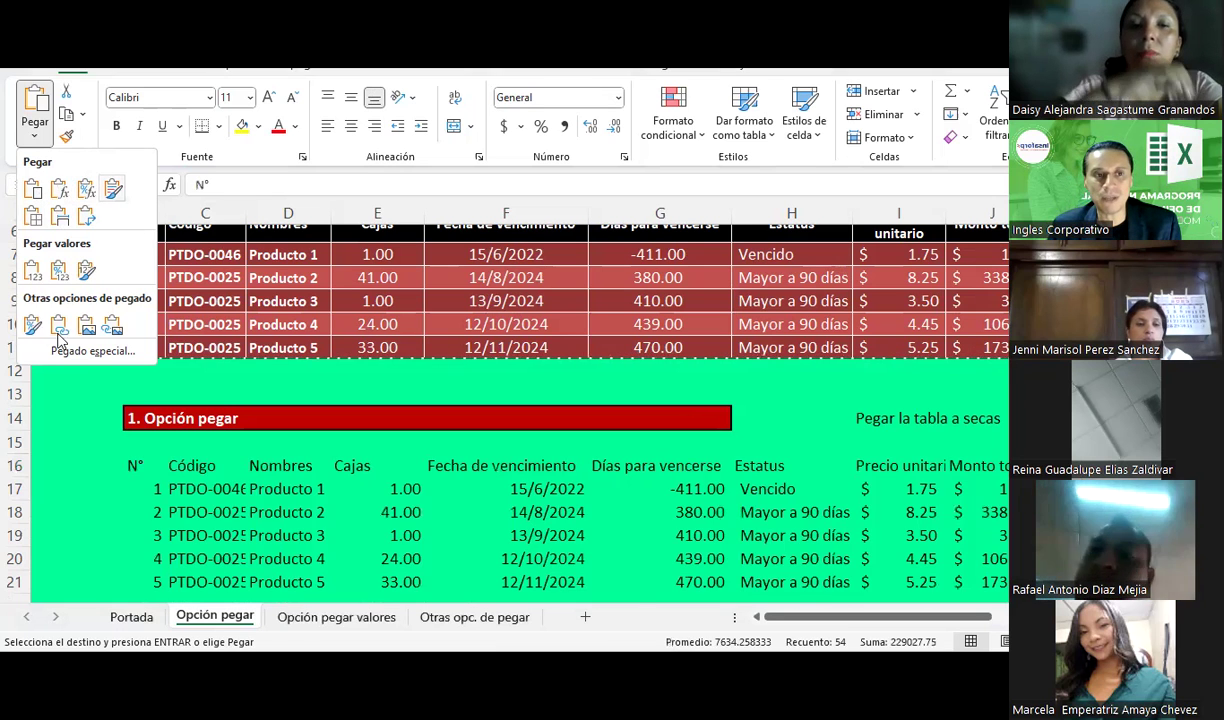
Dismiss the paste options and open the Xataka article on 2023's best films.
key("Escape")
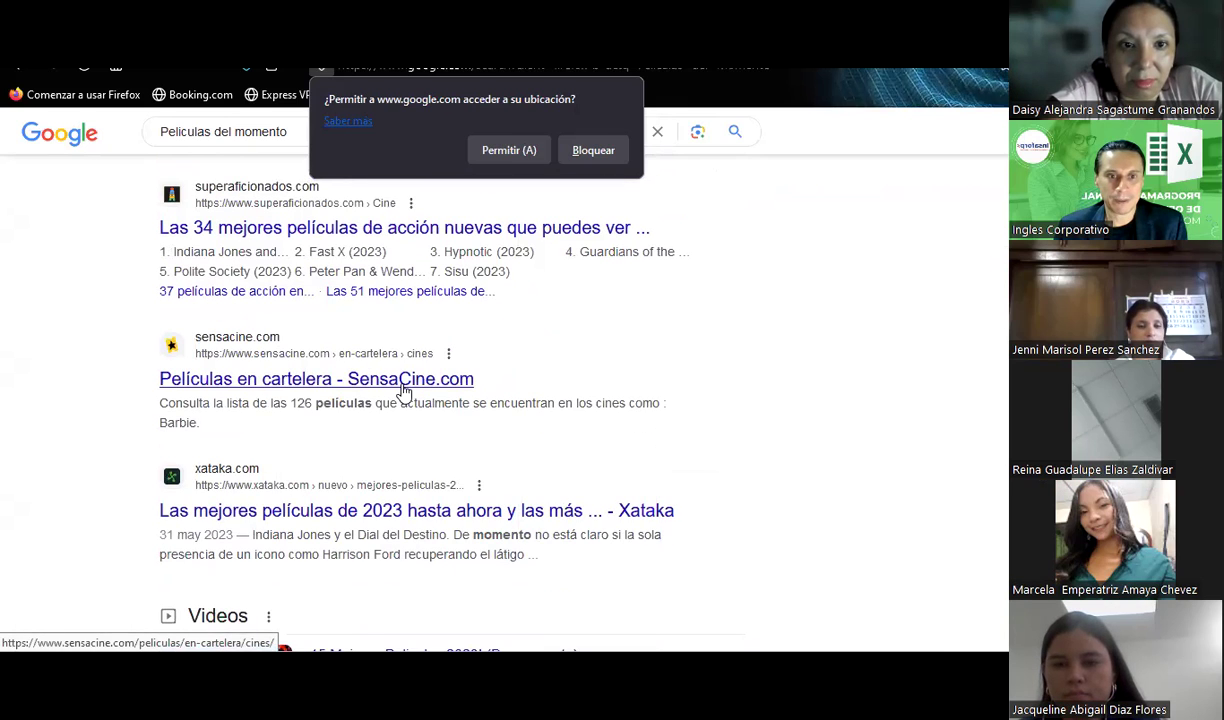
left_click(435, 512)
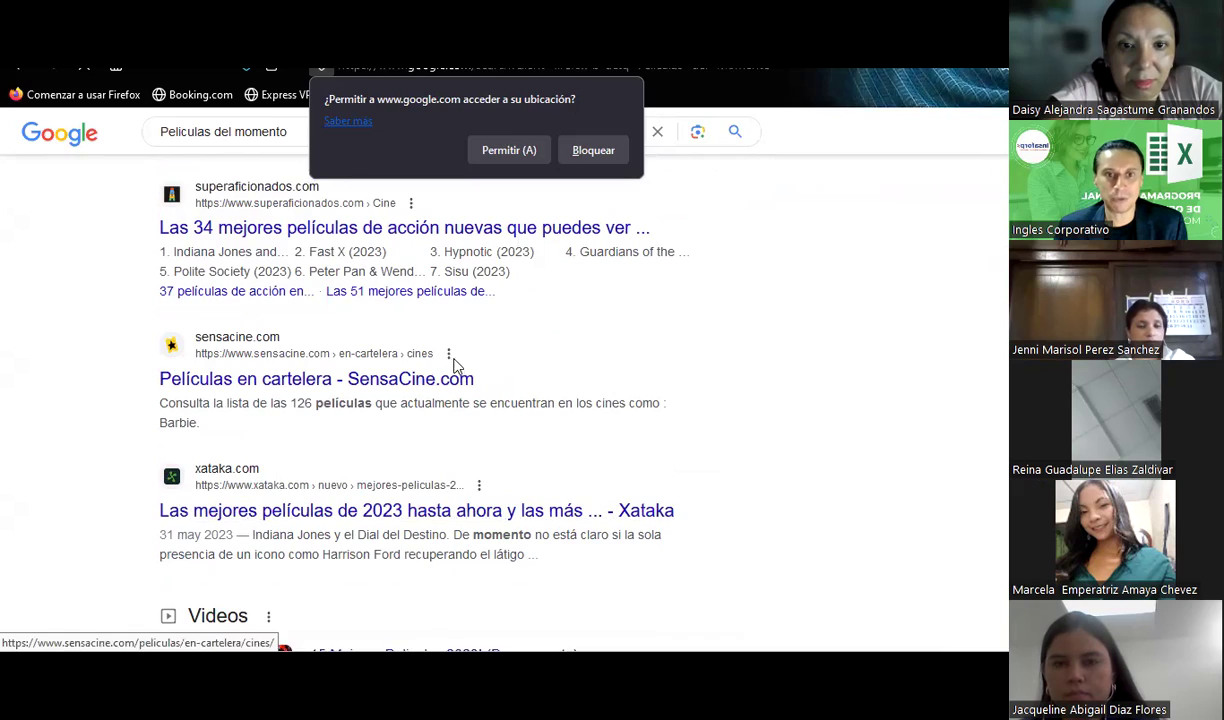
Dismiss the Xataka cookie notice and scroll back to the article's introduction.
scroll(466, 357, "down", 5)
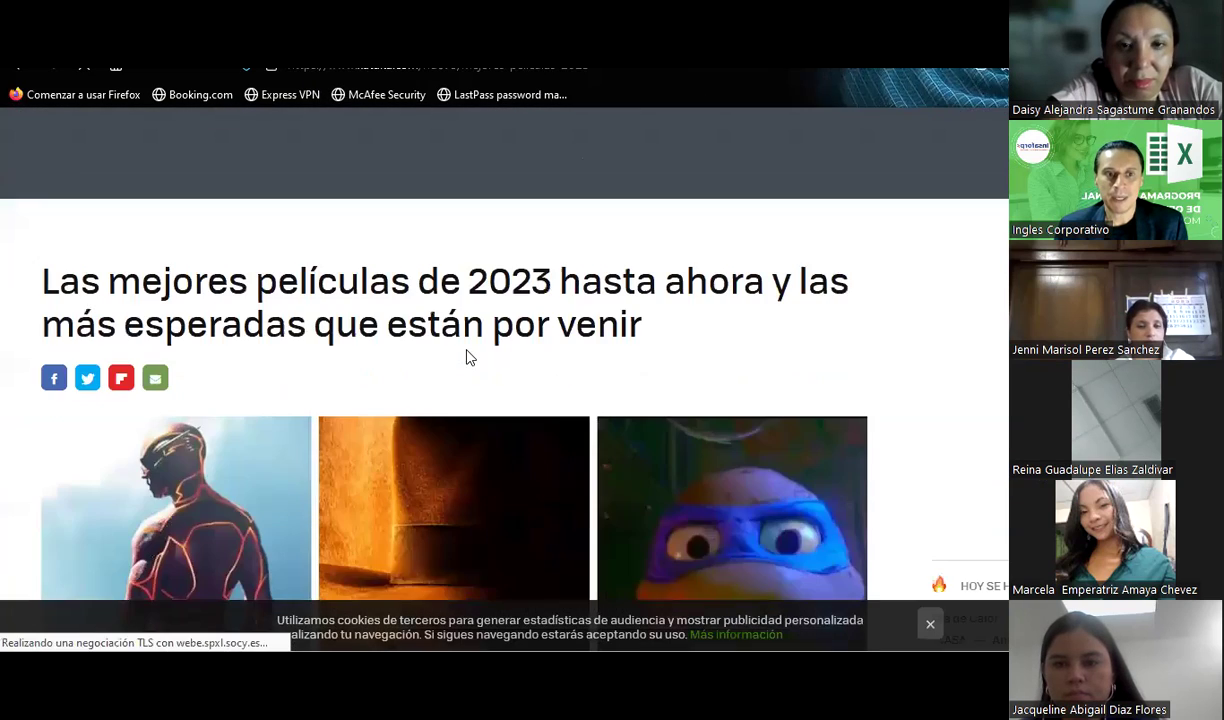
scroll(466, 357, "down", 1)
scroll(466, 357, "down", 2)
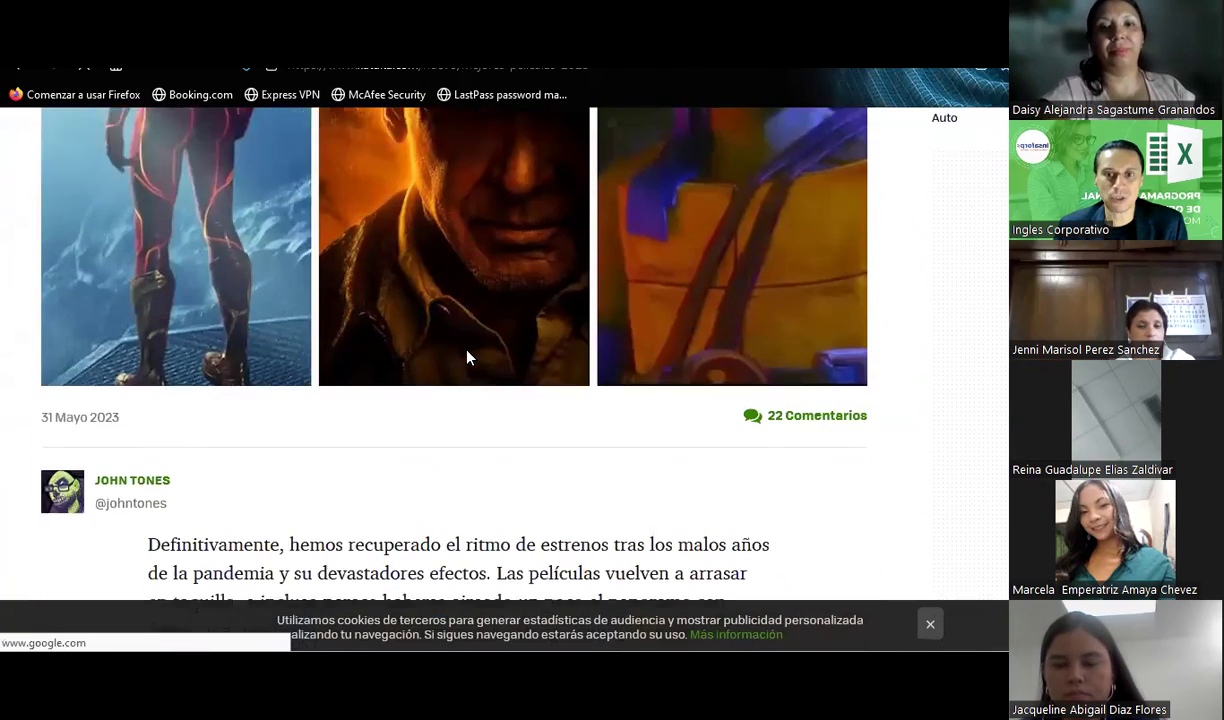
scroll(466, 357, "down", 1)
scroll(466, 357, "down", 1)
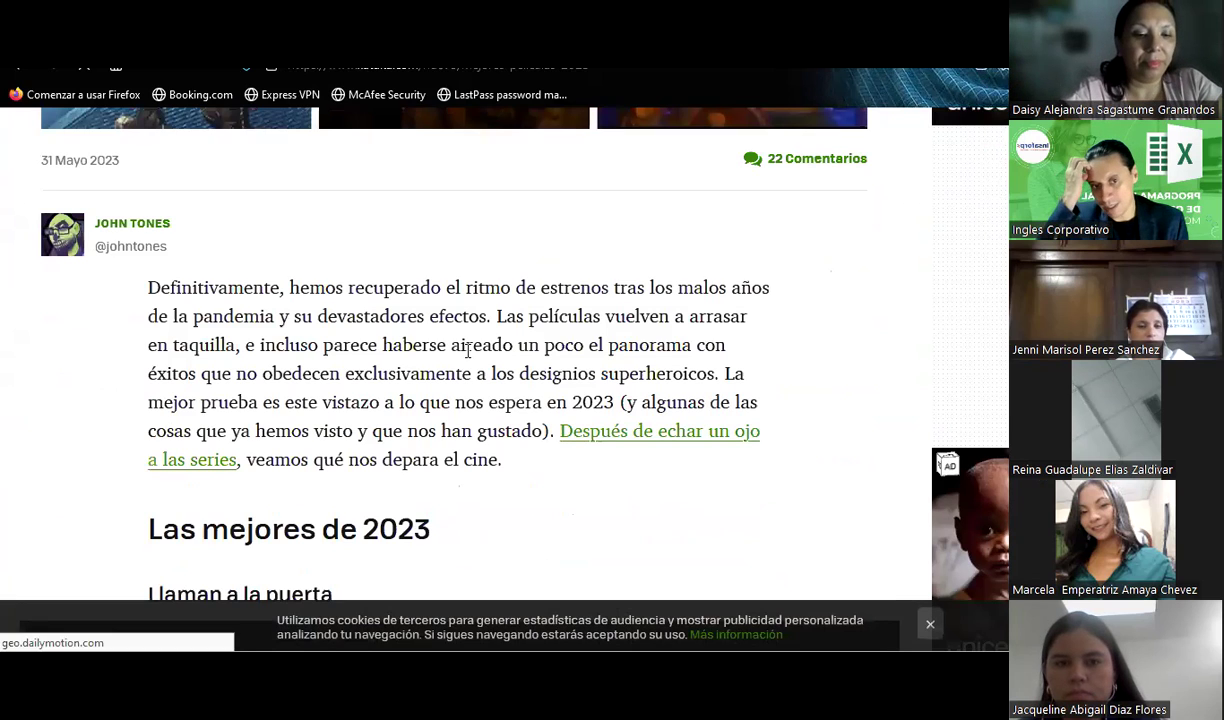
left_click(928, 627)
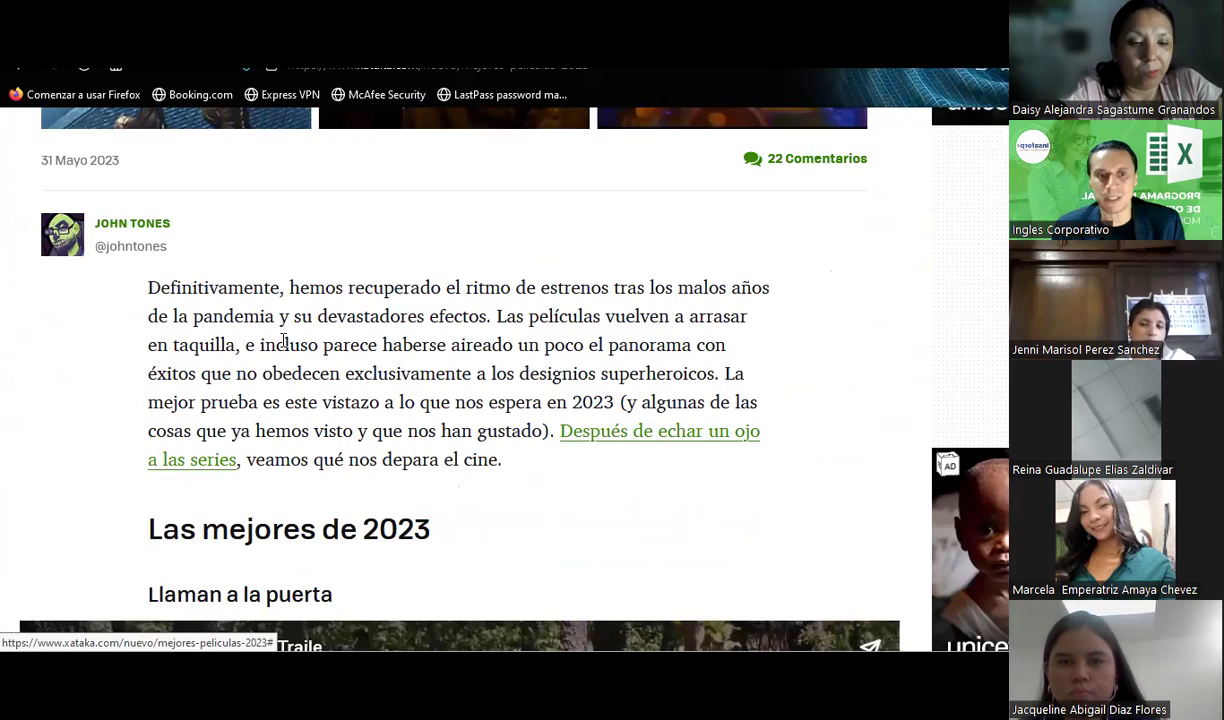
scroll(283, 343, "down", 4)
scroll(283, 345, "down", 4)
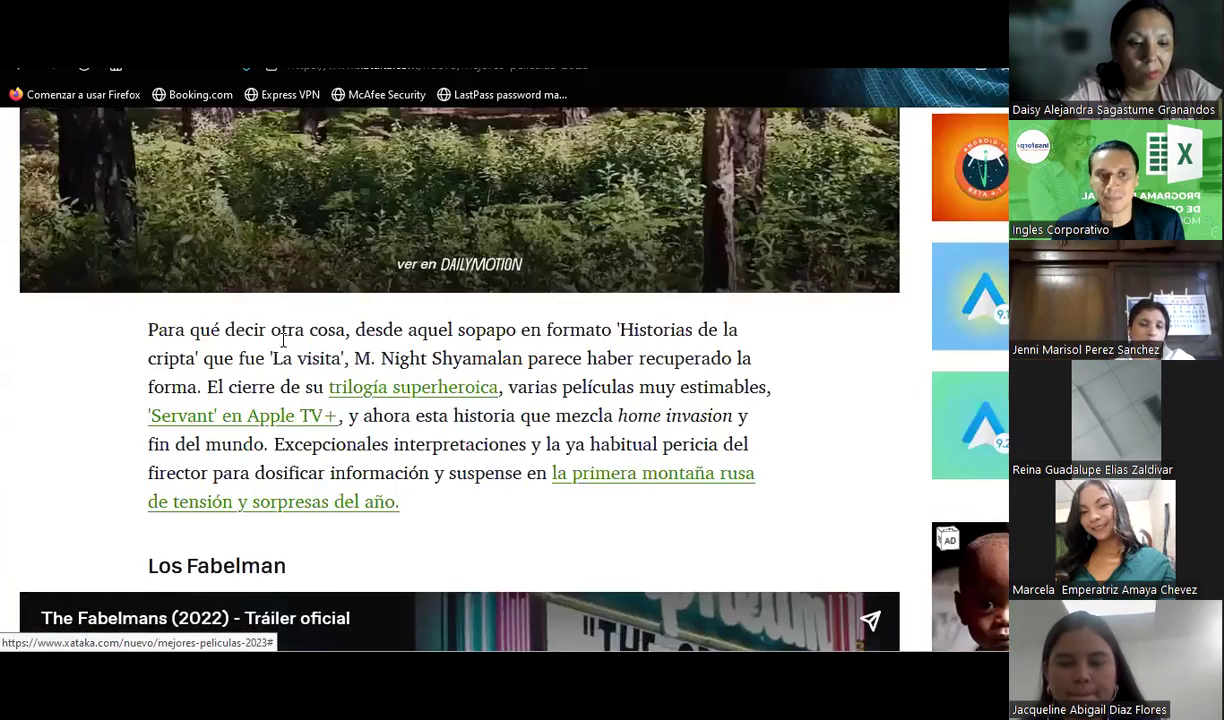
scroll(283, 345, "up", 8)
scroll(605, 458, "up", 4)
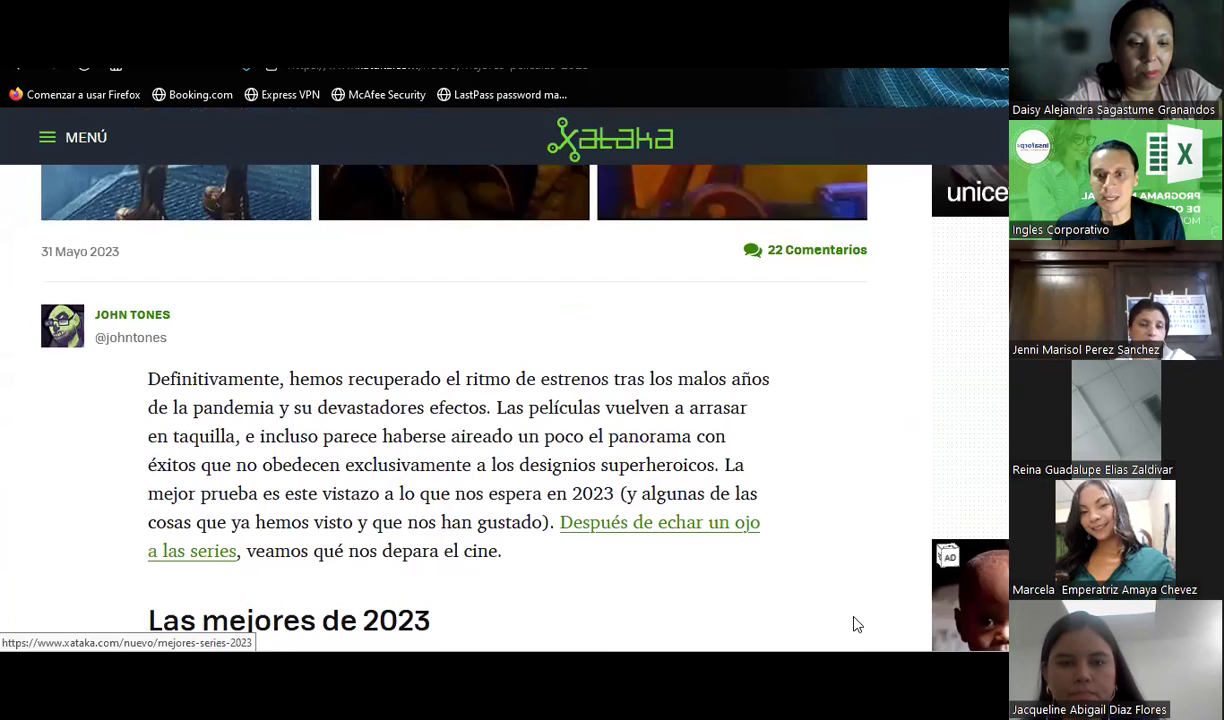
Insert a new blank Hoja1 sheet, empty the Portapapeles pane, and select cell C4.
left_click(870, 570)
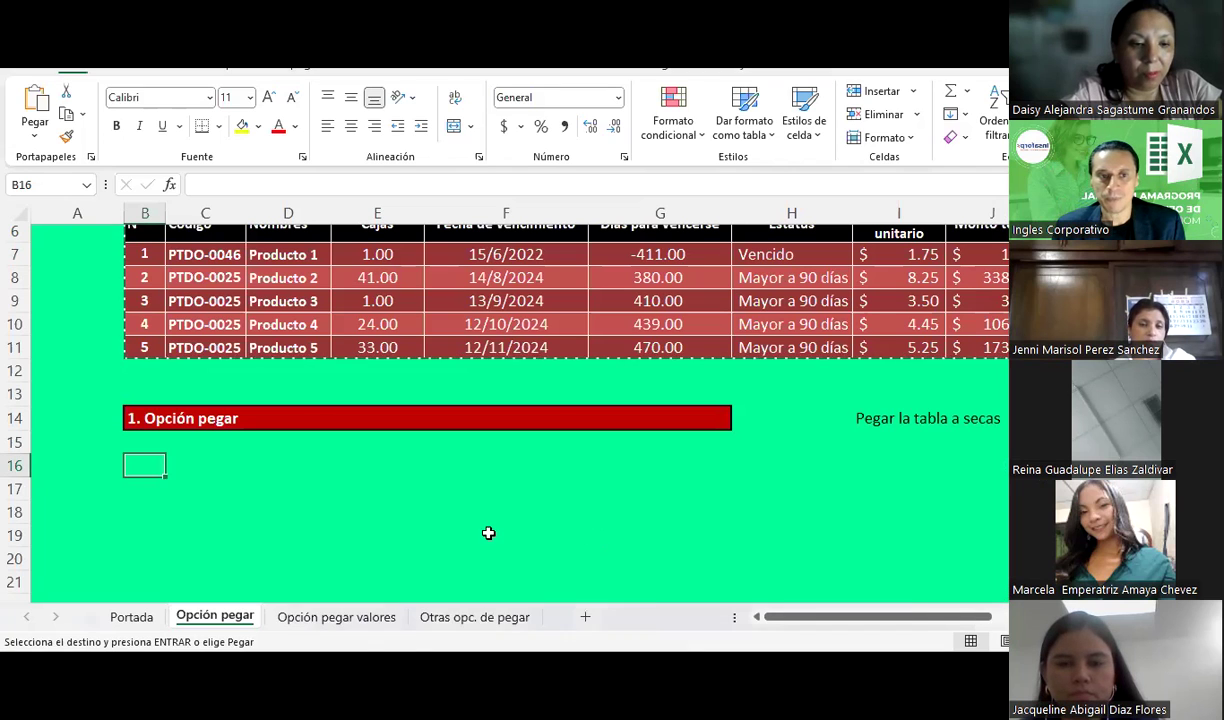
left_click(585, 617)
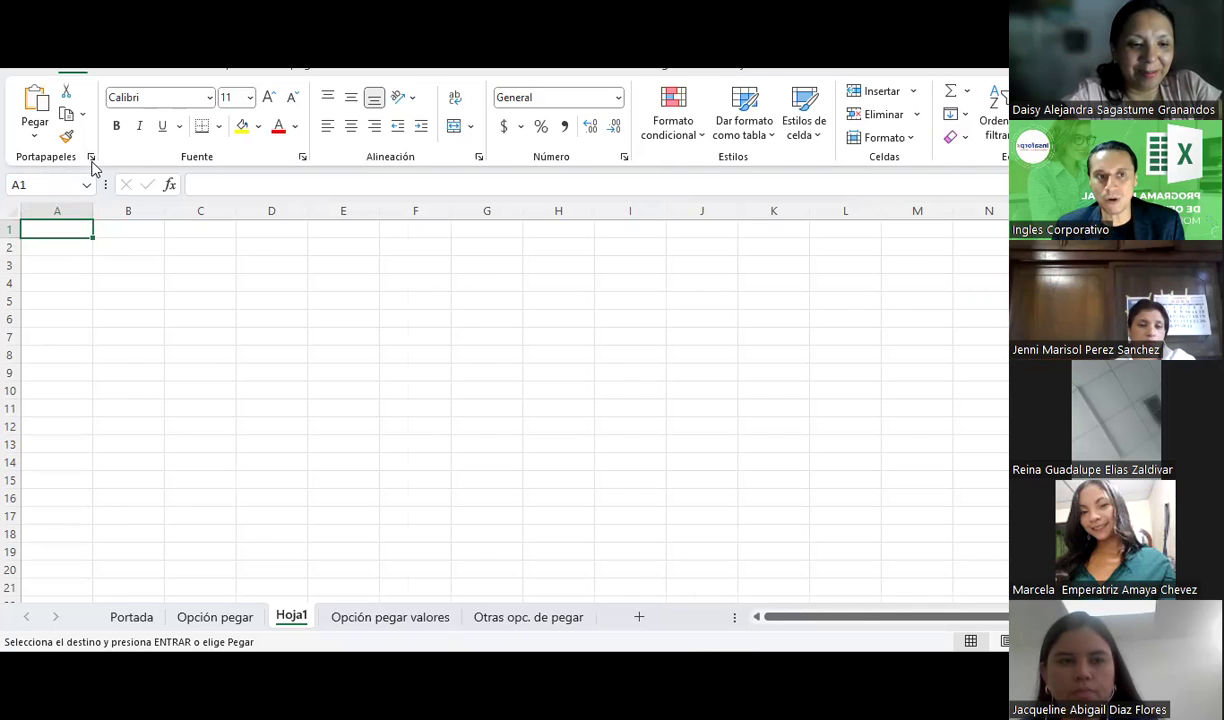
left_click(91, 158)
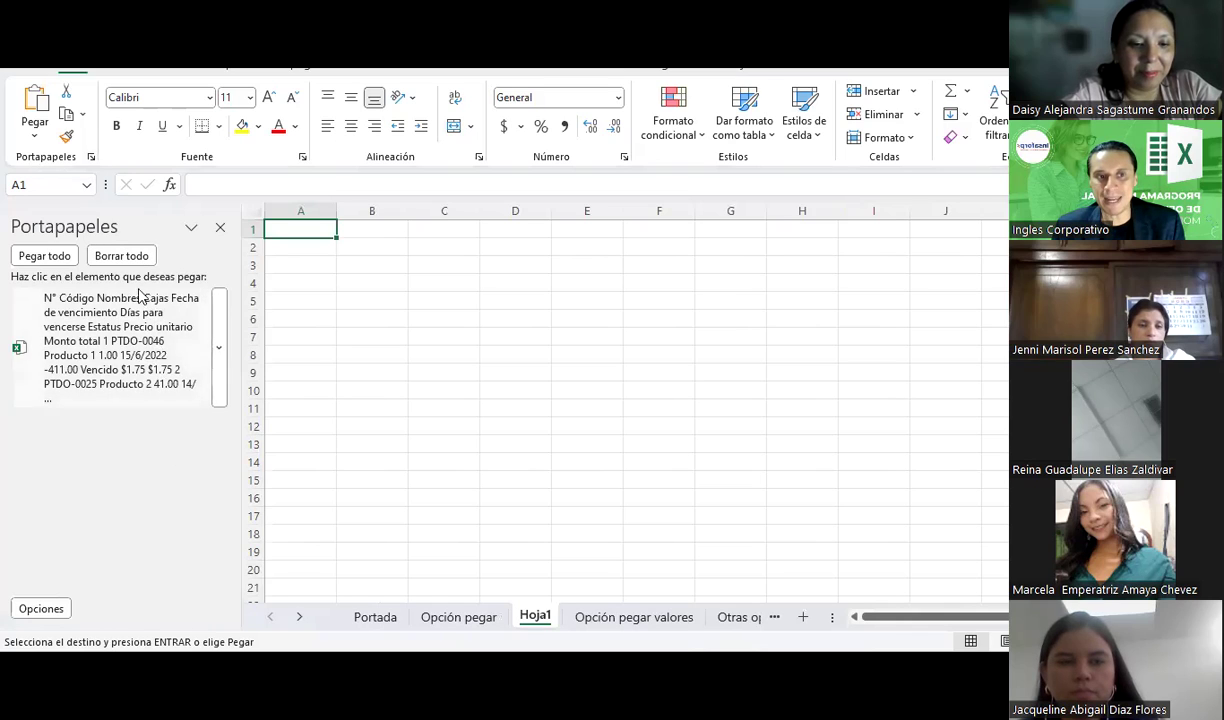
left_click(124, 256)
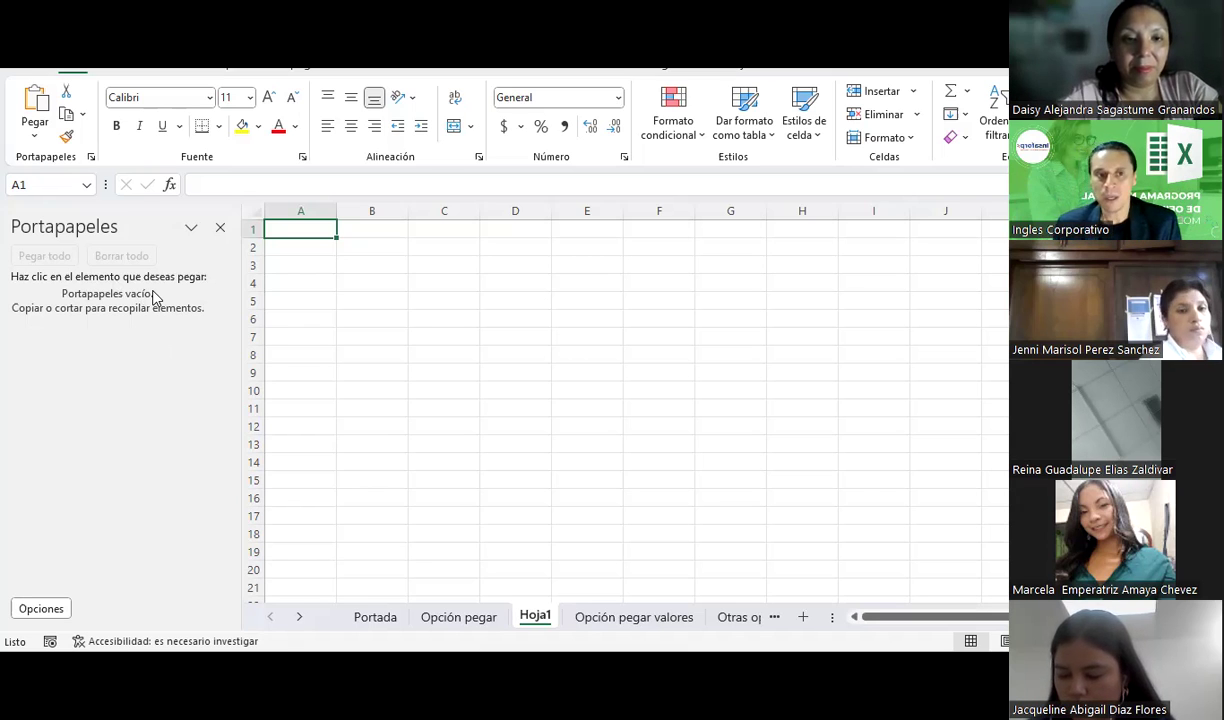
left_click(508, 298)
left_click(437, 280)
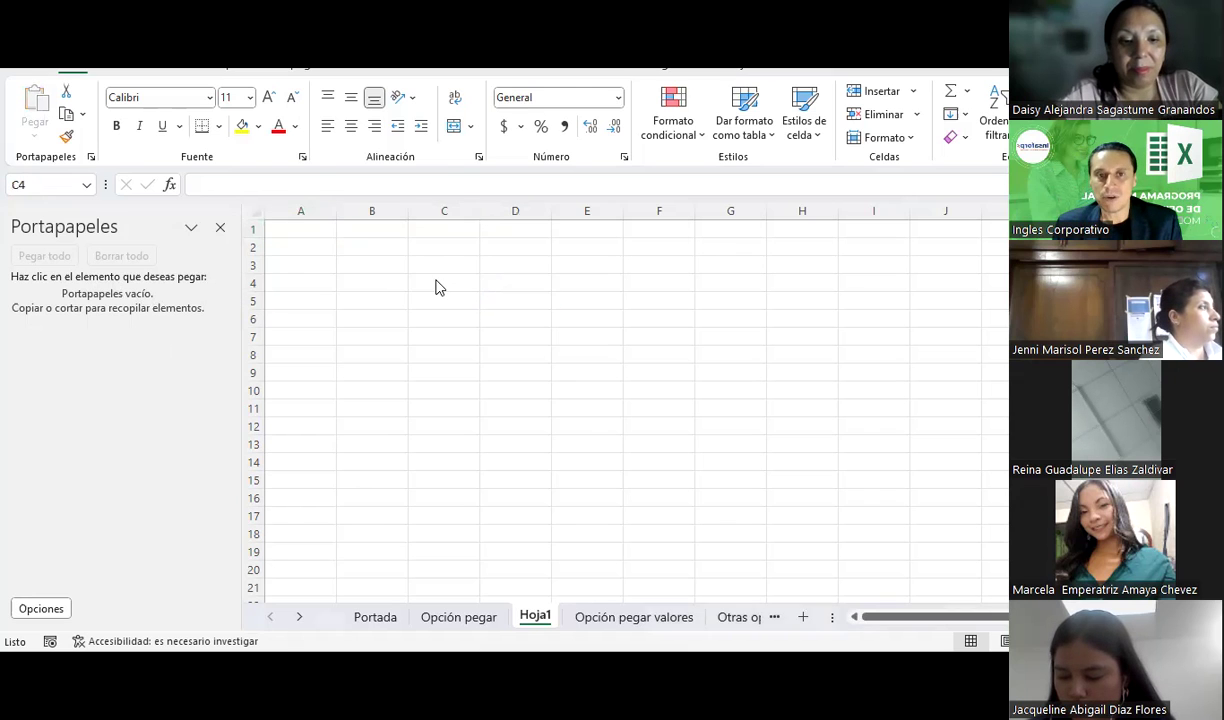
Copy the Xataka opening sentence into Hoja1 cell C4, then empty the Portapapeles pane.
key("alt+Tab")
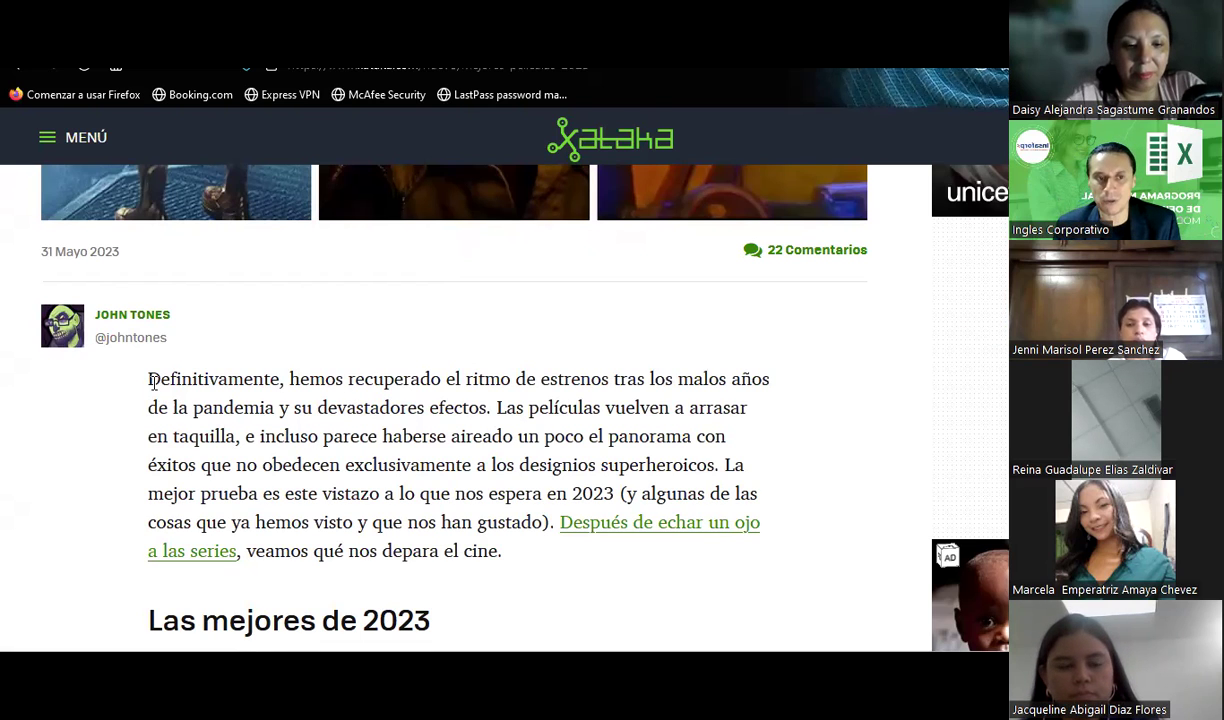
left_click_drag(150, 379, 488, 410)
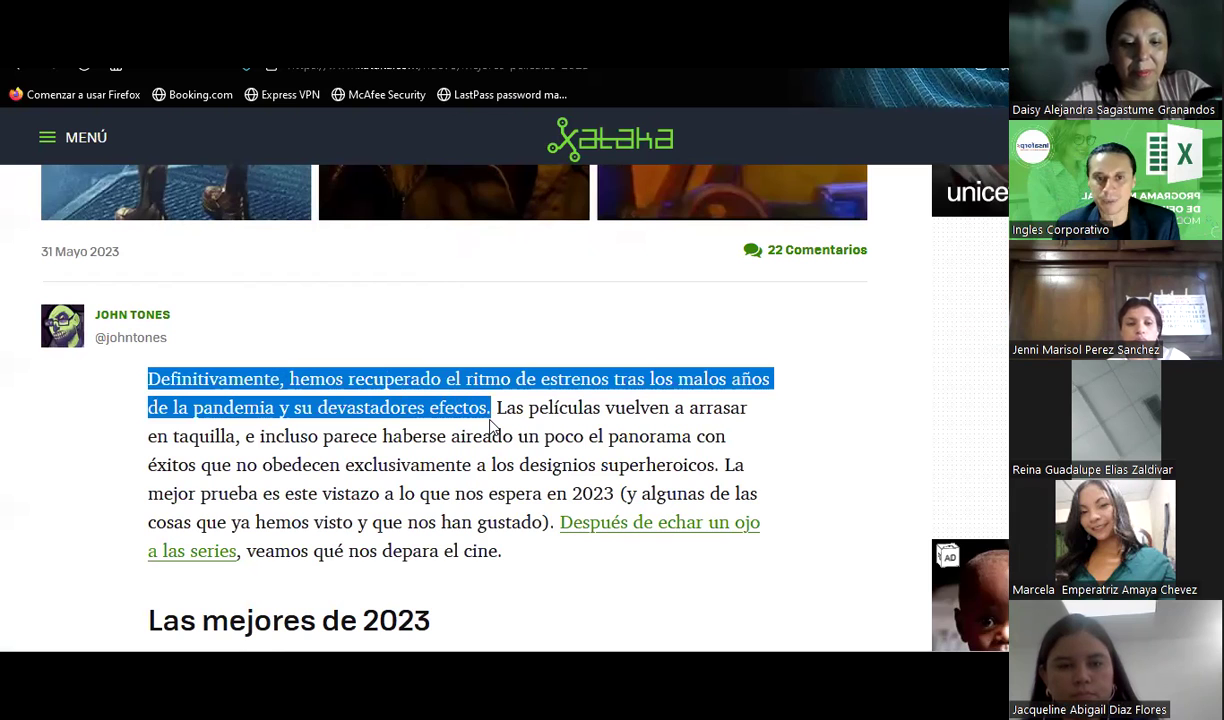
key("ctrl+c")
key("alt+Tab")
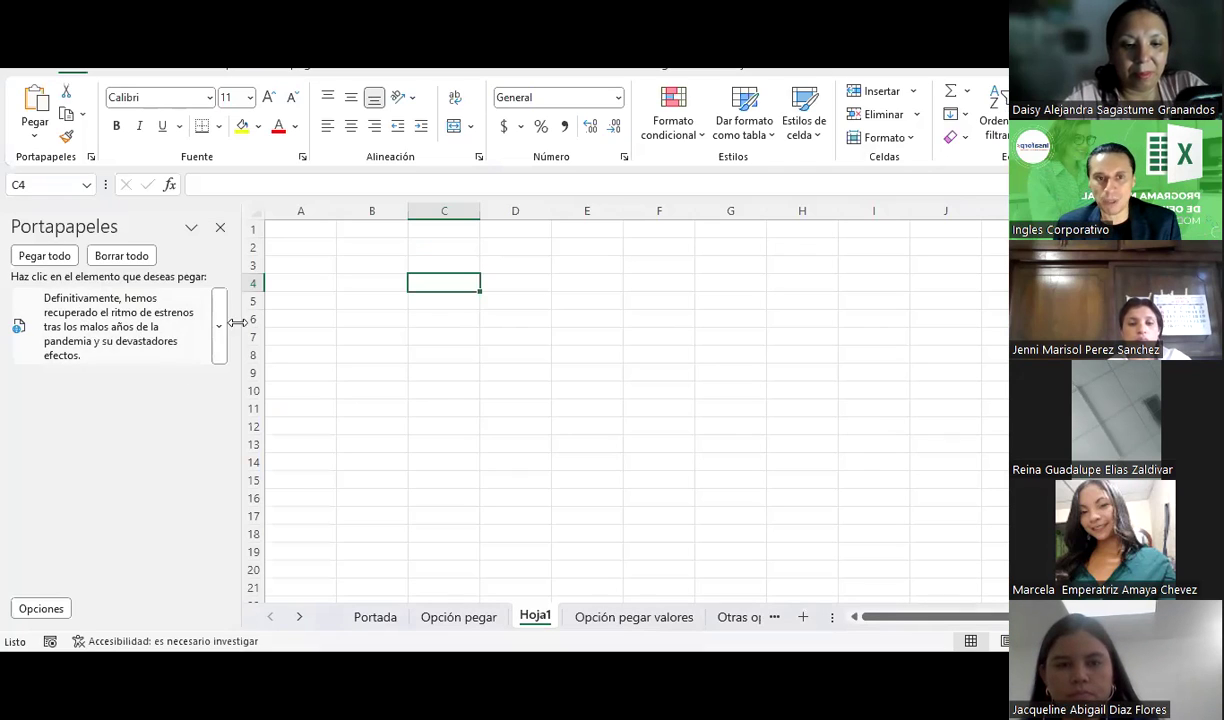
key("ctrl+v")
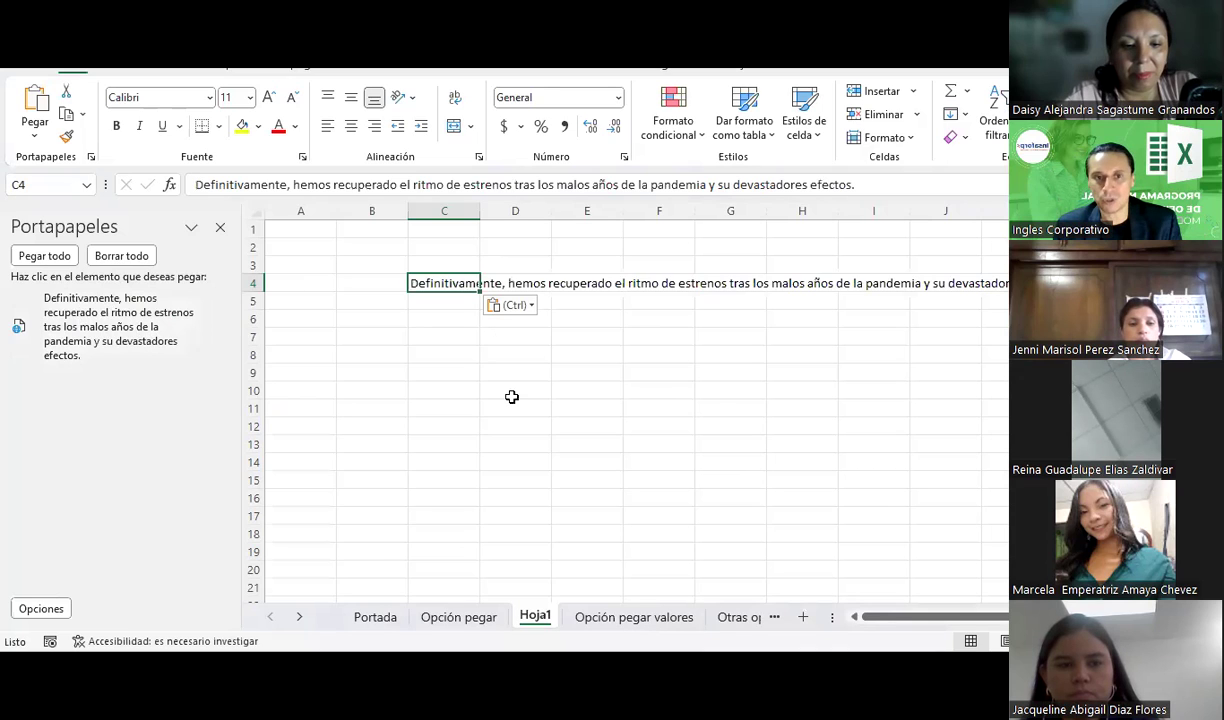
left_click(513, 406)
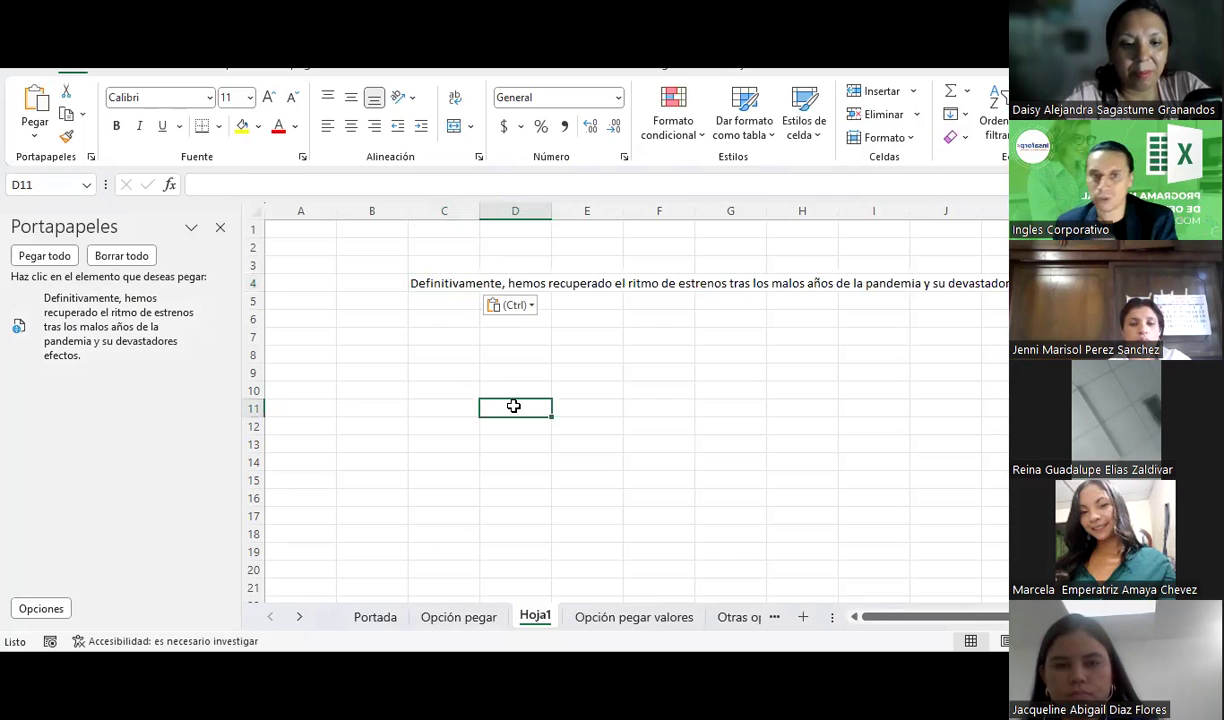
left_click(116, 258)
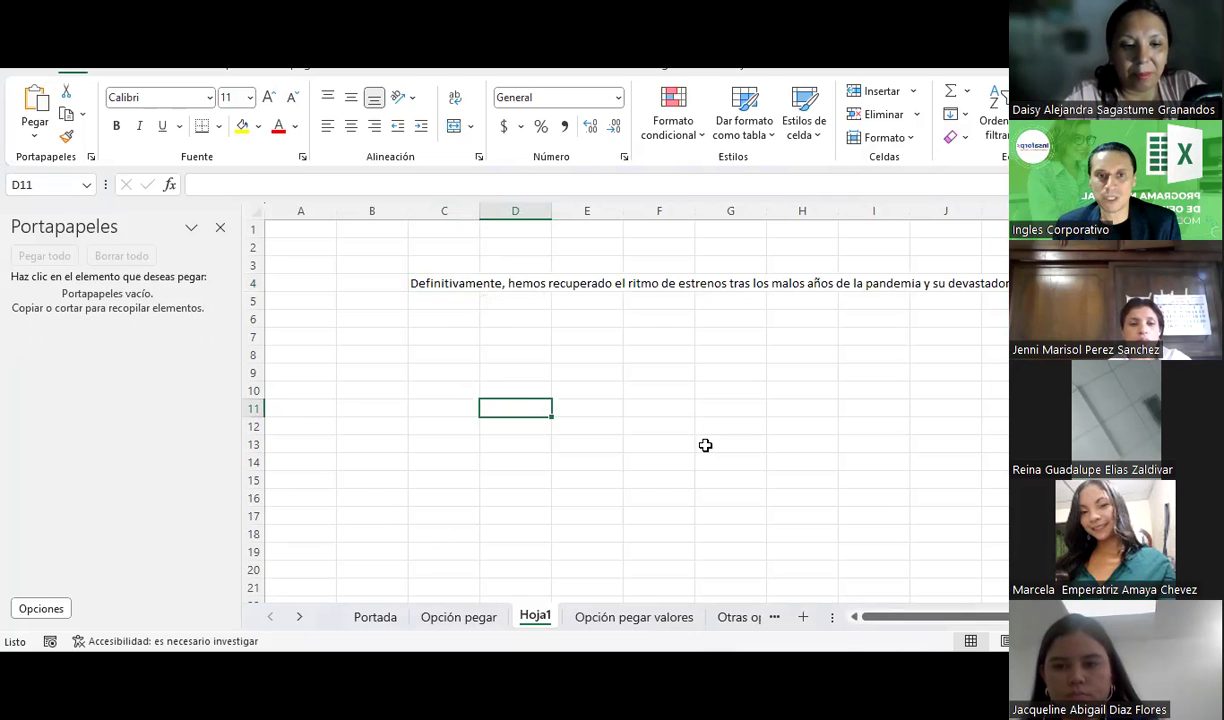
key("alt+Tab")
Copy the article's opening sentence again.
left_click(389, 431)
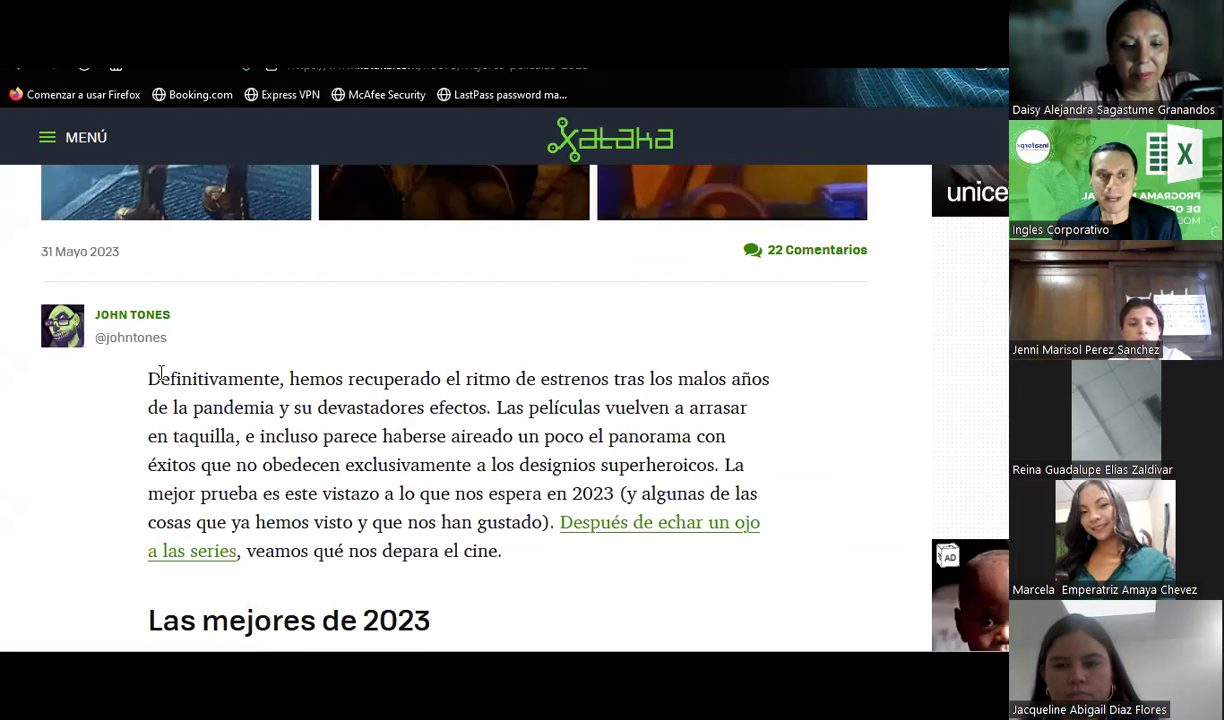
mouse_move(150, 378)
left_mouse_down()
mouse_move(387, 380)
mouse_move(499, 412)
left_mouse_up()
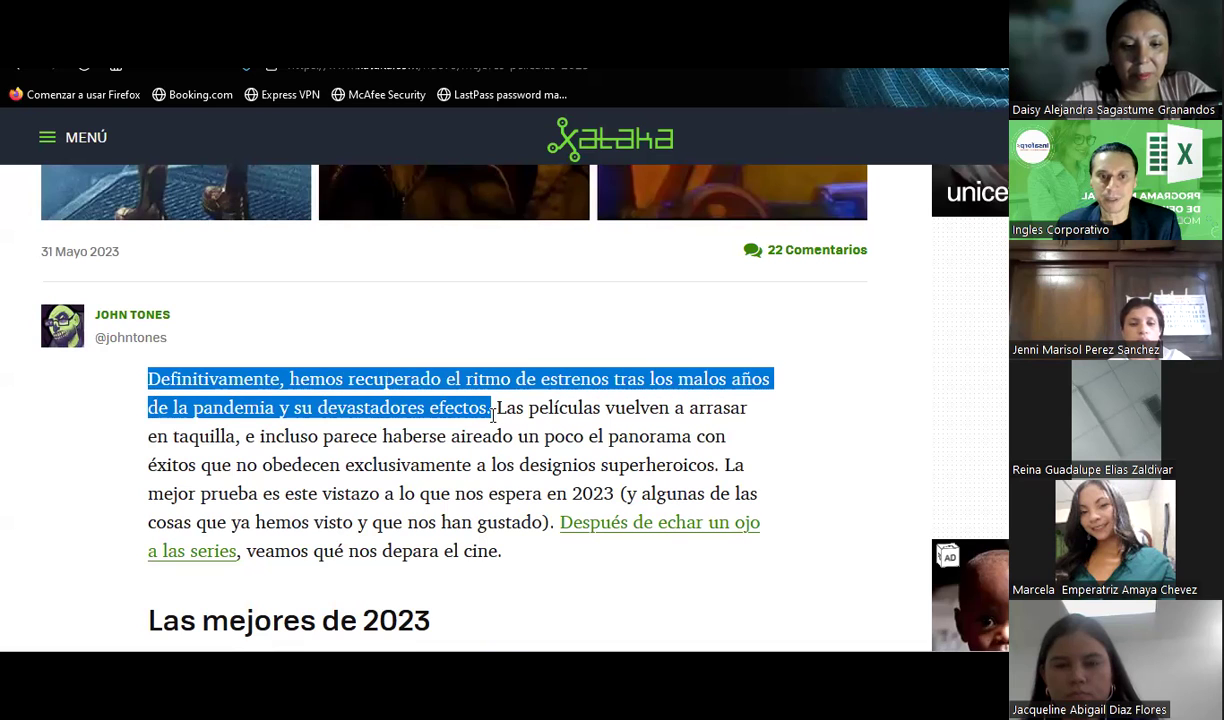
right_click(431, 392)
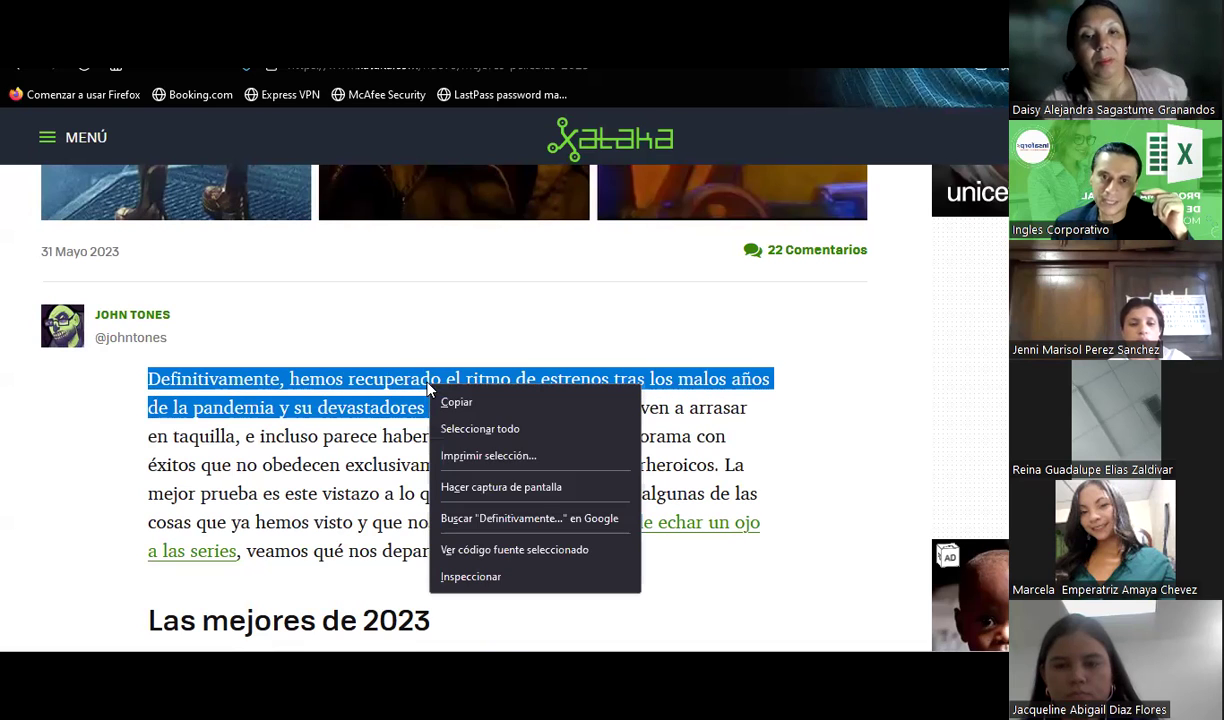
left_click(452, 411)
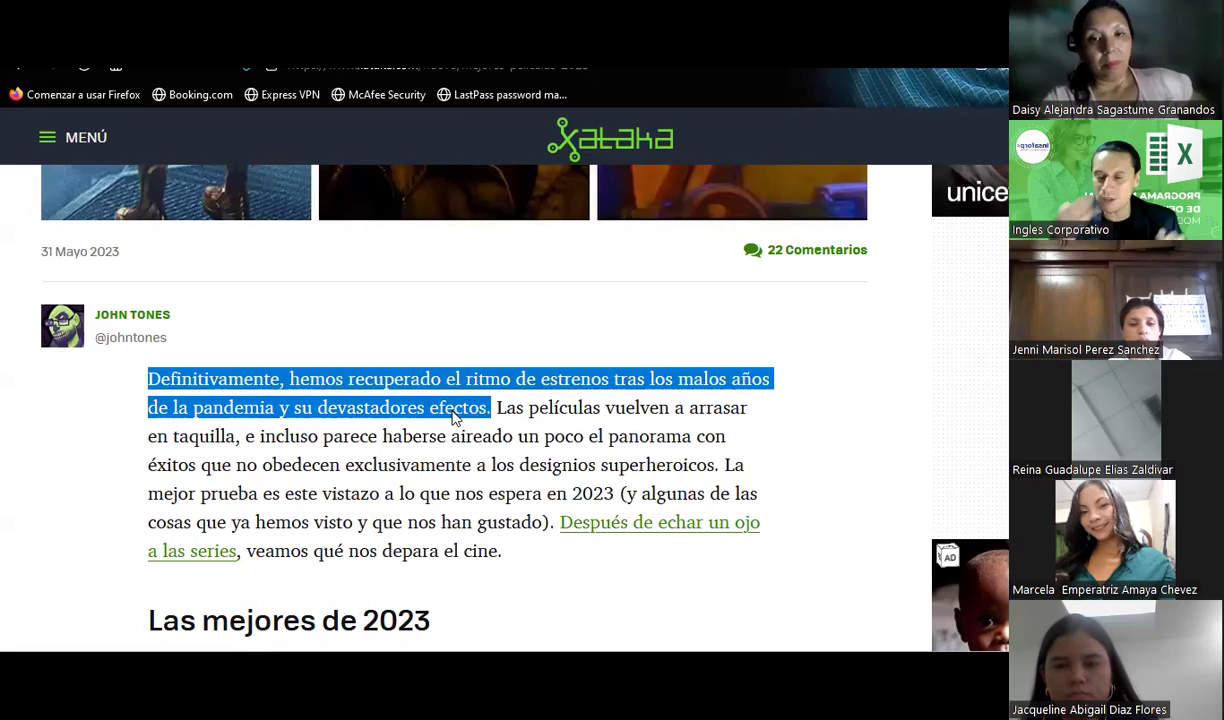
Copy the 'Para qué decir otra cosa' and 'La historia de un secreto familiar' sentences.
scroll(451, 417, "down", 5)
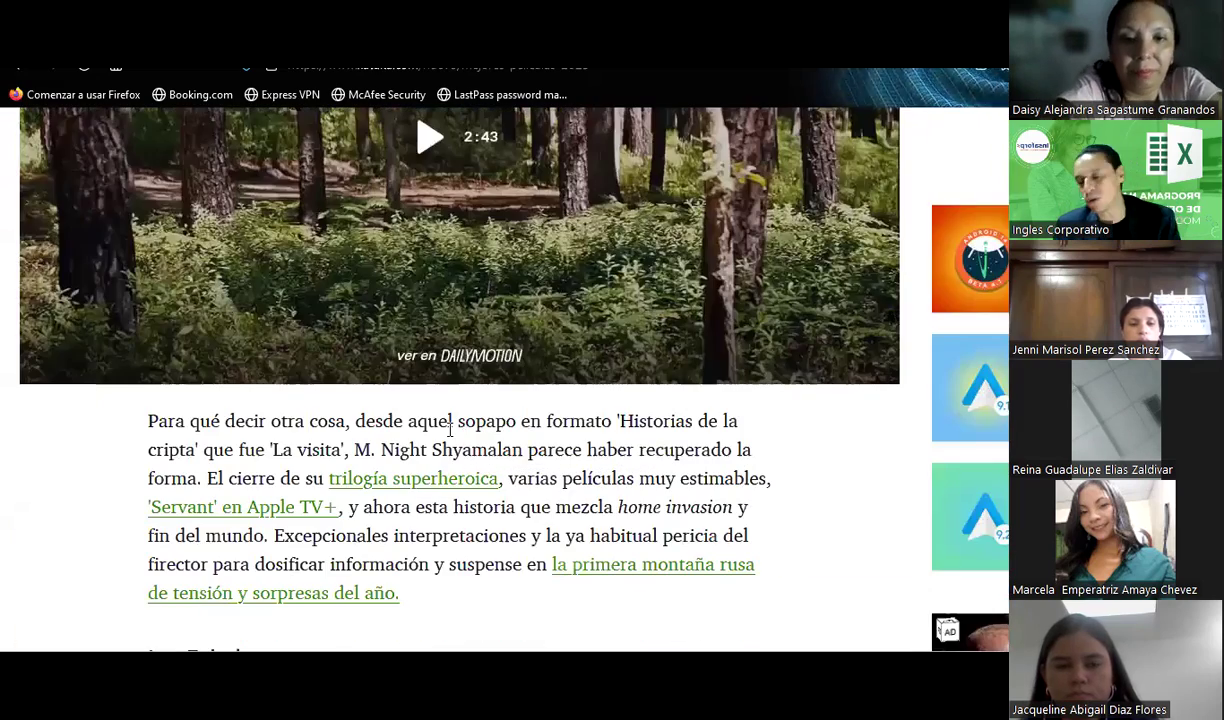
scroll(240, 408, "down", 1)
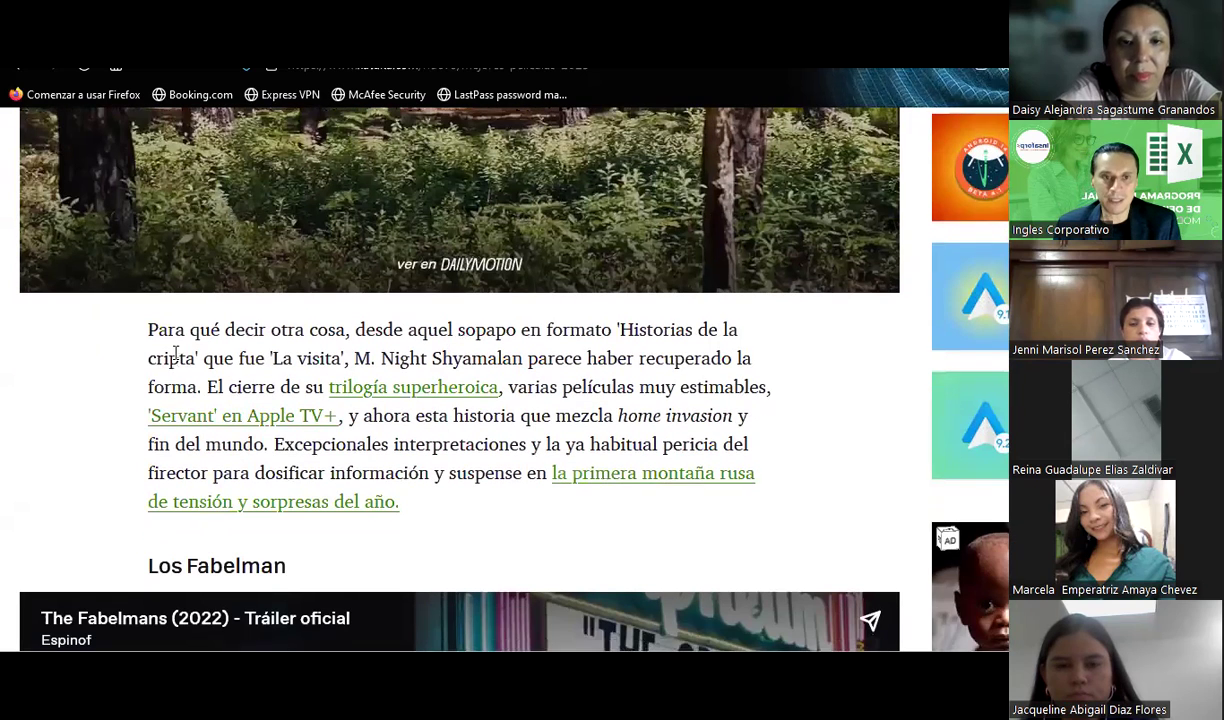
left_click_drag(172, 350, 207, 387)
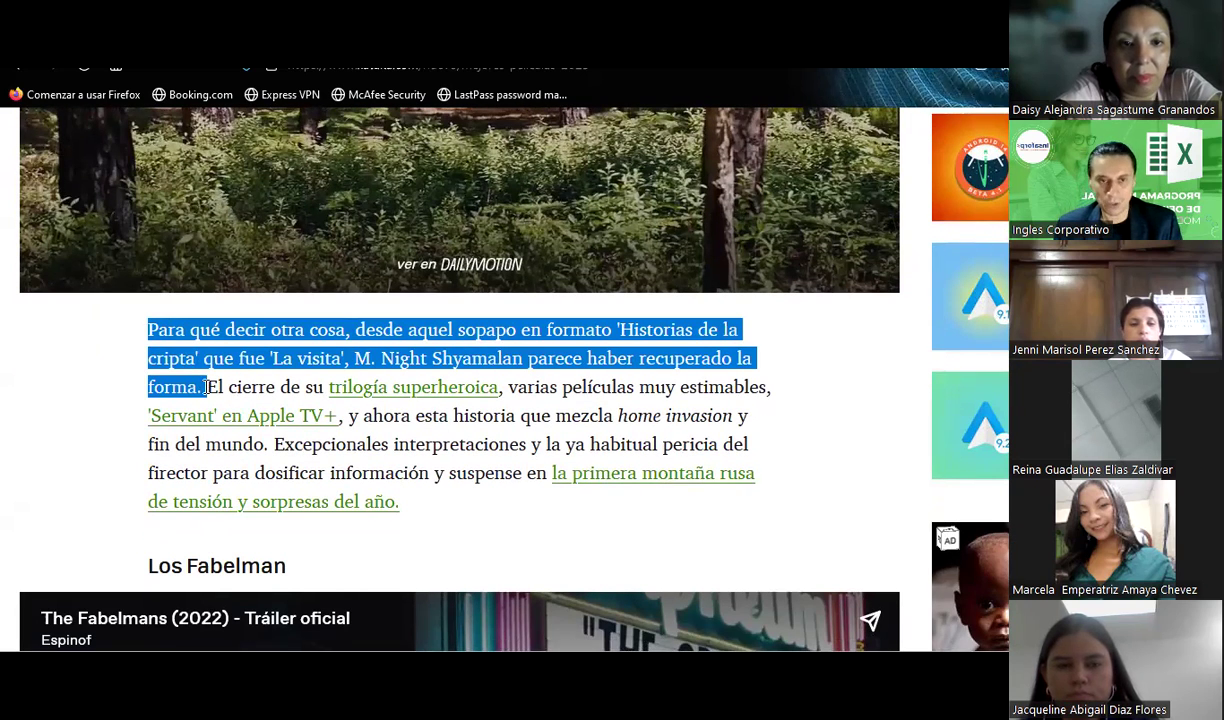
scroll(240, 366, "down", 2)
scroll(240, 366, "down", 1)
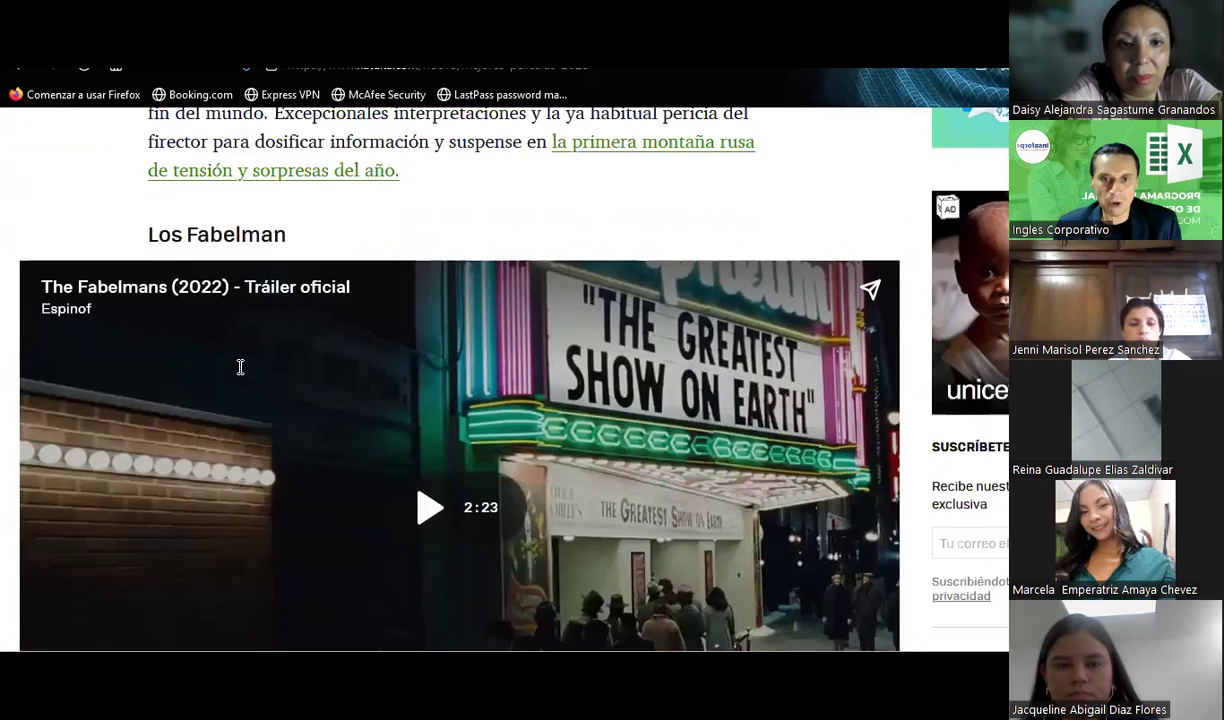
scroll(240, 366, "down", 3)
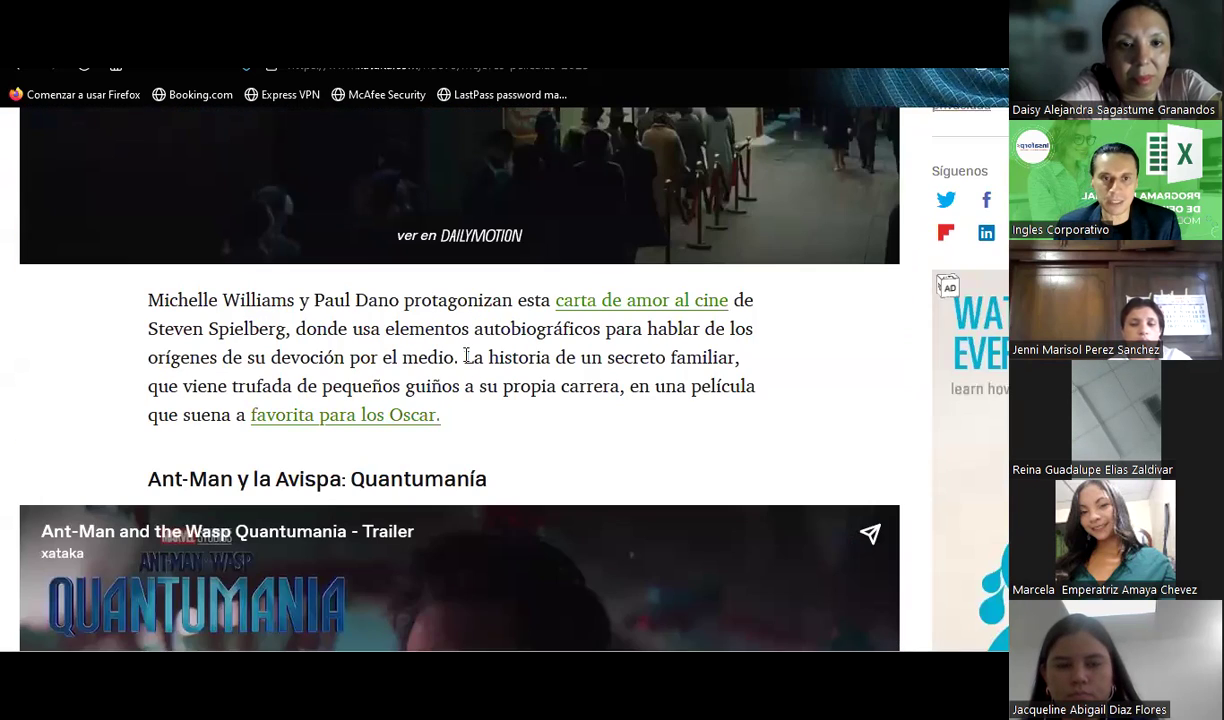
left_click_drag(463, 358, 481, 420)
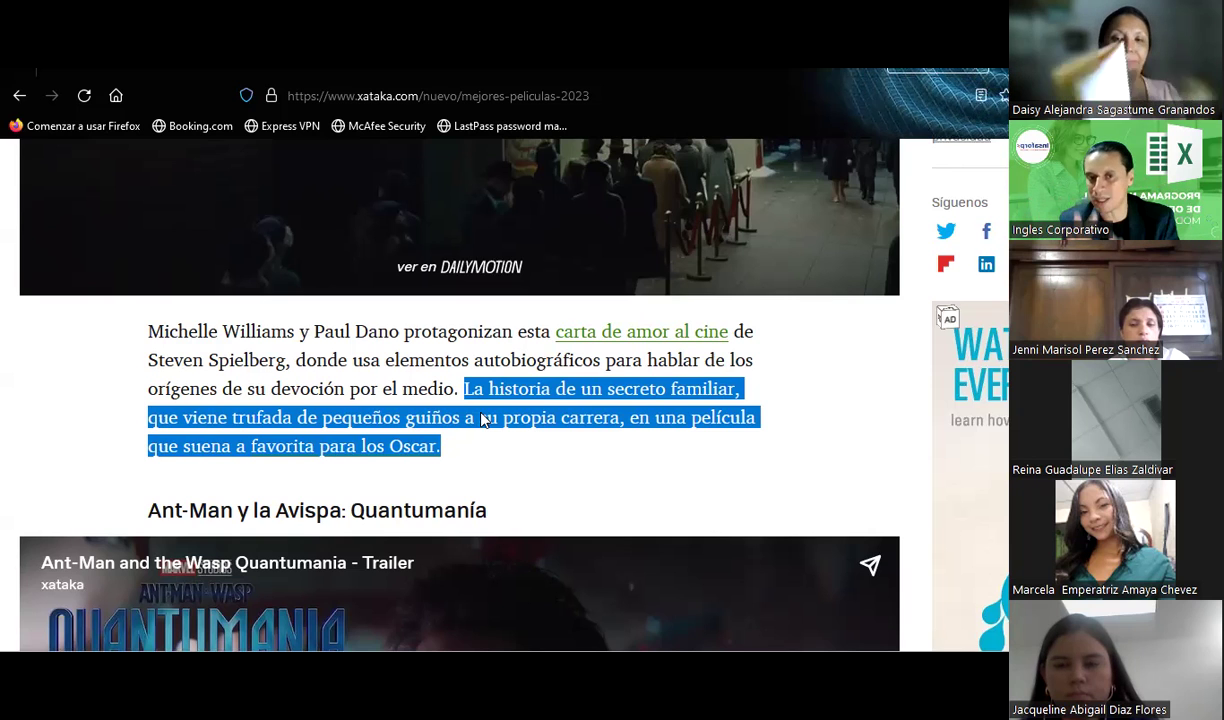
scroll(480, 420, "down", 1)
key("alt+Tab")
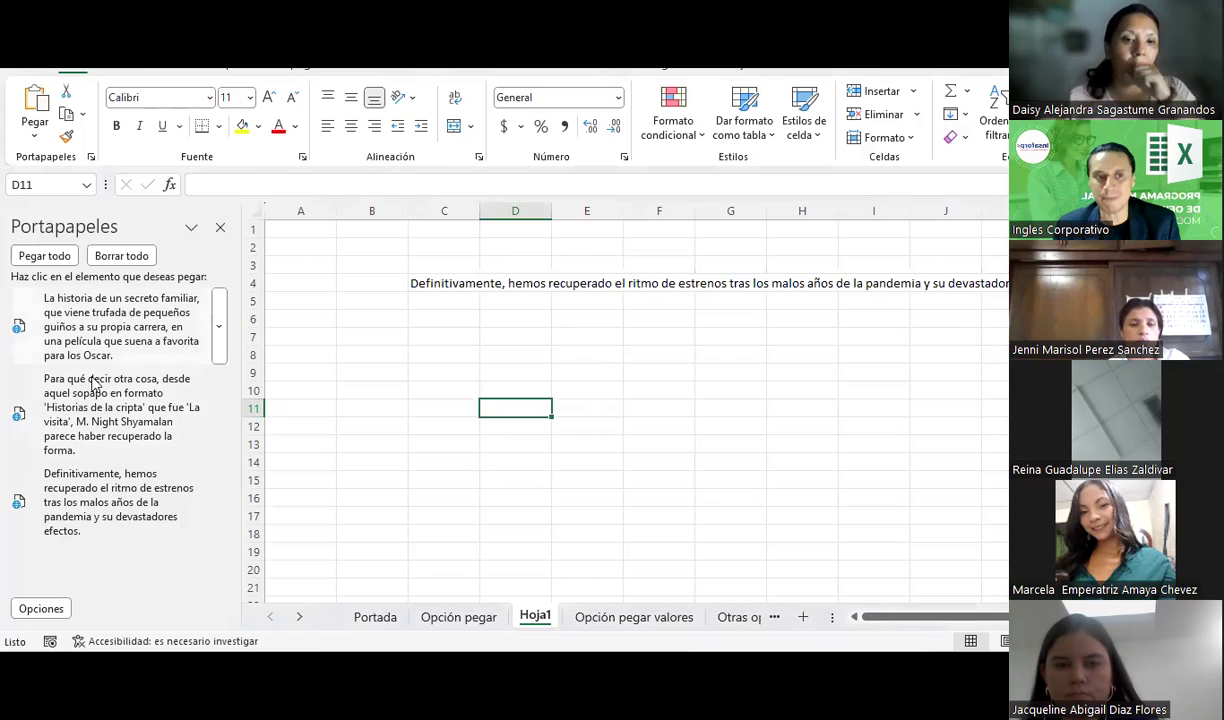
mouse_move(118, 502)
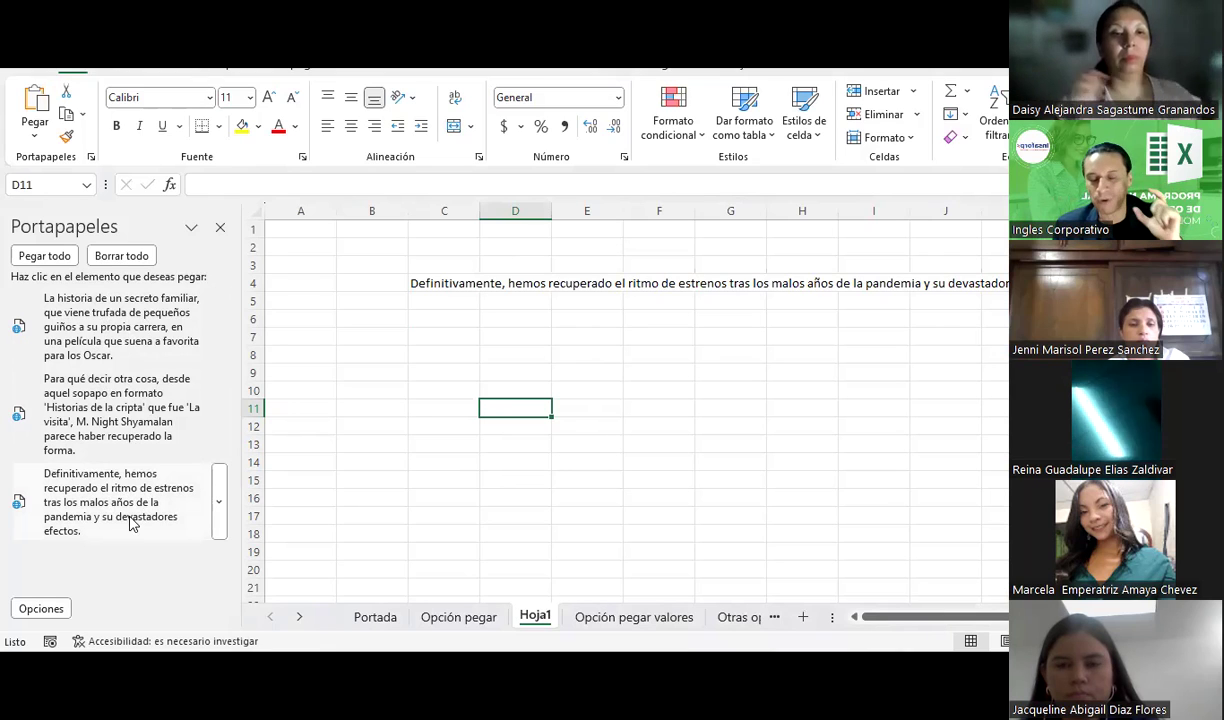
Paste the opening sentence into C7 and the 'Para qué decir' sentence into C10 from Portapapeles.
left_click(464, 341)
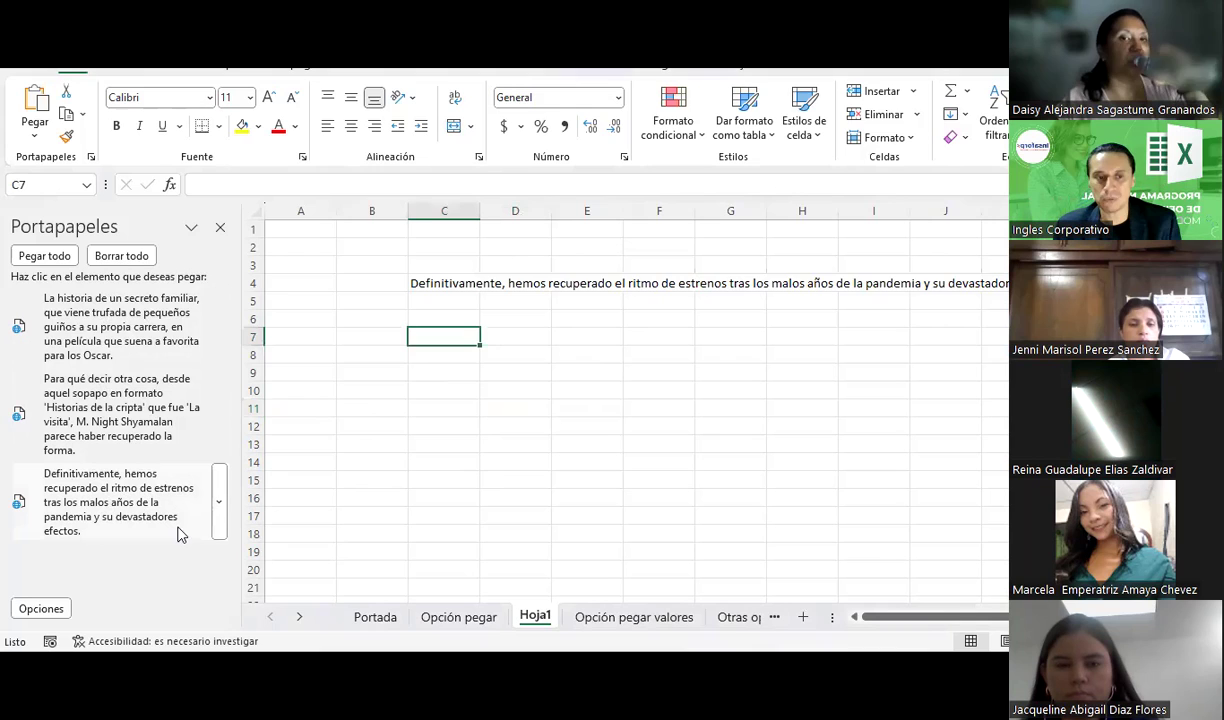
left_click(219, 512)
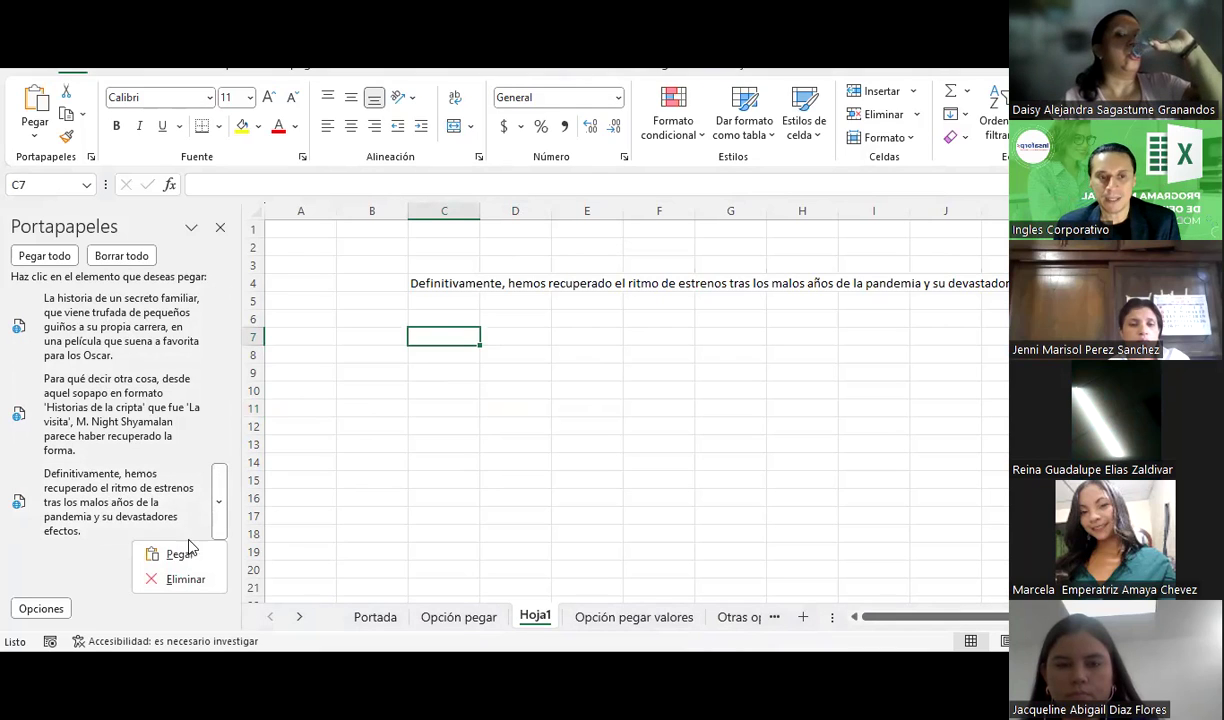
left_click(177, 552)
left_click(442, 391)
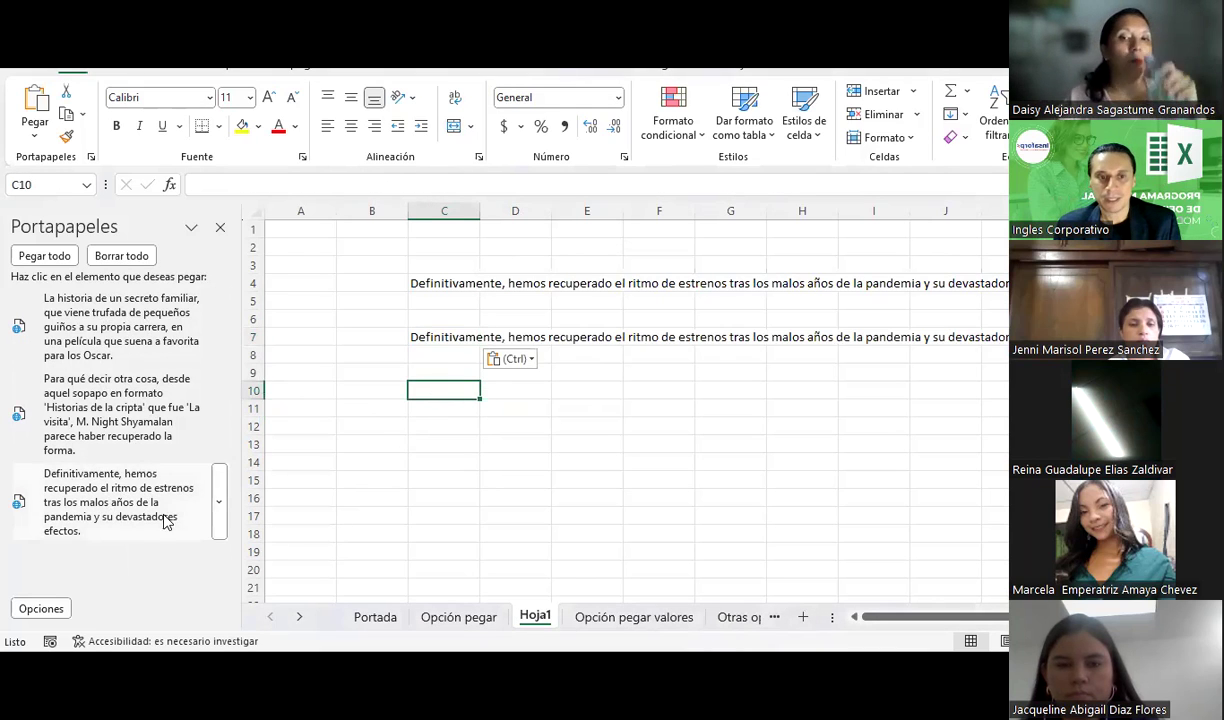
left_click(219, 413)
left_click(180, 476)
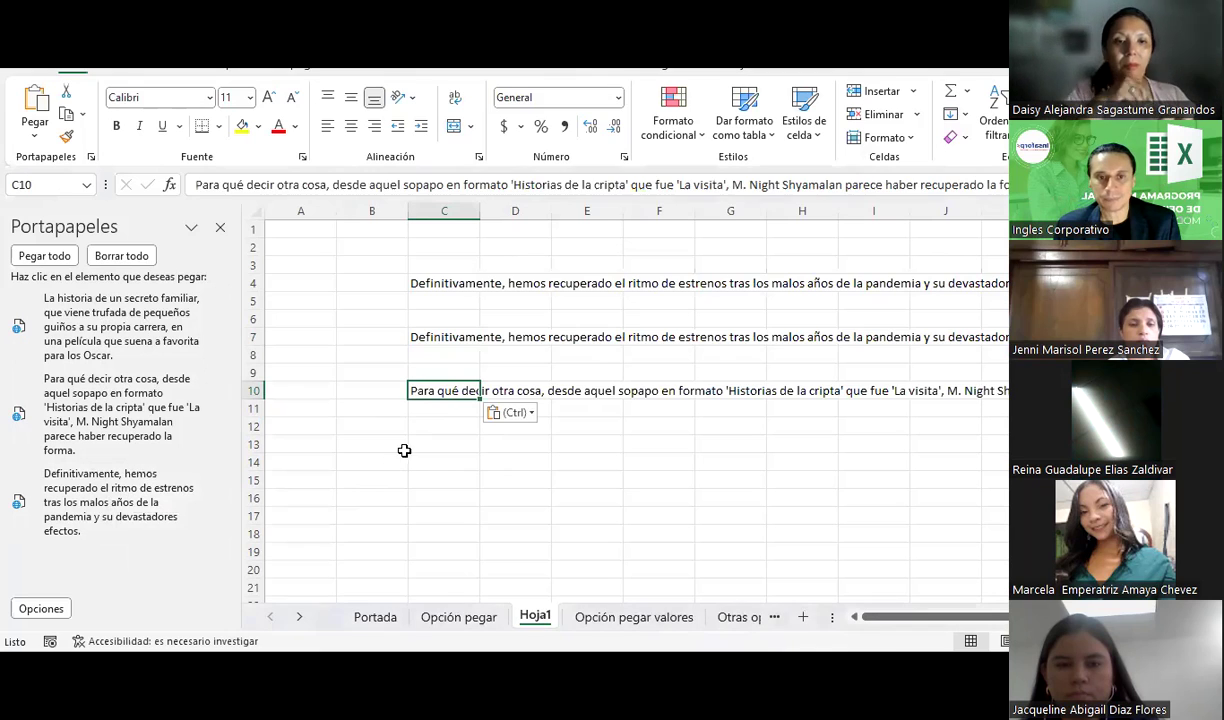
left_click(438, 438)
key("Up")
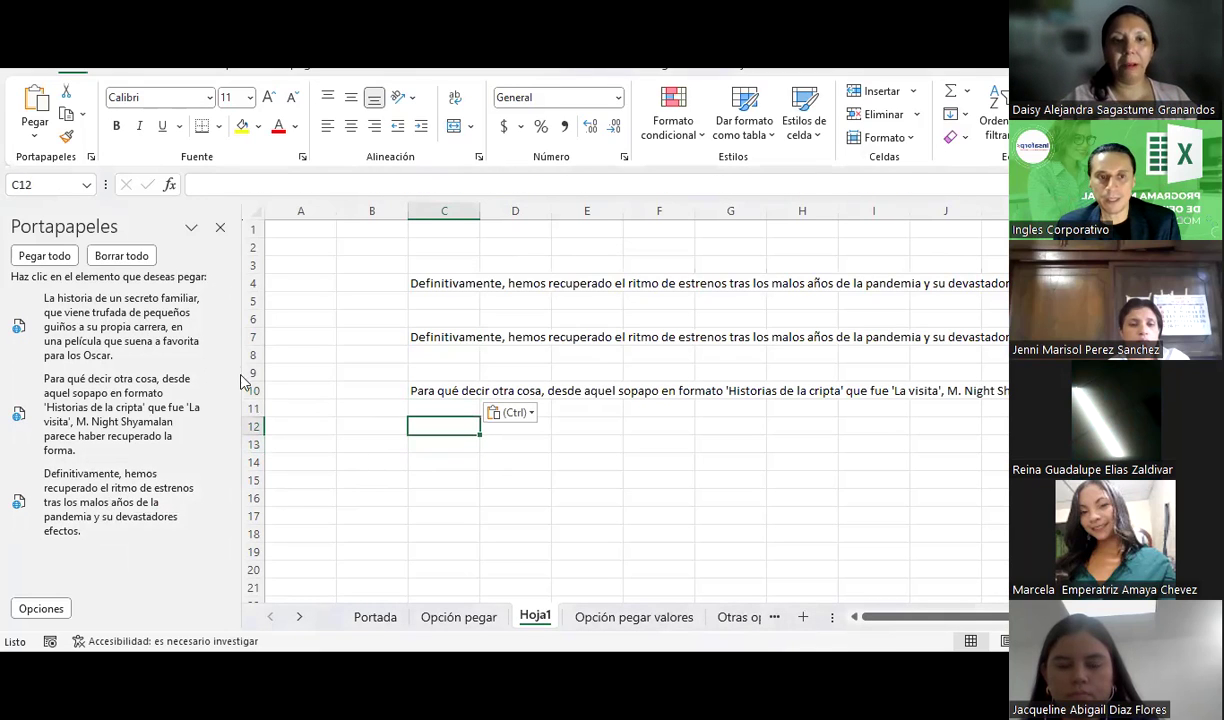
left_click(221, 340)
key("Escape")
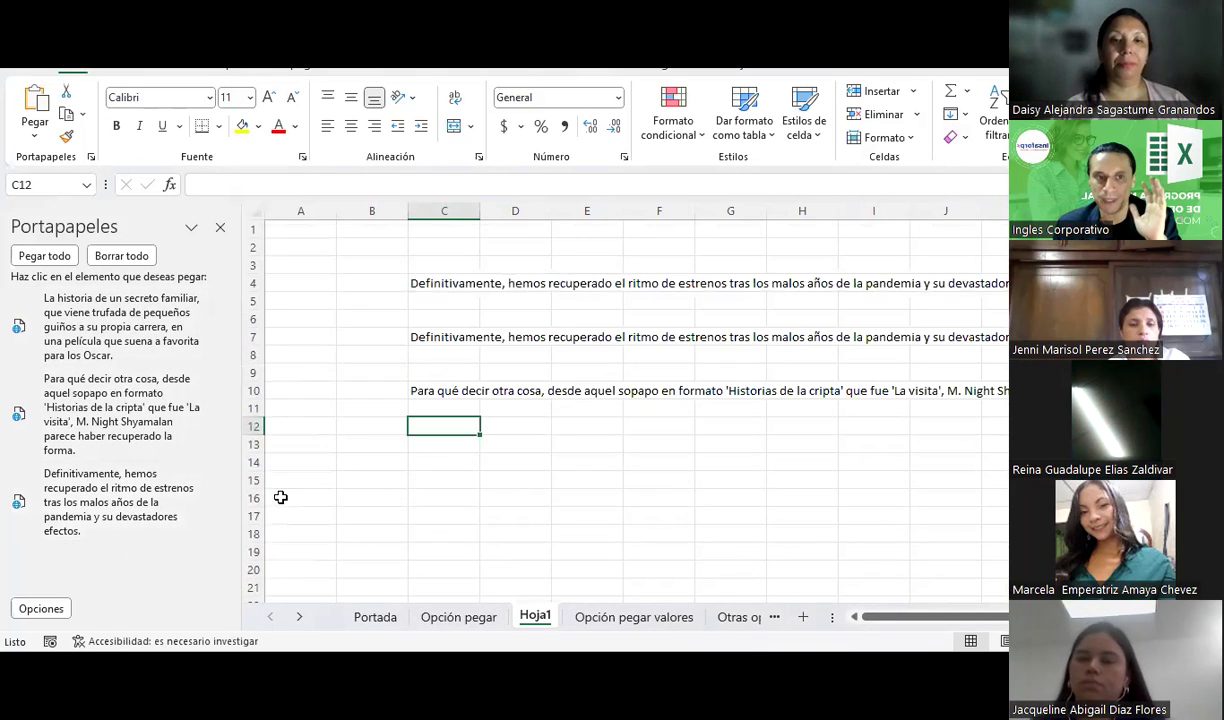
Paste the family-secret sentence into C12 and remove its hyperlink.
left_click(216, 326)
left_click(245, 380)
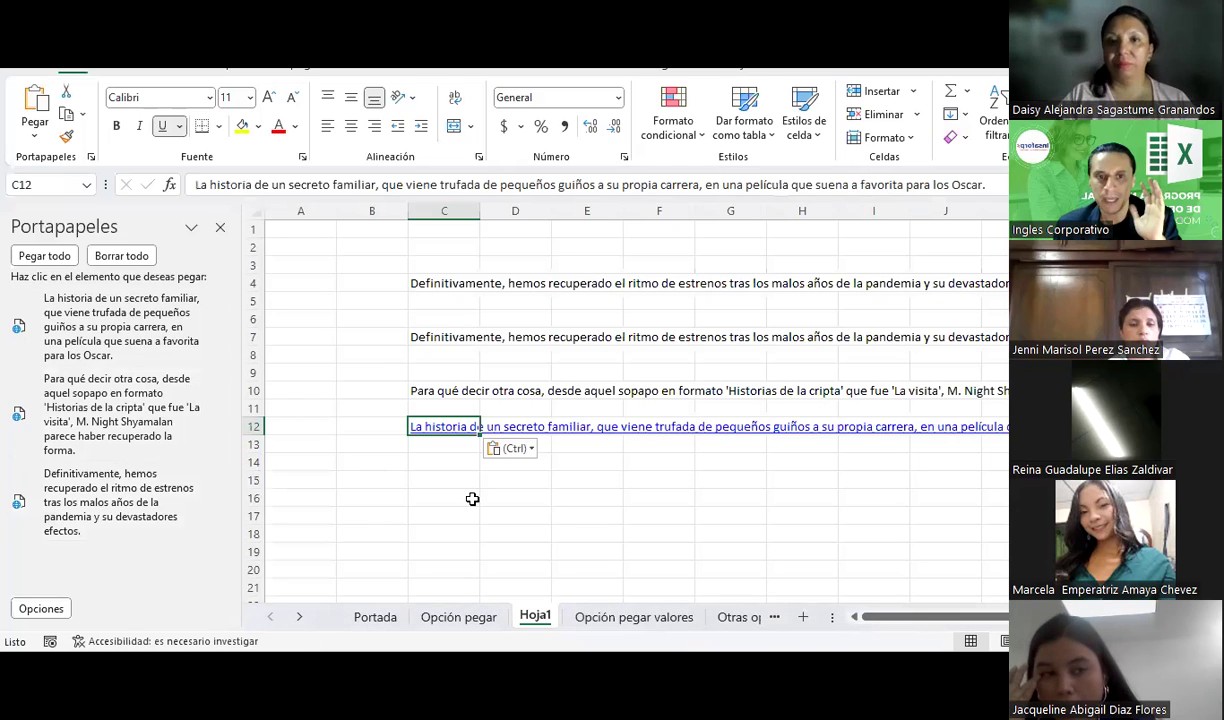
right_click(442, 428)
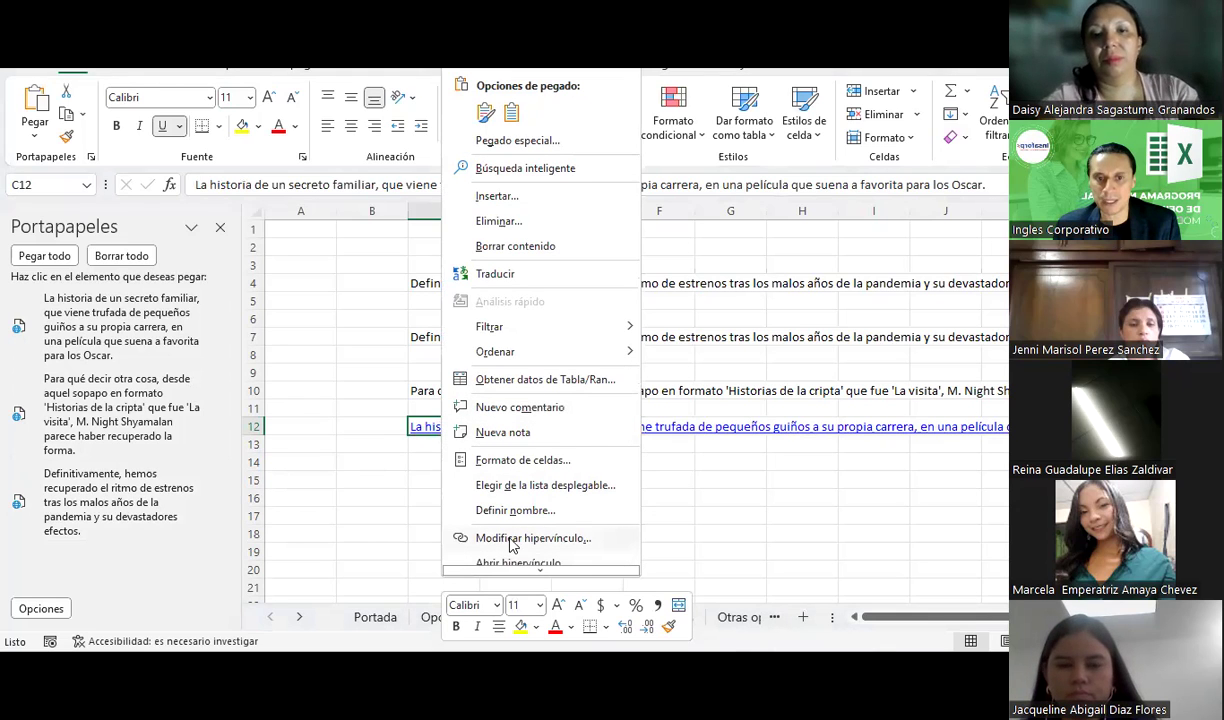
left_click(510, 540)
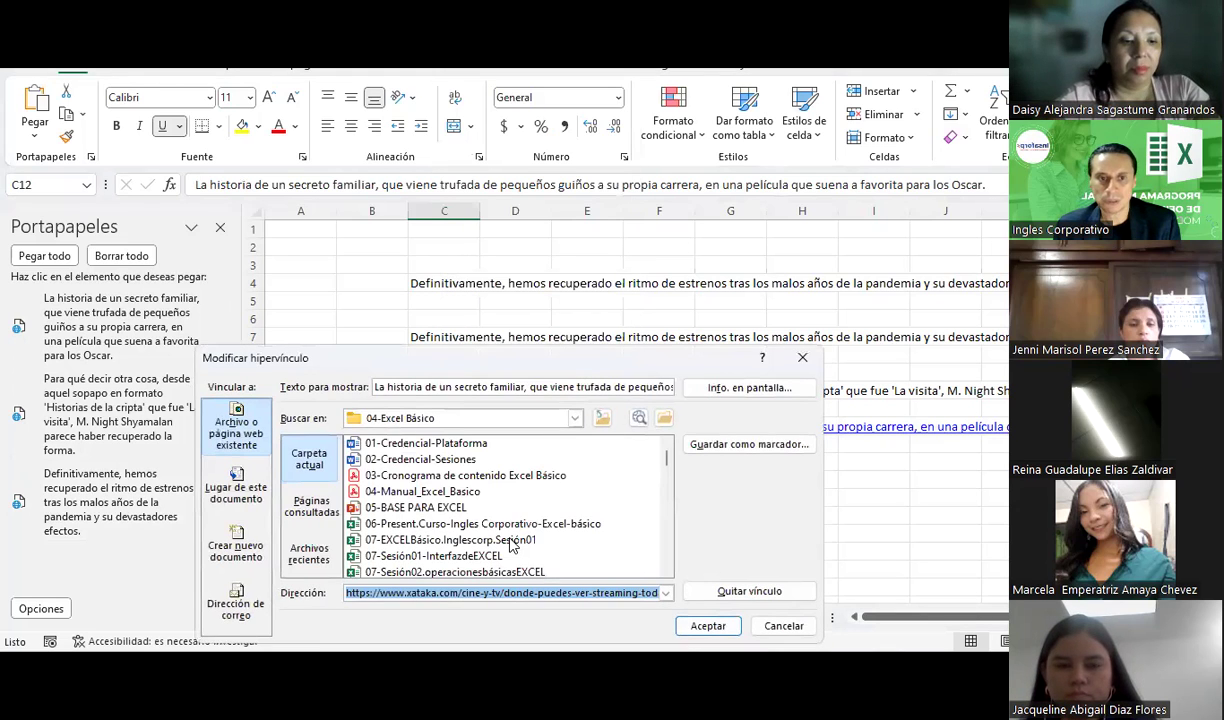
left_click(749, 591)
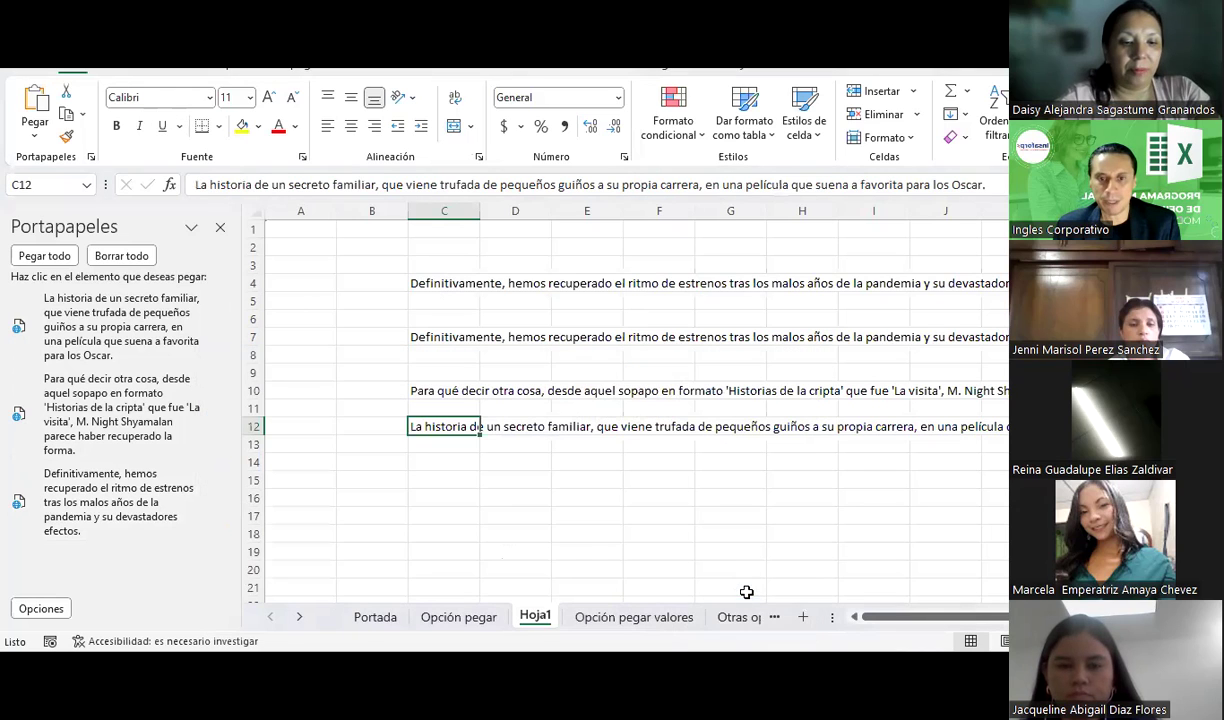
Review the pasted sentences in C12, C10 and C7.
left_click(553, 512)
left_click(455, 428)
left_click(432, 391)
left_click(429, 337)
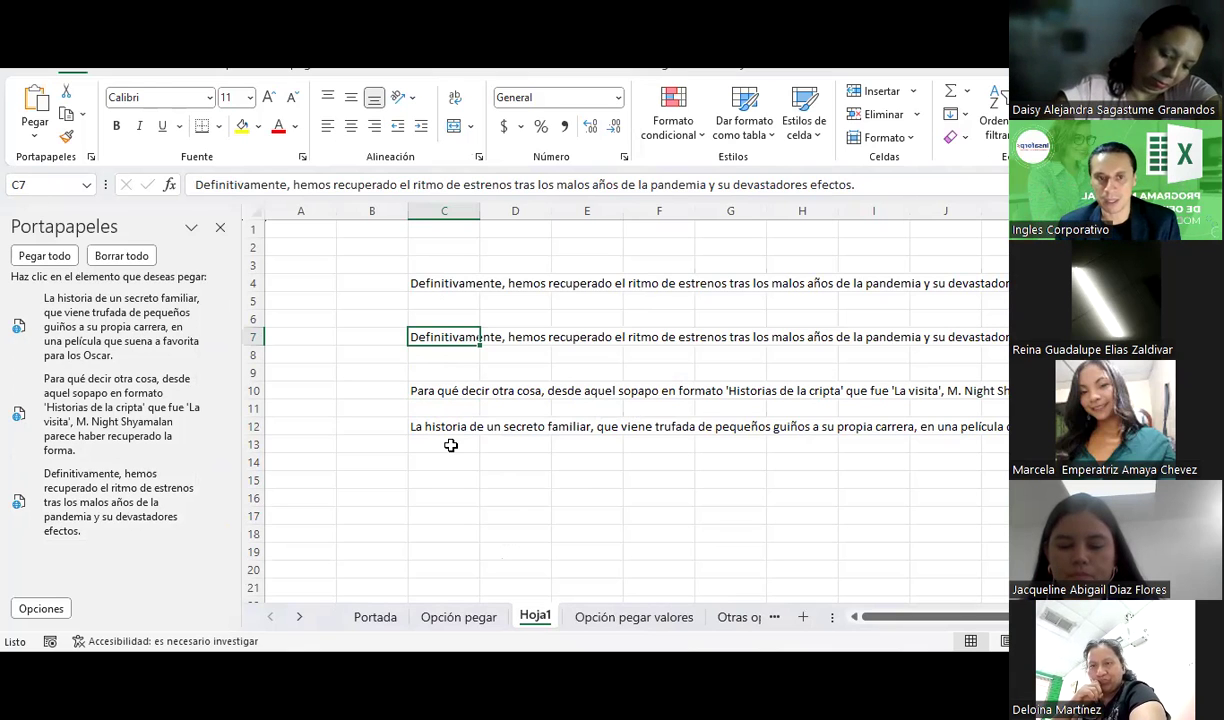
Scroll to the top poster images of the Xataka article, trying the first two posters without copying.
key("alt+Tab")
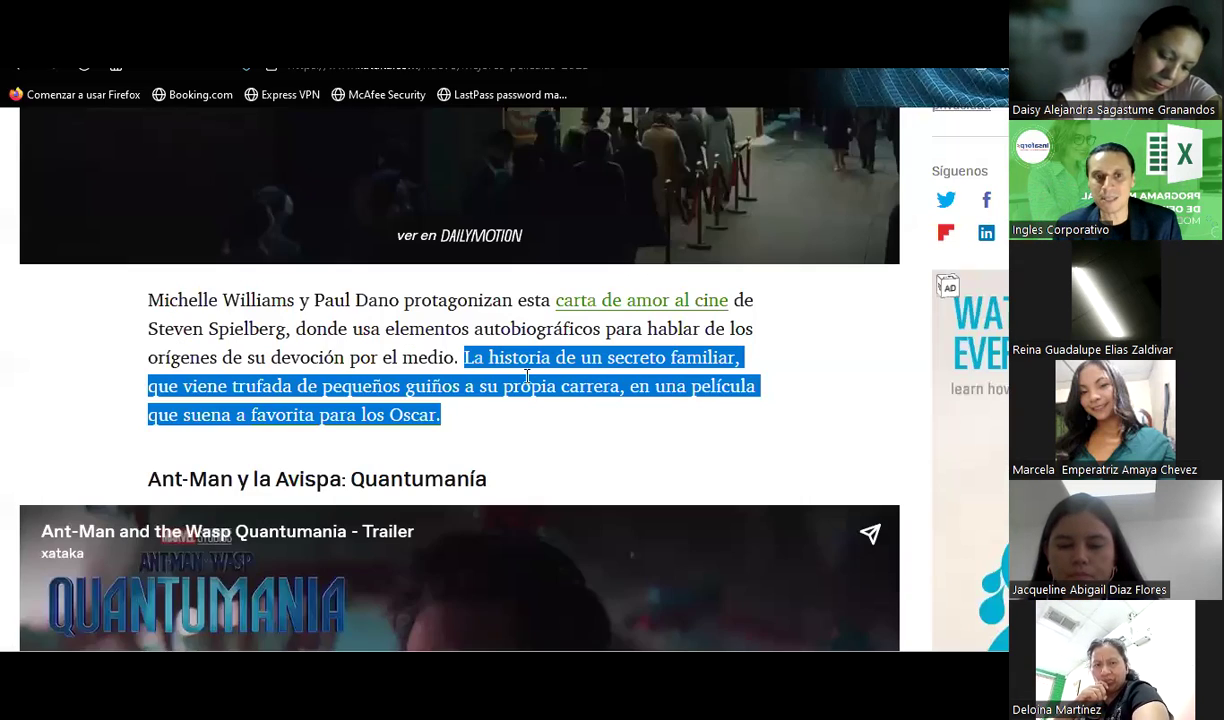
scroll(529, 383, "up", 5)
scroll(529, 383, "up", 10)
scroll(529, 383, "up", 10)
scroll(529, 383, "up", 5)
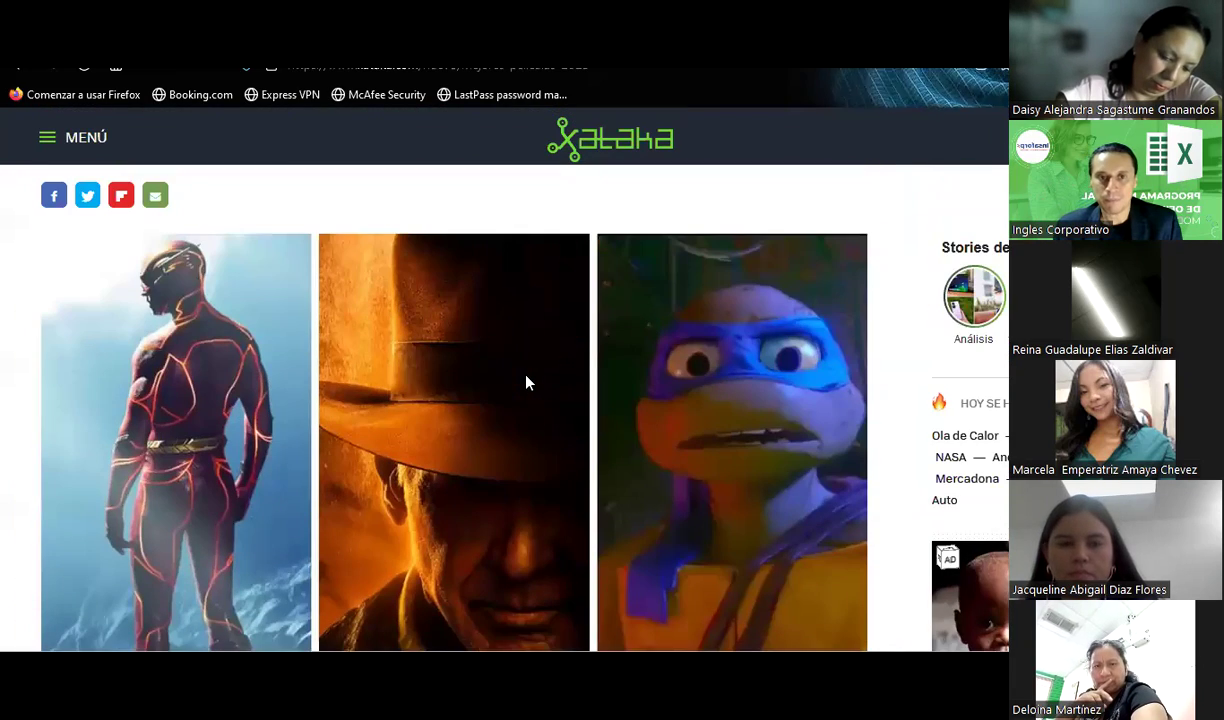
right_click(149, 359)
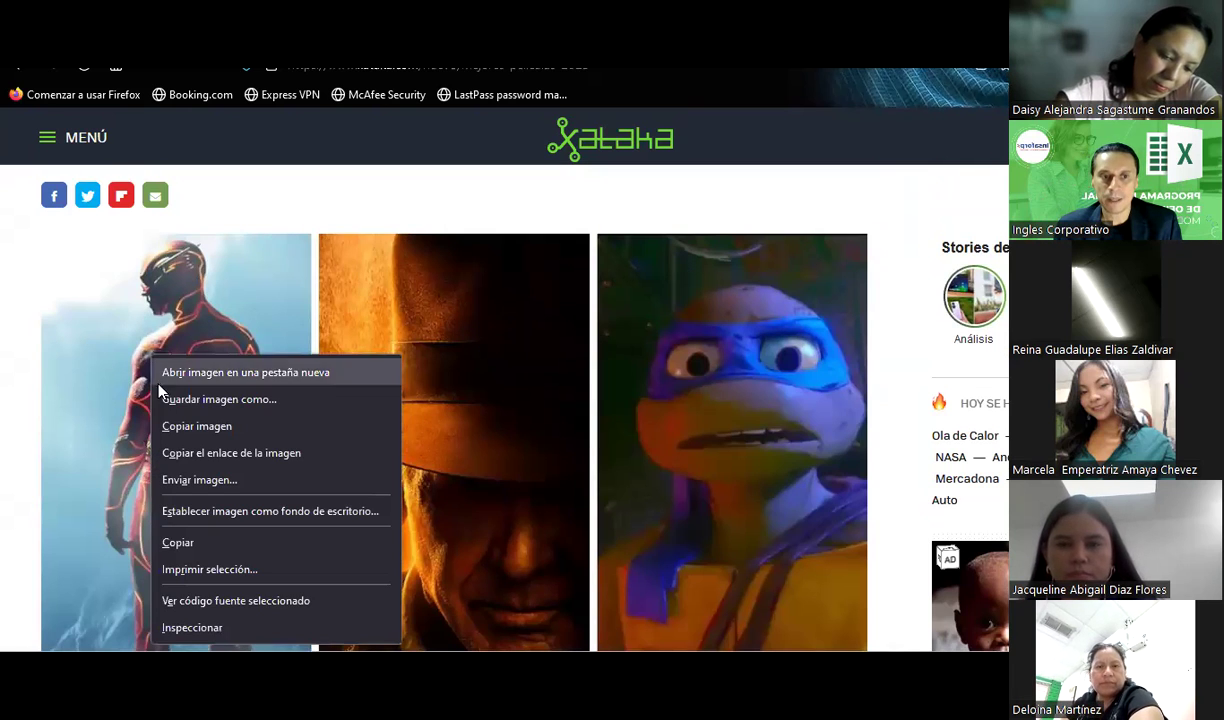
left_click(200, 428)
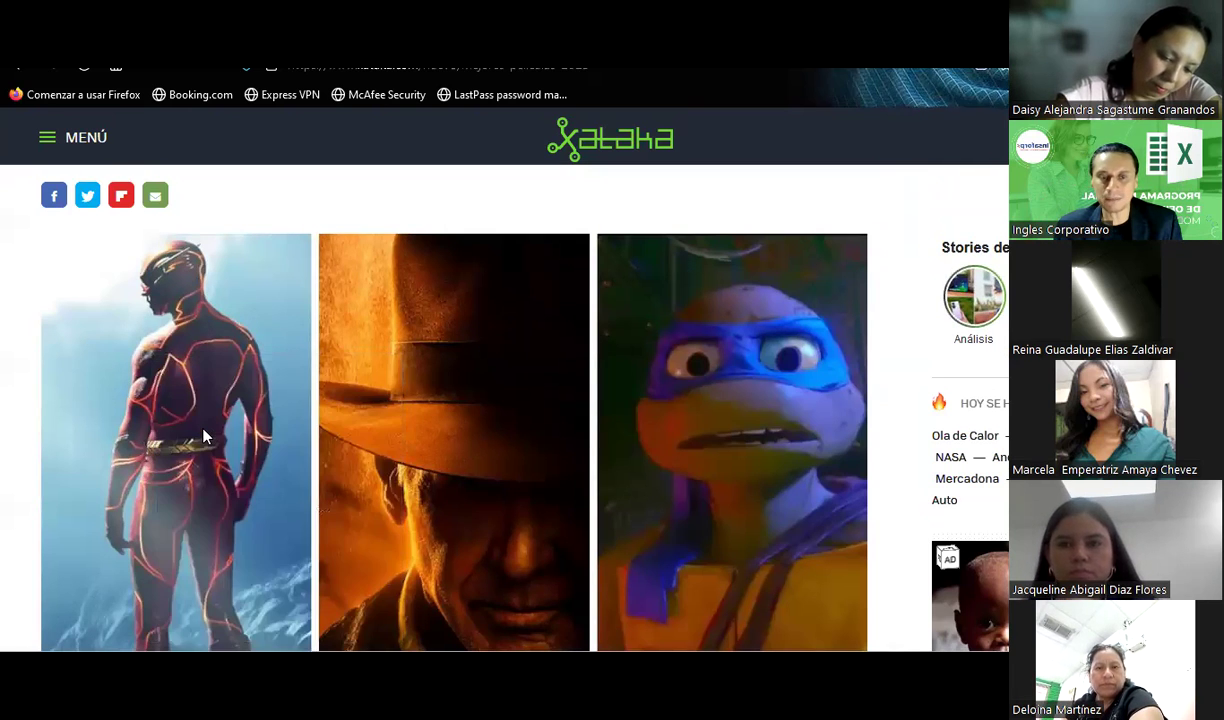
right_click(388, 368)
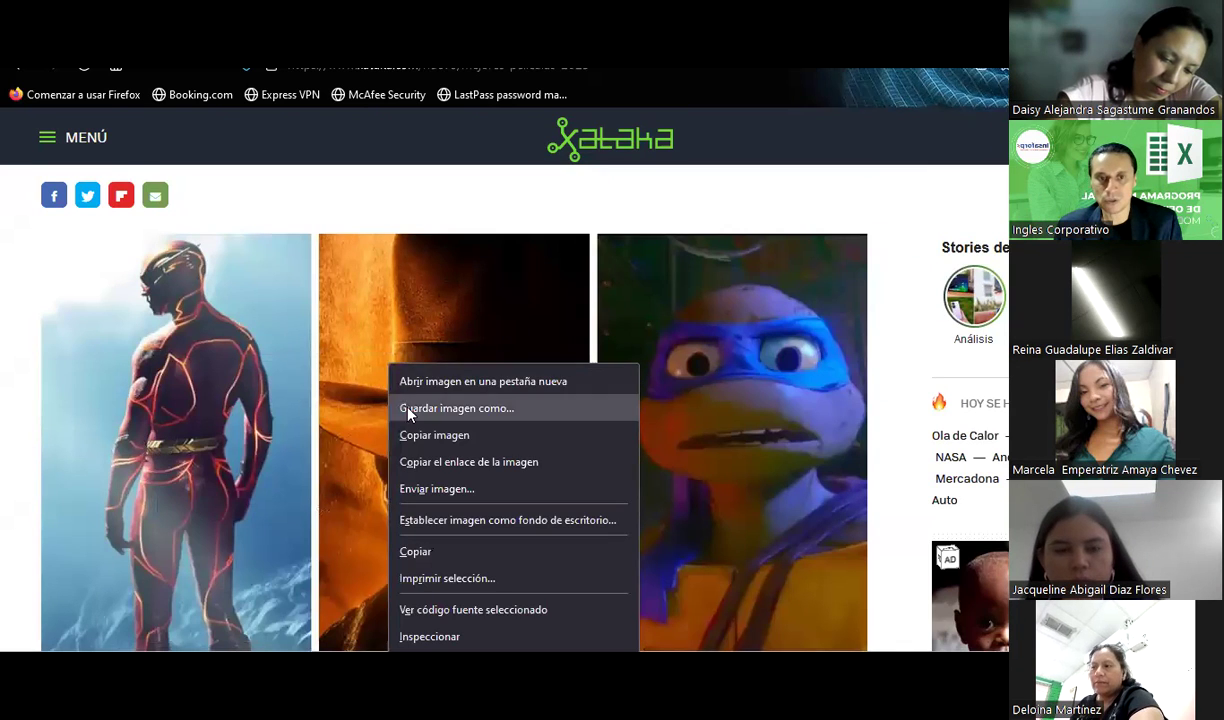
left_click(405, 435)
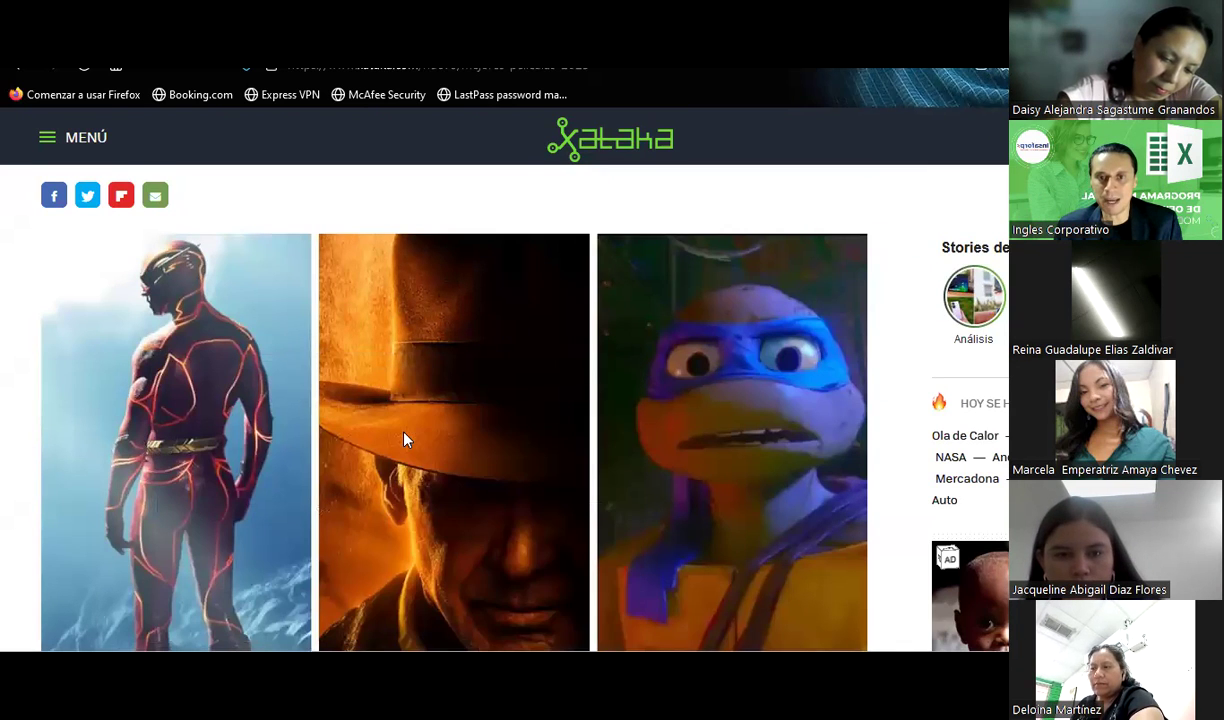
Copy the third poster image and confirm it in Excel's Portapapeles.
right_click(786, 391)
left_click(837, 463)
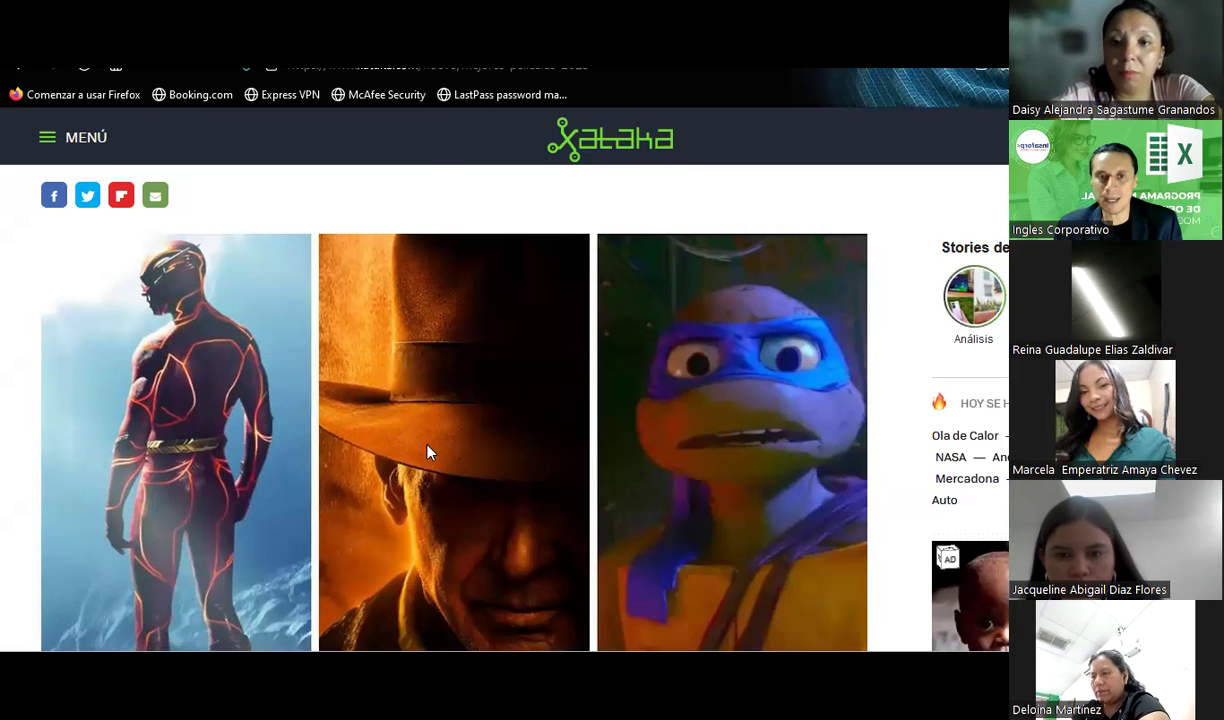
key("alt+Tab")
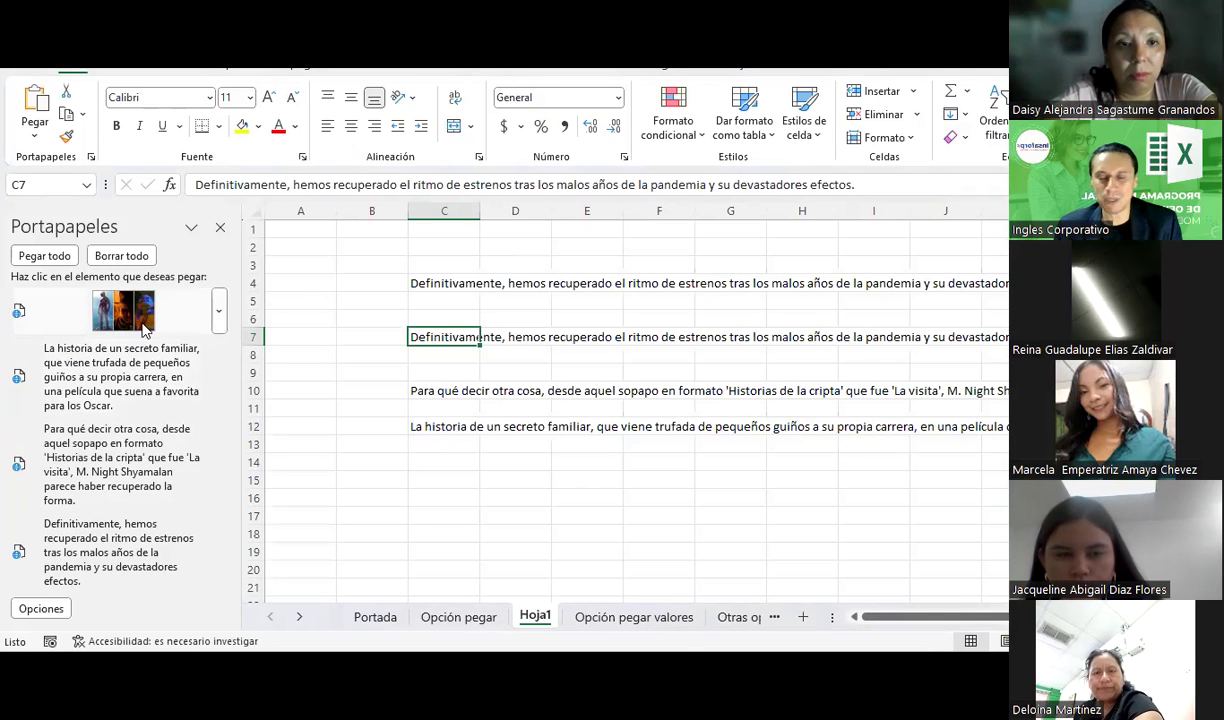
key("alt+Tab")
key("alt+Tab")
key("alt+Tab")
Copy the charity: water advertisement image from the Xataka article's sidebar.
scroll(855, 377, "down", 5)
scroll(750, 400, "down", 5)
scroll(650, 420, "down", 5)
scroll(545, 444, "down", 5)
scroll(545, 444, "up", 5)
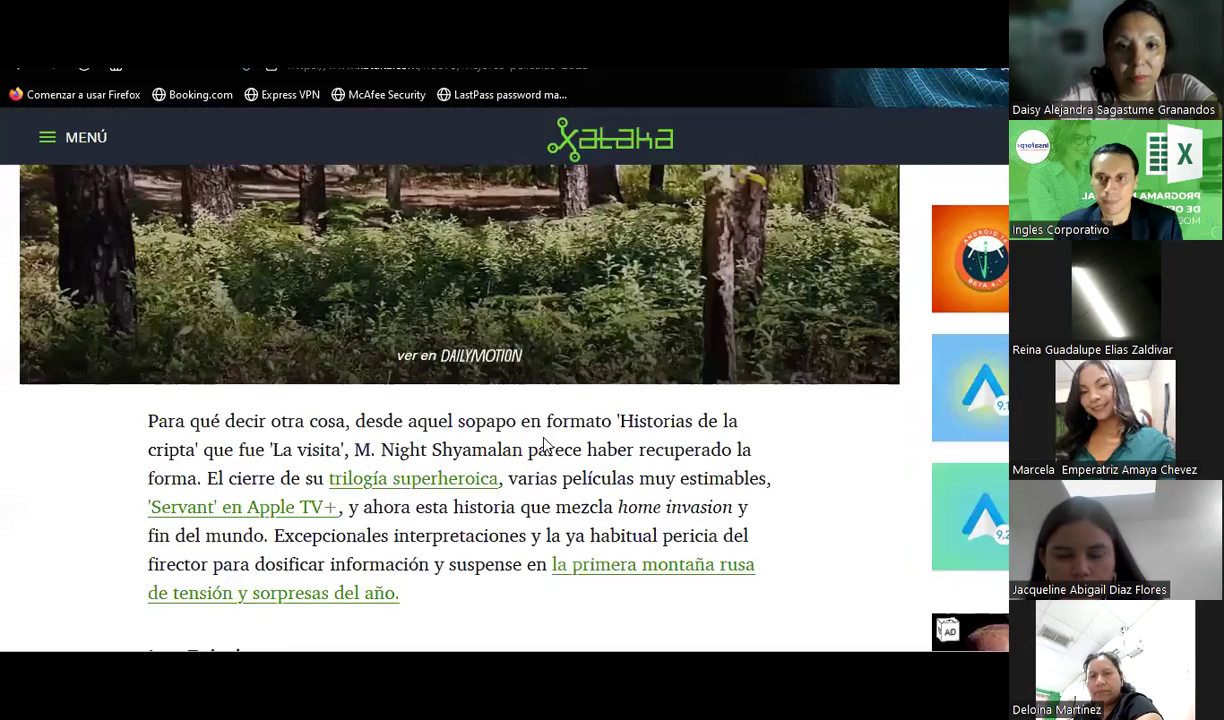
scroll(546, 440, "down", 5)
scroll(546, 438, "up", 15)
scroll(546, 436, "down", 5)
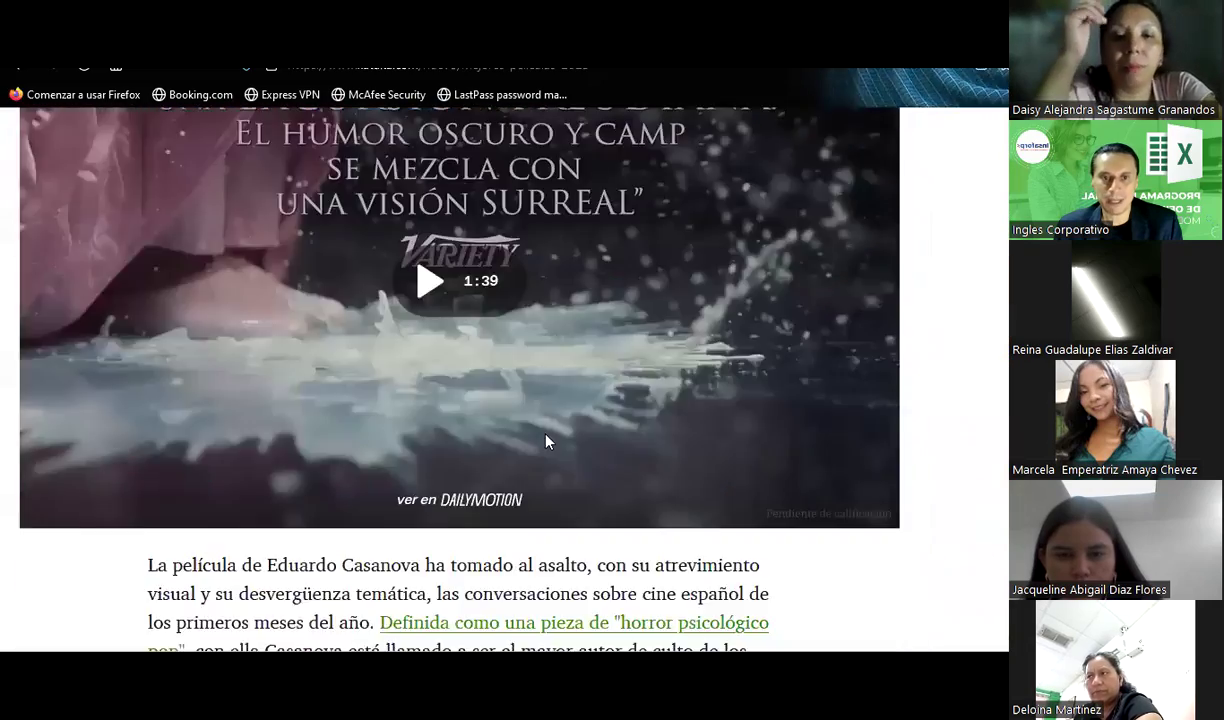
scroll(547, 432, "up", 5)
scroll(547, 432, "up", 3)
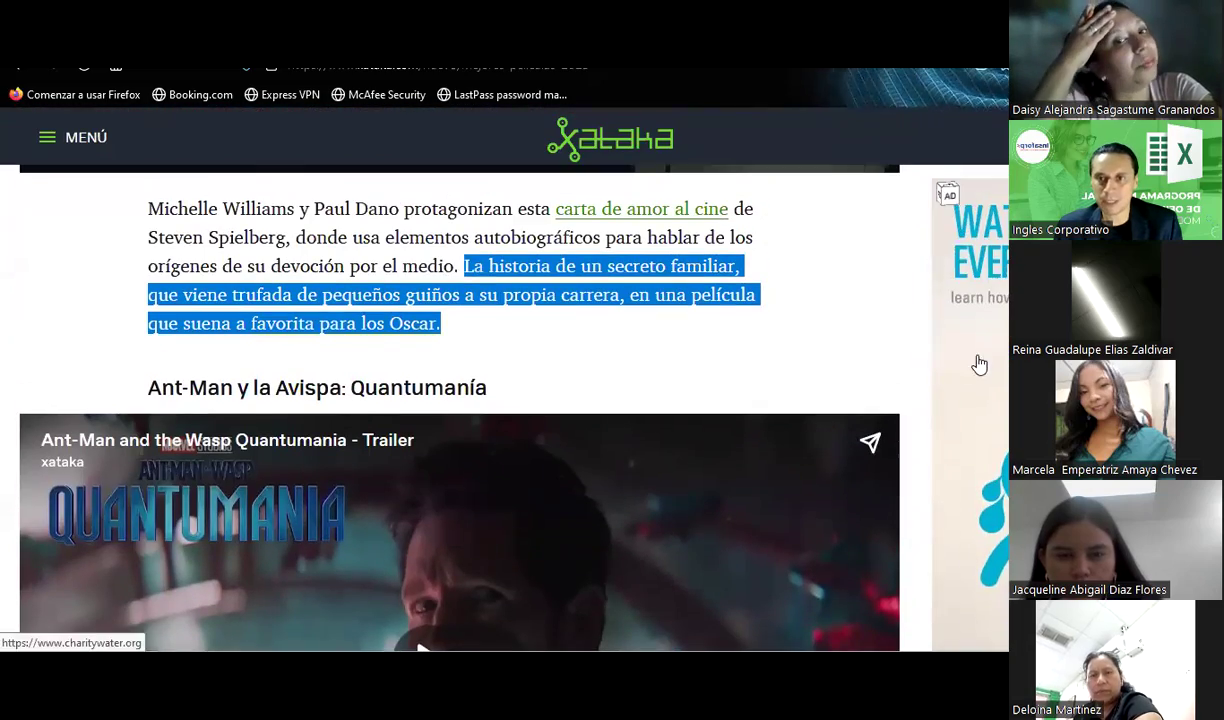
right_click(927, 118)
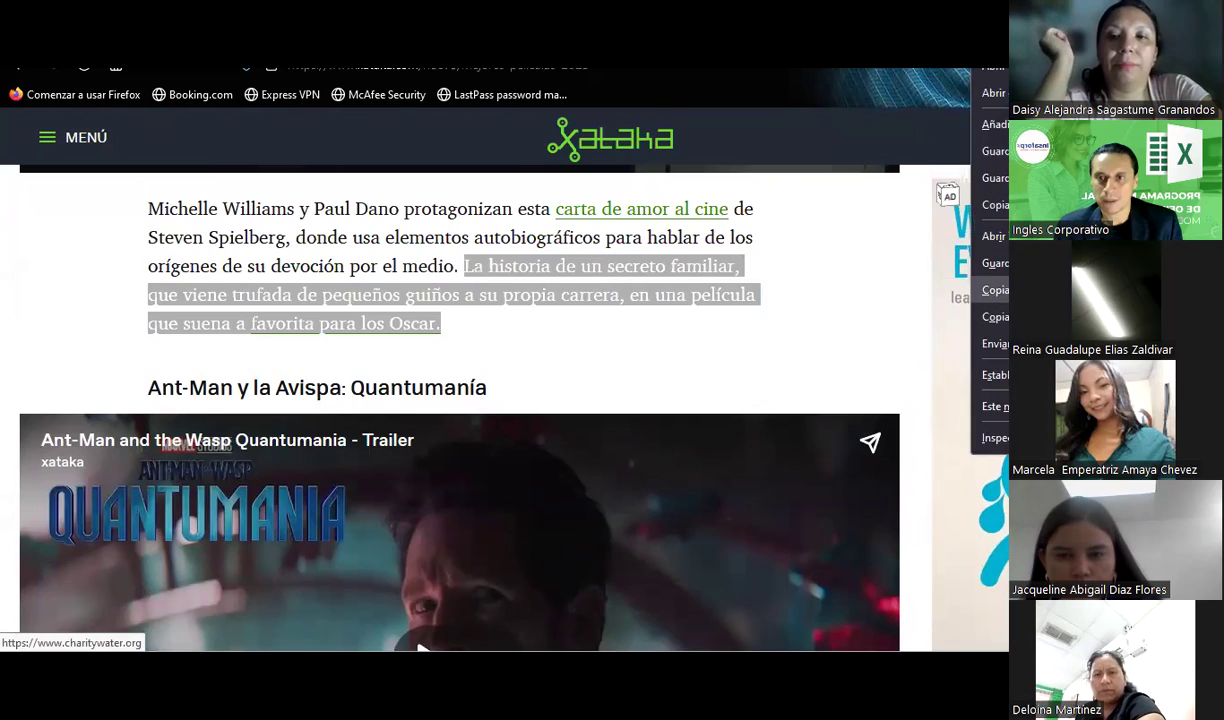
key("Escape")
Scroll further down the article, then return to the Excel workbook.
scroll(806, 358, "down", 10)
scroll(806, 358, "down", 5)
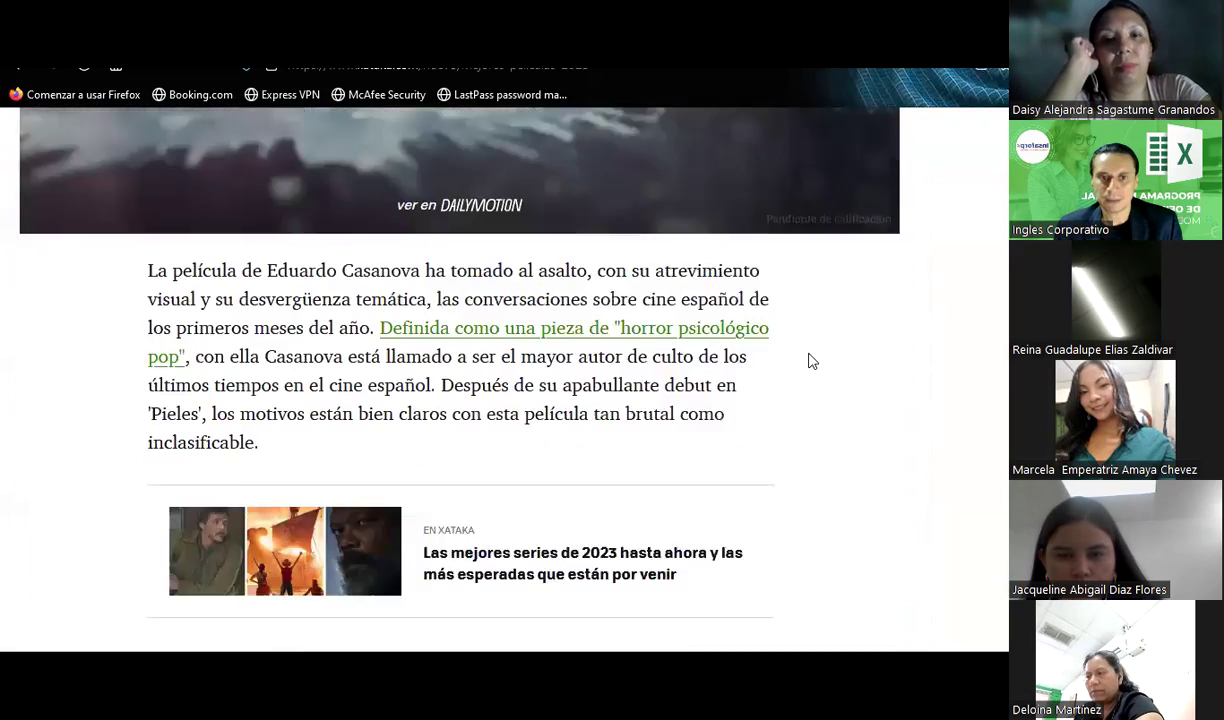
scroll(810, 360, "down", 3)
scroll(810, 360, "down", 4)
scroll(810, 360, "down", 5)
scroll(810, 360, "down", 4)
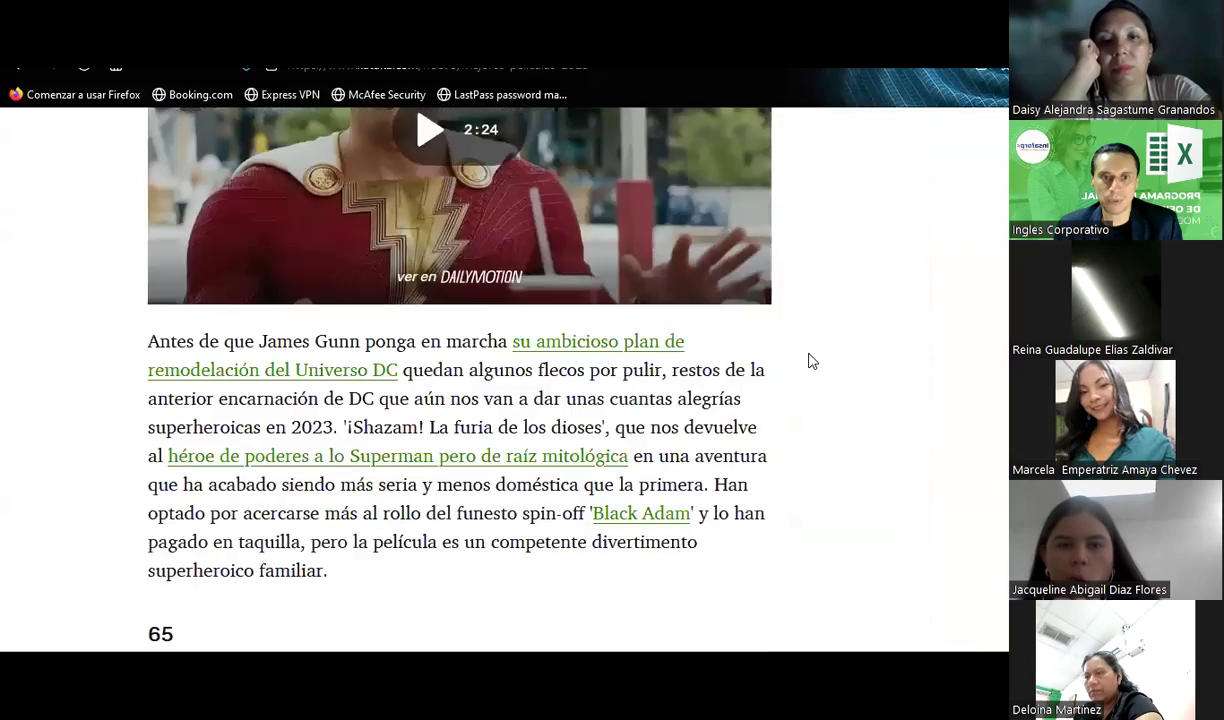
scroll(810, 360, "down", 5)
scroll(810, 361, "down", 5)
scroll(810, 361, "down", 5)
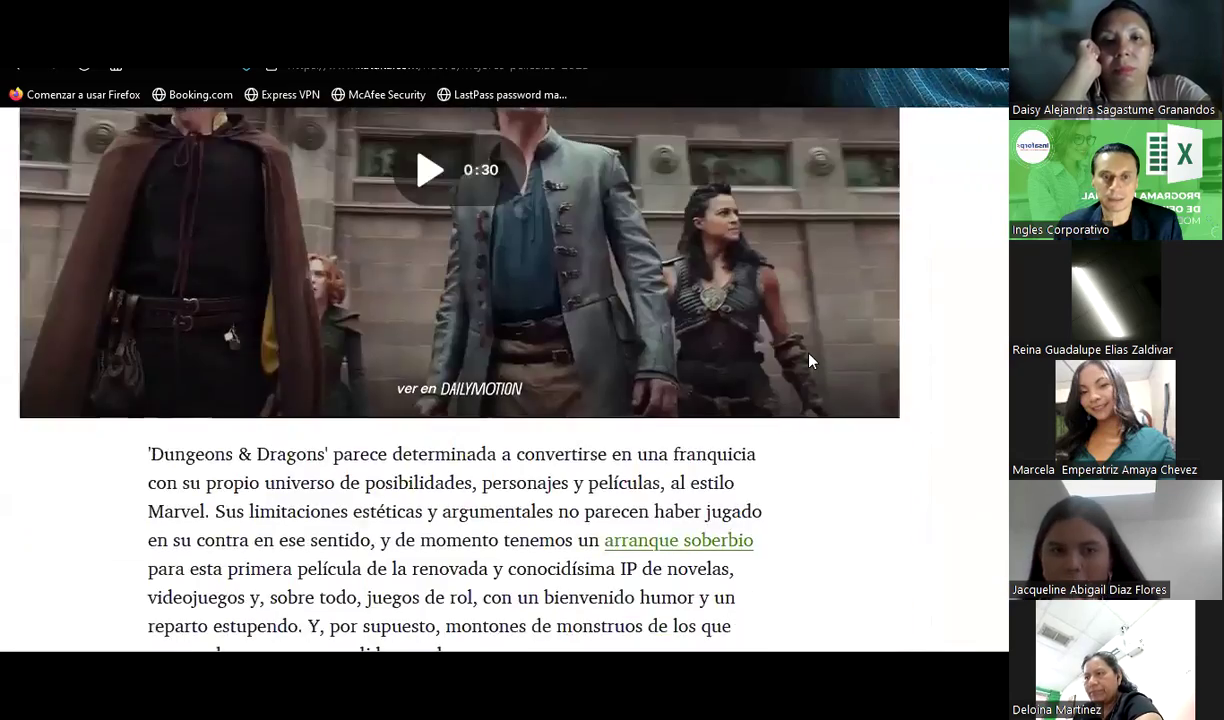
scroll(810, 361, "down", 5)
scroll(810, 361, "down", 5)
scroll(810, 361, "down", 5)
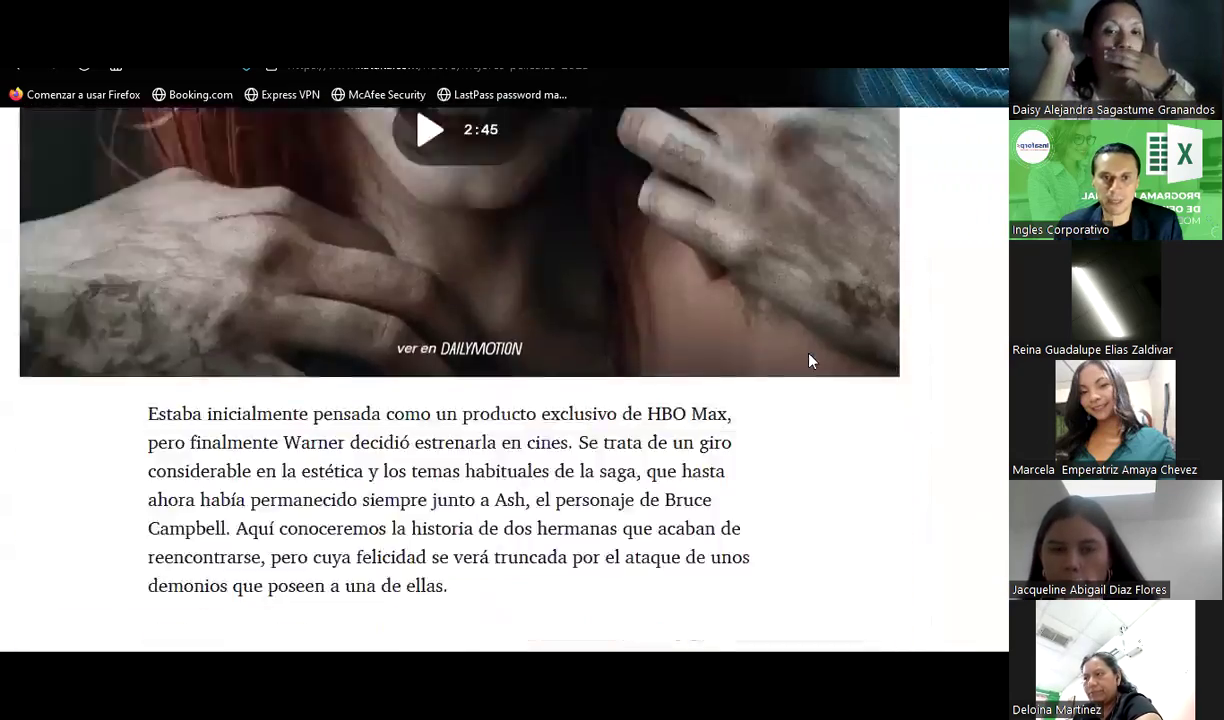
scroll(810, 361, "down", 5)
scroll(810, 361, "down", 5)
scroll(810, 361, "down", 5)
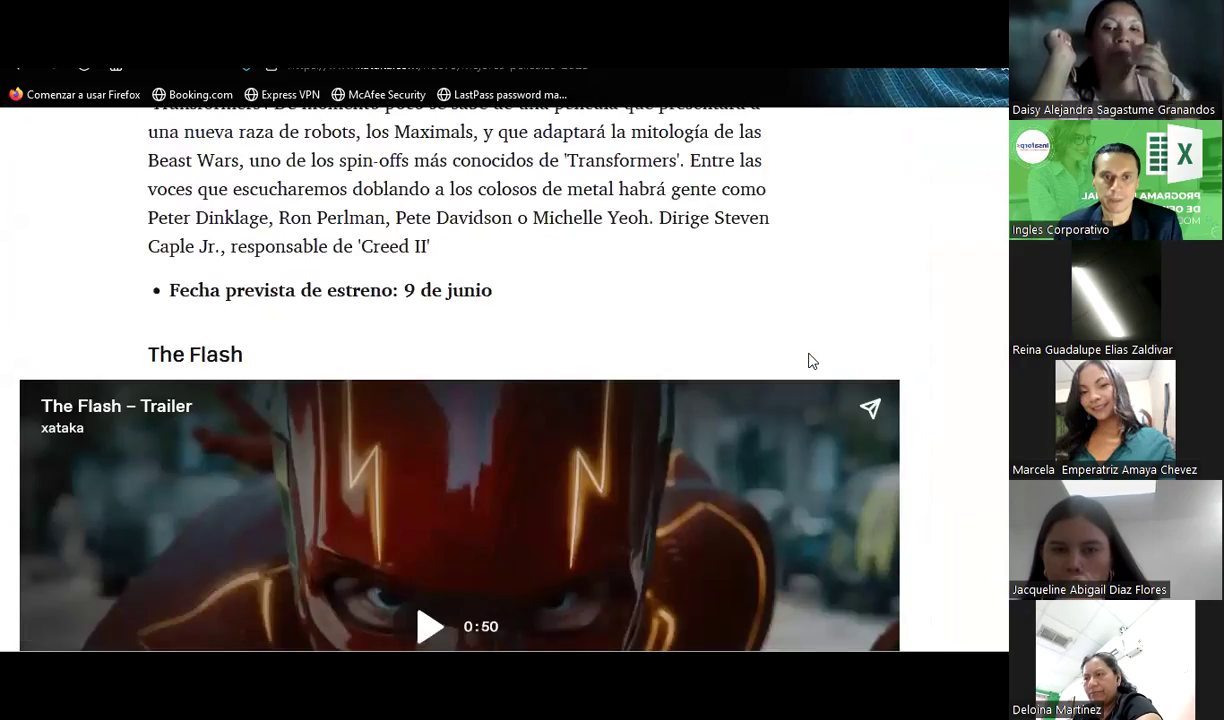
scroll(810, 361, "down", 4)
scroll(810, 361, "down", 5)
scroll(810, 361, "down", 5)
scroll(810, 361, "down", 5)
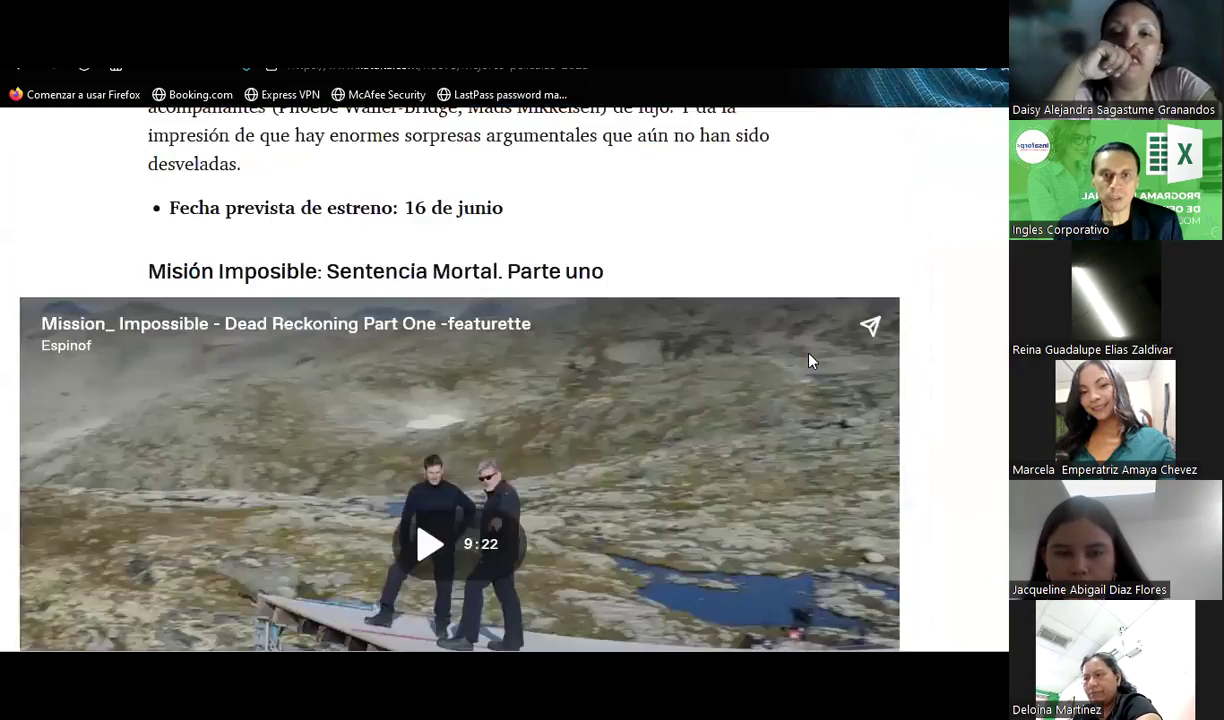
scroll(810, 361, "down", 5)
key("alt+Tab")
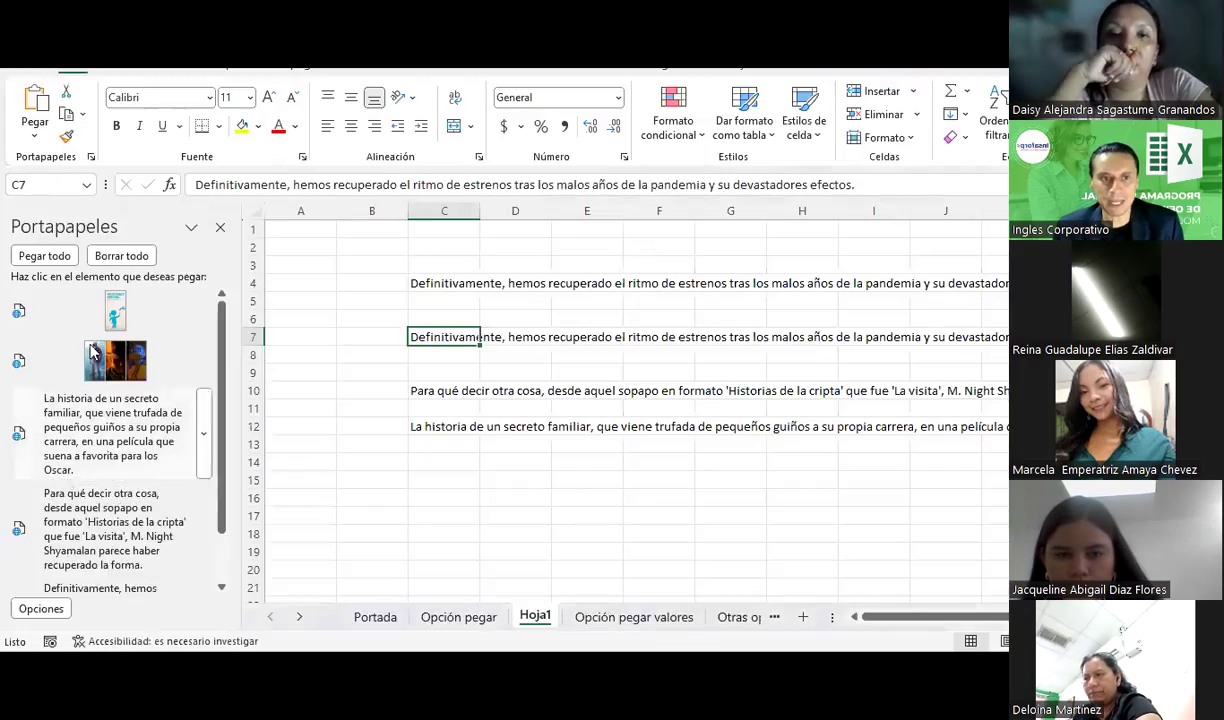
Paste the movie-poster image from the Portapapeles pane at cell C14.
left_click(456, 466)
left_click(203, 360)
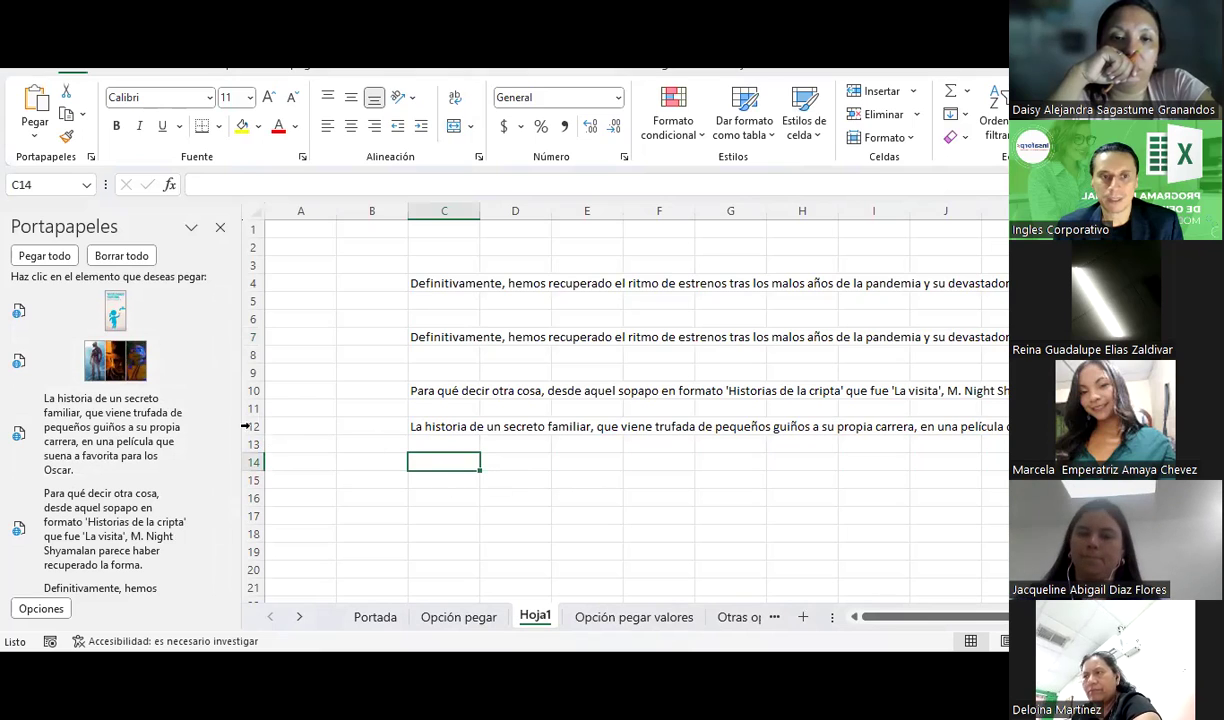
left_click(203, 360)
left_click(165, 399)
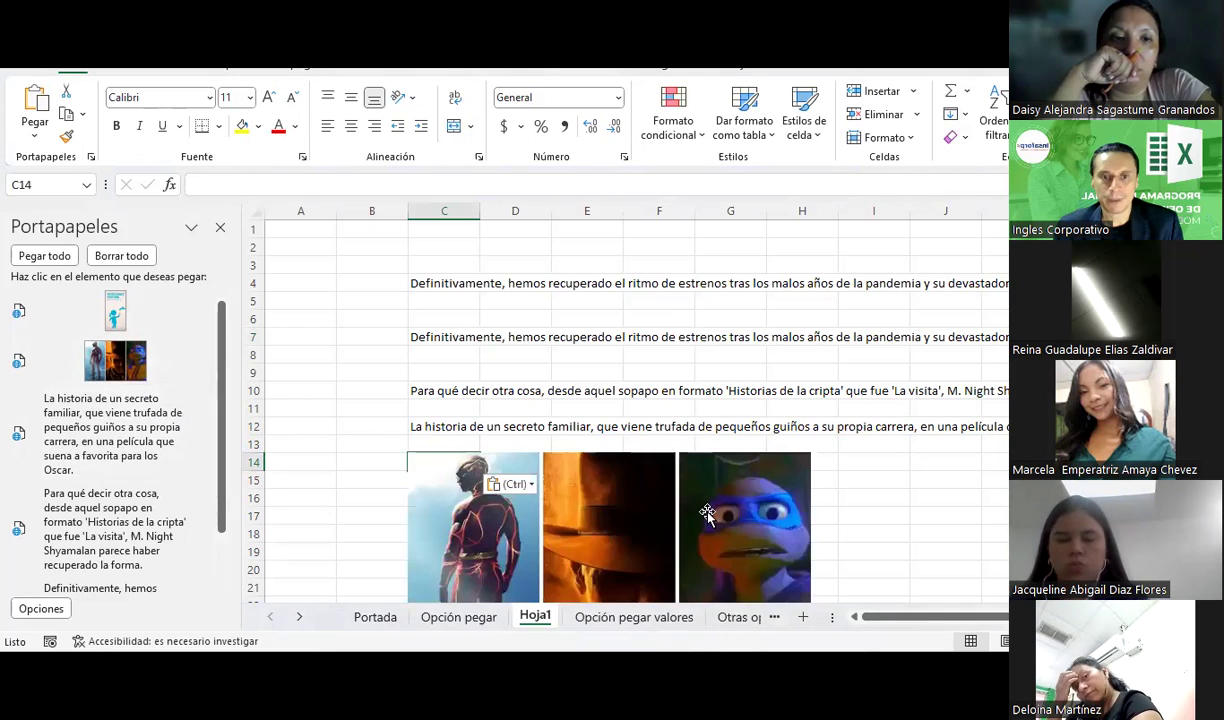
Paste the charity: water ad image from the clipboard pane at cell C32.
scroll(600, 500, "down", 1)
scroll(604, 513, "down", 5)
left_click(444, 402)
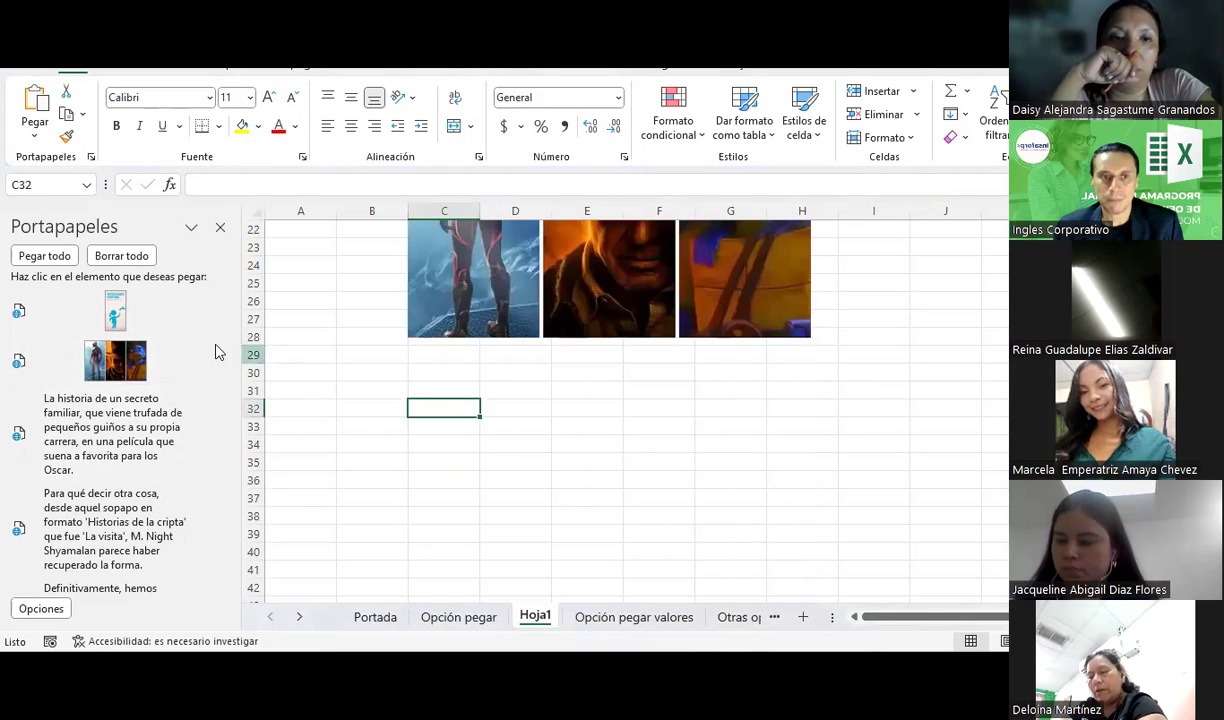
left_click(203, 318)
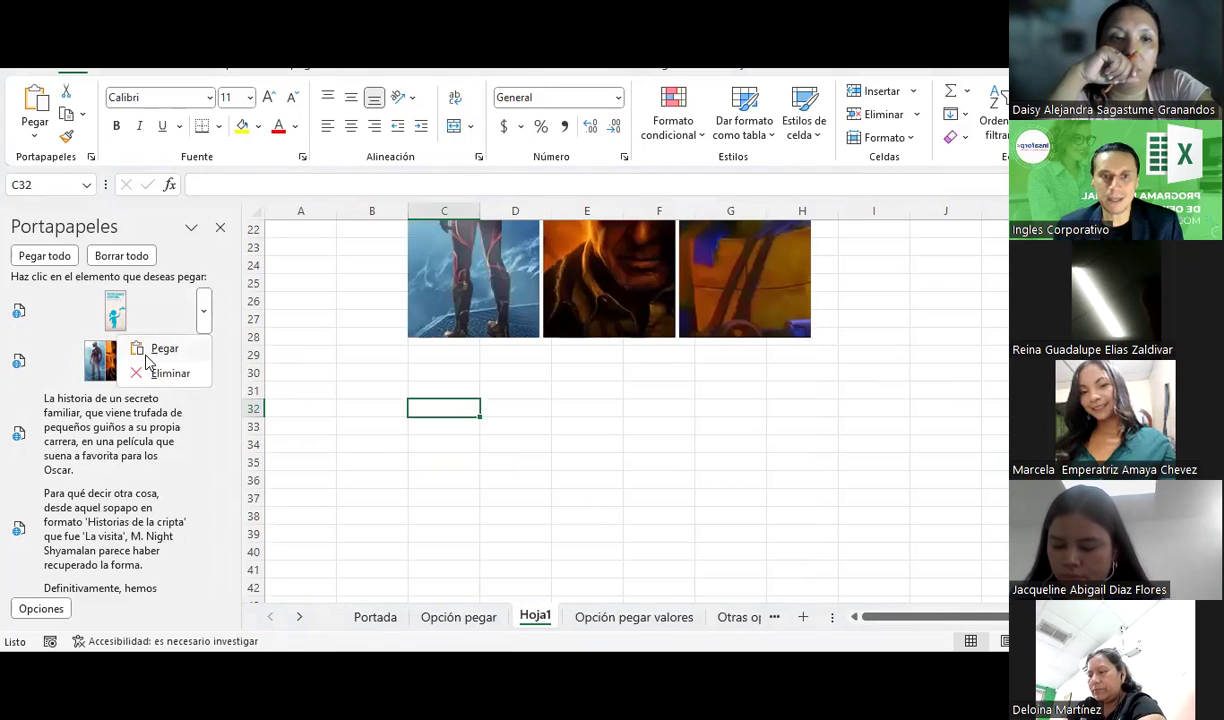
left_click(160, 348)
left_click(805, 492)
scroll(805, 492, "up", 1)
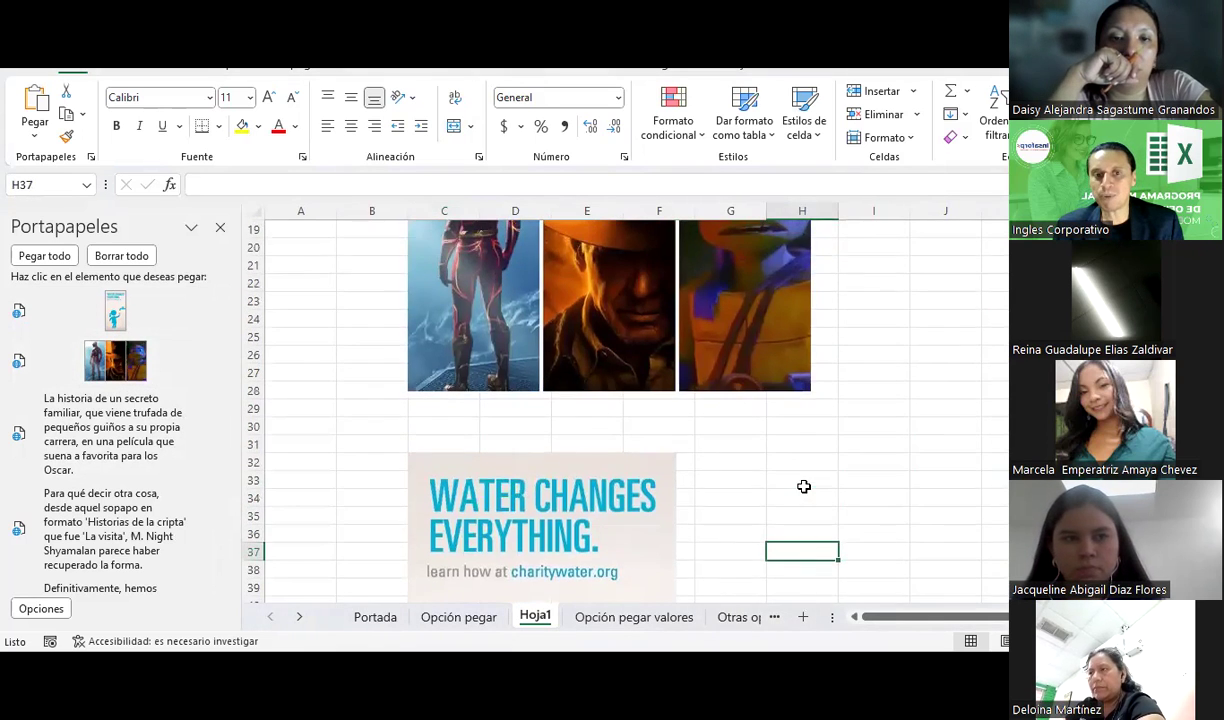
scroll(805, 490, "up", 3)
scroll(803, 485, "up", 2)
scroll(802, 481, "up", 1)
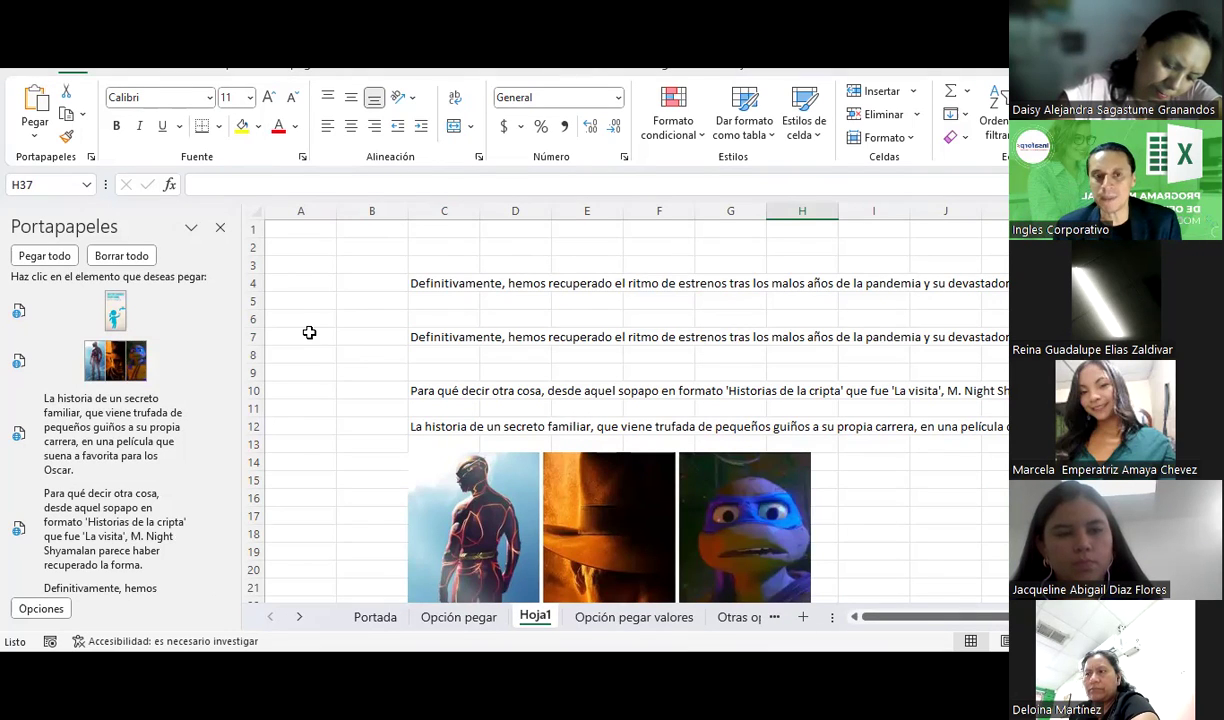
left_click(309, 334)
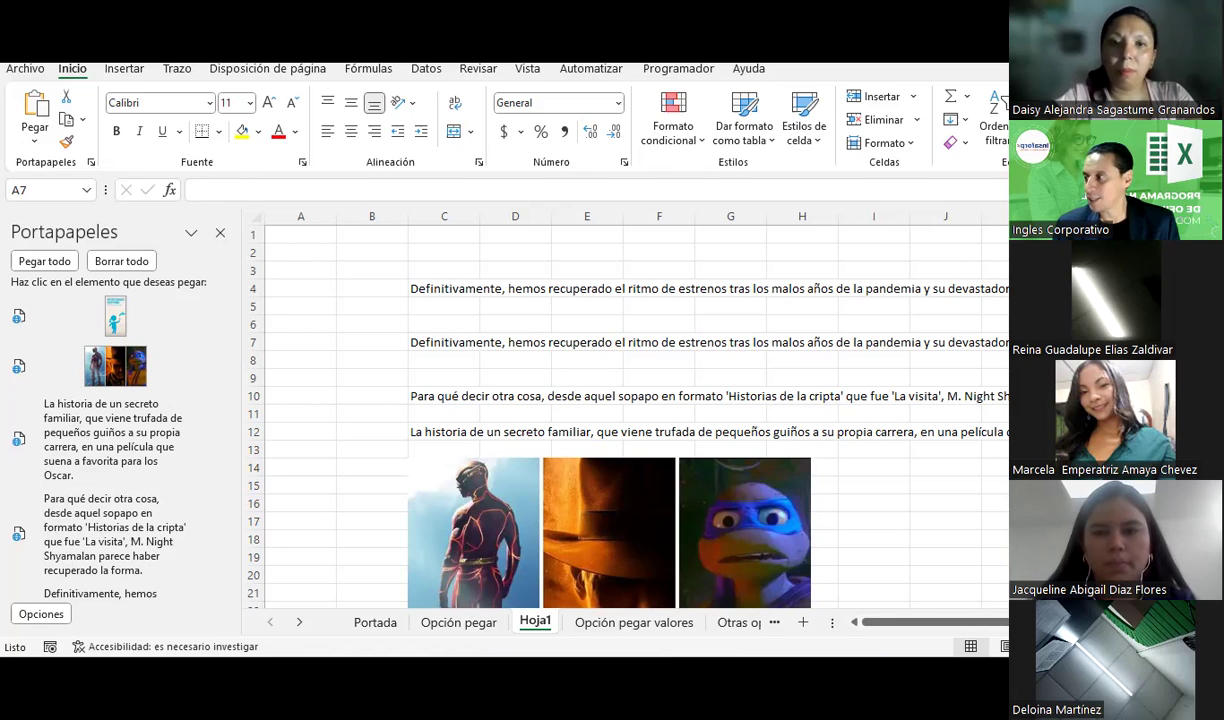
left_click(601, 343)
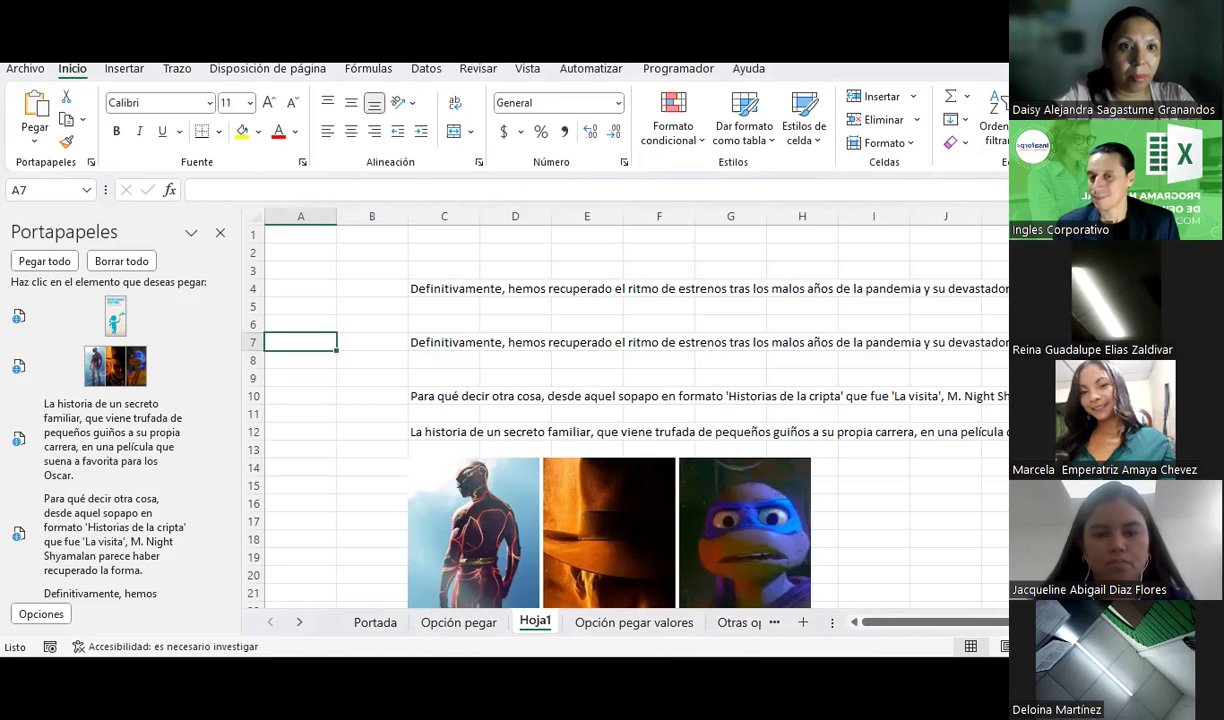
left_click(868, 486)
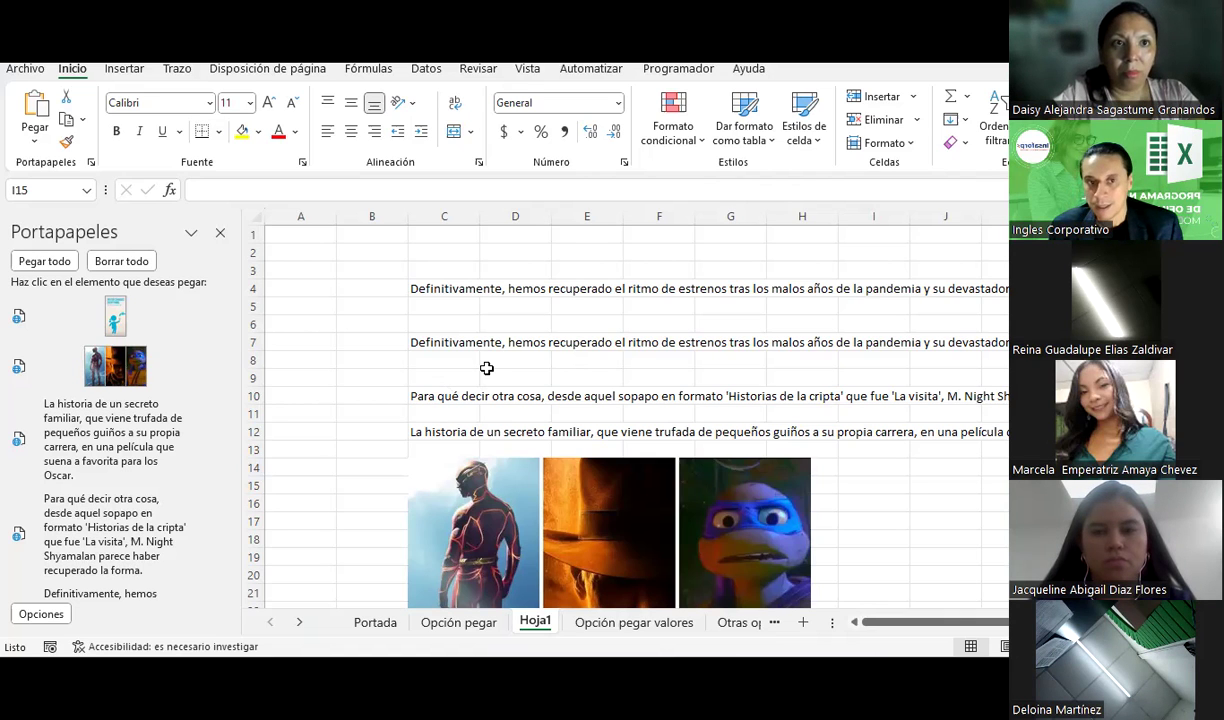
scroll(486, 368, "down", 1)
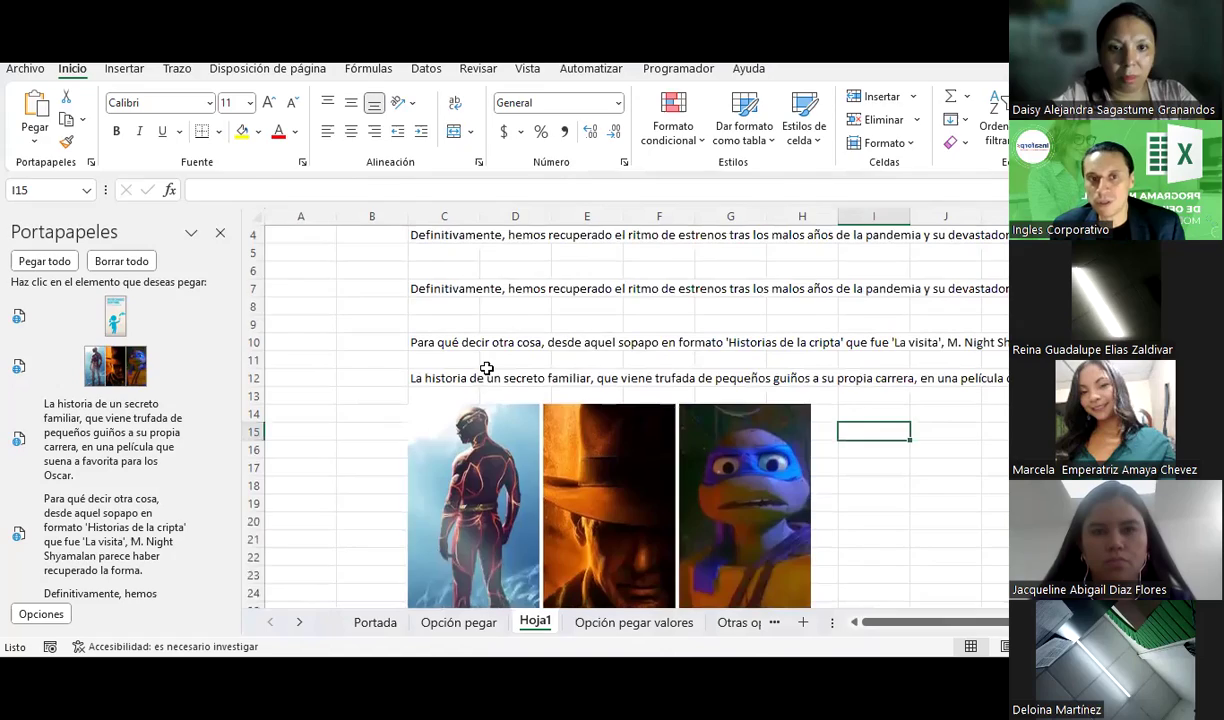
Open the linked Spider-Man article in a new tab, view it, and close it.
key("alt+Tab")
key("alt+Tab")
key("alt+Tab")
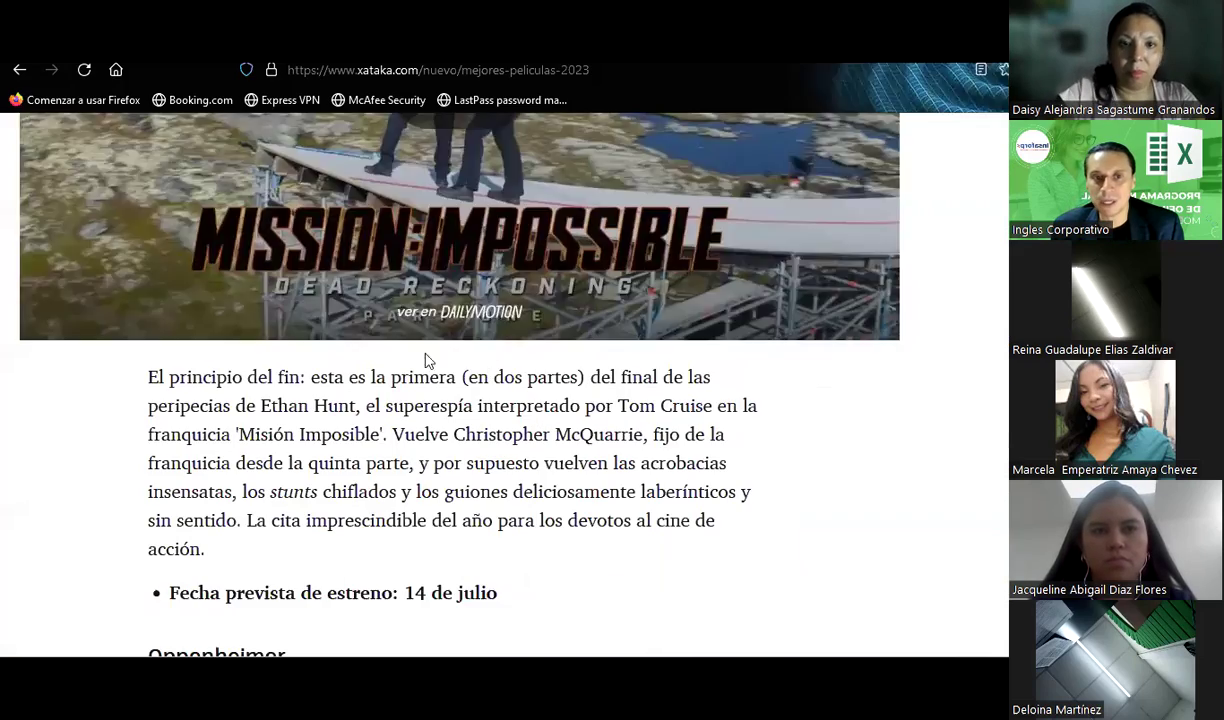
scroll(365, 463, "up", 5)
scroll(365, 463, "up", 5)
scroll(365, 463, "up", 5)
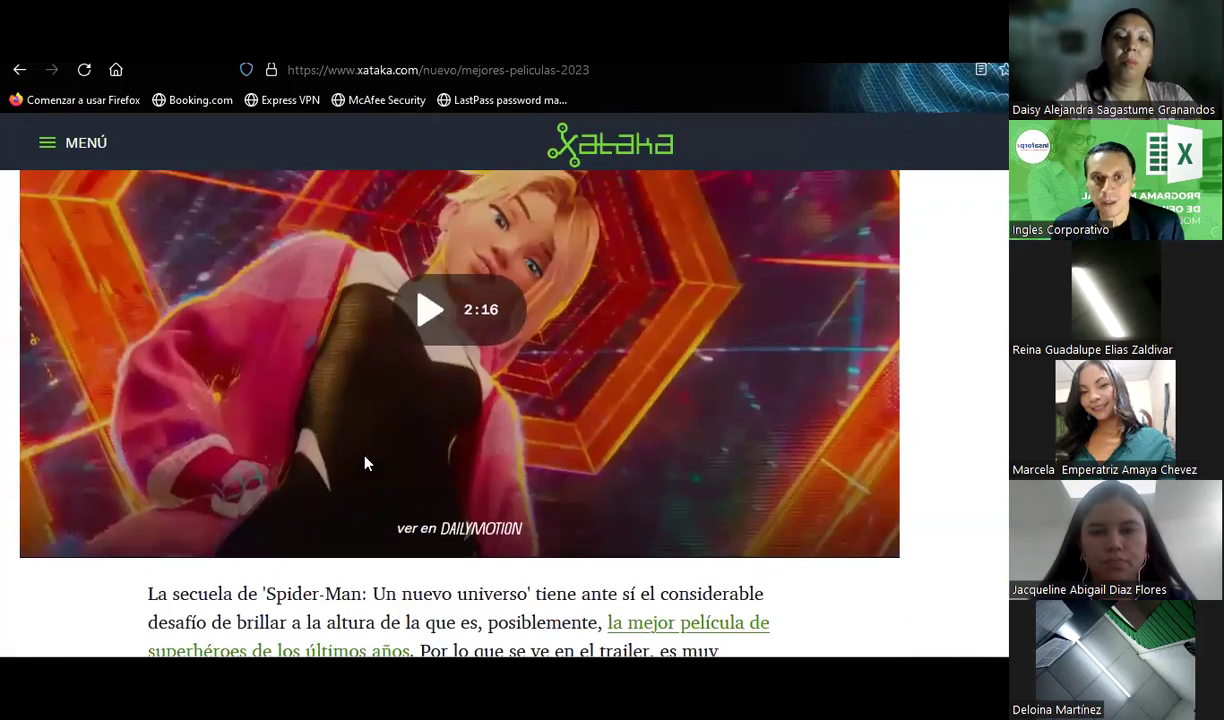
scroll(365, 463, "down", 2)
scroll(365, 463, "down", 3)
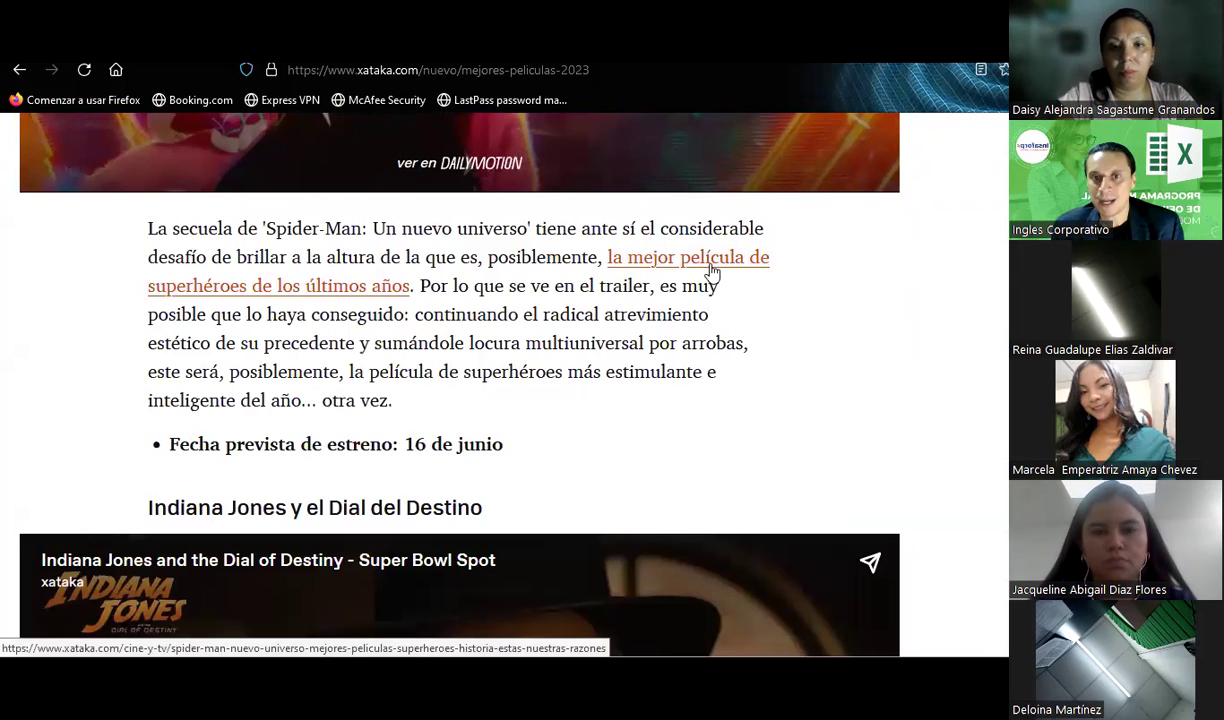
right_click(632, 266)
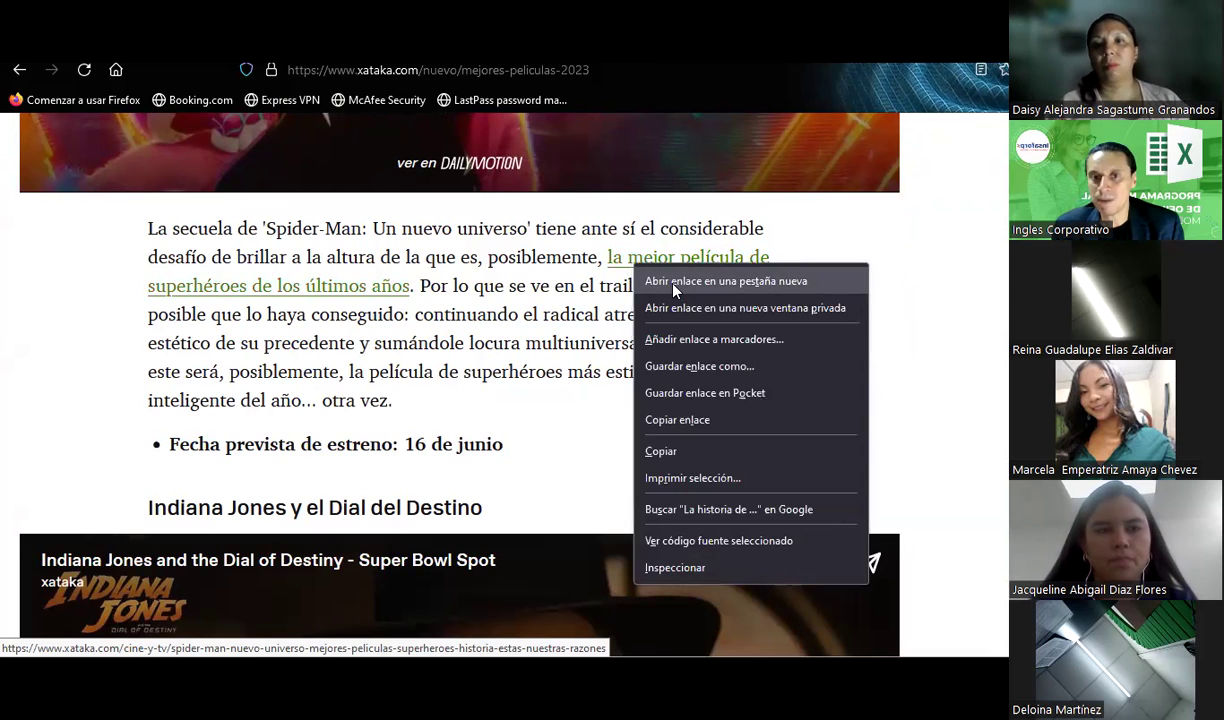
left_click(643, 271)
key("ctrl+Tab")
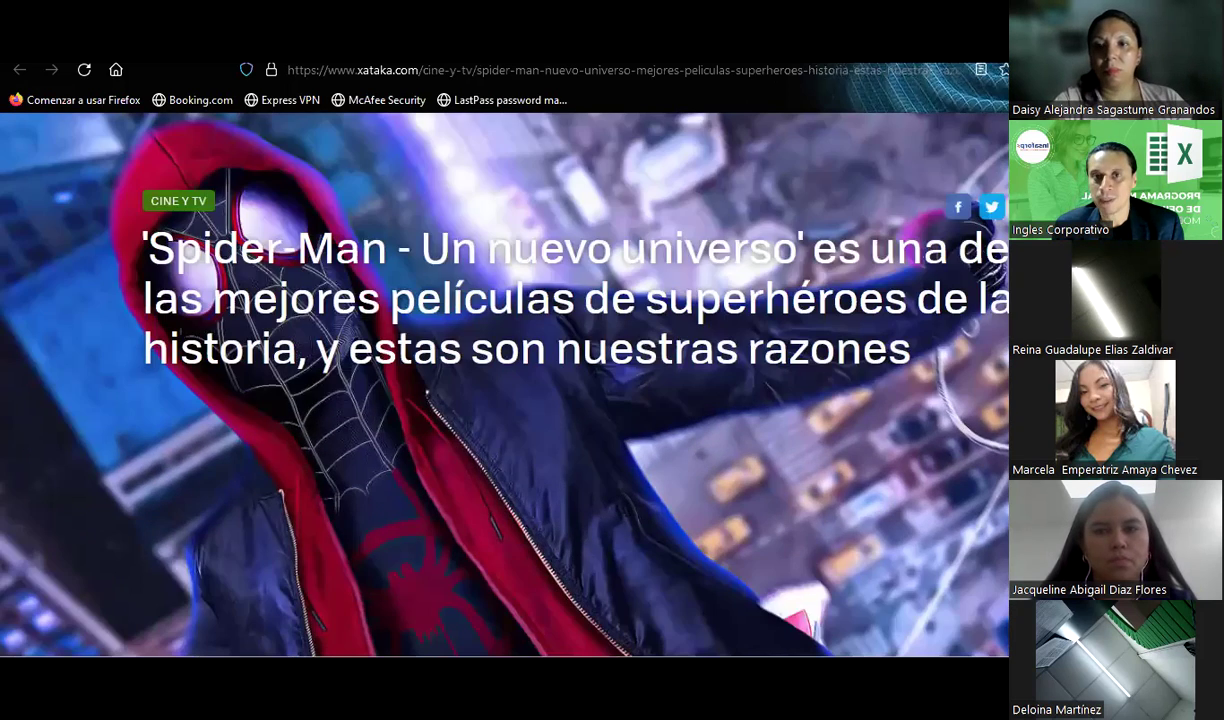
key("ctrl+w")
Select the Spider-Man sequel sentence and paste it into cell C67 of Hoja1.
mouse_move(149, 226)
left_mouse_down()
mouse_move(412, 316)
mouse_move(417, 293)
left_mouse_up()
key("ctrl+c")
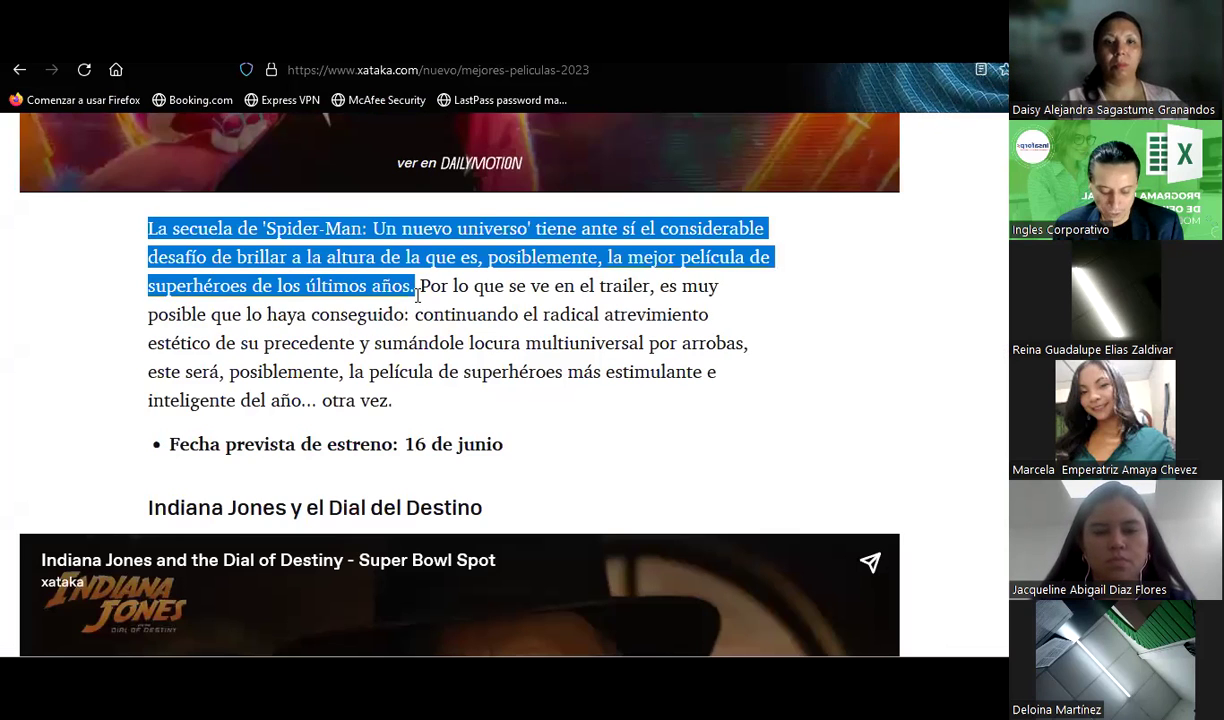
key("alt+Tab")
key("alt+Tab")
key("alt+Tab")
key("alt+Tab")
key("alt+Tab")
key("alt+Tab")
key("alt+Tab")
key("alt+Tab")
key("alt+Tab")
key("alt+Tab")
key("alt+Tab")
key("alt+Tab")
key("alt+Tab")
key("alt+Tab")
key("alt+Tab")
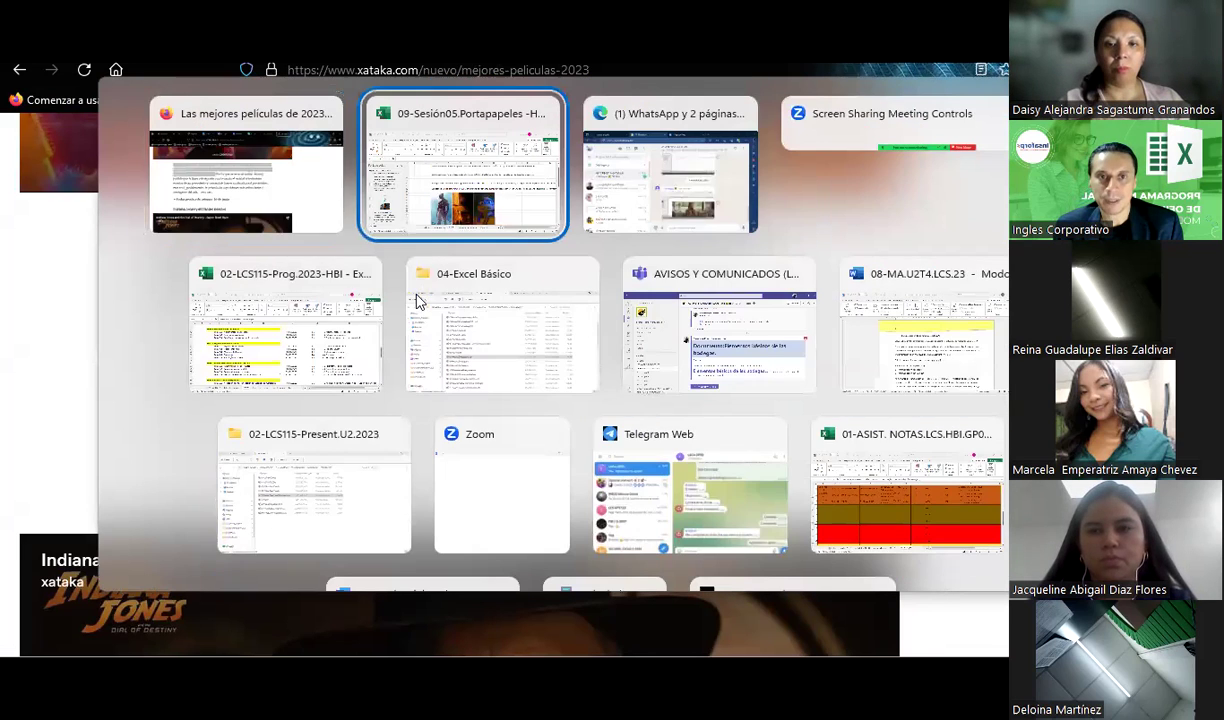
scroll(533, 387, "down", 3)
scroll(533, 390, "down", 3)
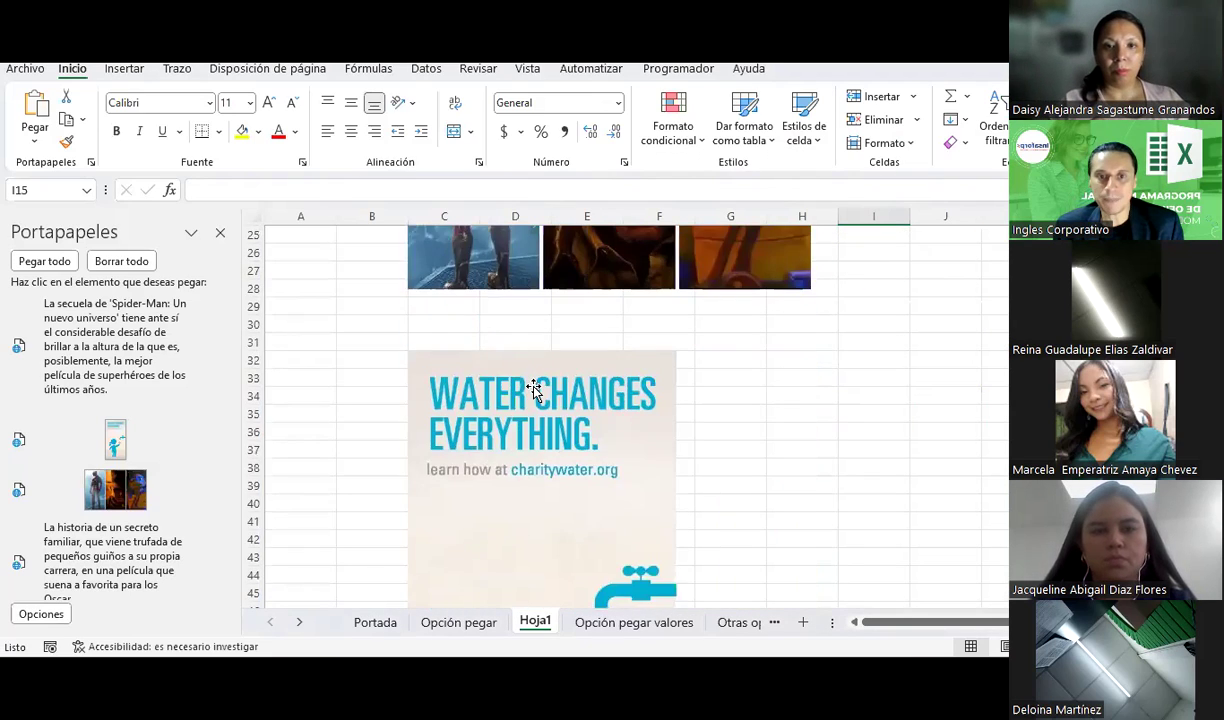
scroll(533, 390, "down", 10)
scroll(533, 390, "down", 3)
left_click(462, 344)
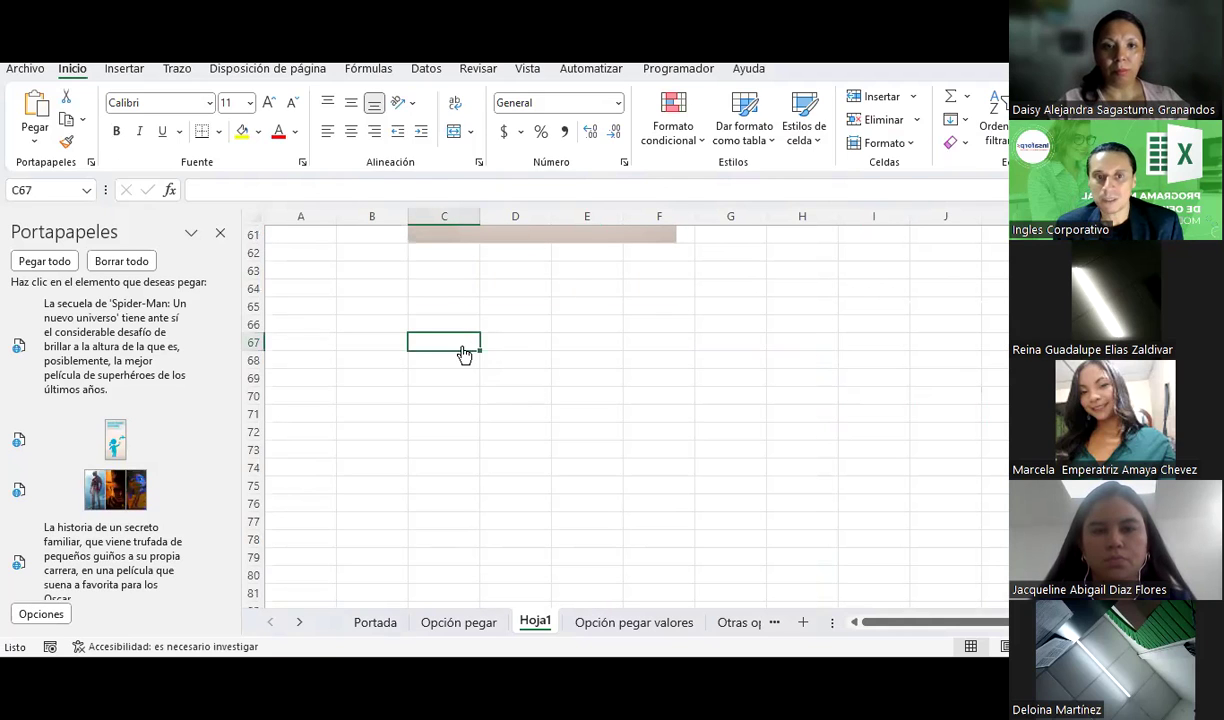
key("ctrl+v")
left_click(490, 525)
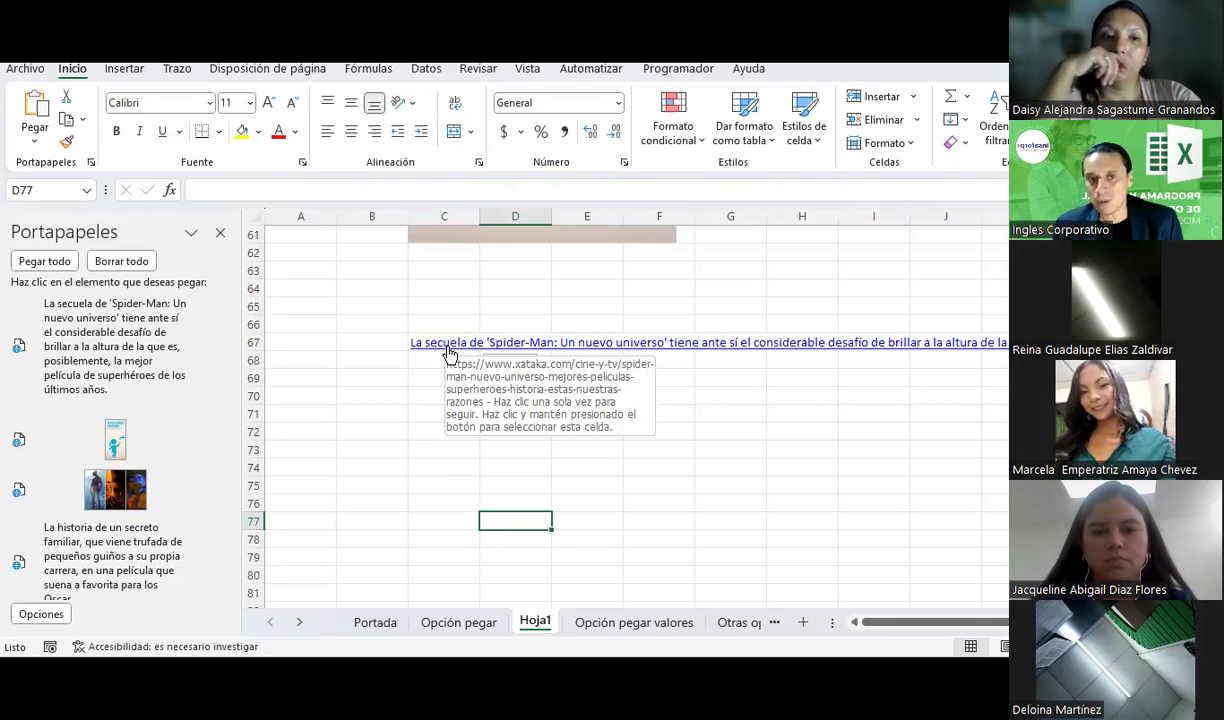
Remove the Xataka hyperlink from C67 using Modificar hipervínculo > Quitar vínculo.
left_click(450, 354)
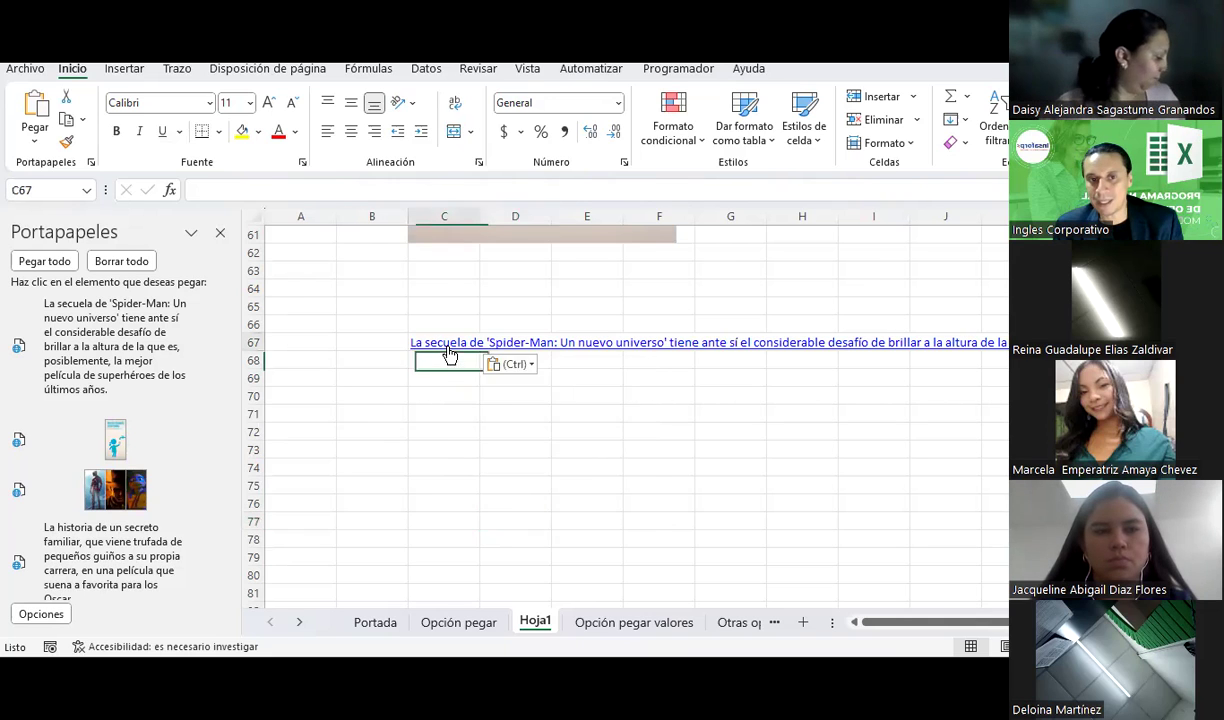
right_click(450, 354)
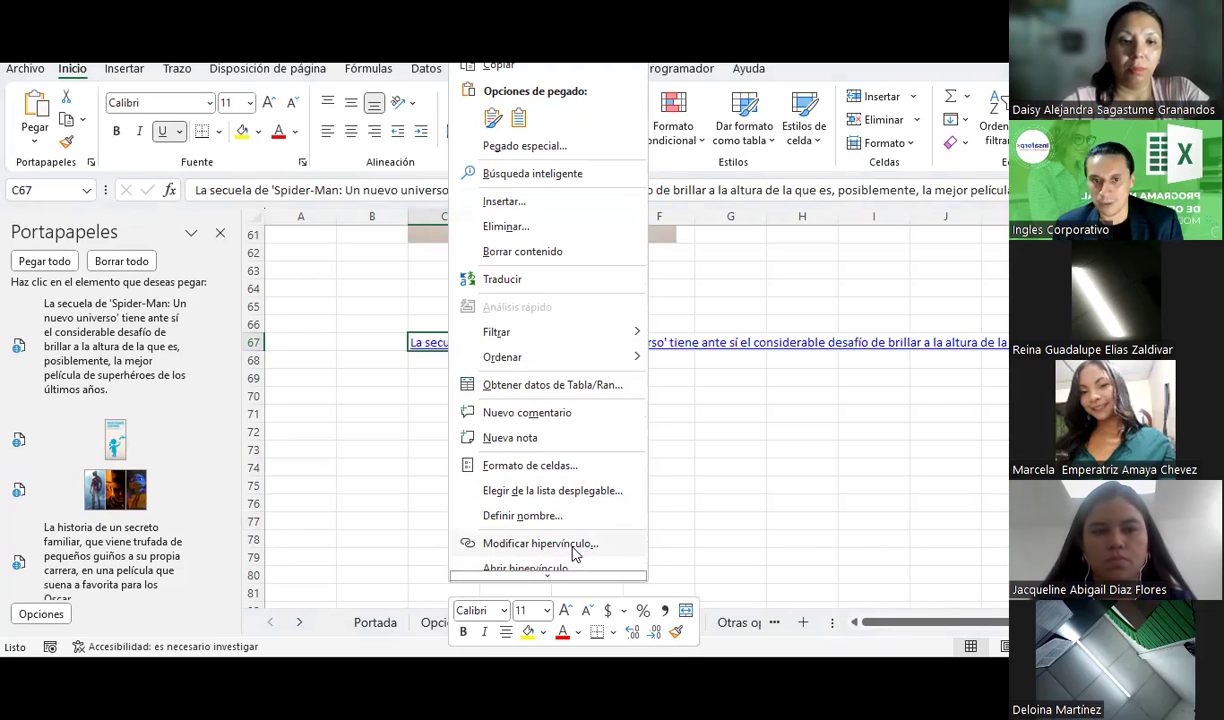
left_click(572, 544)
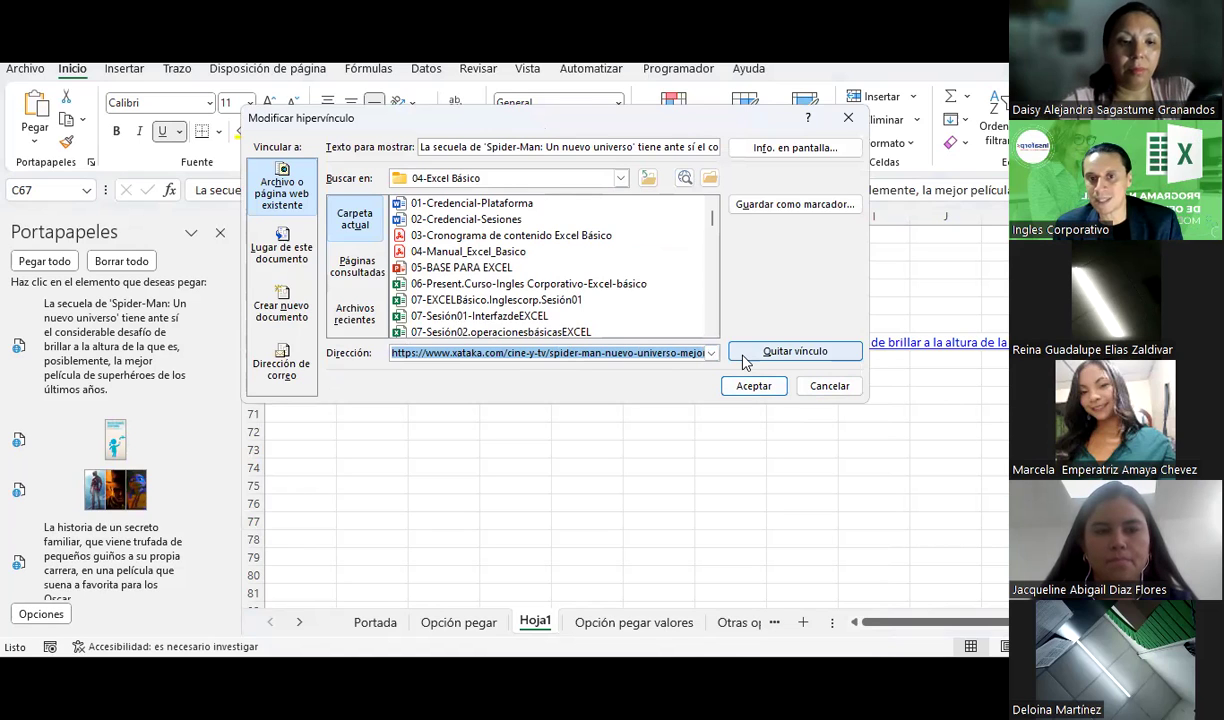
left_click(745, 355)
left_click(484, 423)
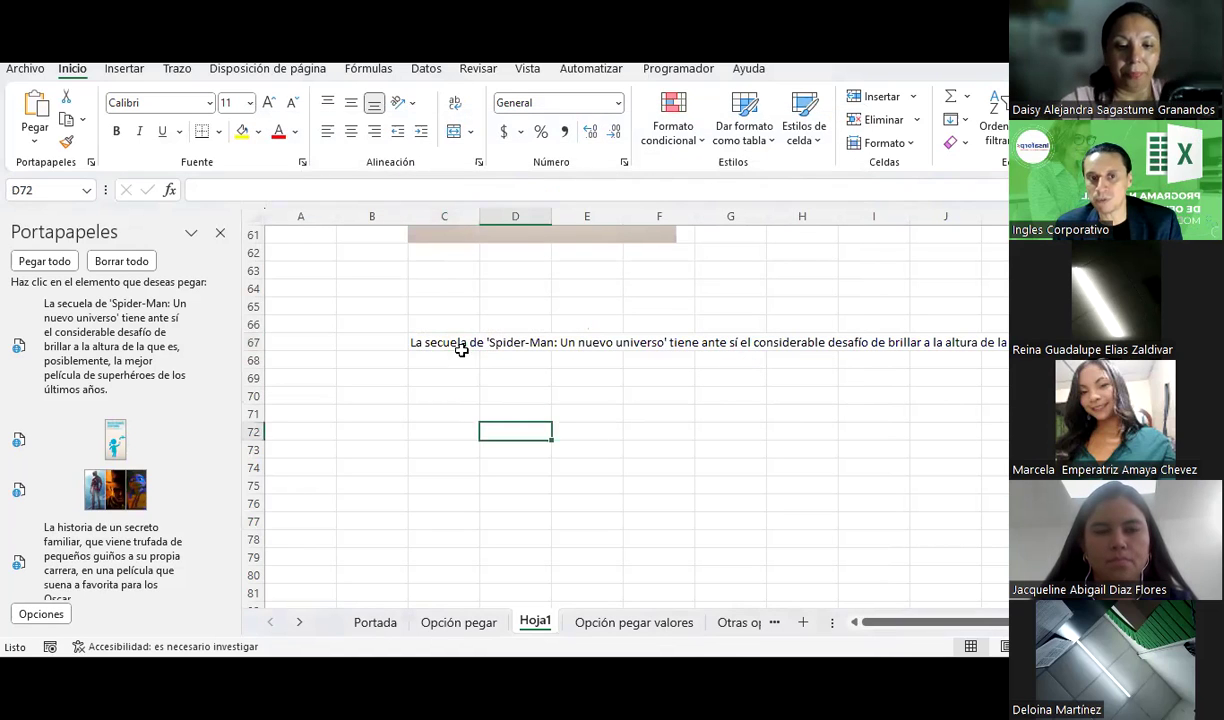
left_click(453, 342)
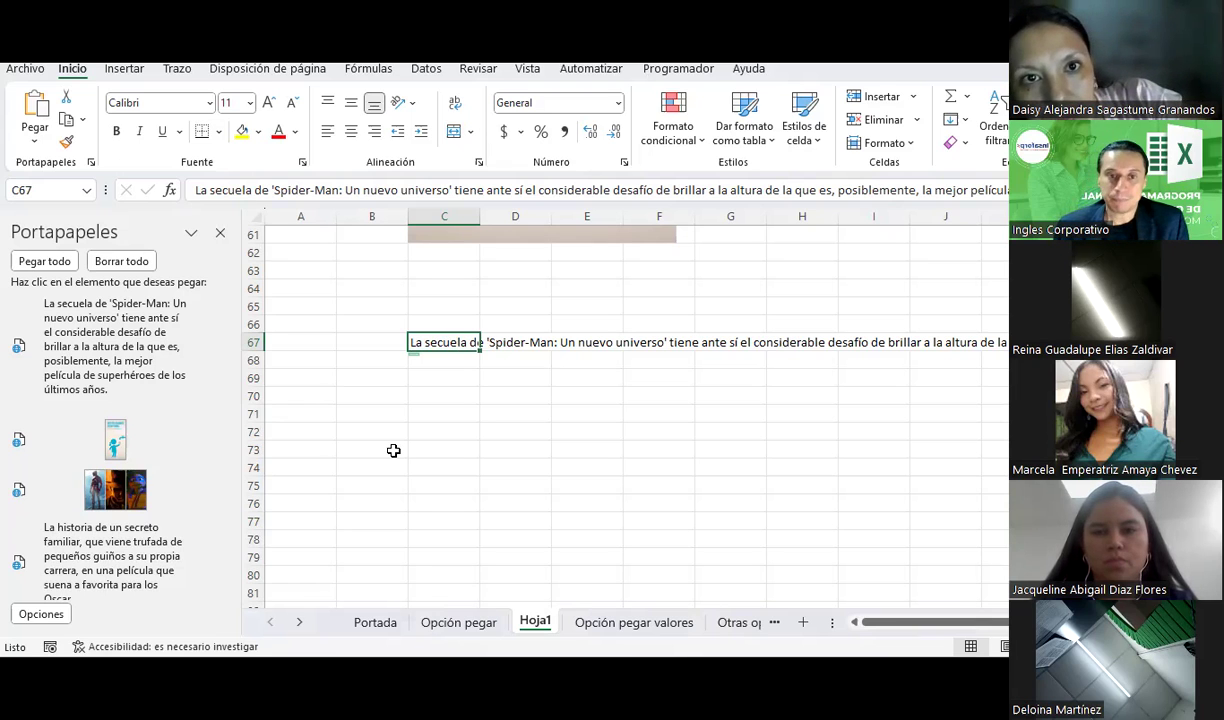
Clear every Portapapeles item with Borrar todo and close the clipboard pane.
left_click(393, 451)
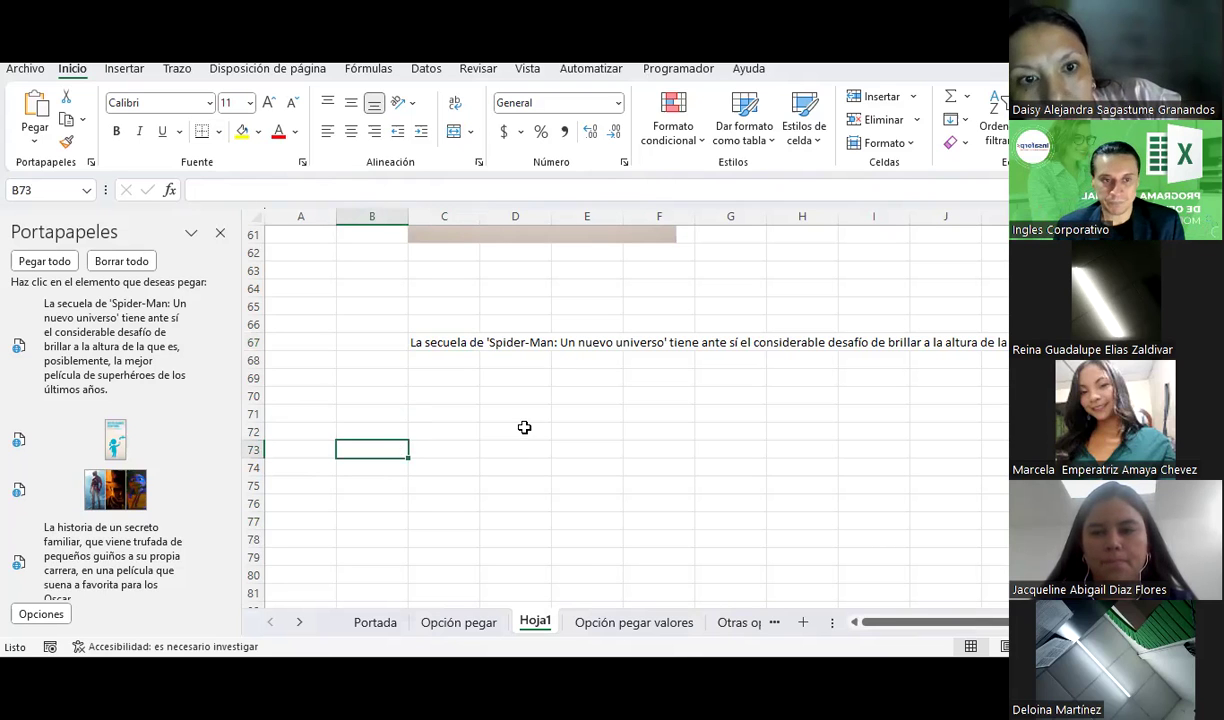
left_click(524, 427)
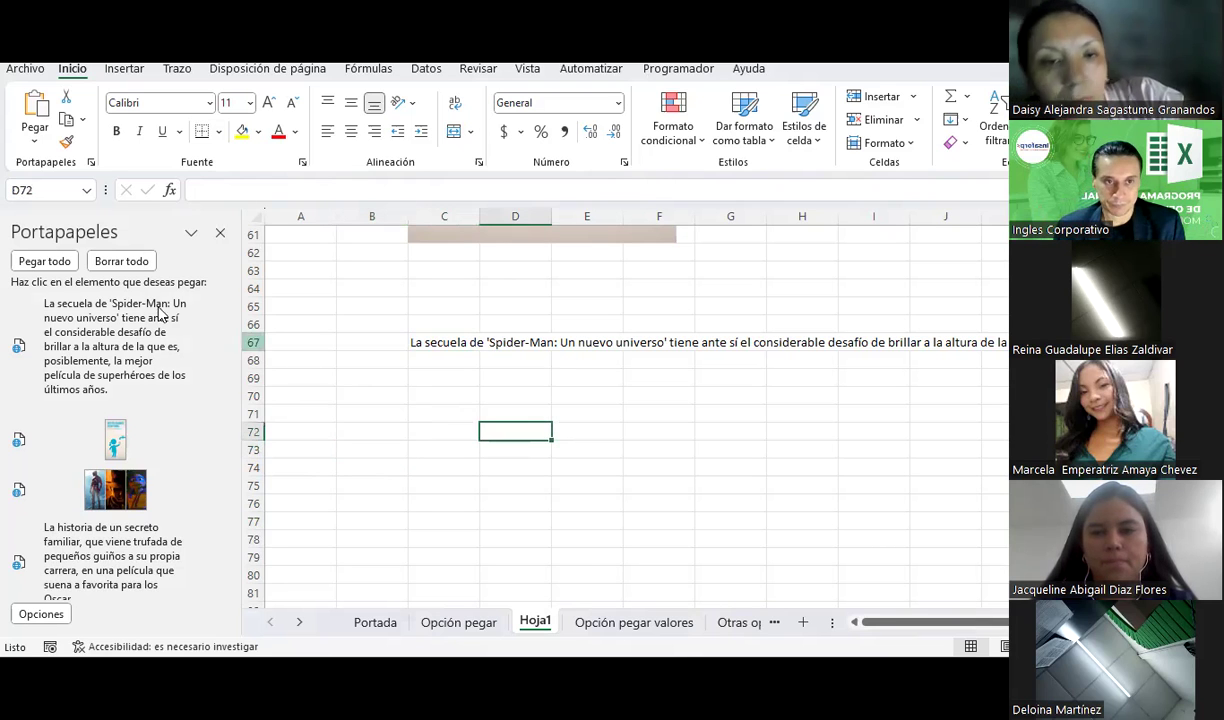
left_click(122, 261)
left_click(220, 232)
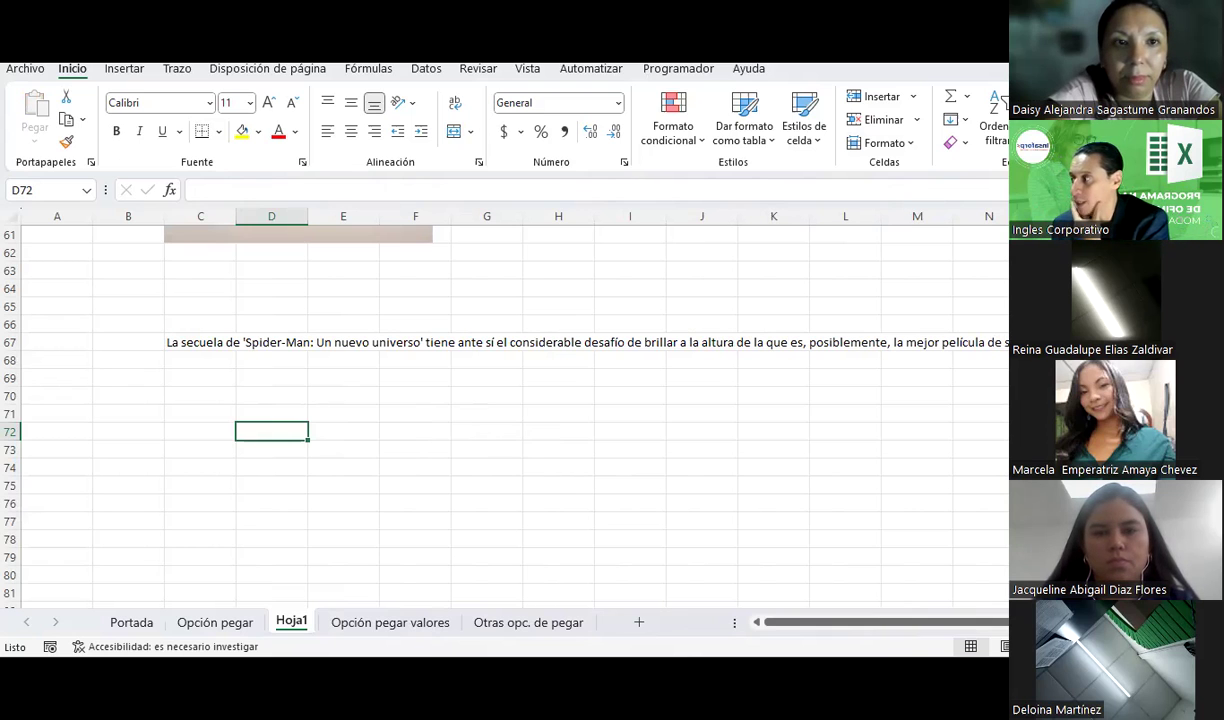
Switch to the Opción pegar sheet and scroll to its top.
left_click(484, 413)
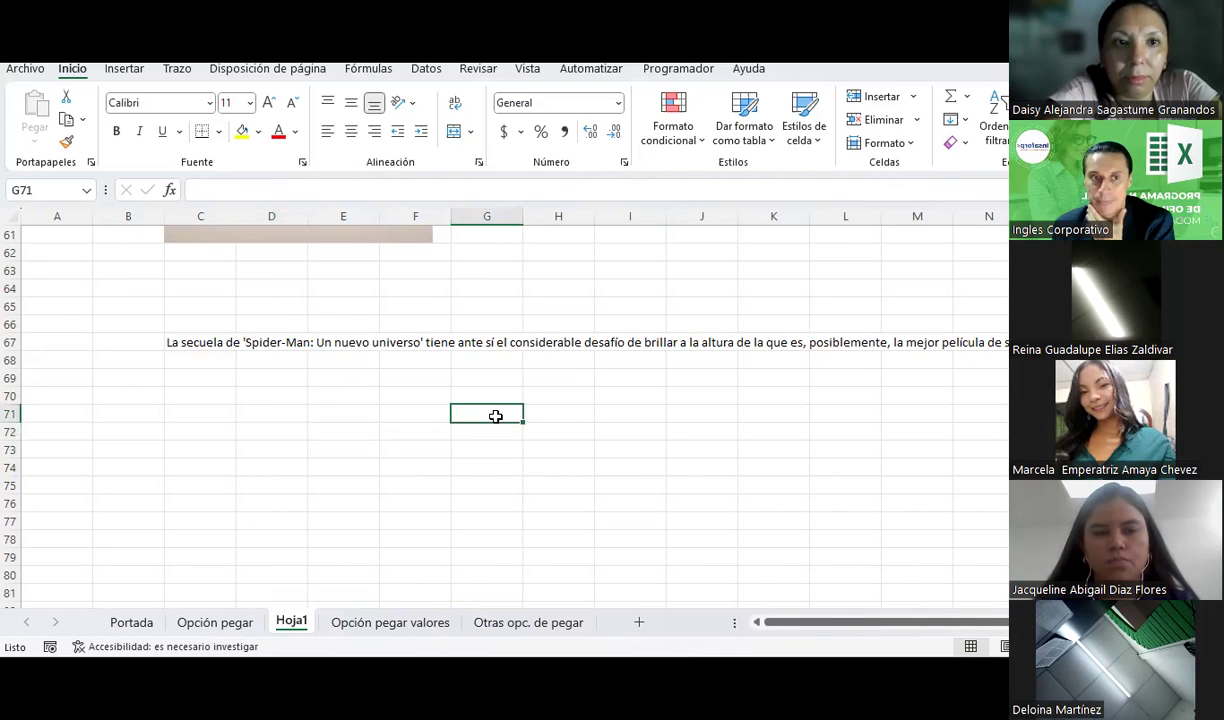
left_click(188, 624)
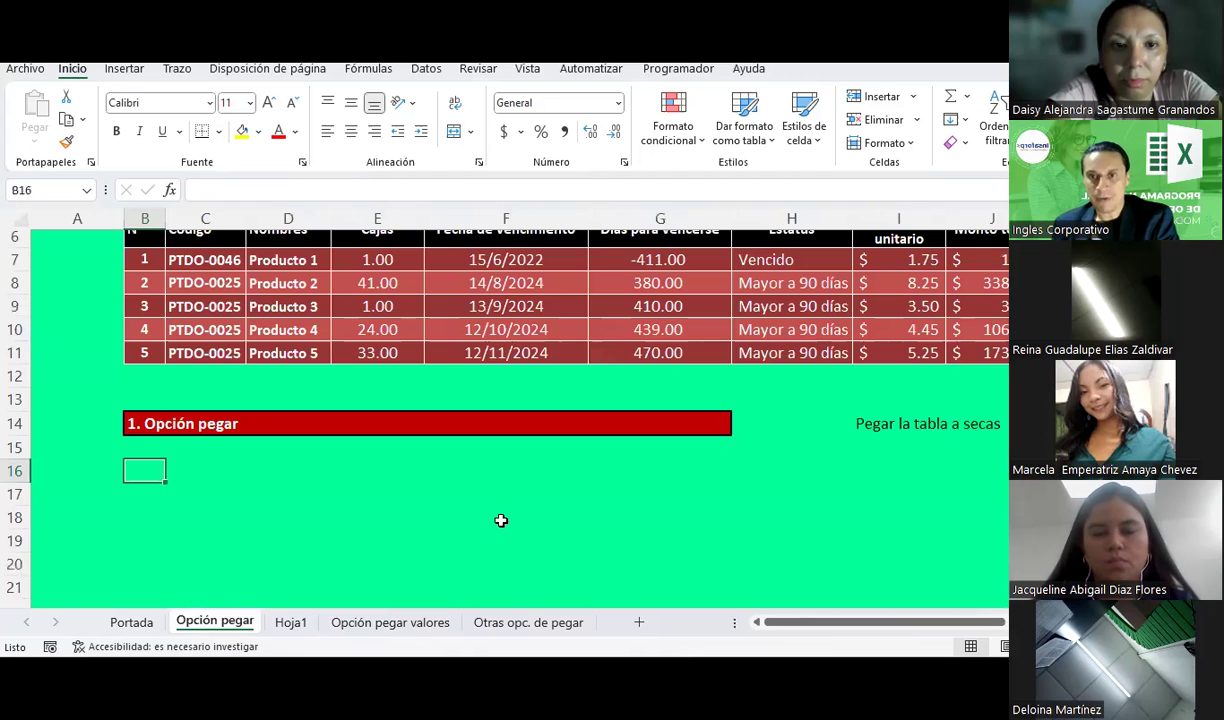
scroll(500, 522, "up", 2)
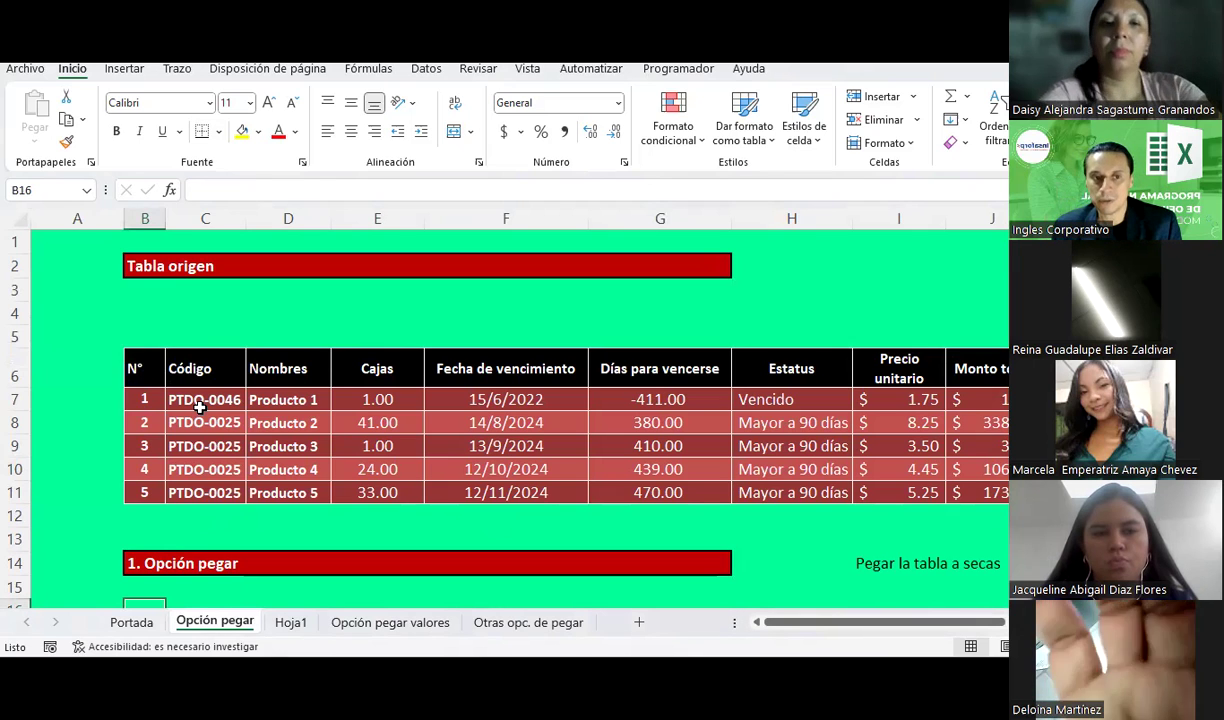
Inspect the Tabla origen columns C–G, ending on G7's formula =F7-HOY().
left_click_drag(200, 407, 200, 468)
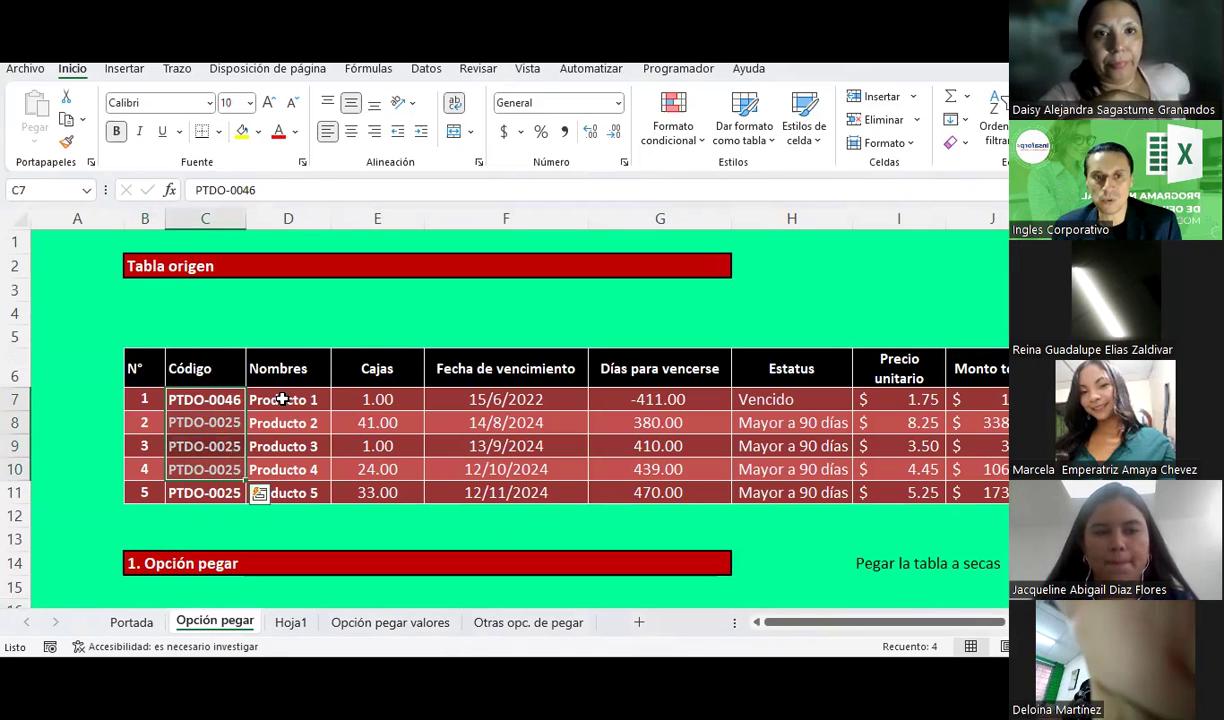
left_click_drag(283, 399, 287, 470)
left_click(382, 397)
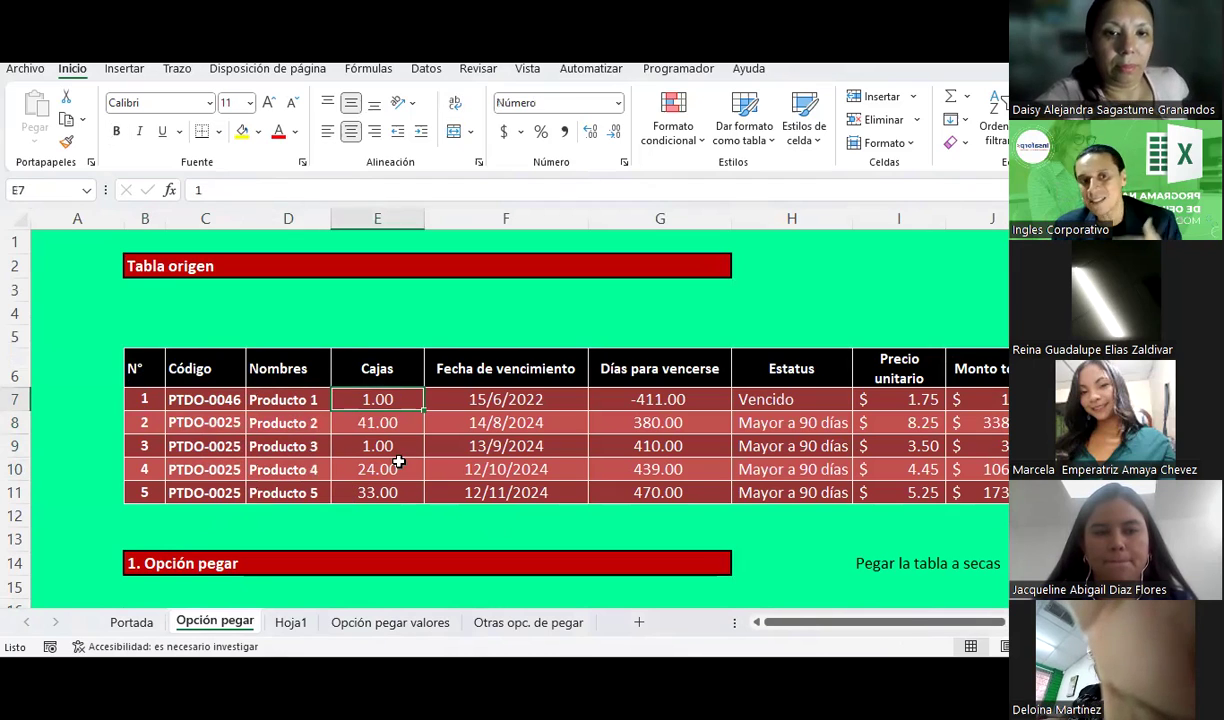
left_click_drag(537, 400, 522, 493)
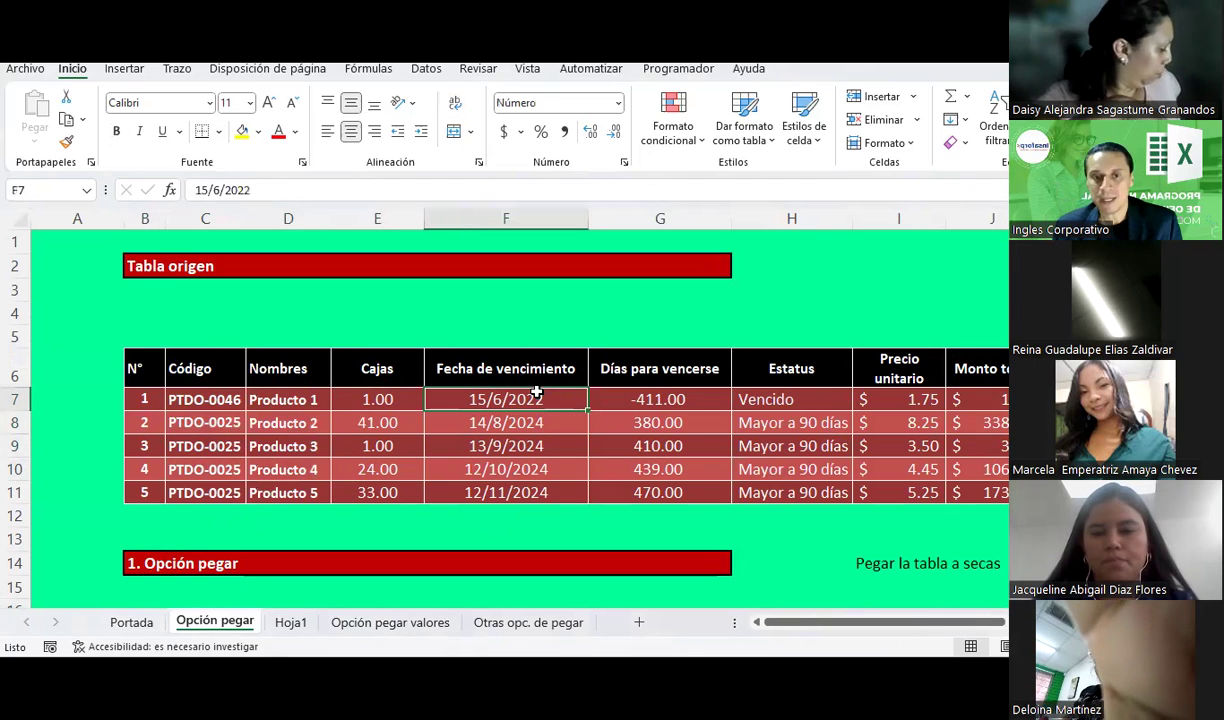
left_click_drag(670, 400, 667, 492)
left_click(501, 418)
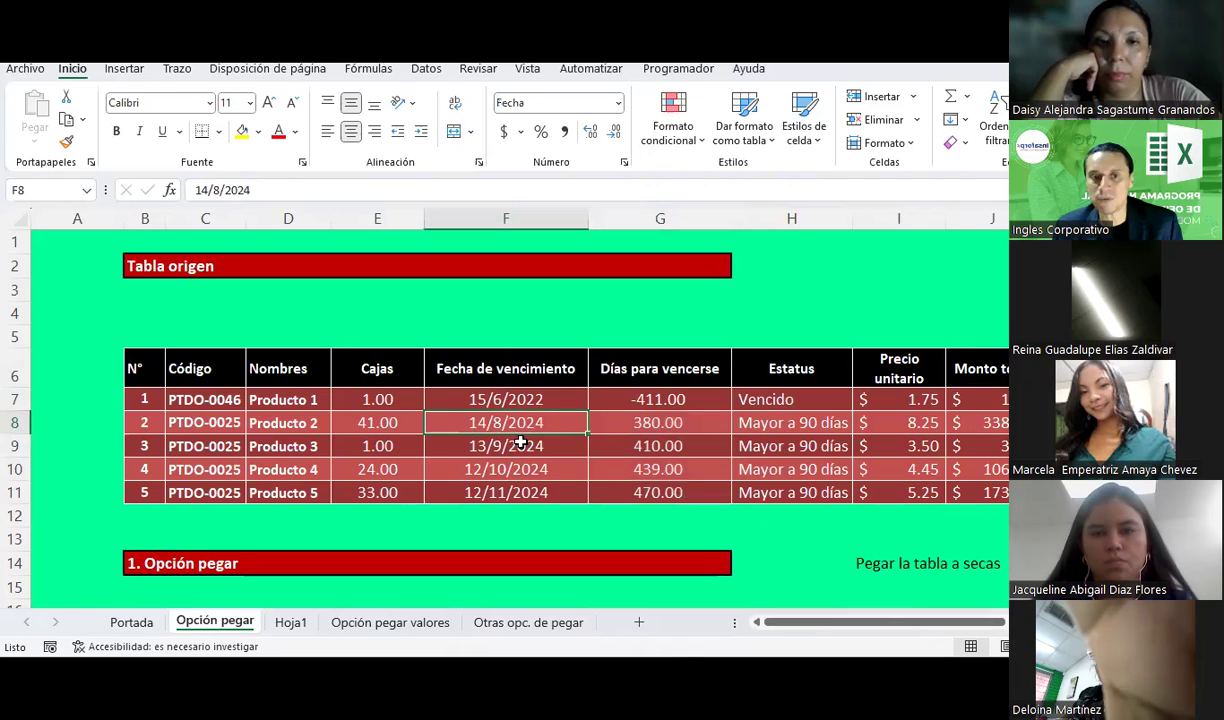
left_click(662, 398)
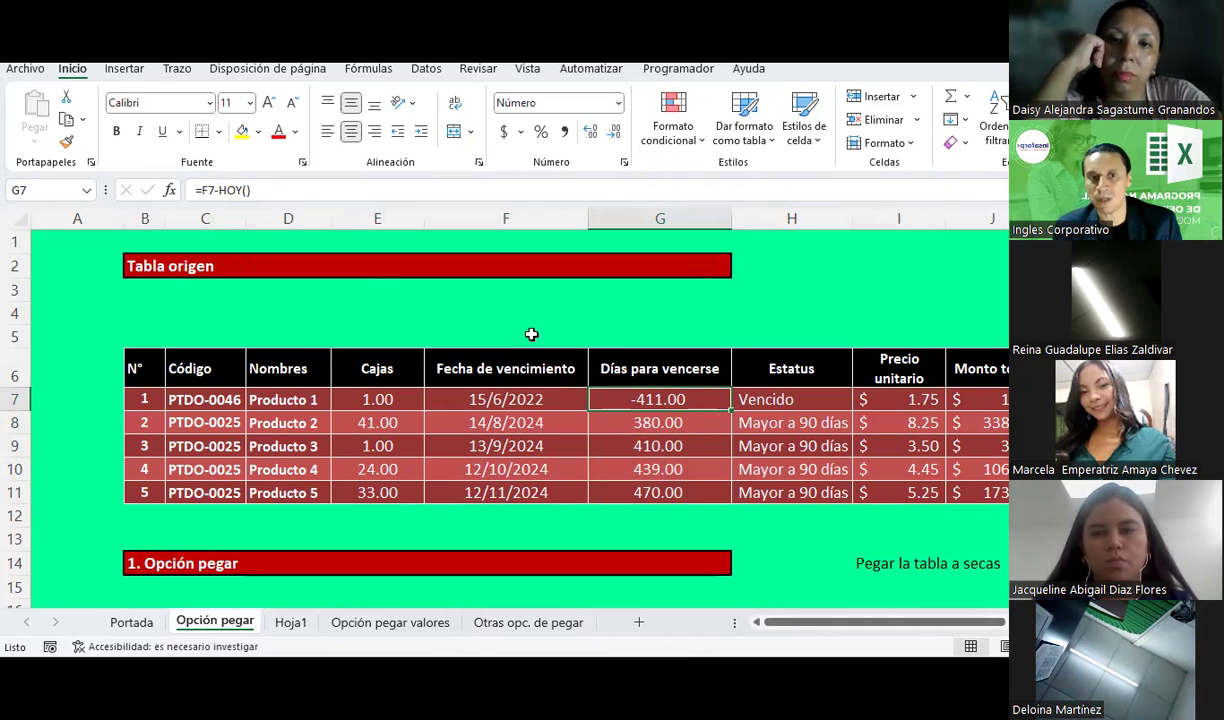
Enter =hoy() in F4 so it shows today's date, 31/7/2023.
left_click(520, 316)
type("=")
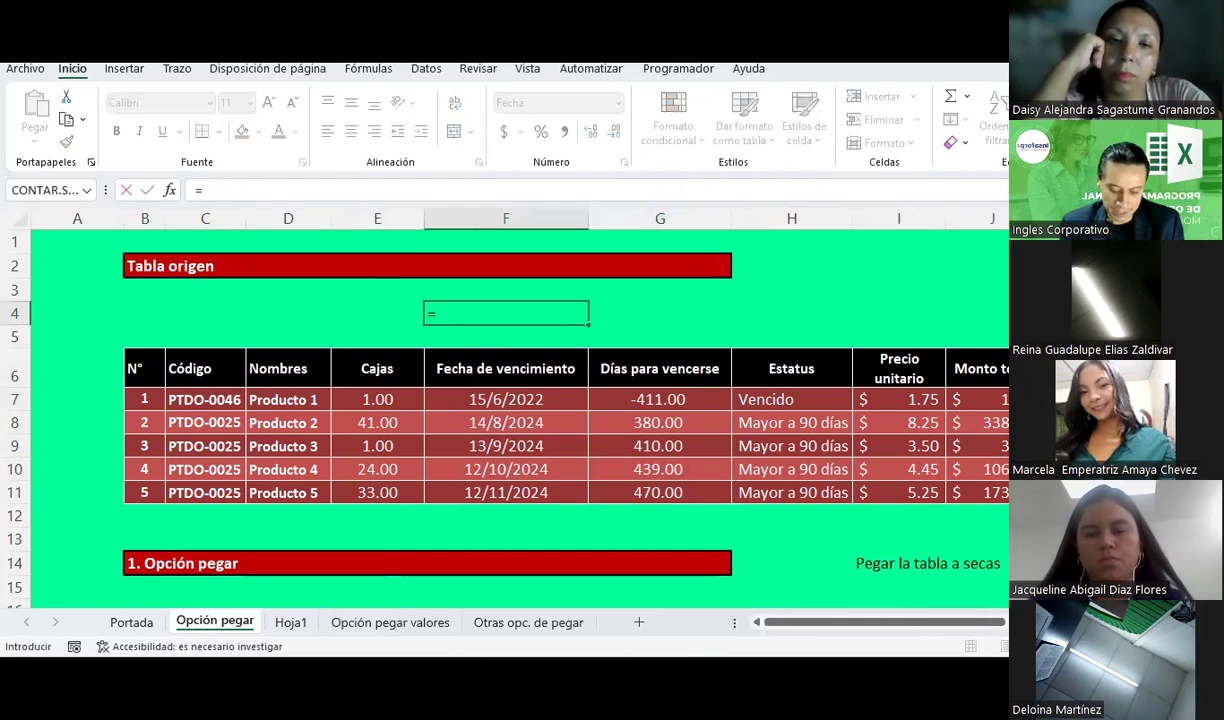
type("hoy()")
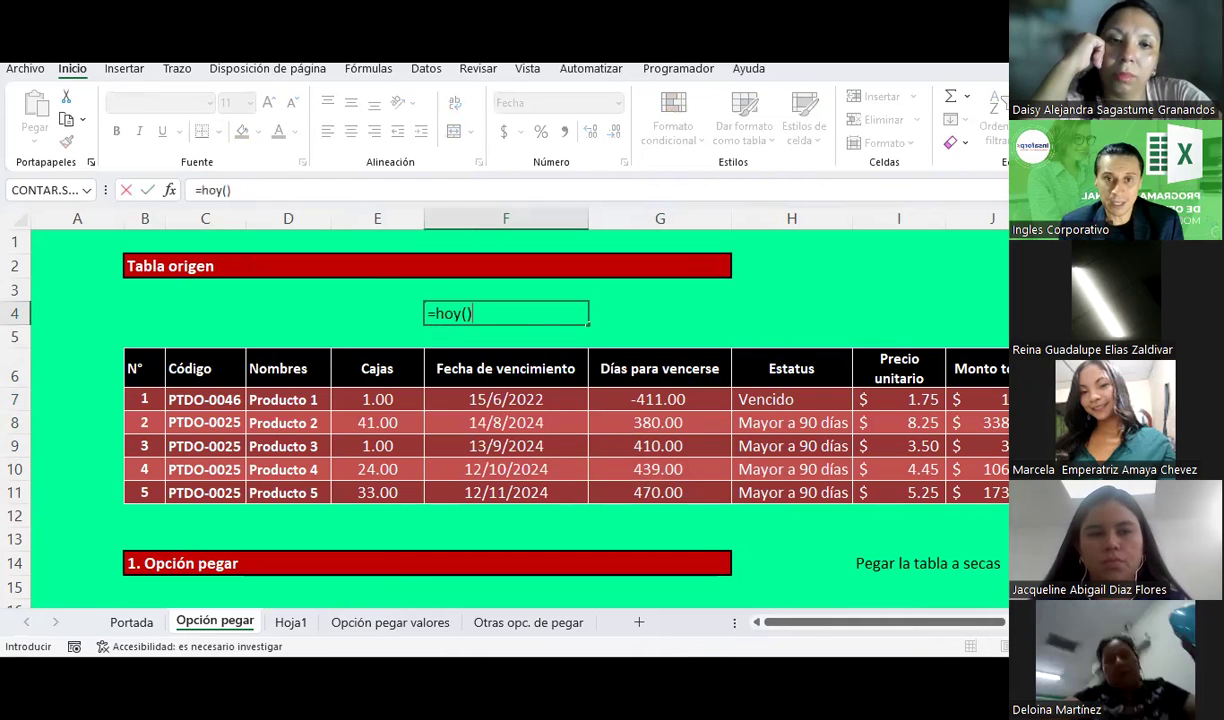
key("Return")
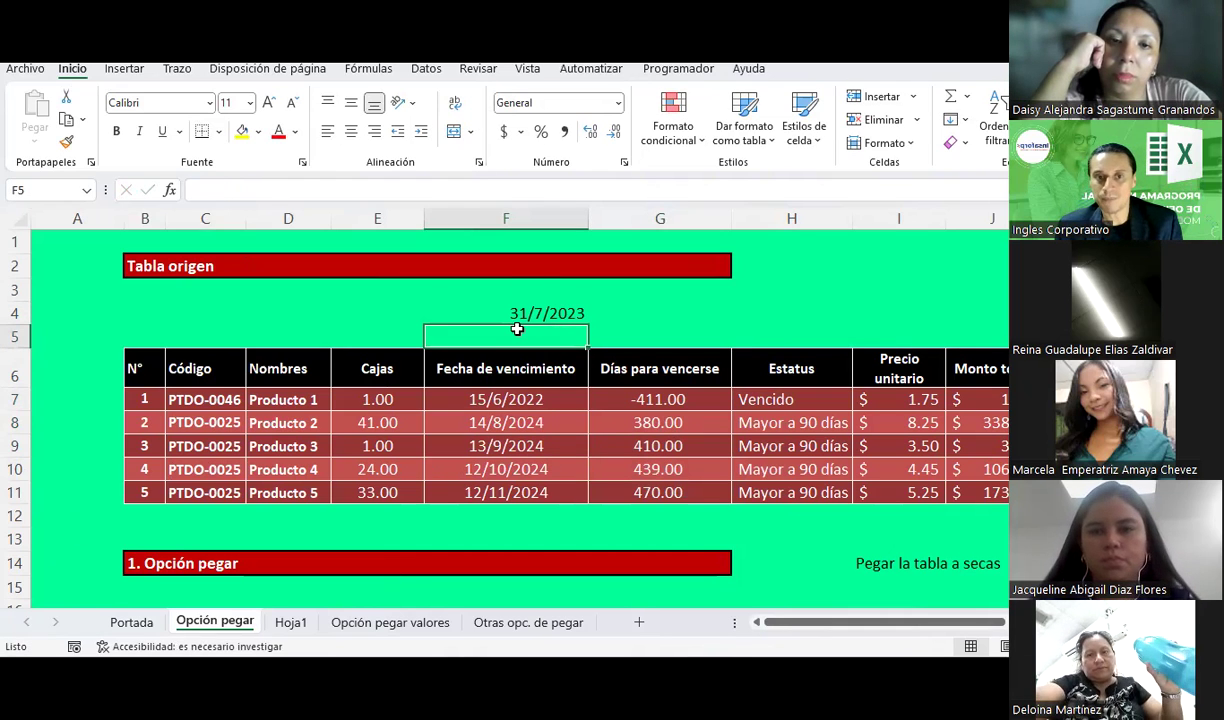
left_click(515, 314)
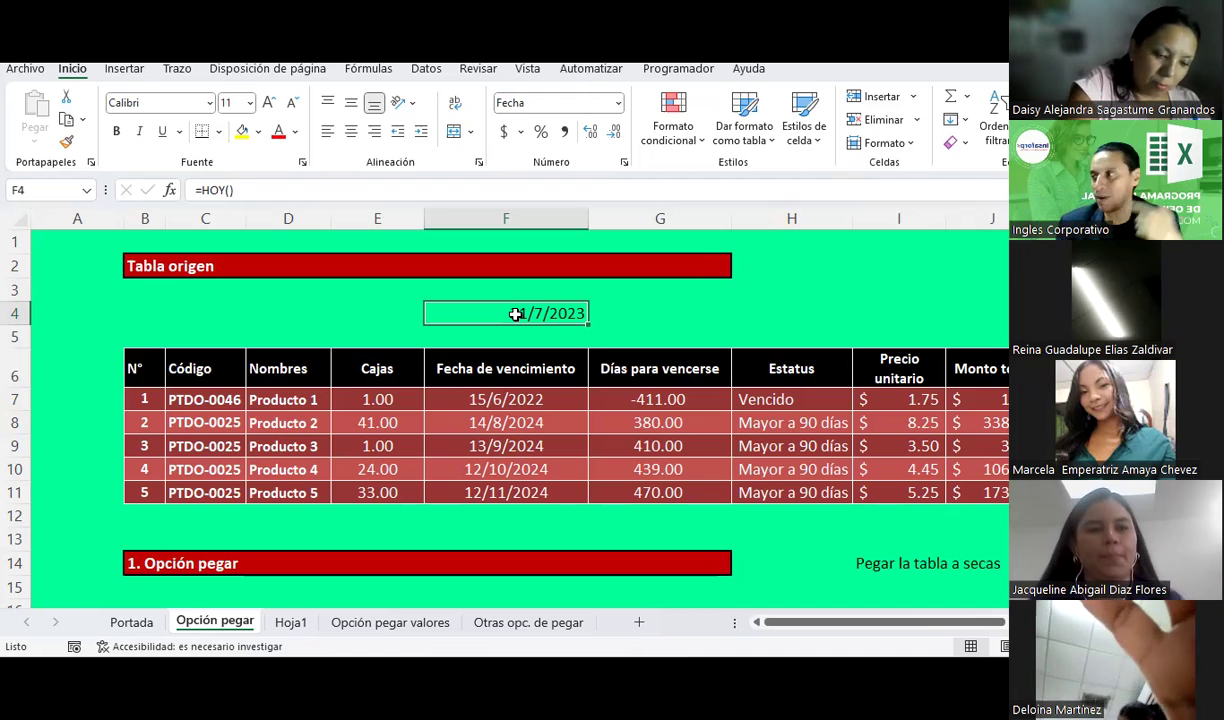
Check the Estatus values for the first two products.
left_click(735, 335)
left_click(782, 395)
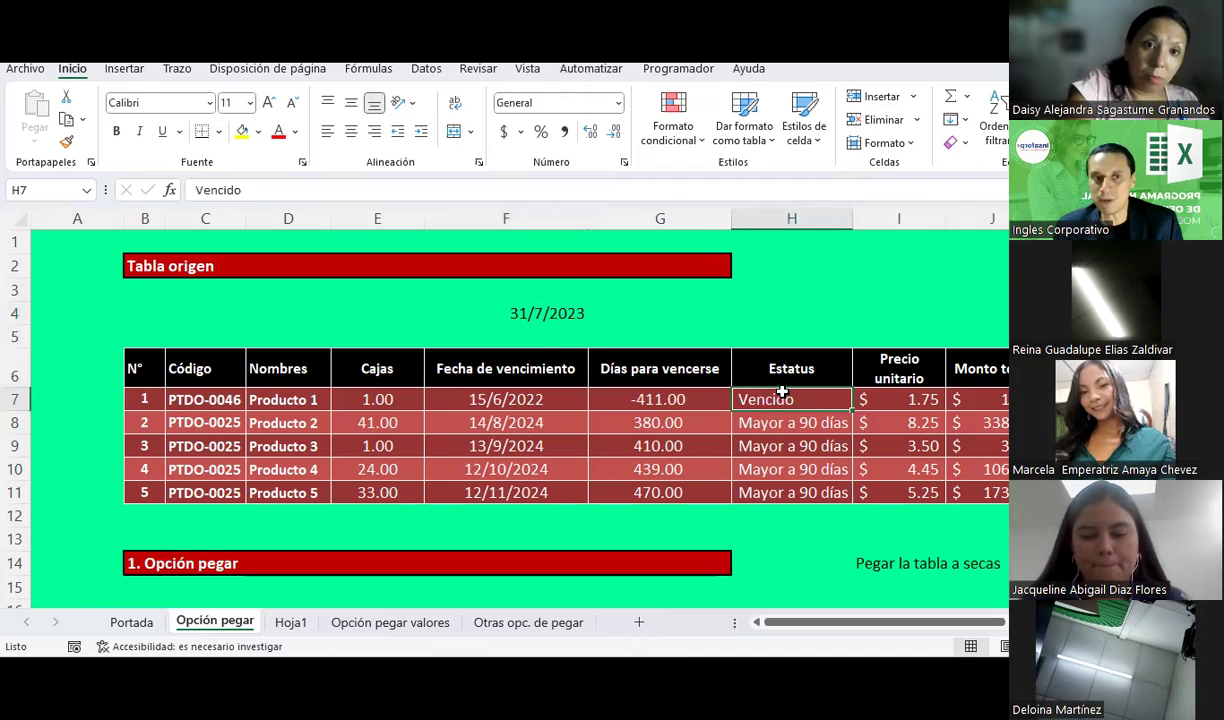
left_click(796, 427)
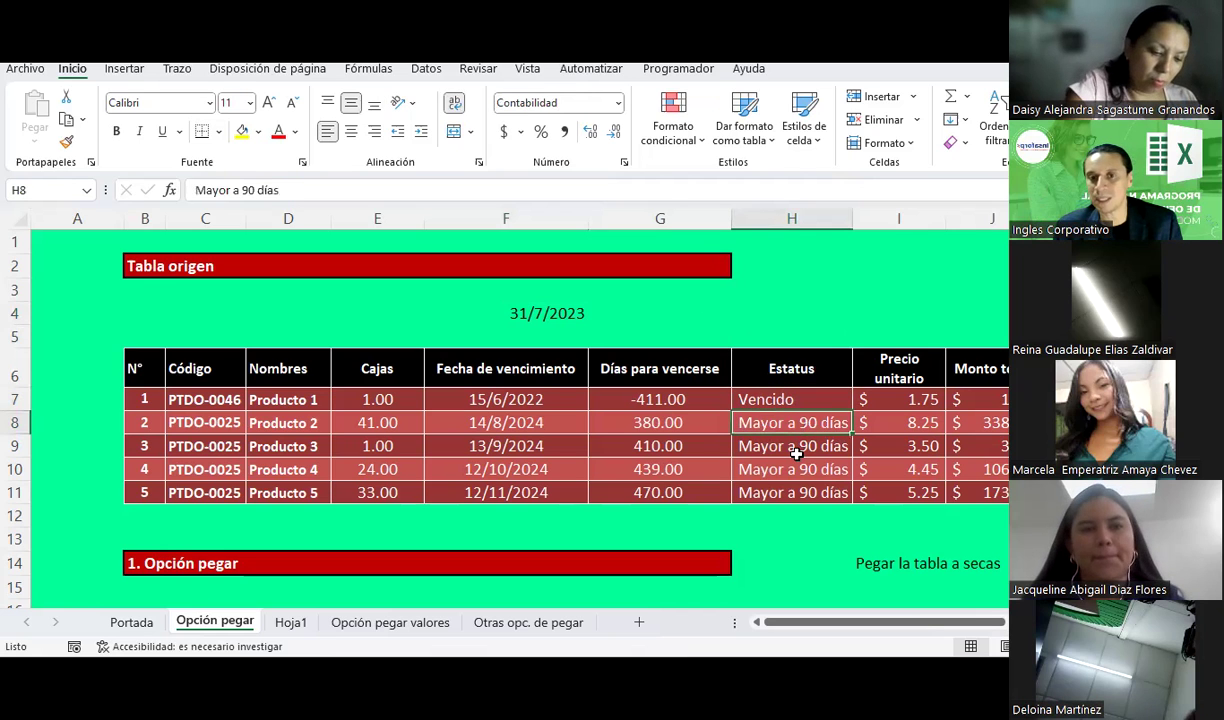
left_click_drag(898, 399, 916, 483)
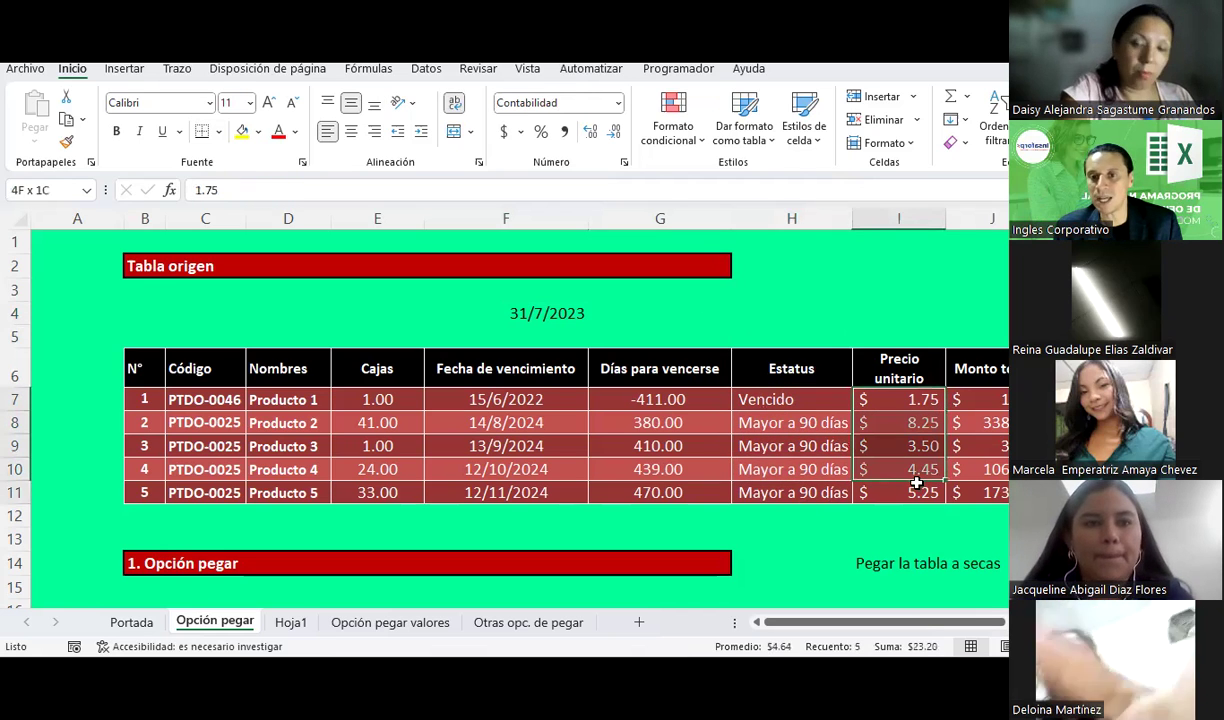
left_click(1000, 403)
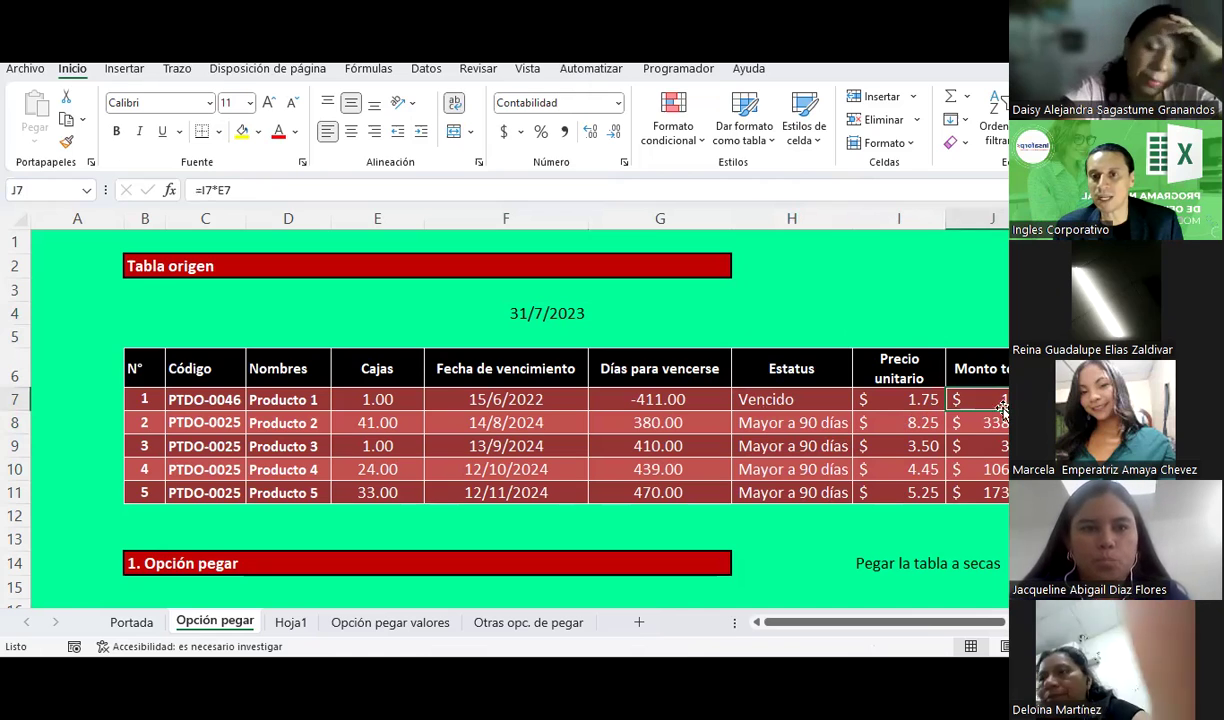
left_click(920, 398)
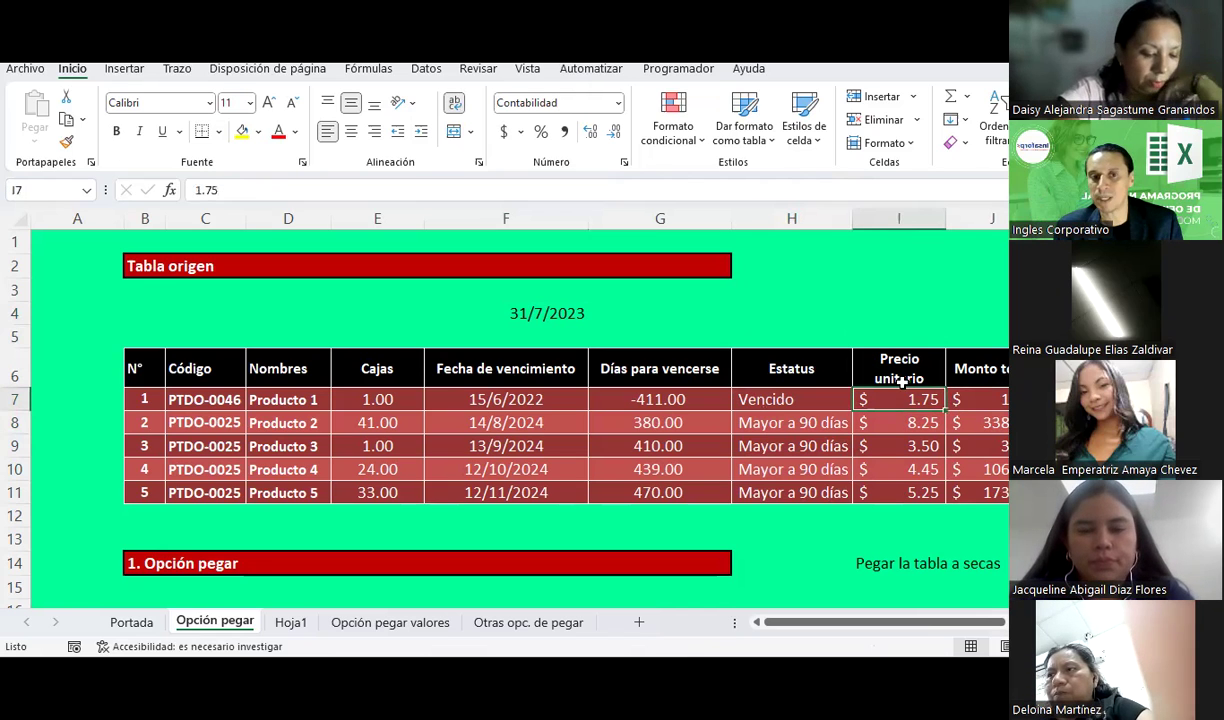
left_click(380, 396)
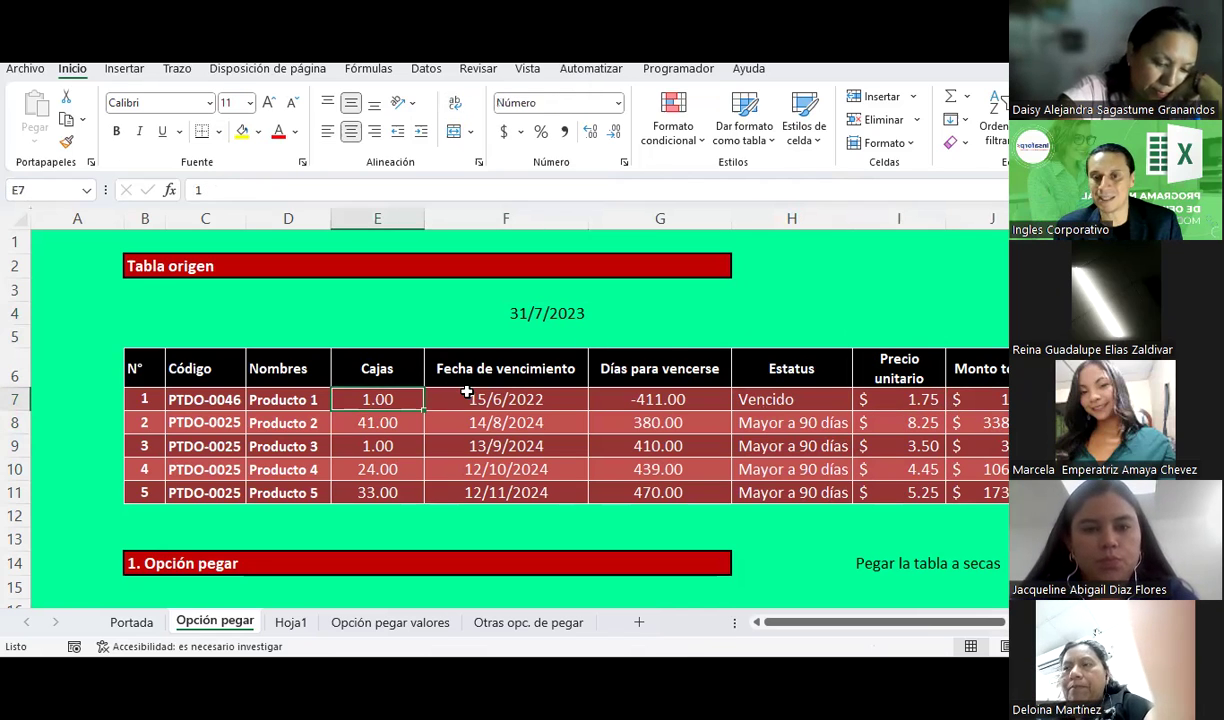
scroll(466, 391, "down", 1)
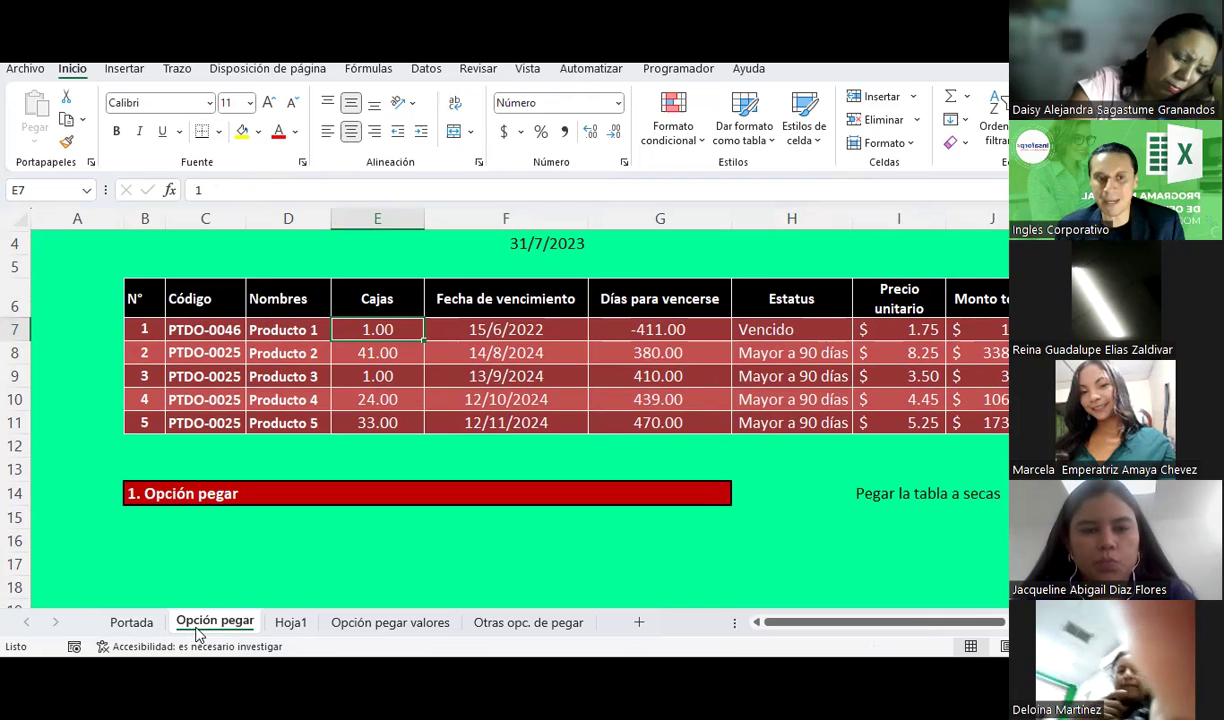
Copy the source table B6:J11 with Ctrl+C.
left_click_drag(133, 287, 968, 425)
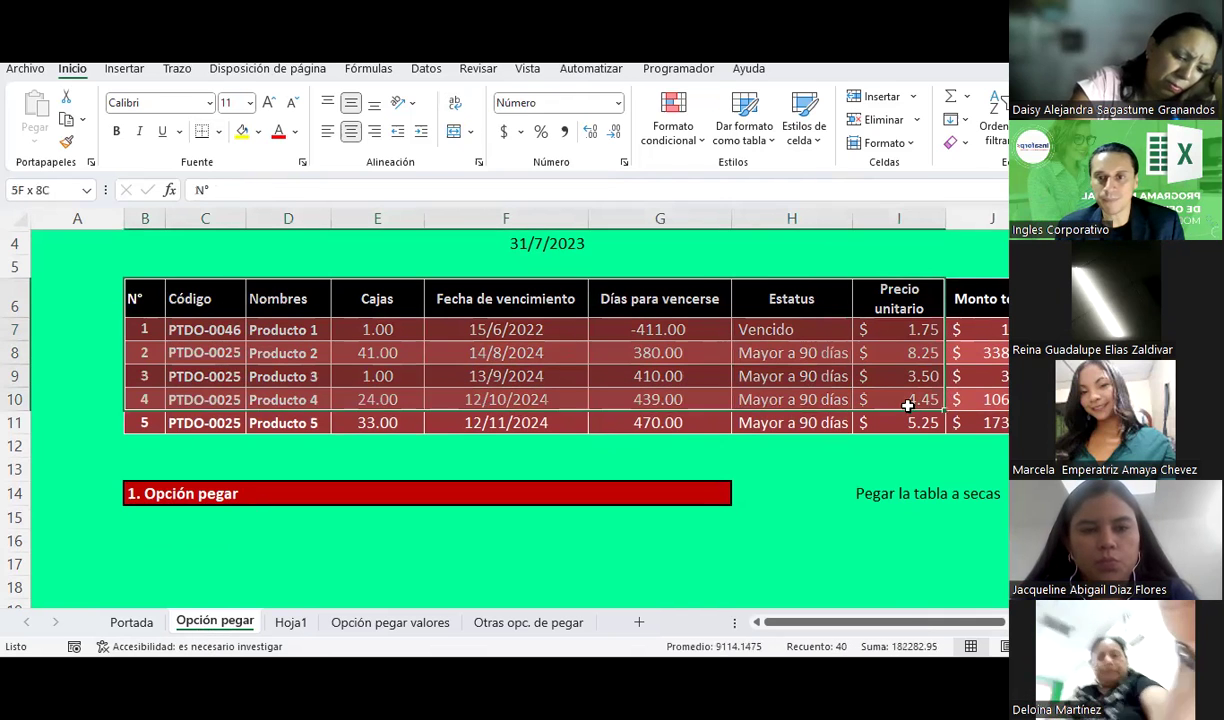
left_click_drag(155, 296, 982, 423)
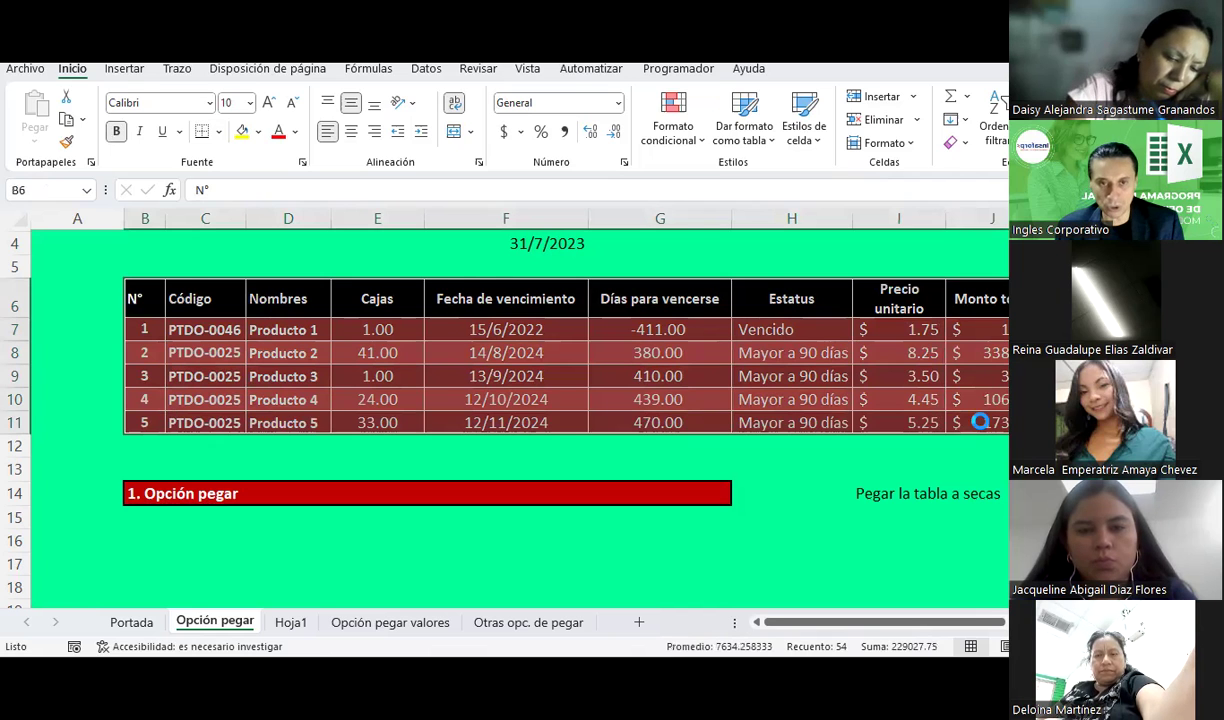
key("ctrl+c")
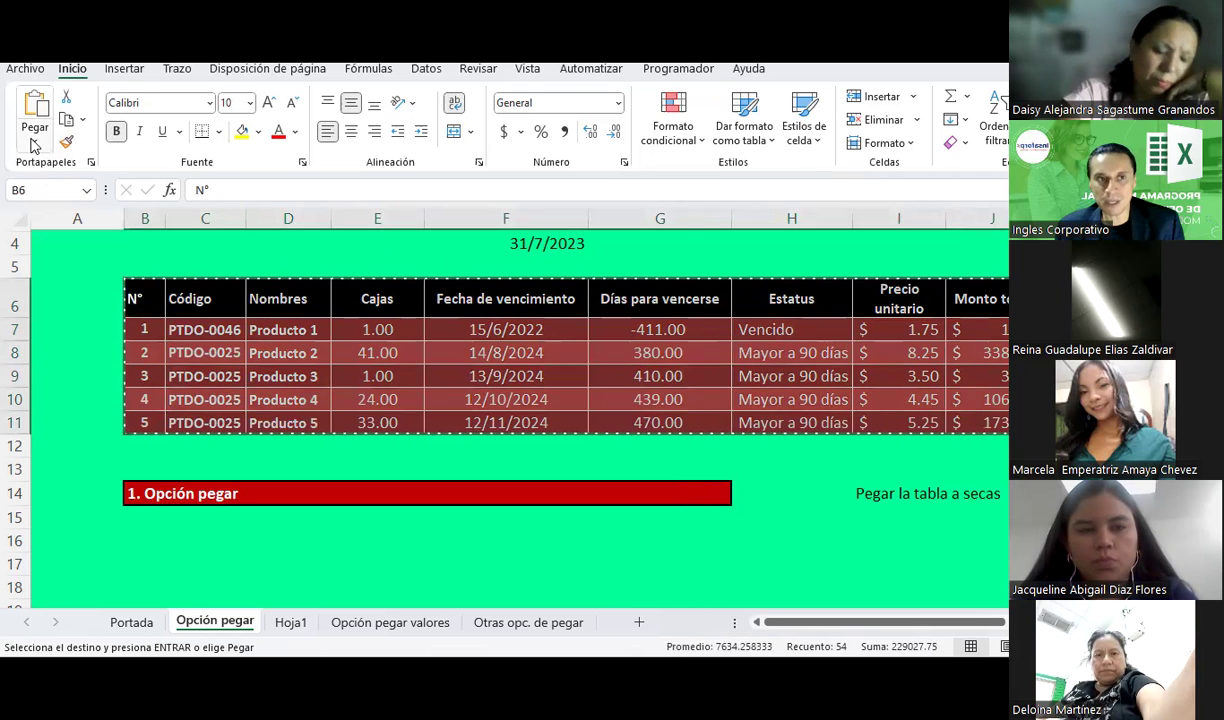
left_click(35, 148)
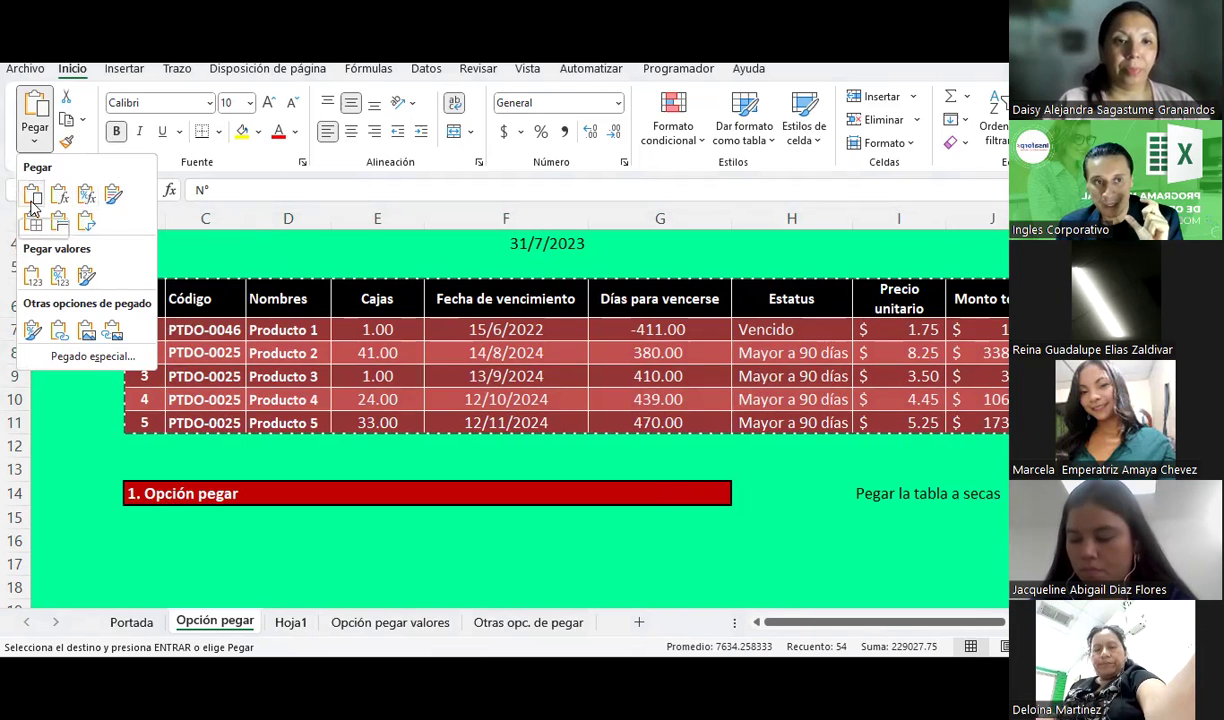
left_click(203, 567)
Paste the copied table at B16 with Inicio > Pegar > Pegar.
mouse_move(153, 314)
left_mouse_down()
mouse_move(832, 347)
mouse_move(979, 413)
left_mouse_up()
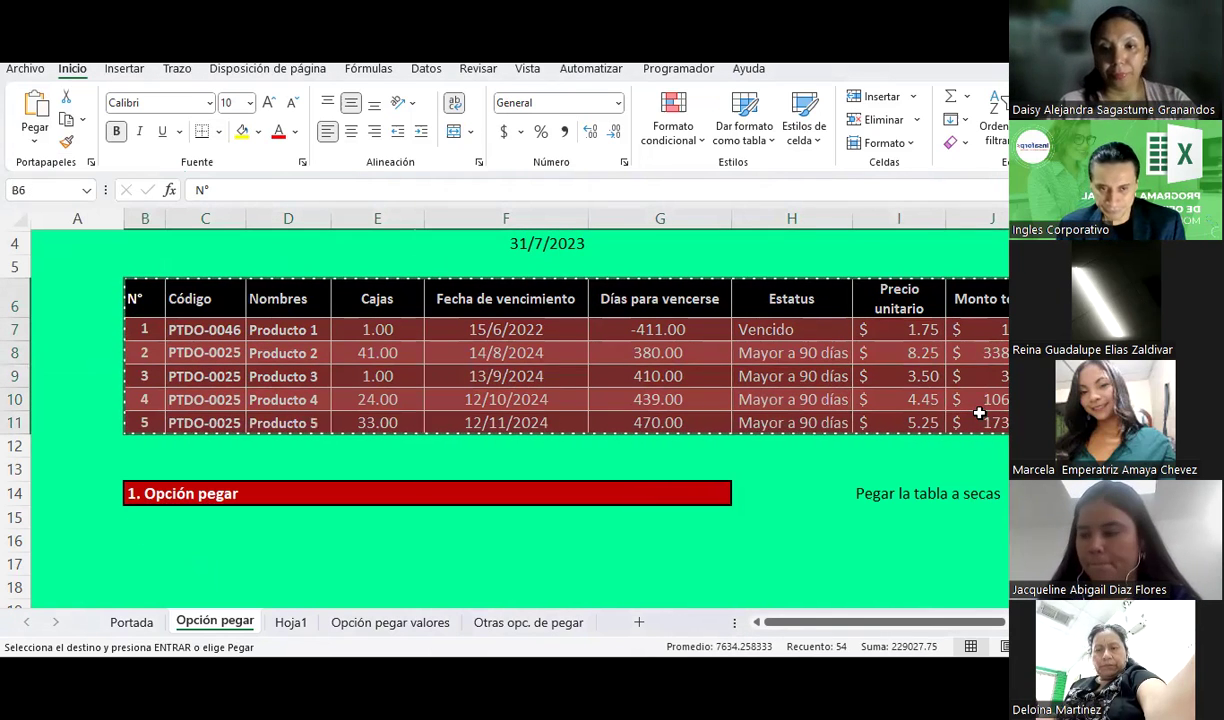
scroll(410, 486, "down", 1)
left_click(142, 473)
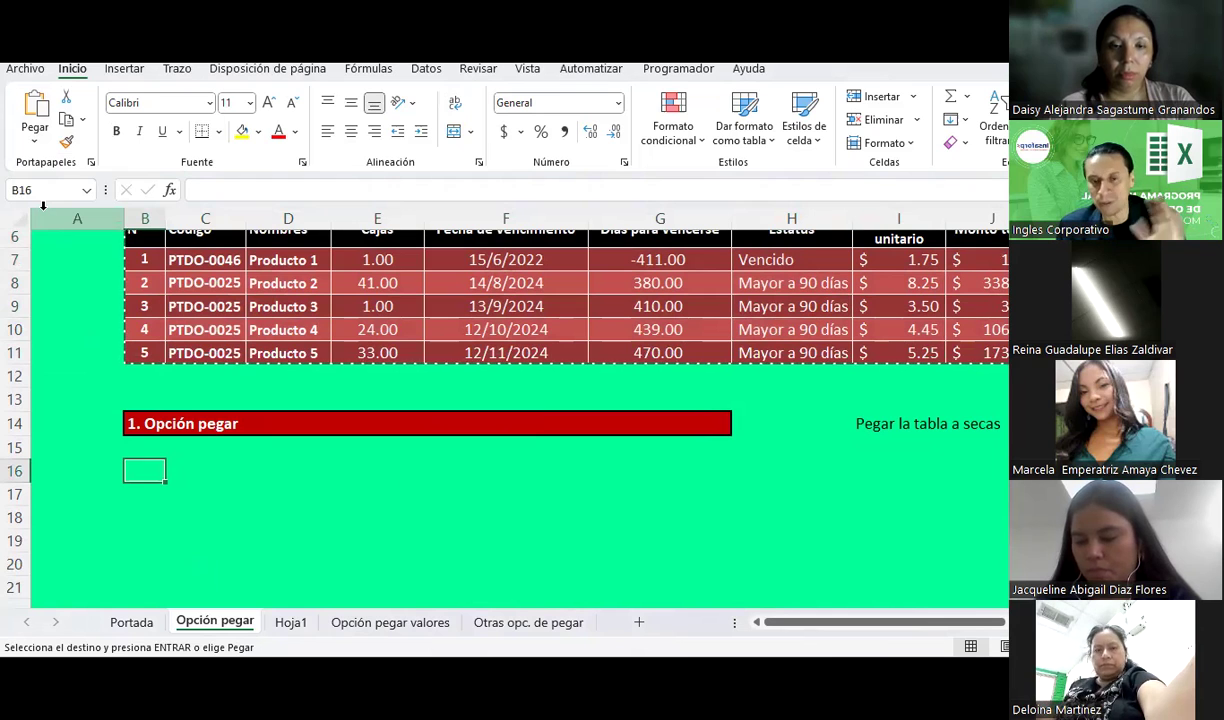
left_click(34, 140)
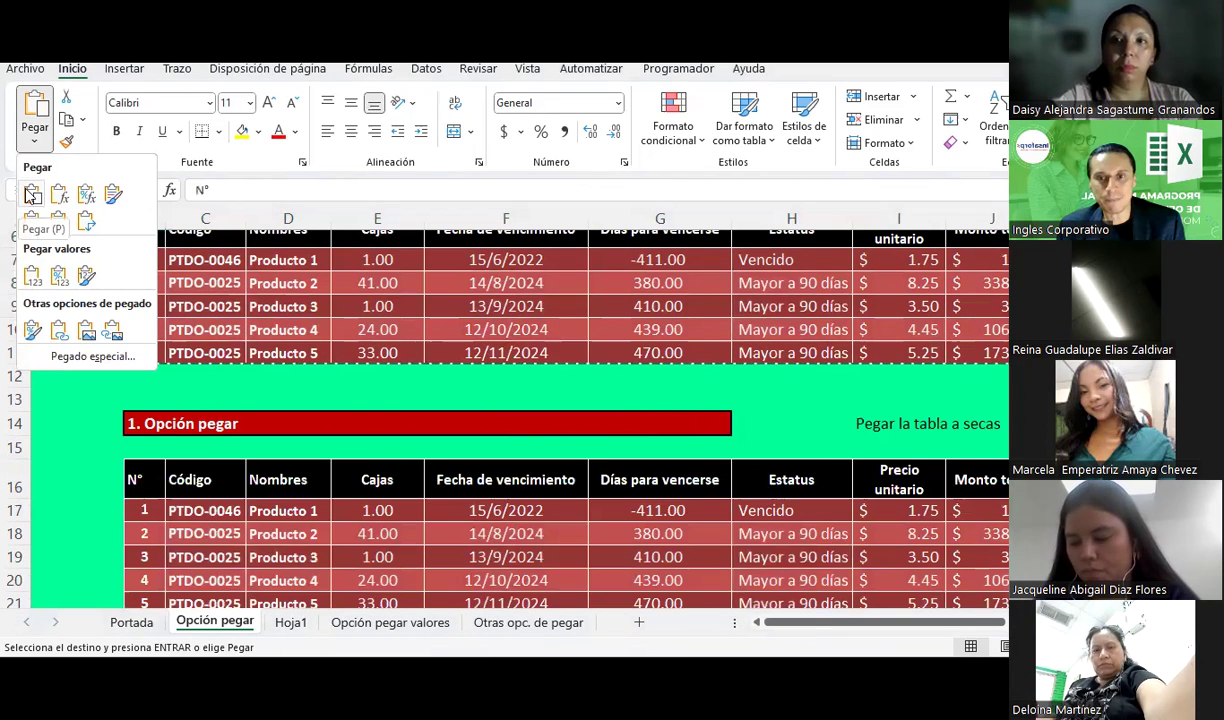
left_click(33, 195)
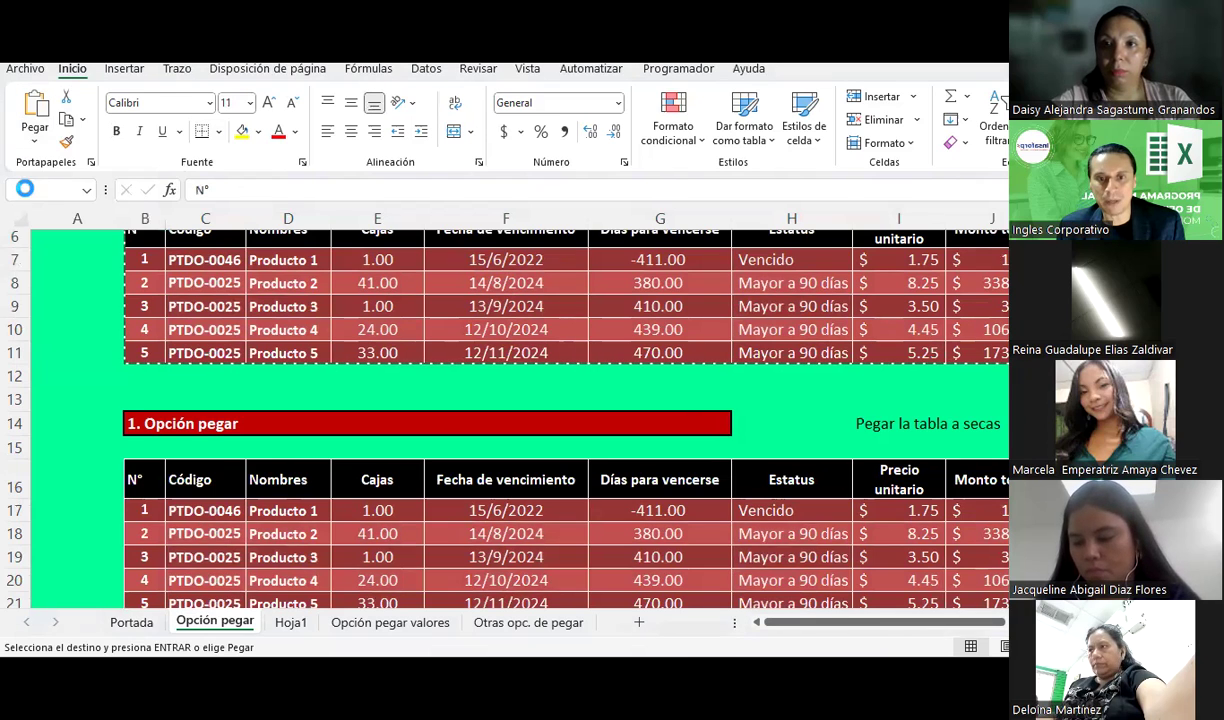
scroll(336, 352, "down", 2)
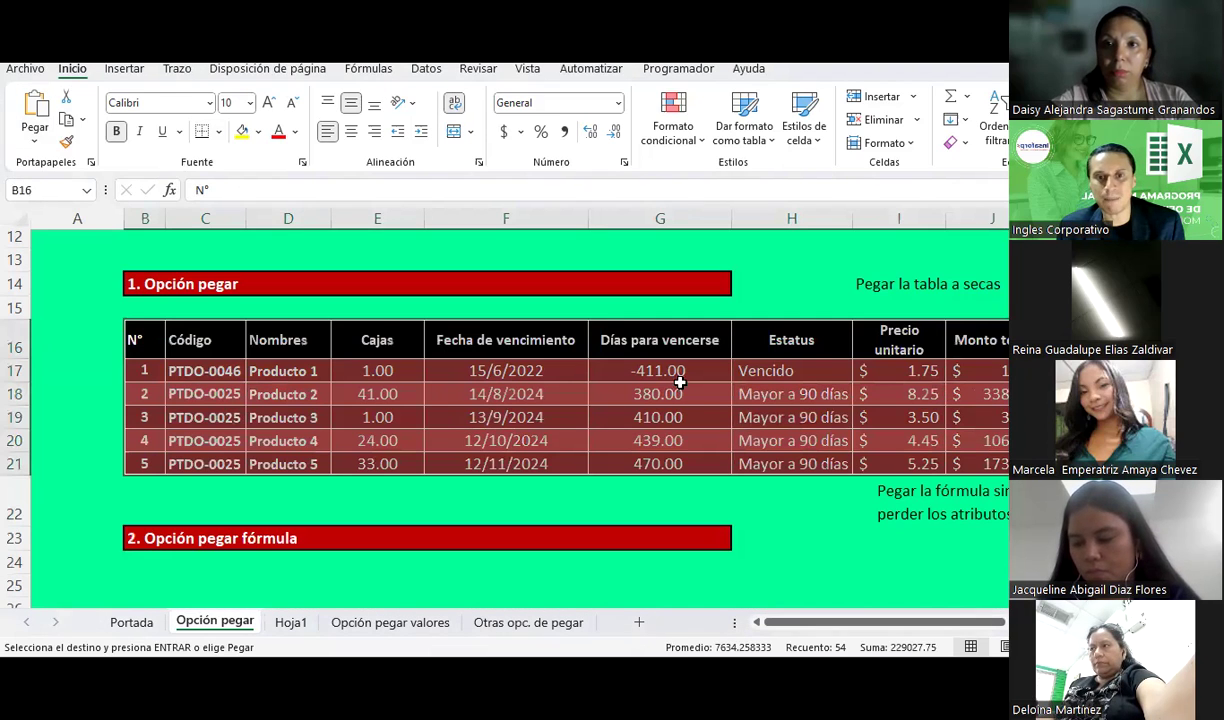
left_click(679, 370)
left_click(783, 370)
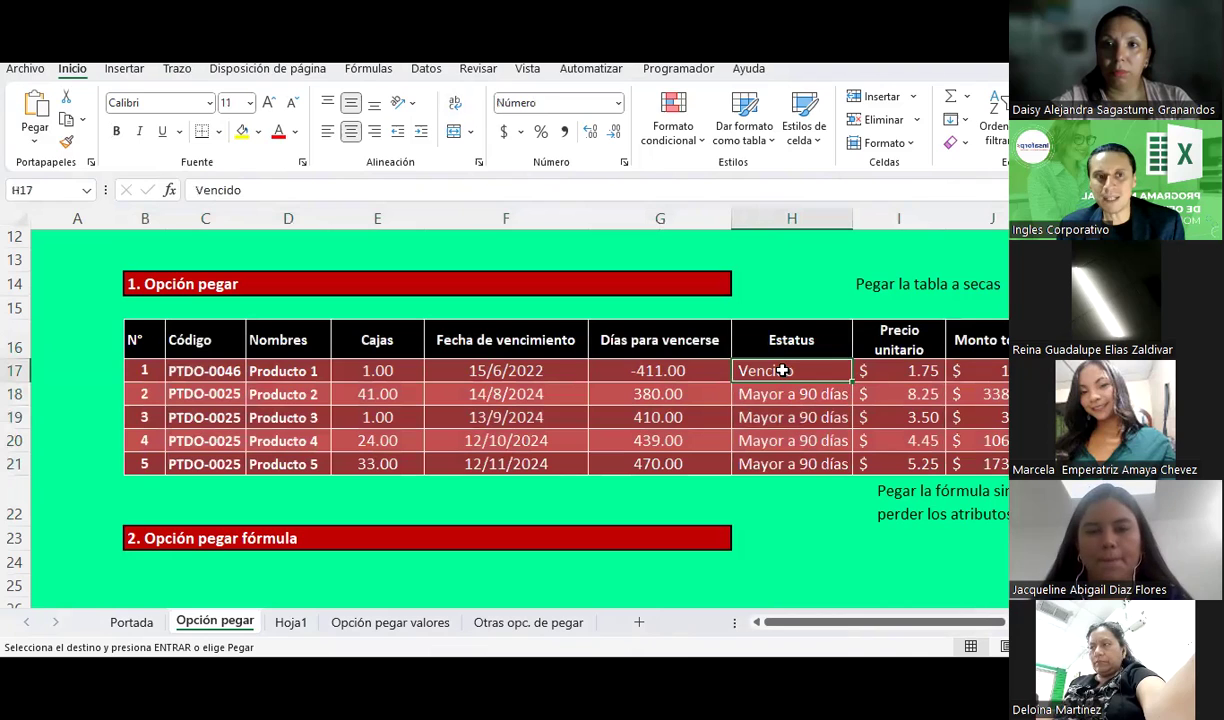
left_click(881, 360)
left_click(991, 366)
key("Down")
key("Down")
key("Down")
key("Down")
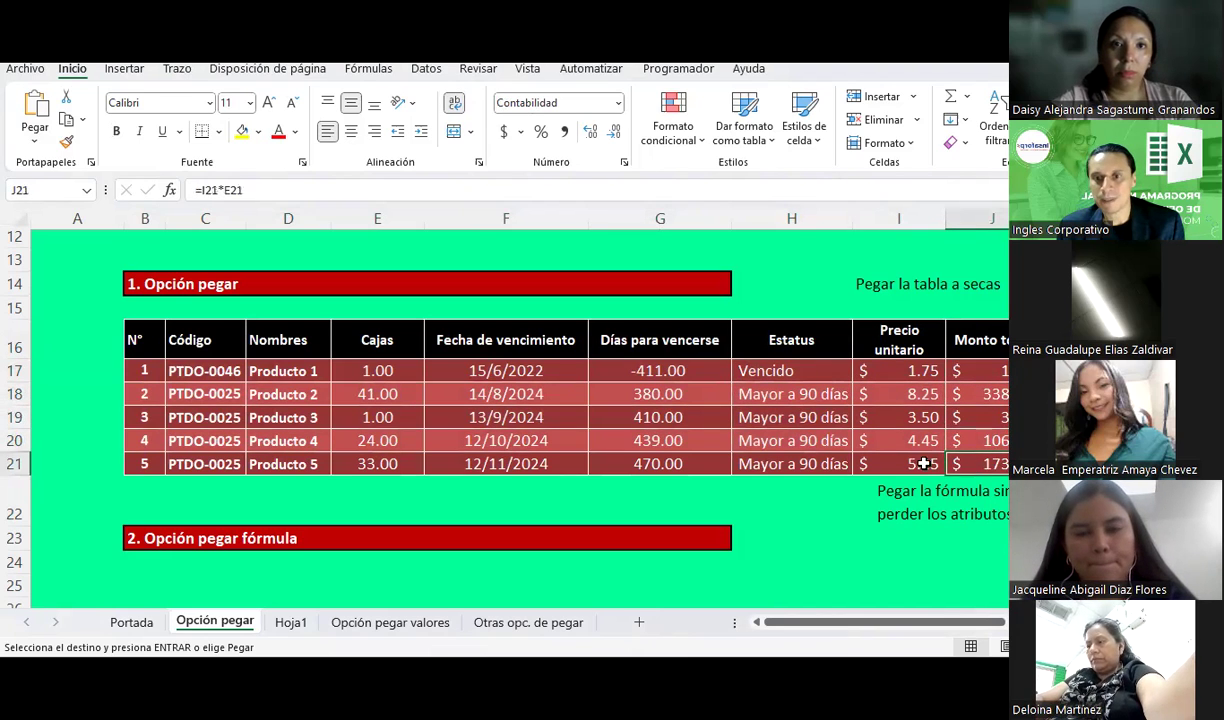
left_click(924, 463)
left_click(748, 462)
left_click(676, 464)
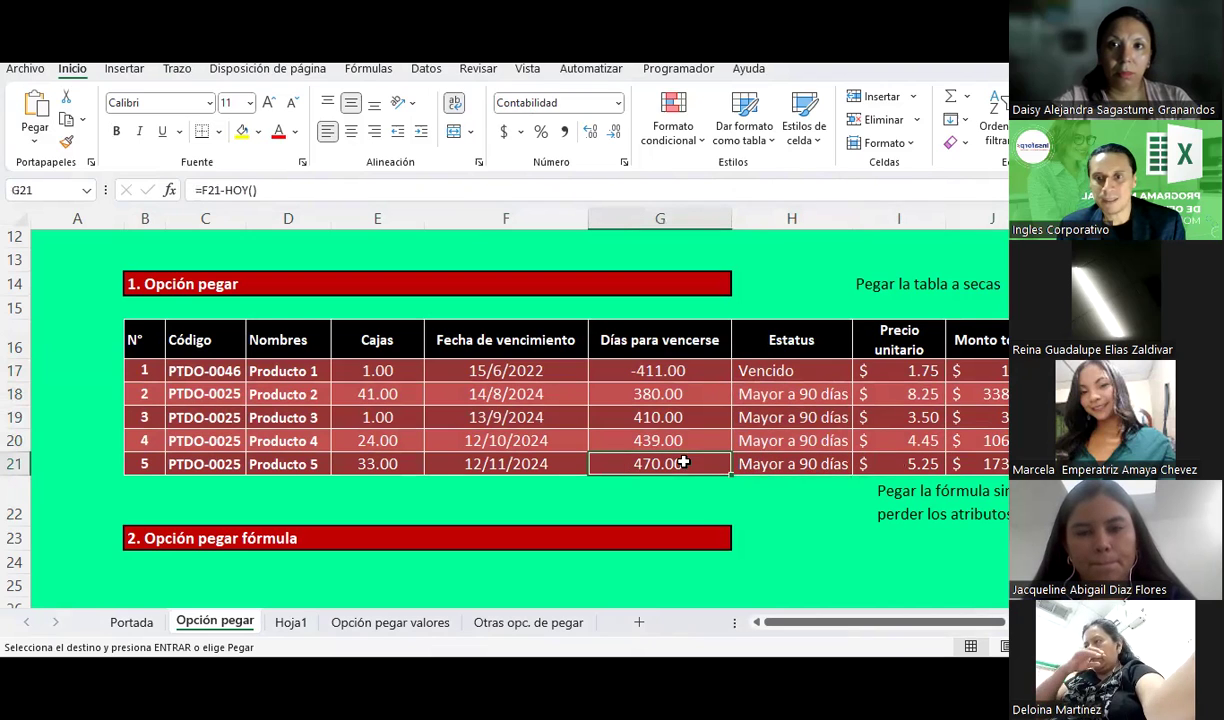
left_click(505, 464)
left_click(397, 462)
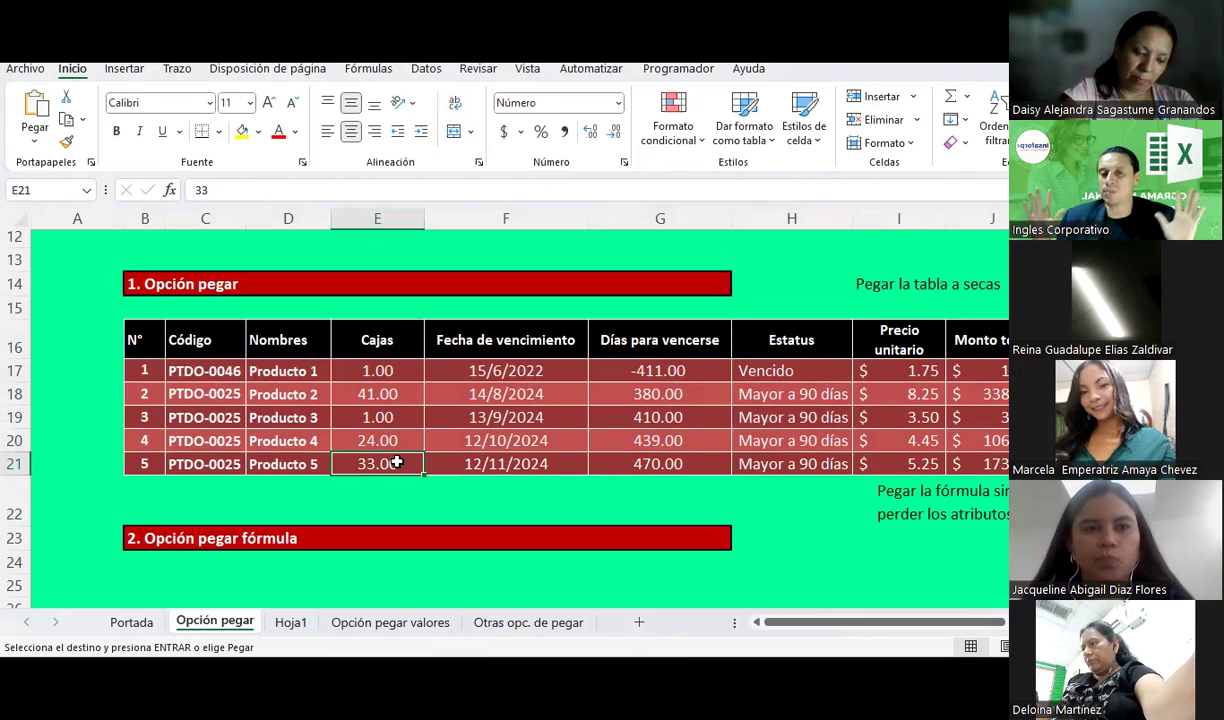
left_click(34, 150)
Dismiss the paste options and cancel the pending copy of the source table.
key("Escape")
scroll(348, 380, "up", 1)
scroll(348, 380, "up", 2)
scroll(348, 380, "down", 1)
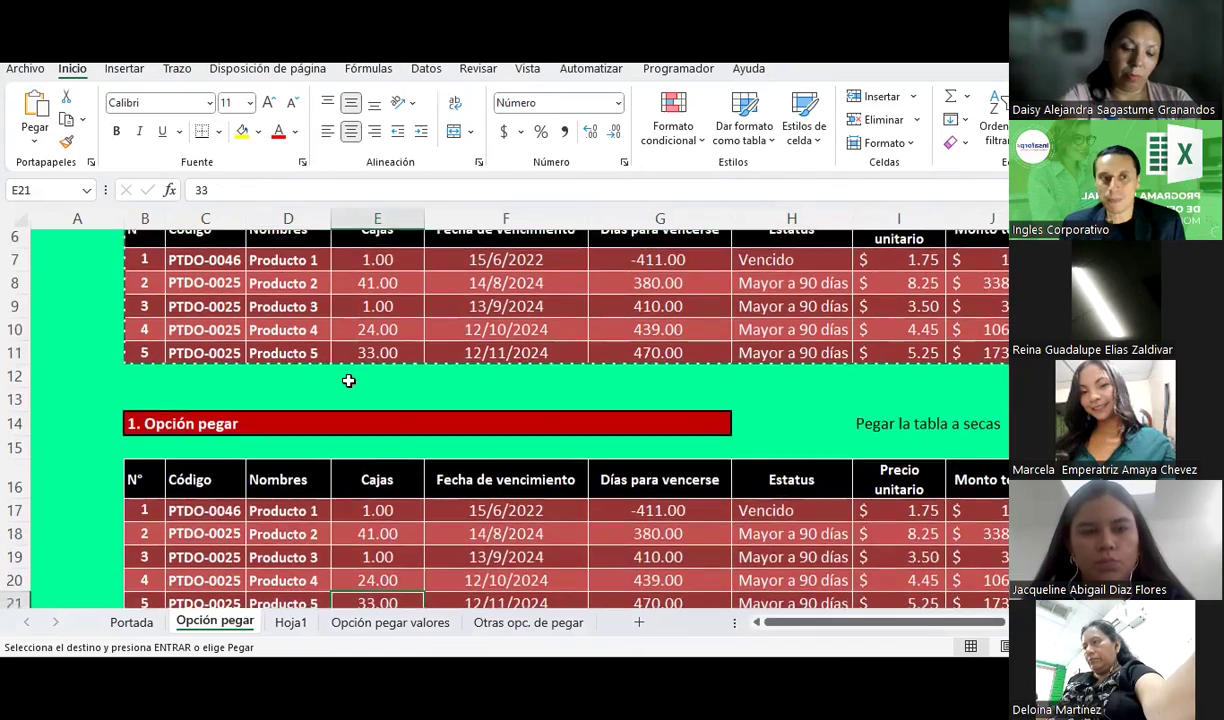
scroll(348, 380, "up", 1)
scroll(348, 380, "down", 1)
scroll(348, 380, "up", 1)
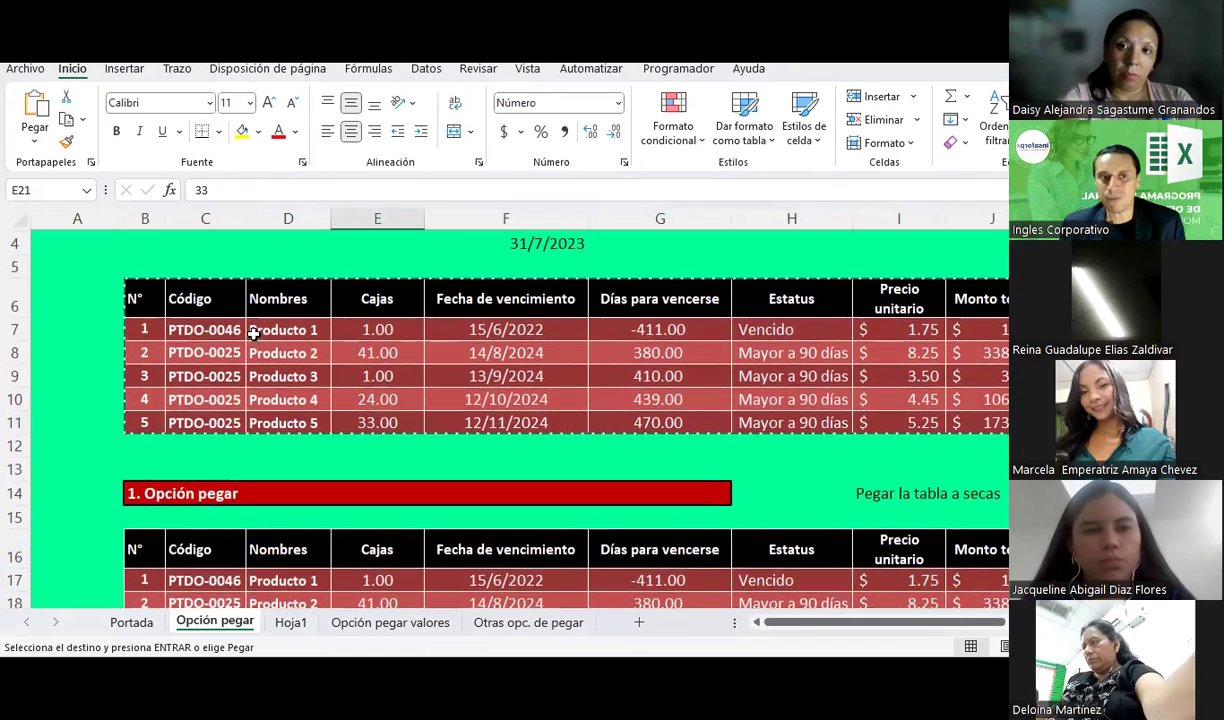
key("Escape")
scroll(230, 330, "down", 2)
scroll(208, 352, "down", 2)
scroll(208, 352, "up", 2)
scroll(208, 352, "up", 2)
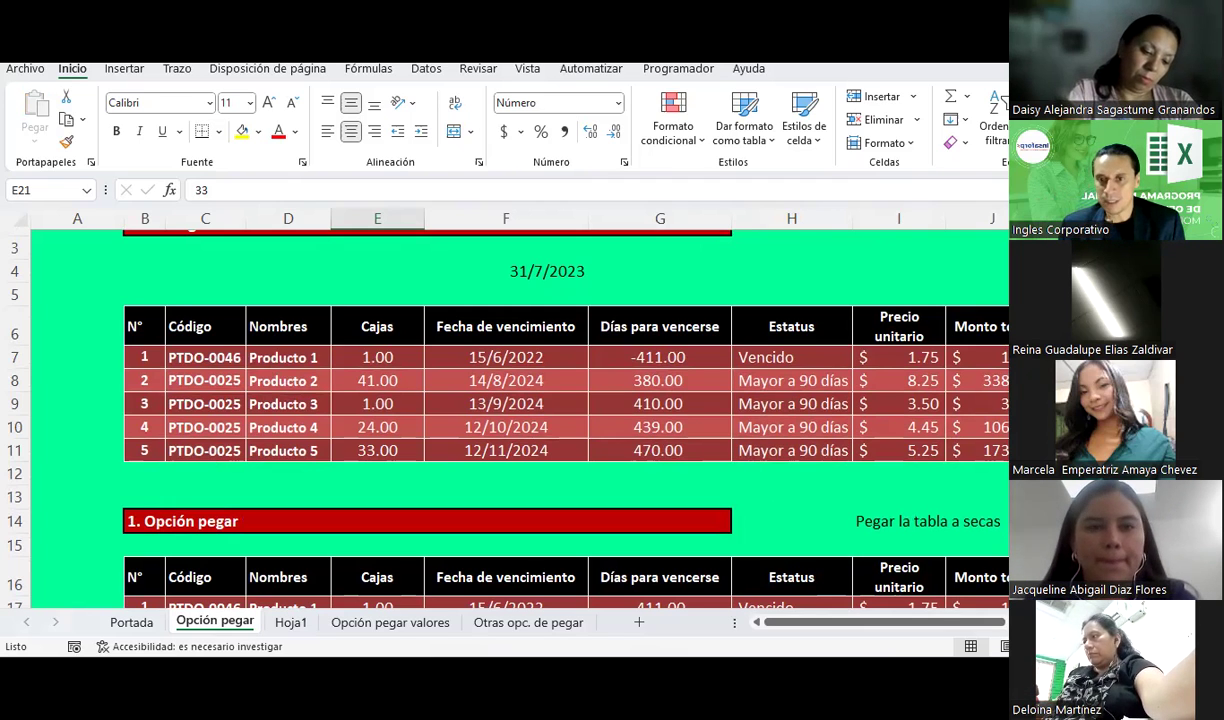
scroll(836, 484, "down", 3)
scroll(836, 484, "up", 3)
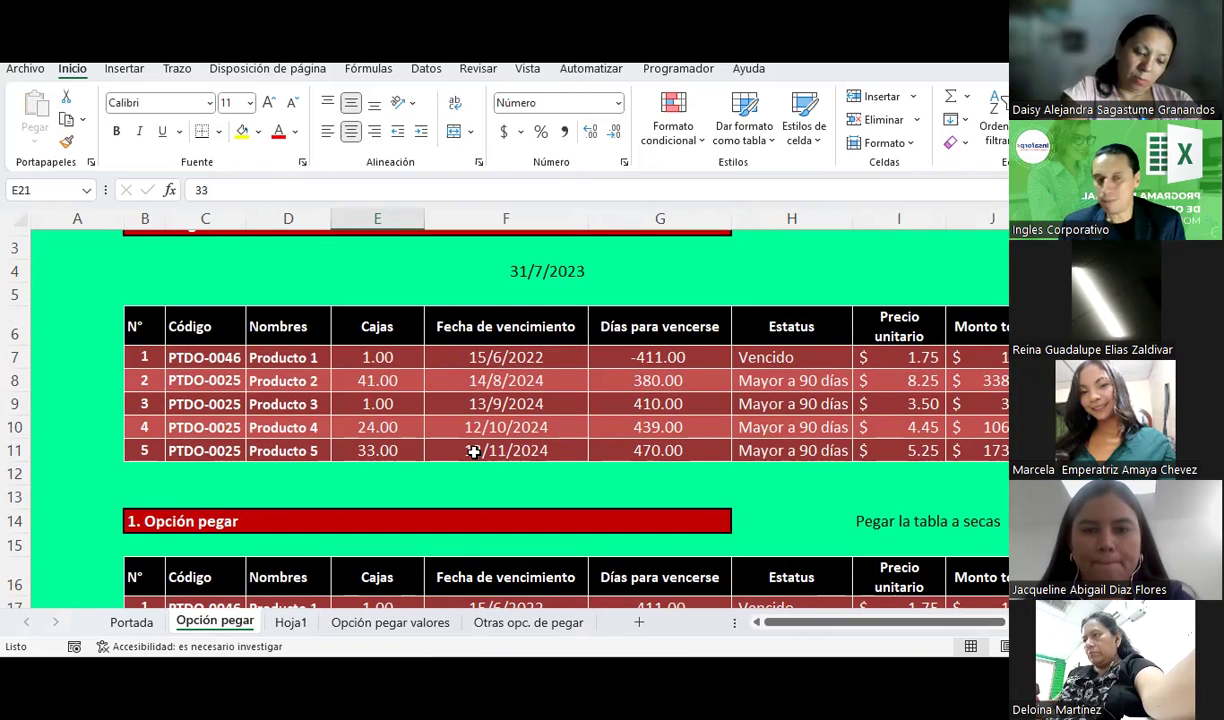
Copy B6:J11 again and open the Pegar choices for cell B25.
left_click_drag(142, 338, 993, 452)
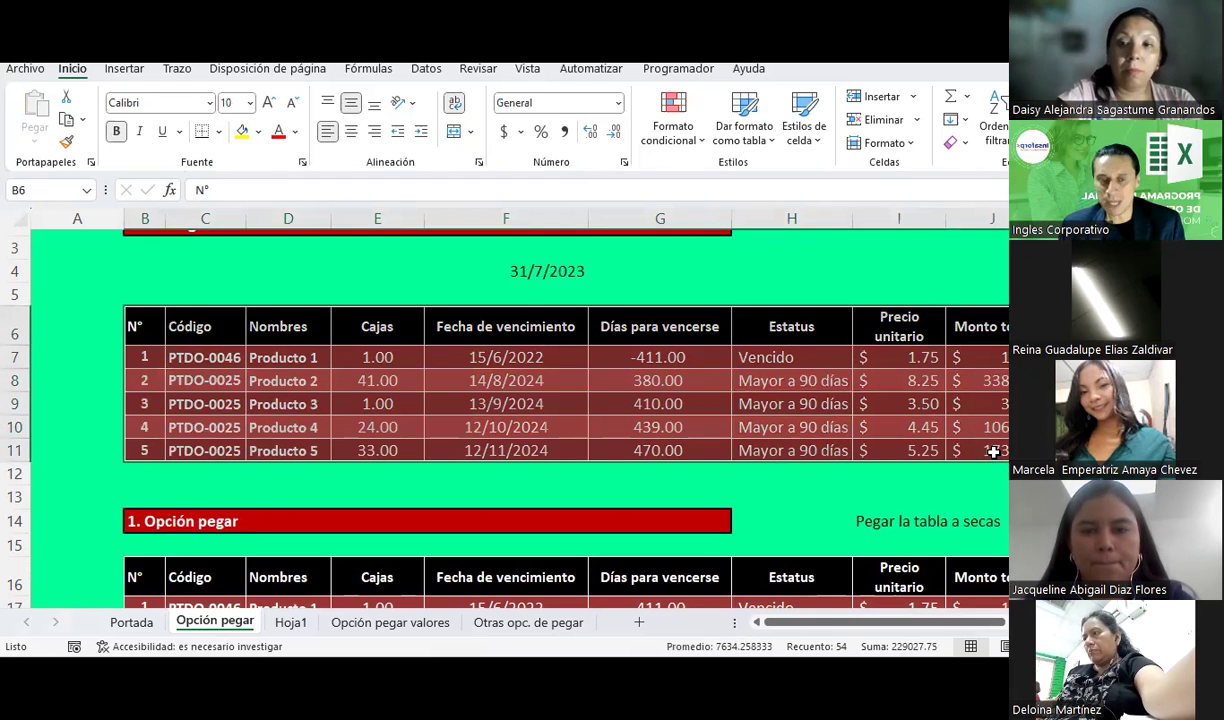
key("ctrl+c")
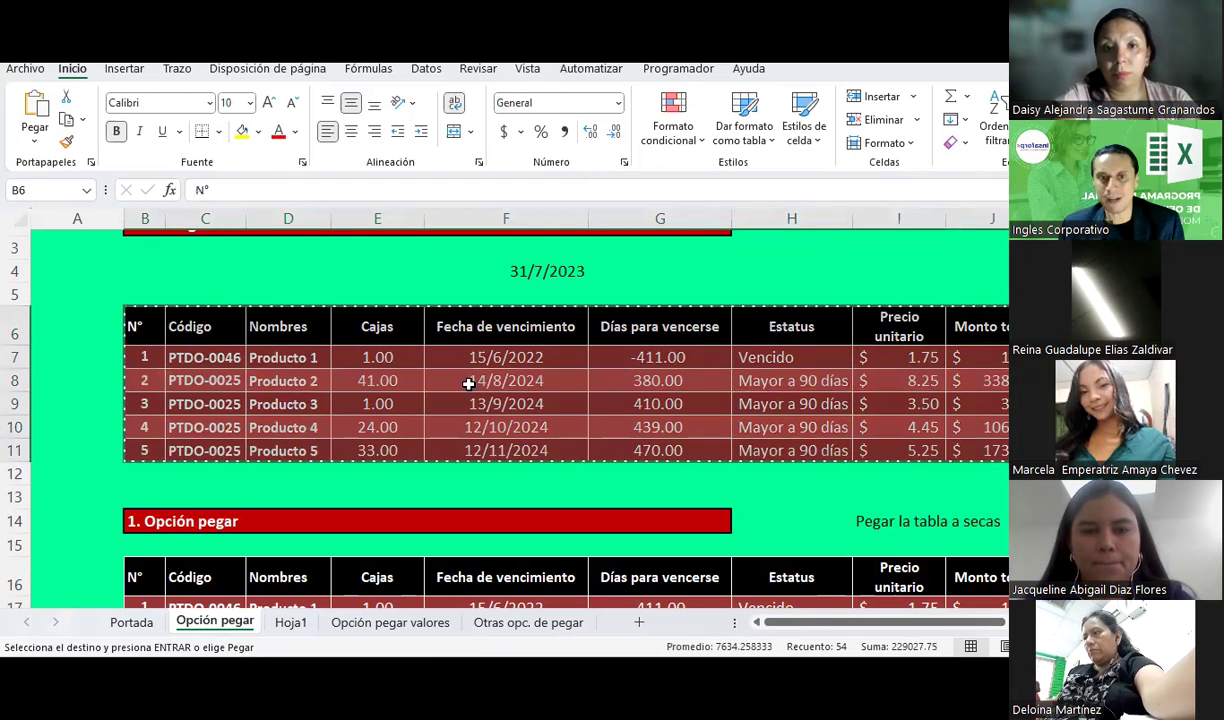
scroll(468, 384, "down", 5)
scroll(468, 384, "up", 5)
left_click_drag(147, 318, 966, 452)
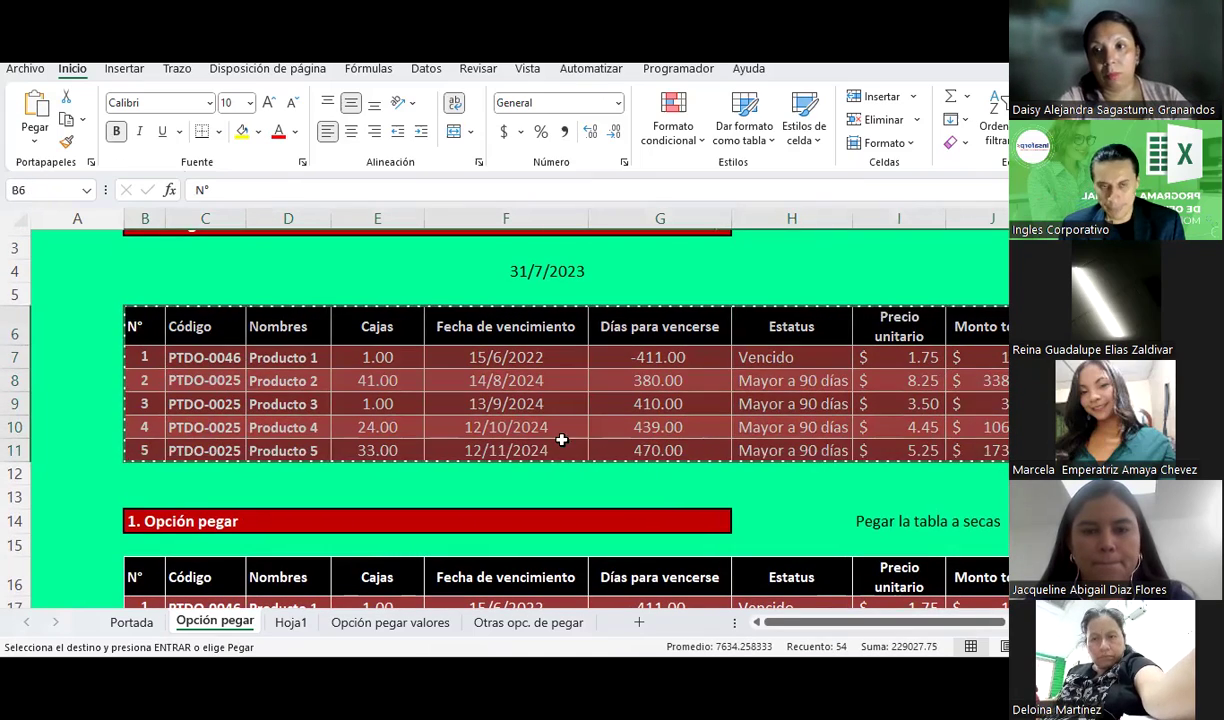
scroll(541, 438, "down", 4)
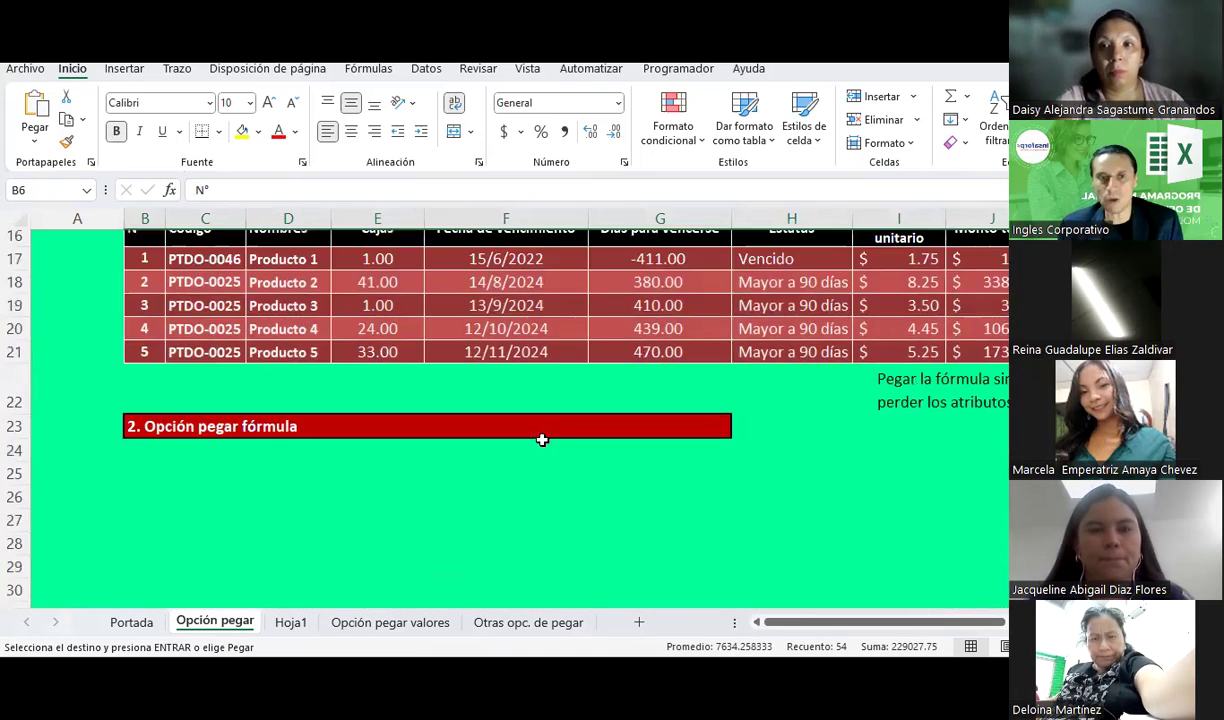
left_click(150, 478)
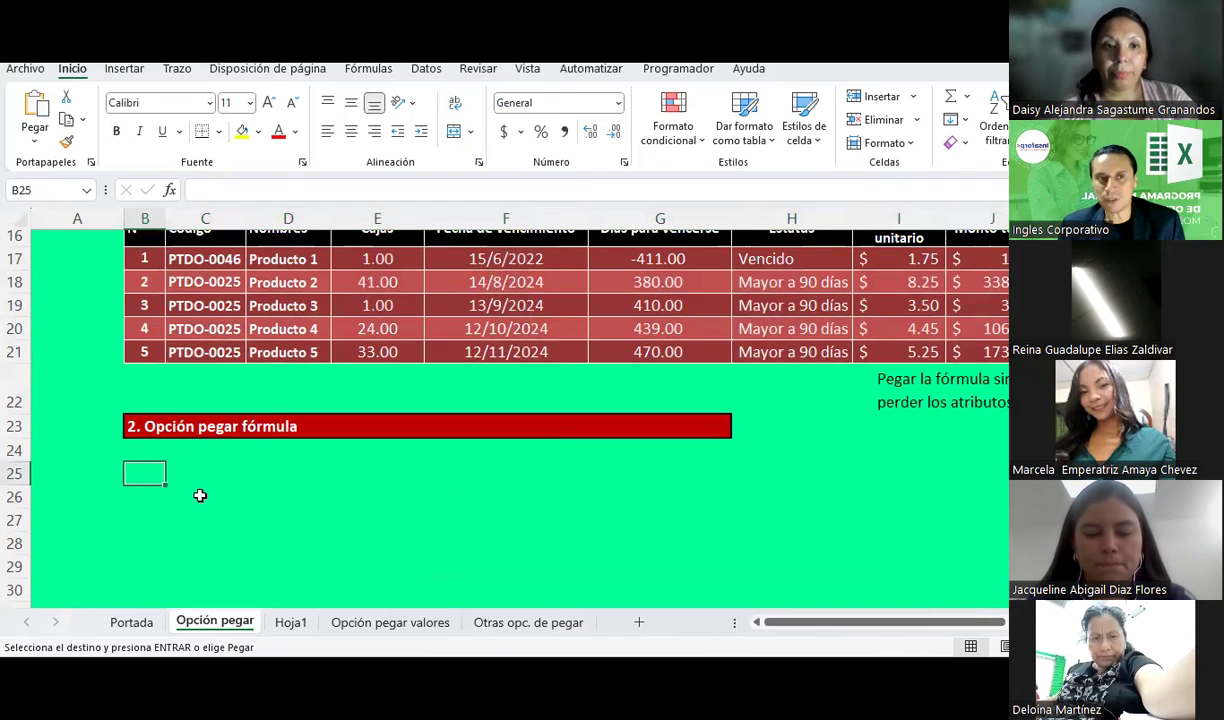
left_click(36, 142)
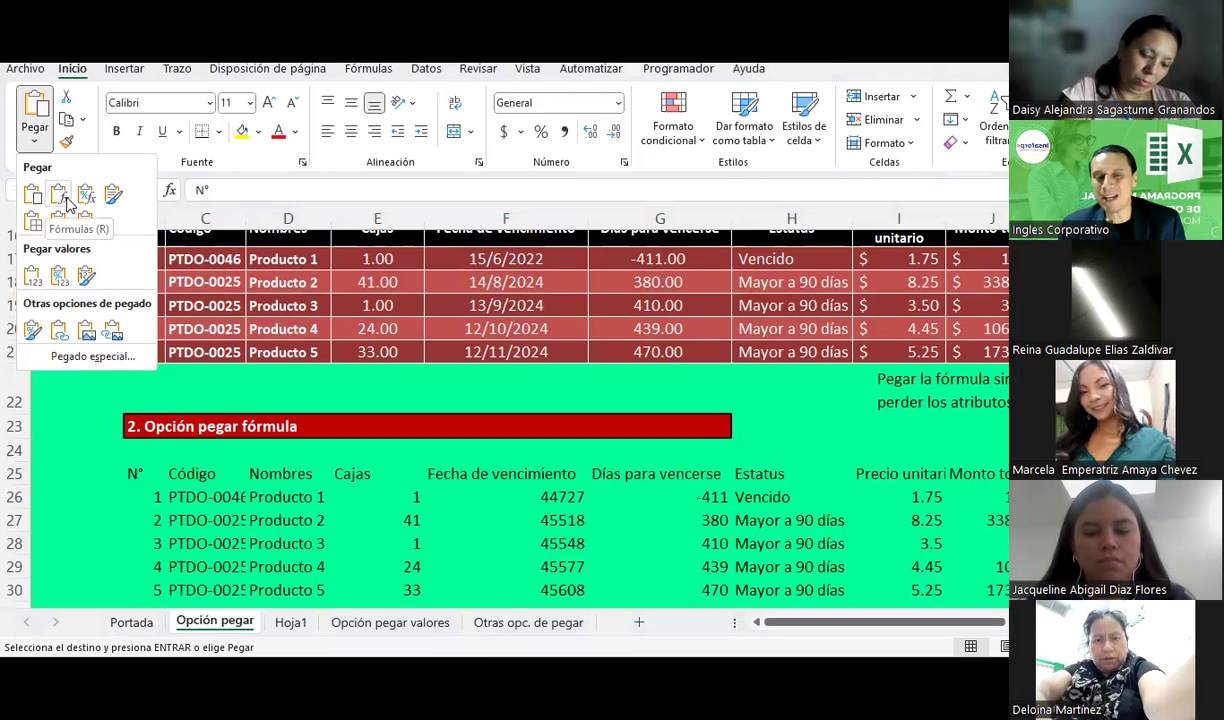
Paste only the formulas at B25 and check the pasted cells, including the expiry date.
left_click(68, 203)
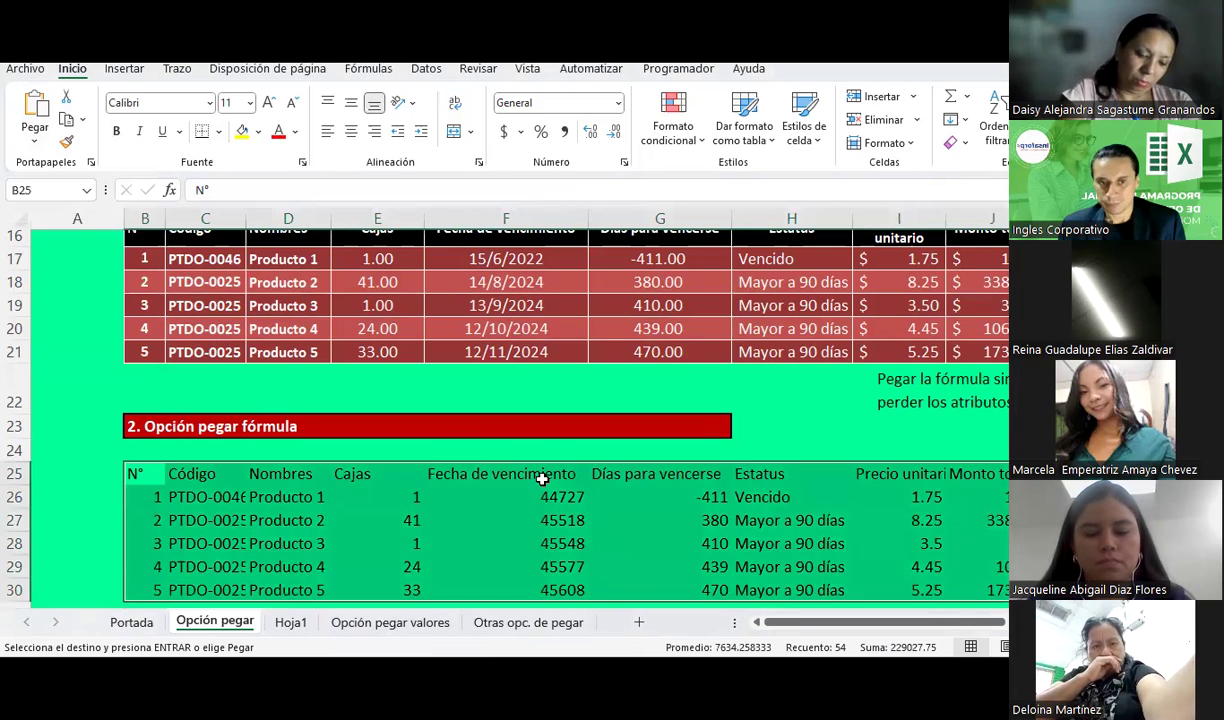
scroll(544, 478, "down", 2)
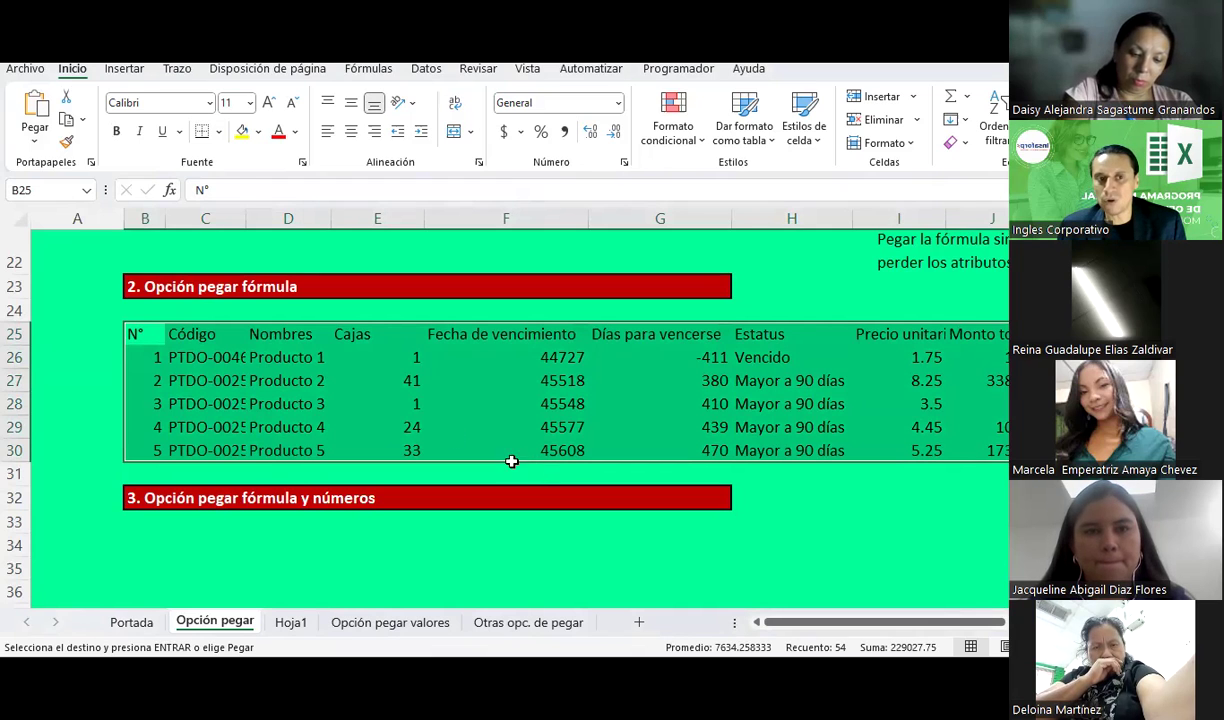
left_click(305, 362)
left_click(400, 358)
left_click(560, 380)
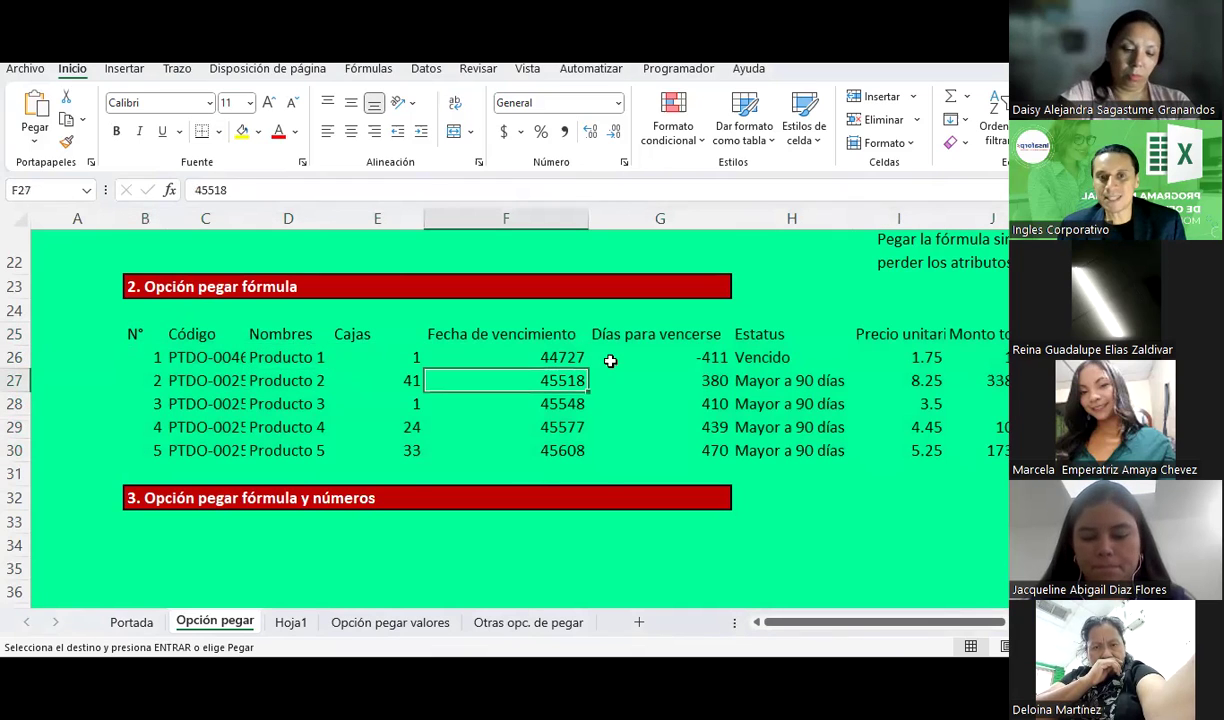
Verify the unit price and the Monto total formula =I26*E26, then select B25:J30.
left_click(748, 362)
left_click(926, 380)
left_click(940, 357)
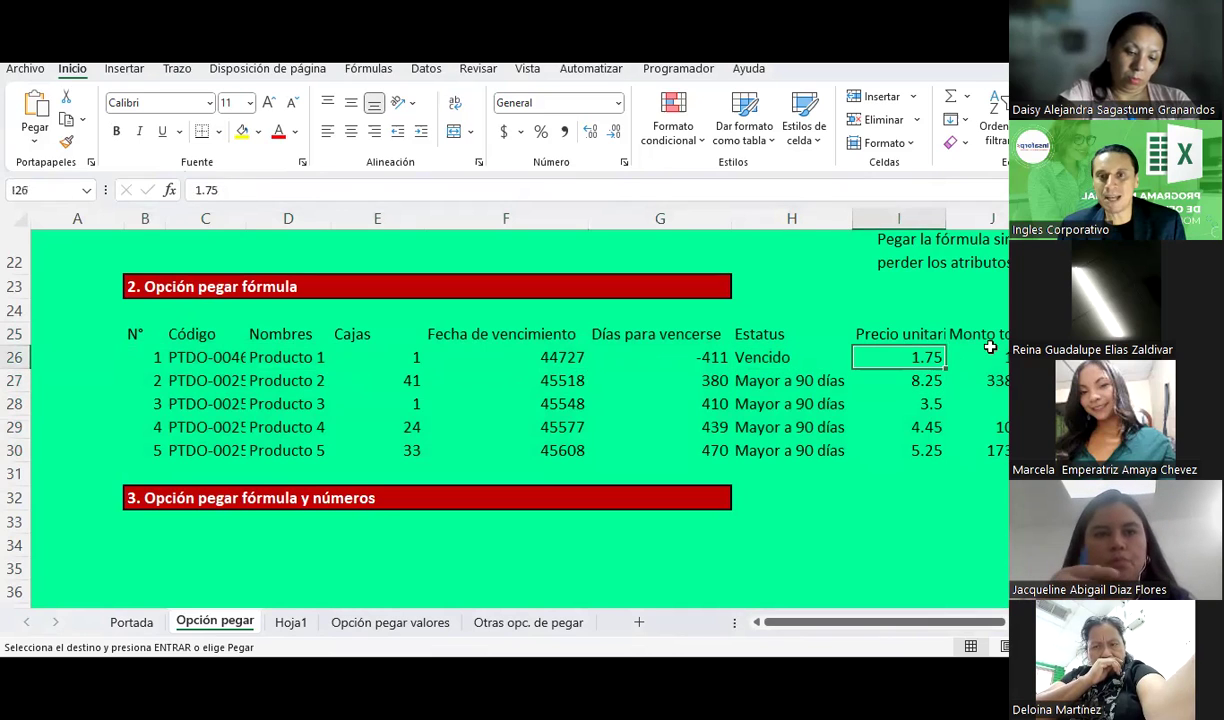
left_click(980, 334)
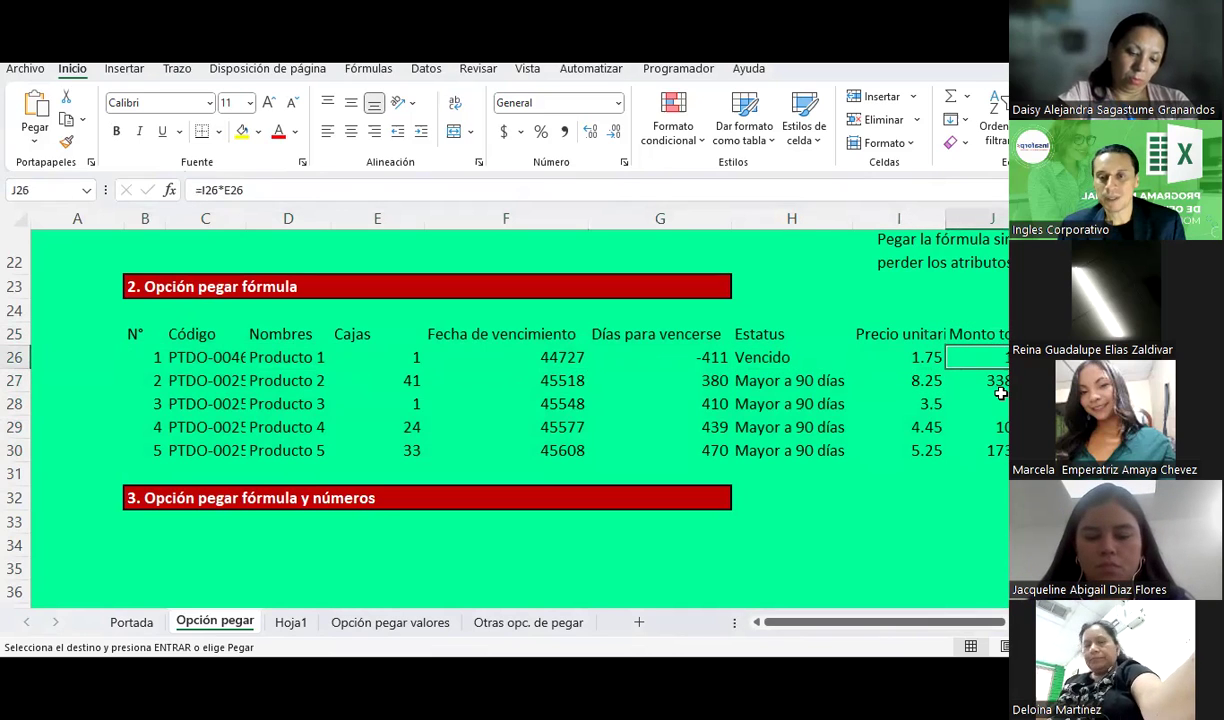
left_click_drag(134, 334, 1005, 458)
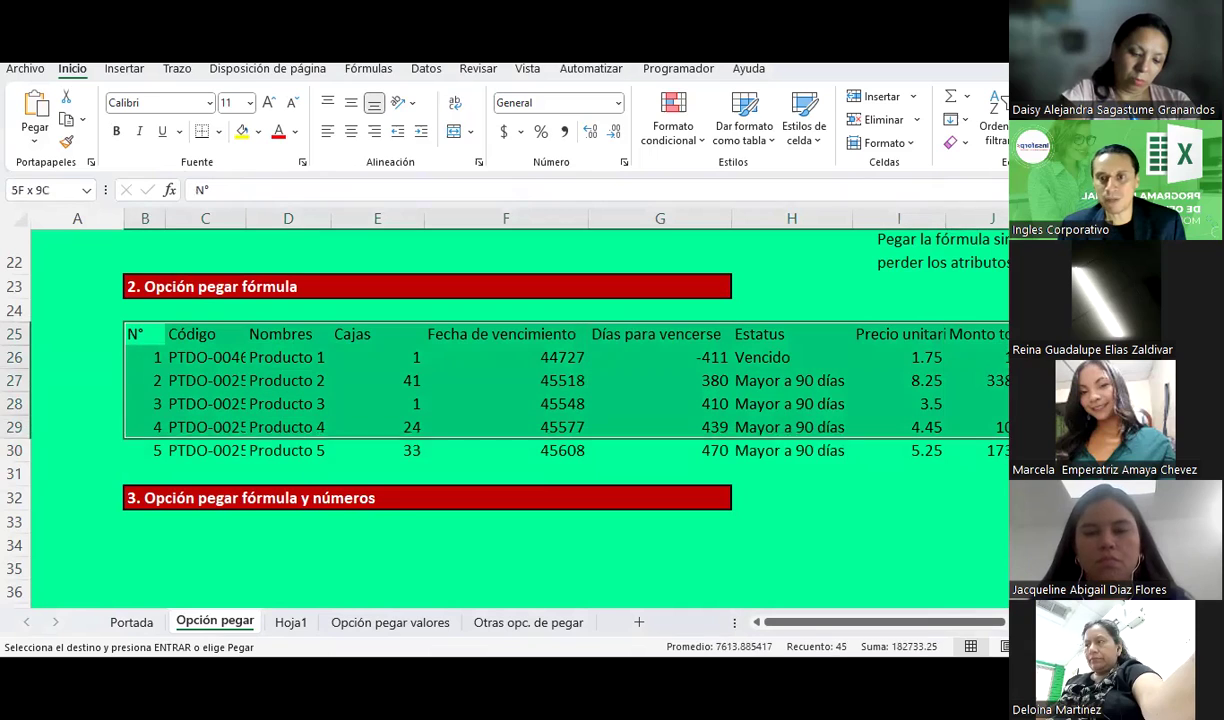
Clear the earlier pasted block and copy the original product table B6:J11 again.
key("Delete")
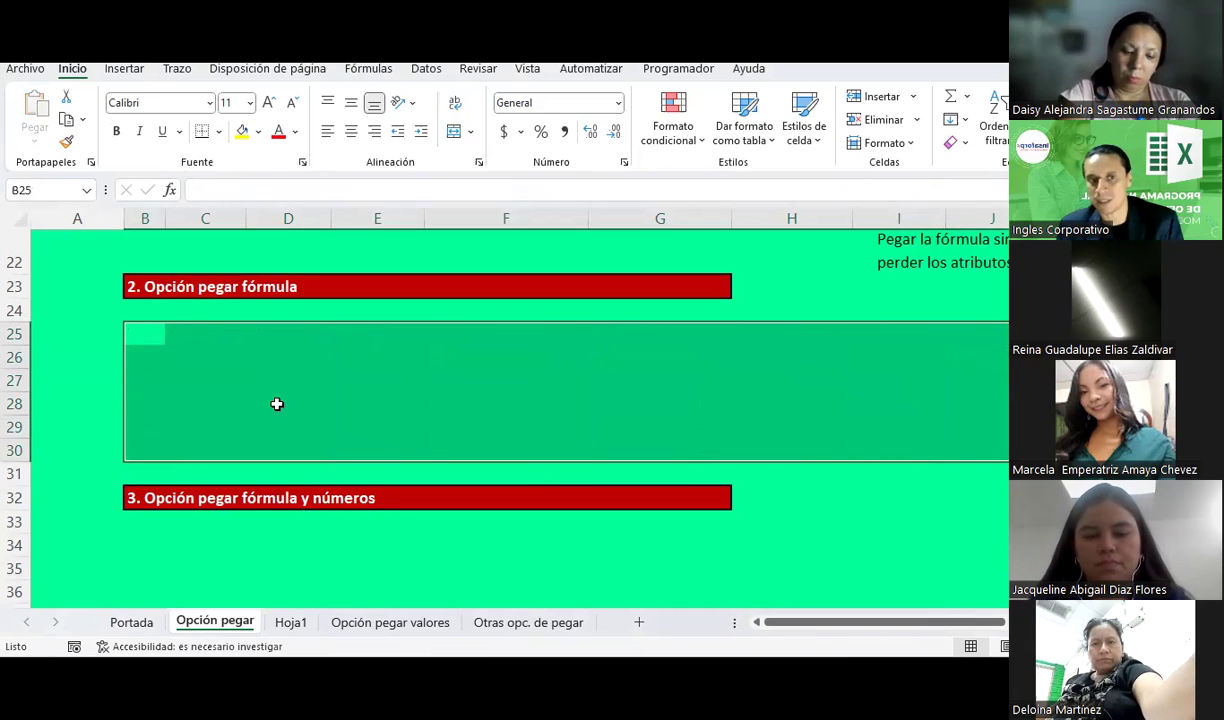
left_click(273, 404)
scroll(273, 404, "up", 6)
left_click_drag(140, 257, 975, 384)
key("ctrl+c")
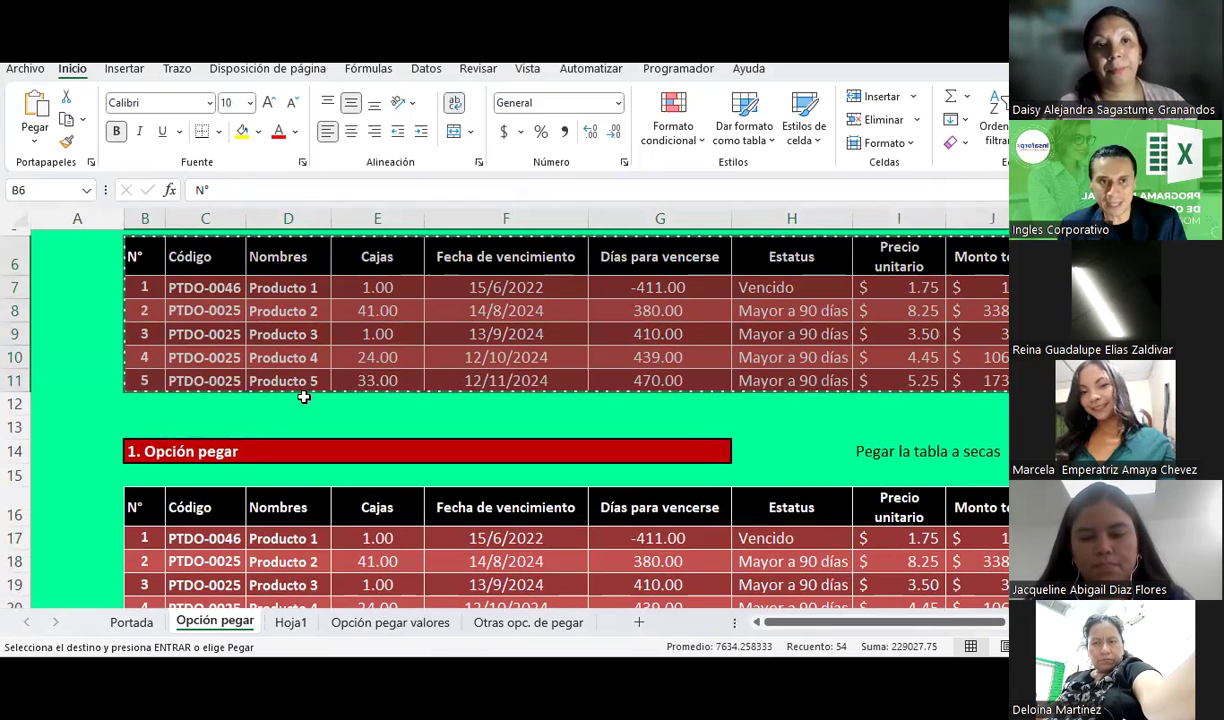
Paste the copied table with its original formatting at B25.
scroll(300, 395, "down", 3)
scroll(300, 395, "down", 2)
left_click(144, 314)
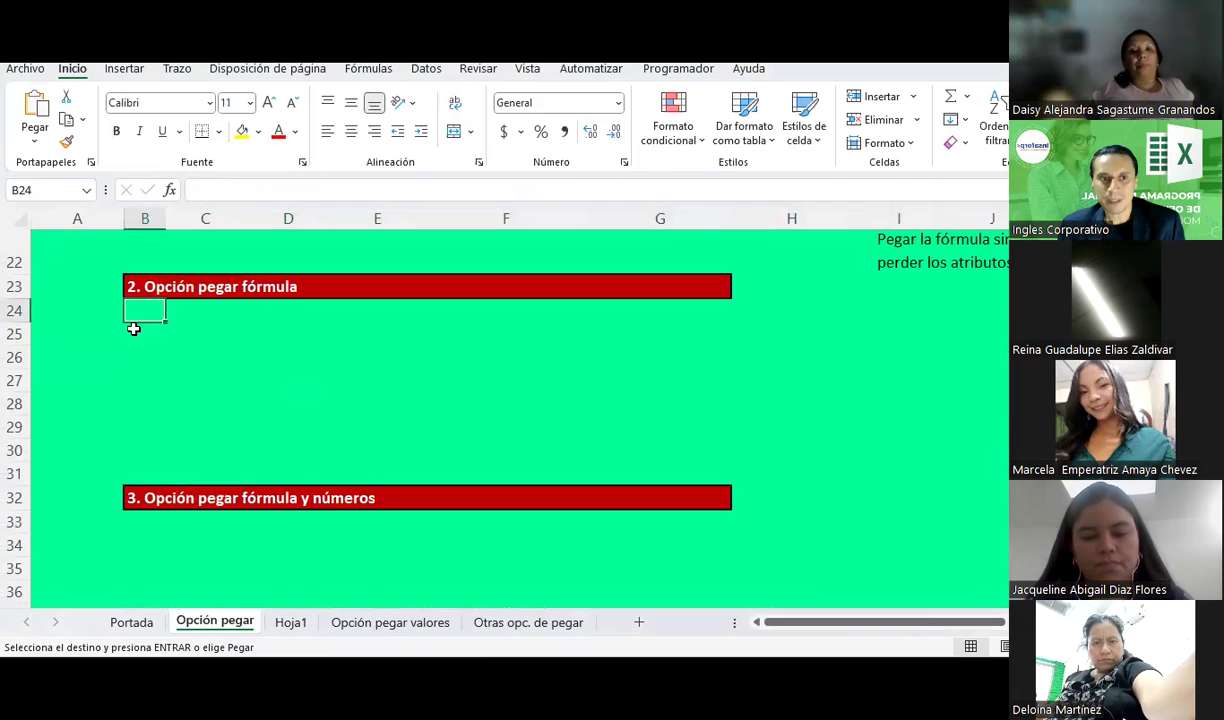
left_click(151, 327)
left_click(34, 140)
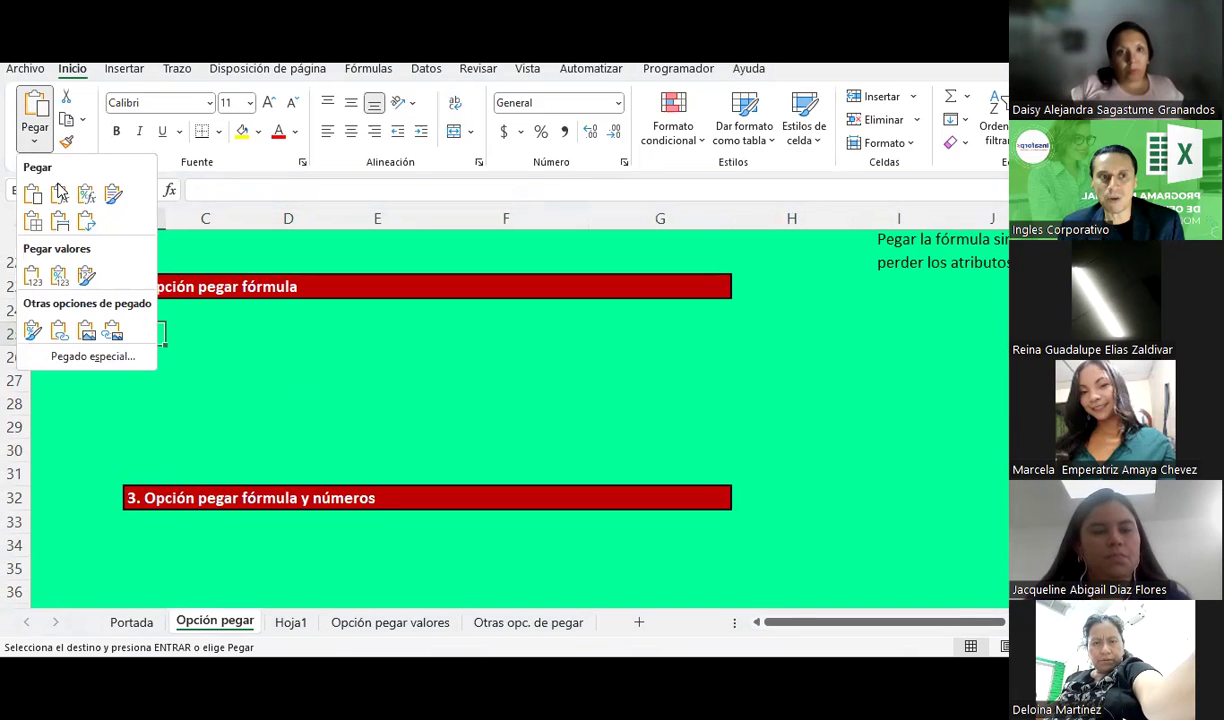
left_click(34, 195)
Empty the five pasted Monto total cells J26:J30.
left_click(978, 396)
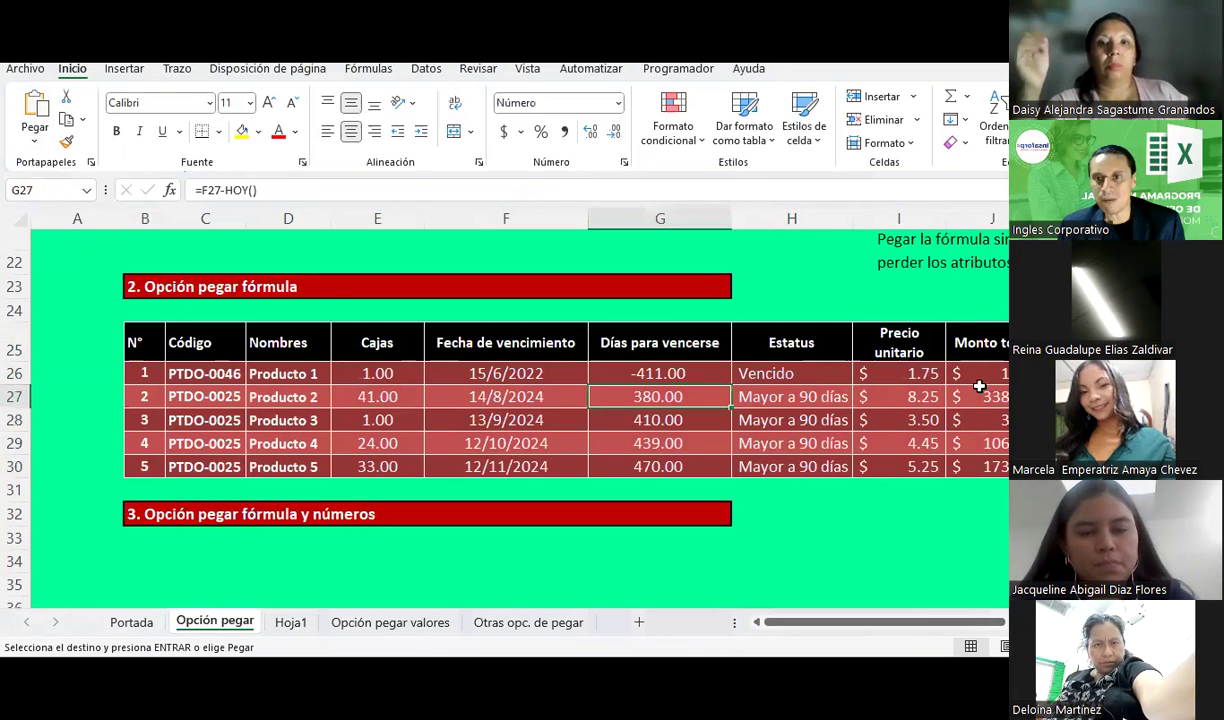
left_click(992, 373)
left_click_drag(992, 373, 1003, 471)
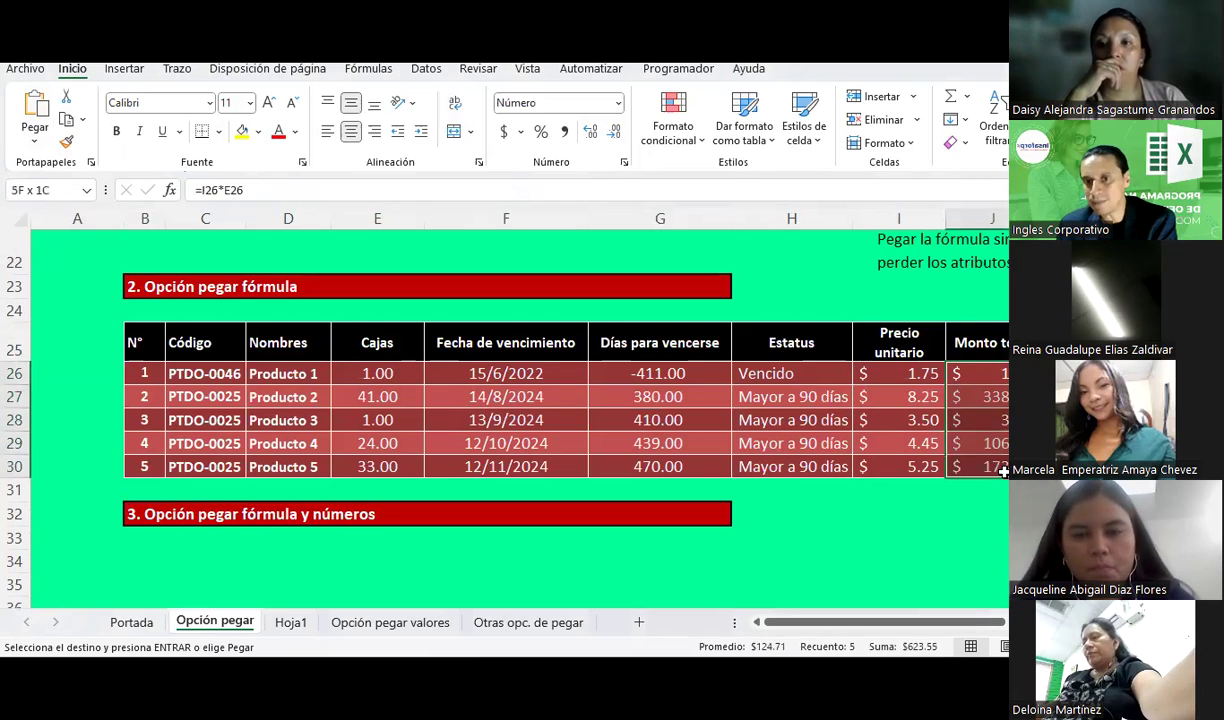
key("Delete")
left_click(984, 370)
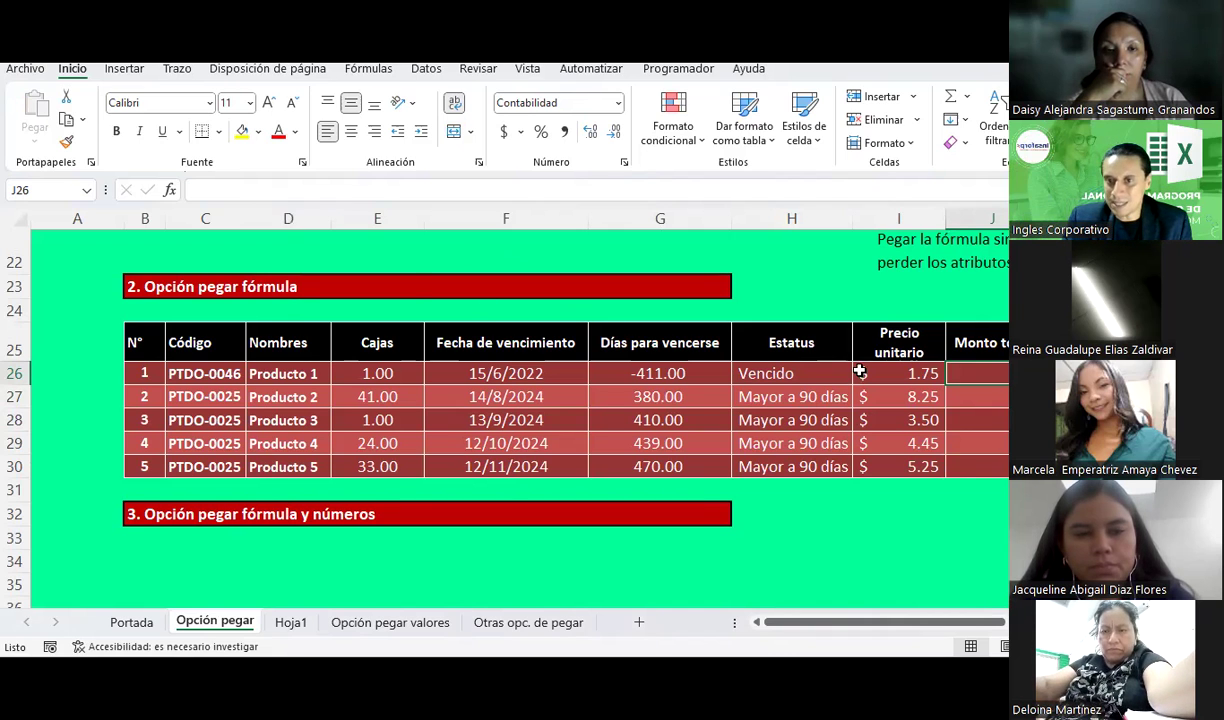
scroll(963, 372, "up", 5)
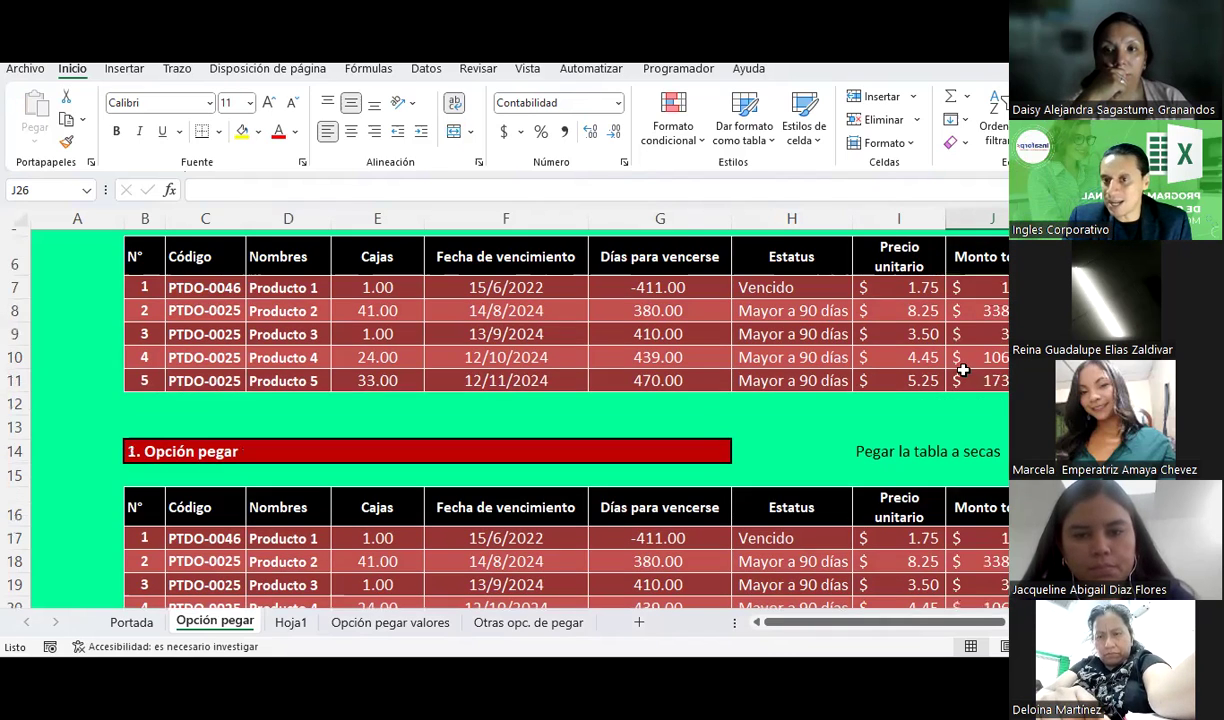
Enter the formula =I26*E26 in J26 for the first Monto total.
left_click(985, 287)
scroll(910, 385, "down", 7)
scroll(1005, 372, "up", 1)
left_click(1005, 372)
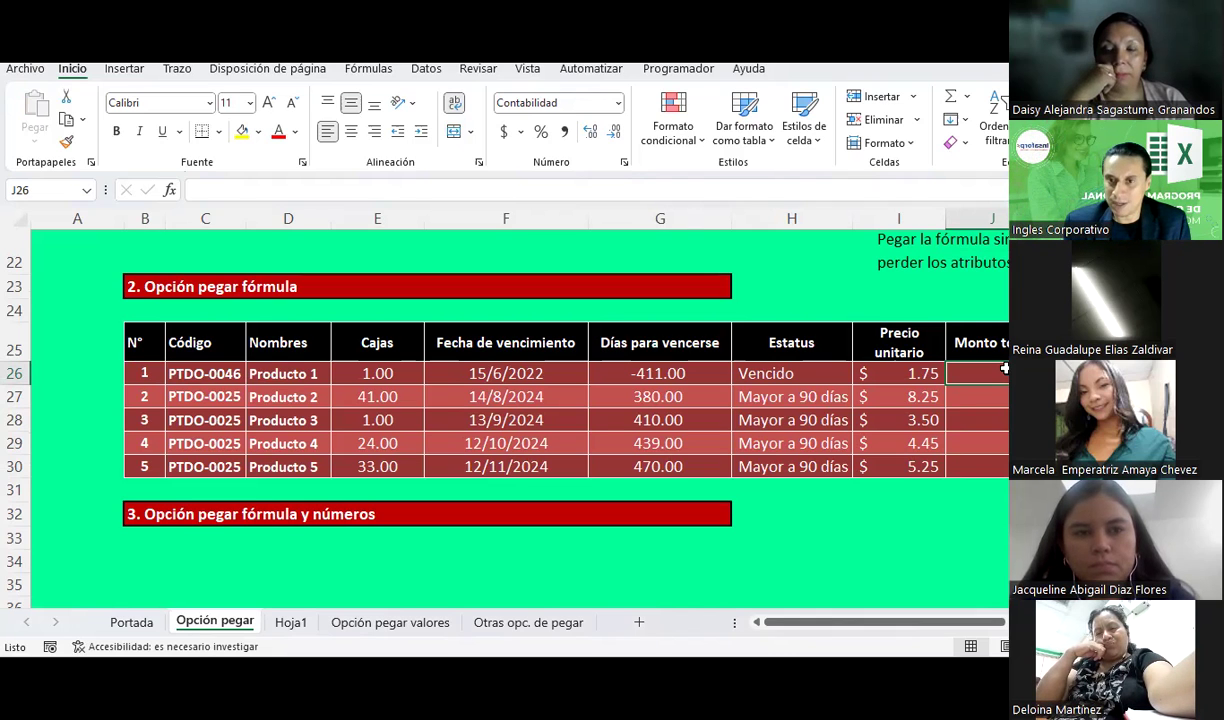
type("=")
key("Left")
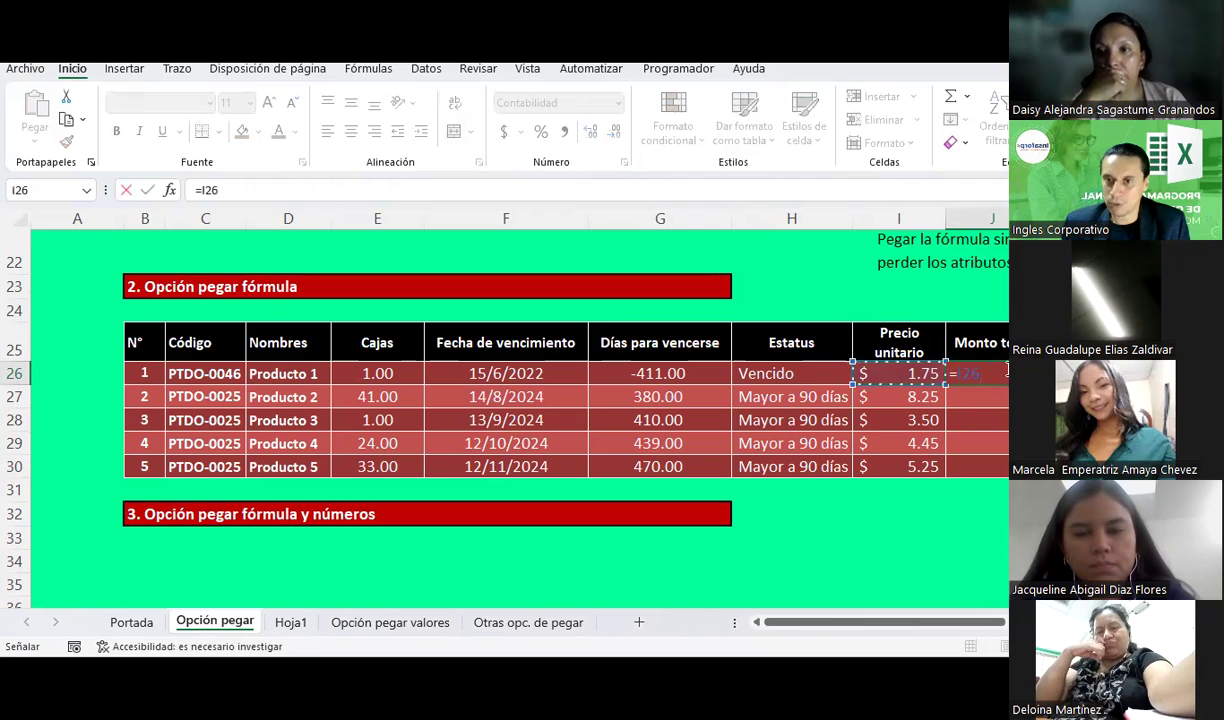
type("*")
key("Left")
key("Left")
key("Left")
key("Left")
key("Left")
key("Left")
key("Right")
key("Return")
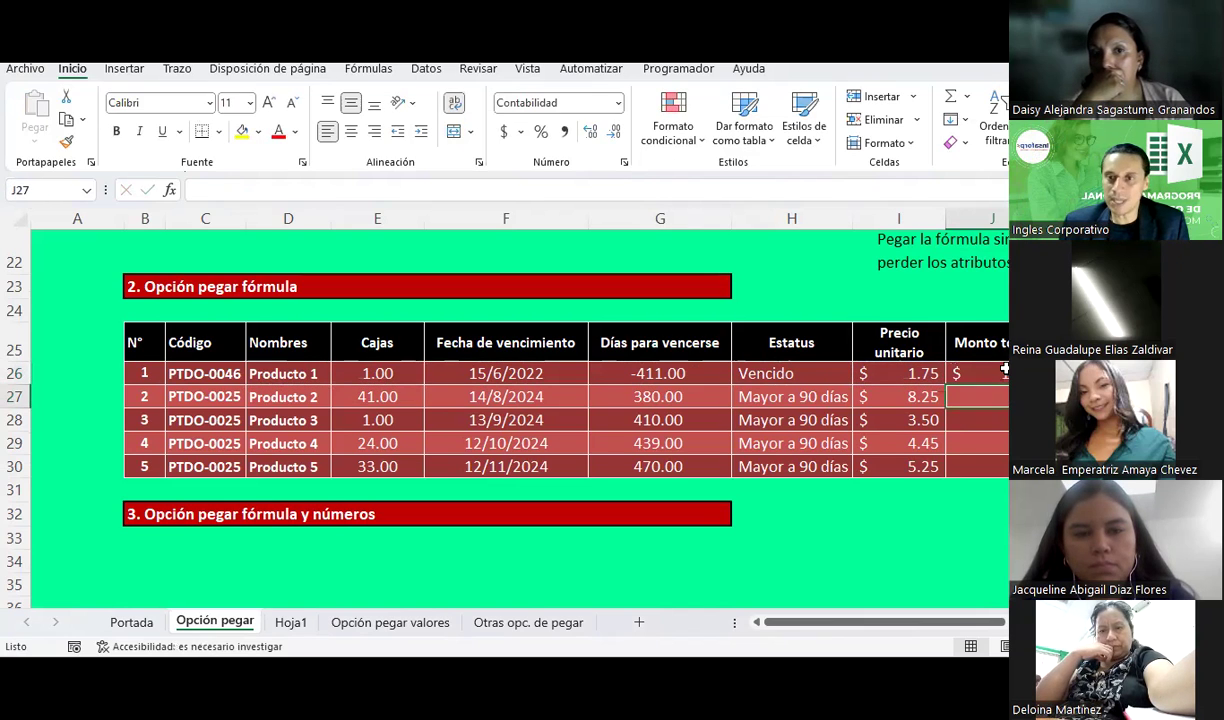
Fill the J26 formula down to J30 and review the five Monto total results.
left_click(1004, 371)
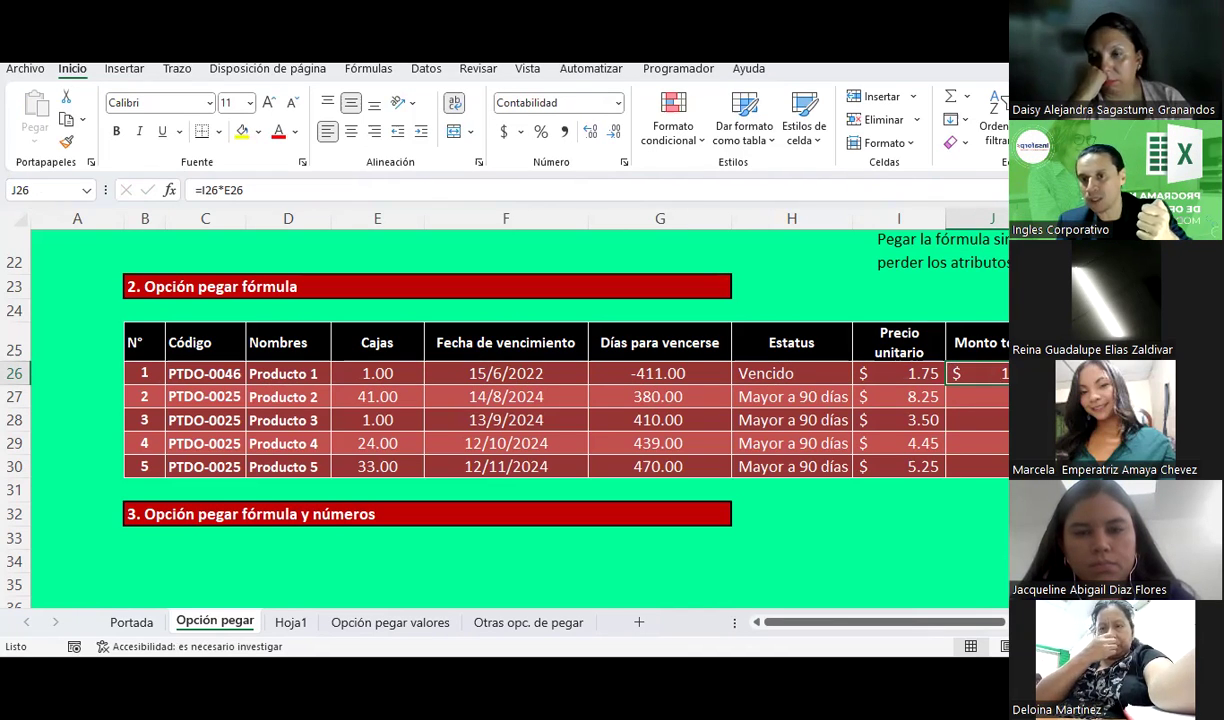
double_click(1007, 384)
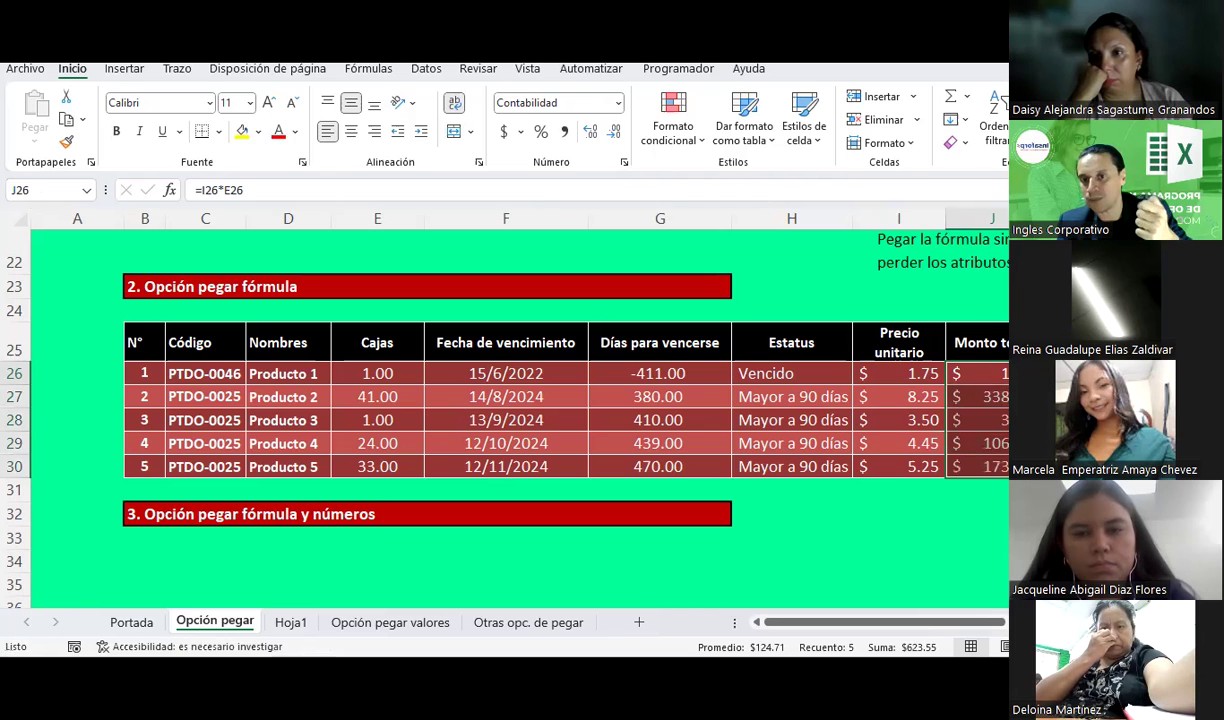
key("Right")
key("Left")
key("shift+Down")
key("shift+Down")
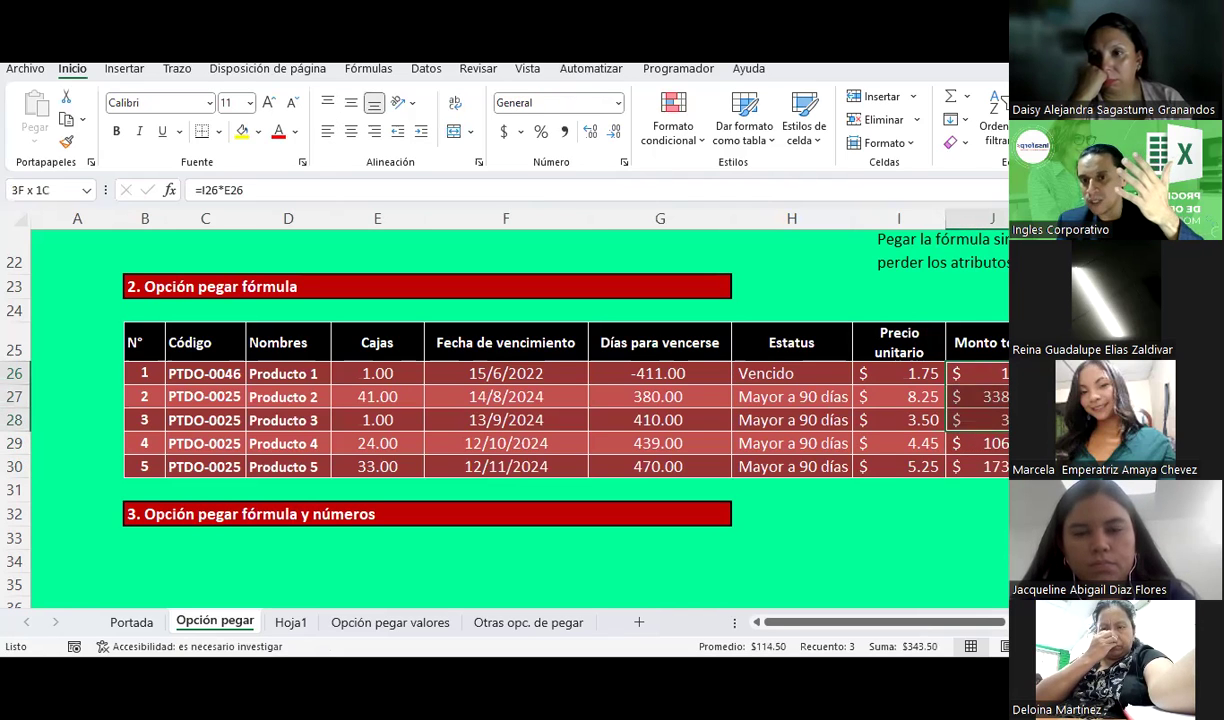
key("shift+Down")
key("shift+Down")
key("Right")
key("Down")
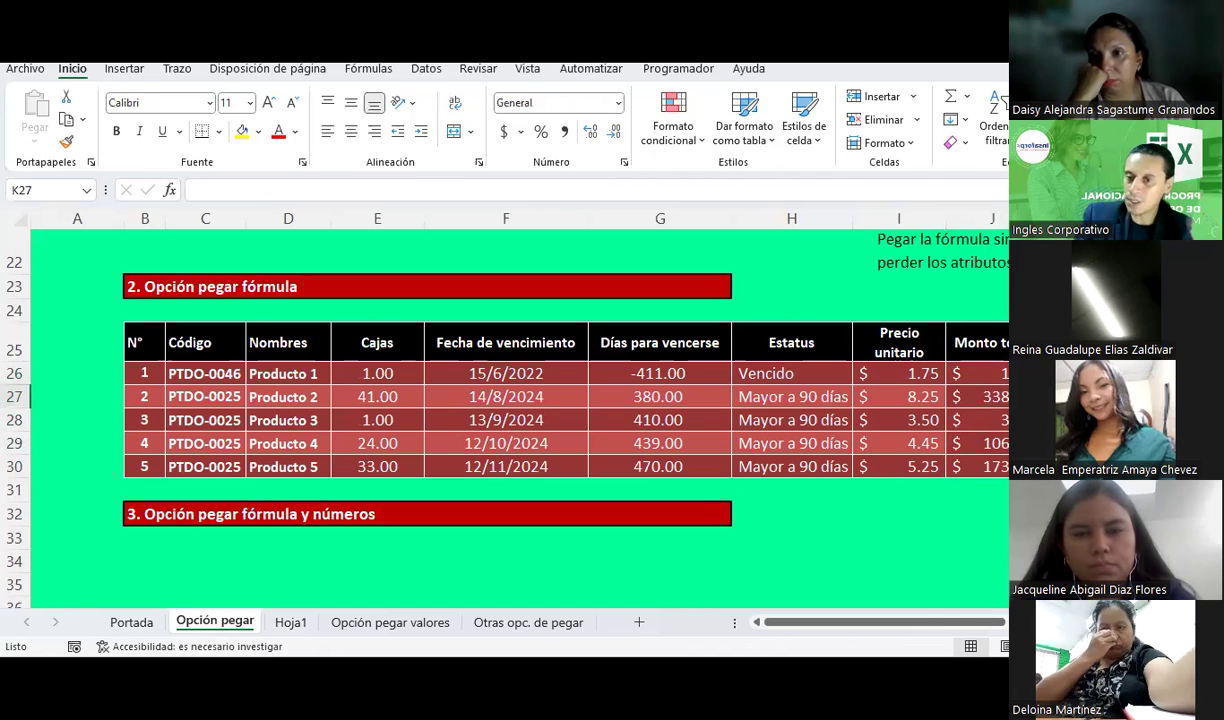
mouse_move(878, 622)
left_mouse_down()
mouse_move(950, 606)
mouse_move(889, 640)
left_mouse_up()
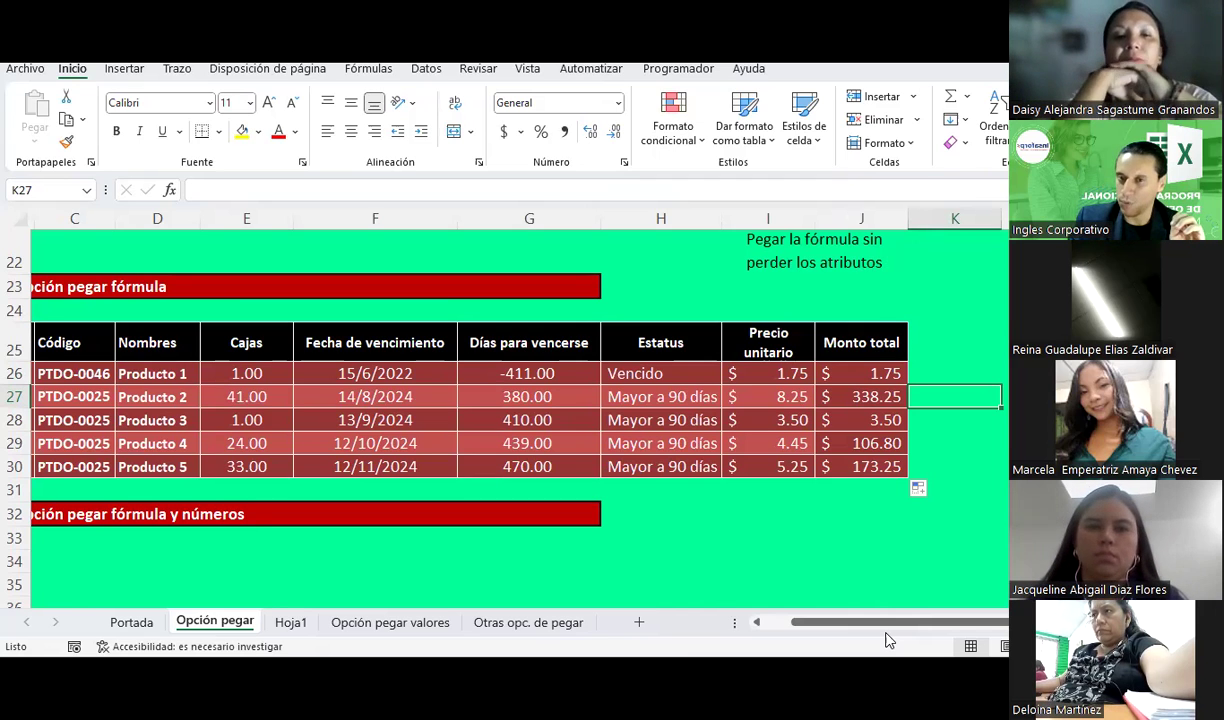
left_click(872, 368)
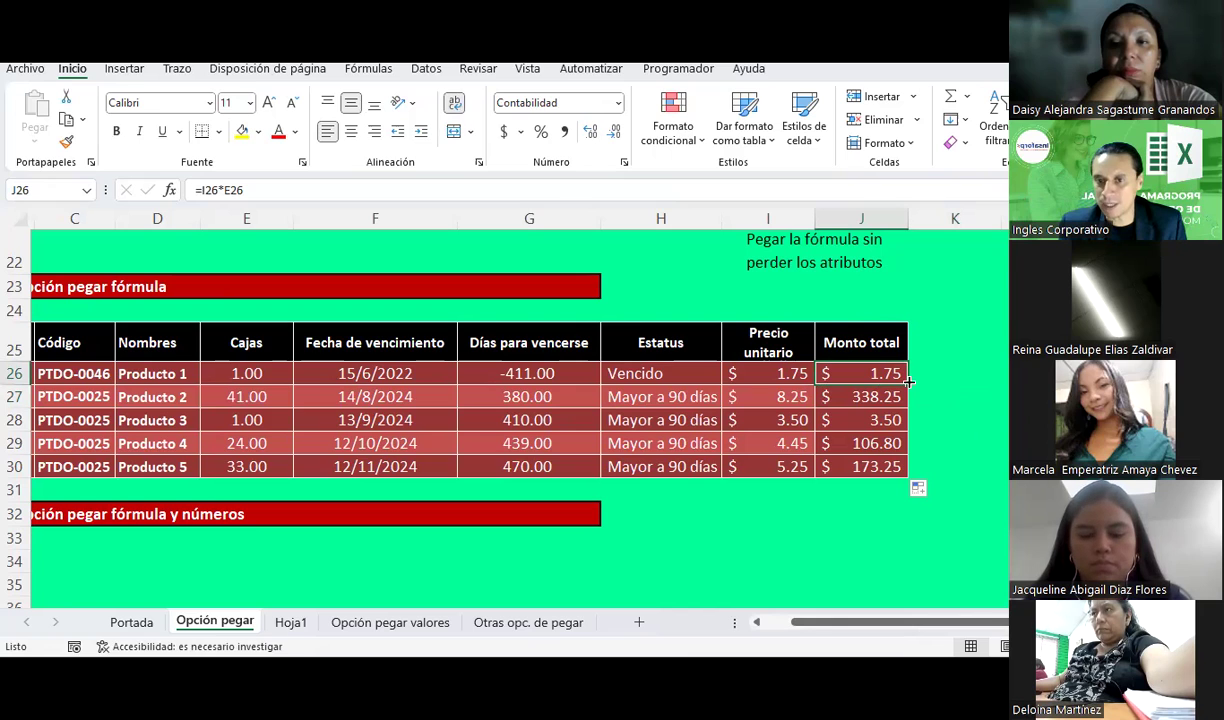
double_click(908, 381)
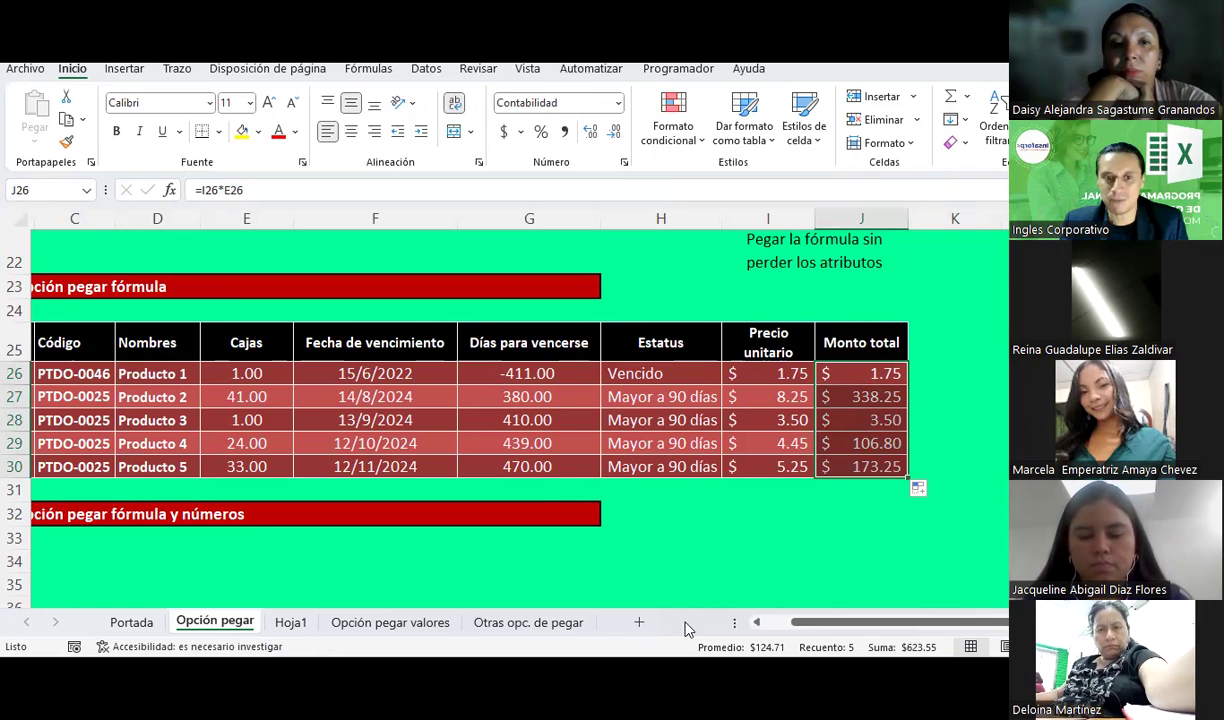
Add a new sheet Hoja2 and copy the B25:J30 table from Opción pegar.
left_click(639, 622)
left_click(215, 623)
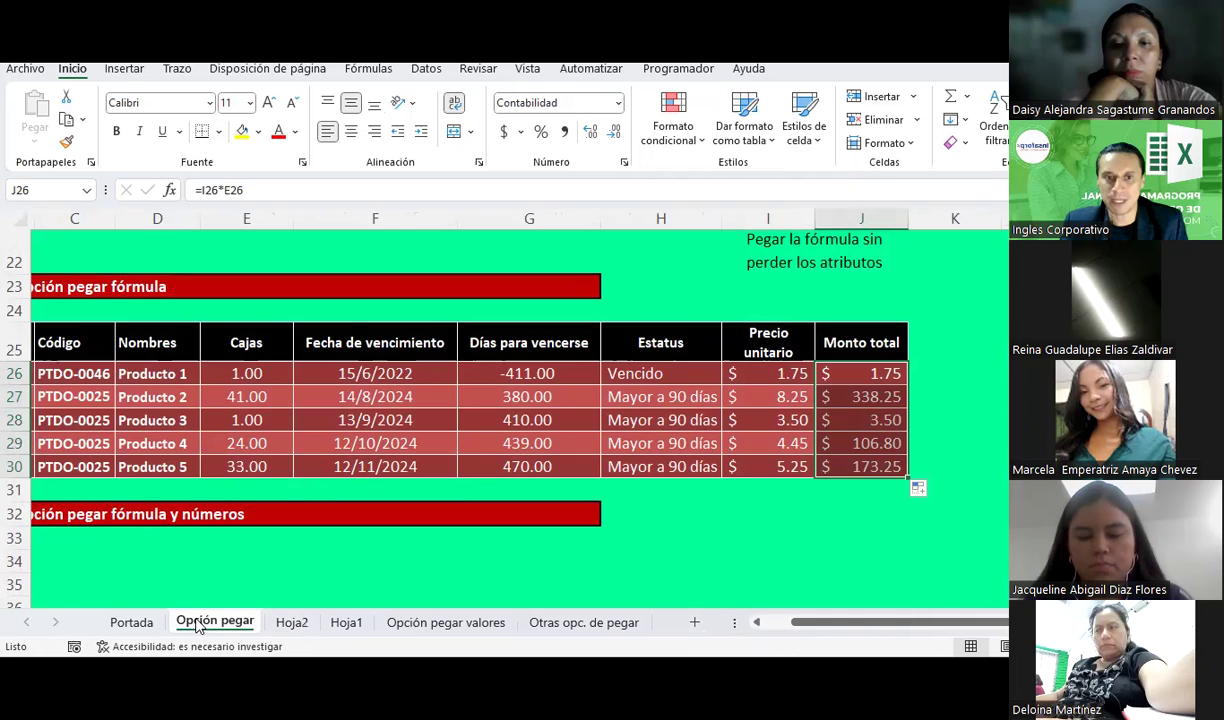
left_click_drag(31, 337, 902, 462)
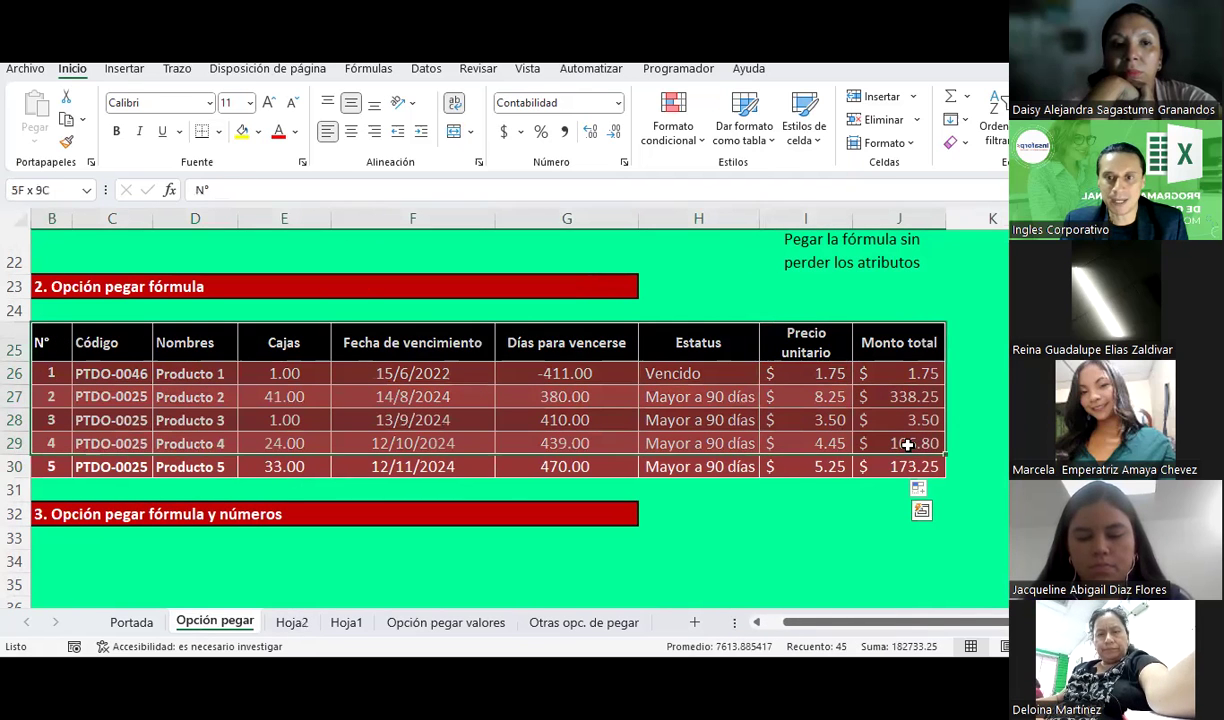
key("ctrl+c")
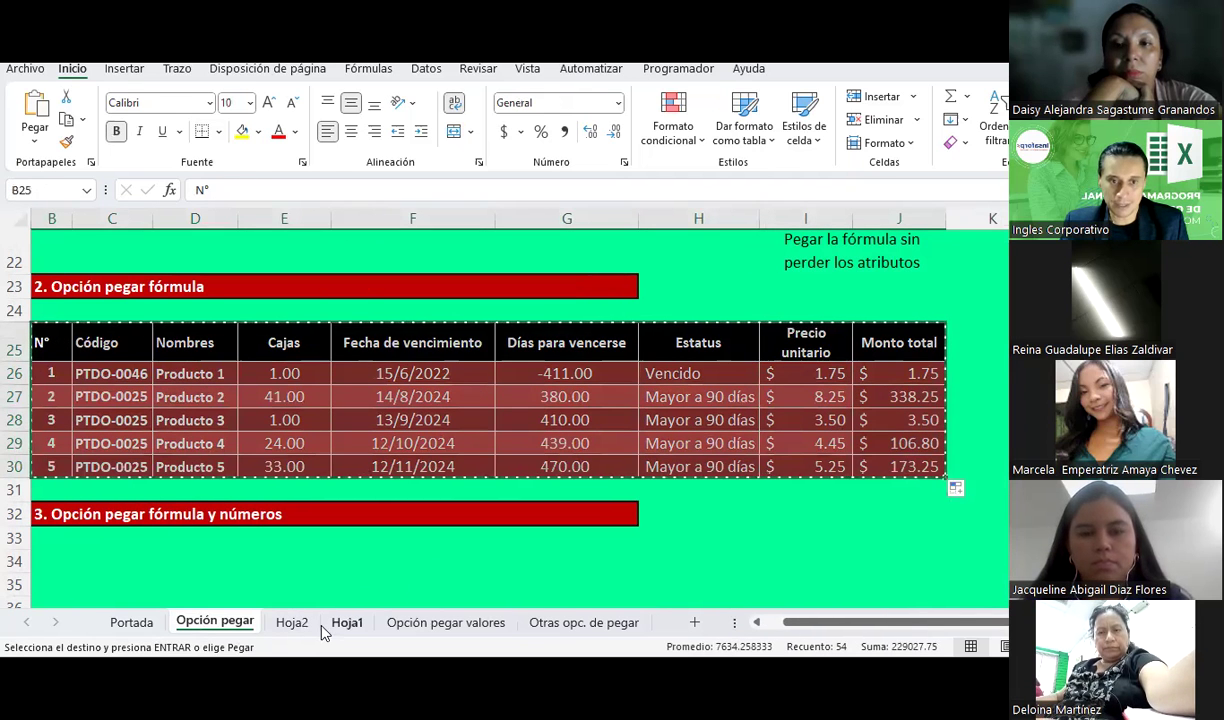
Paste the table into Hoja2 at B5 and autofit column B.
left_click(335, 623)
left_click(290, 623)
left_click(118, 306)
left_click(36, 141)
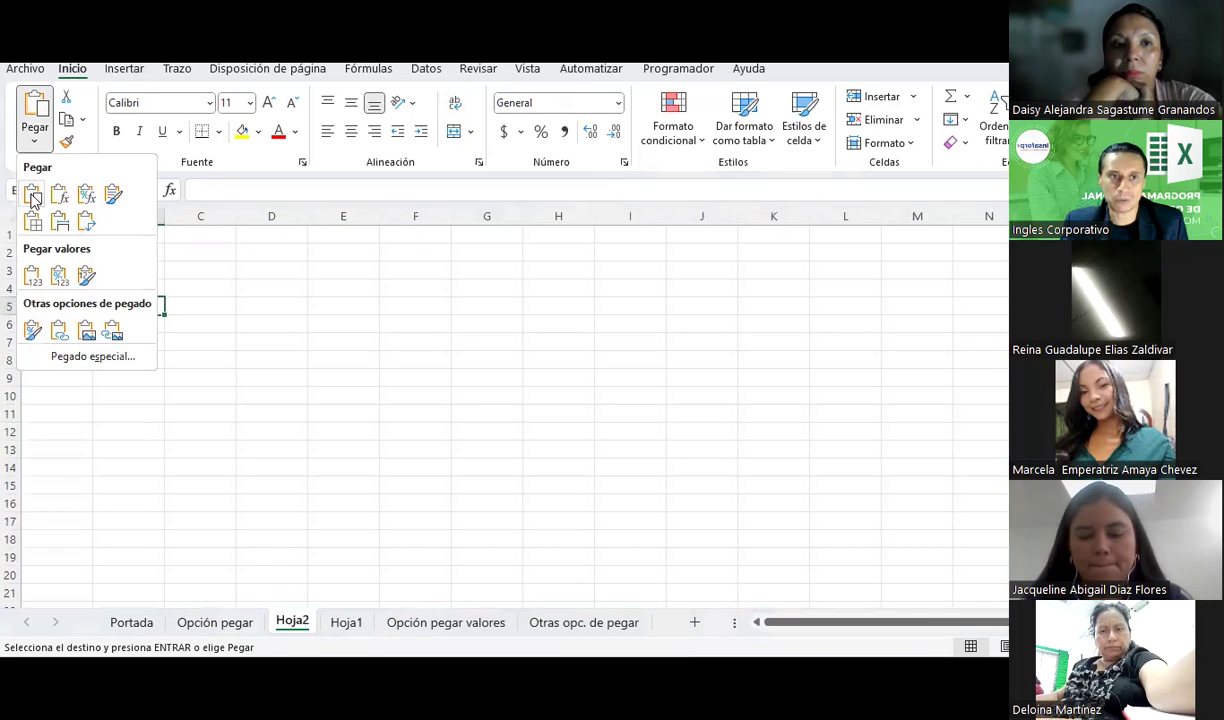
left_click(33, 115)
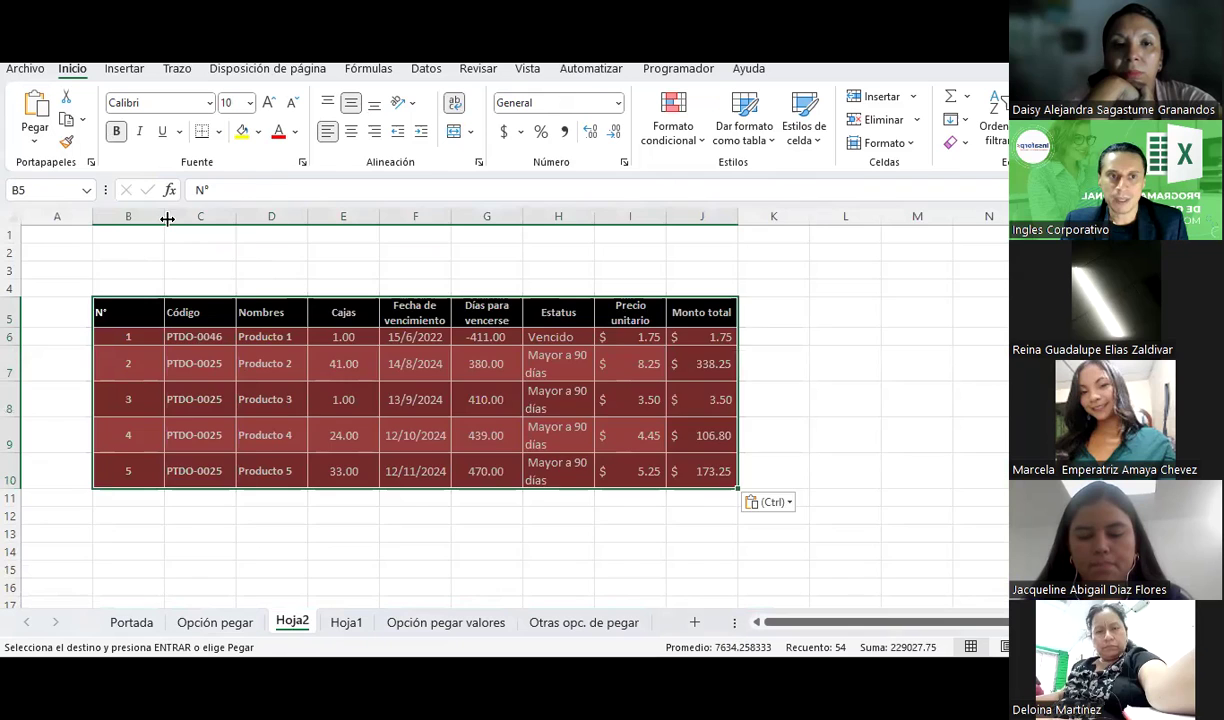
double_click(164, 217)
Clear Monto total in J7:J10 and copy product rows 7–10 including the N° column.
left_click_drag(670, 365, 659, 469)
key("Delete")
left_click(153, 368)
left_click_drag(153, 368, 664, 470)
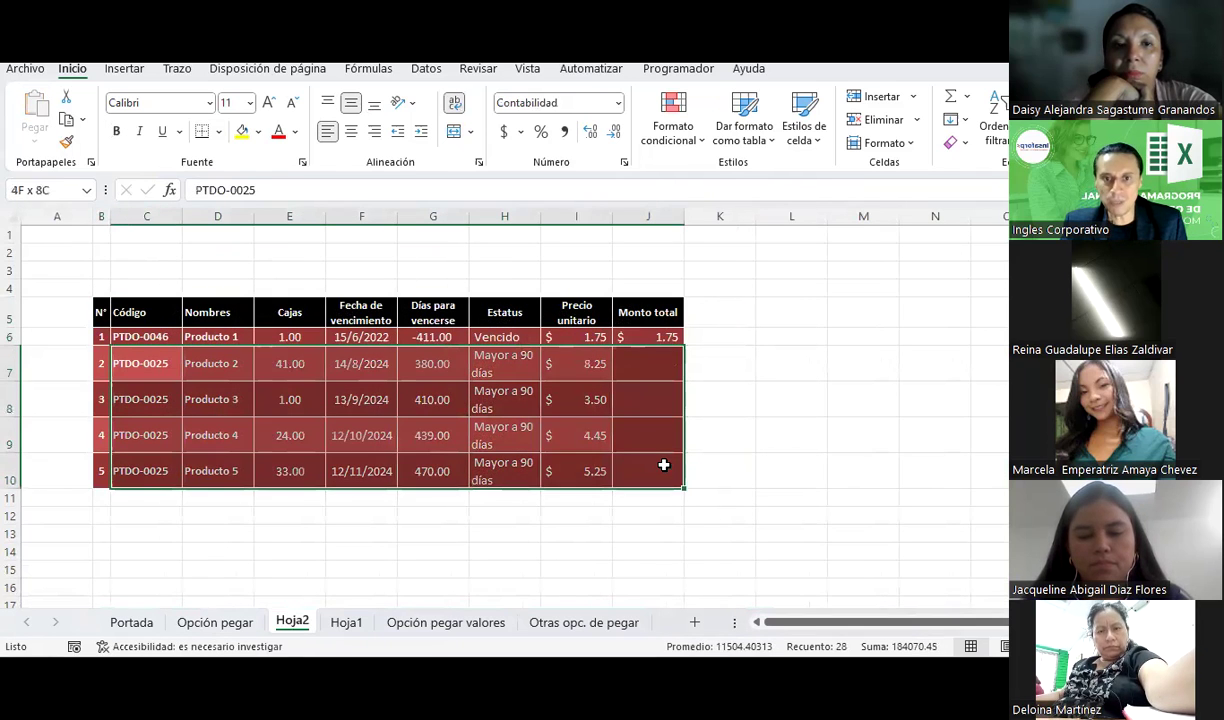
key("ctrl+c")
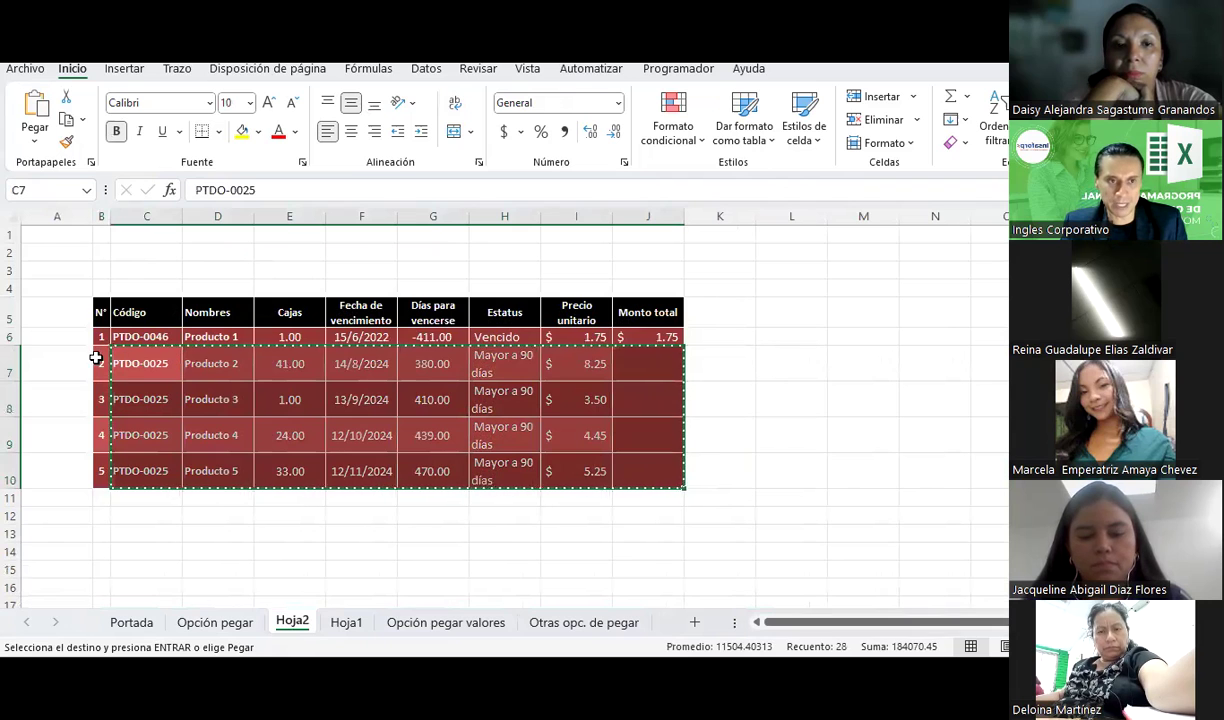
left_click_drag(94, 358, 658, 469)
key("ctrl+c")
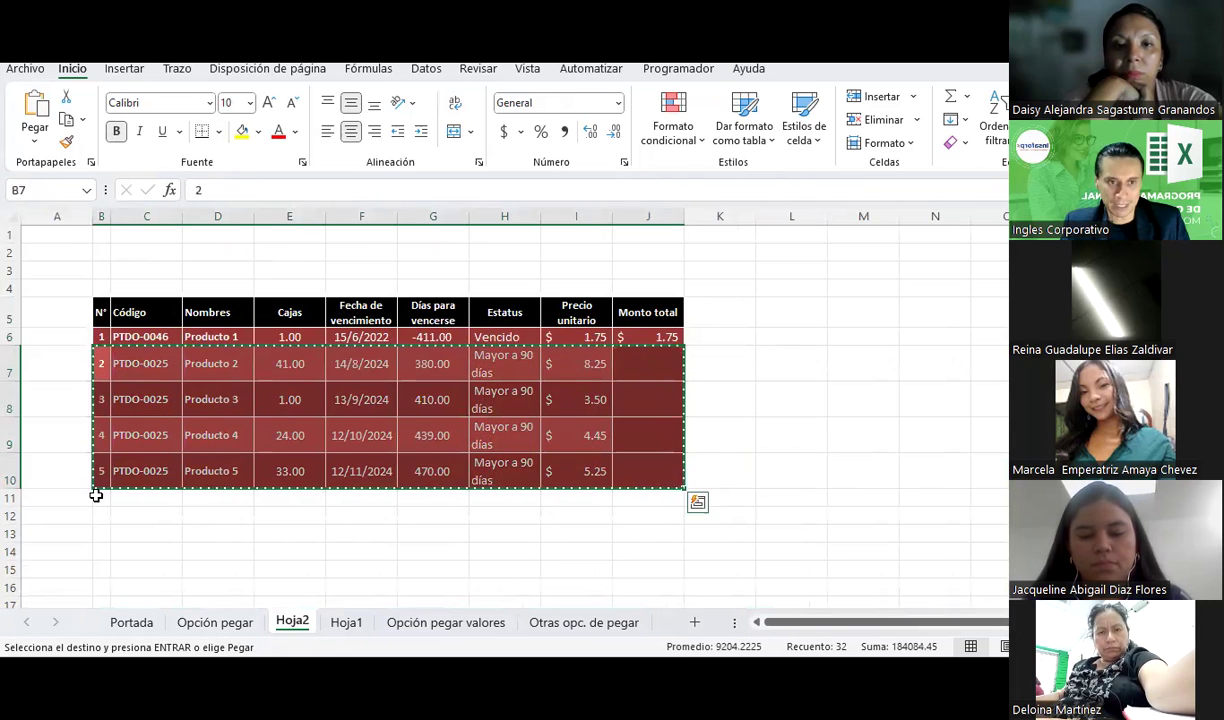
Paste the product rows repeatedly at rows 11, 15, 19, 23, 27 and 31.
left_click(97, 493)
key("ctrl+v")
scroll(96, 492, "down", 2)
left_click(98, 483)
key("ctrl+v")
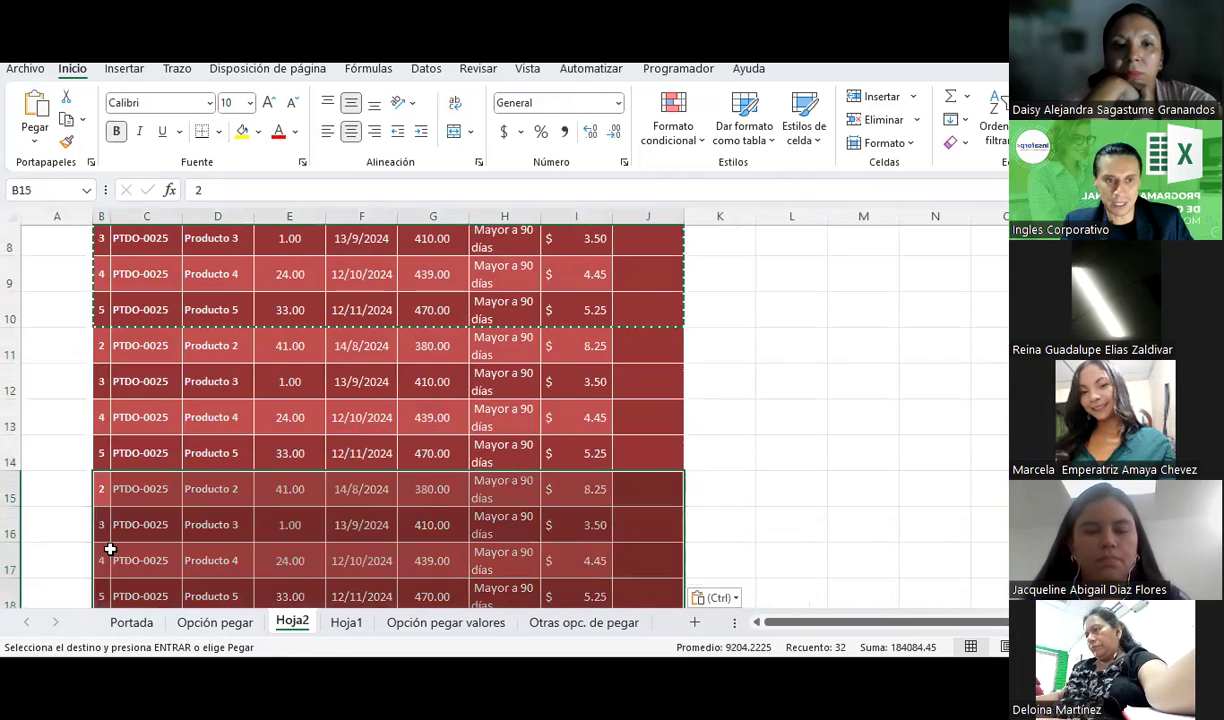
scroll(101, 502, "down", 2)
left_click(101, 466)
key("ctrl+v")
scroll(112, 500, "down", 2)
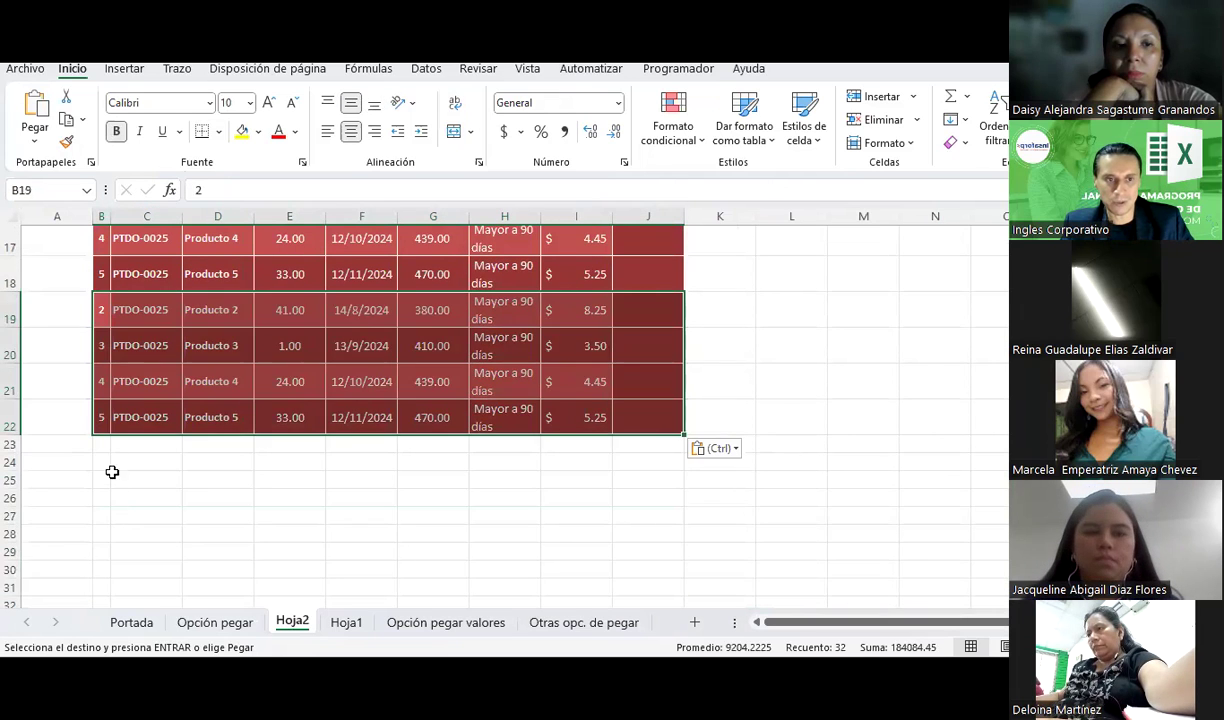
left_click(98, 443)
key("ctrl+v")
scroll(100, 438, "down", 2)
left_click(103, 432)
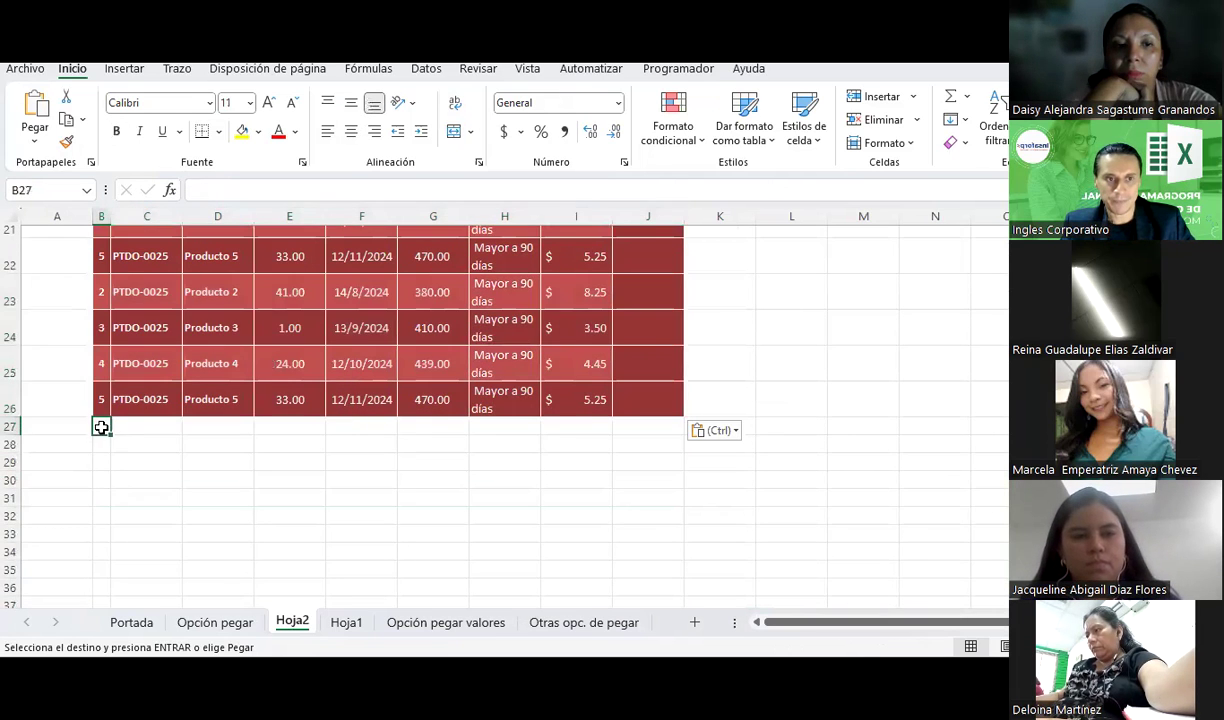
key("ctrl+v")
scroll(106, 450, "down", 2)
left_click(104, 463)
key("ctrl+v")
Fill the J6 Monto total formula =I6*E6 down through row 34.
scroll(557, 418, "up", 2)
scroll(570, 418, "up", 3)
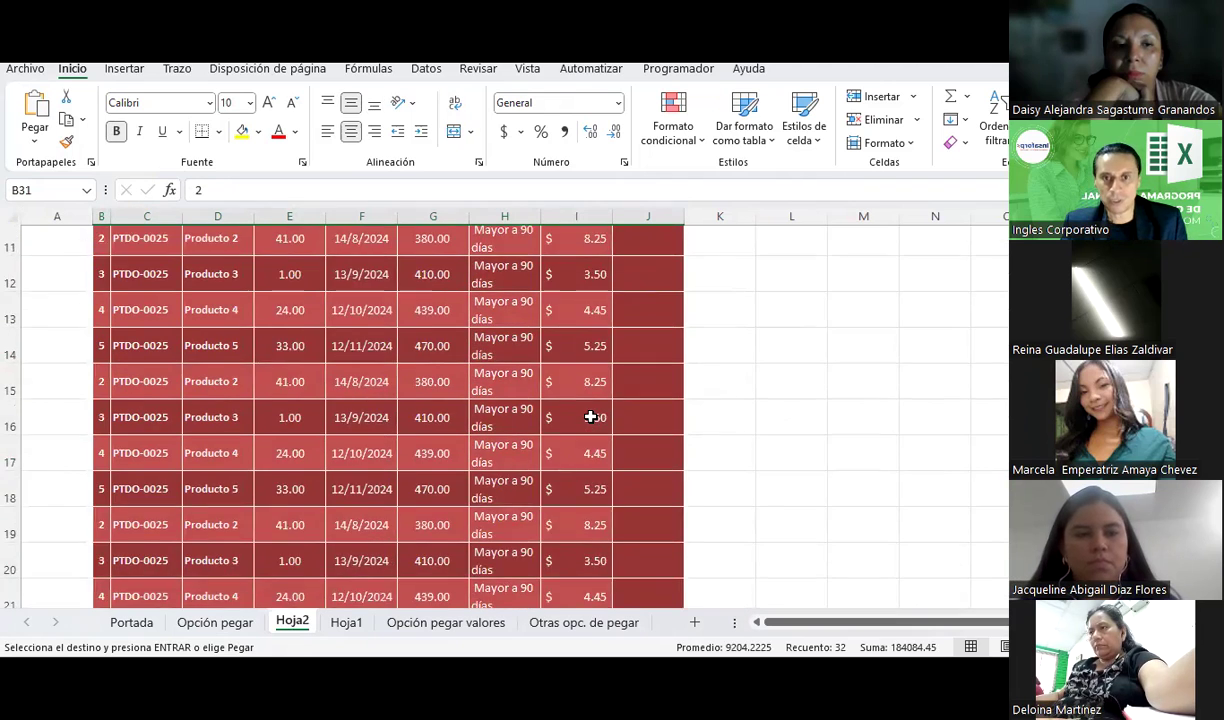
scroll(590, 416, "up", 3)
left_click(669, 337)
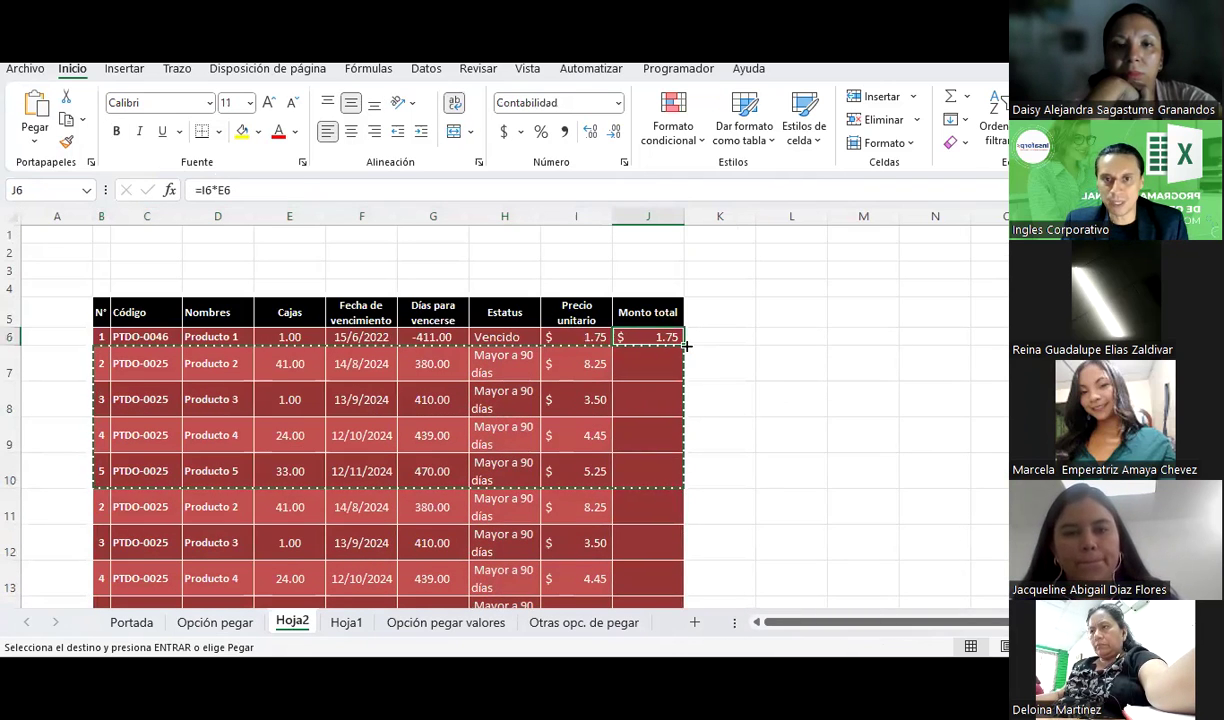
double_click(684, 345)
scroll(717, 384, "down", 3)
scroll(717, 384, "down", 2)
scroll(717, 384, "down", 2)
scroll(716, 384, "down", 1)
scroll(716, 384, "down", 1)
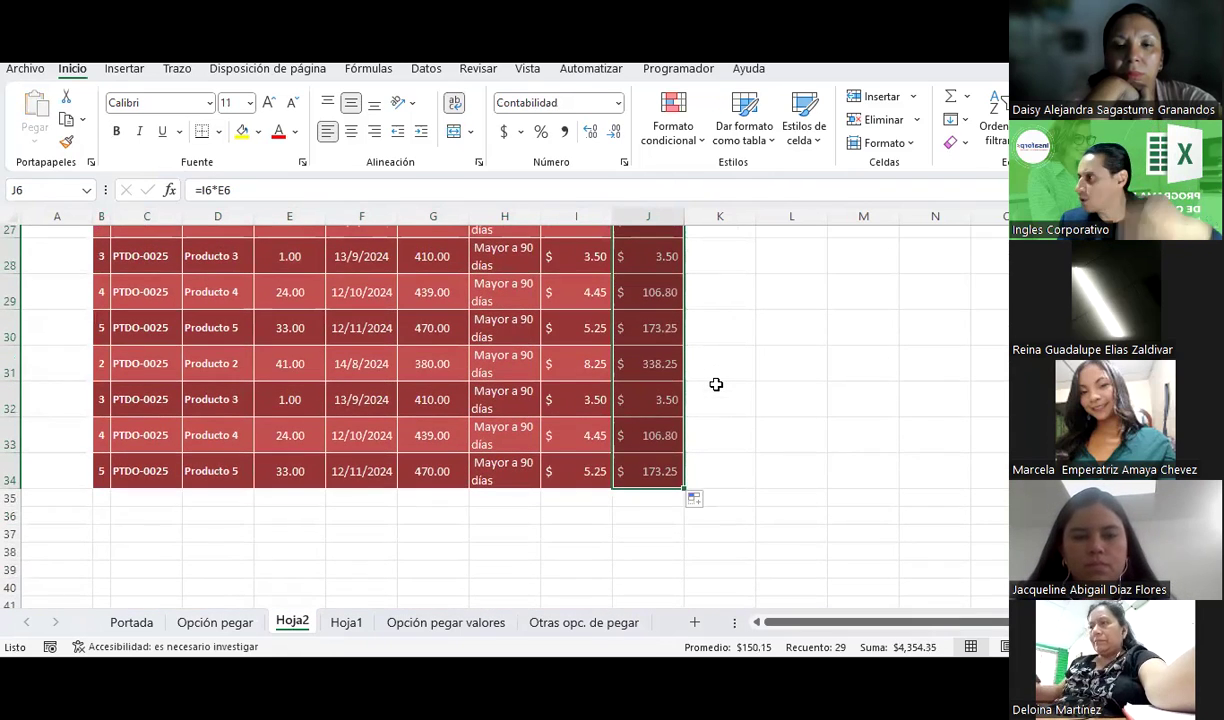
scroll(716, 384, "up", 2)
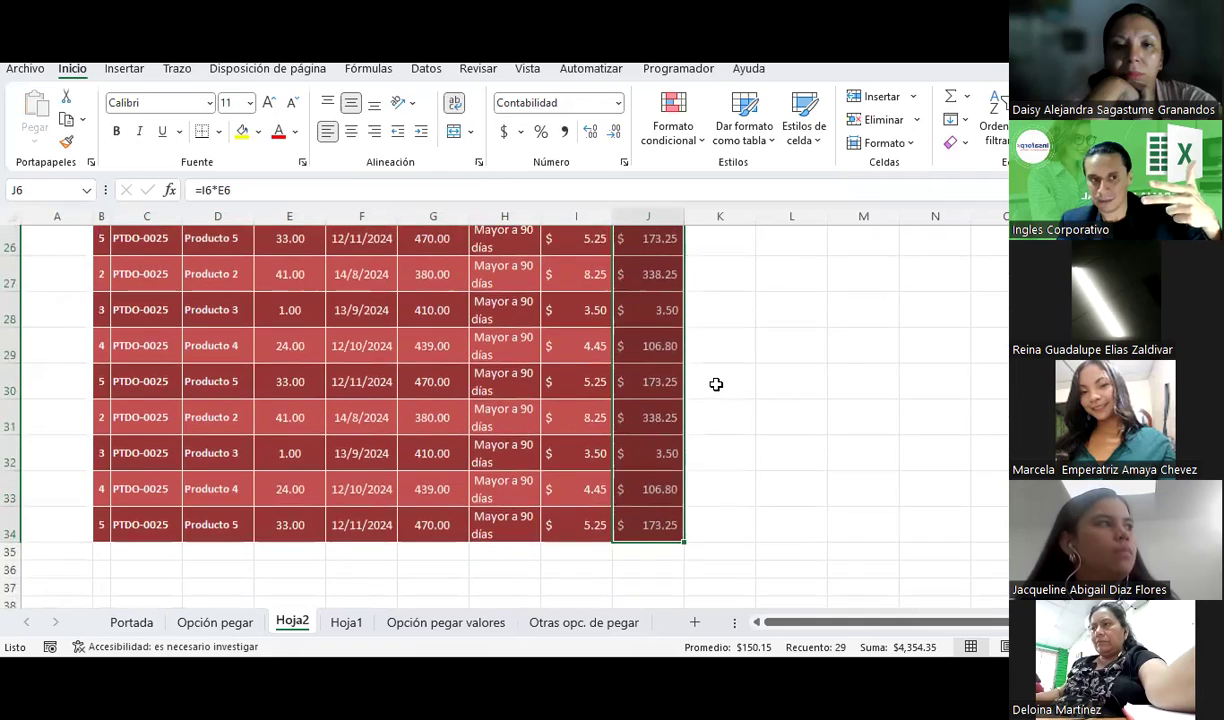
scroll(716, 384, "up", 2)
scroll(600, 430, "up", 2)
Return to the Opción pegar sheet and select an empty cell below the table.
left_click(200, 630)
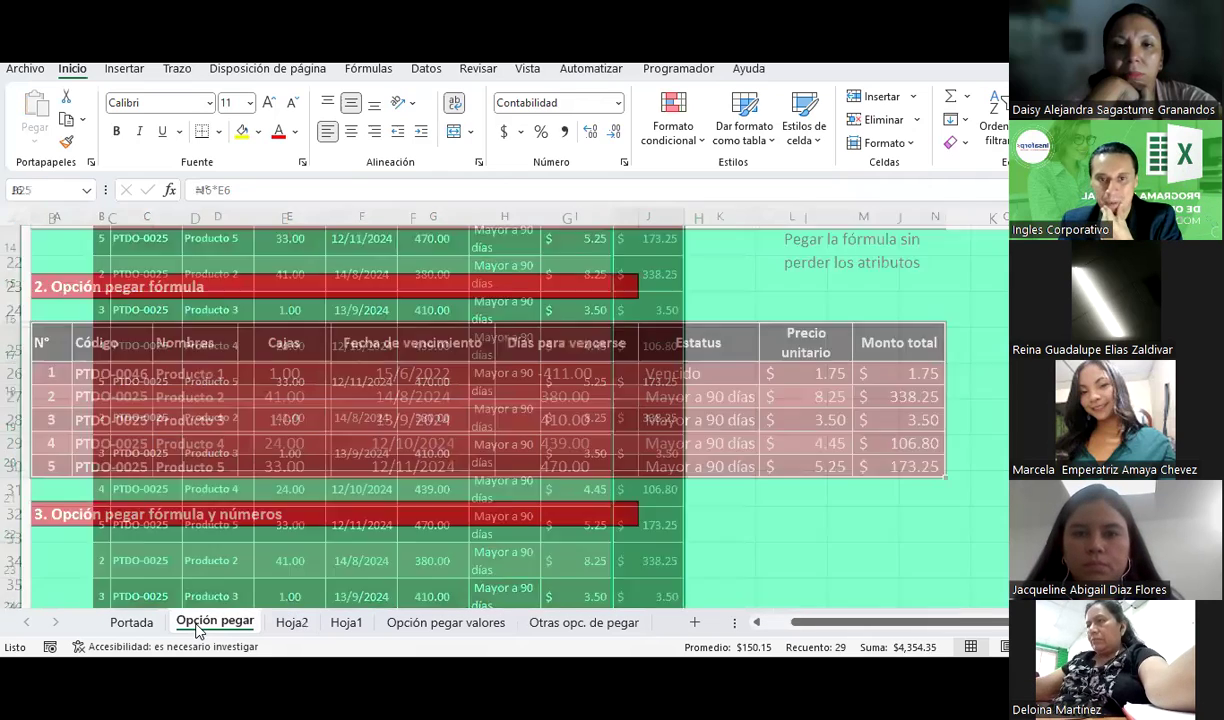
left_click(764, 536)
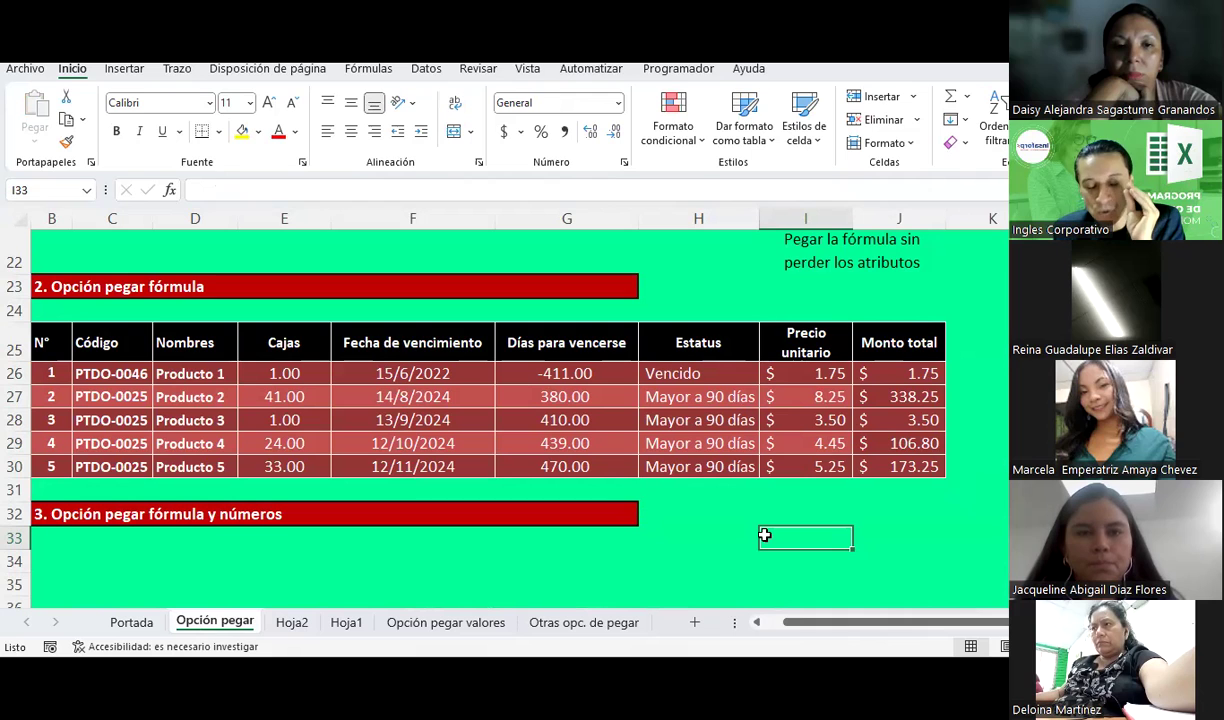
left_click_drag(847, 622, 843, 622)
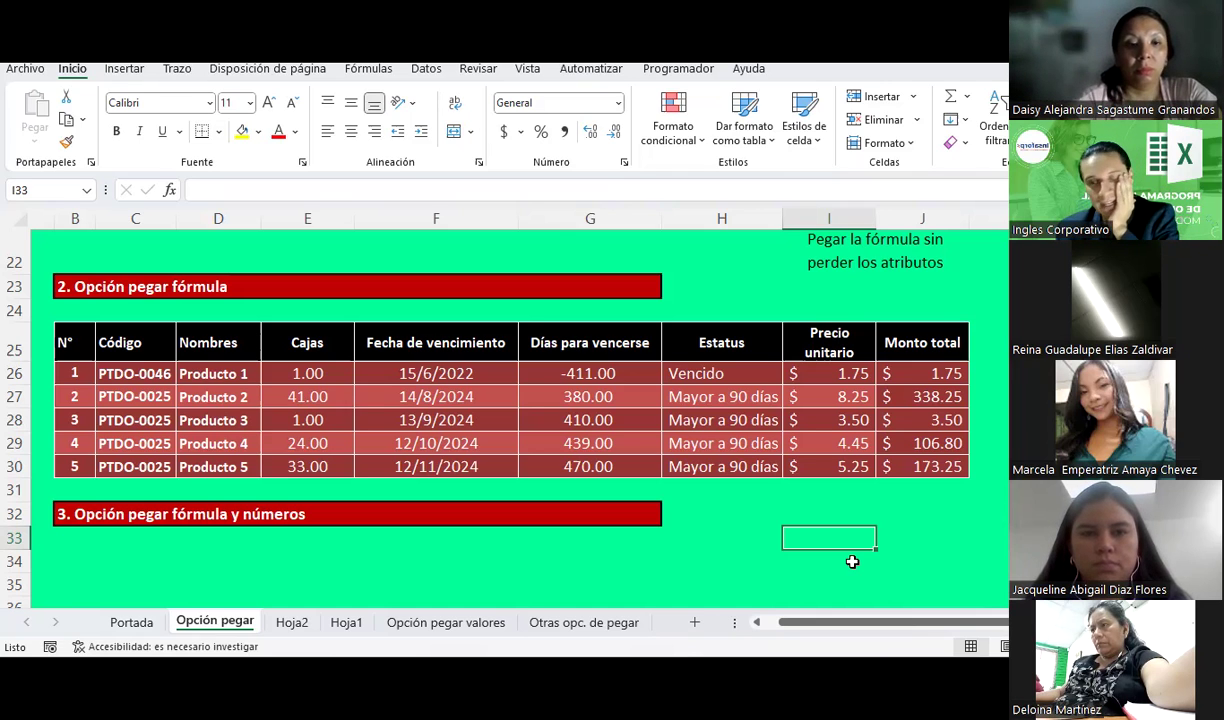
left_click(1090, 466)
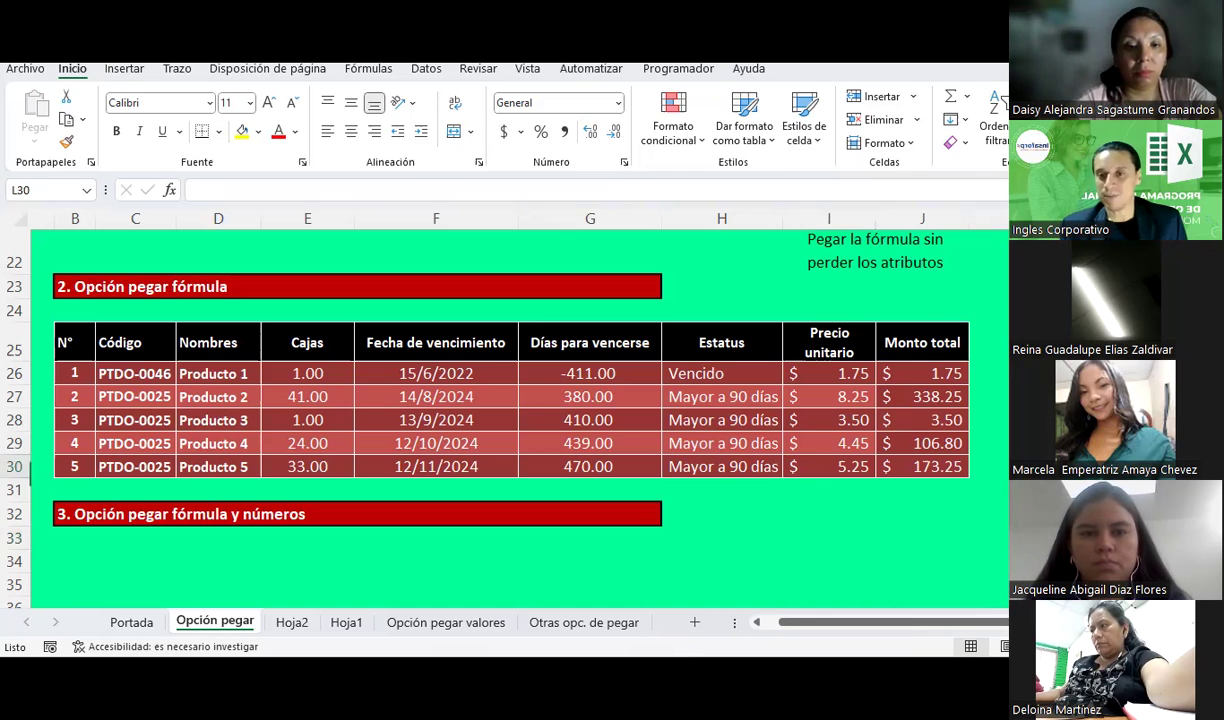
left_click(921, 370)
left_click(852, 373)
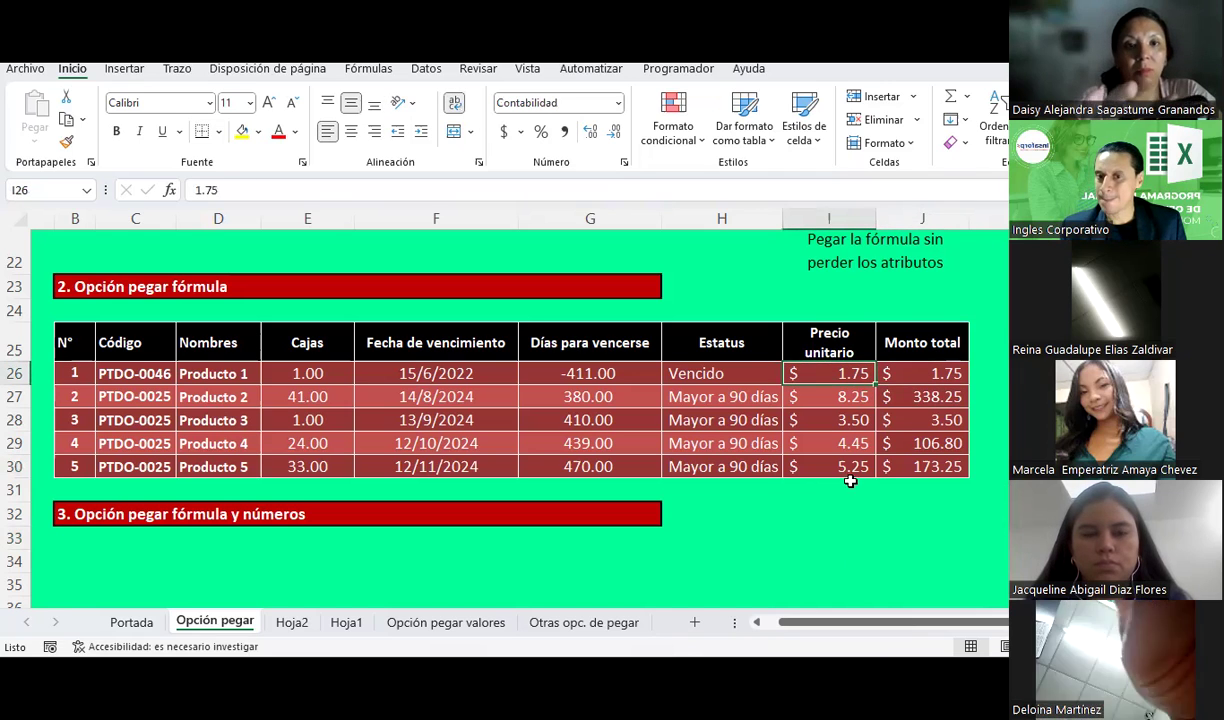
left_click(941, 374)
left_click(854, 398)
left_click(852, 373)
left_click(852, 397)
left_click(852, 420)
left_click(852, 466)
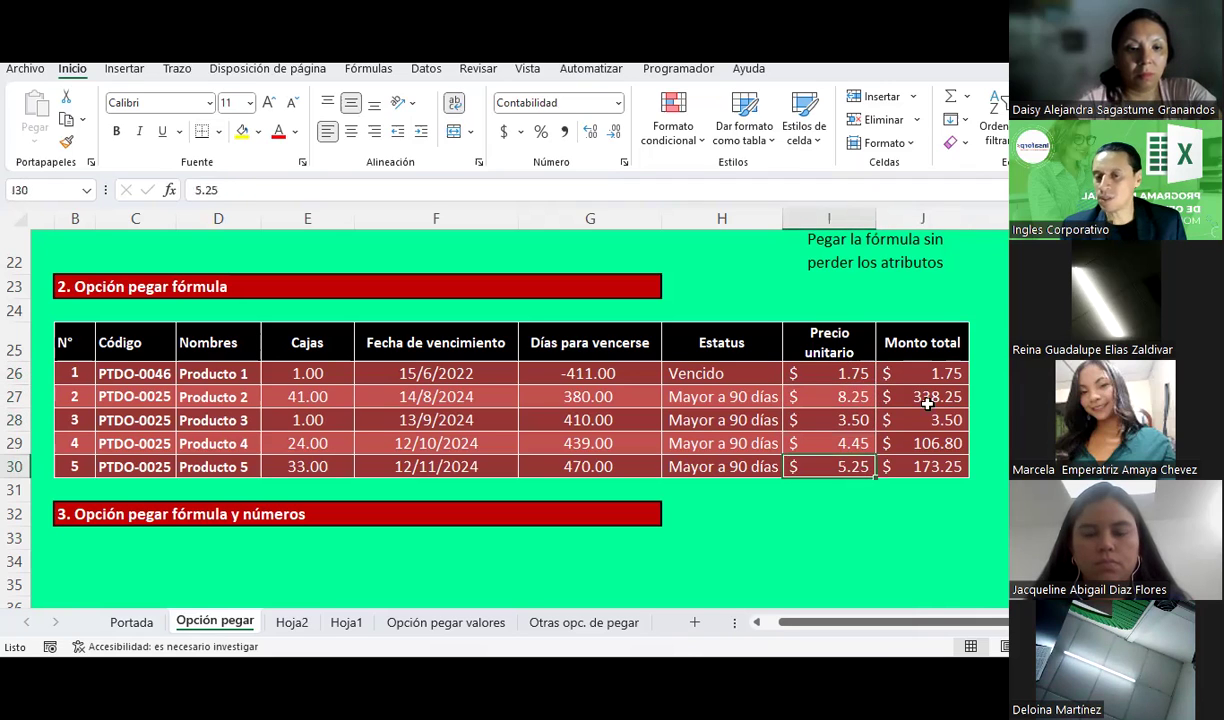
left_click(928, 400)
left_click(826, 397)
left_click(823, 420)
left_click(823, 450)
left_click(798, 373)
left_click(798, 397)
left_click(291, 399)
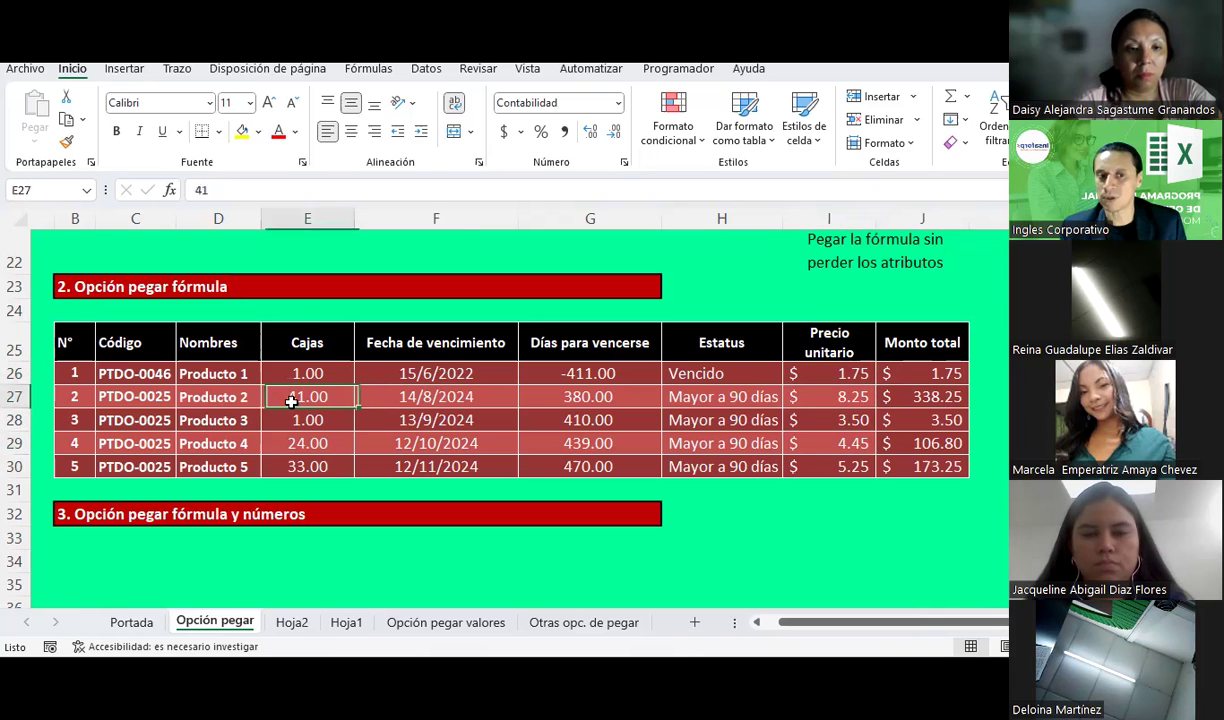
left_click(830, 397)
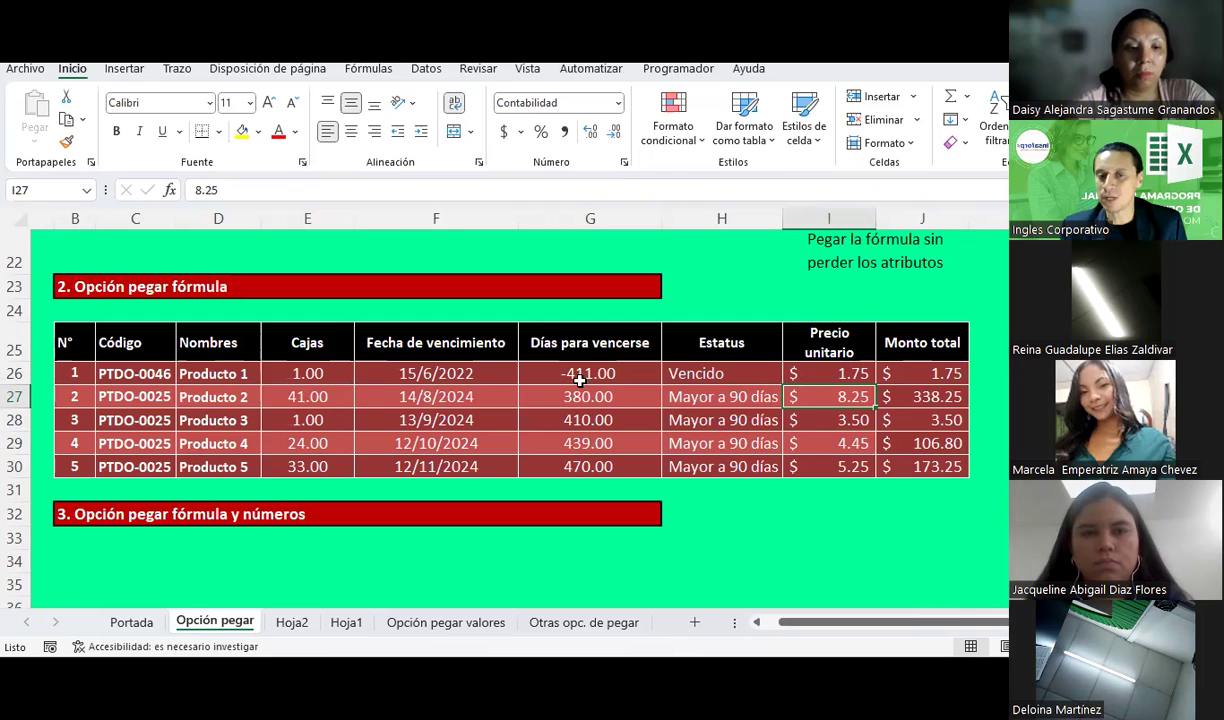
left_click(330, 393)
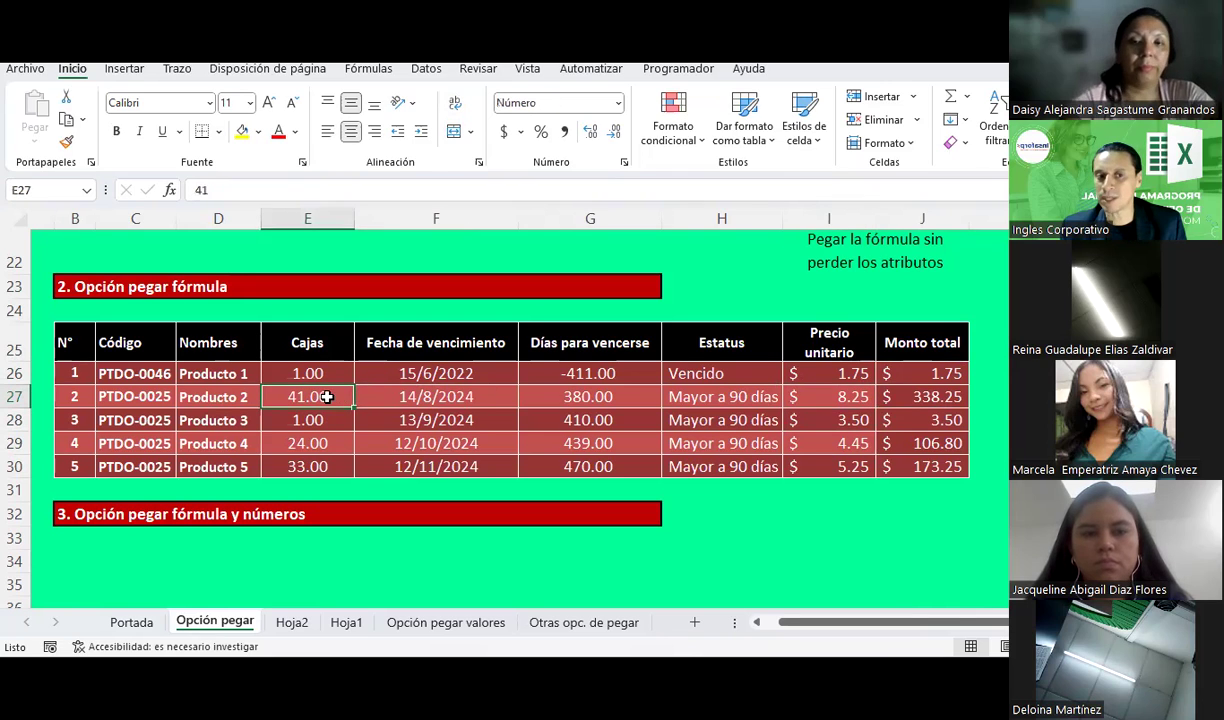
left_click(938, 396)
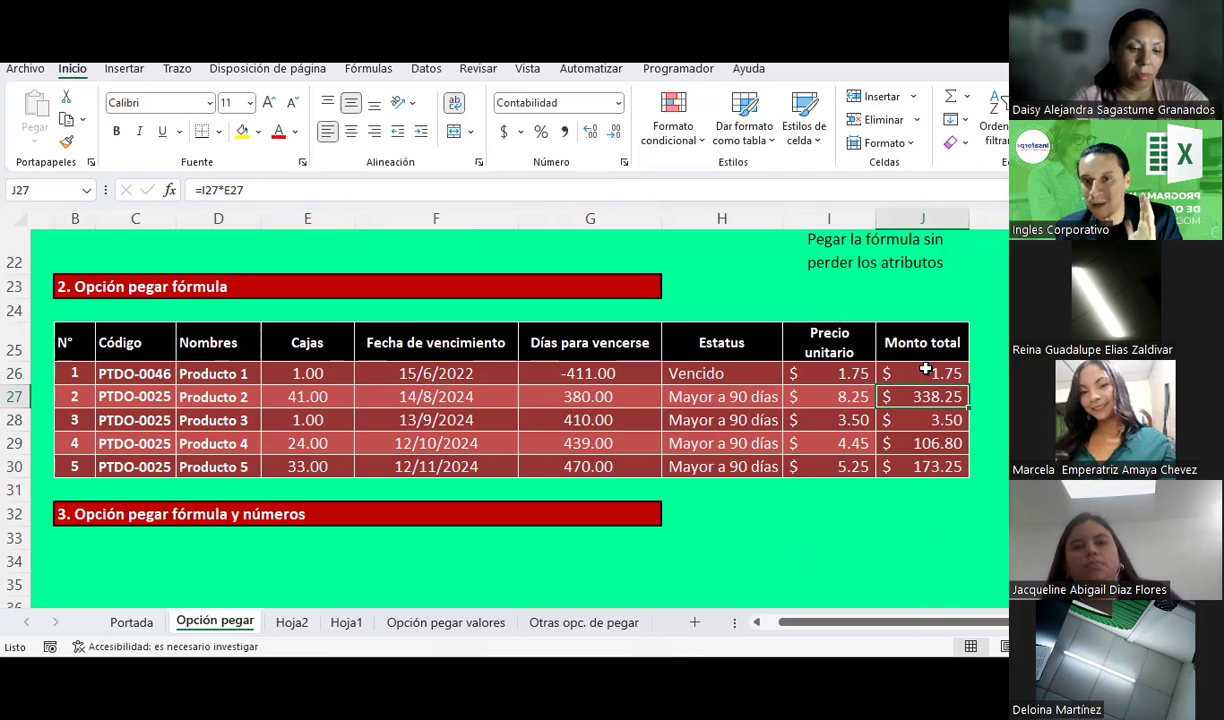
left_click_drag(926, 373, 920, 466)
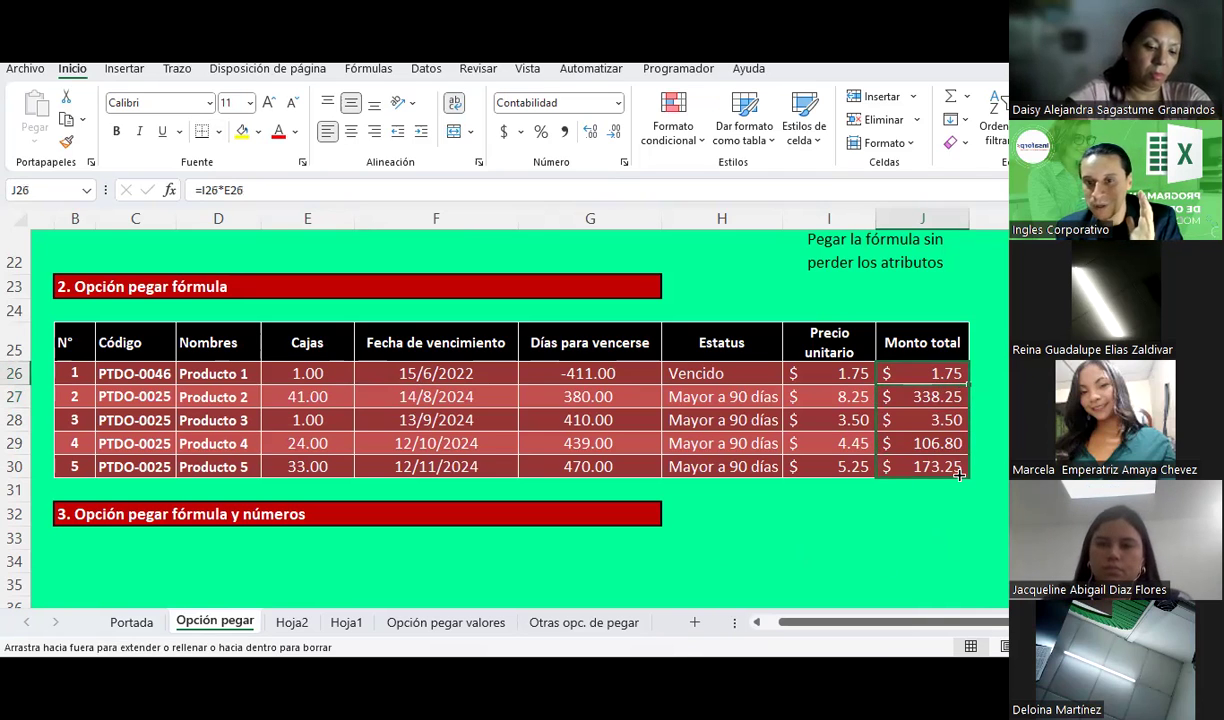
left_click(877, 522)
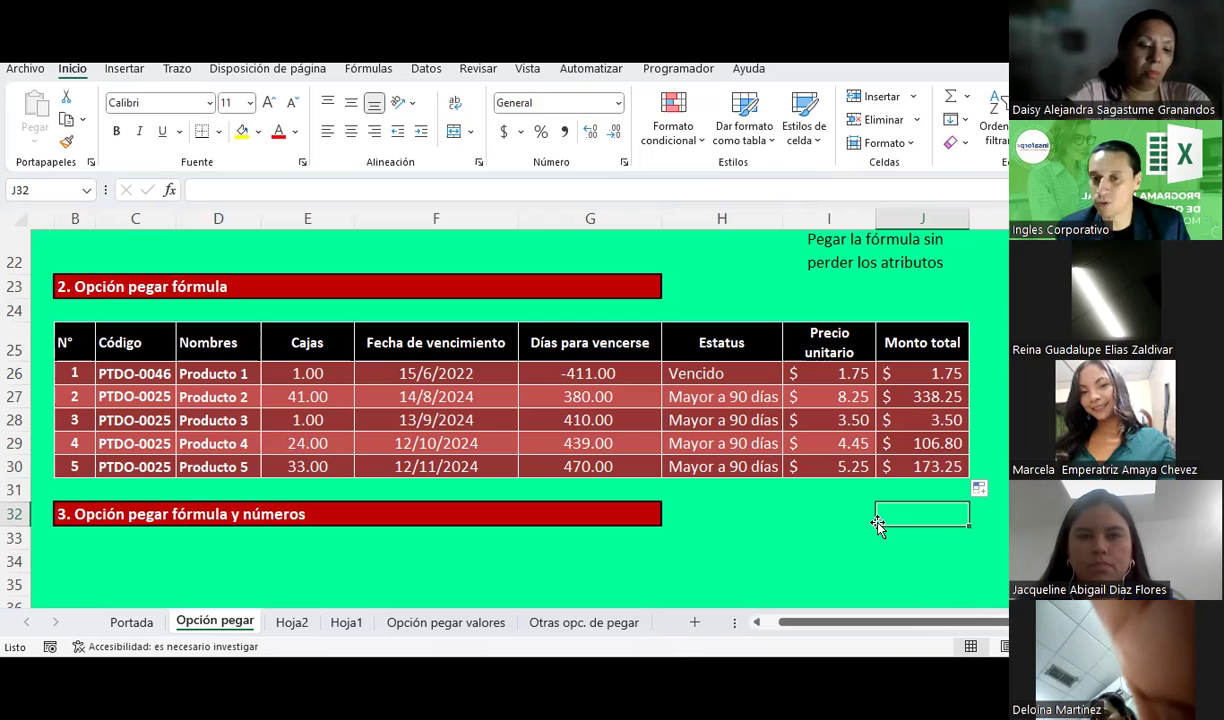
left_click(988, 443)
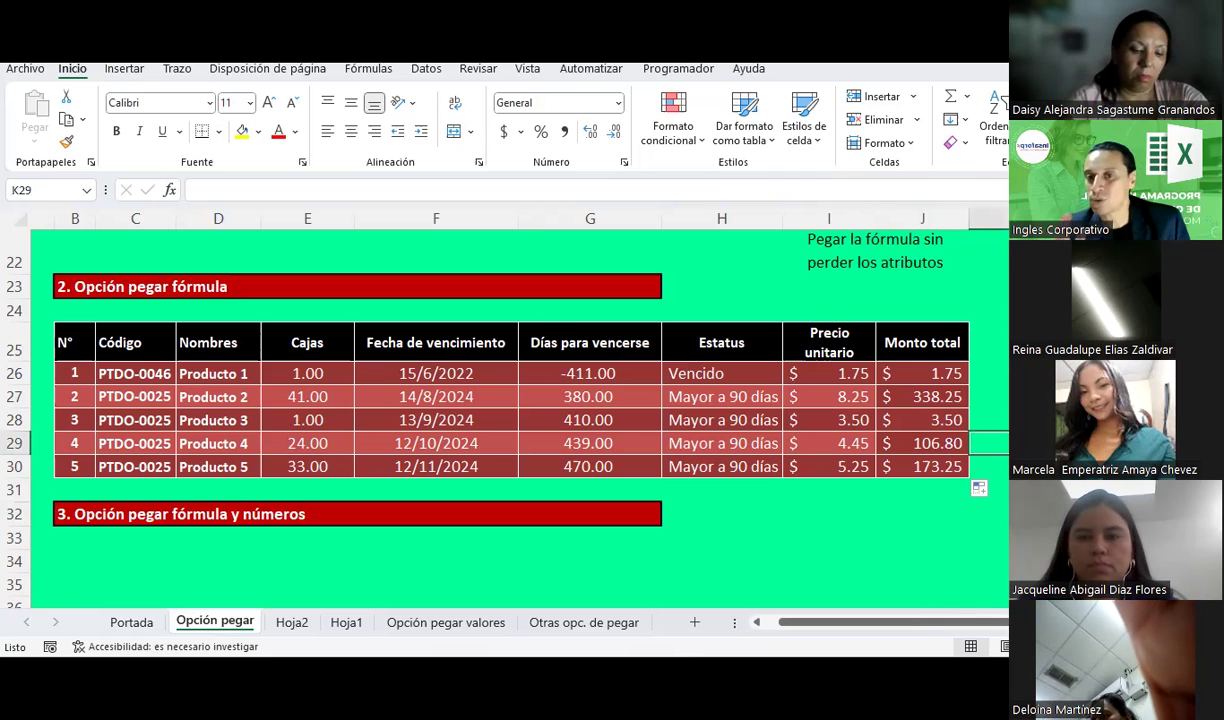
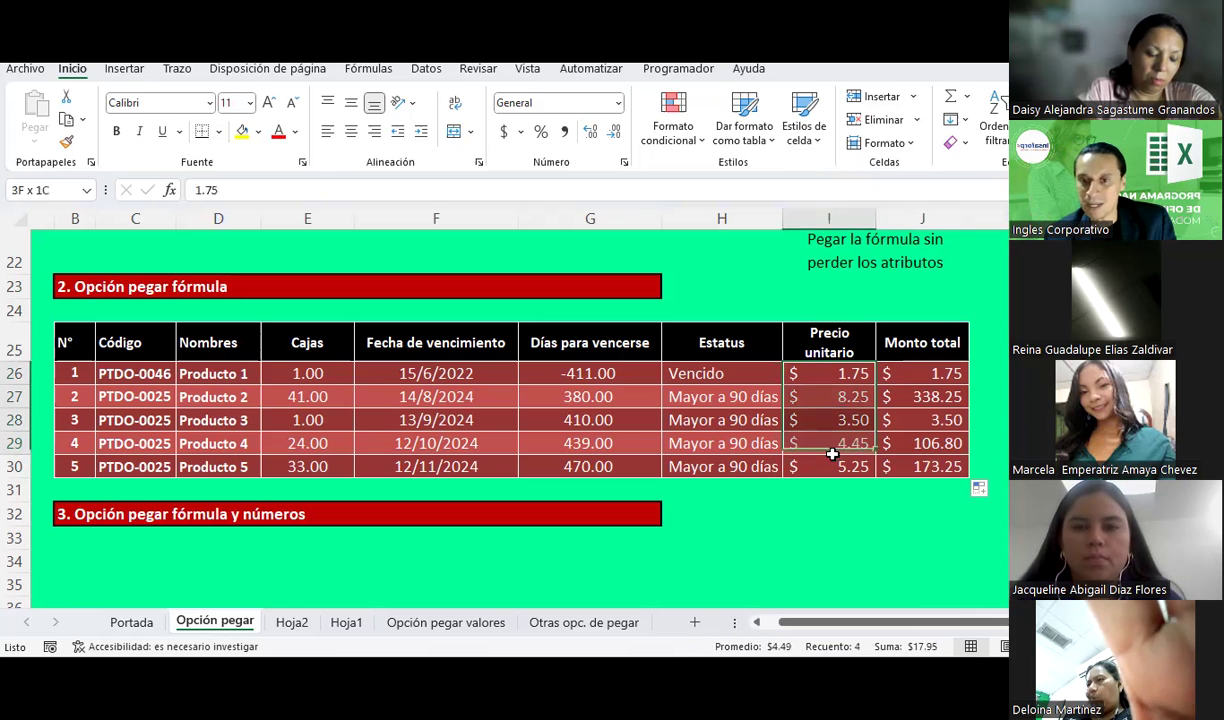
Copy the Precio unitario formatting from I26:I30 onto J26:J30 and clear those Monto total values.
left_click_drag(836, 370, 830, 466)
left_click(62, 142)
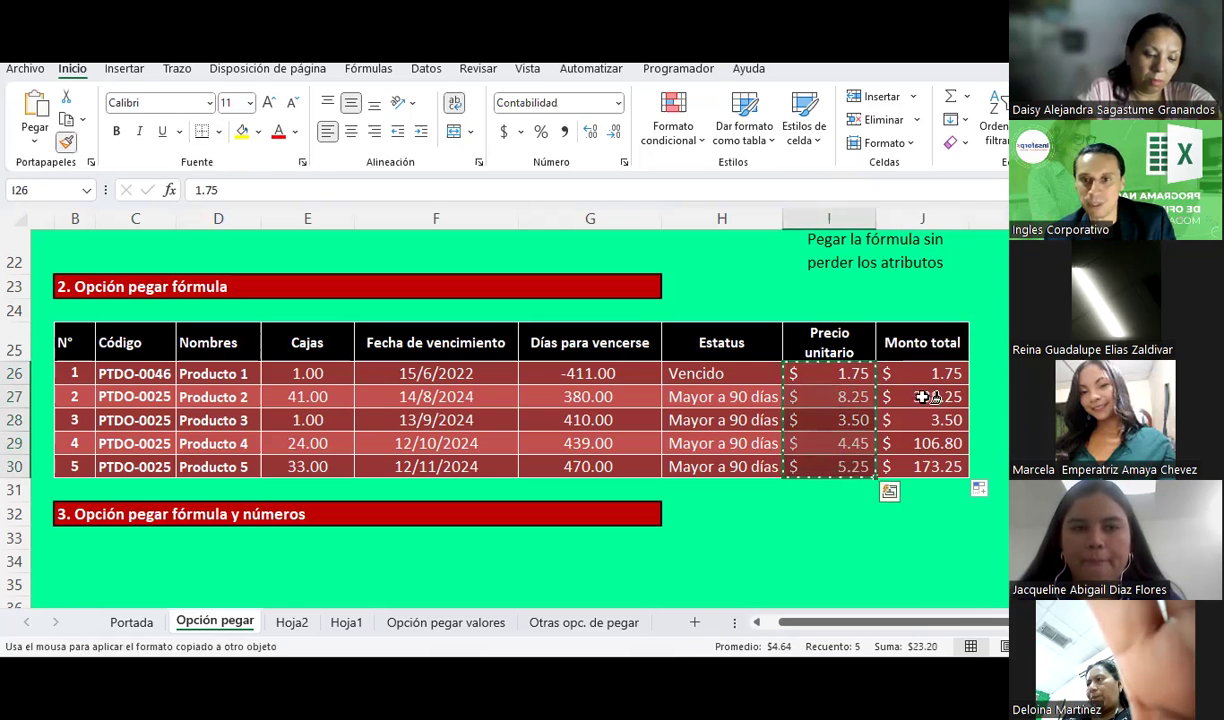
left_click(938, 370)
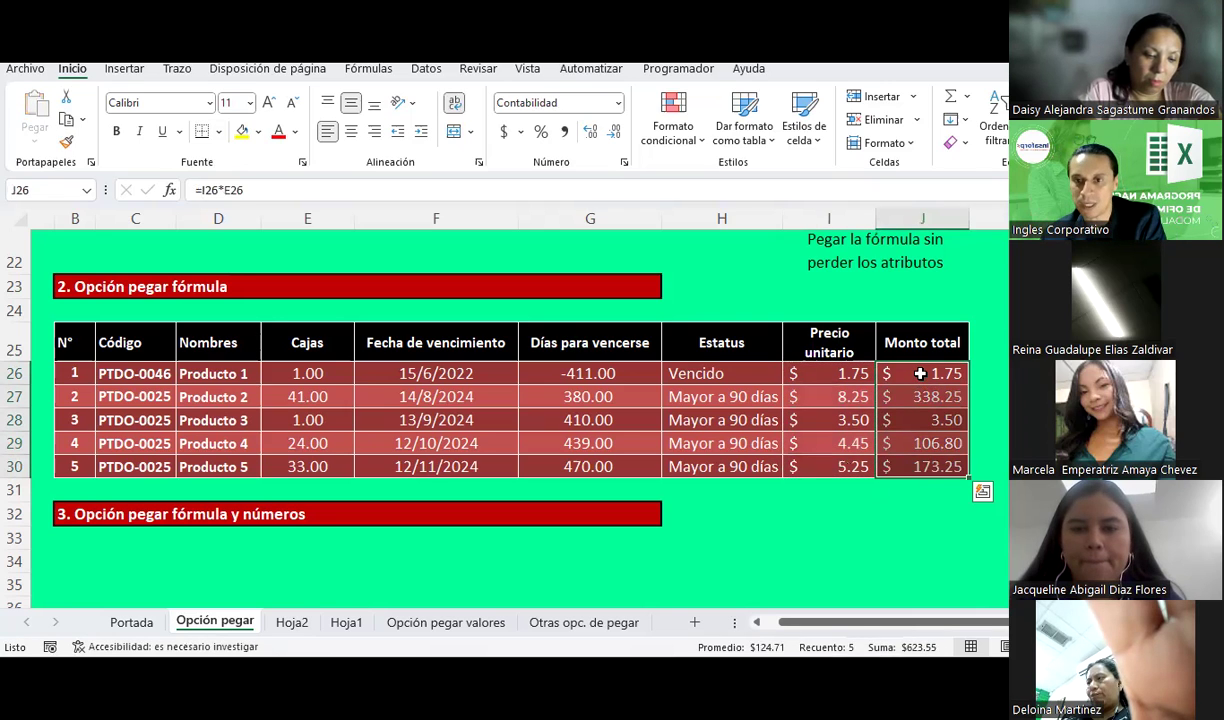
key("Delete")
left_click(926, 368)
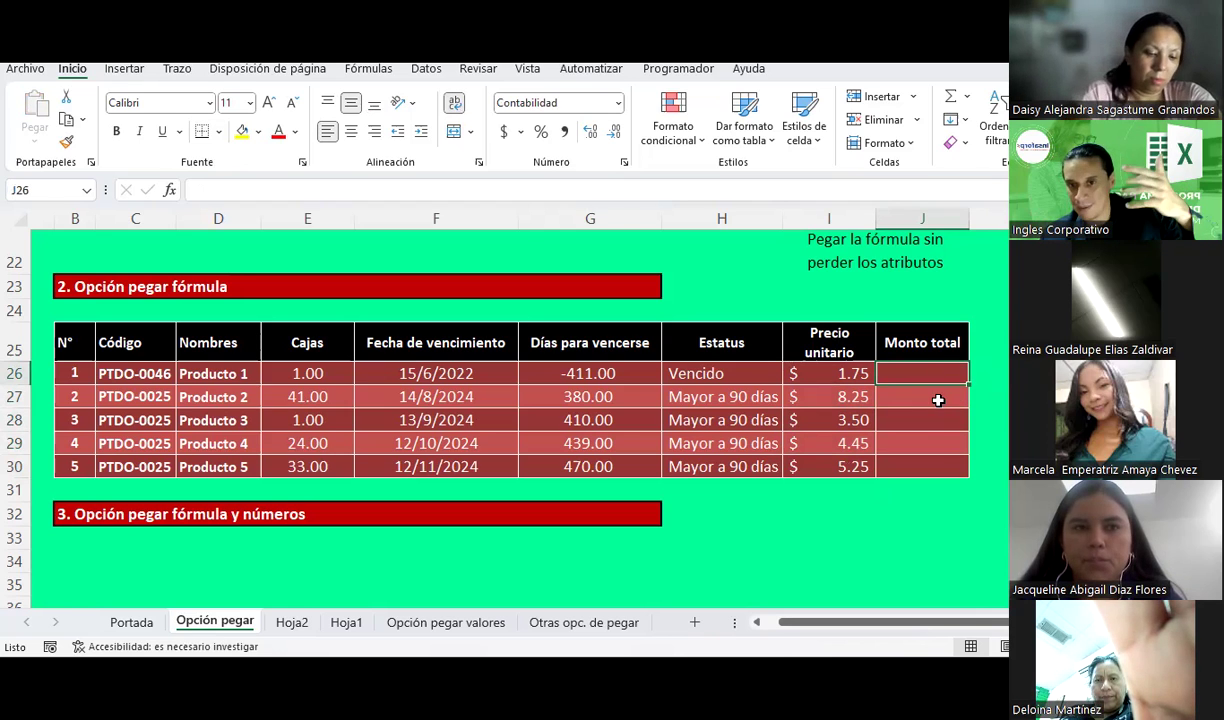
Enter the formula =I26*E26 in J26 so Producto 1's total shows $ 1.75.
left_click_drag(937, 398, 916, 468)
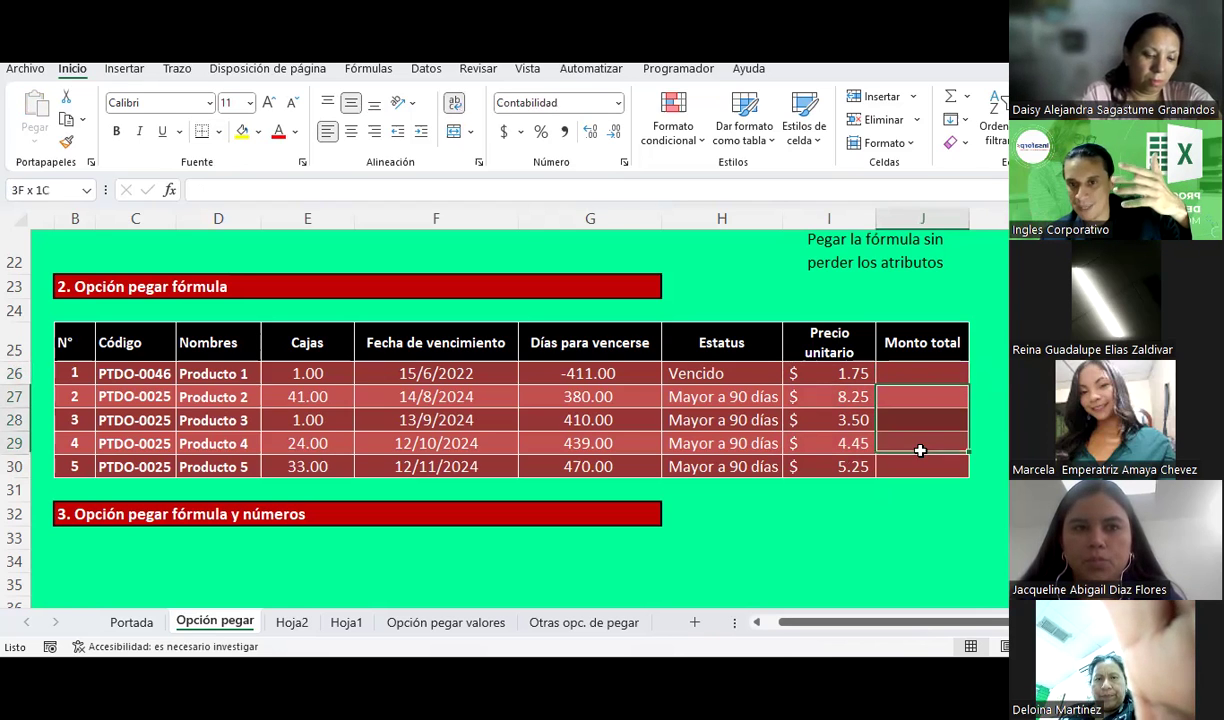
left_click(911, 371)
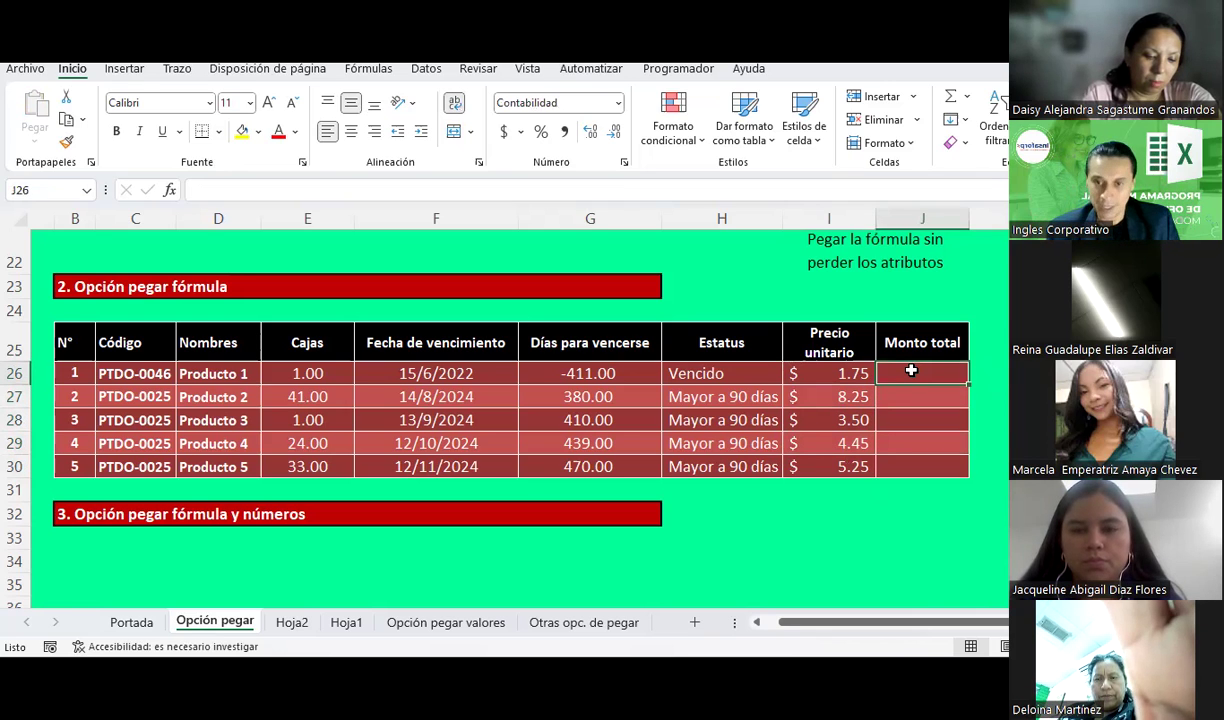
type("=")
key("Left")
type("*")
key("Left")
key("Left")
key("Left")
key("Left")
key("Left")
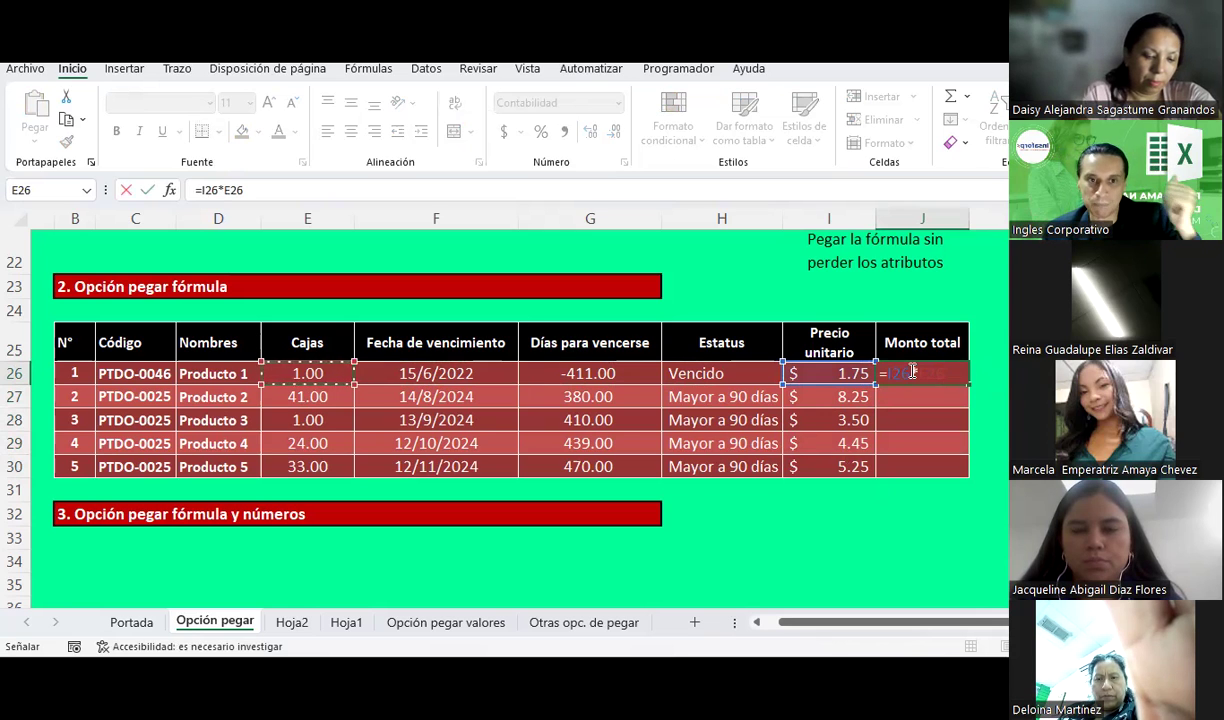
key("ctrl+Return")
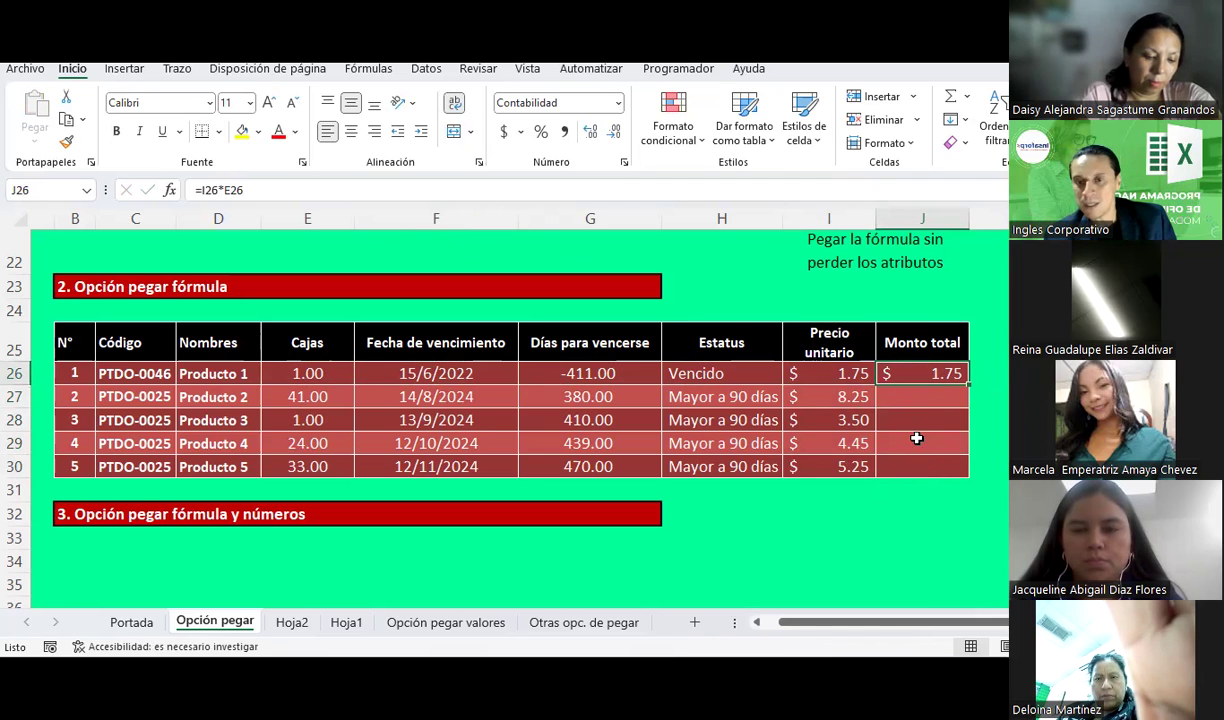
Paste J26's formula into J27:J30 as Fórmulas only and verify the J27 and J28 formulas.
left_click(66, 119)
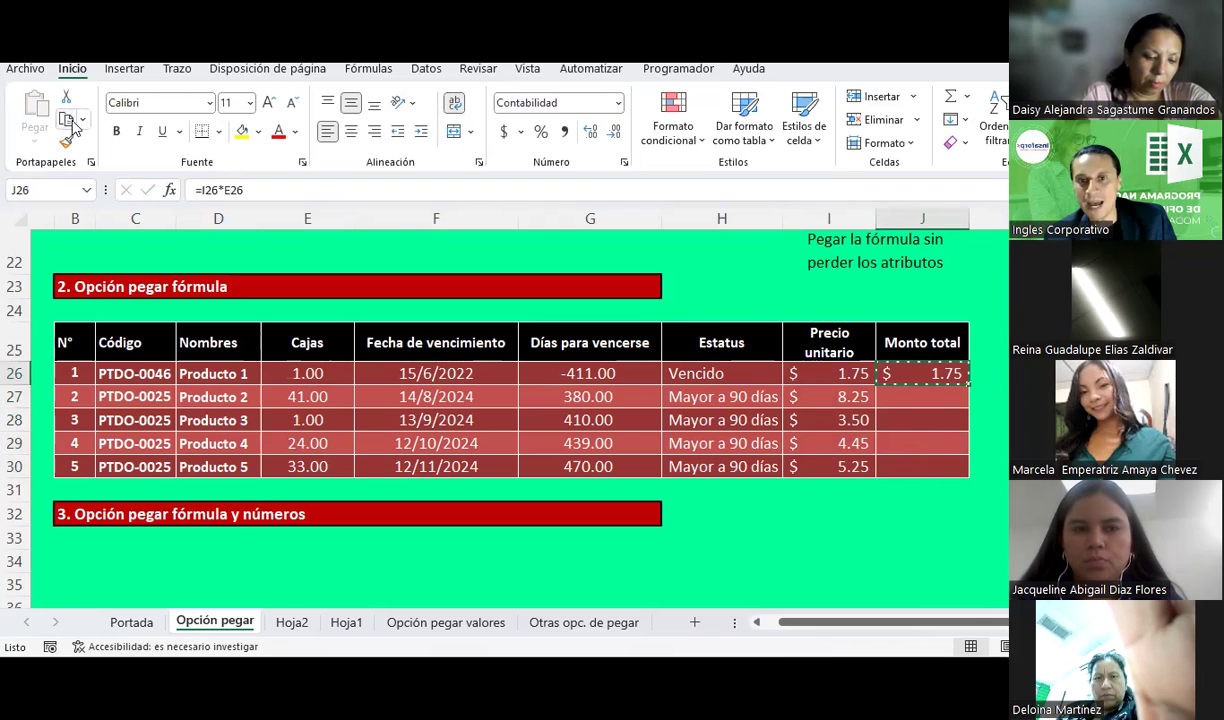
left_click_drag(918, 396, 910, 466)
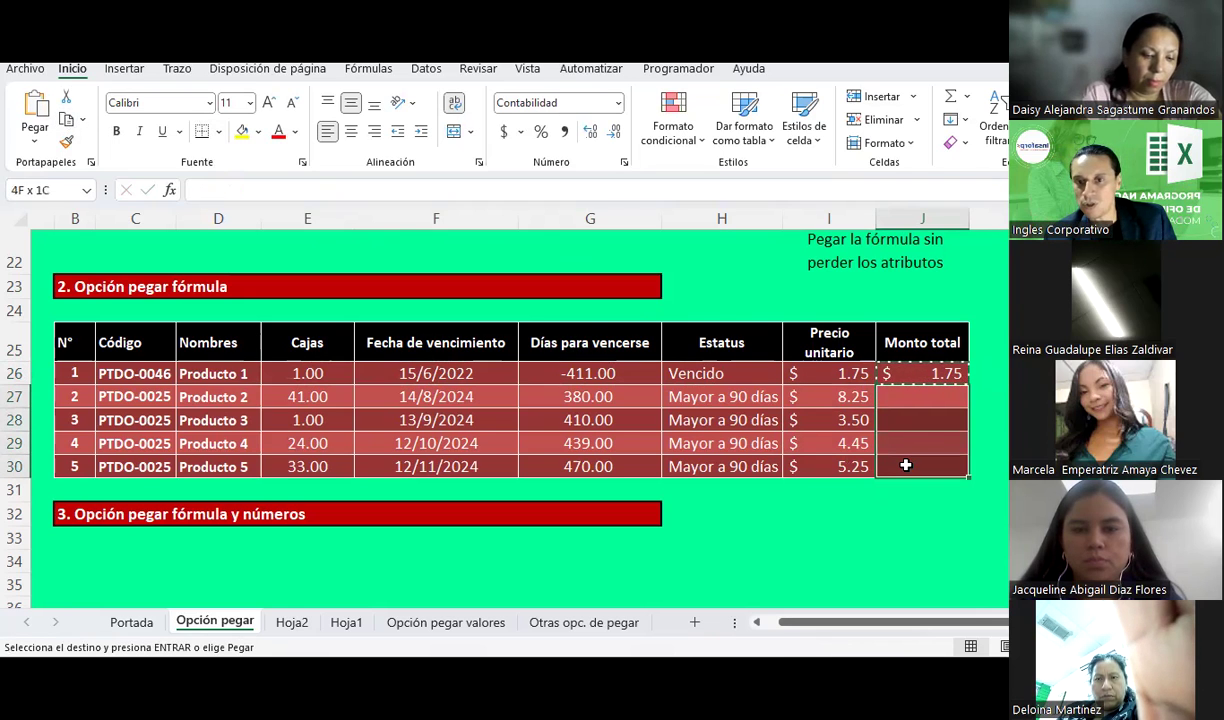
left_click(35, 135)
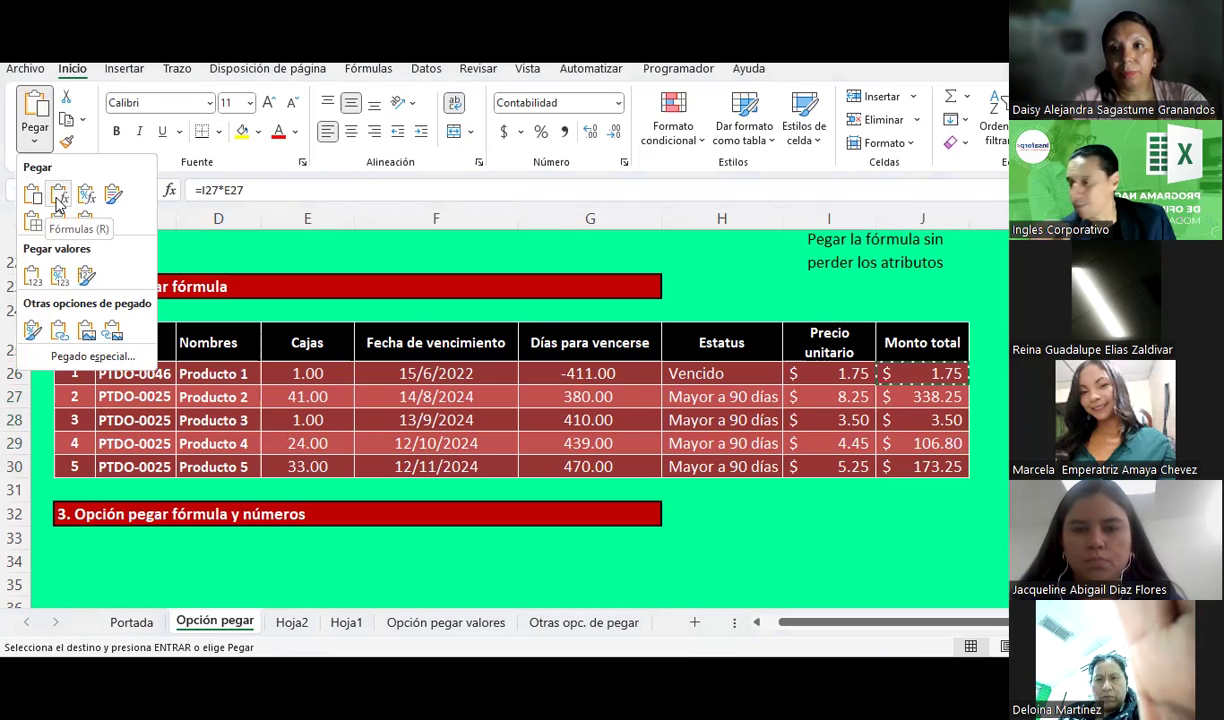
left_click(58, 204)
left_click(986, 443)
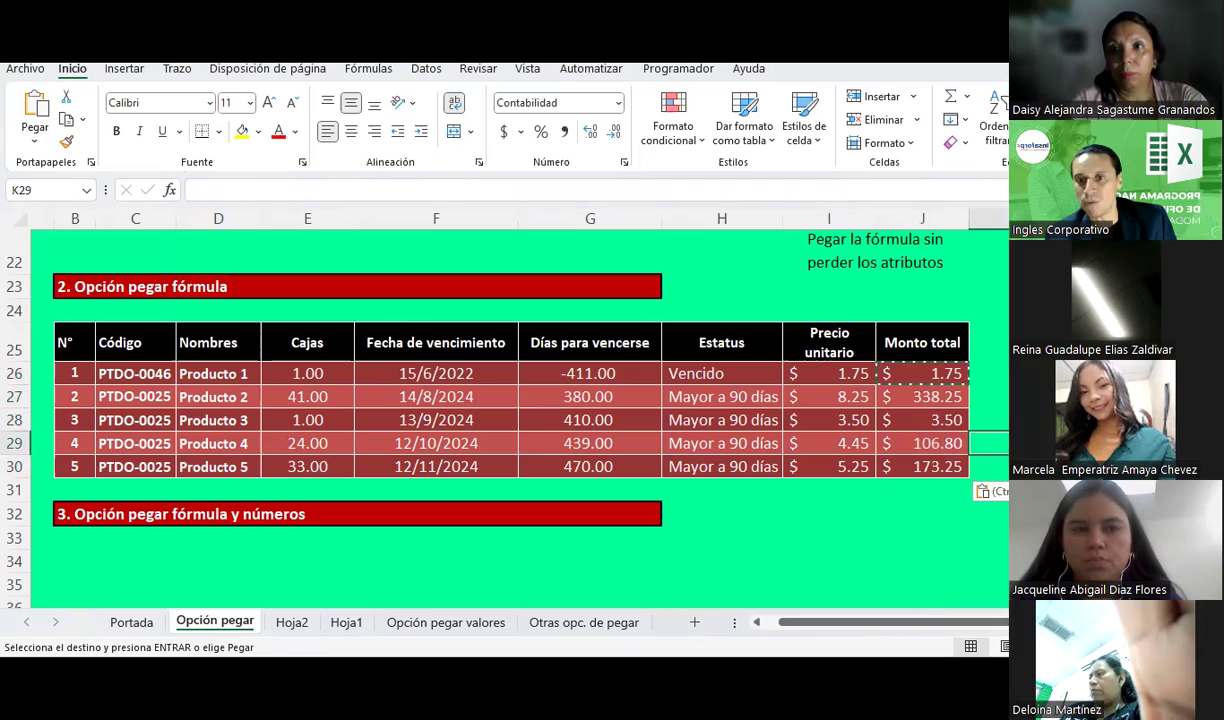
key("Escape")
left_click(940, 396)
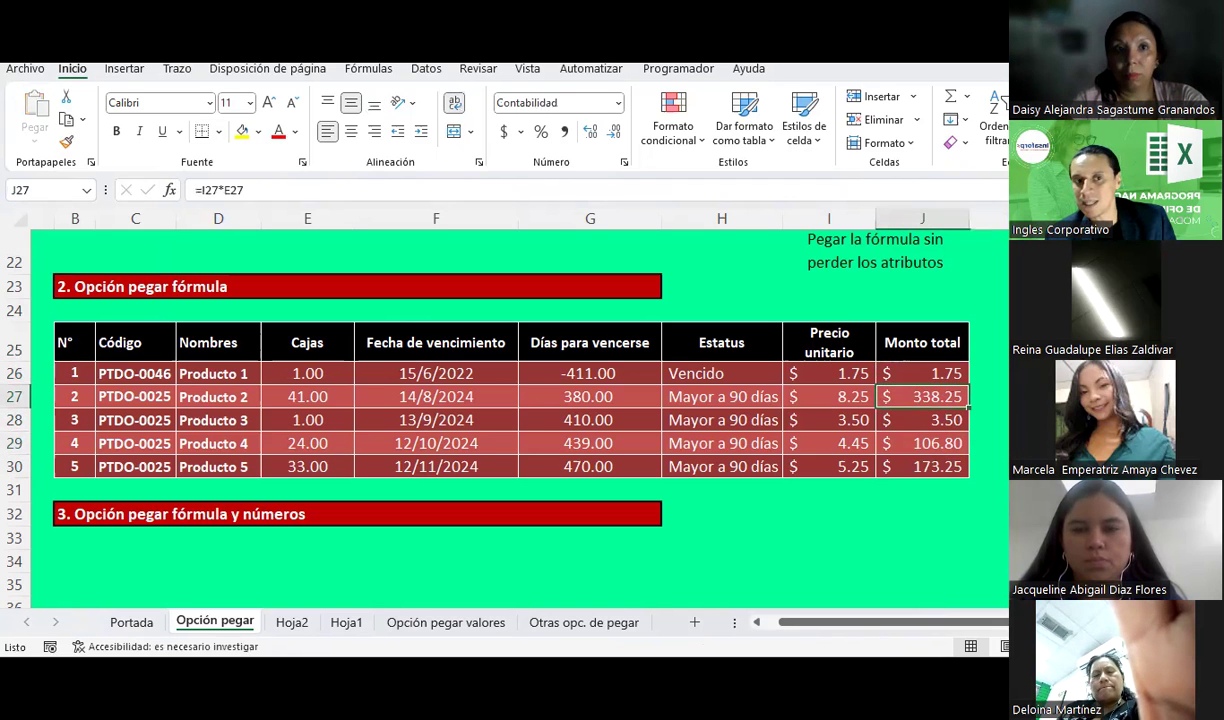
left_click(952, 420)
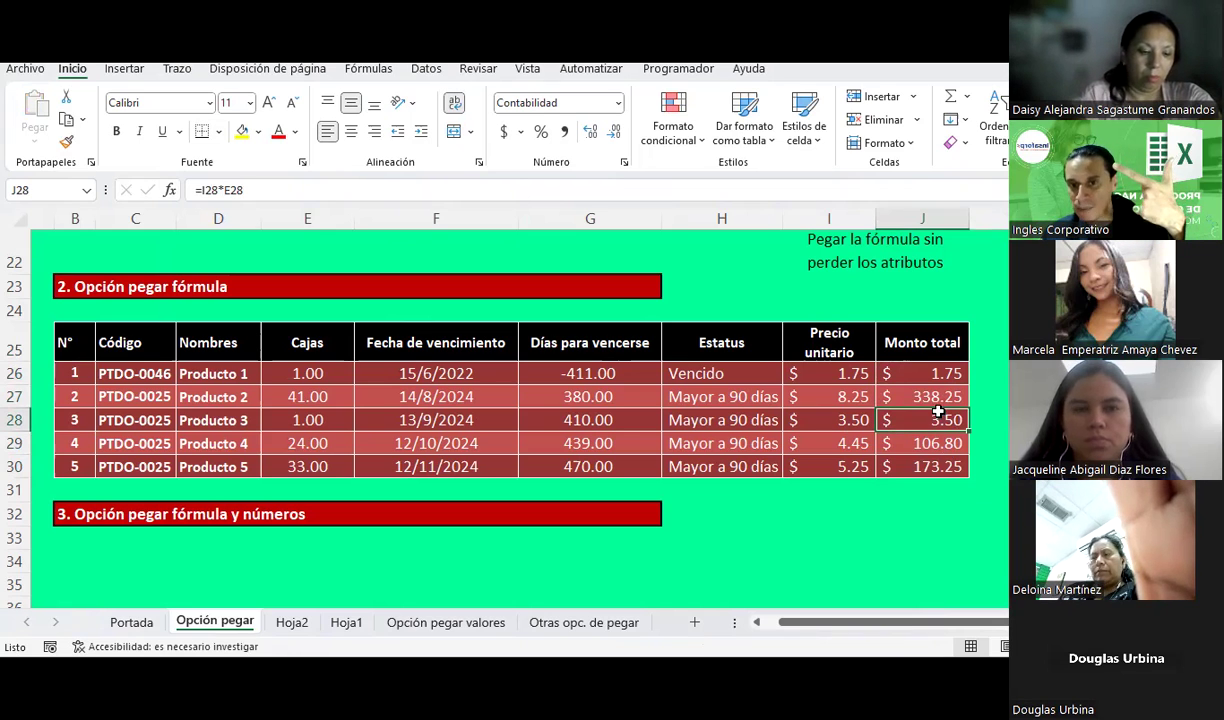
key("Up")
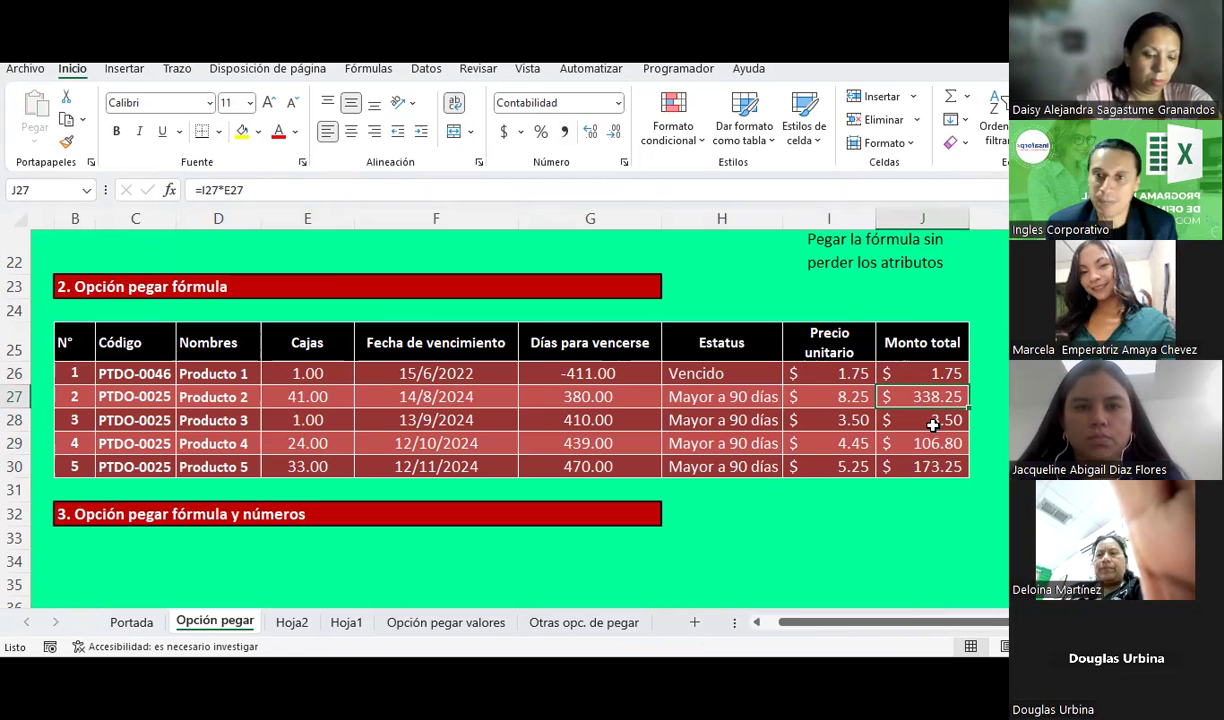
Scroll through the Opción pegar sheet comparing the first pasted table with the formula table.
scroll(935, 424, "up", 5)
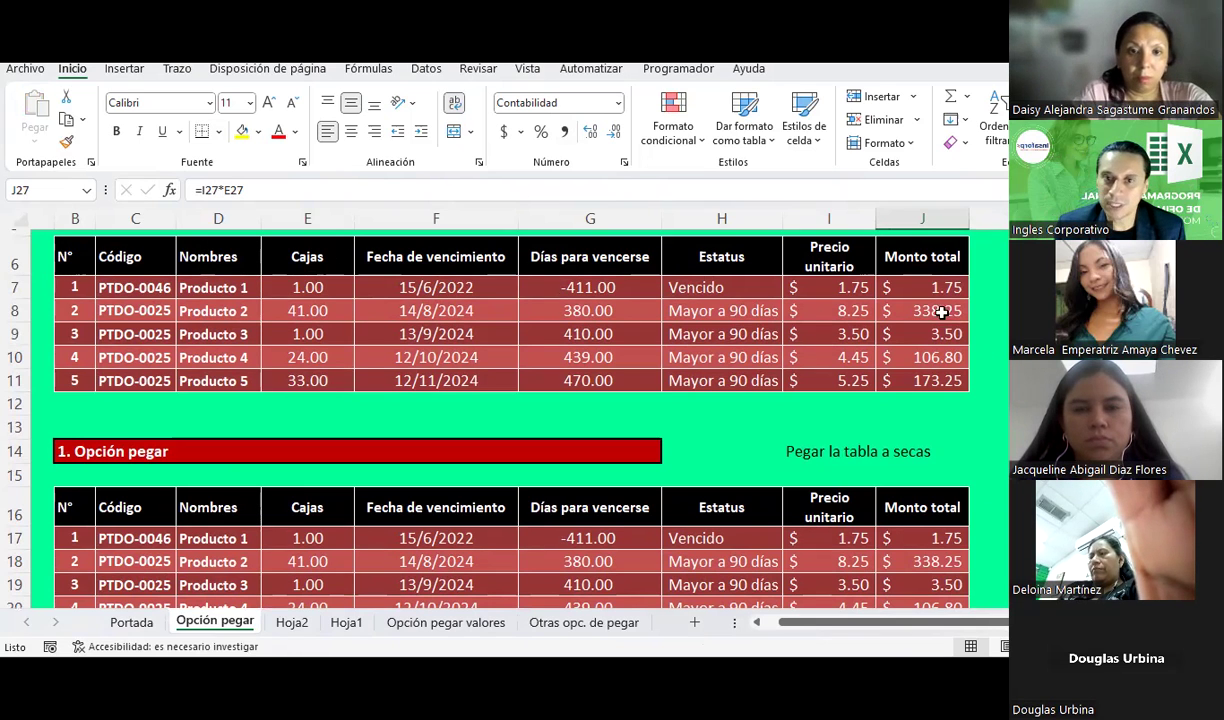
scroll(208, 311, "down", 2)
left_click(70, 366)
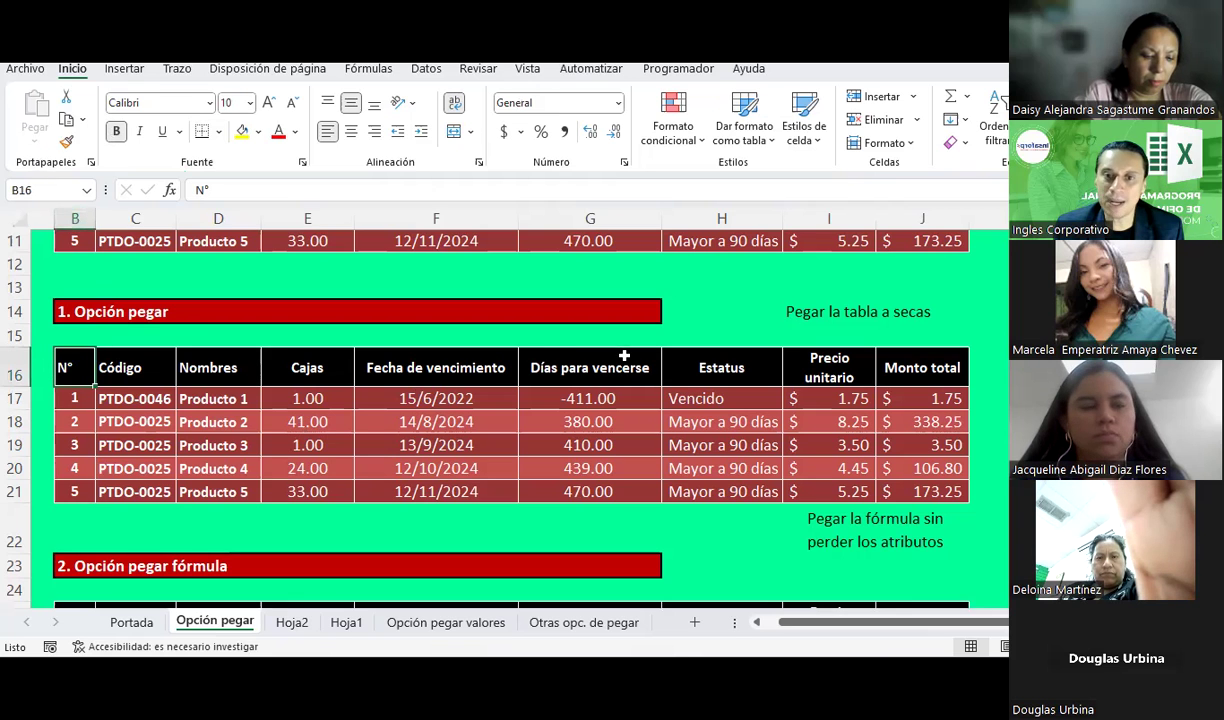
scroll(635, 352, "down", 3)
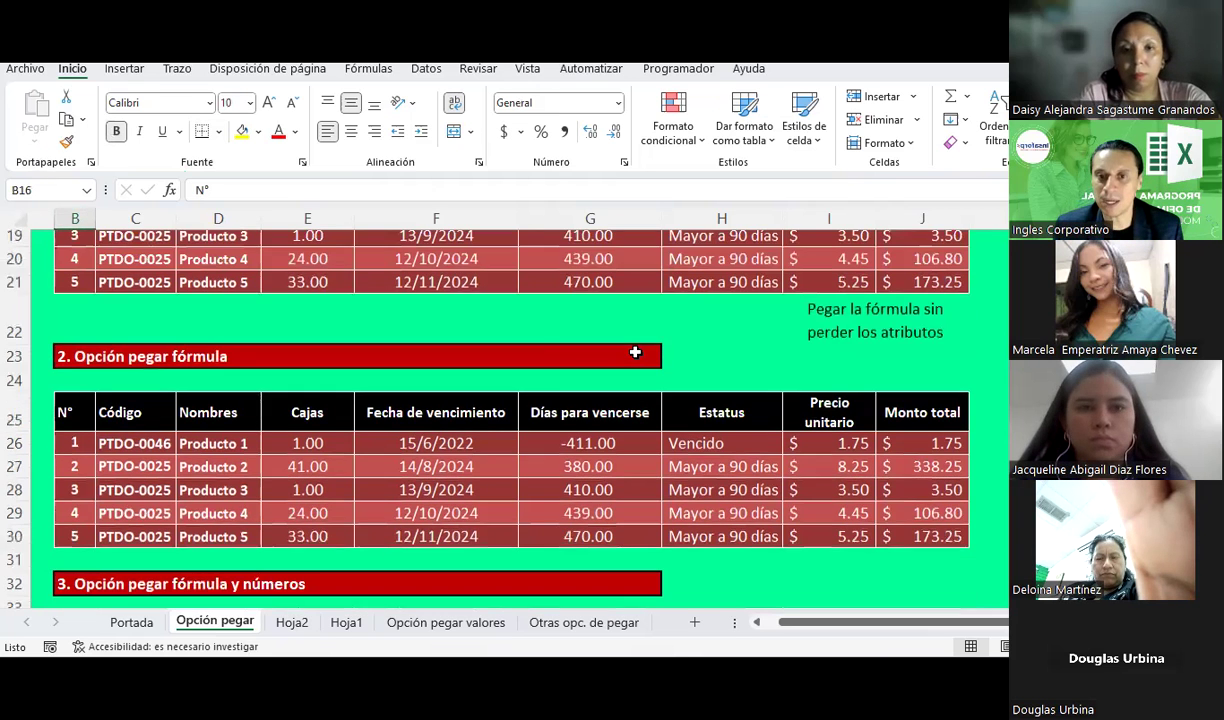
scroll(543, 354, "up", 3)
scroll(273, 400, "up", 1)
scroll(600, 300, "up", 1)
scroll(722, 271, "down", 3)
scroll(722, 271, "down", 2)
left_click(74, 342)
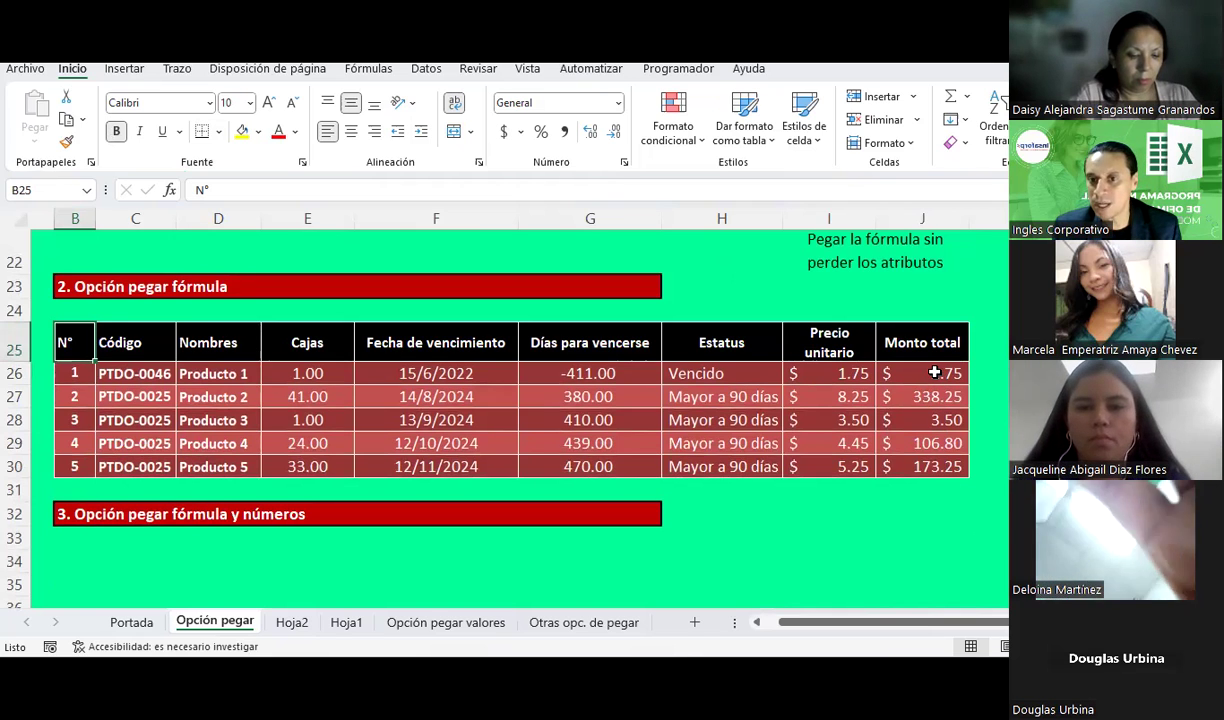
Review the J26 total formula and the pasted totals in J27:J30.
left_click(921, 375)
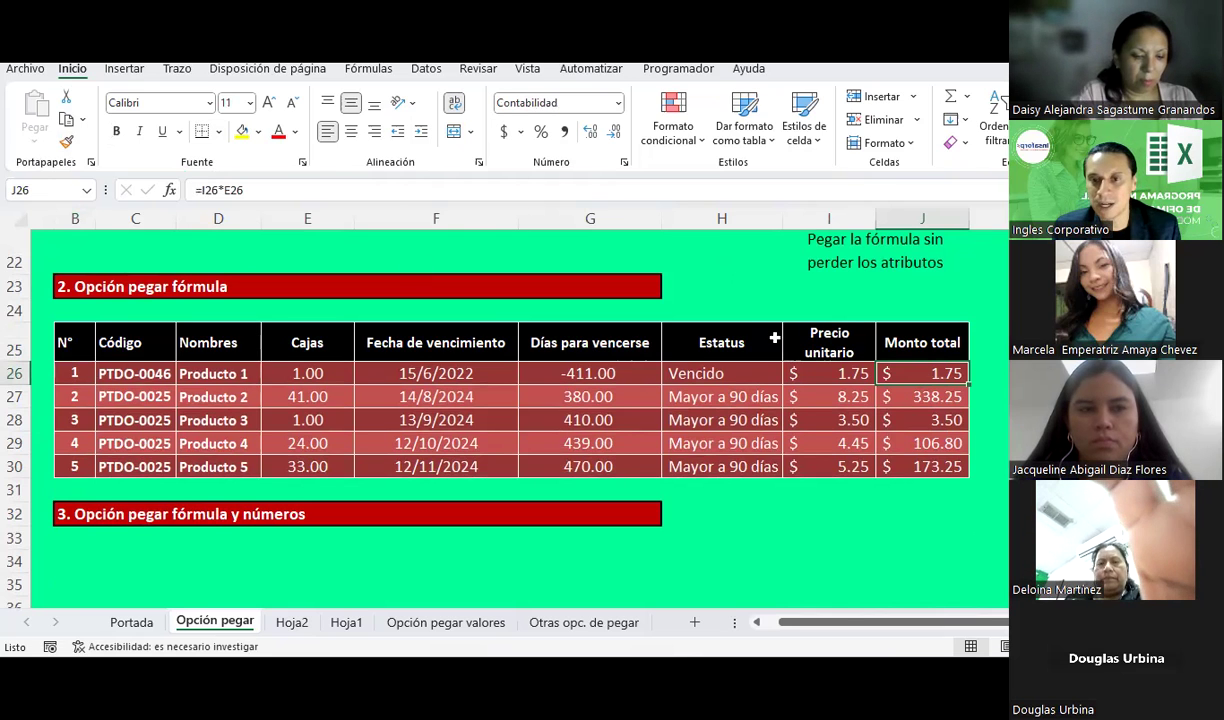
left_click_drag(941, 404, 943, 466)
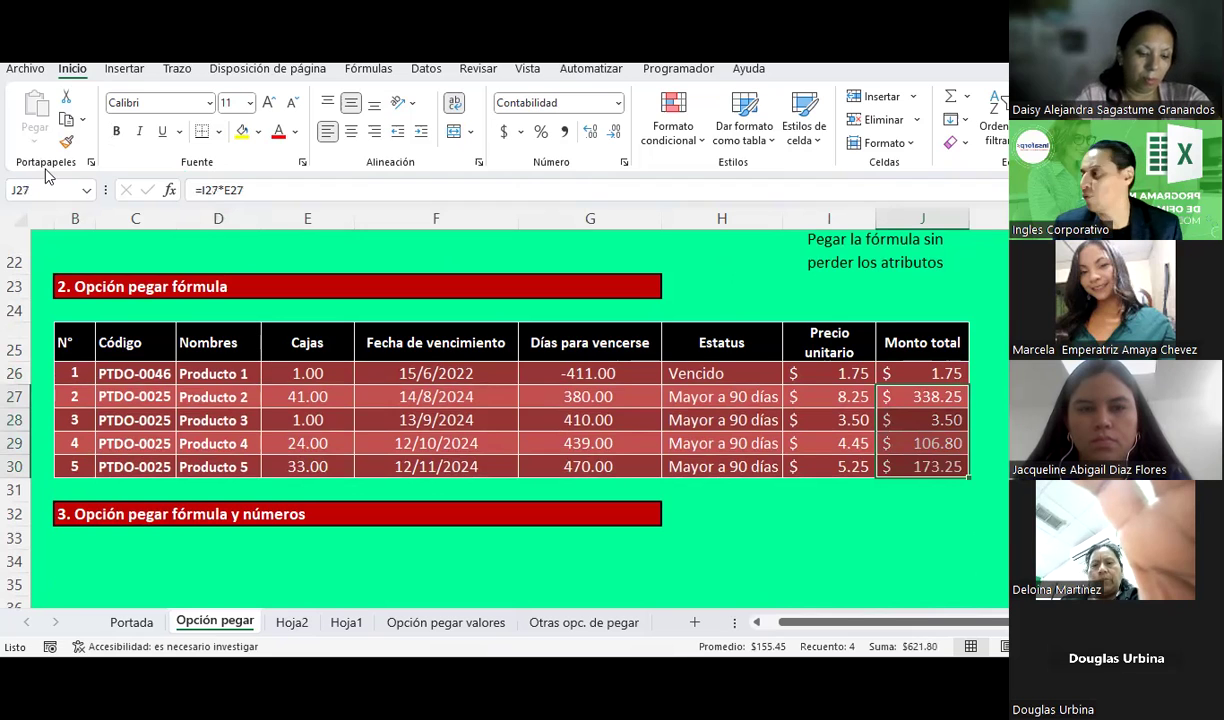
left_click(767, 385)
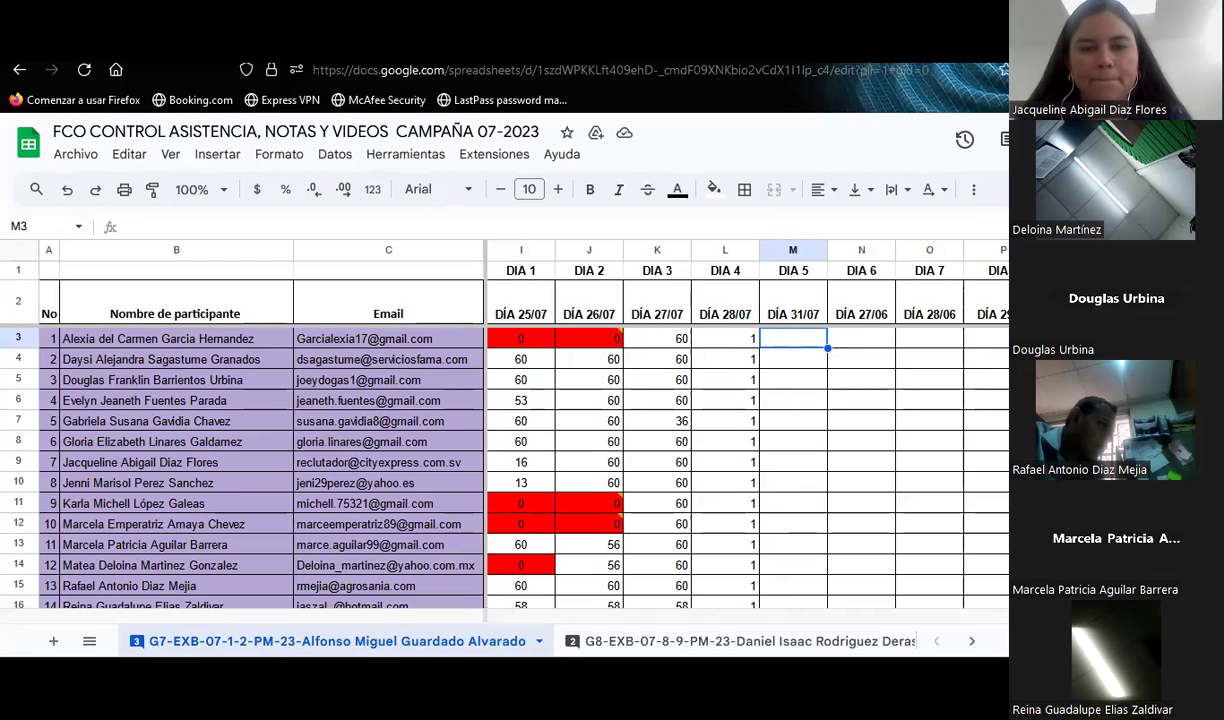
Enter attendance 1 under DÍA 5 (31/07) in M3, M4, M5 and M6.
type("1")
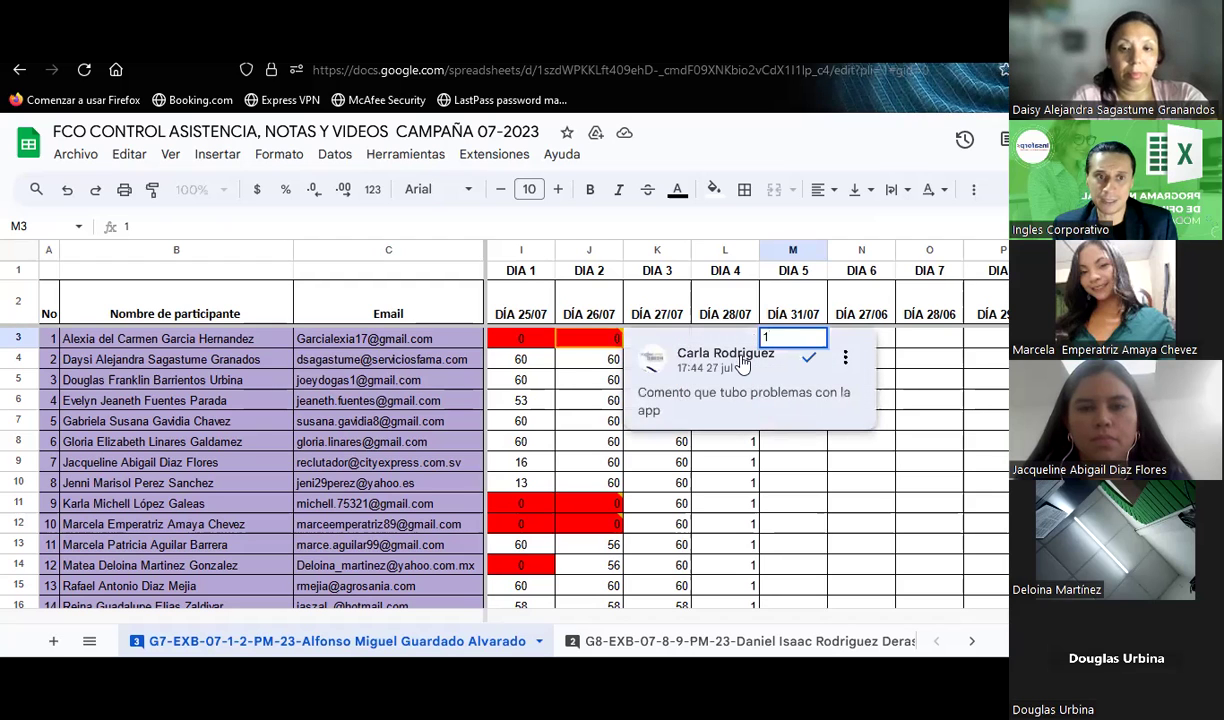
key("Return")
left_click(784, 344)
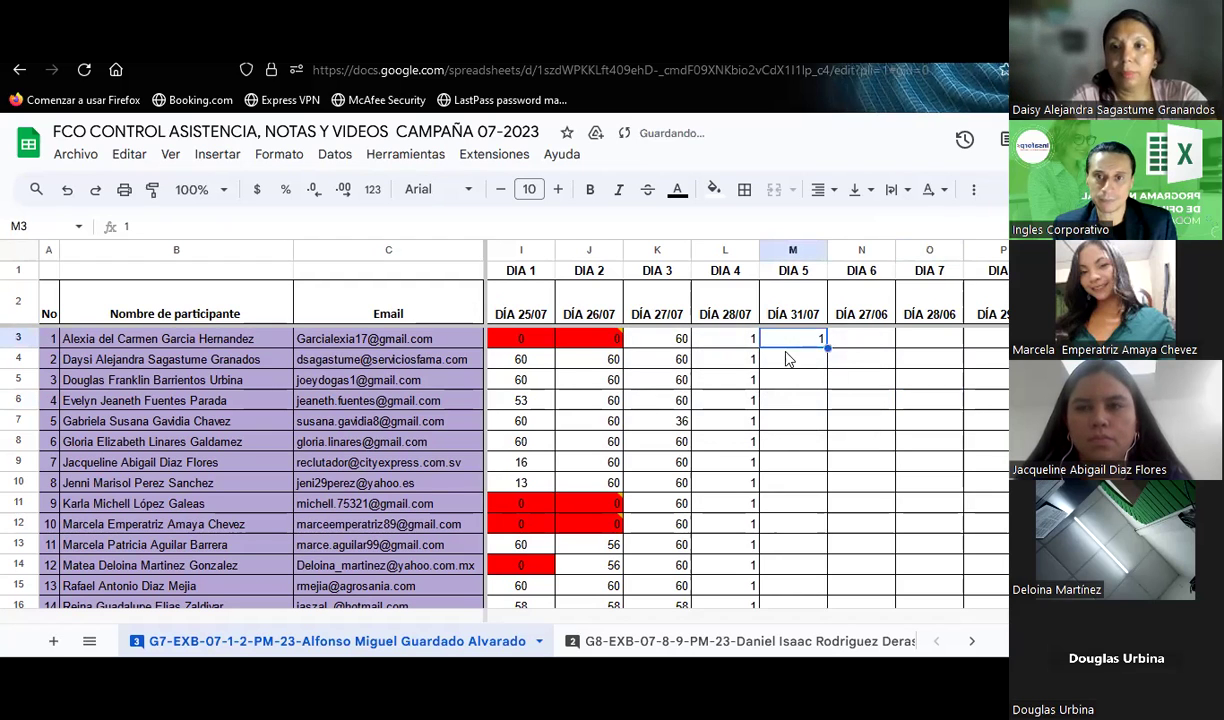
left_click(787, 358)
mouse_move(590, 338)
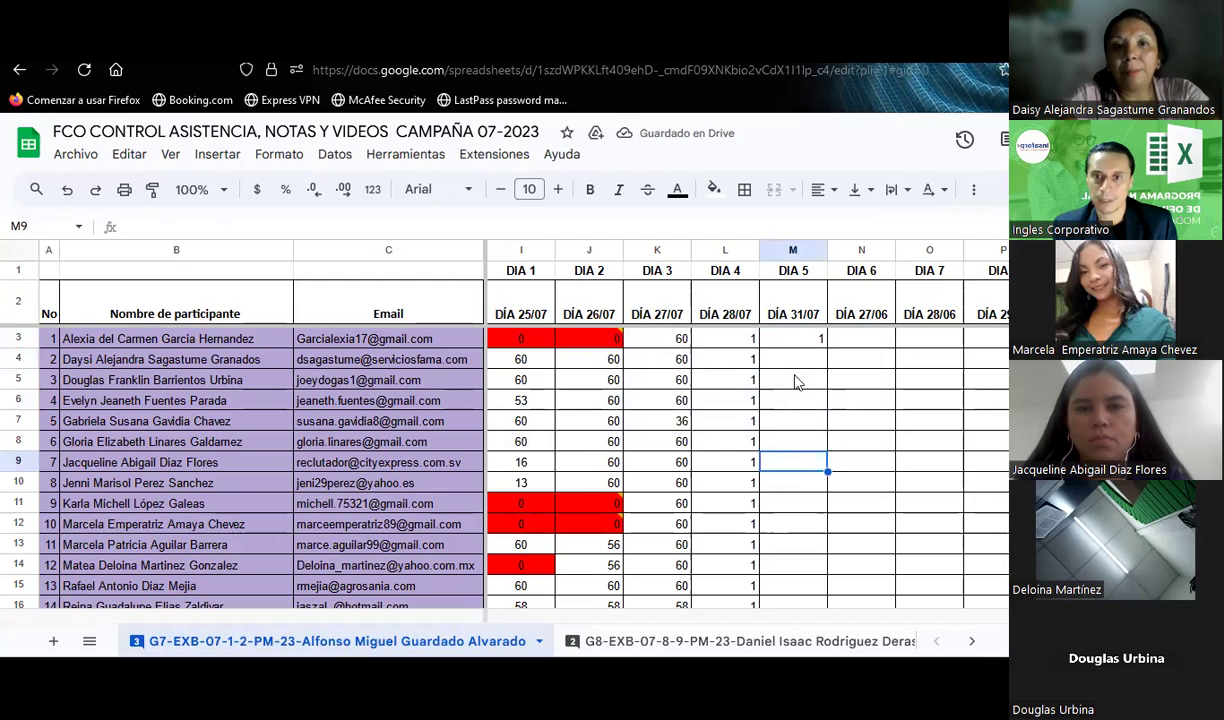
type("1")
key("Return")
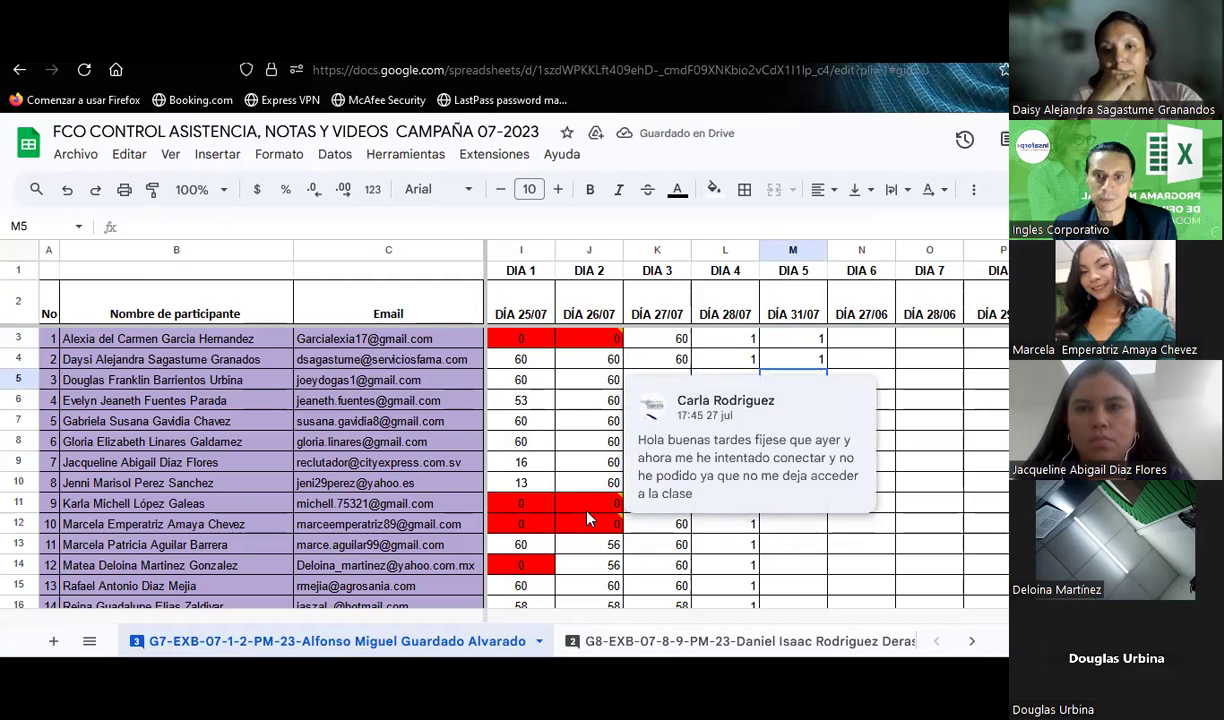
type("1")
key("Return")
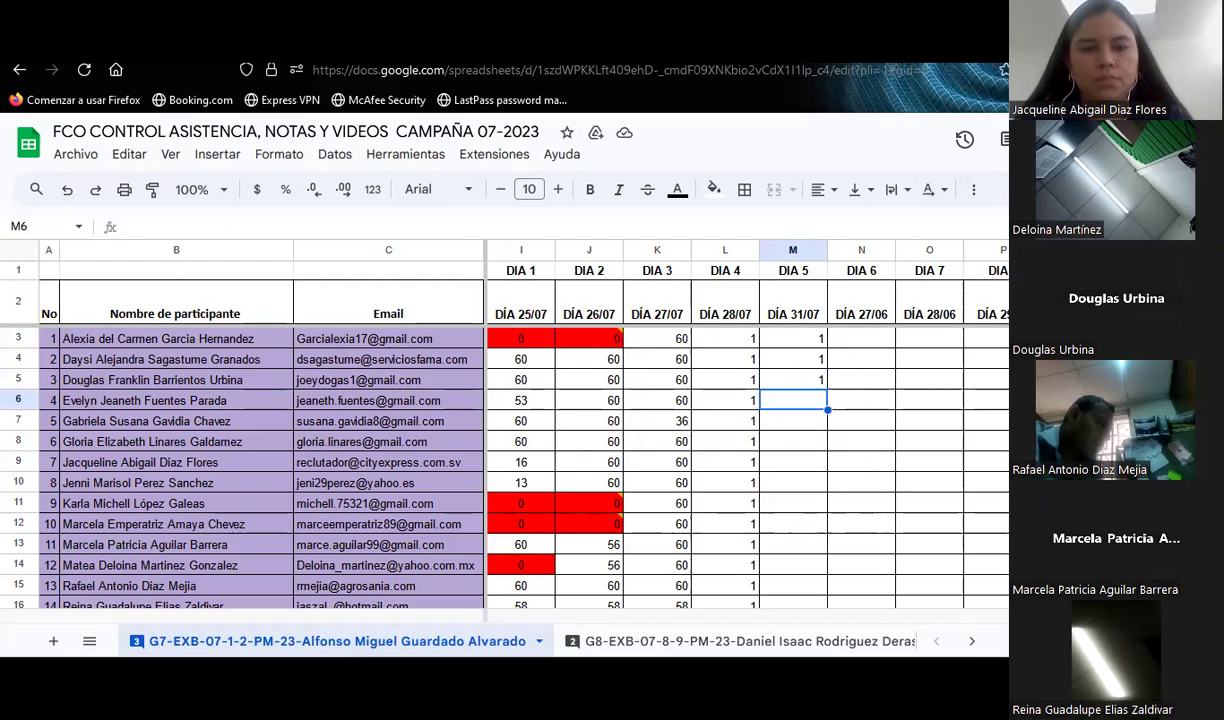
type("1")
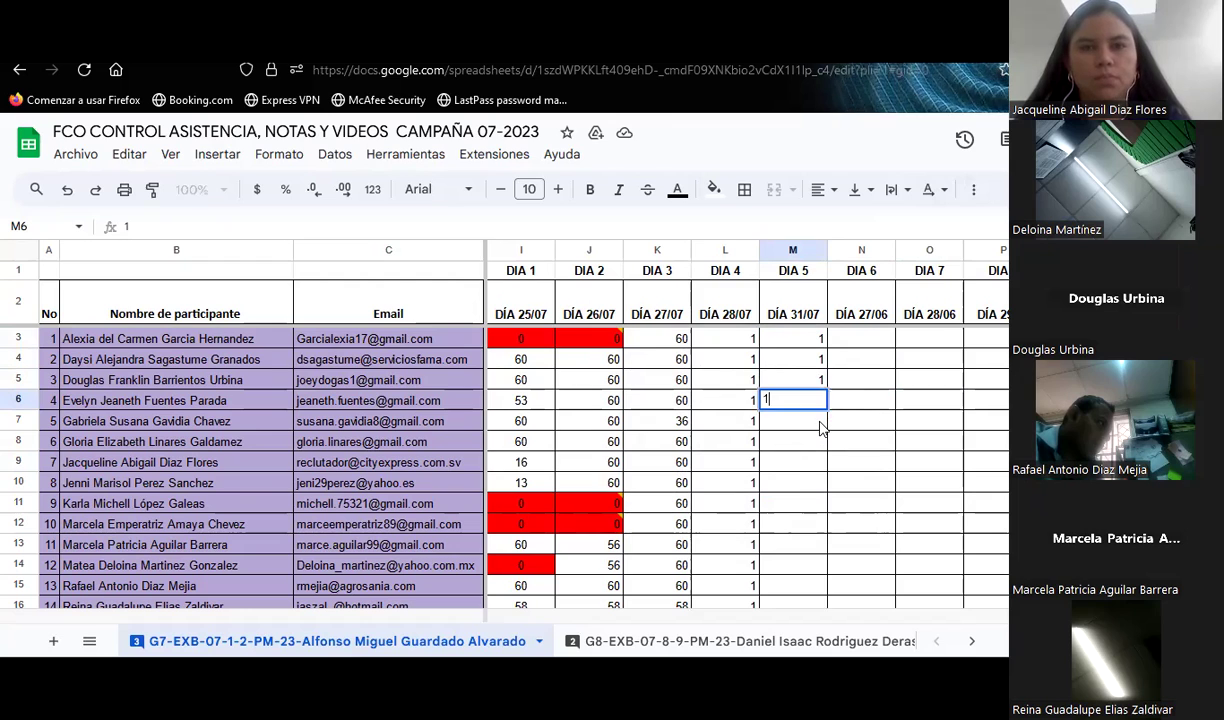
key("Return")
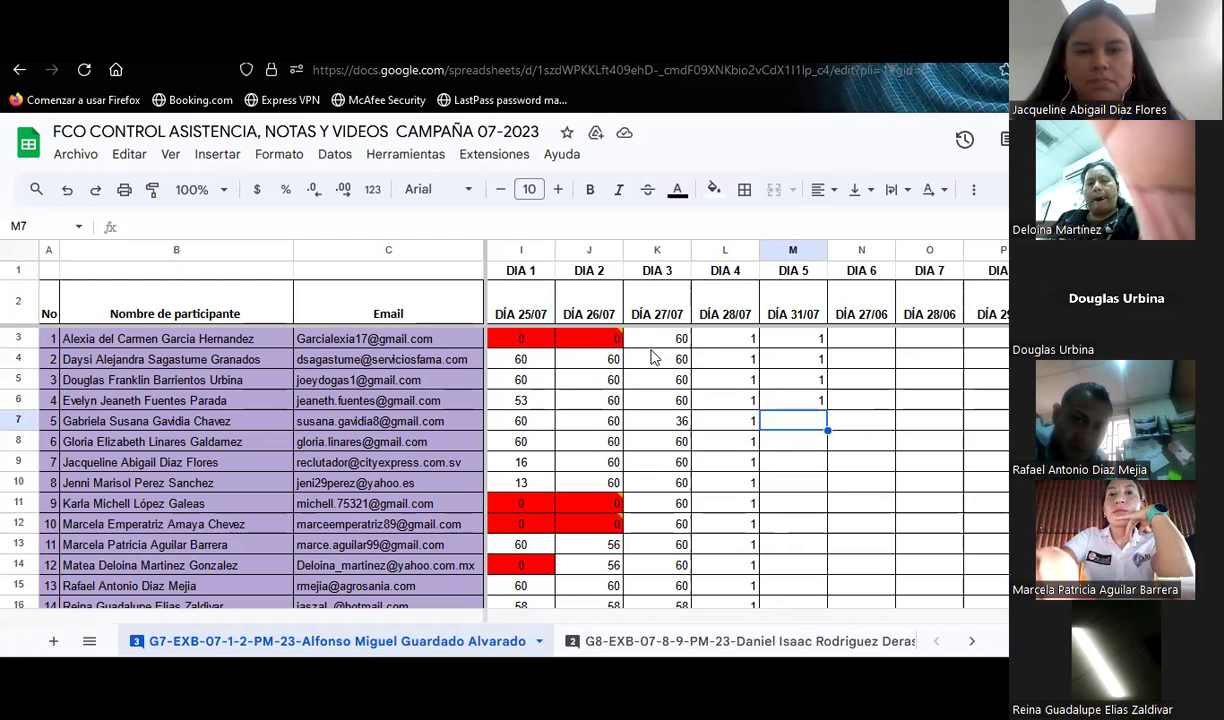
Enter 0 in M7 and 1 in M8, M9, M10 and M11 for DÍA 5.
type("0")
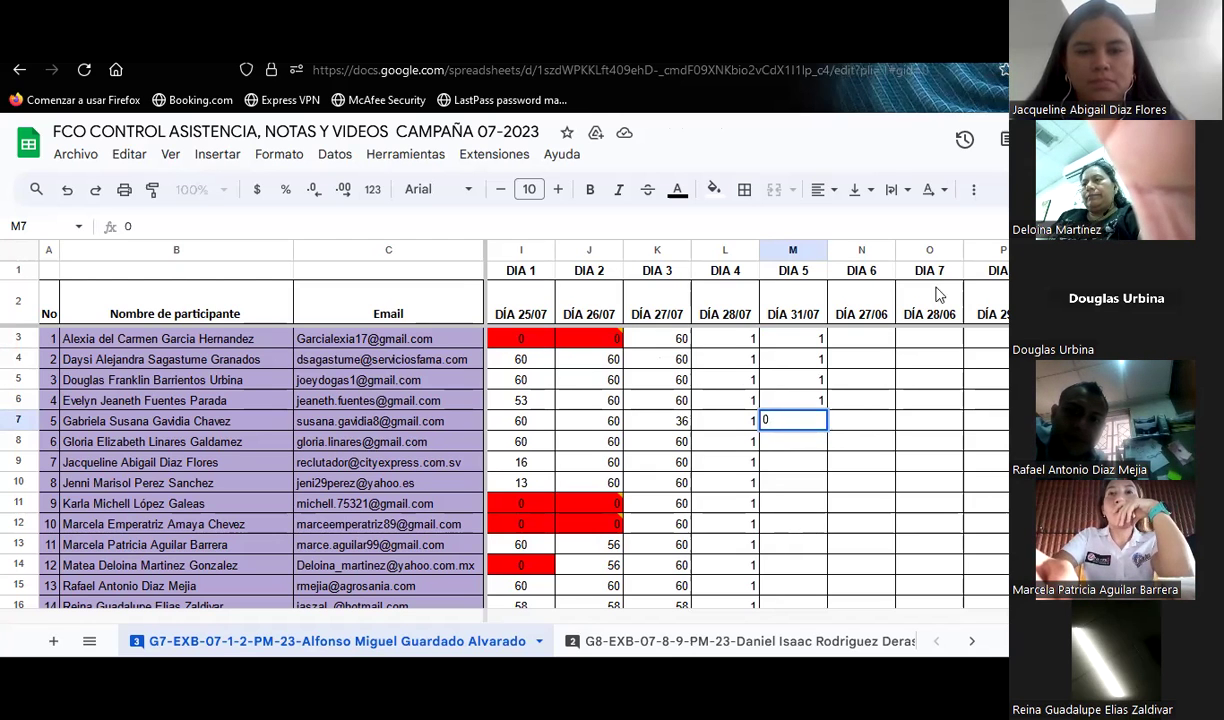
key("Return")
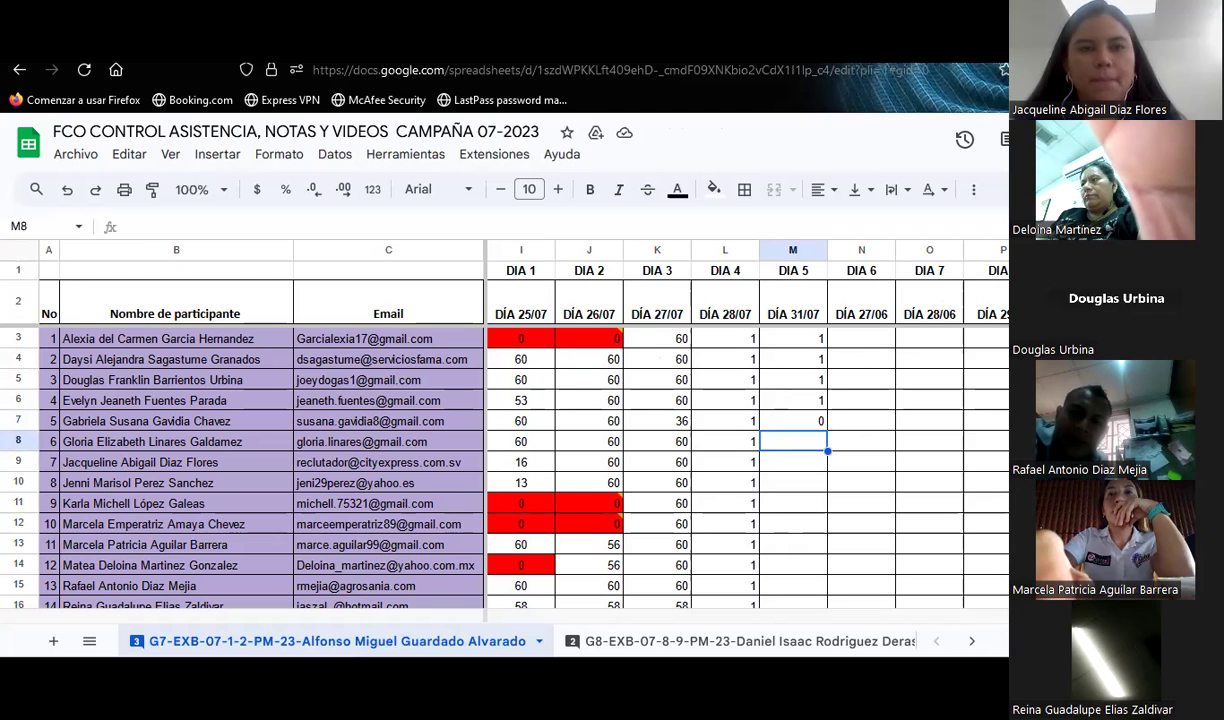
type("1")
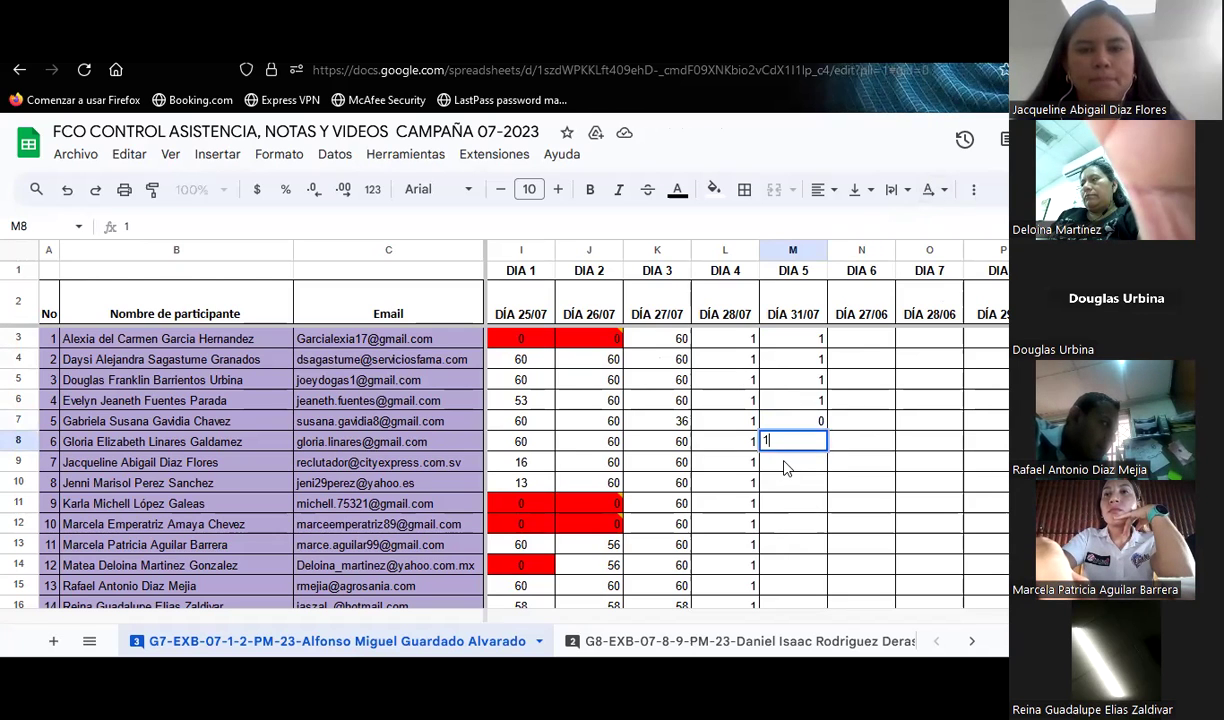
key("Return")
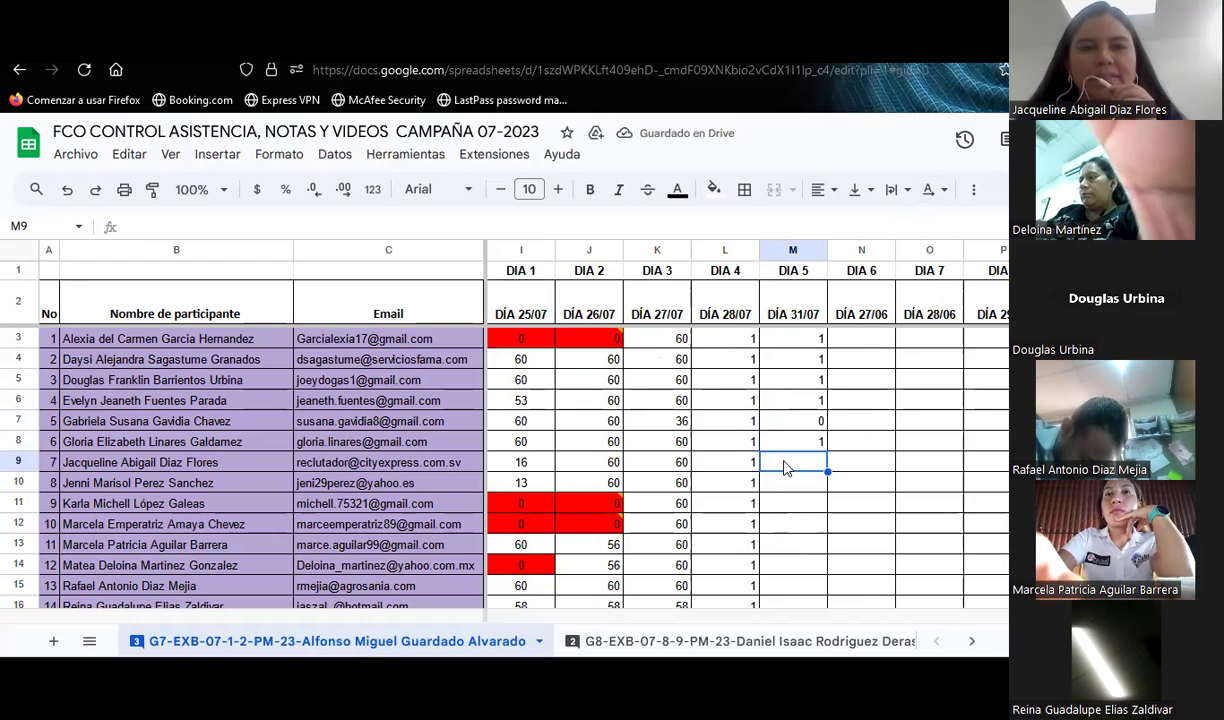
type("1")
key("Return")
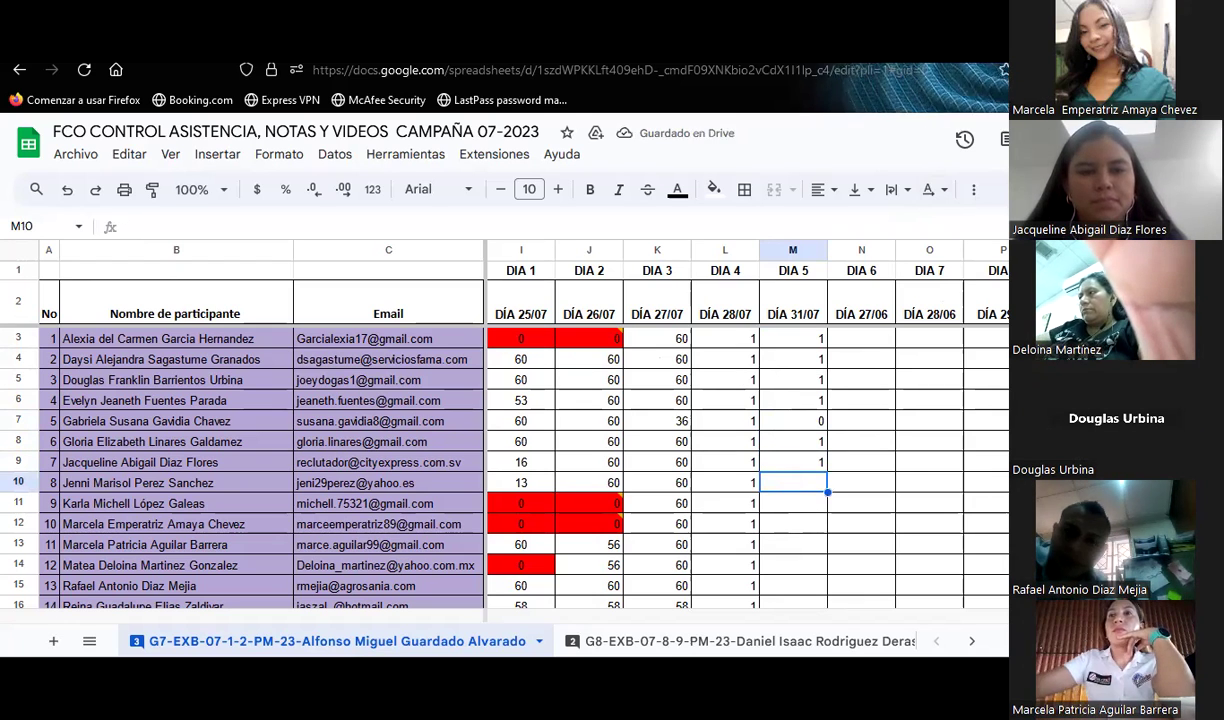
type("1")
key("Return")
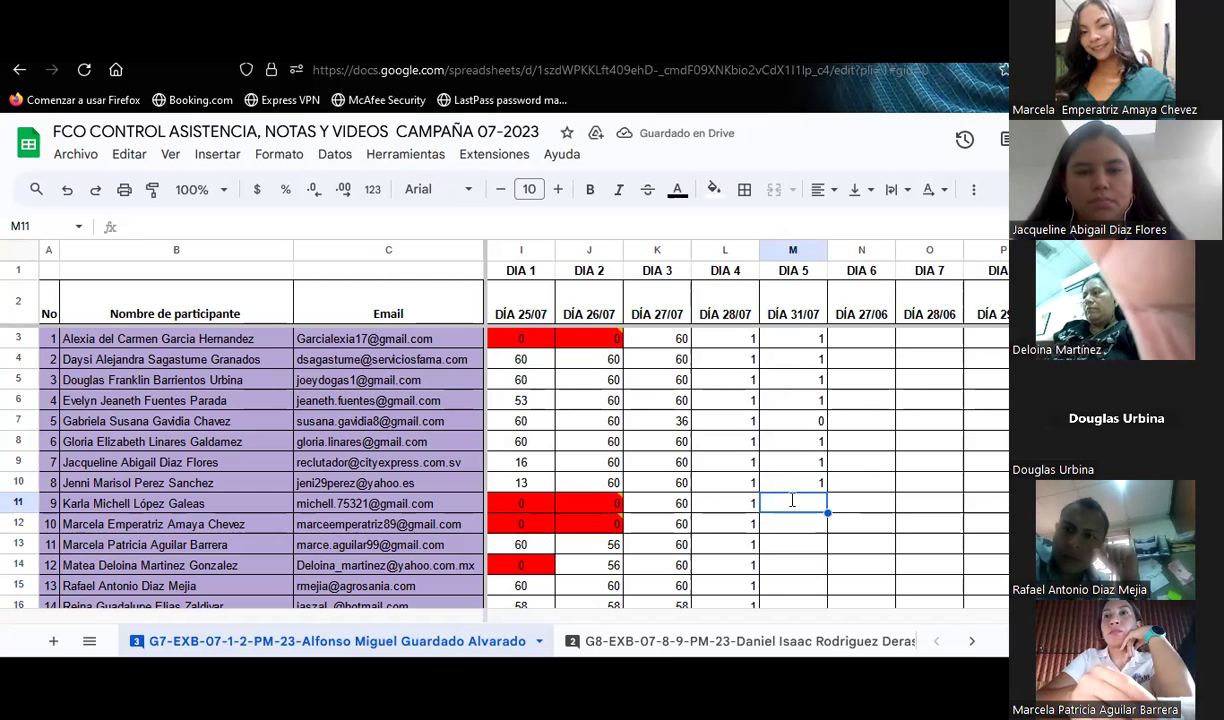
type("1")
left_click(800, 530)
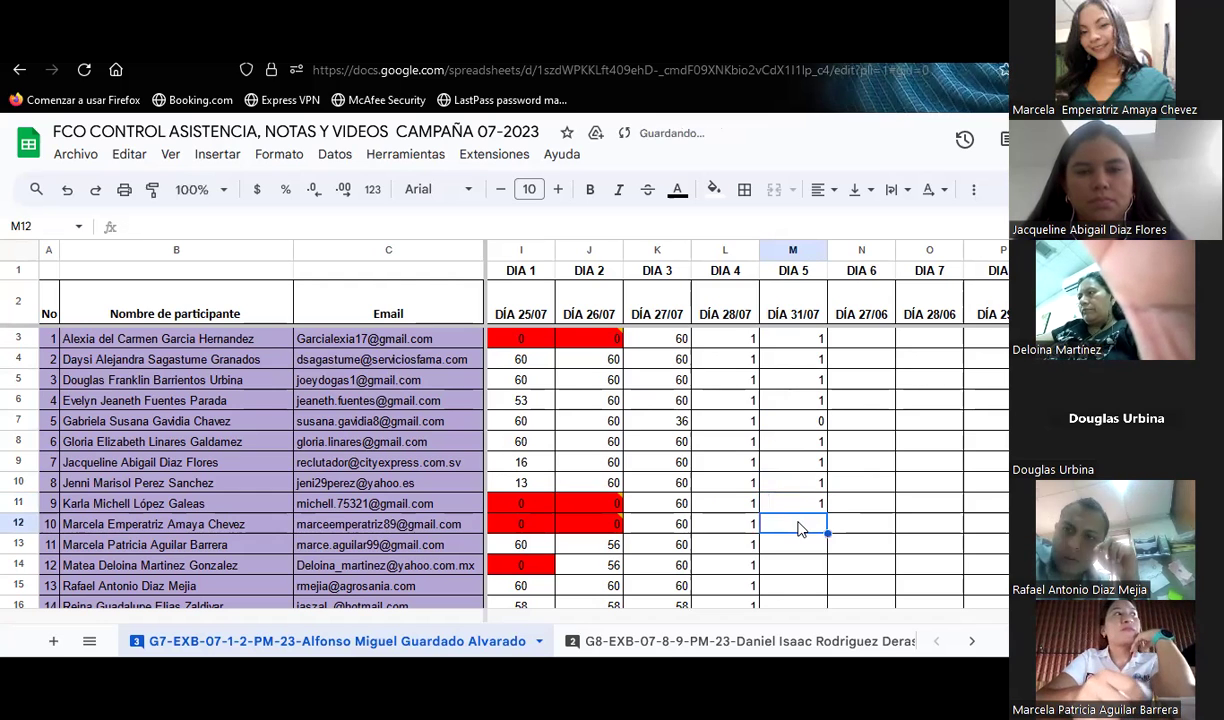
scroll(830, 468, "down", 2)
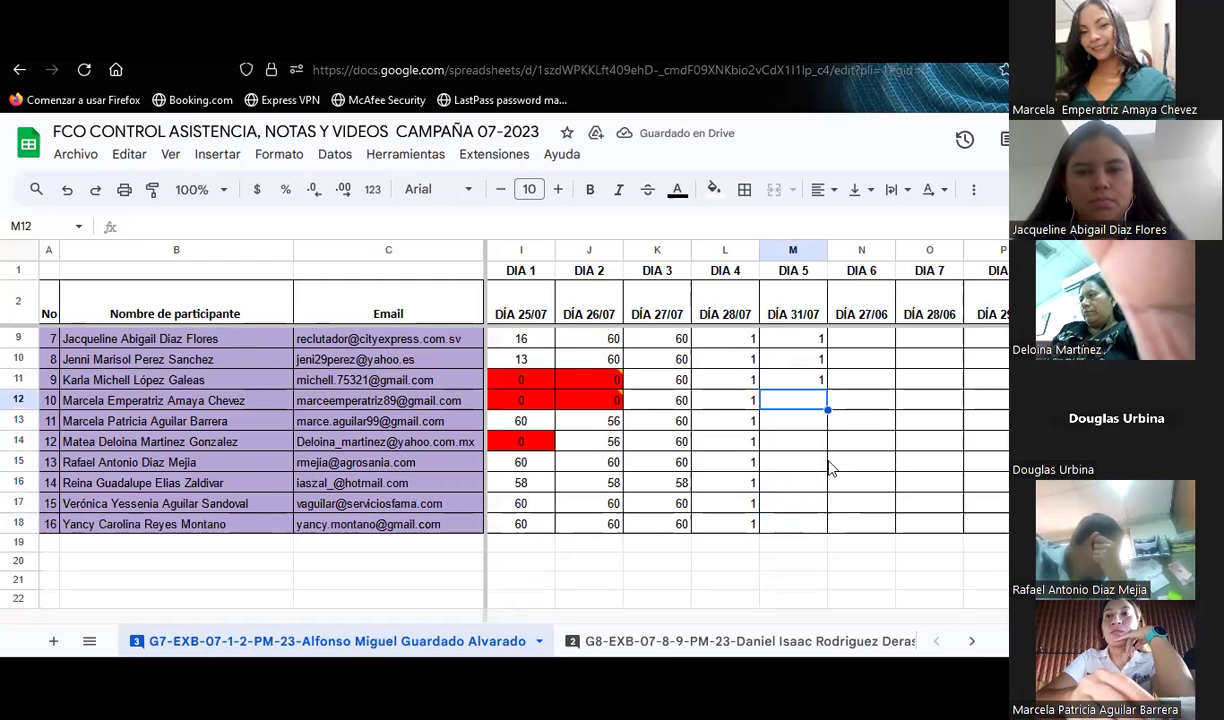
Enter attendance 1 in M12, M13, M14 and M15 under DÍA 5 (31/07).
type("1")
key("Return")
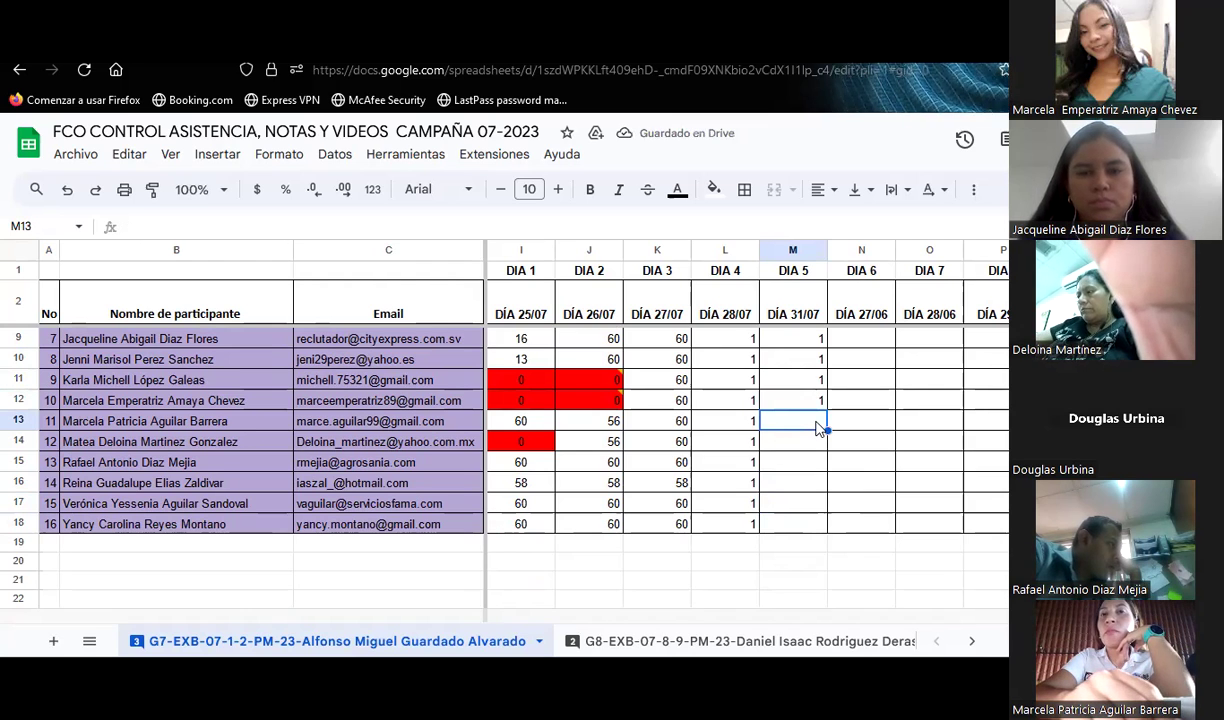
type("1")
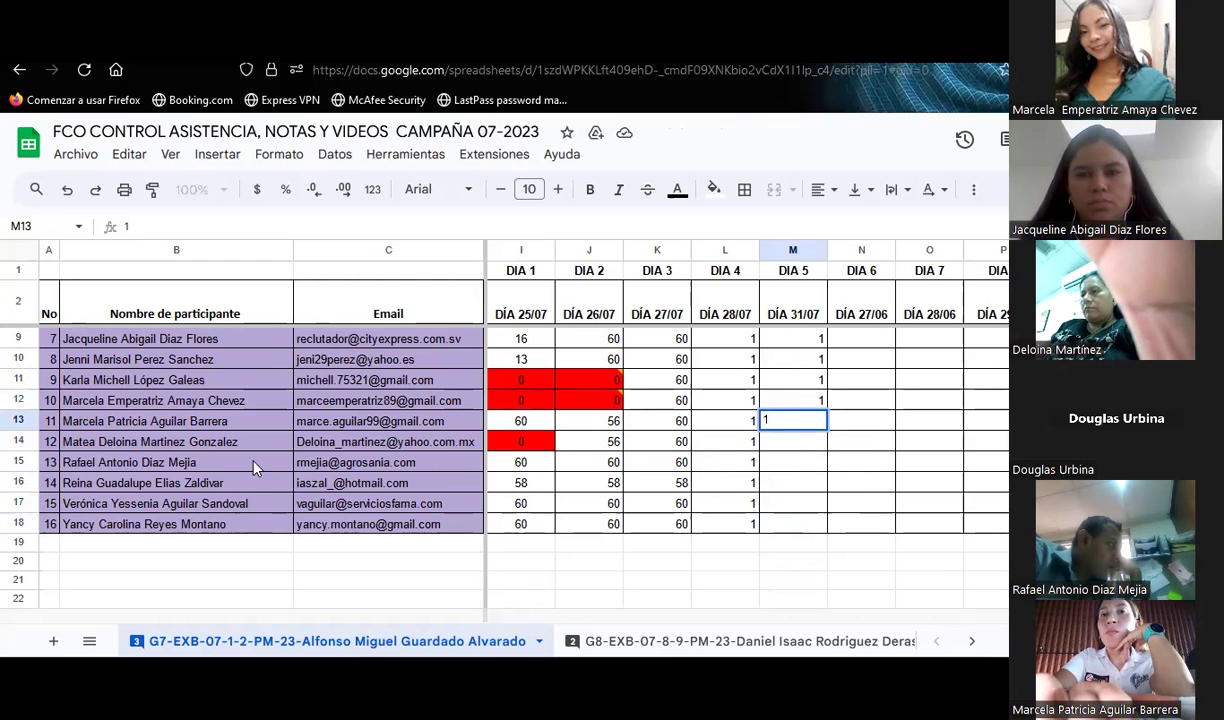
left_click(818, 444)
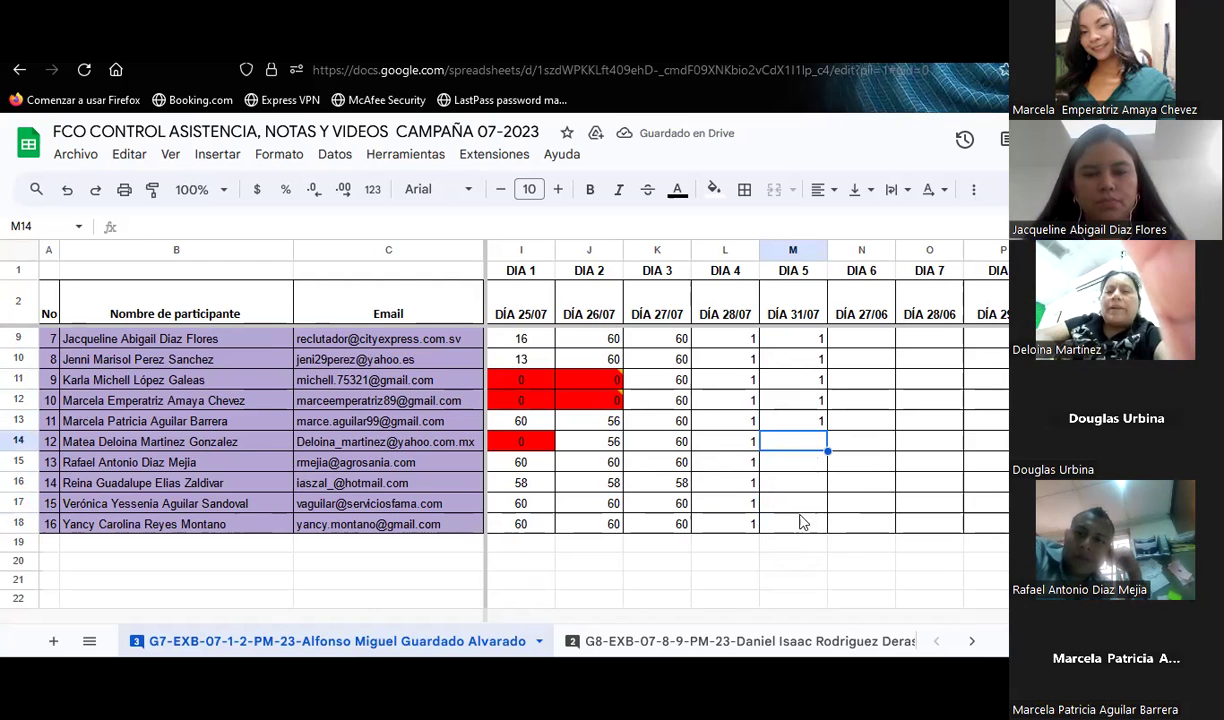
left_click(779, 463)
type("1")
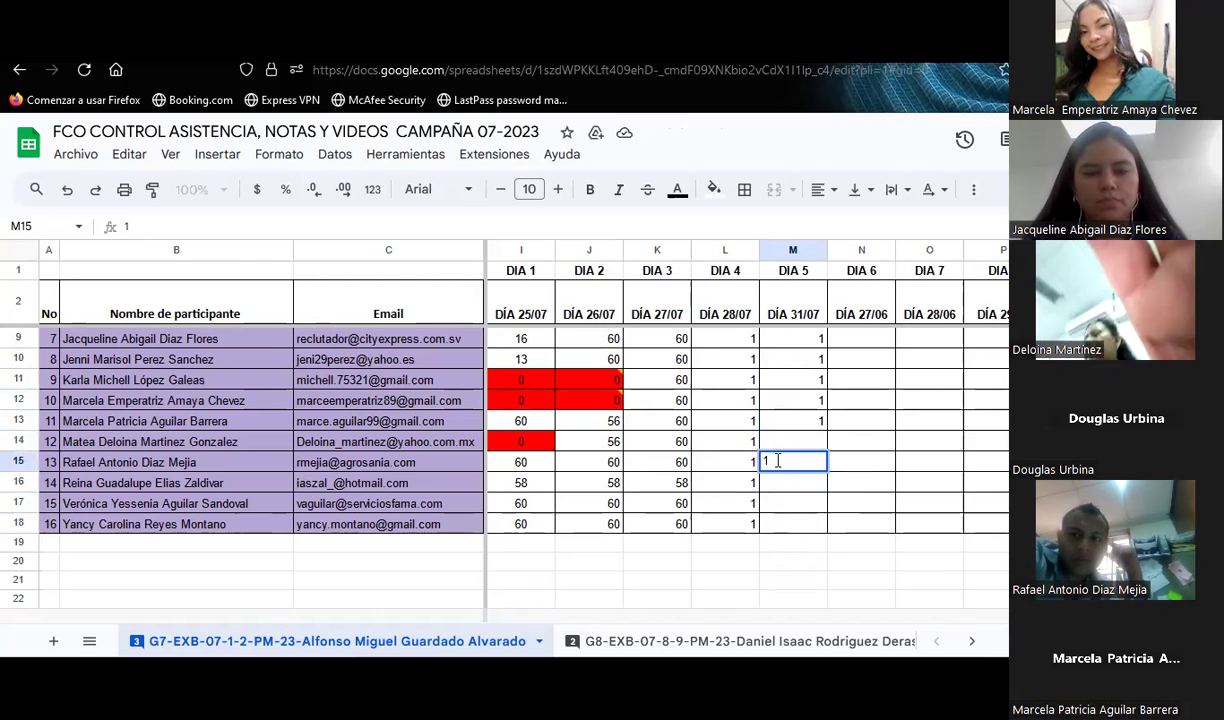
left_click(790, 449)
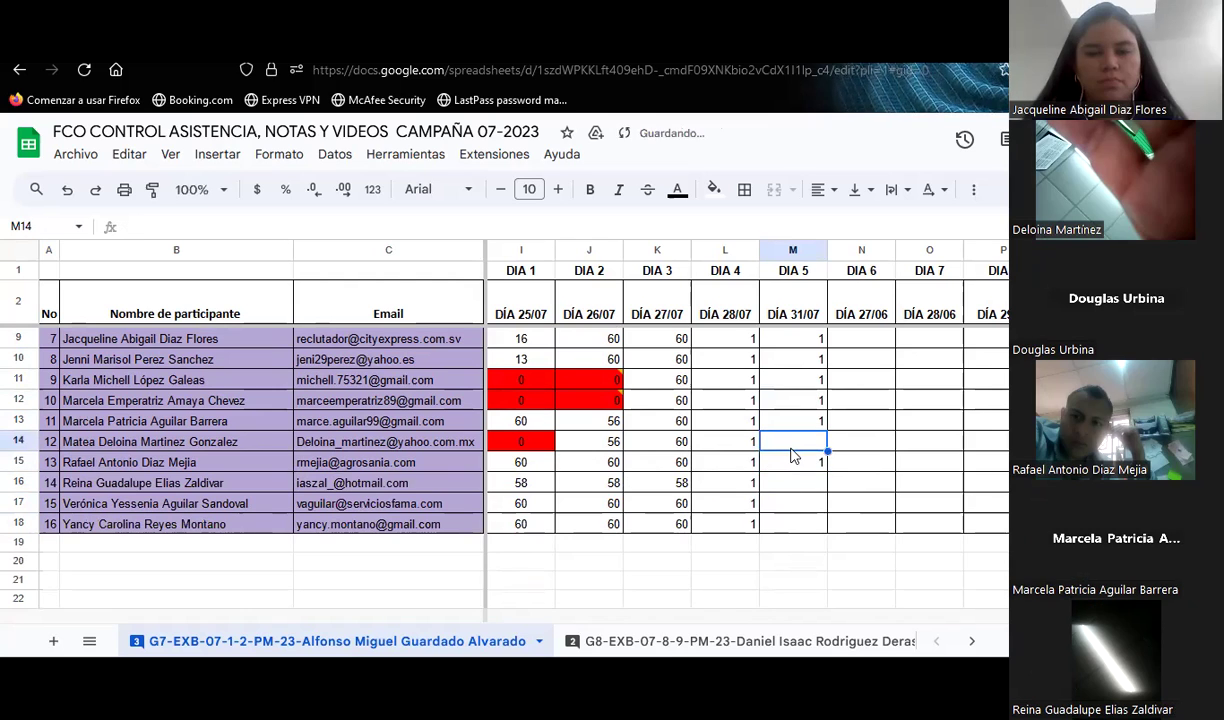
type("1")
key("Return")
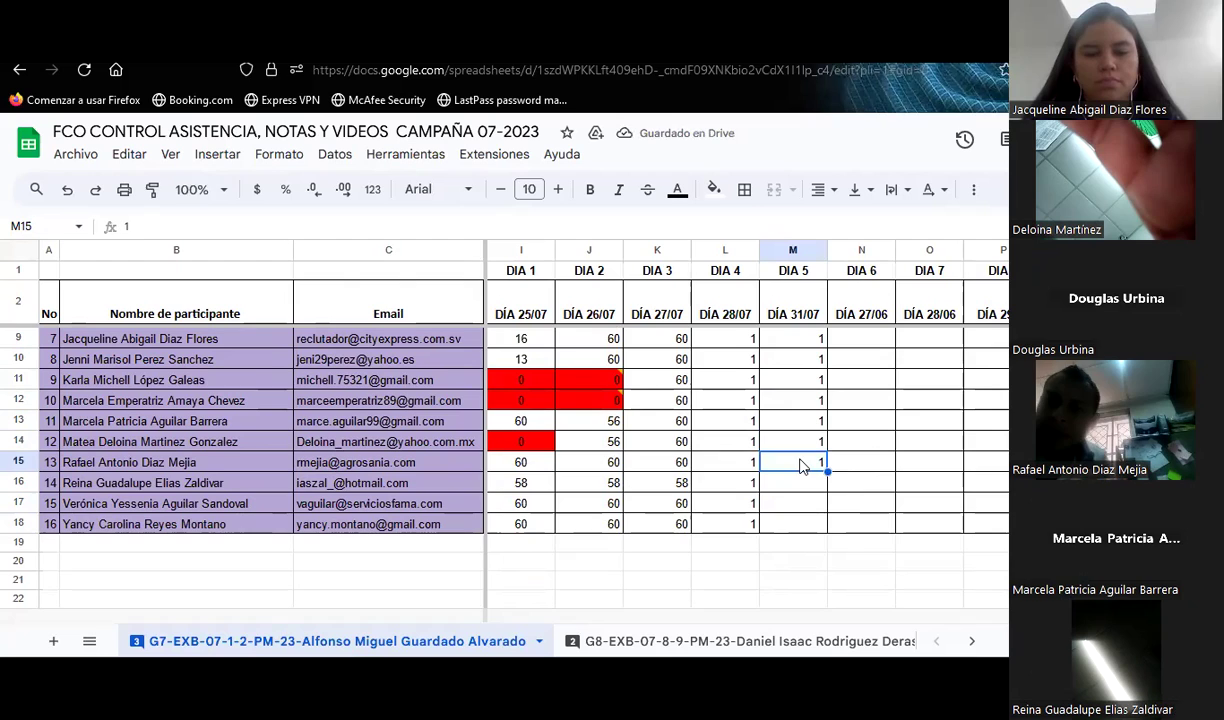
Enter 1 in M16, 0 in M17 and 1 in M18 under DÍA 5.
left_click(782, 492)
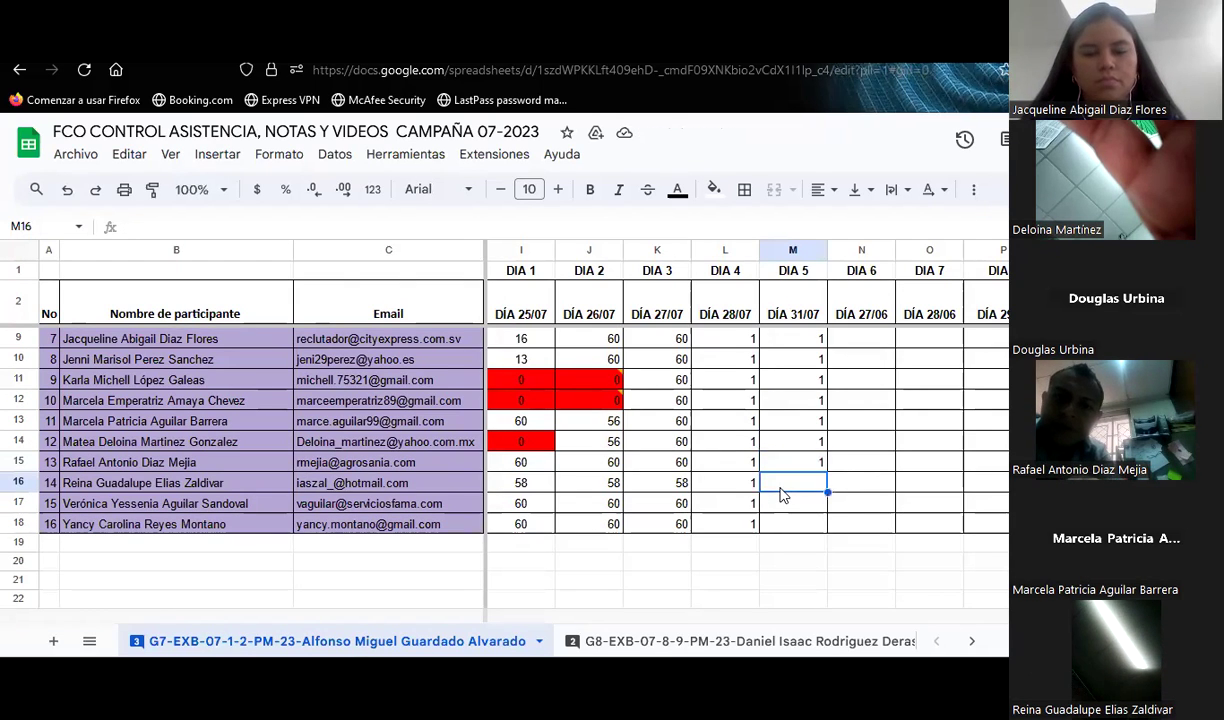
type("1")
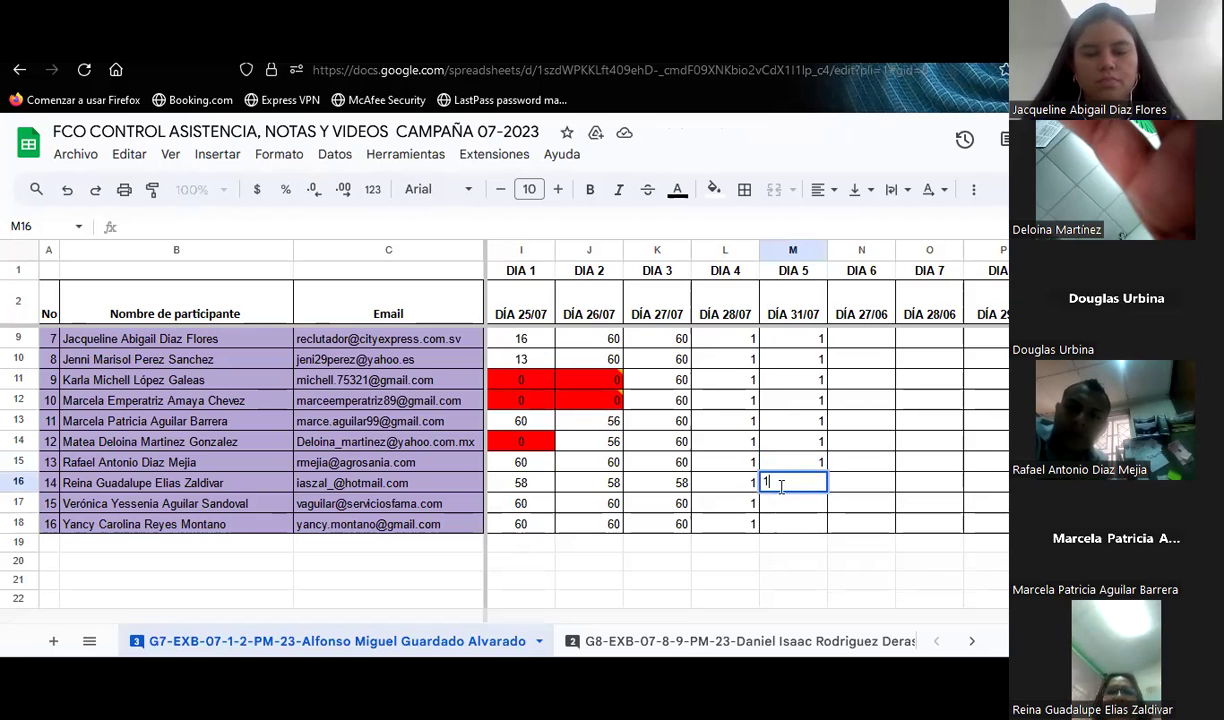
left_click(784, 508)
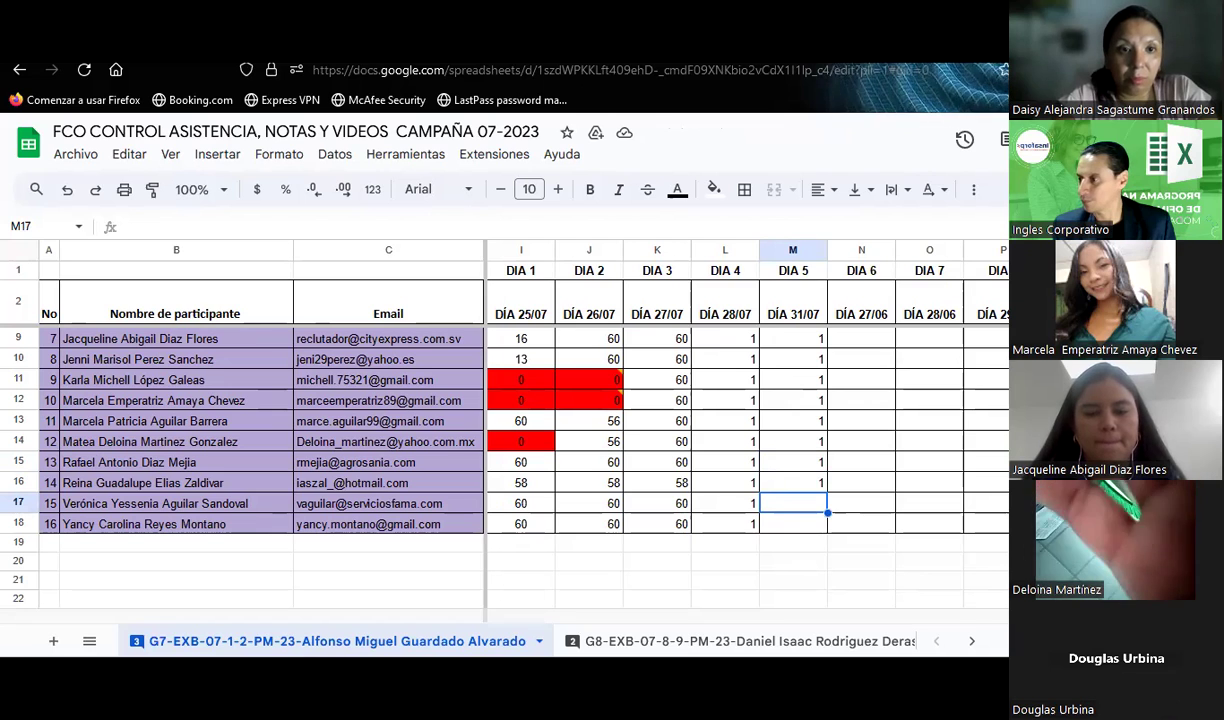
type("0")
key("Return")
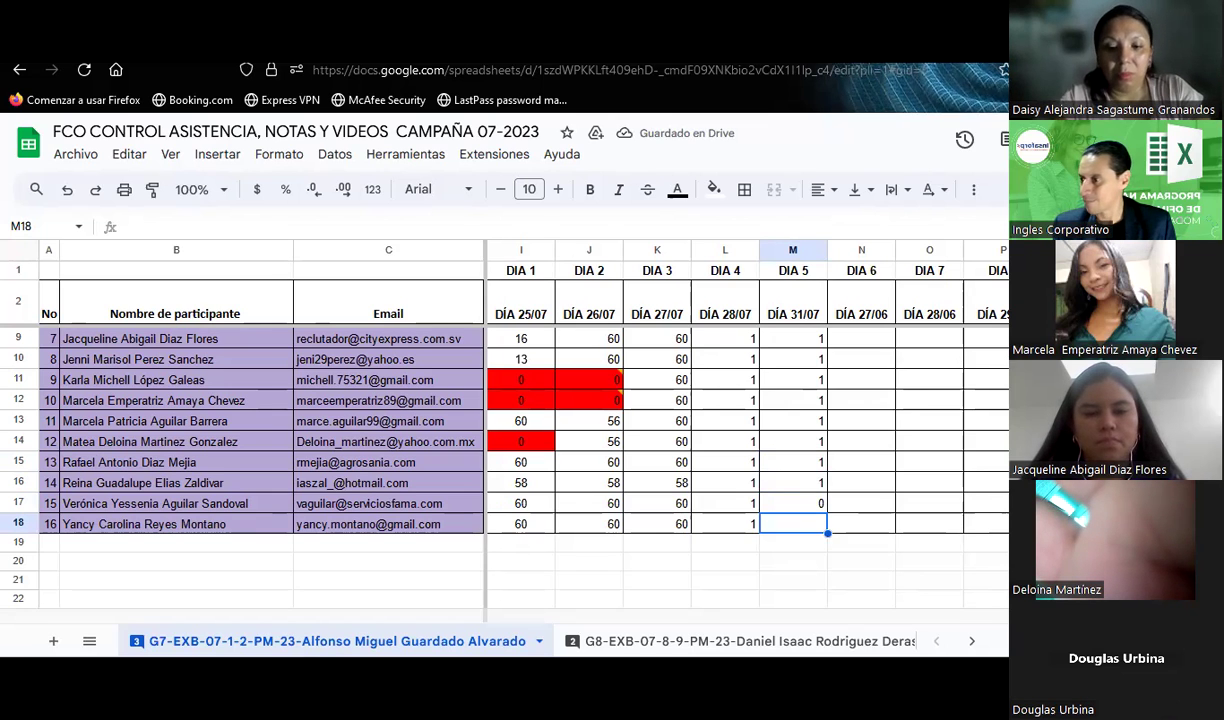
type("1")
left_click(885, 581)
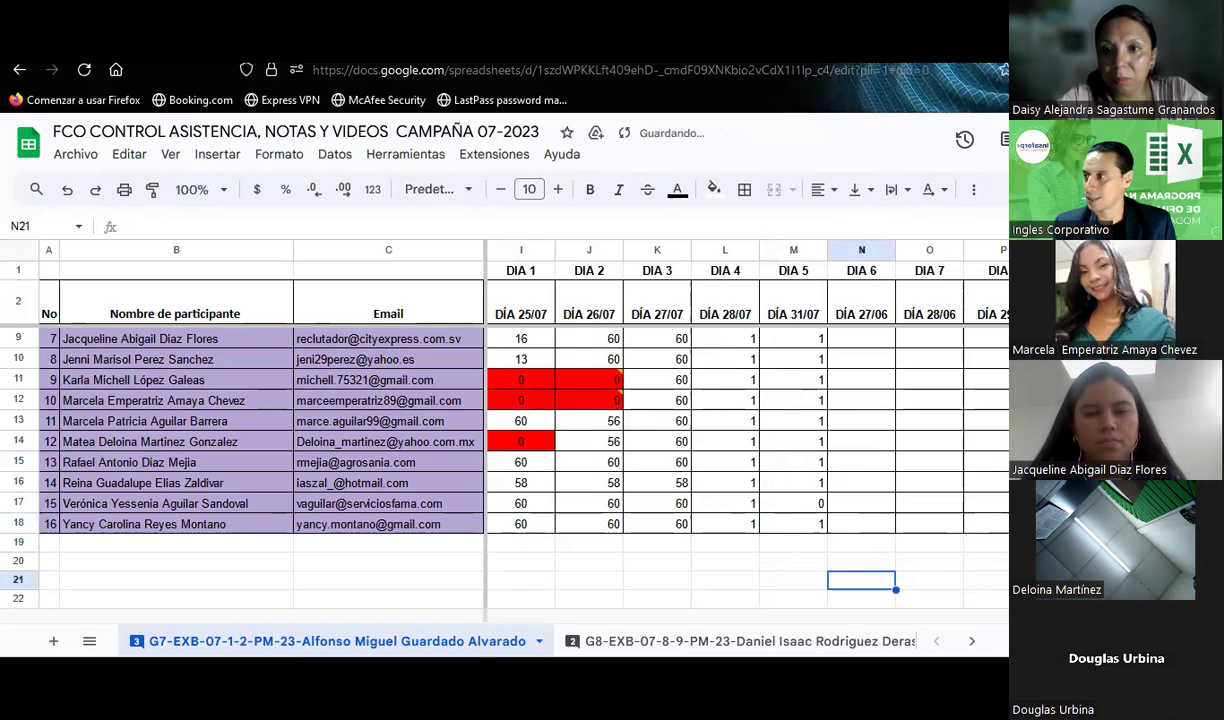
scroll(822, 437, "up", 2)
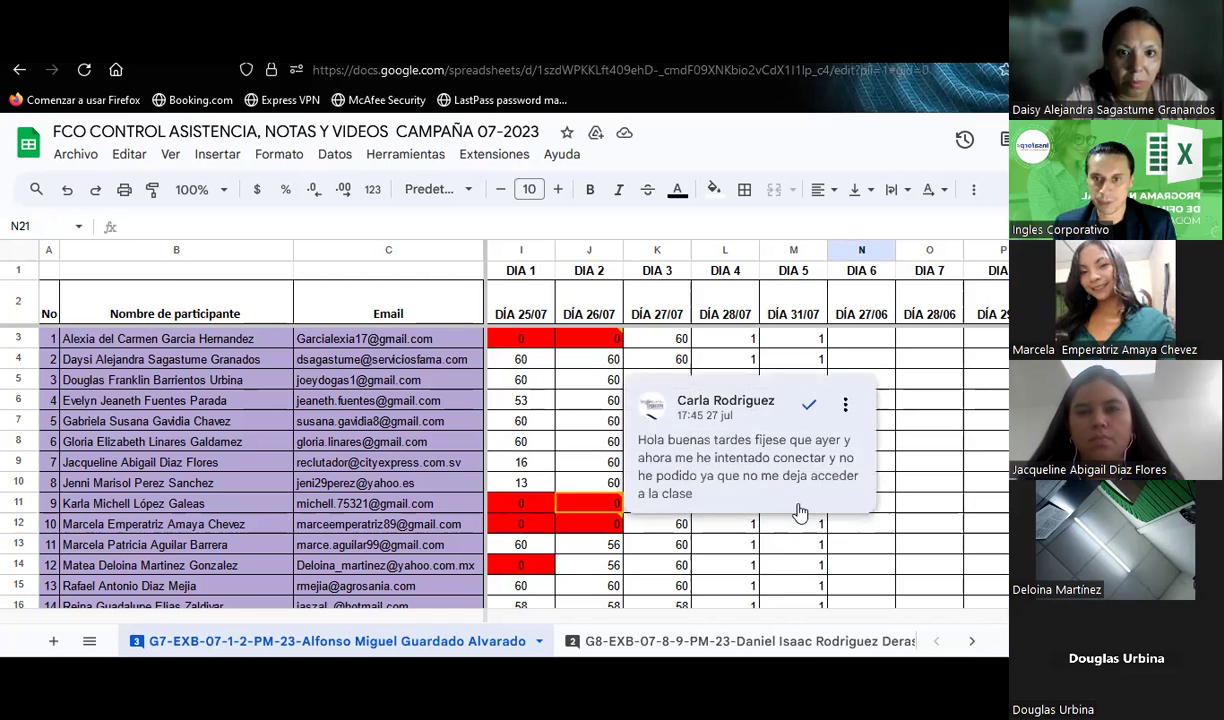
scroll(768, 495, "down", 2)
scroll(775, 505, "up", 2)
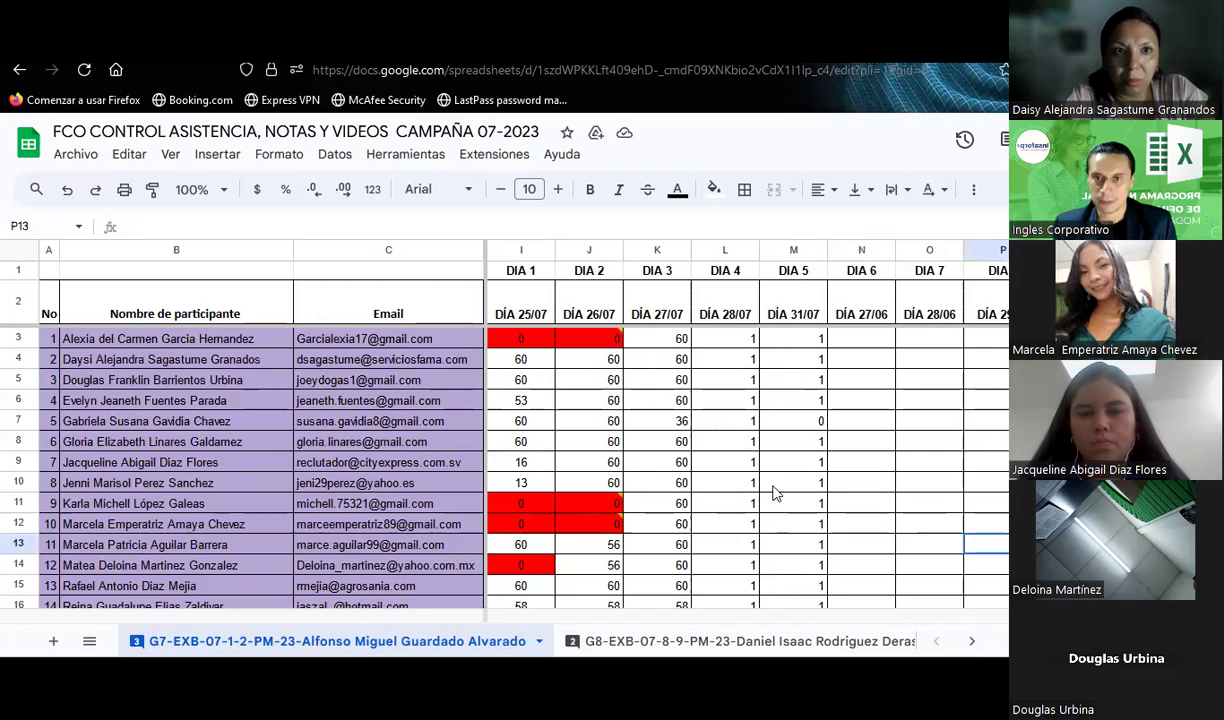
scroll(773, 495, "down", 8)
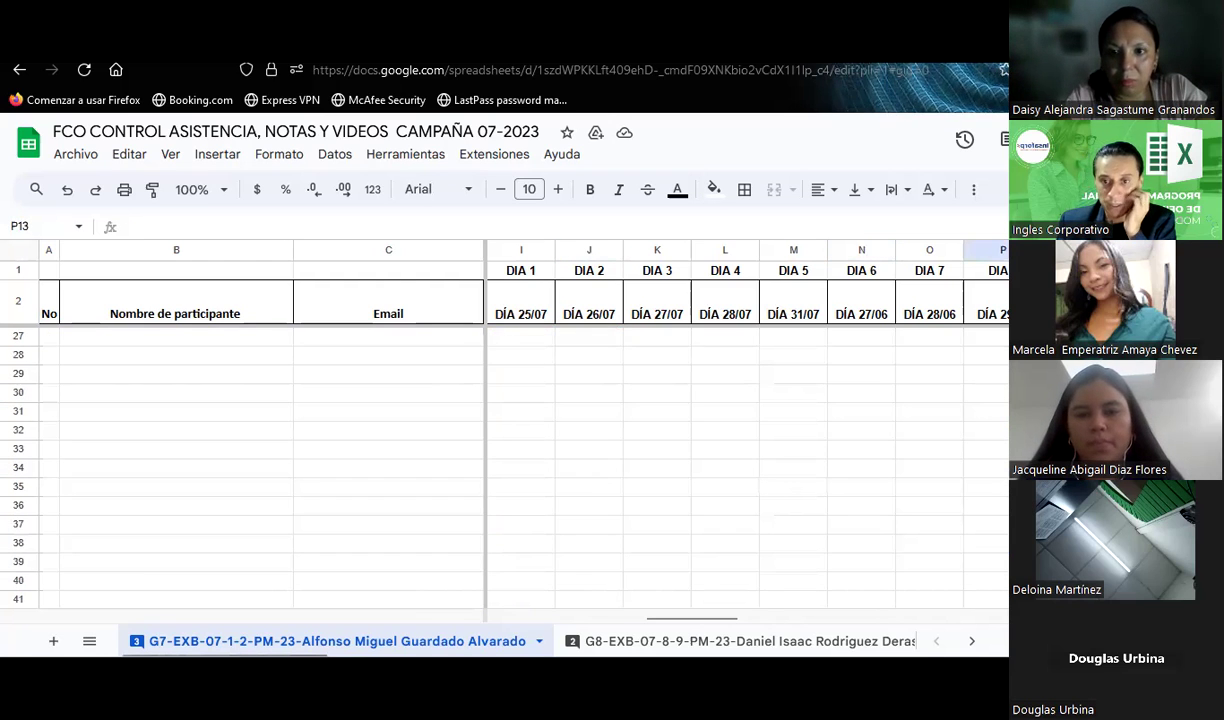
Back in Excel, copy the Tabla origen table and preview the paste options at B34.
left_click(1000, 597)
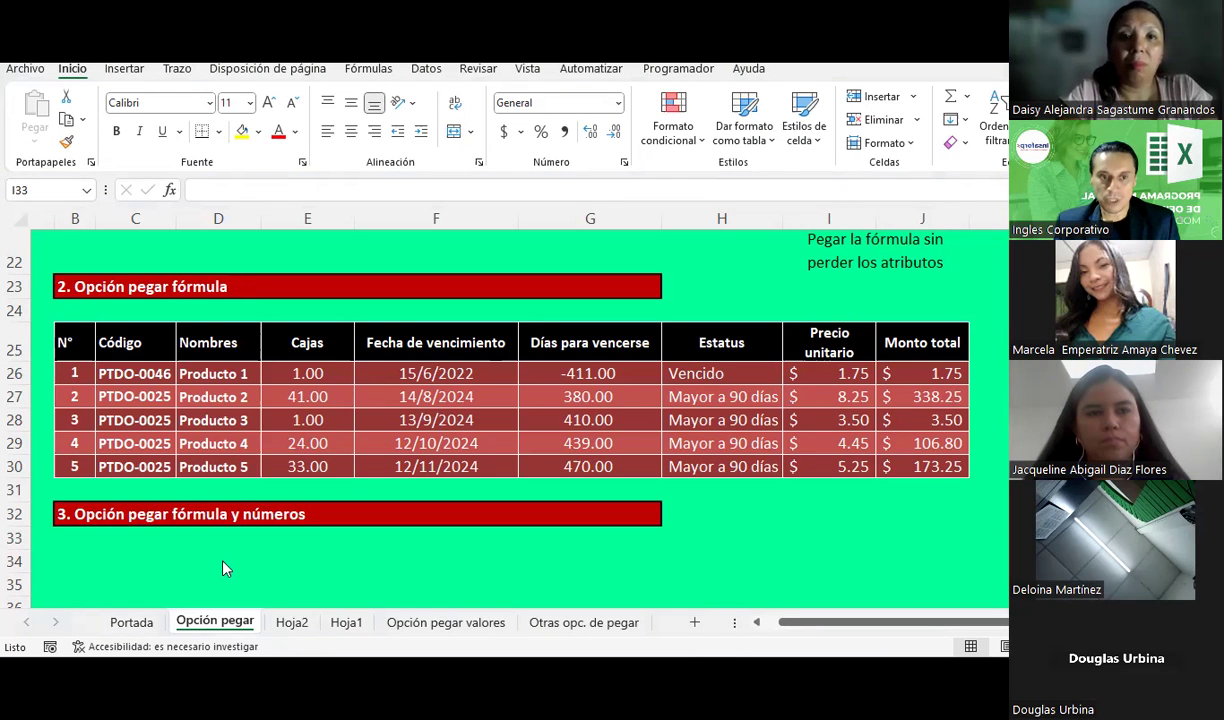
scroll(182, 407, "up", 2)
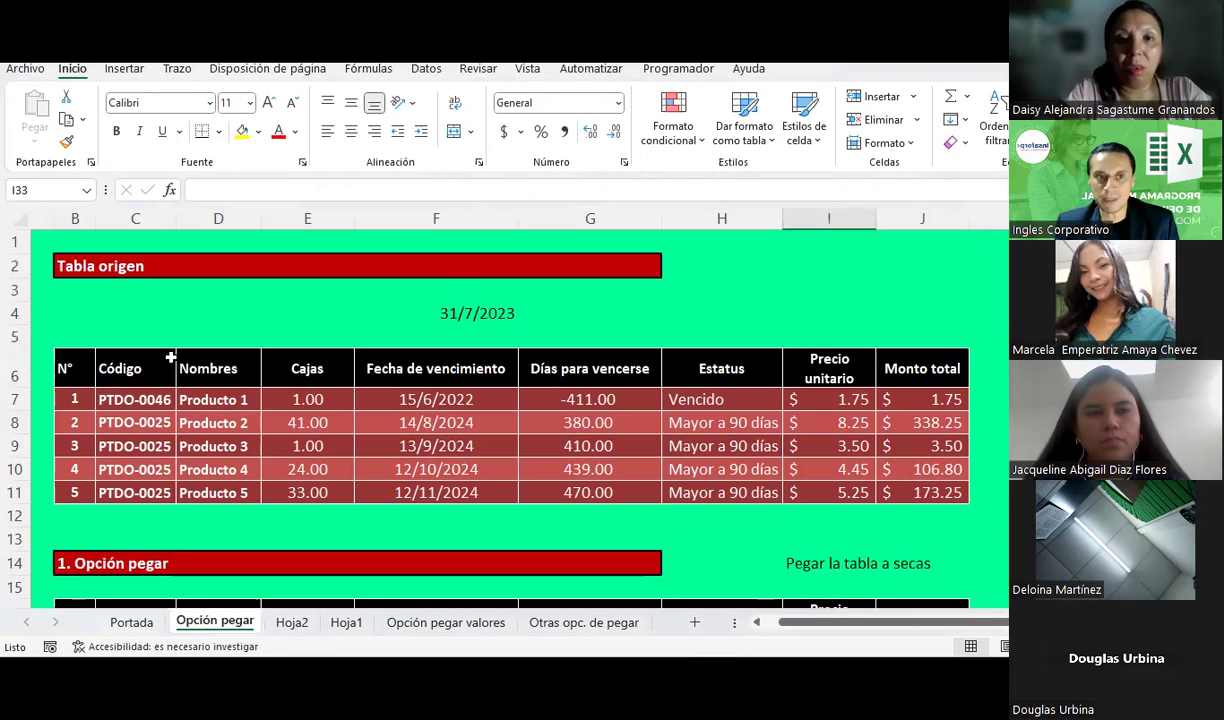
left_click(79, 266)
left_click_drag(66, 368, 920, 491)
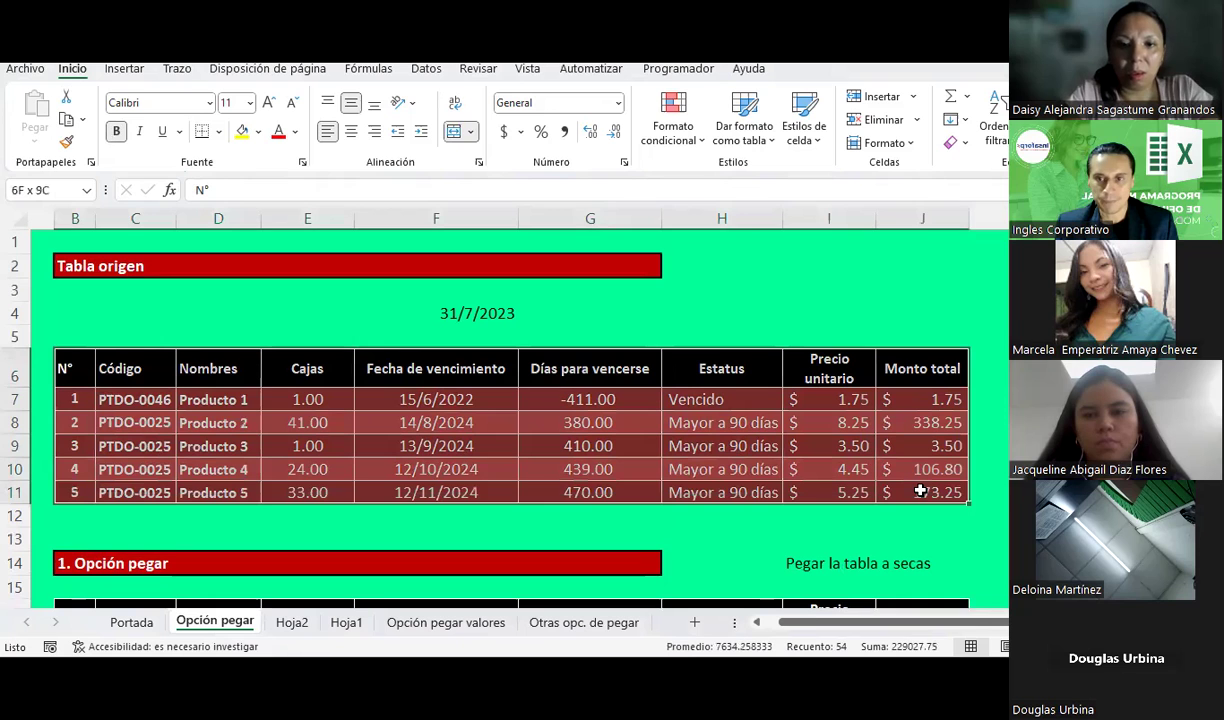
left_click(66, 120)
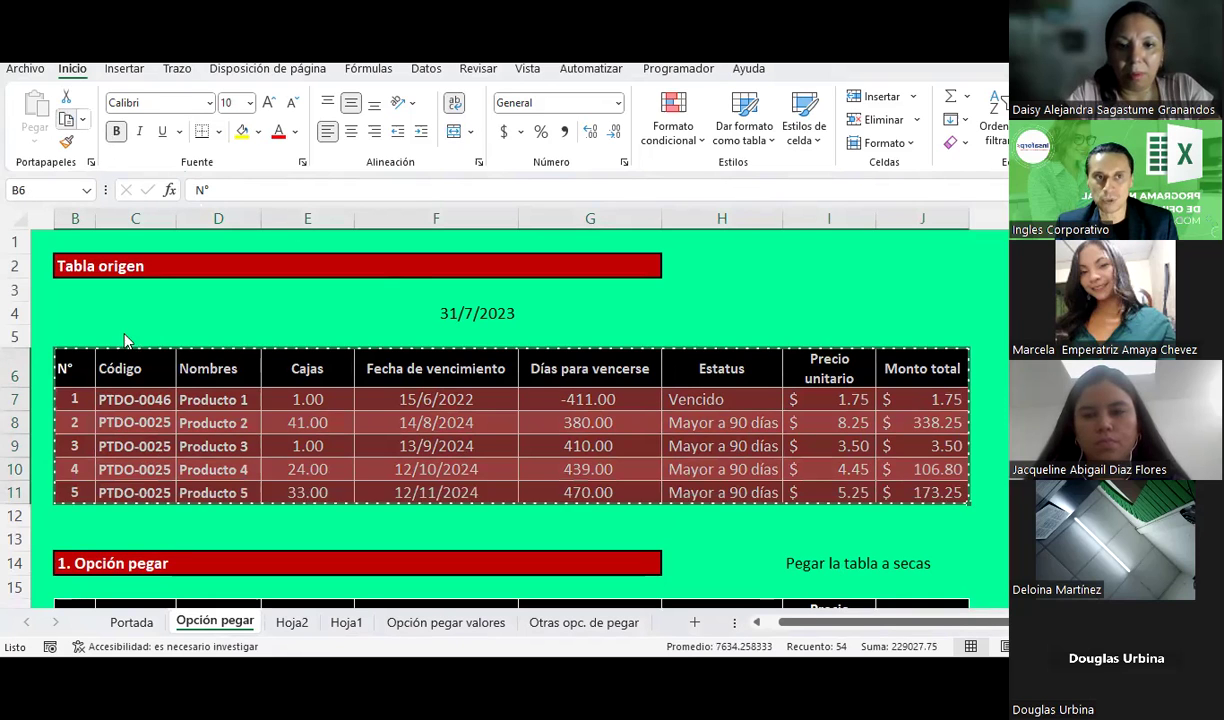
scroll(72, 416, "down", 4)
scroll(72, 416, "down", 3)
scroll(72, 416, "down", 2)
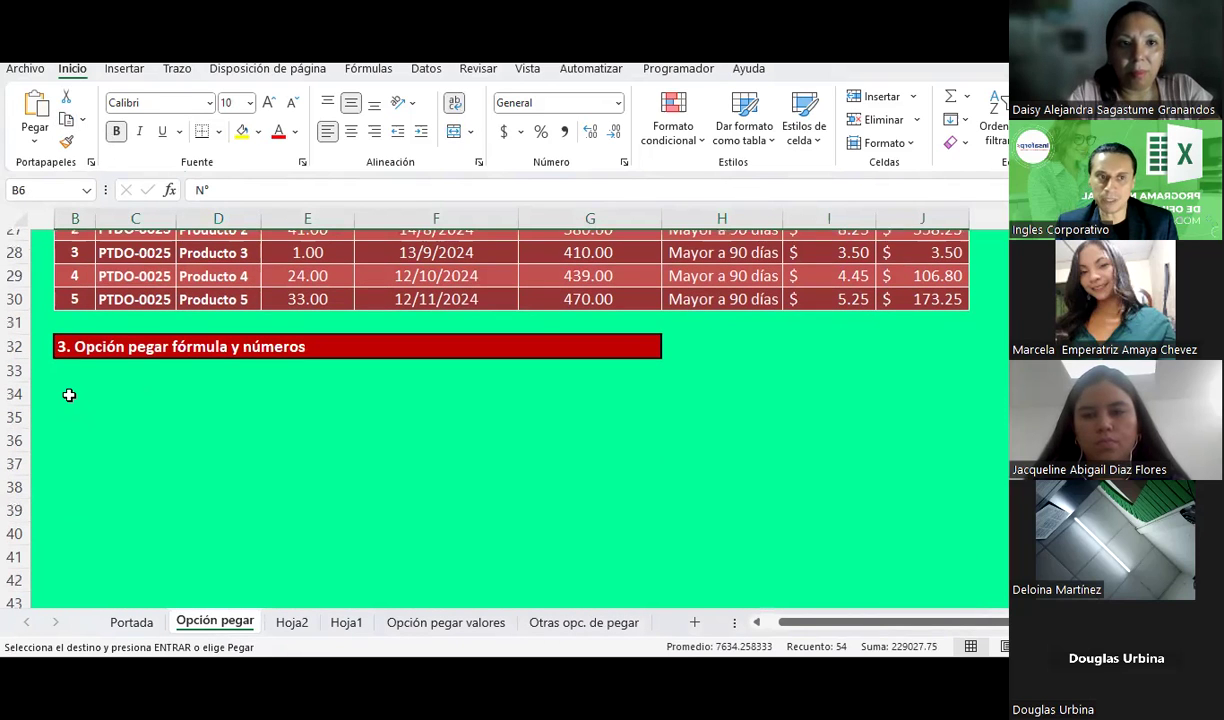
left_click(69, 395)
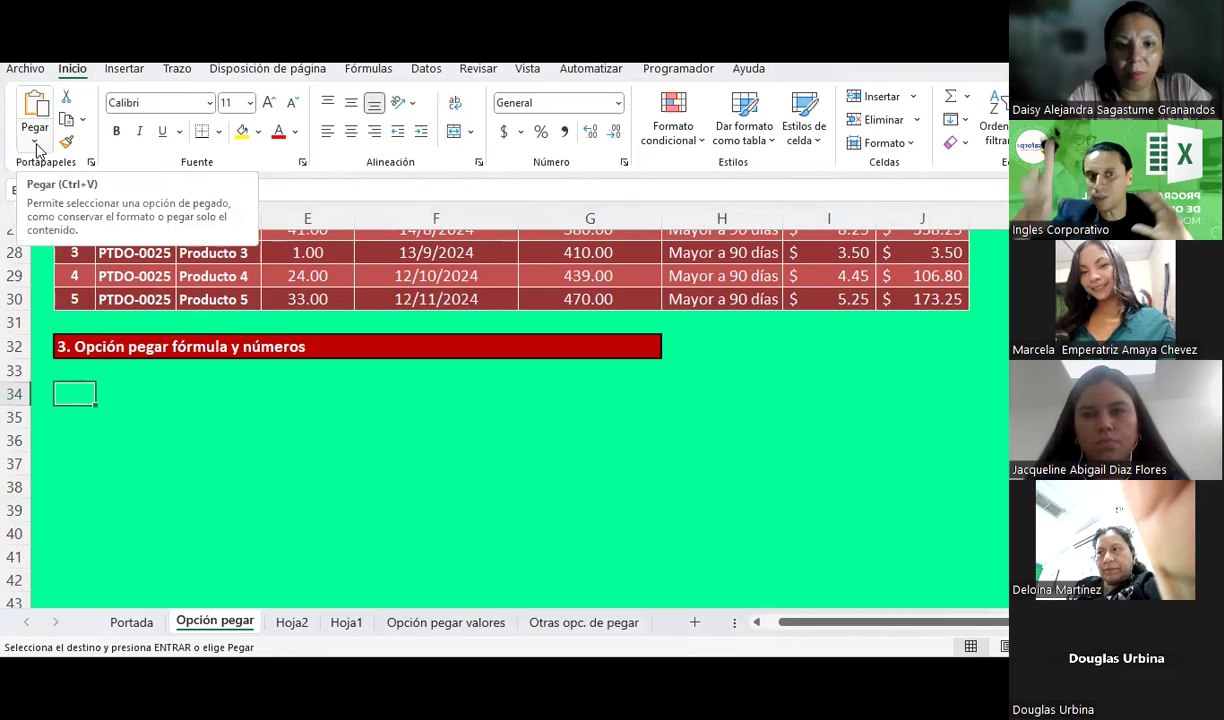
left_click(37, 148)
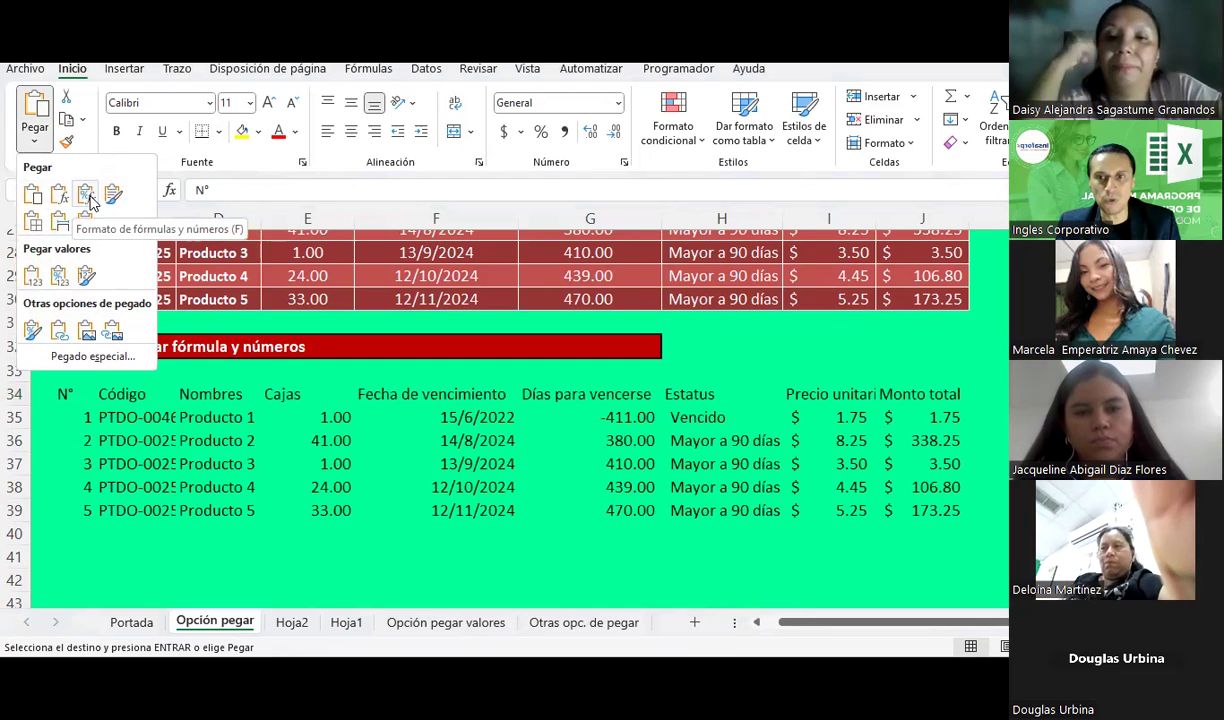
left_click(239, 506)
key("Escape")
Copy the Tabla origen table B6:J11 again with Ctrl+C and select B34 as destination.
scroll(239, 506, "up", 2)
scroll(239, 506, "up", 6)
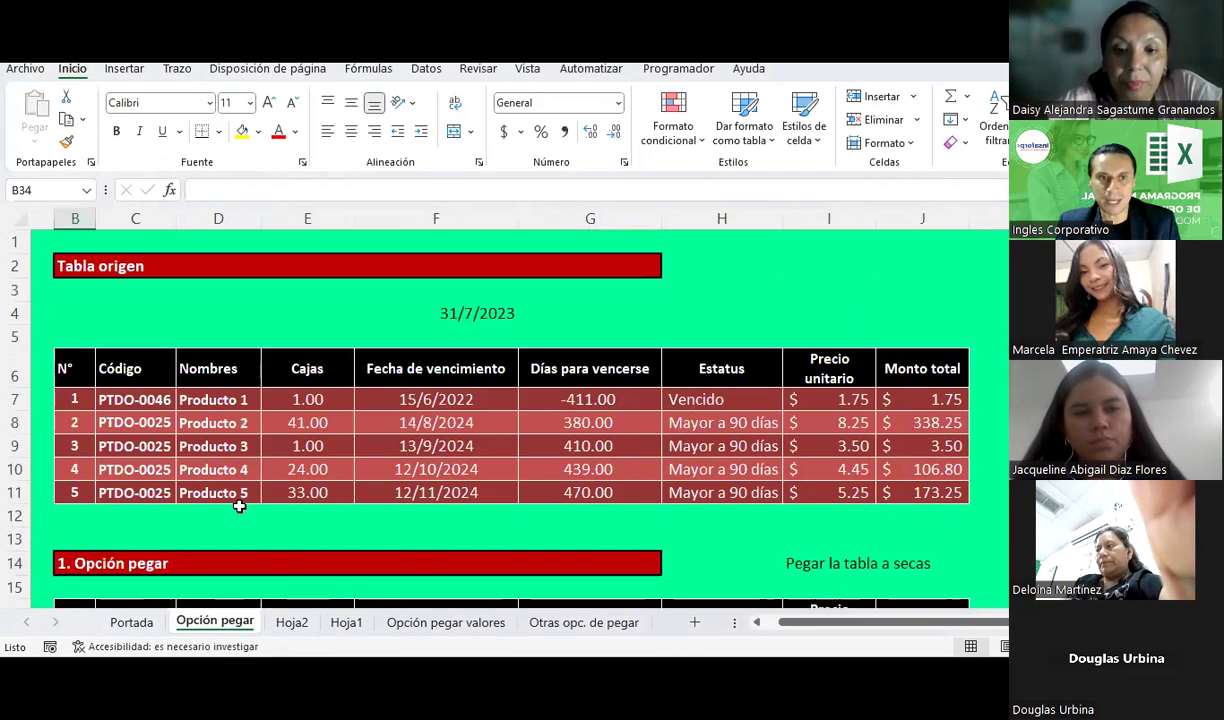
left_click_drag(64, 371, 921, 494)
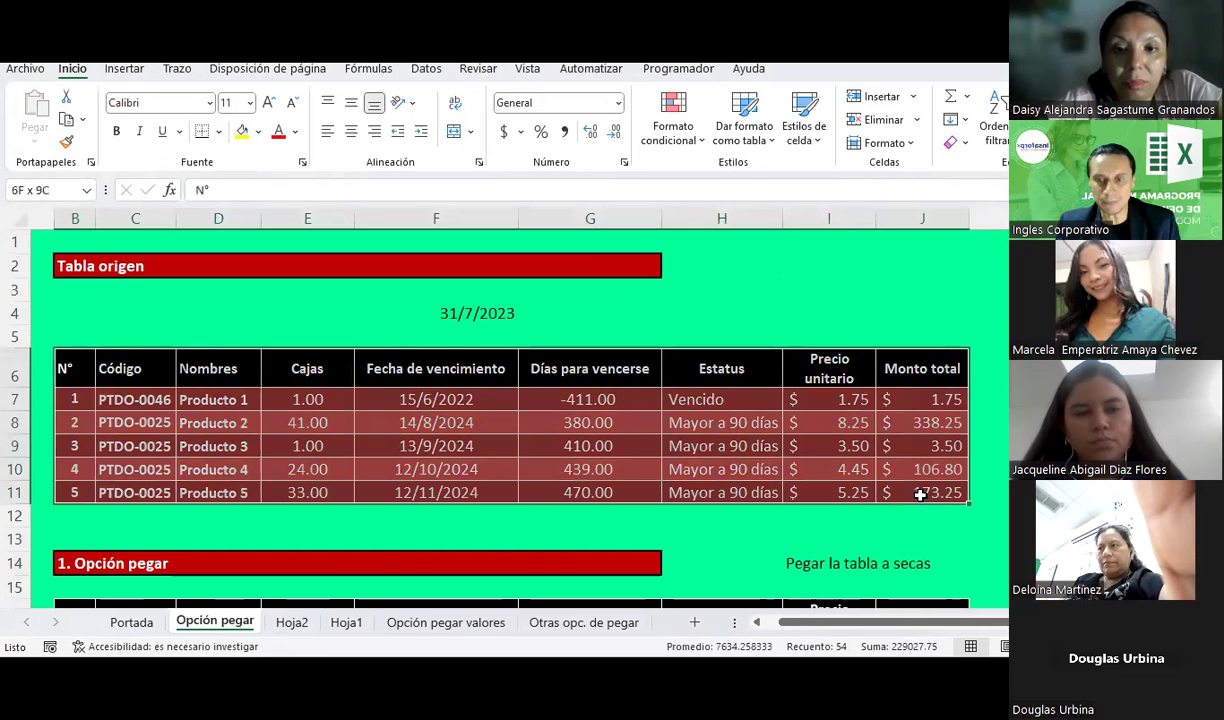
key("ctrl+c")
scroll(492, 549, "down", 6)
scroll(492, 549, "down", 2)
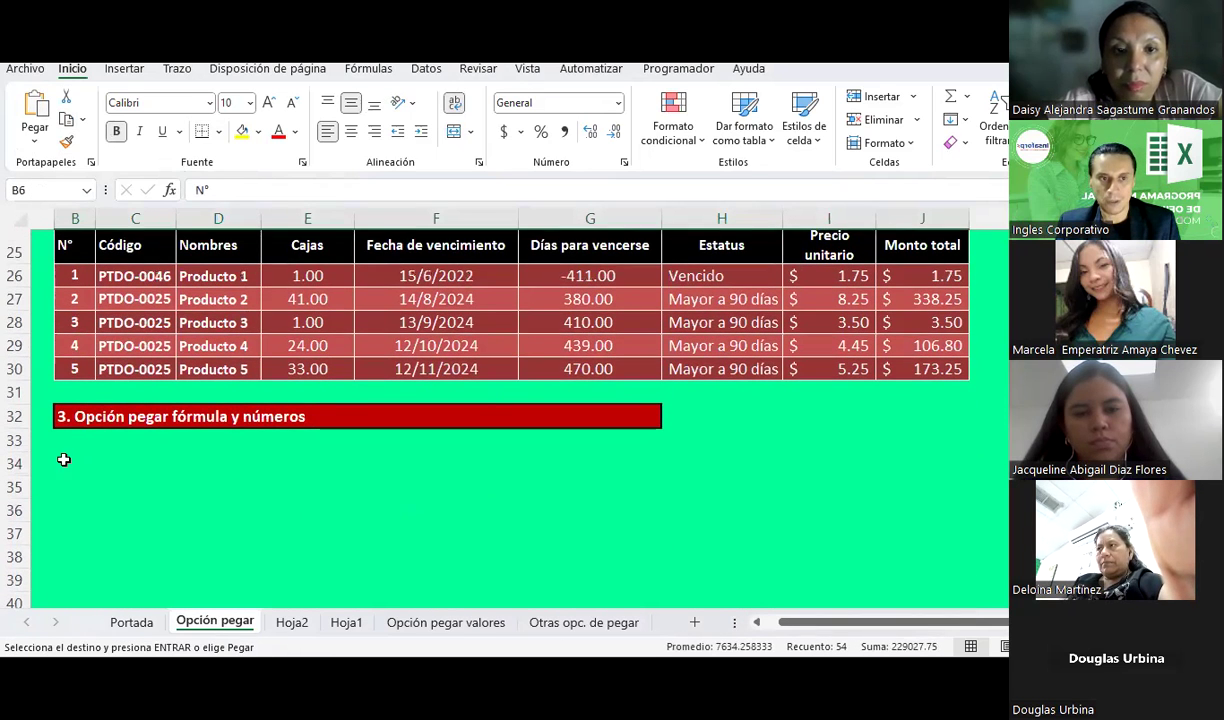
left_click(62, 461)
Paste the product table at B34 and clear its Monto total cells J36:J39.
left_click(35, 138)
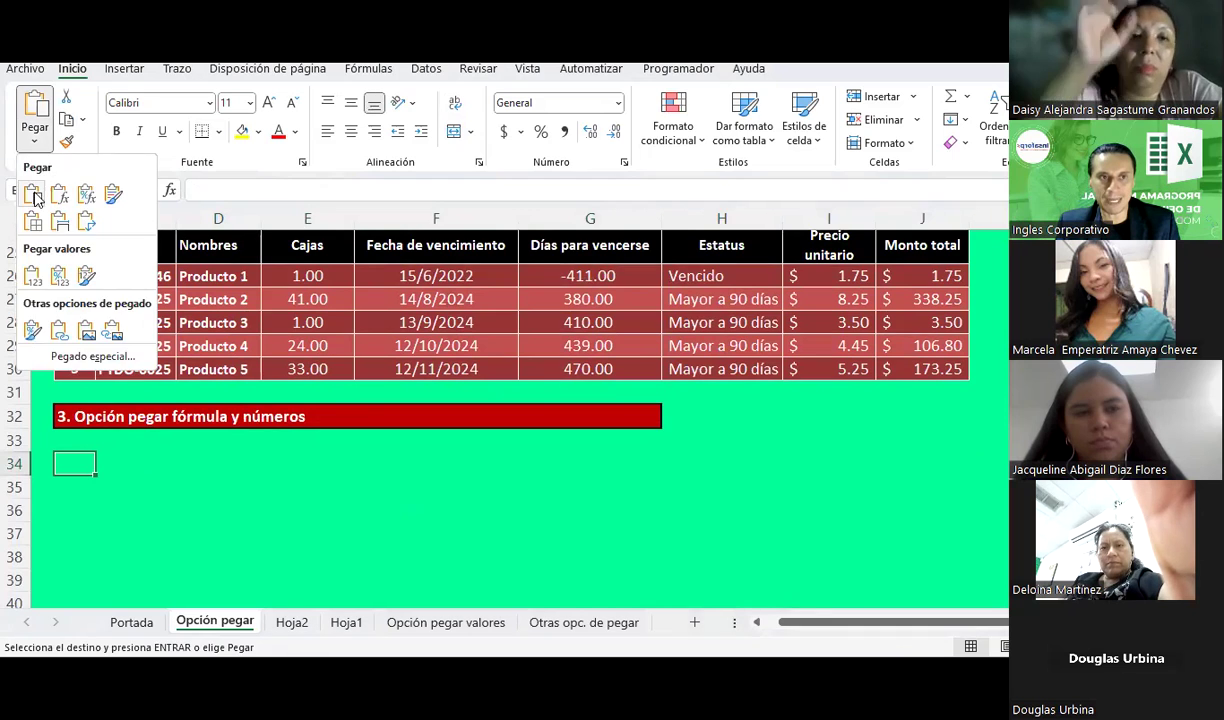
left_click(72, 195)
scroll(907, 456, "down", 2)
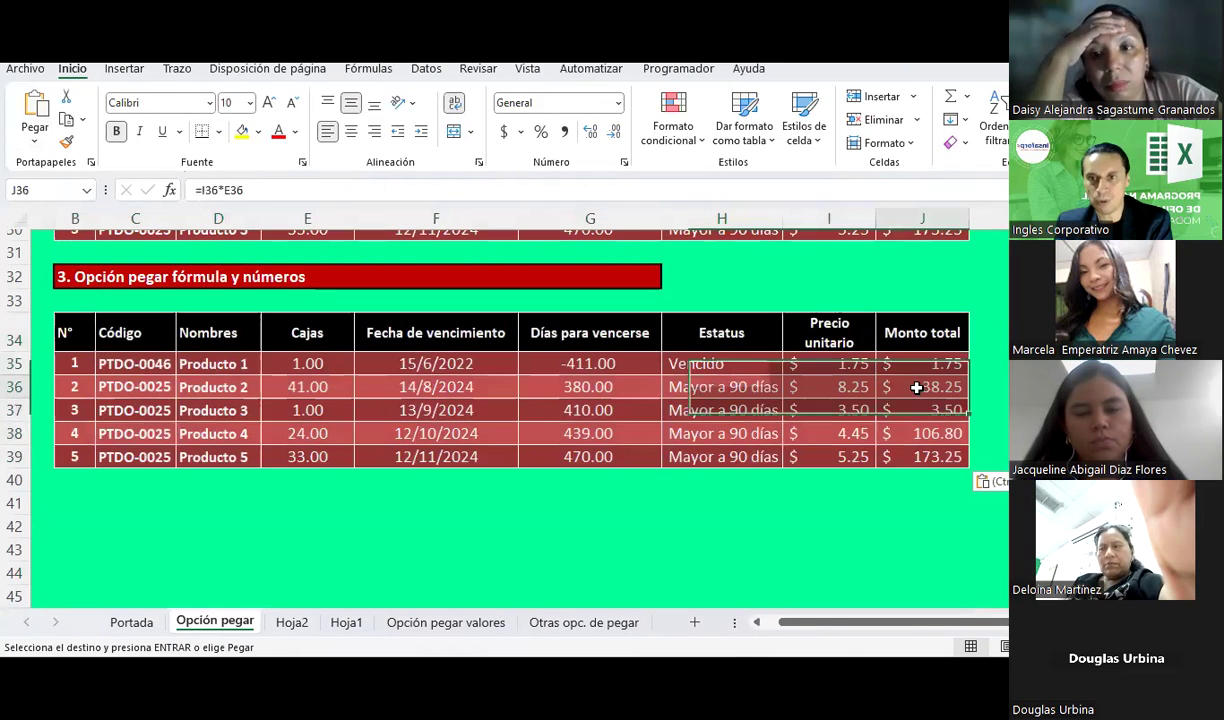
left_click_drag(921, 387, 921, 456)
key("Delete")
Fill J36:J39 from J35's formula using the Formato de fórmulas y números paste.
left_click(937, 360)
key("ctrl+c")
left_click_drag(920, 380, 916, 451)
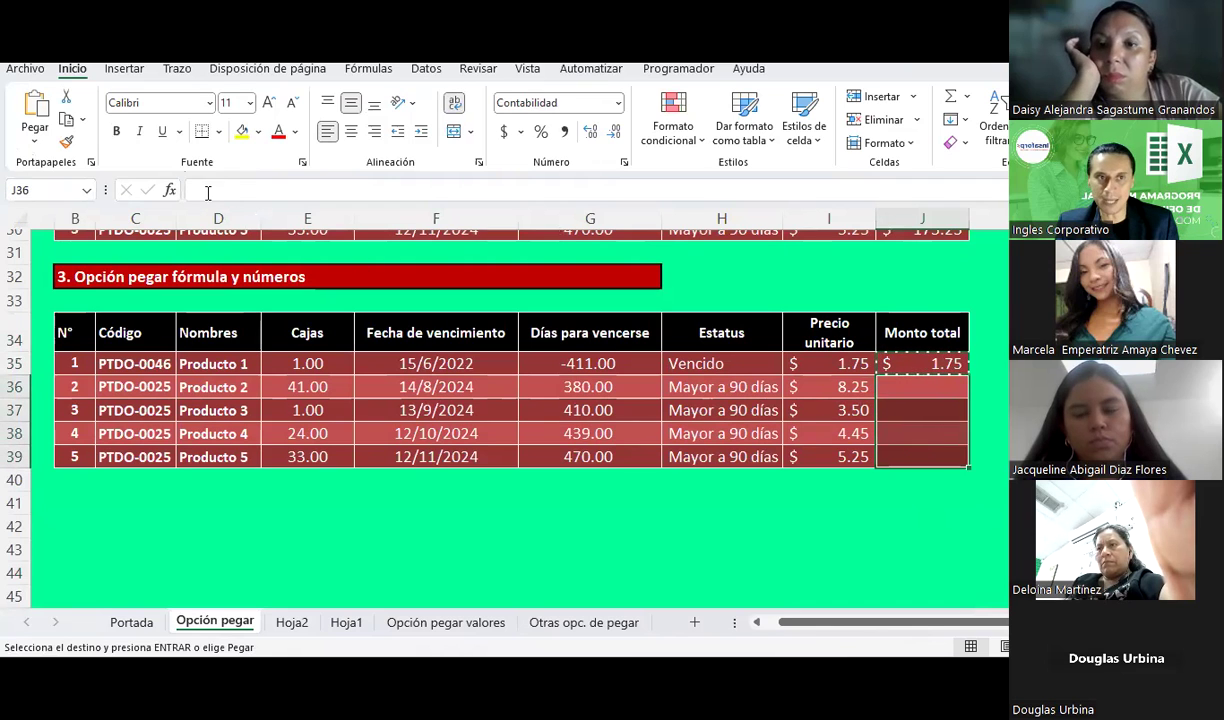
left_click(44, 143)
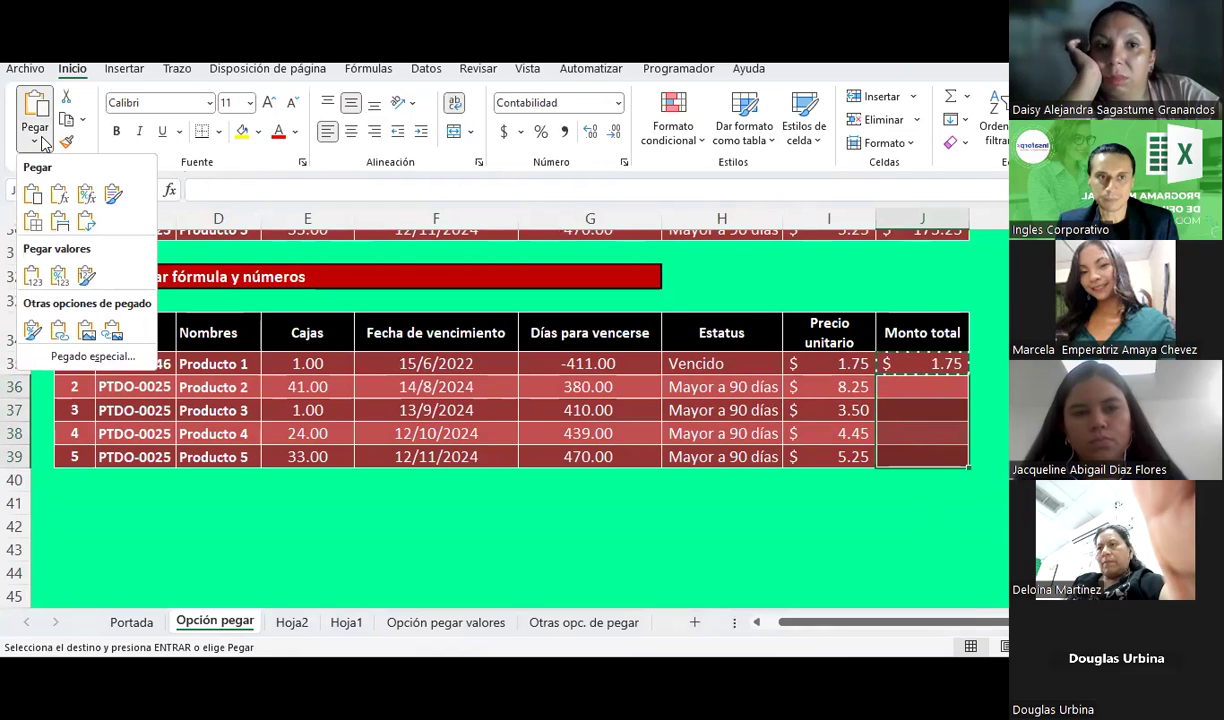
left_click(88, 195)
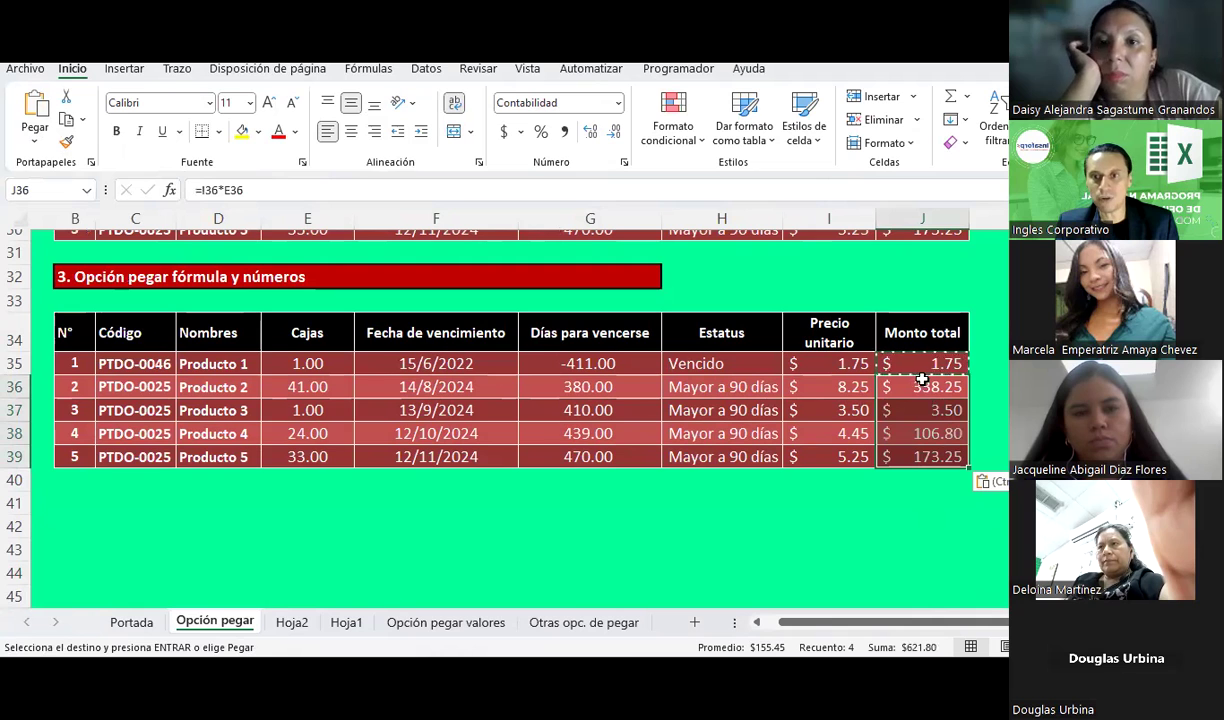
scroll(930, 361, "up", 1)
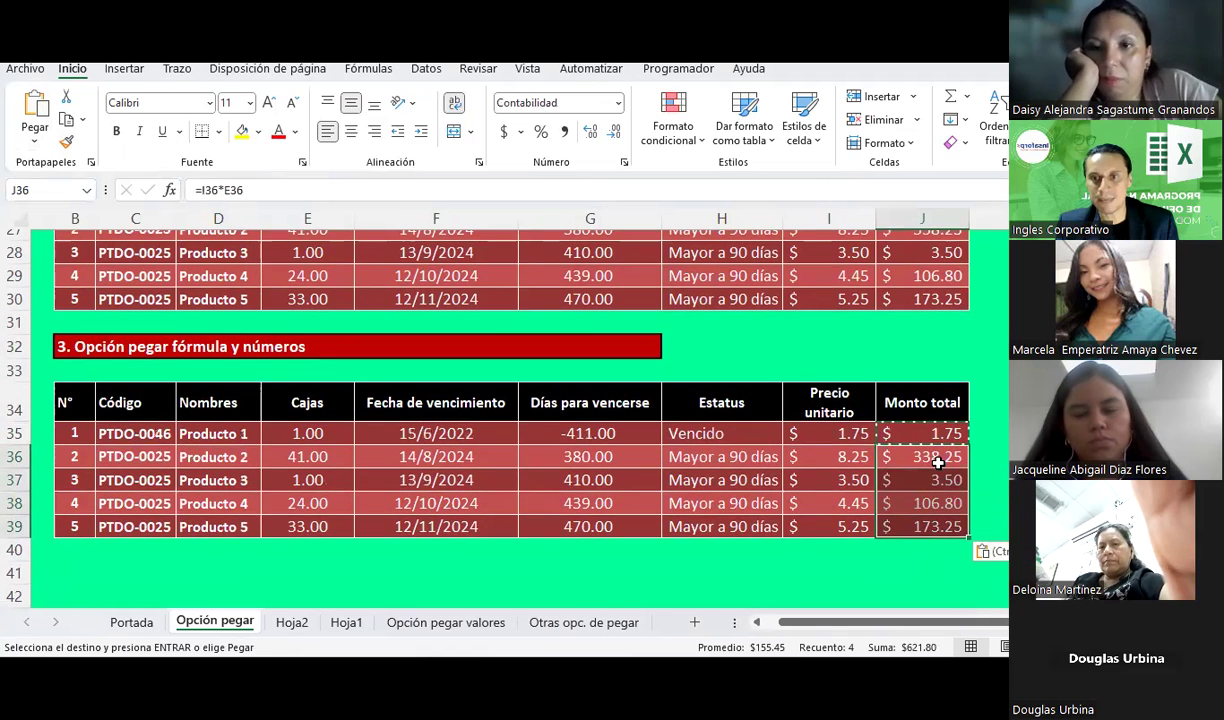
left_click(934, 456)
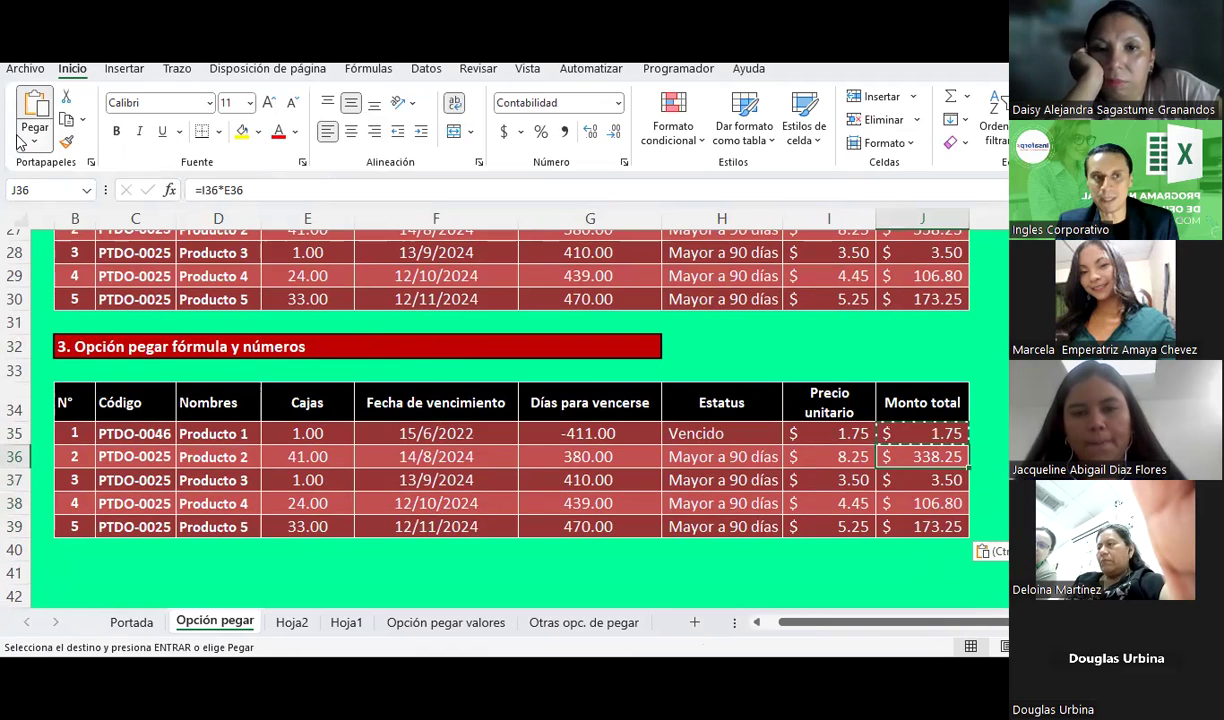
Compare the pasted totals with J27's formula, then select Tabla origen and cell B42.
left_click(35, 138)
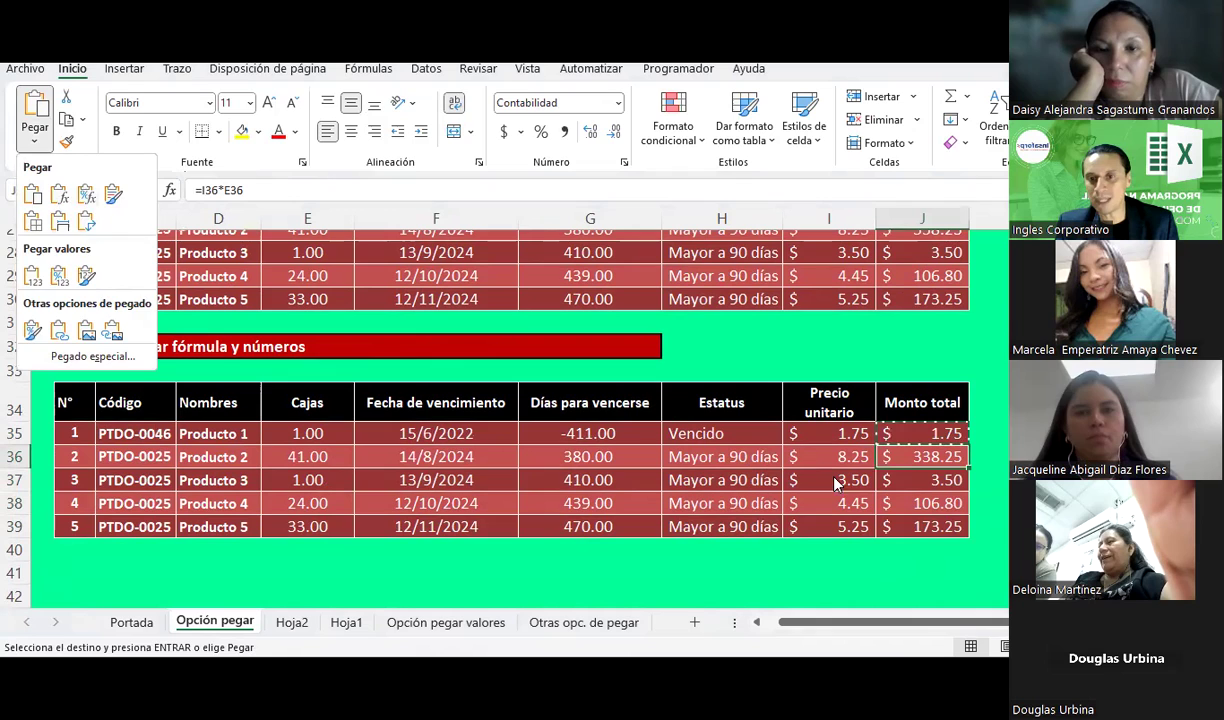
left_click(905, 458)
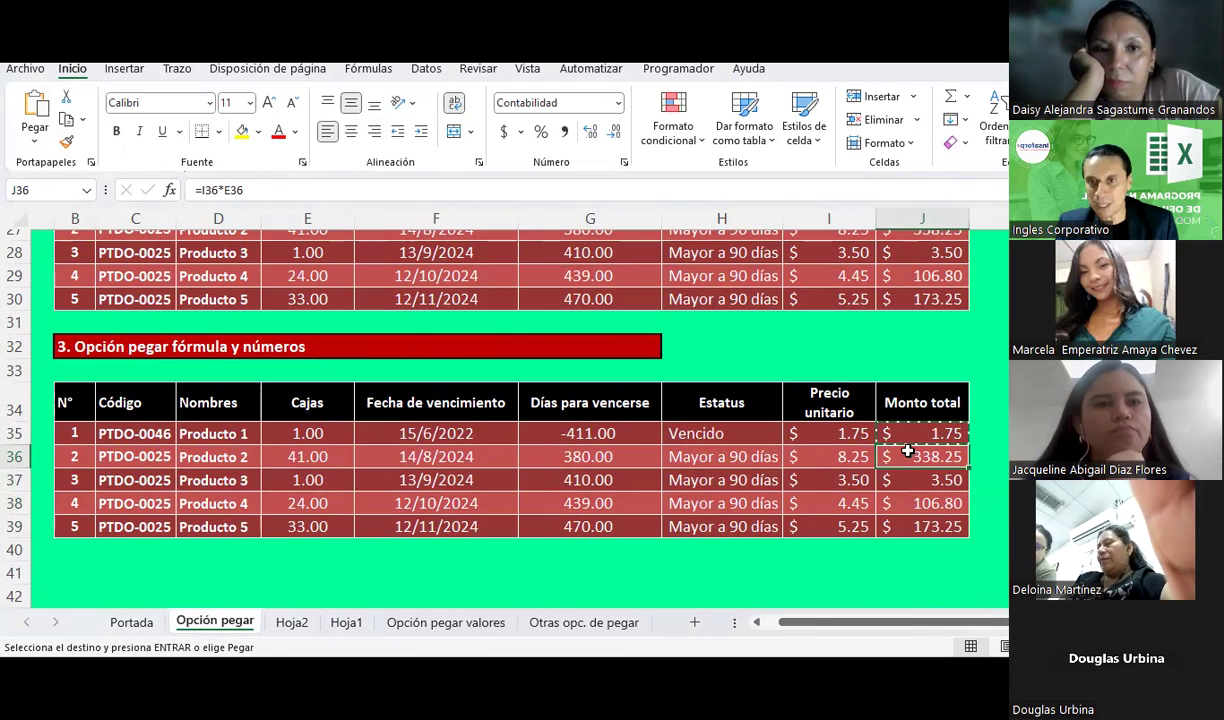
scroll(907, 455, "up", 2)
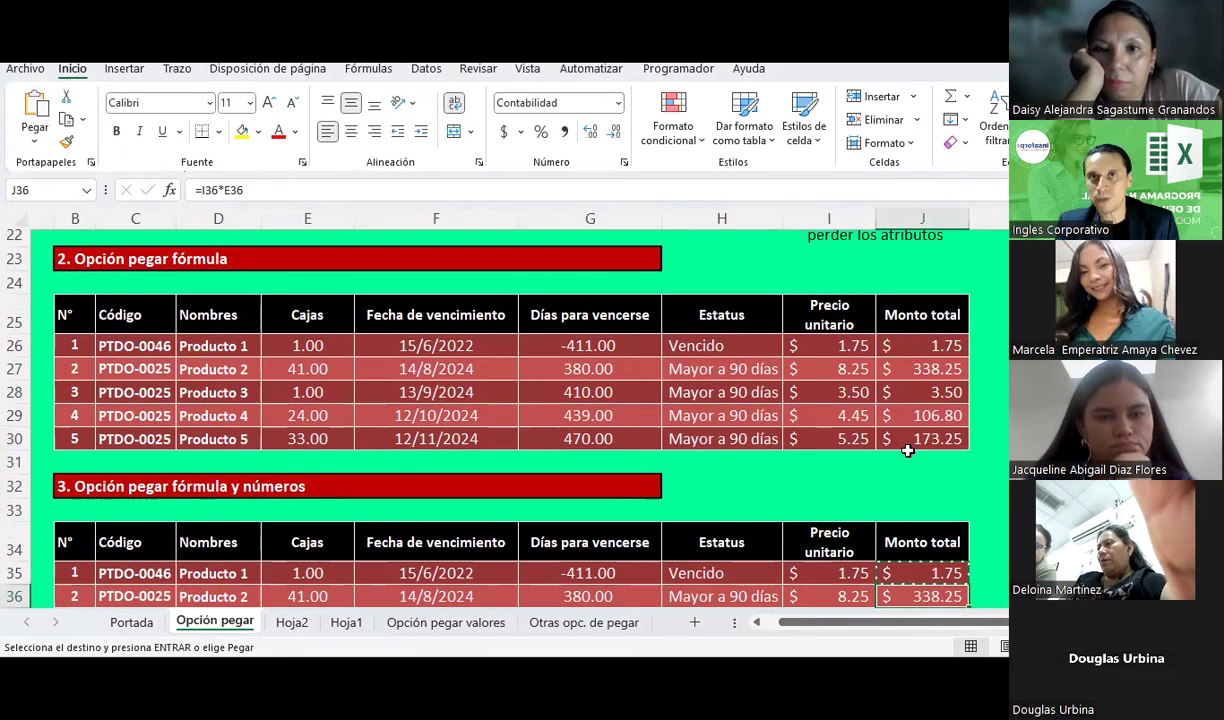
left_click(915, 369)
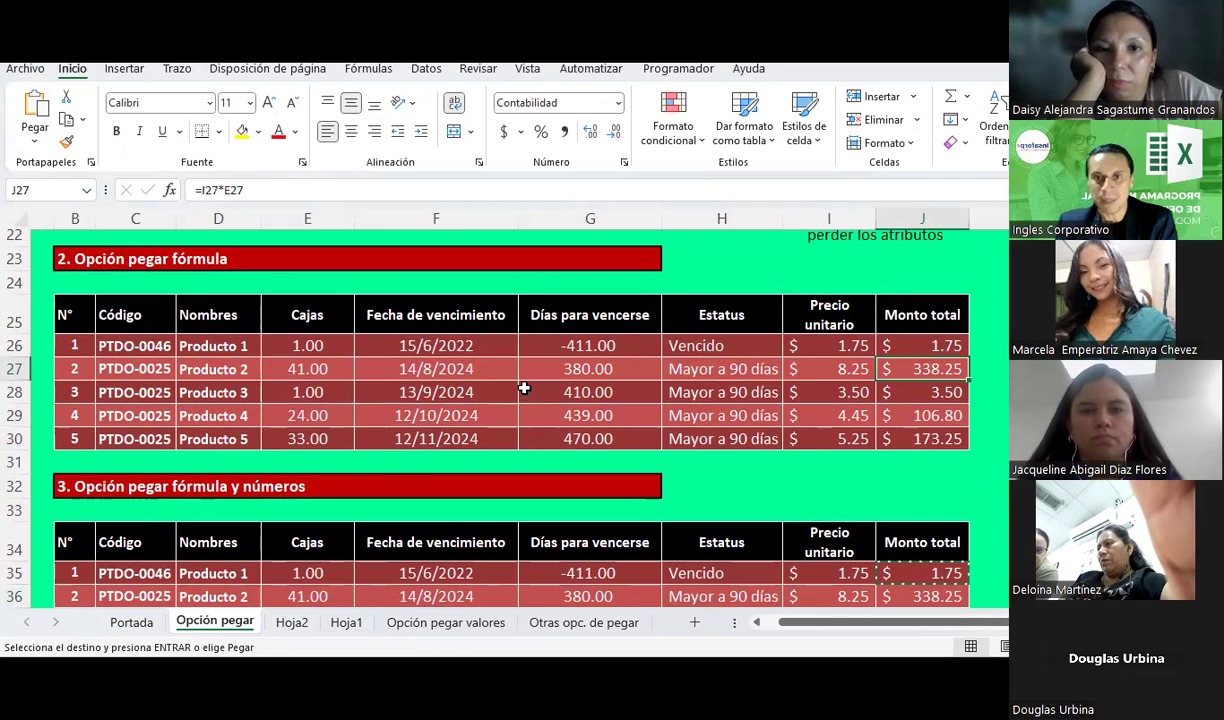
scroll(524, 390, "up", 7)
left_click_drag(66, 361, 929, 492)
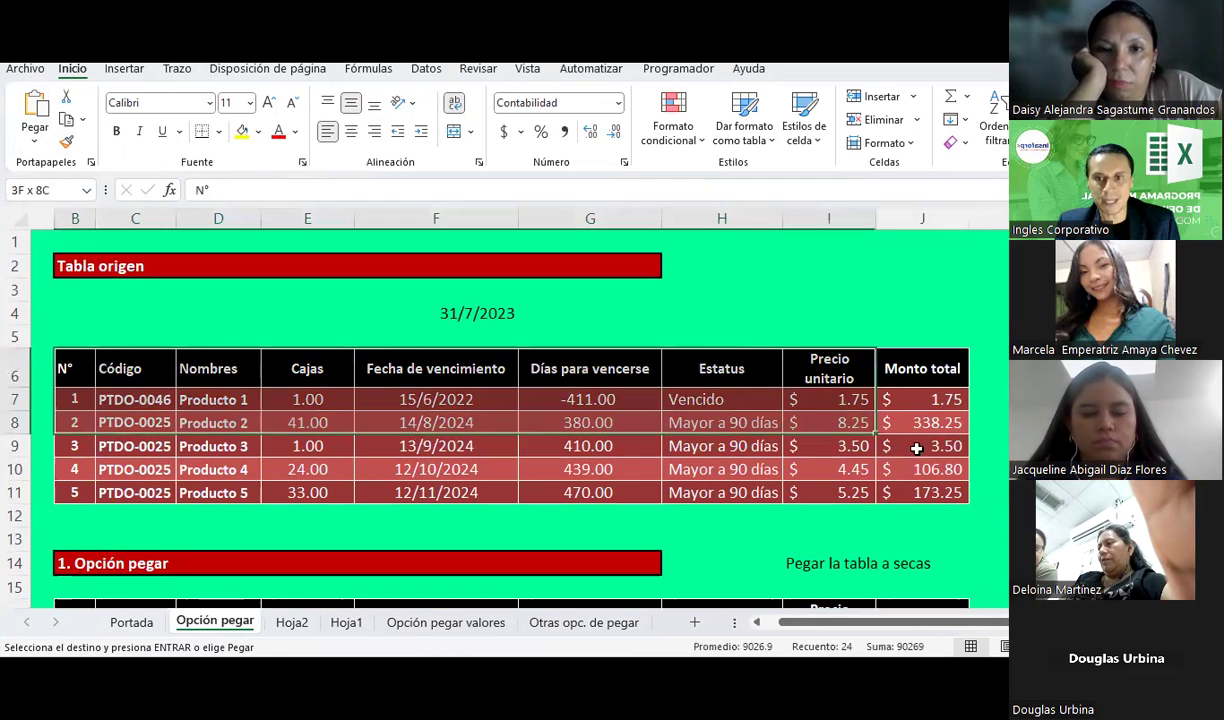
scroll(637, 399, "down", 7)
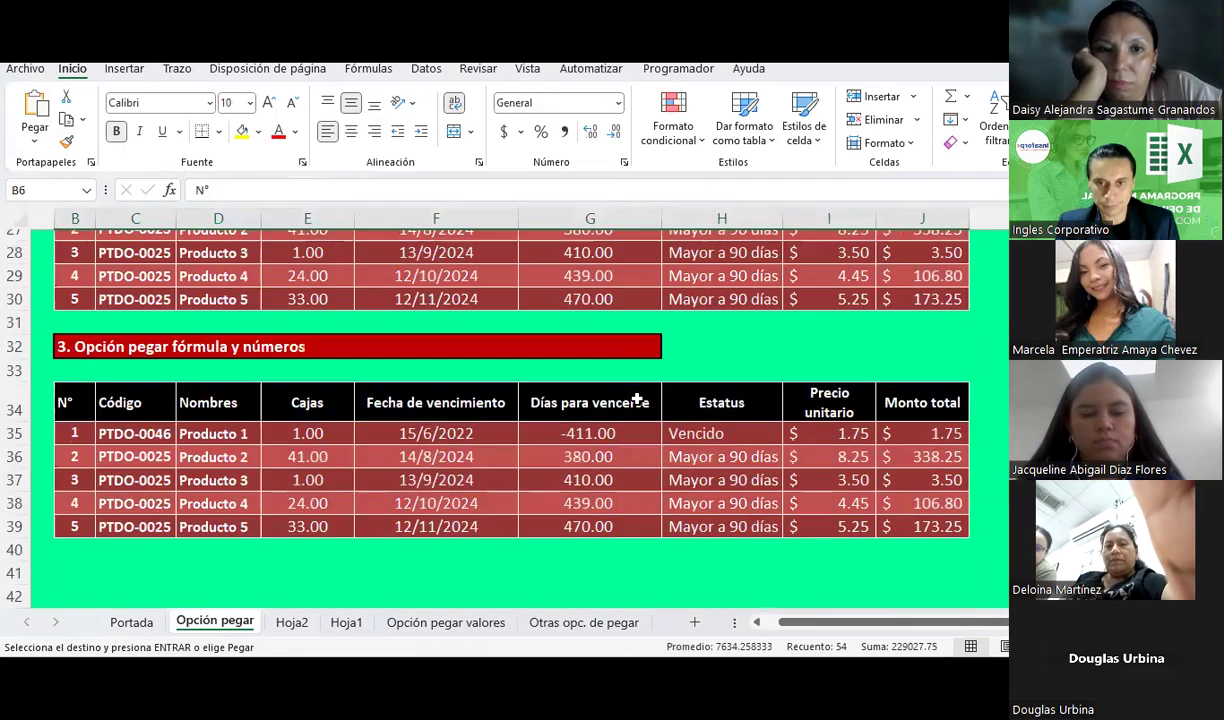
scroll(637, 399, "down", 6)
left_click(83, 316)
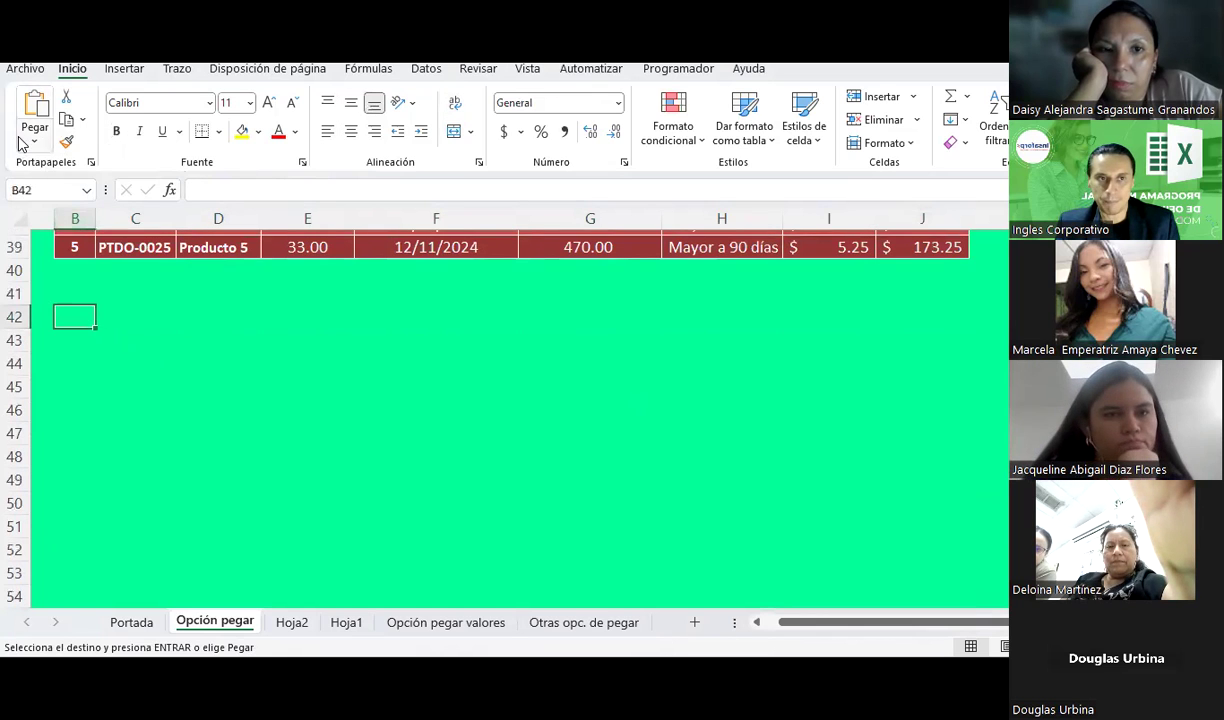
Paste the product table at B42 using Formato de fórmulas y números instead of a normal paste.
left_click(34, 140)
left_click(33, 193)
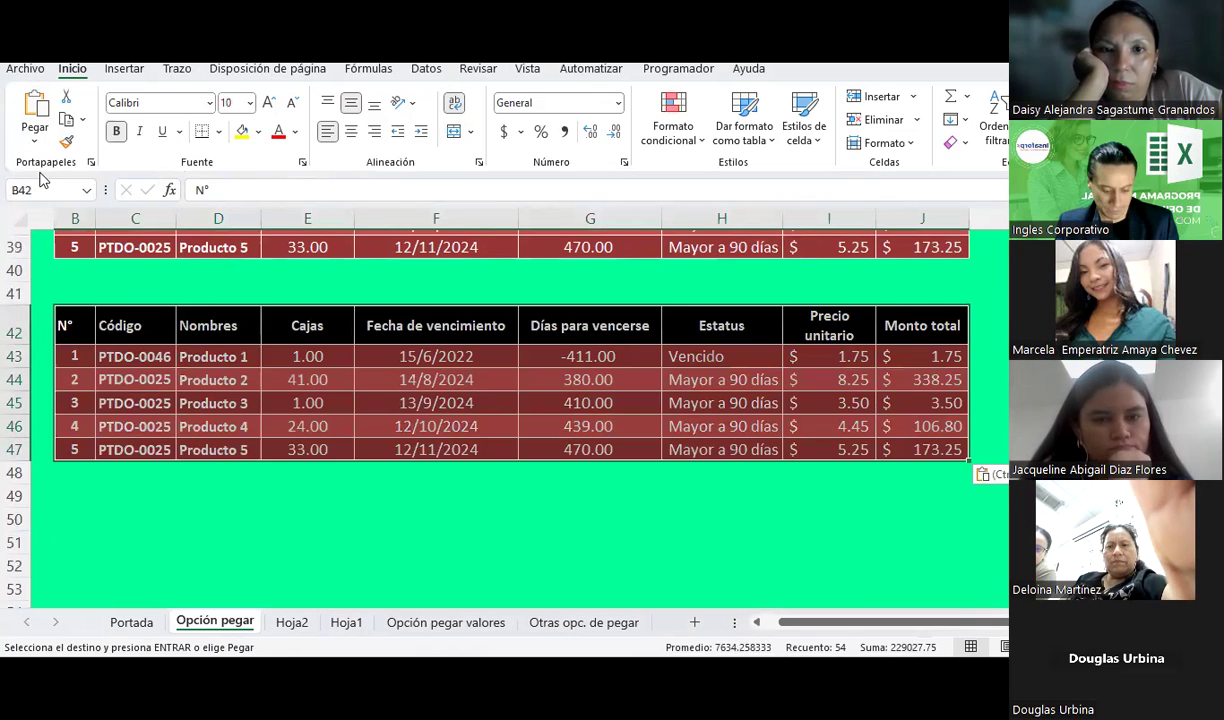
key("ctrl+z")
left_click(36, 140)
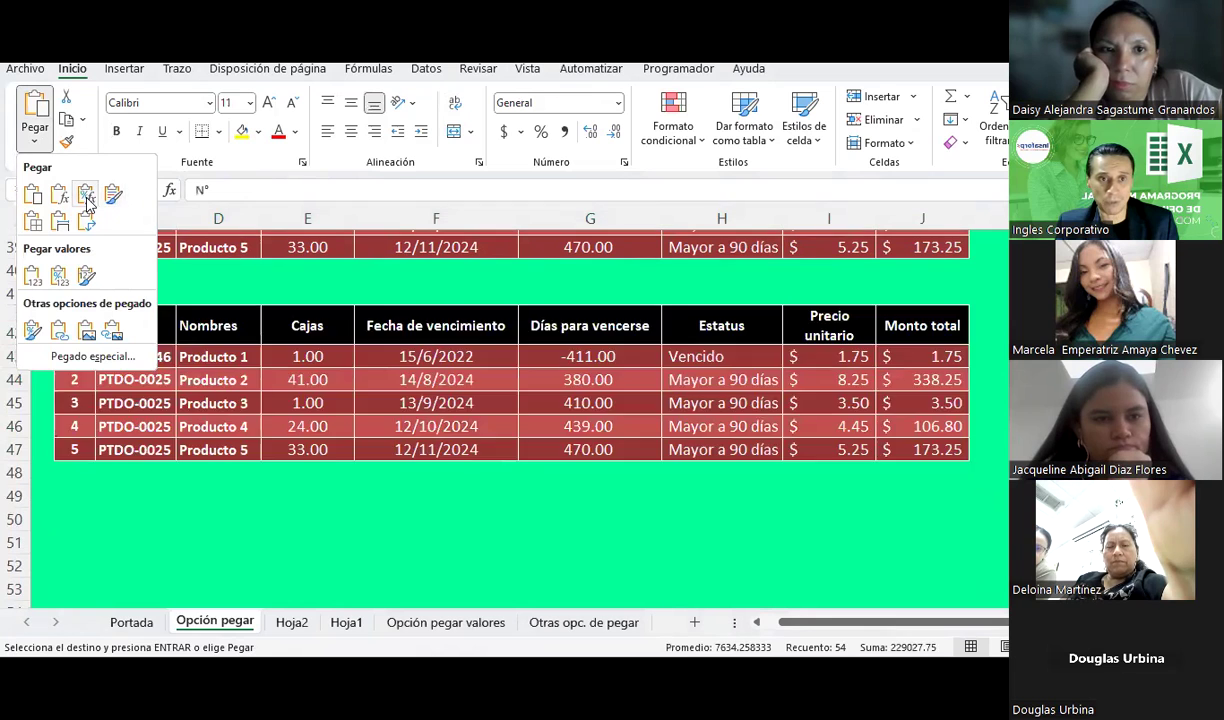
left_click(86, 194)
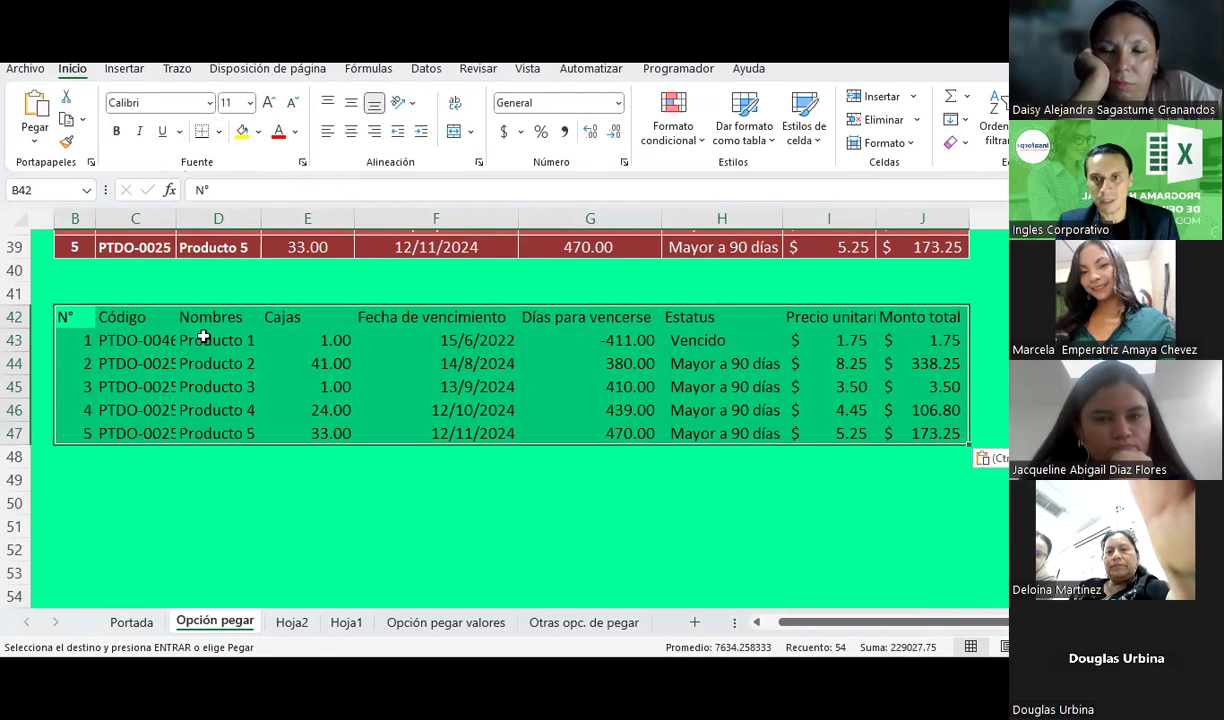
Check the pasted Cajas value in E43 and expiry dates F43 through F47.
scroll(204, 340, "up", 1)
scroll(205, 345, "up", 1)
scroll(208, 361, "down", 1)
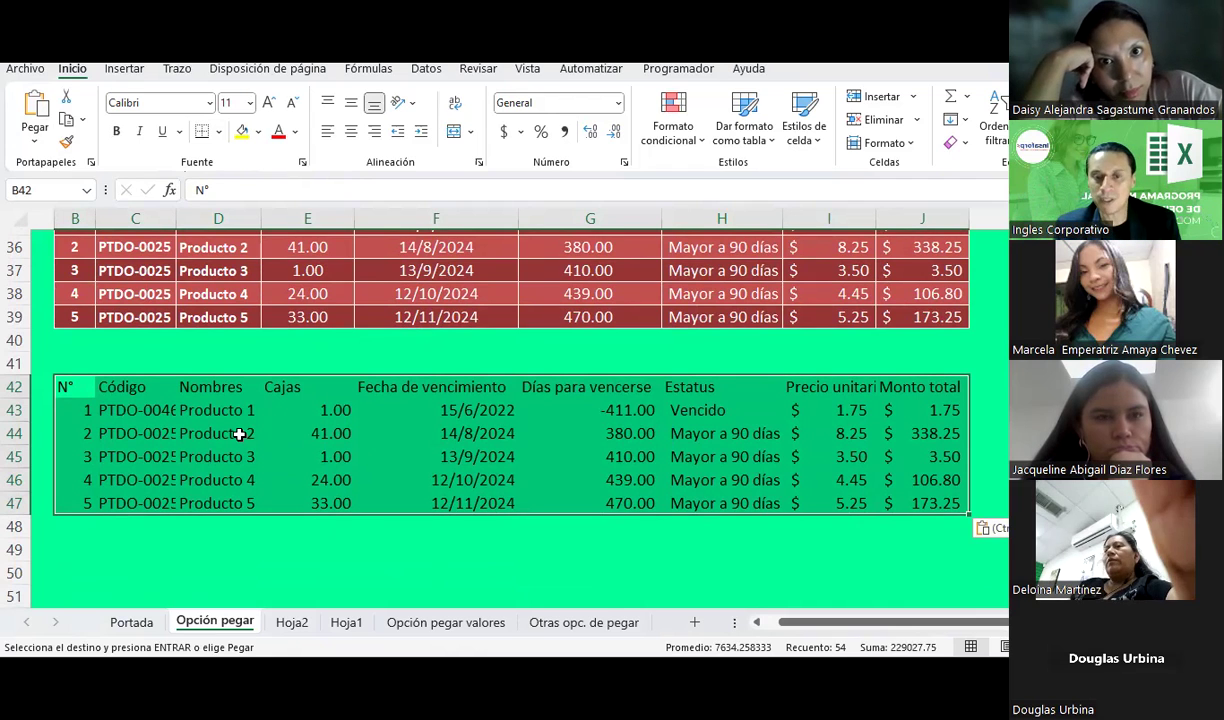
left_click(330, 408)
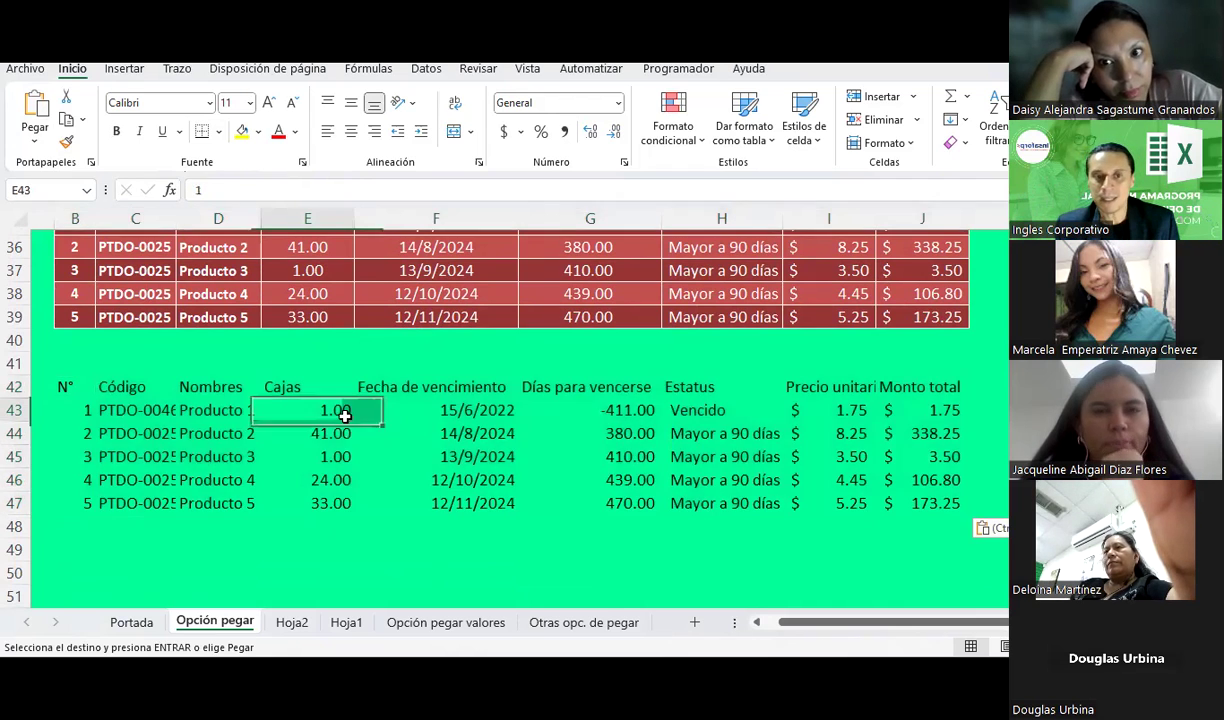
left_click(492, 410)
left_click(466, 434)
left_click(470, 456)
left_click(470, 480)
left_click(456, 504)
Verify the days-to-expiry formulas in G43:G45 and Monto total formulas in J43:J45.
left_click(612, 408)
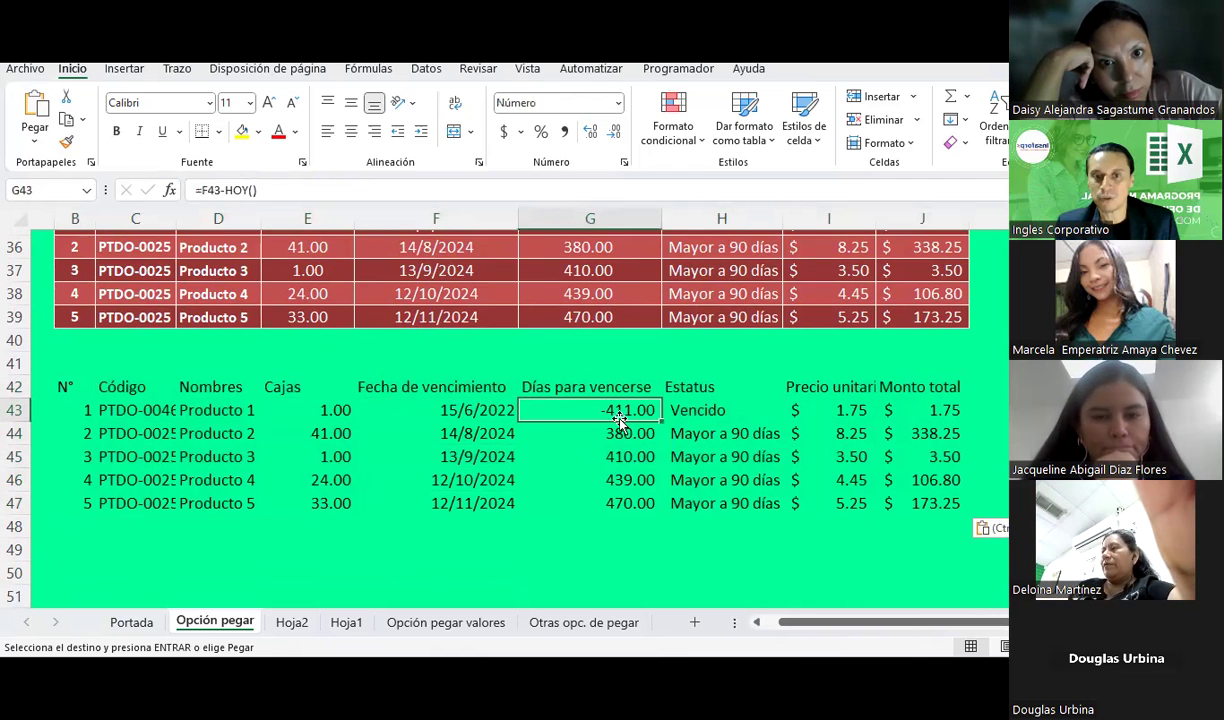
key("Escape")
left_click(615, 434)
left_click(619, 457)
left_click(895, 416)
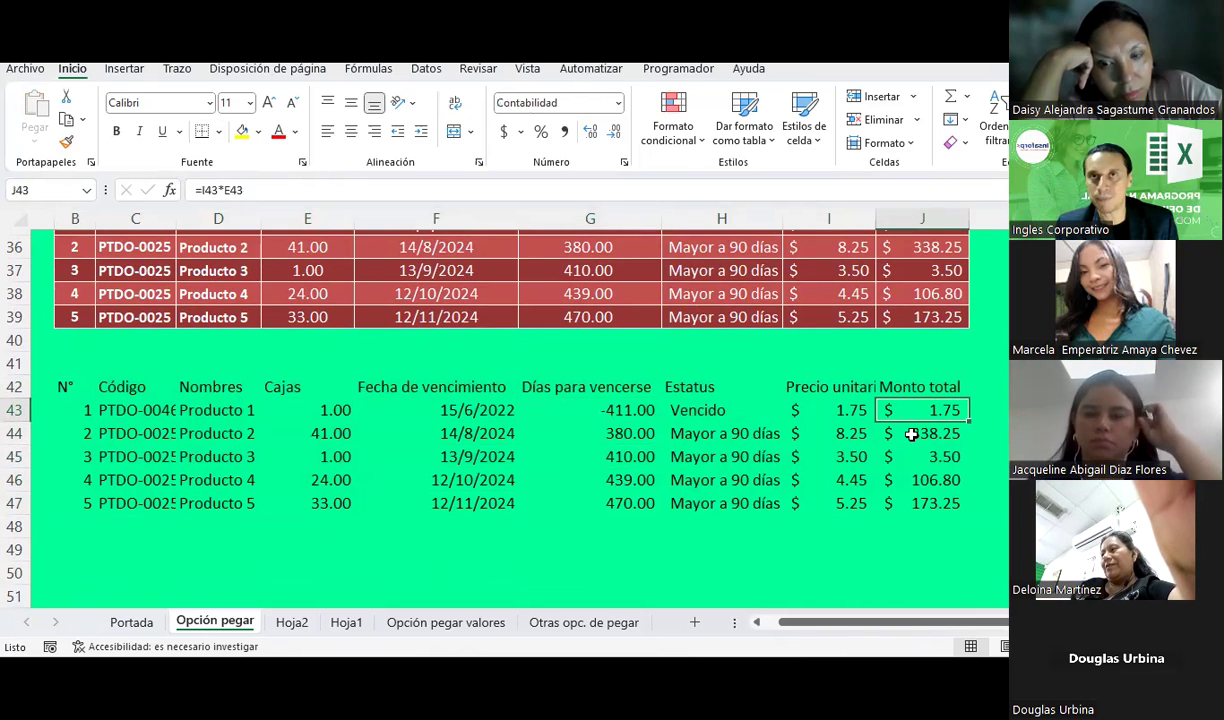
left_click(914, 434)
left_click(914, 460)
mouse_move(55, 389)
left_mouse_down()
mouse_move(850, 473)
mouse_move(945, 506)
left_mouse_up()
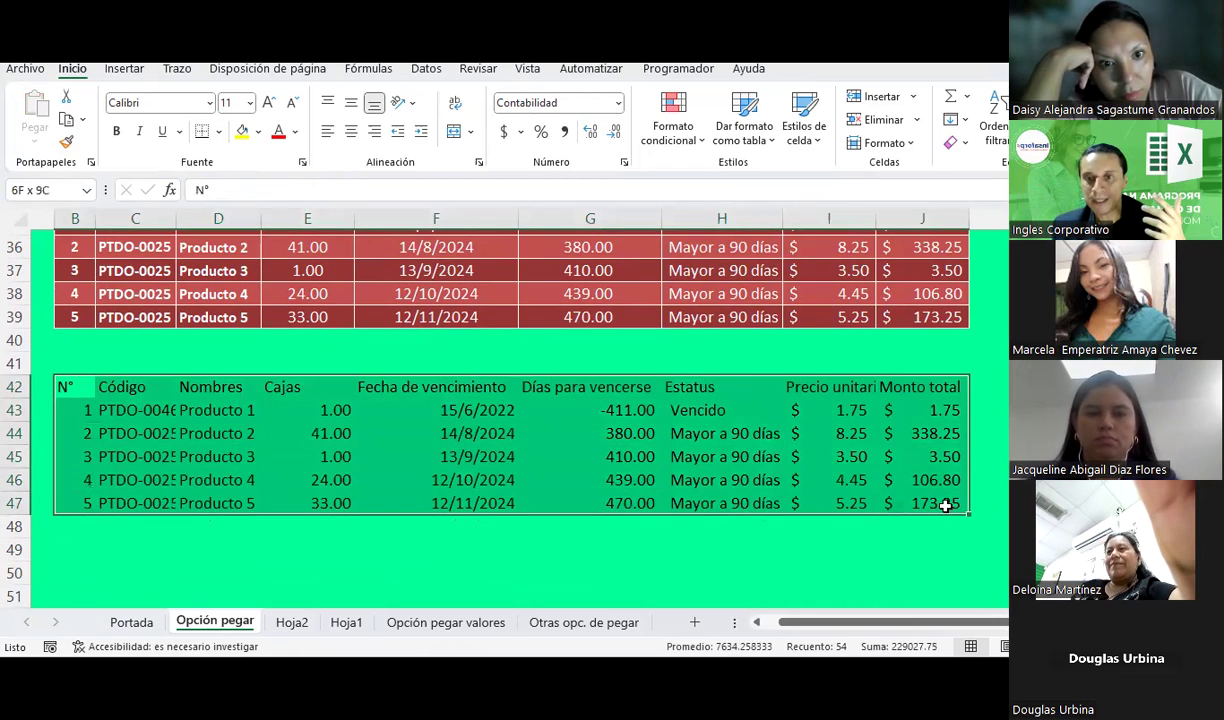
left_click(351, 132)
left_click(501, 414)
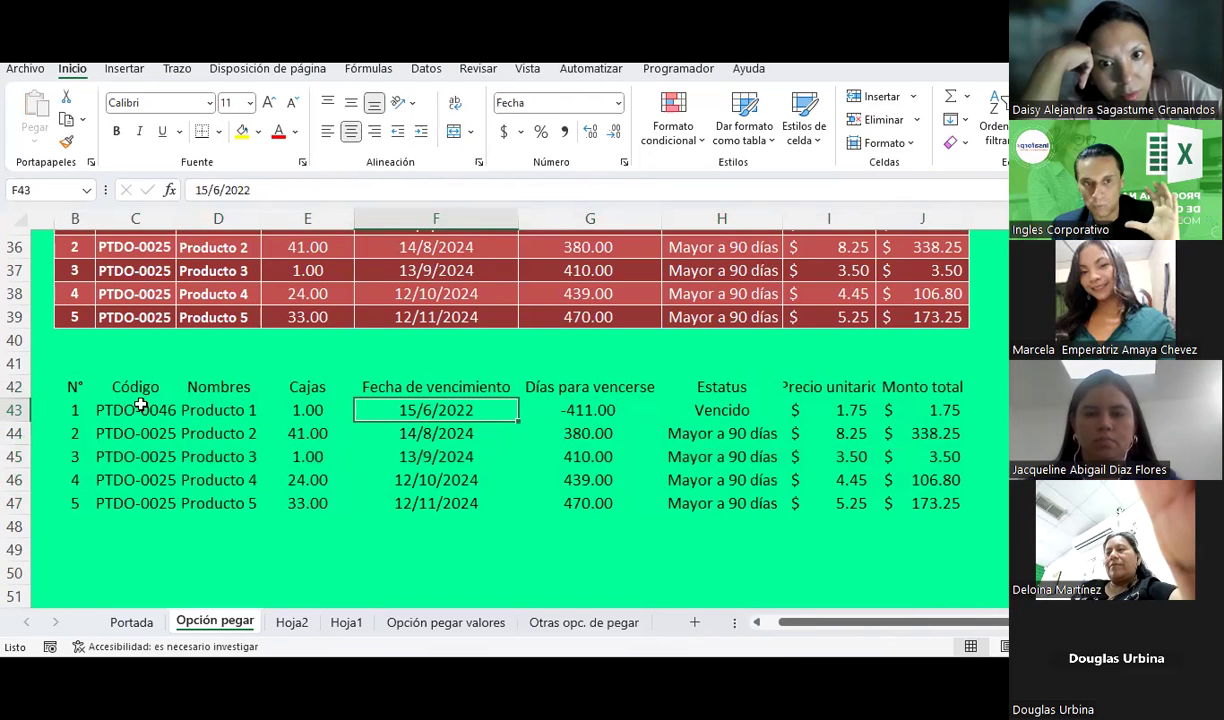
scroll(80, 389, "up", 2)
left_click_drag(70, 333, 936, 472)
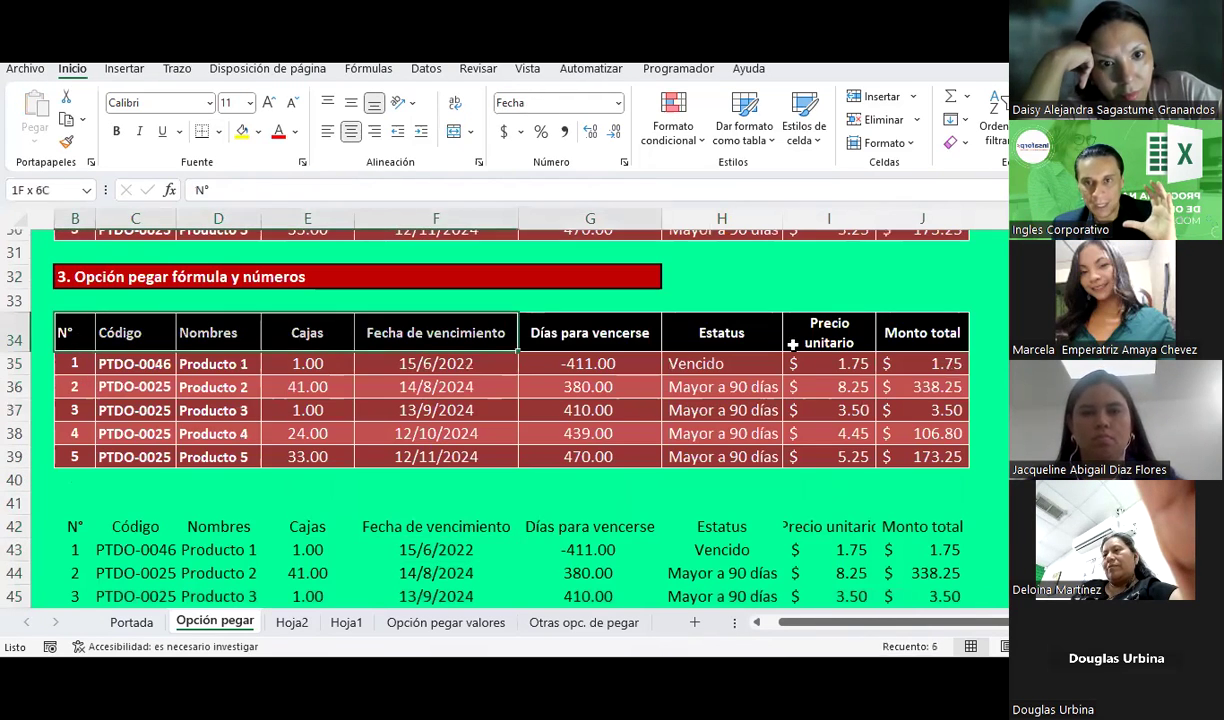
scroll(628, 490, "down", 2)
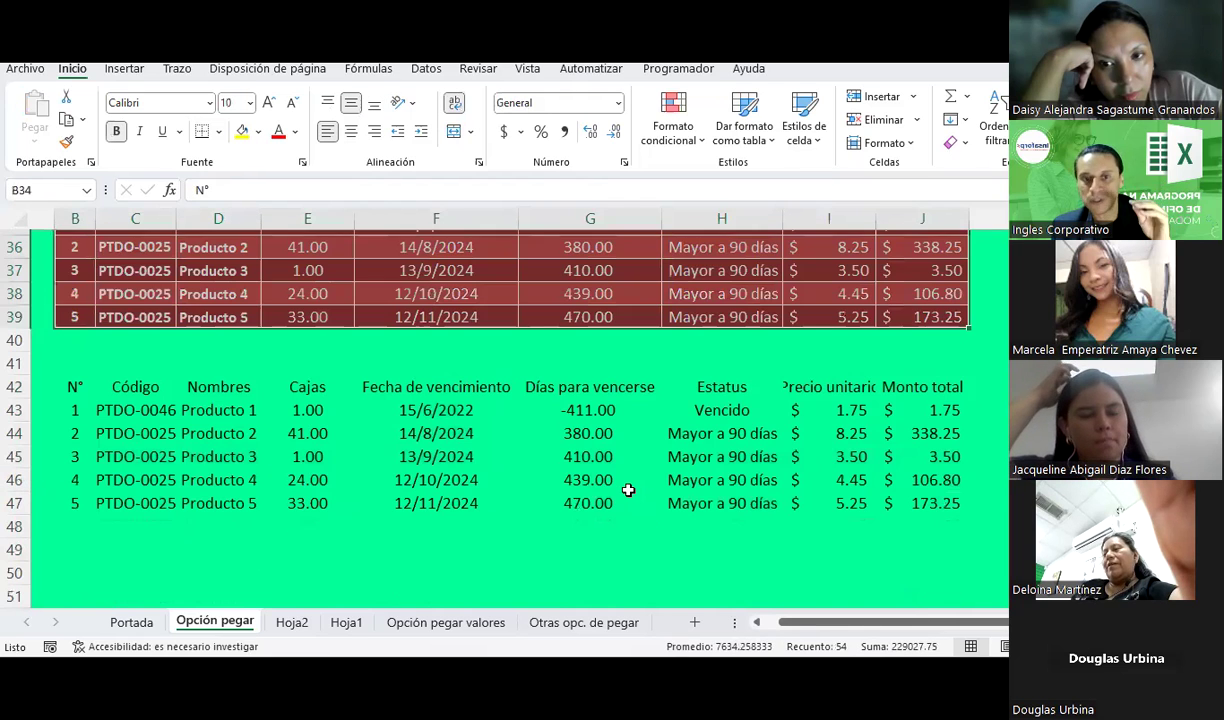
left_click(628, 490)
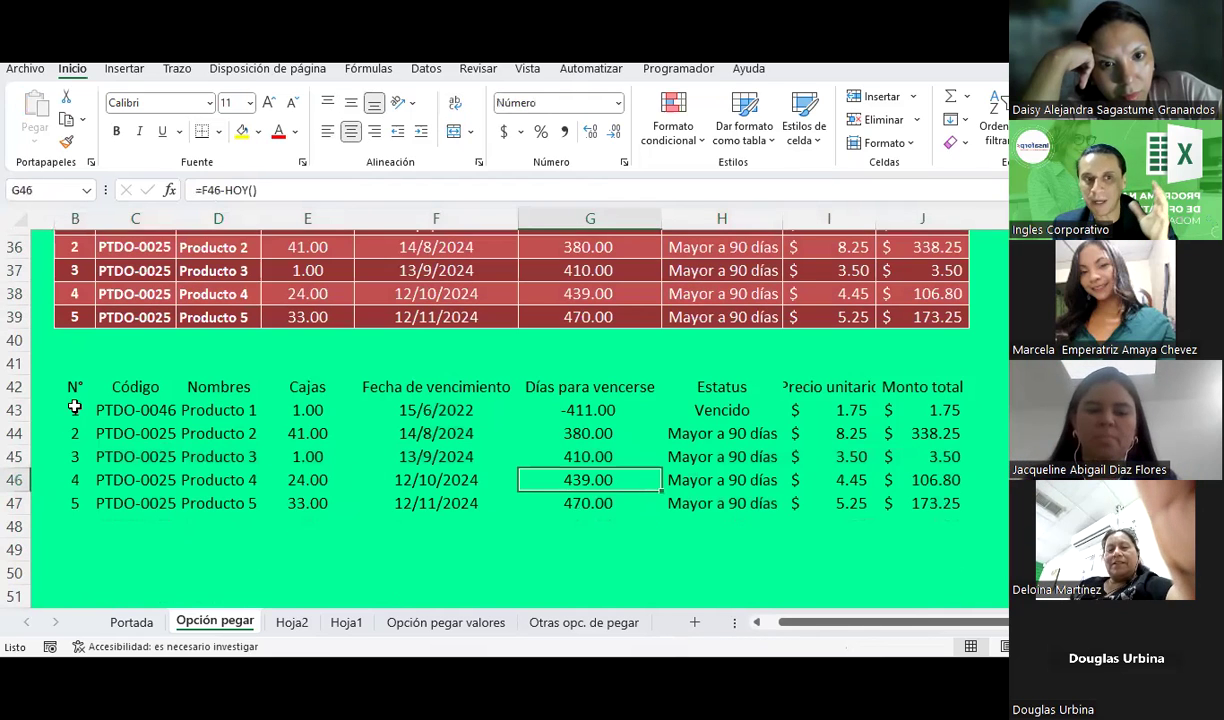
left_click_drag(71, 386, 918, 500)
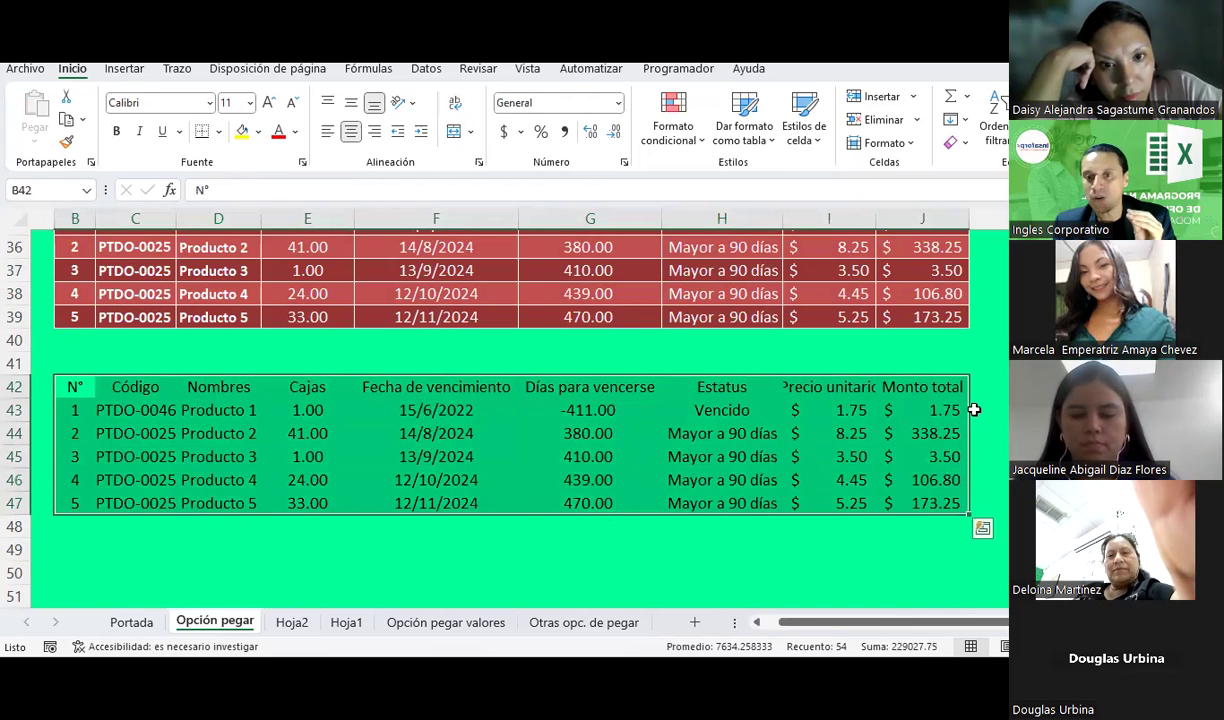
left_click(900, 410)
left_click(900, 456)
left_click(918, 482)
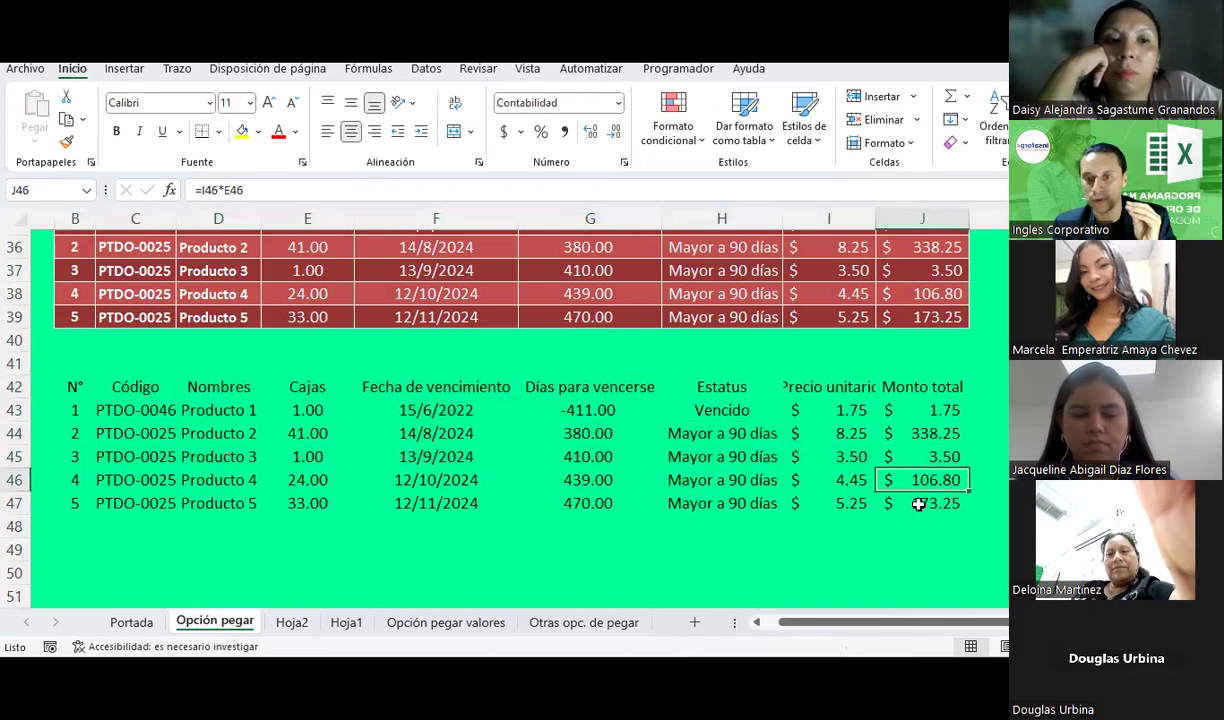
left_click(918, 504)
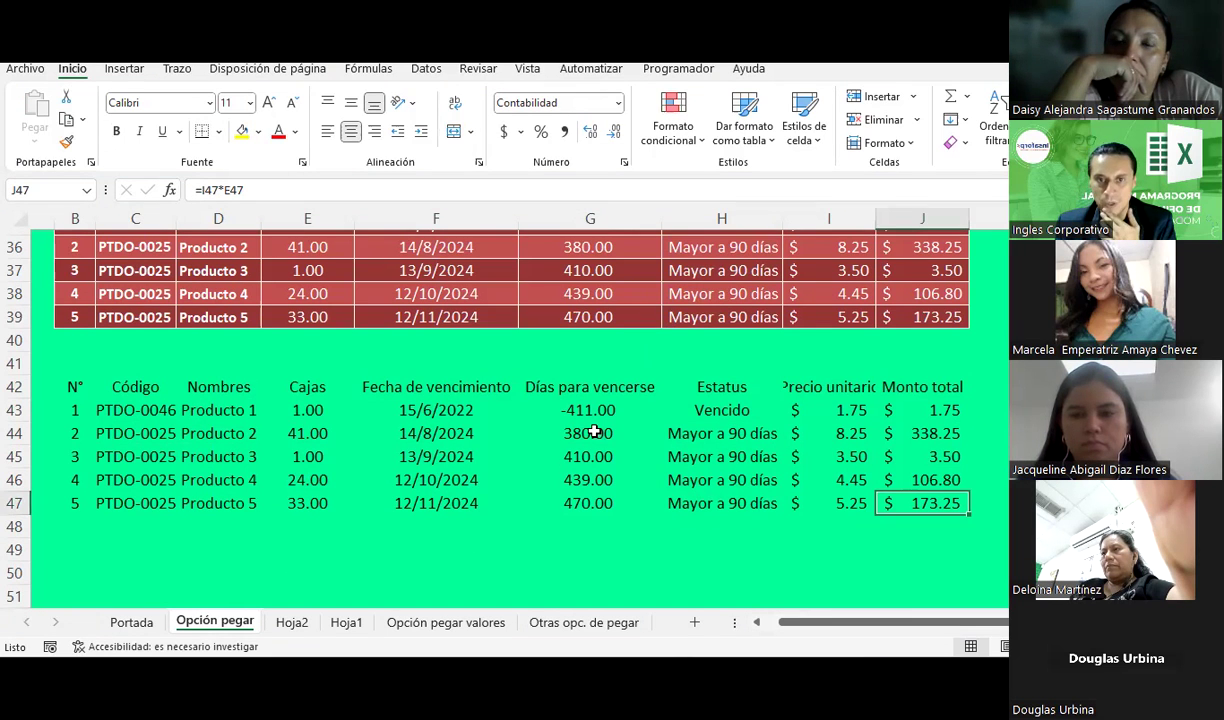
left_click_drag(822, 622, 902, 566)
scroll(881, 524, "up", 9)
scroll(881, 524, "up", 3)
scroll(881, 524, "down", 2)
scroll(886, 478, "down", 2)
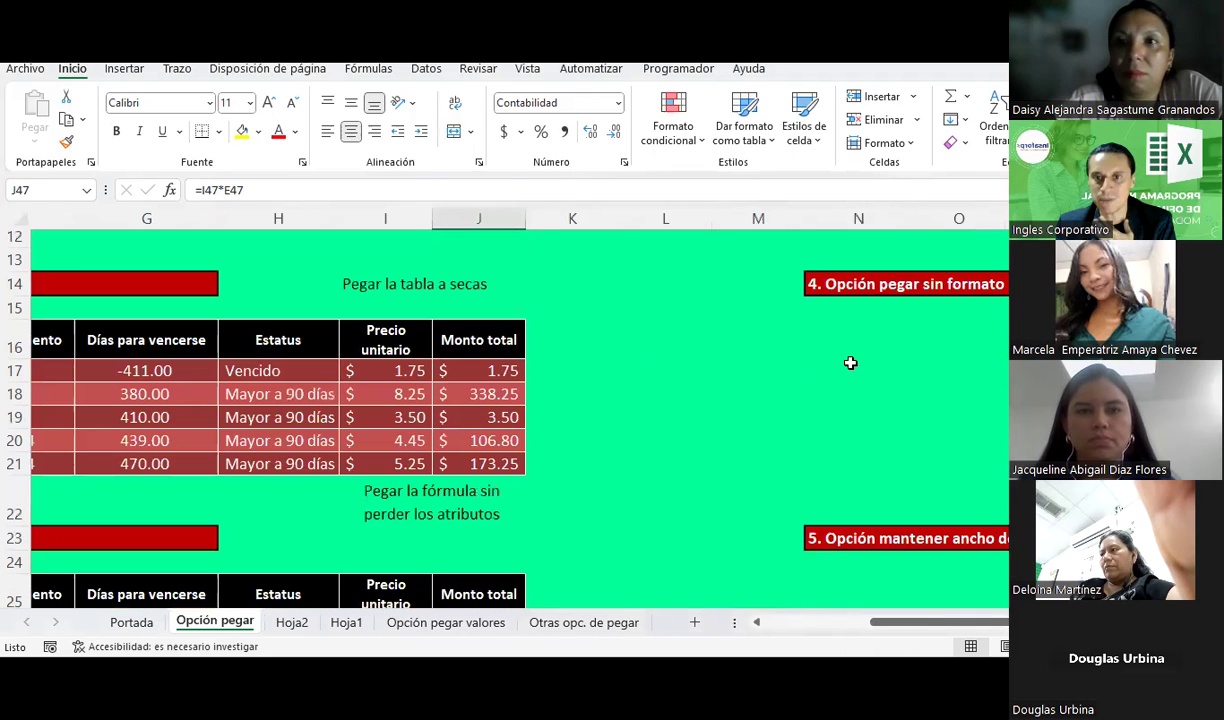
left_click(829, 335)
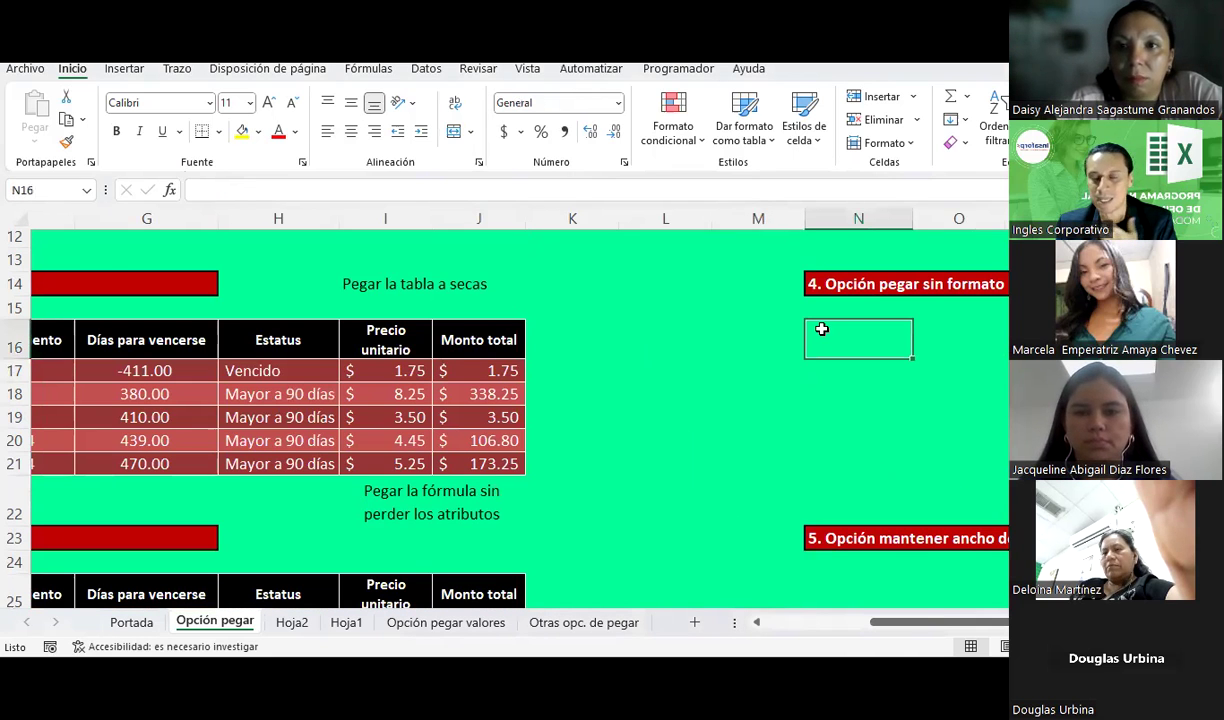
scroll(336, 351, "up", 3)
mouse_move(482, 297)
left_mouse_down()
mouse_move(59, 399)
mouse_move(57, 422)
left_mouse_up()
Copy the product table B6:J11 and paste it at N16 with 'Mantener formato de origen'.
left_click(66, 120)
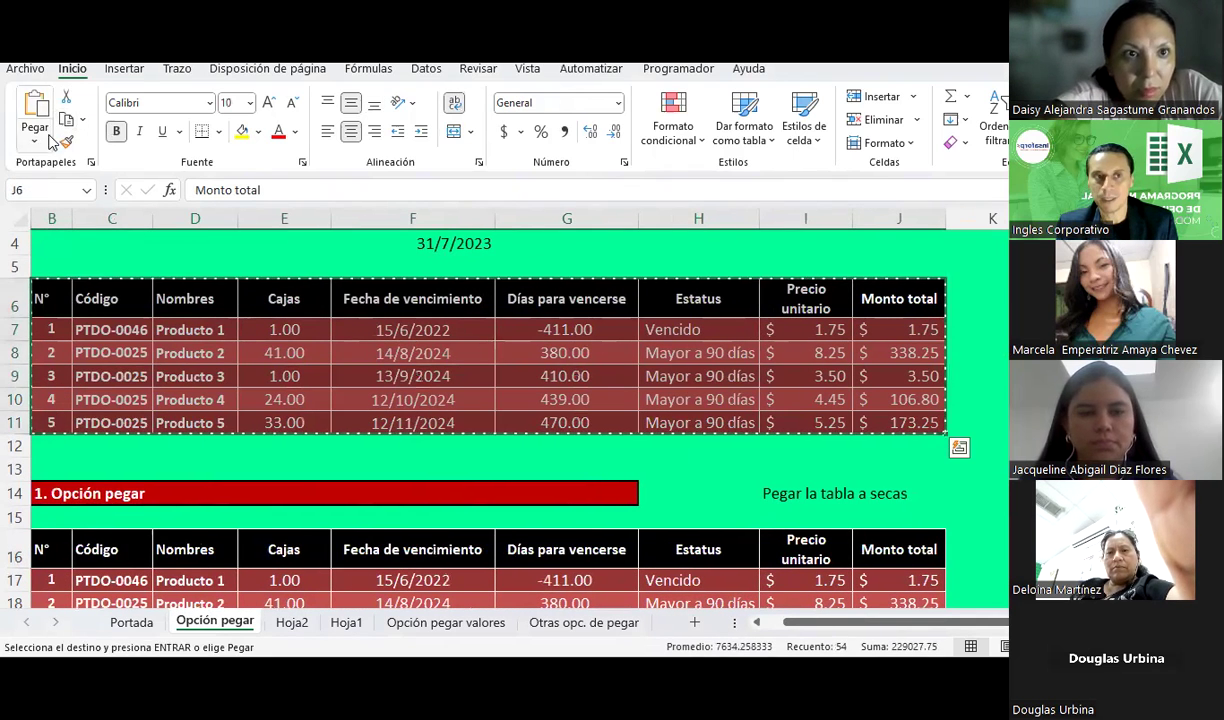
left_click_drag(840, 622, 960, 622)
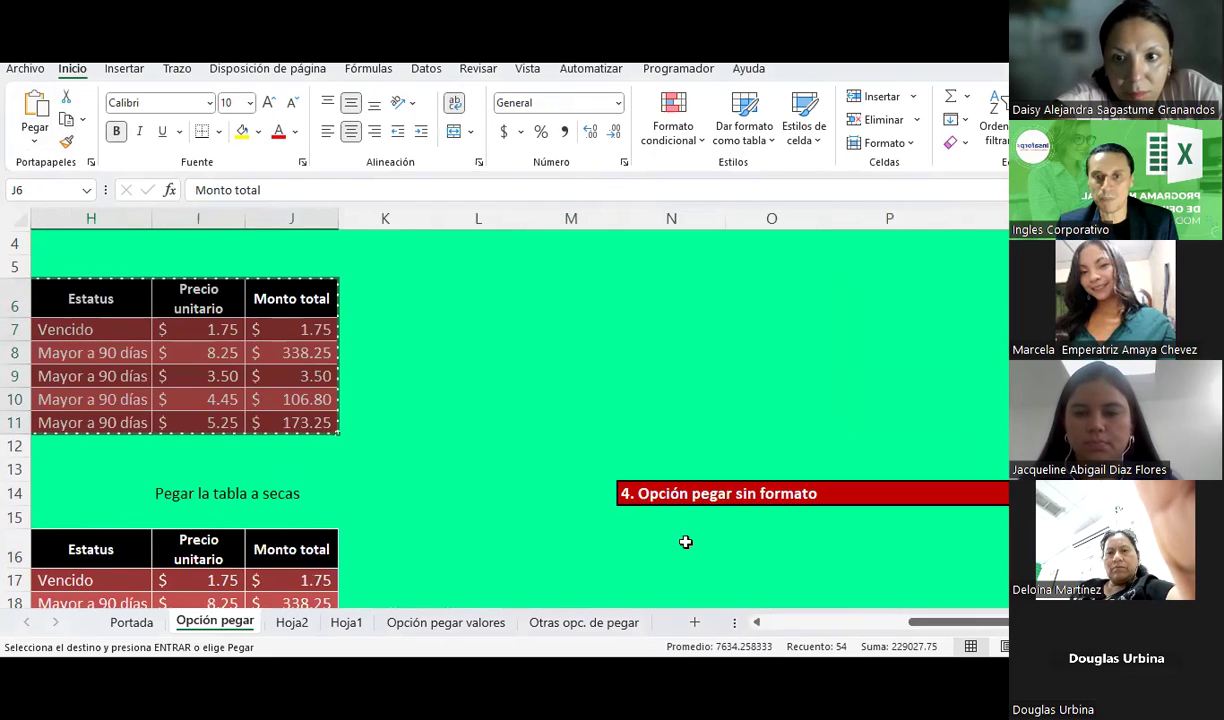
left_click(648, 541)
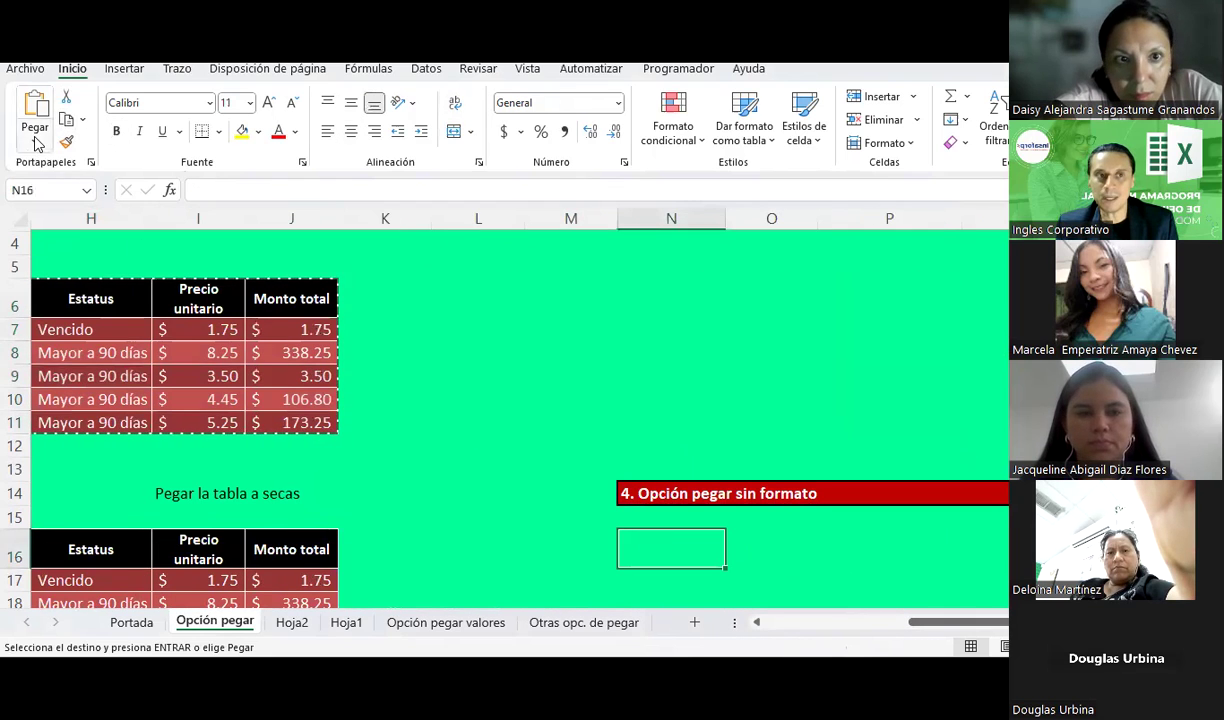
left_click(36, 130)
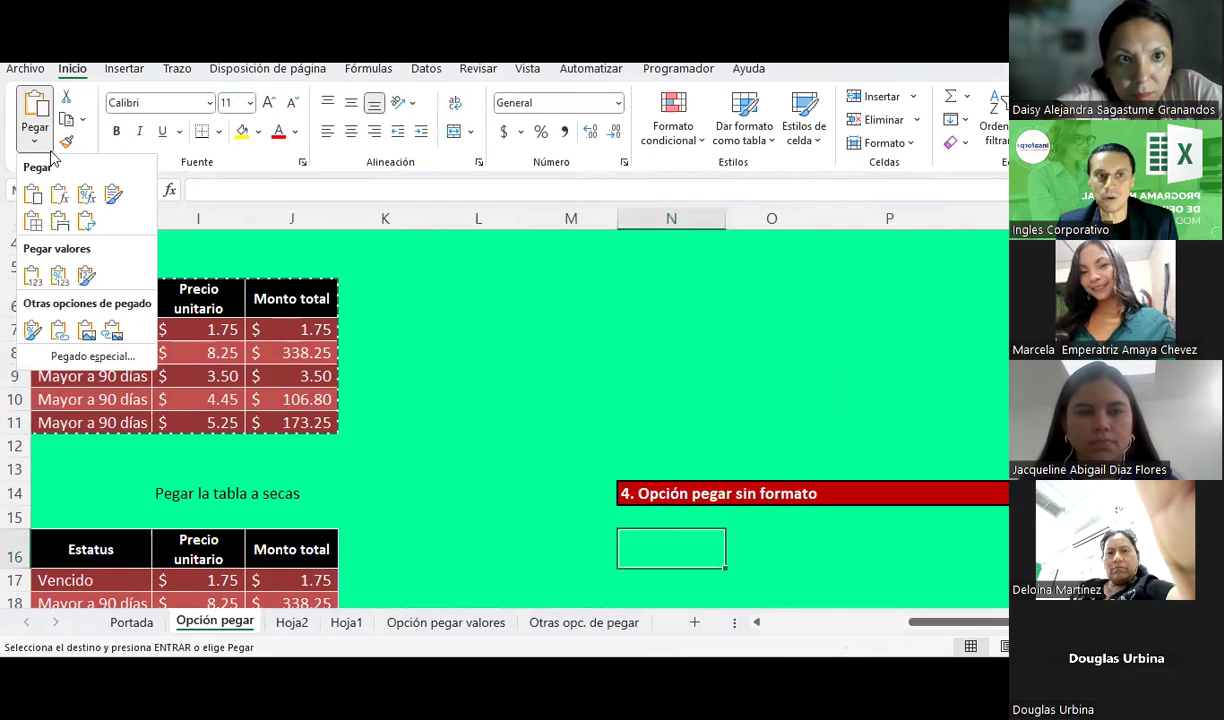
left_click(115, 205)
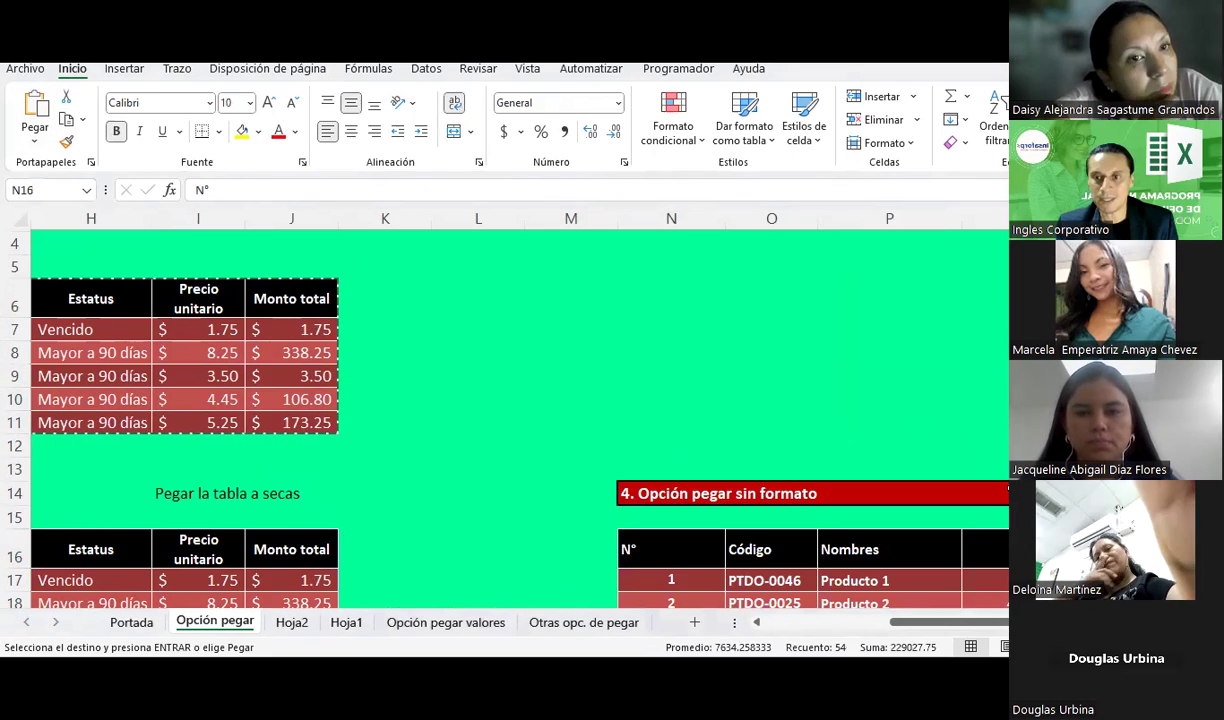
Check the pasted Monto total formula in V17 and reselect the pasted range.
scroll(743, 322, "down", 4)
scroll(520, 400, "right", 3)
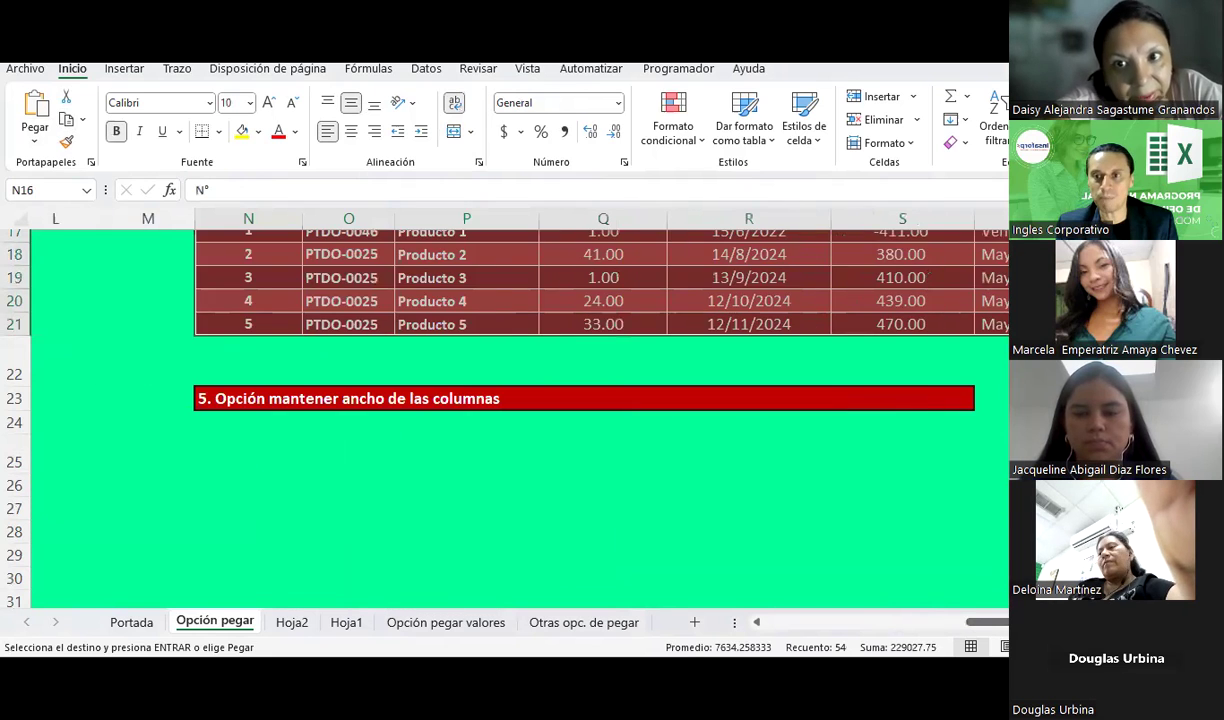
scroll(520, 400, "up", 2)
scroll(520, 400, "right", 1)
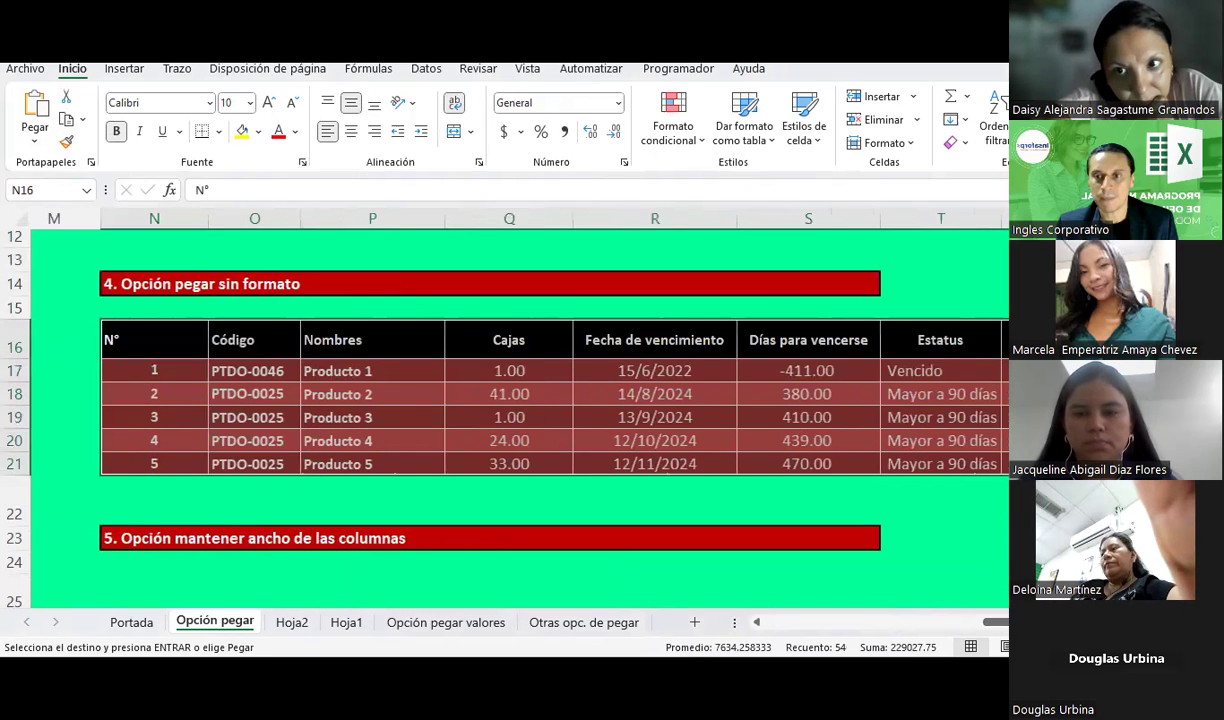
left_click(1150, 370)
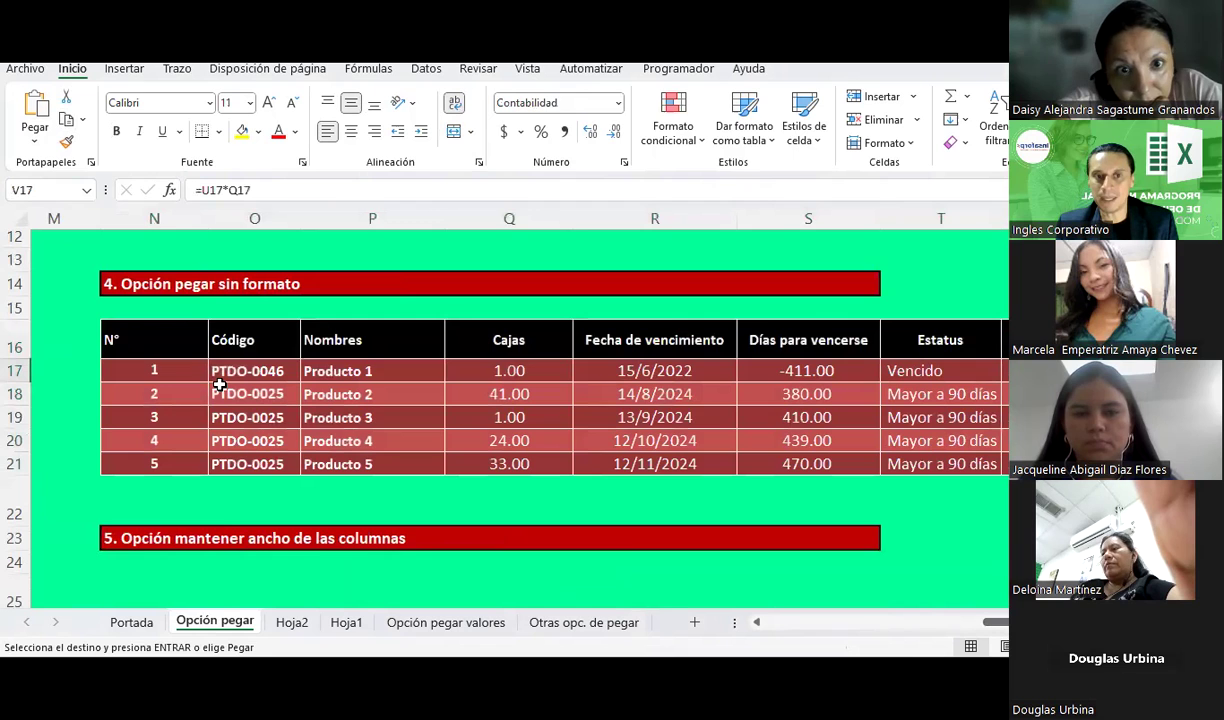
left_click_drag(1000, 621, 963, 620)
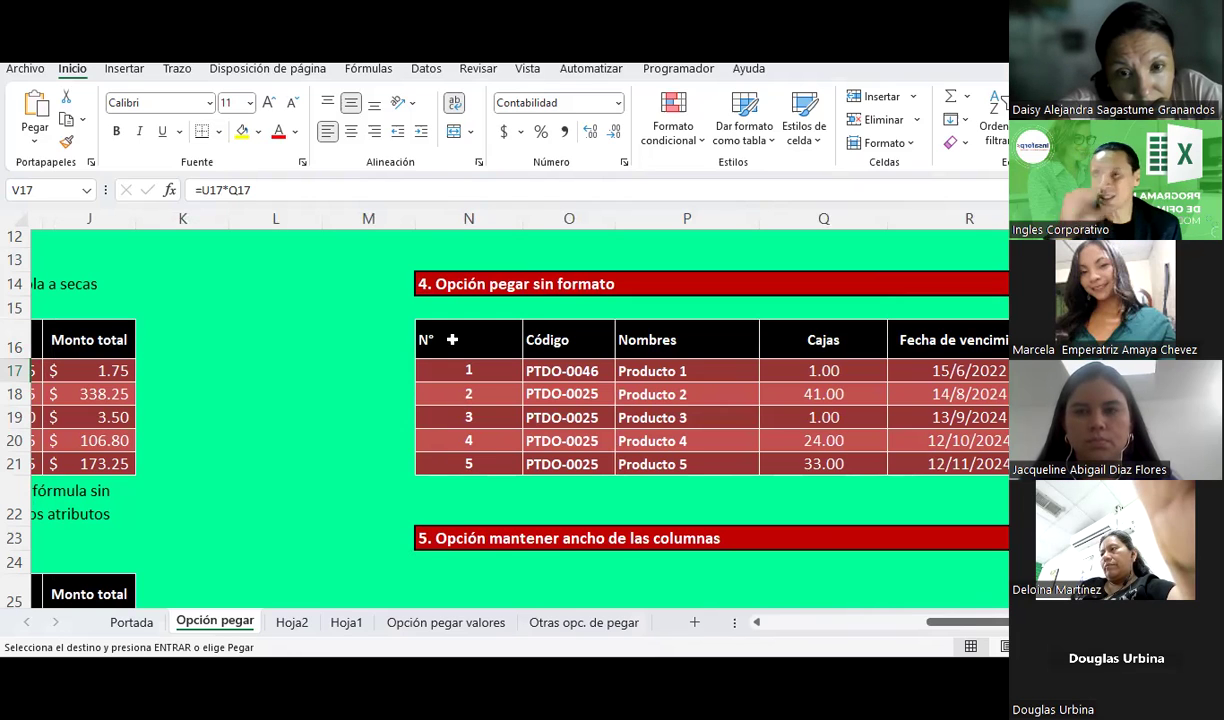
mouse_move(452, 340)
left_mouse_down()
mouse_move(1000, 505)
mouse_move(1000, 470)
left_mouse_up()
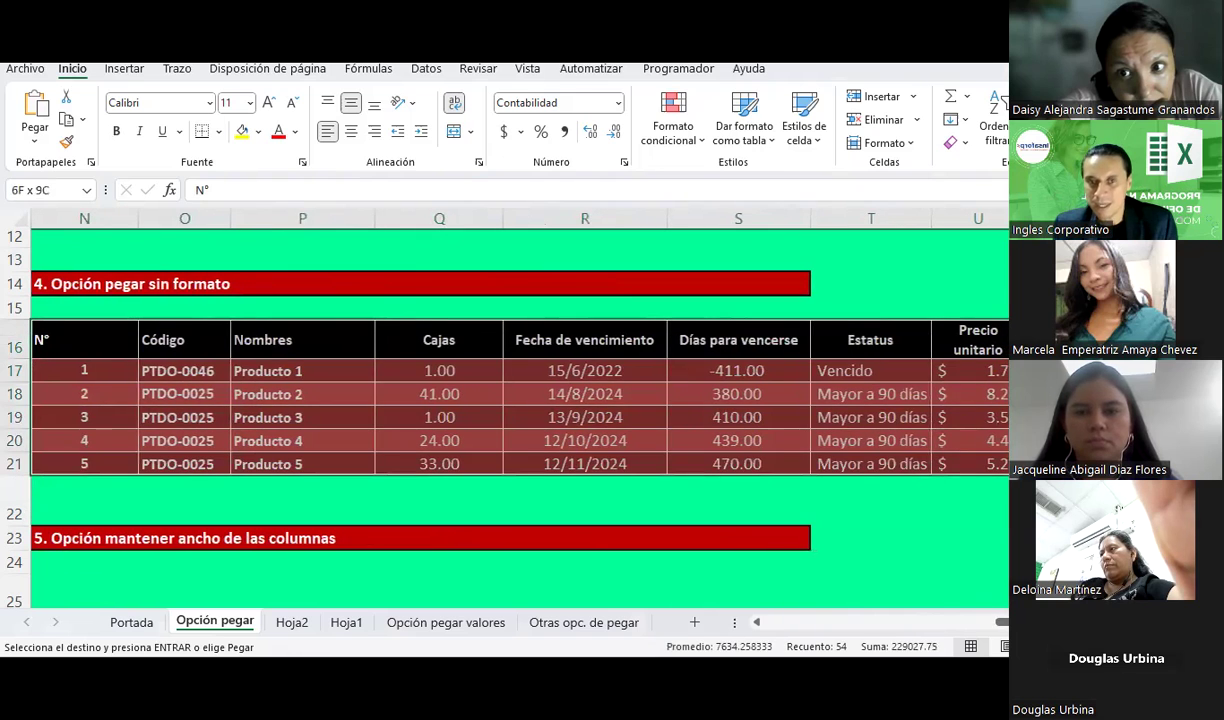
left_click(35, 140)
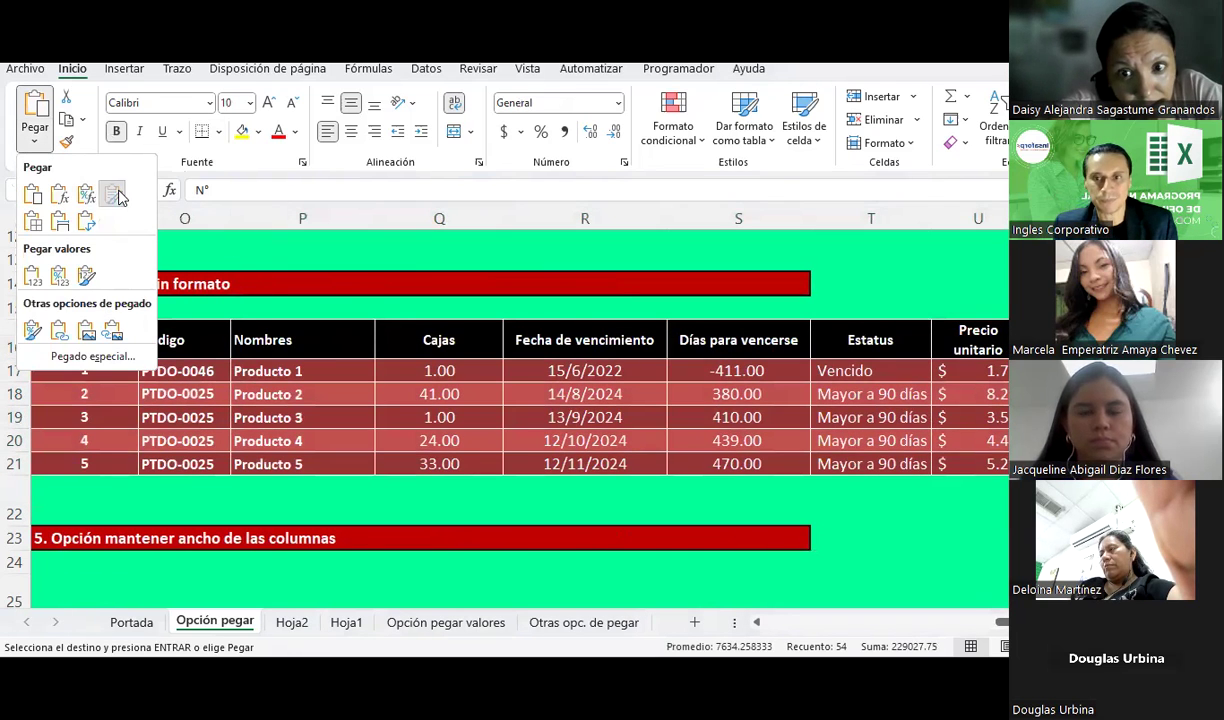
left_click(117, 197)
scroll(500, 400, "left", 10)
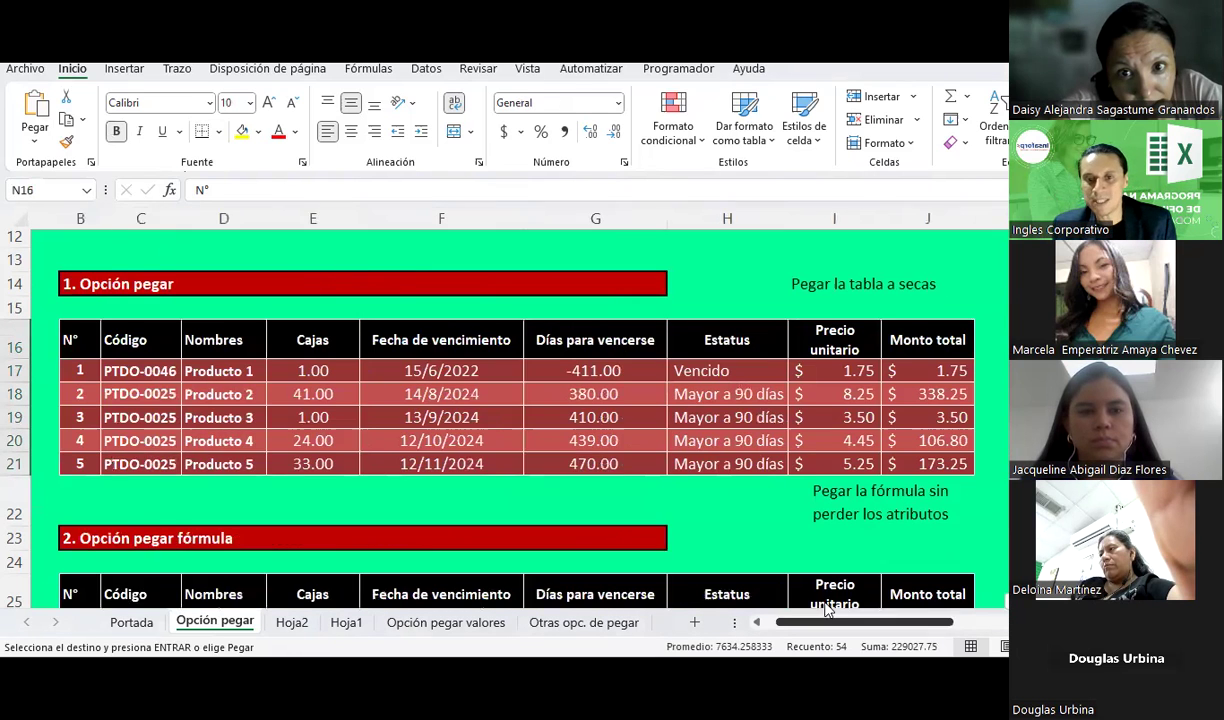
left_click(35, 140)
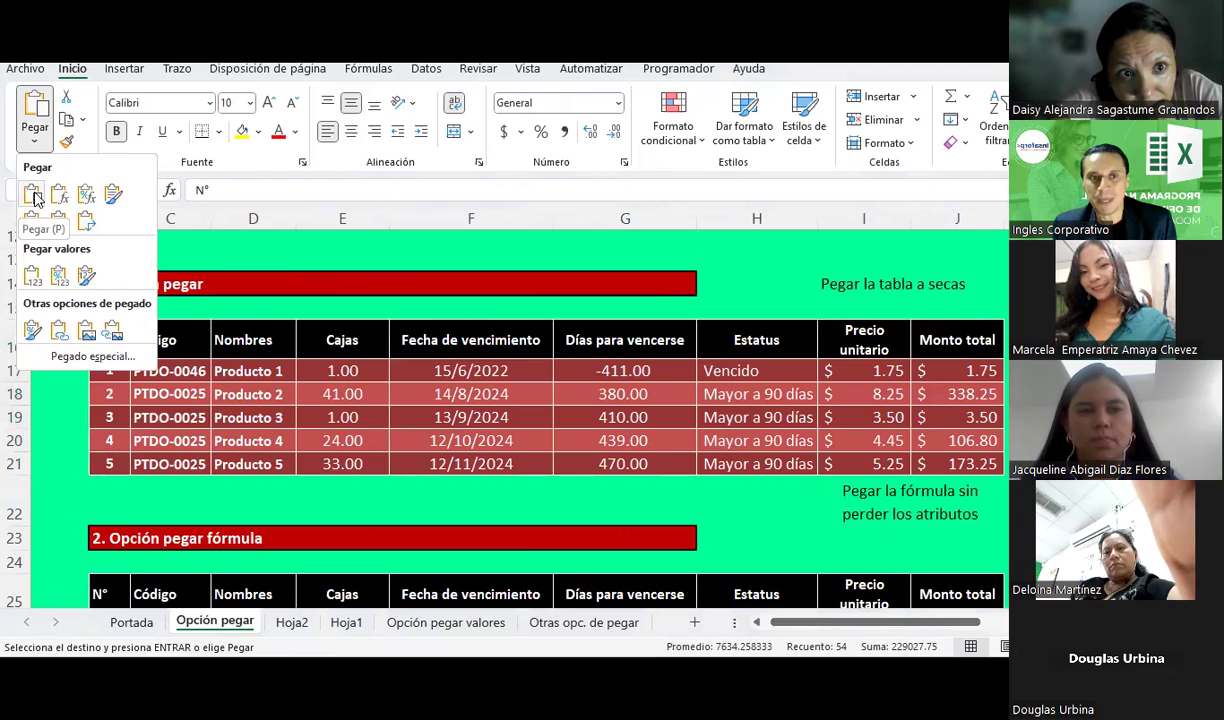
left_click(113, 197)
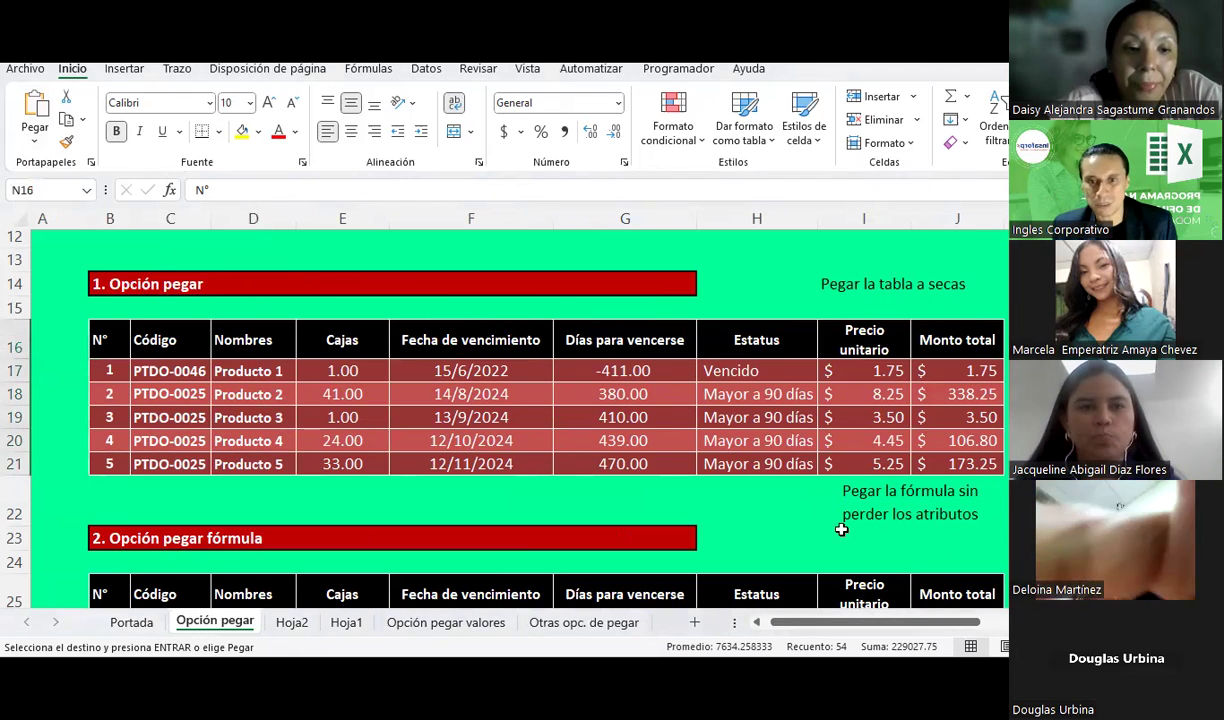
scroll(346, 464, "left", 1)
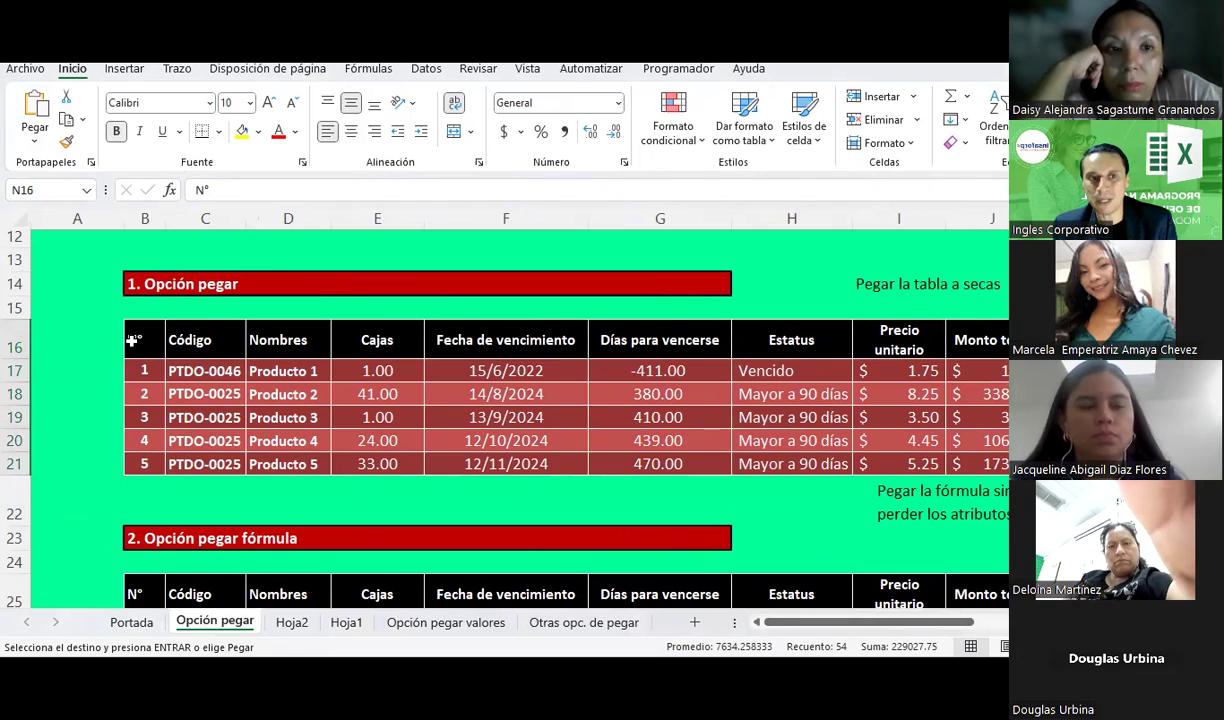
left_click(132, 341)
left_click(205, 340)
left_click(288, 340)
left_click(377, 340)
left_click(505, 340)
left_click(660, 340)
left_click(791, 340)
left_click(962, 370)
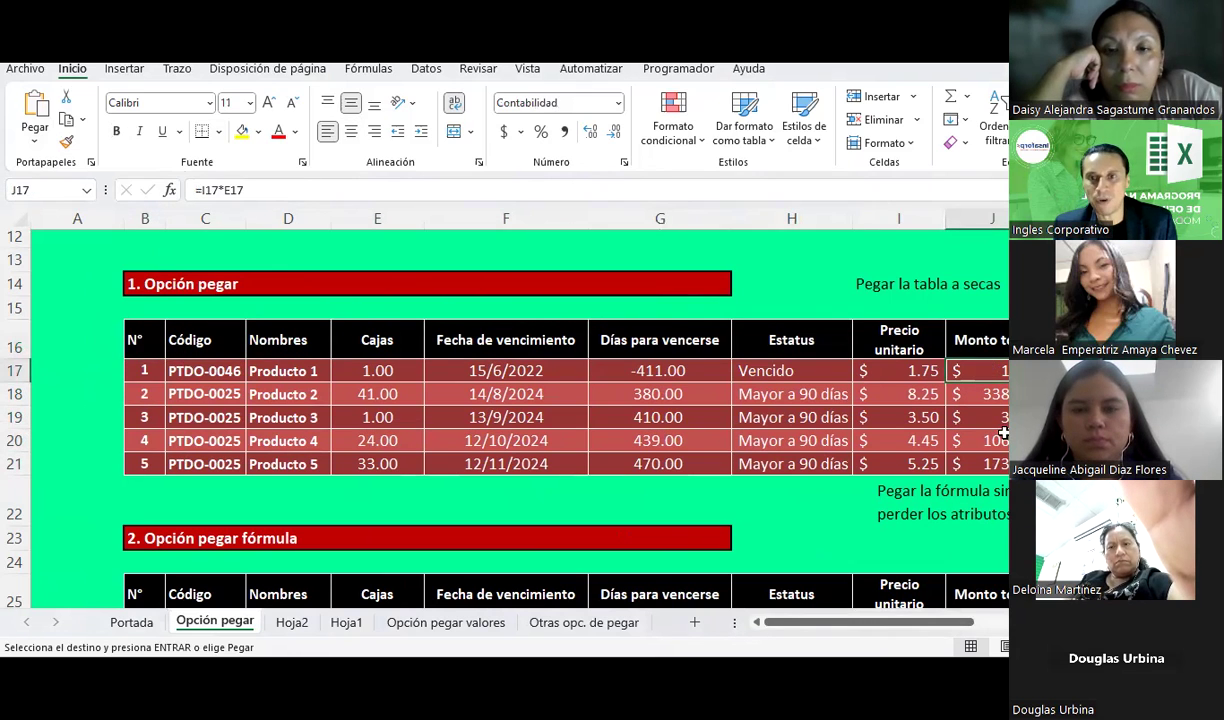
left_click(988, 395)
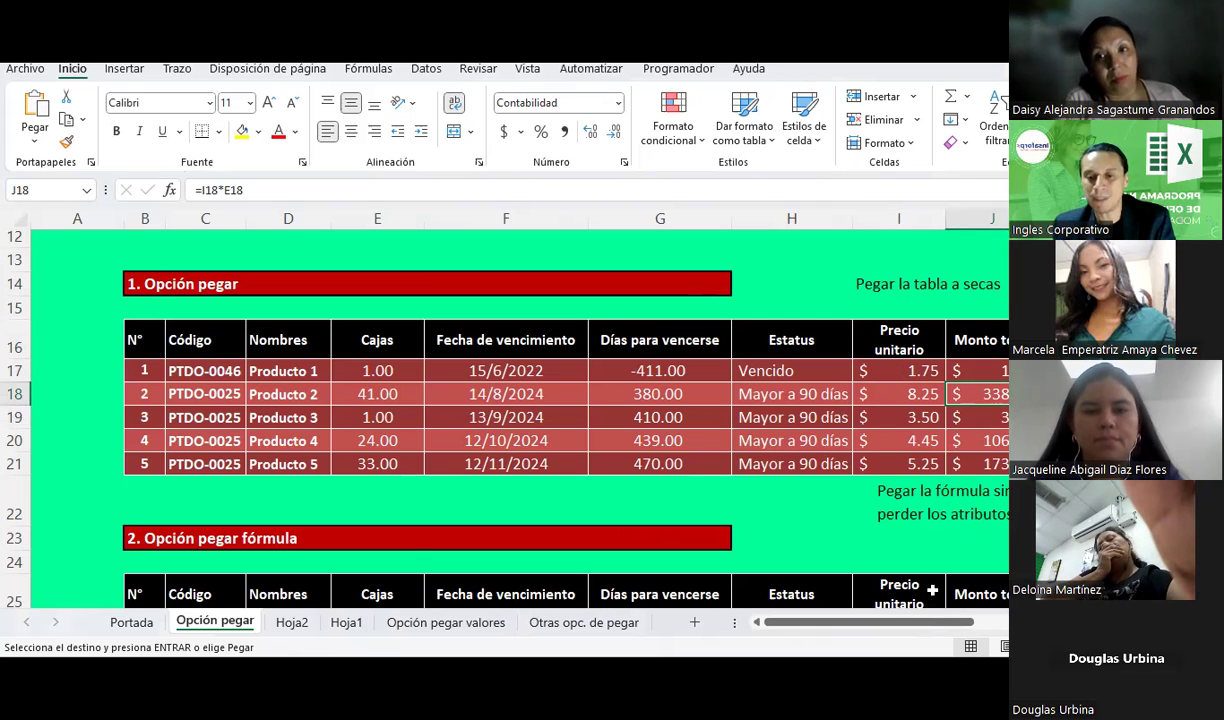
mouse_move(923, 623)
left_mouse_down()
mouse_move(882, 623)
mouse_move(1005, 623)
left_mouse_up()
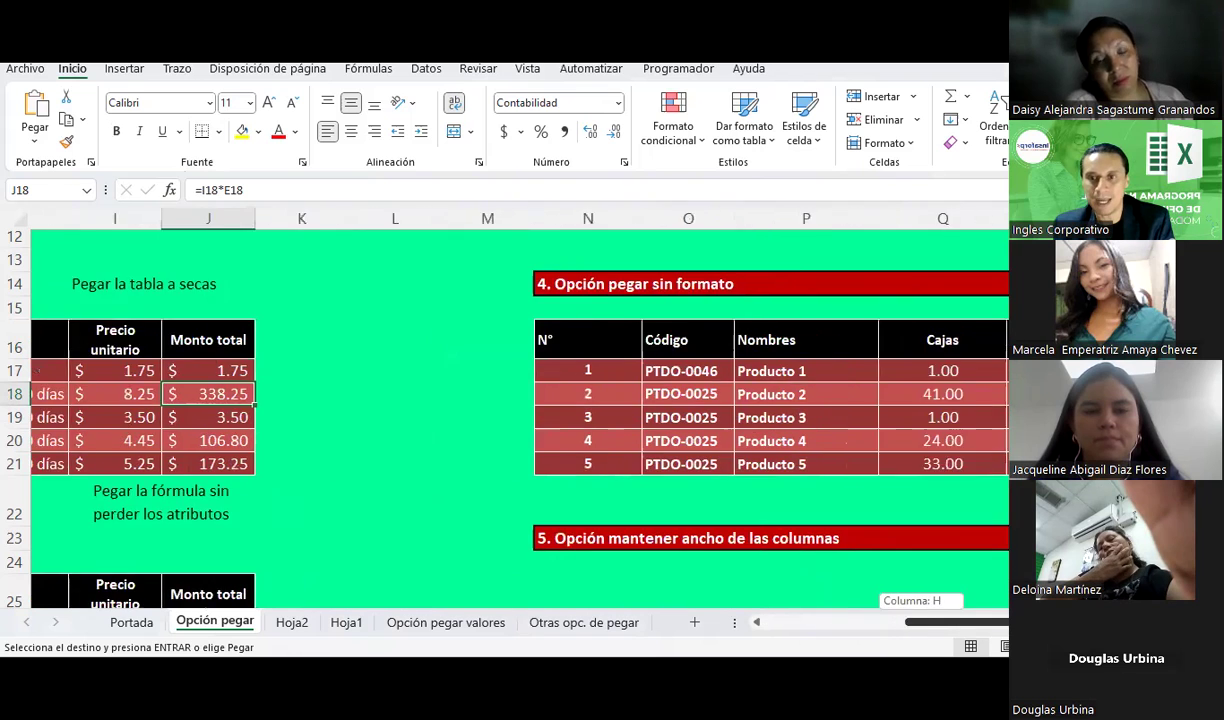
left_click(1075, 371)
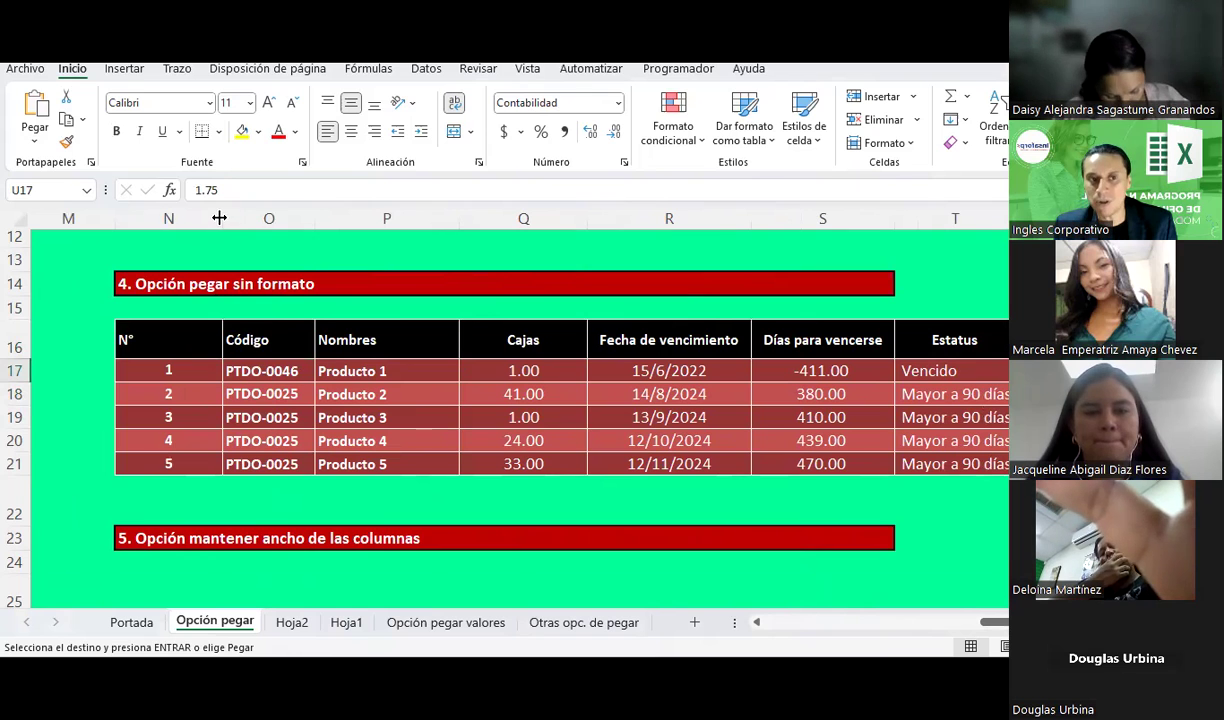
left_click(163, 347)
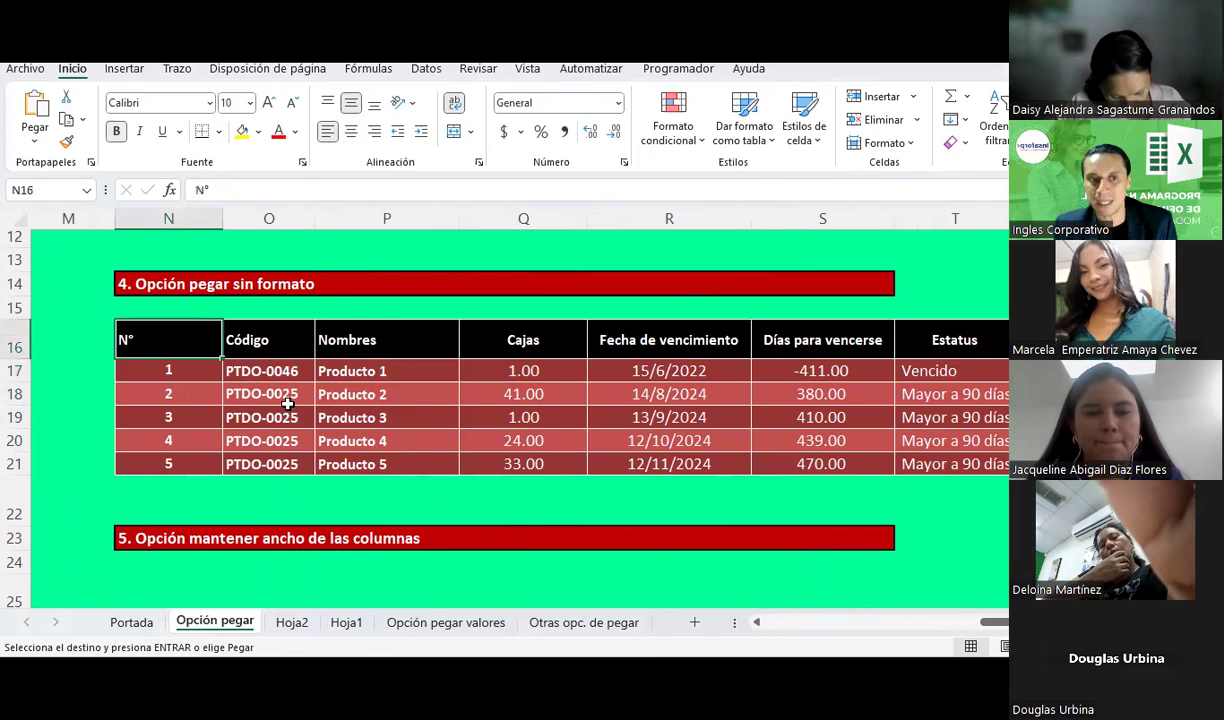
scroll(270, 359, "down", 1)
scroll(582, 412, "up", 2)
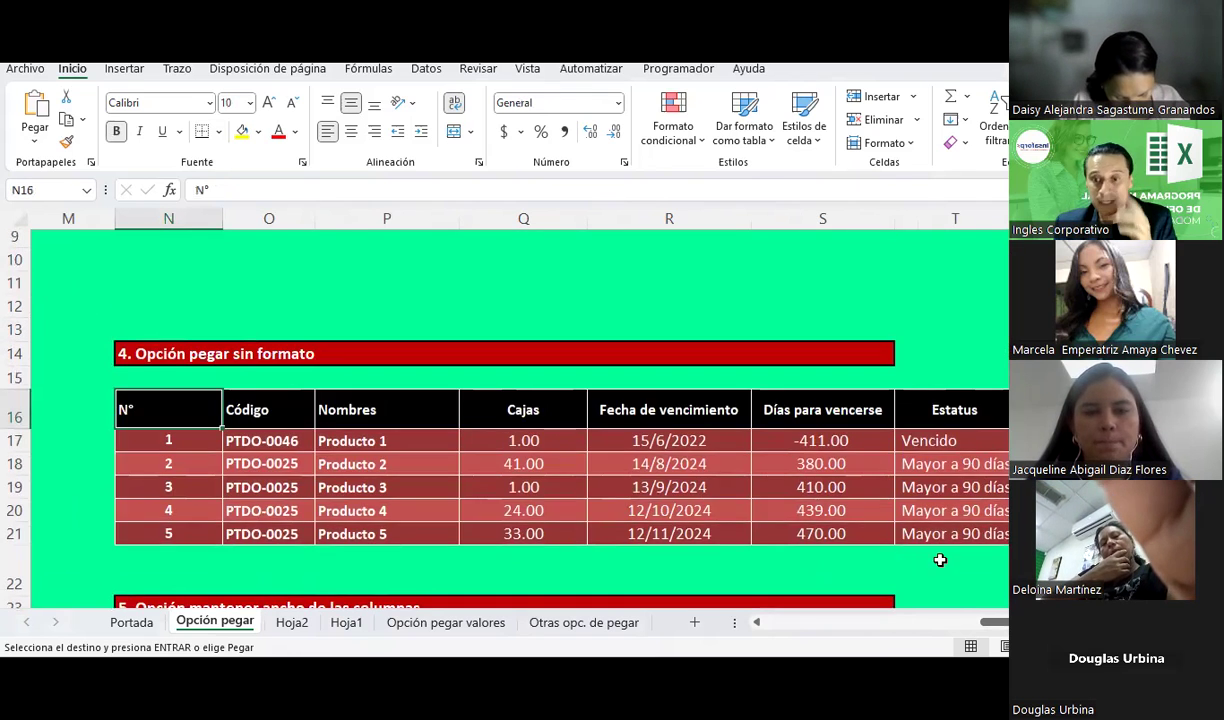
Select the original product table from B6, then pick N25 under section 5.
left_click_drag(1000, 622, 773, 636)
scroll(320, 339, "up", 3)
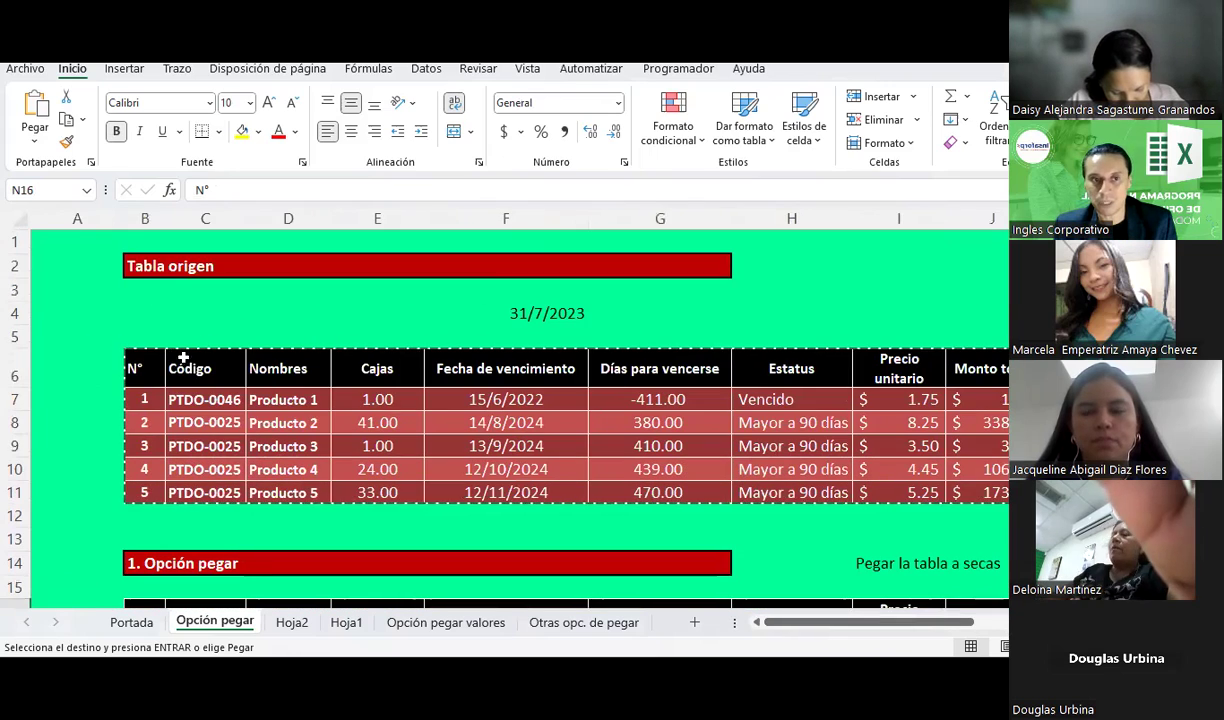
left_click(150, 368)
left_click_drag(407, 397, 970, 499)
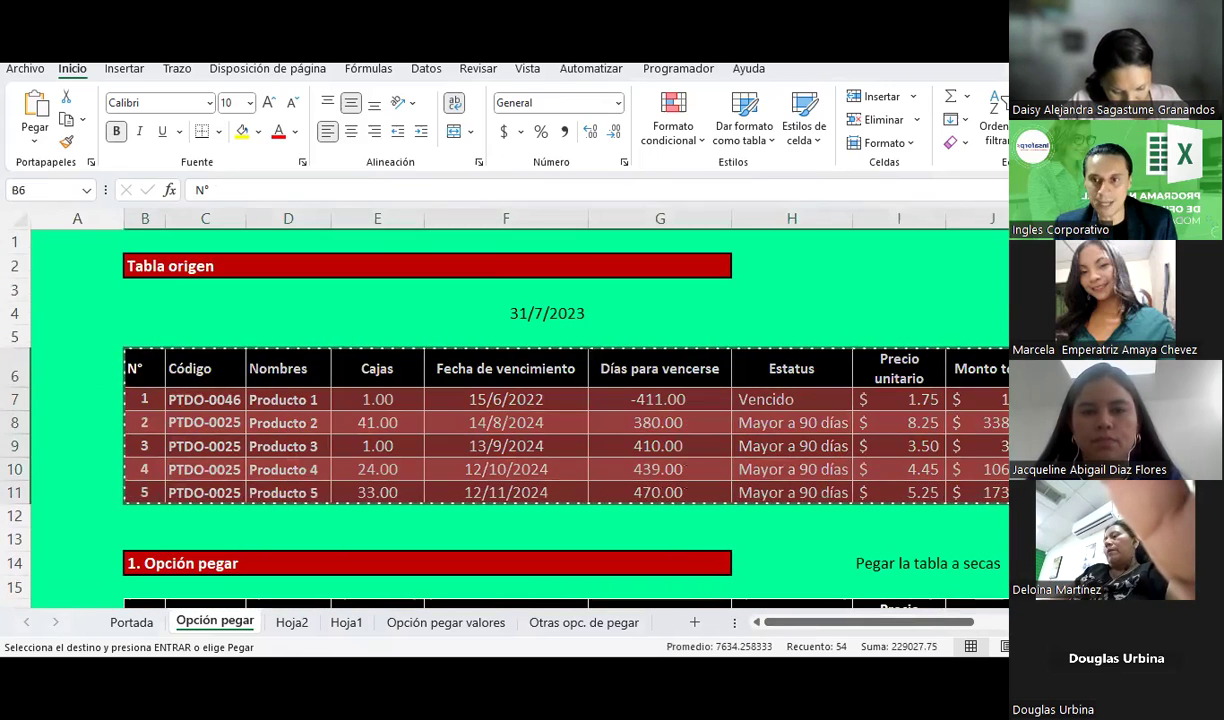
scroll(938, 603, "down", 3)
left_click_drag(929, 622, 990, 622)
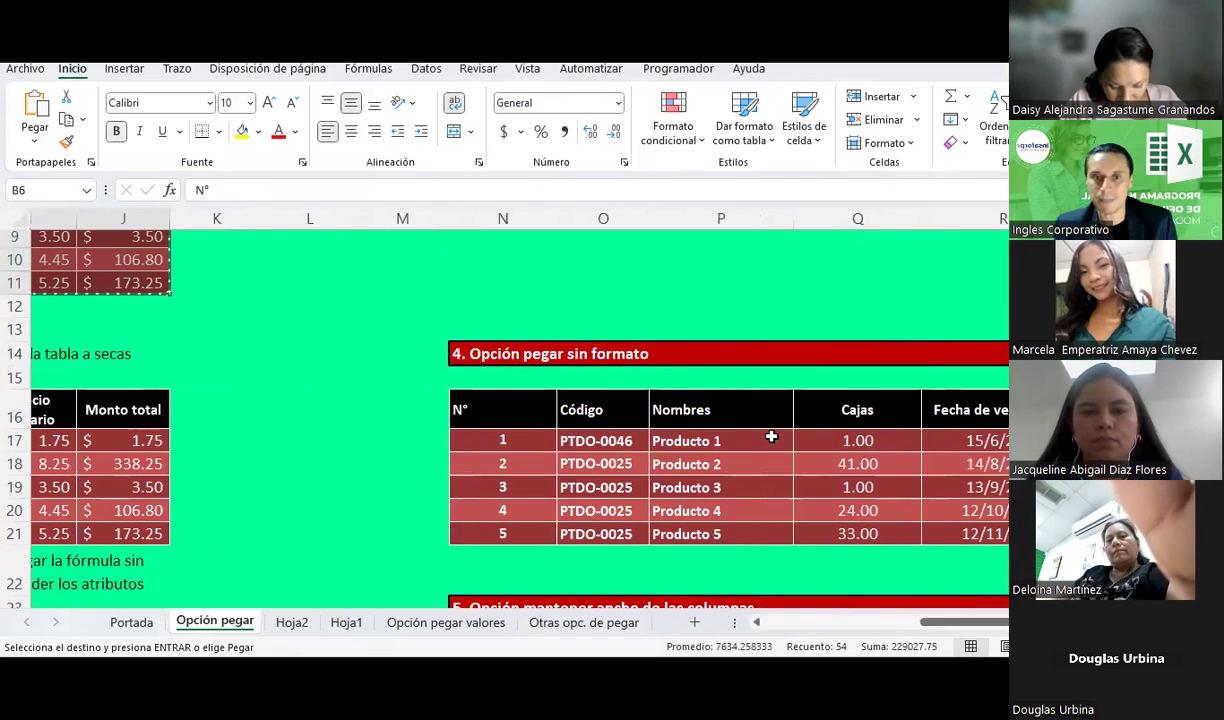
scroll(486, 531, "down", 2)
left_click(470, 524)
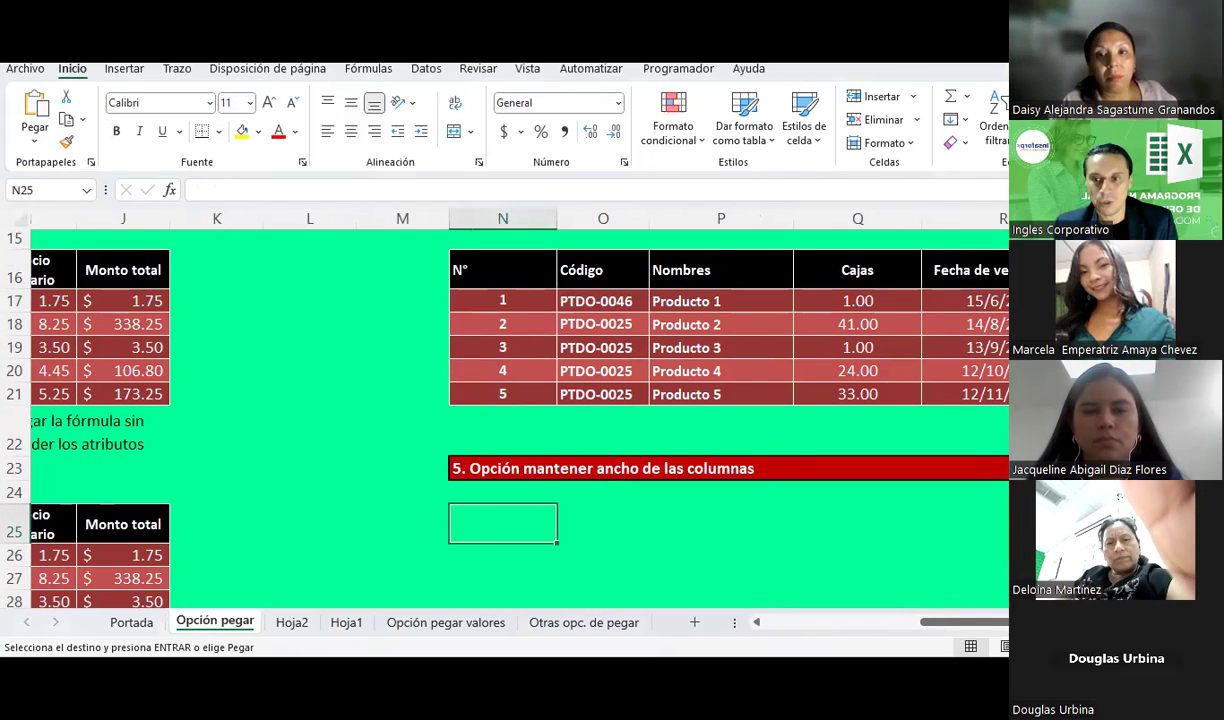
Paste the product table at X24.
scroll(500, 400, "right", 3)
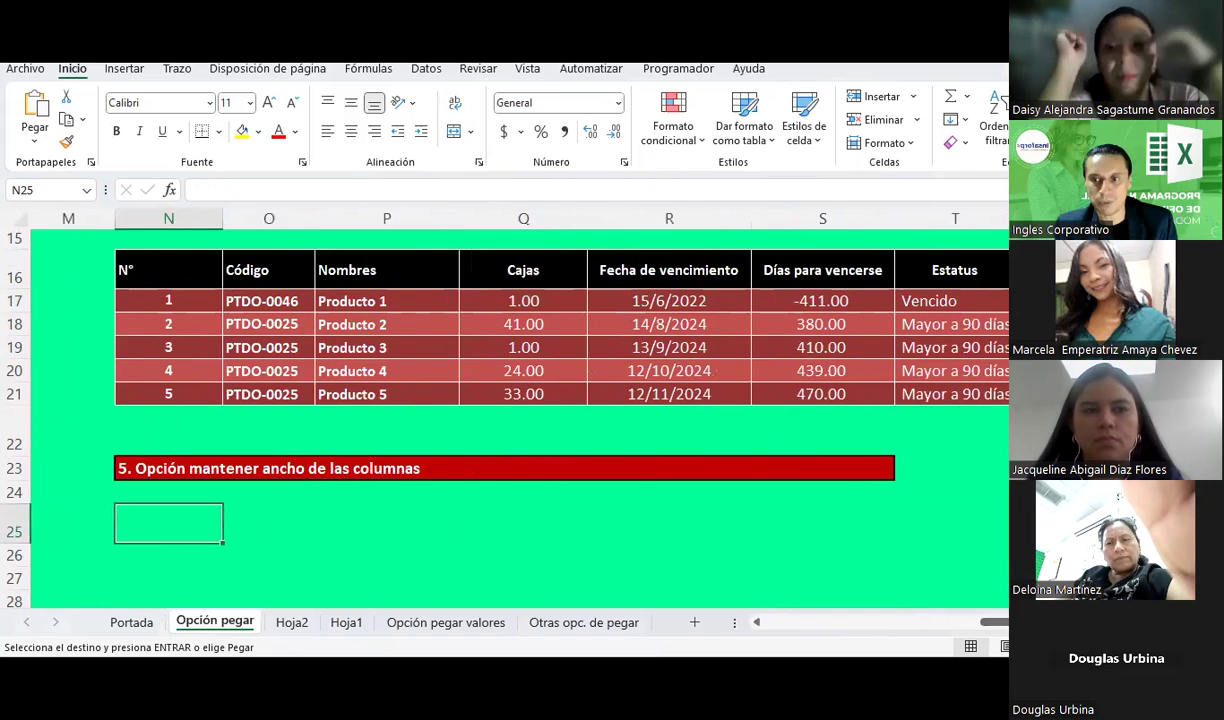
scroll(500, 400, "right", 3)
scroll(750, 334, "right", 1)
scroll(750, 334, "left", 5)
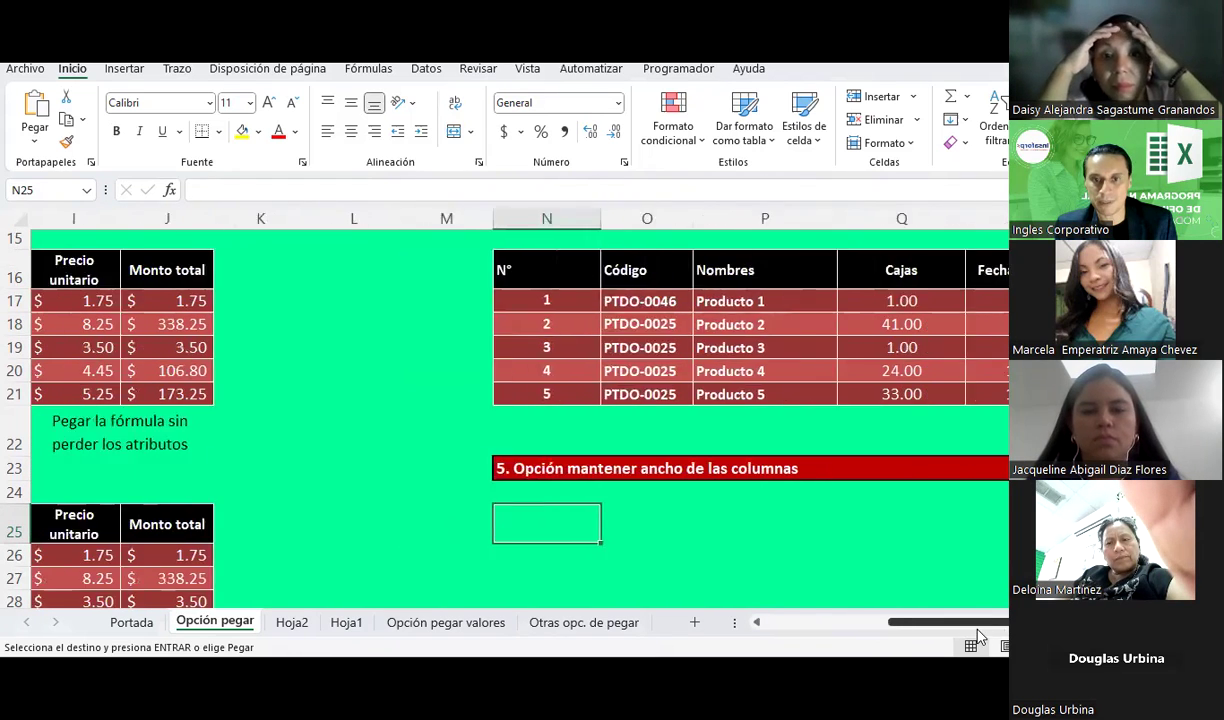
scroll(750, 334, "left", 1)
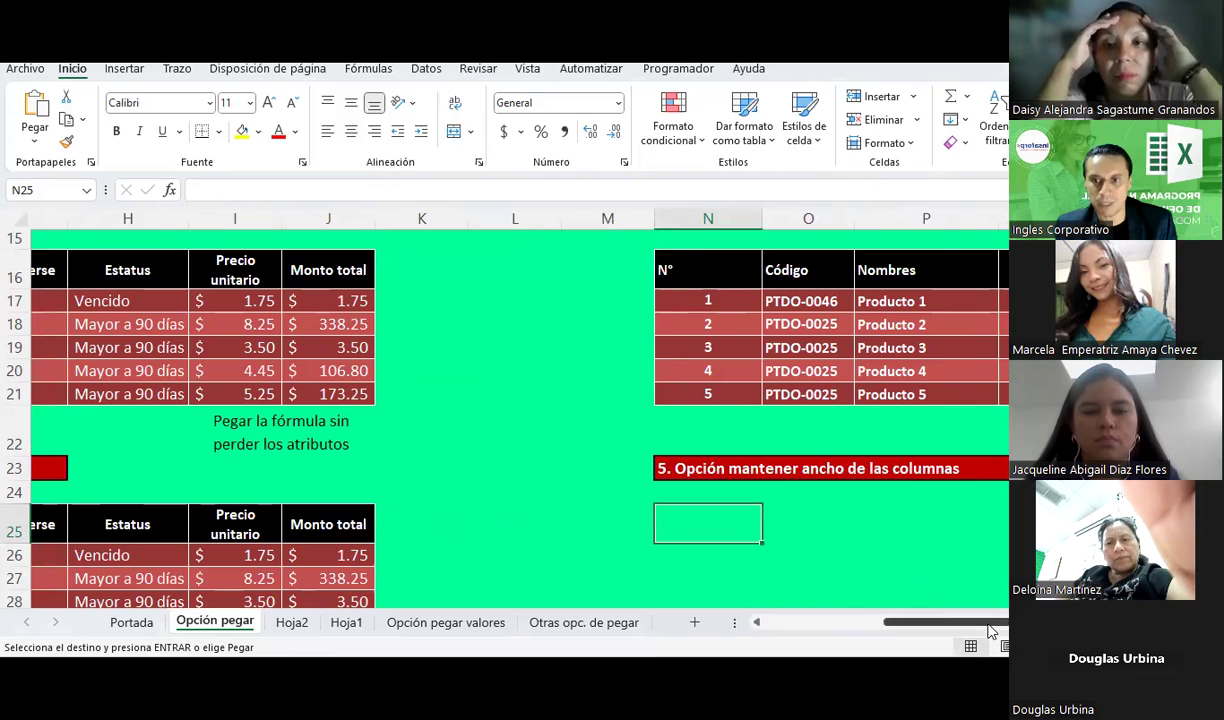
scroll(985, 647, "right", 3)
scroll(935, 503, "right", 3)
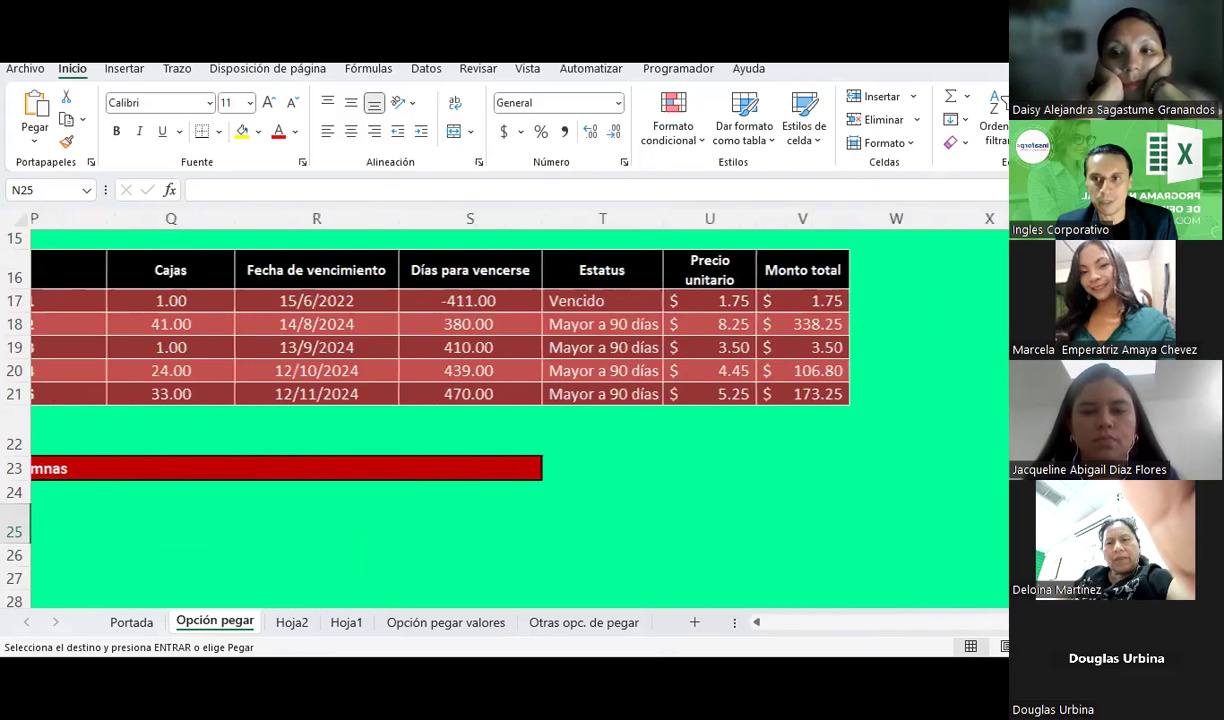
left_click(933, 496)
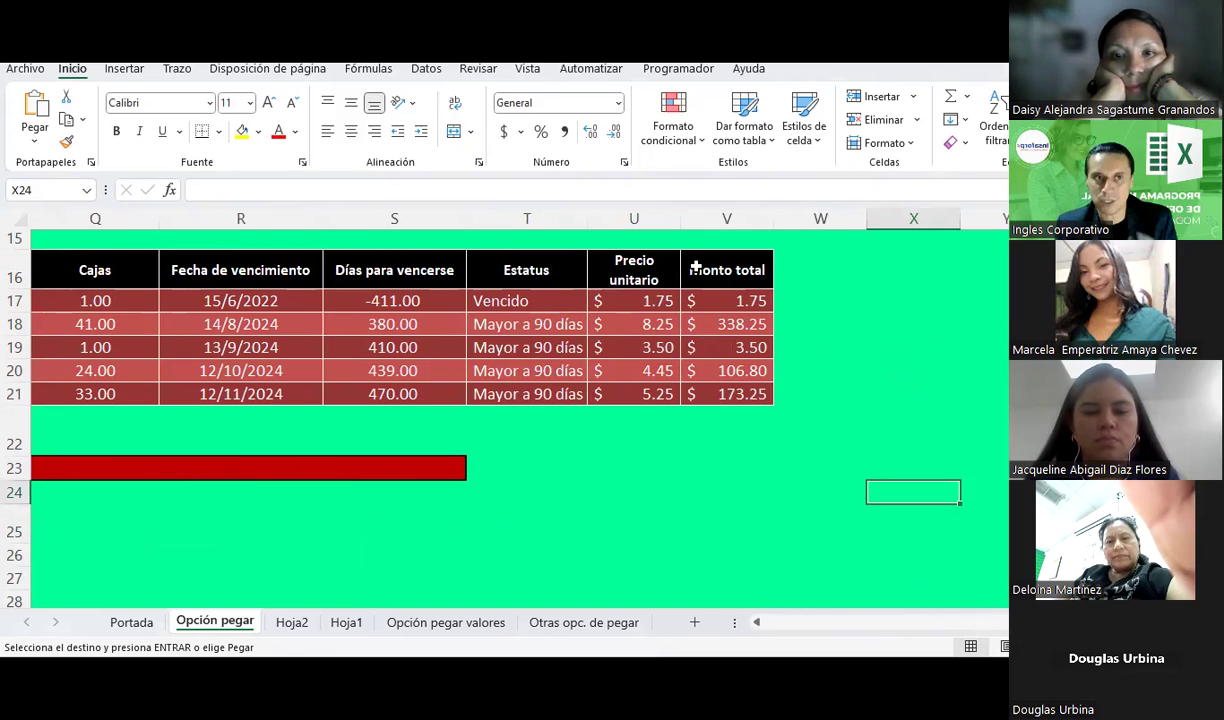
left_click(33, 141)
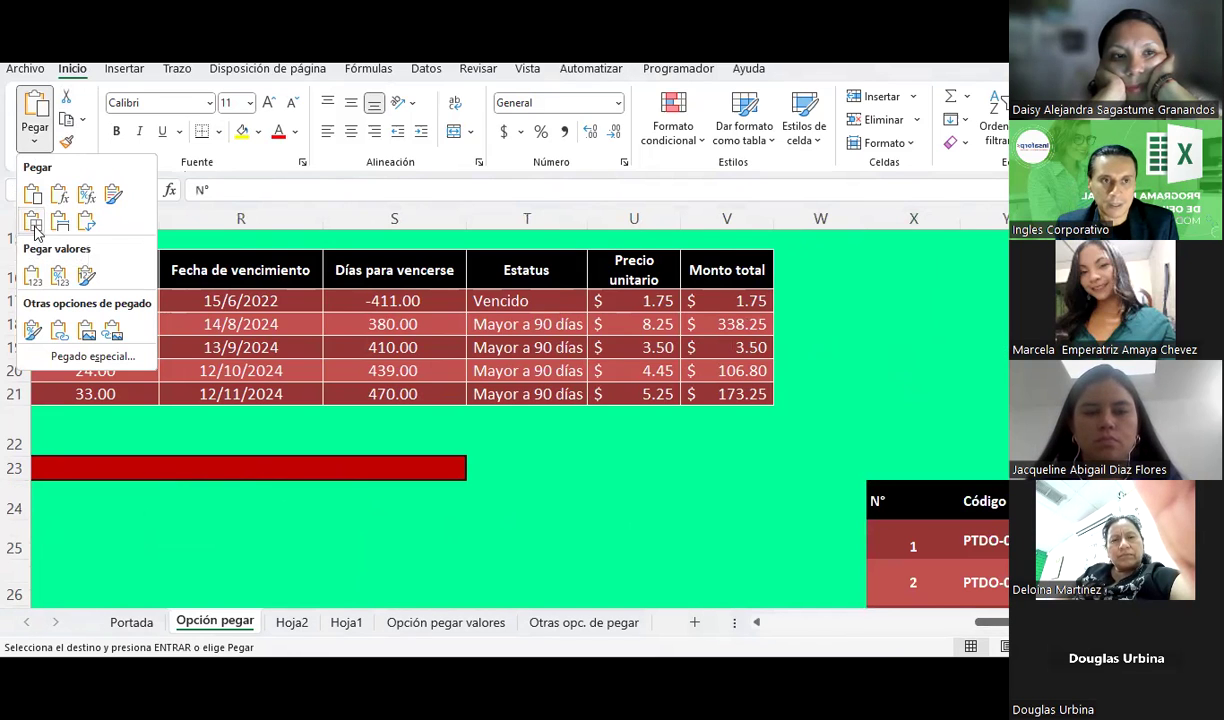
left_click(33, 222)
Paste the table at N25 with 'Mantener ancho de columnas de origen'.
scroll(941, 459, "down", 3)
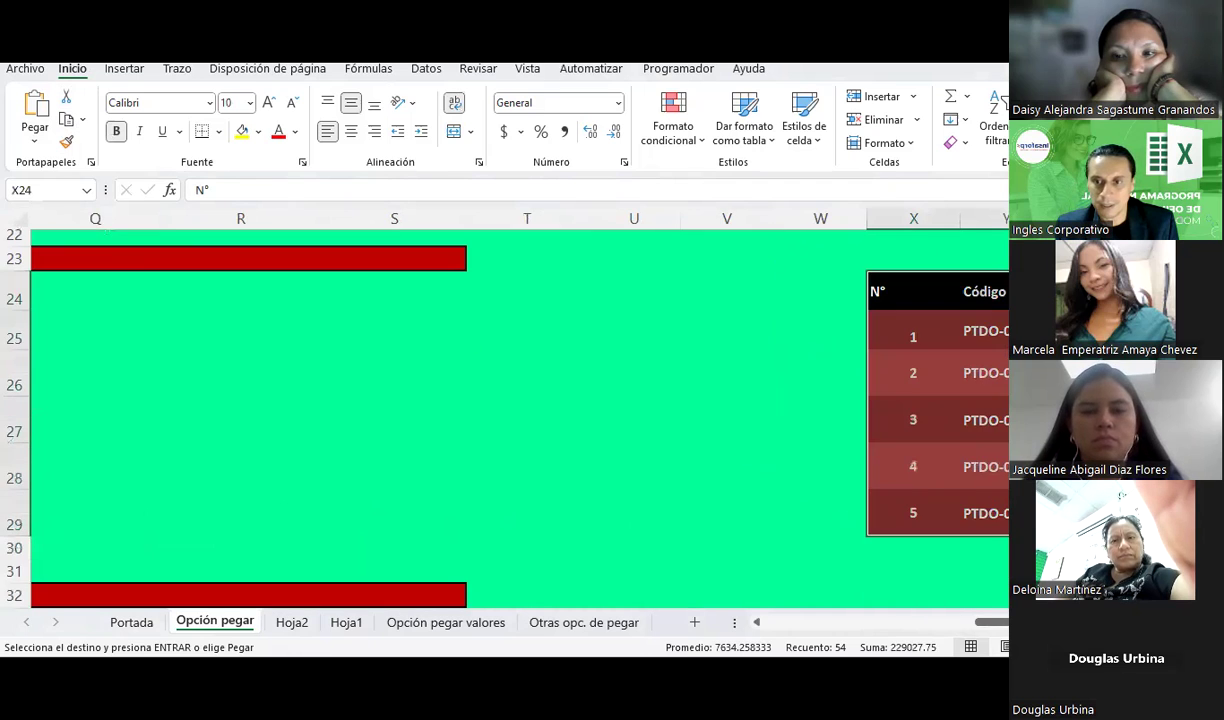
scroll(520, 400, "right", 3)
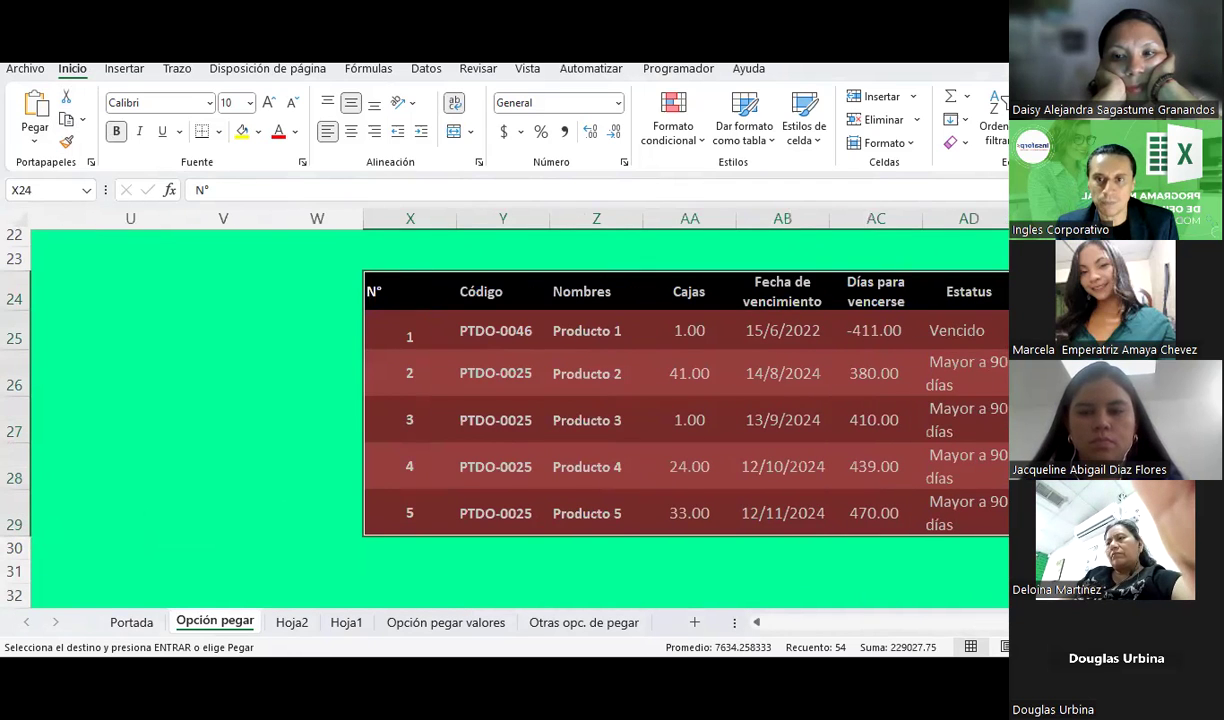
scroll(929, 585, "left", 10)
left_click(735, 319)
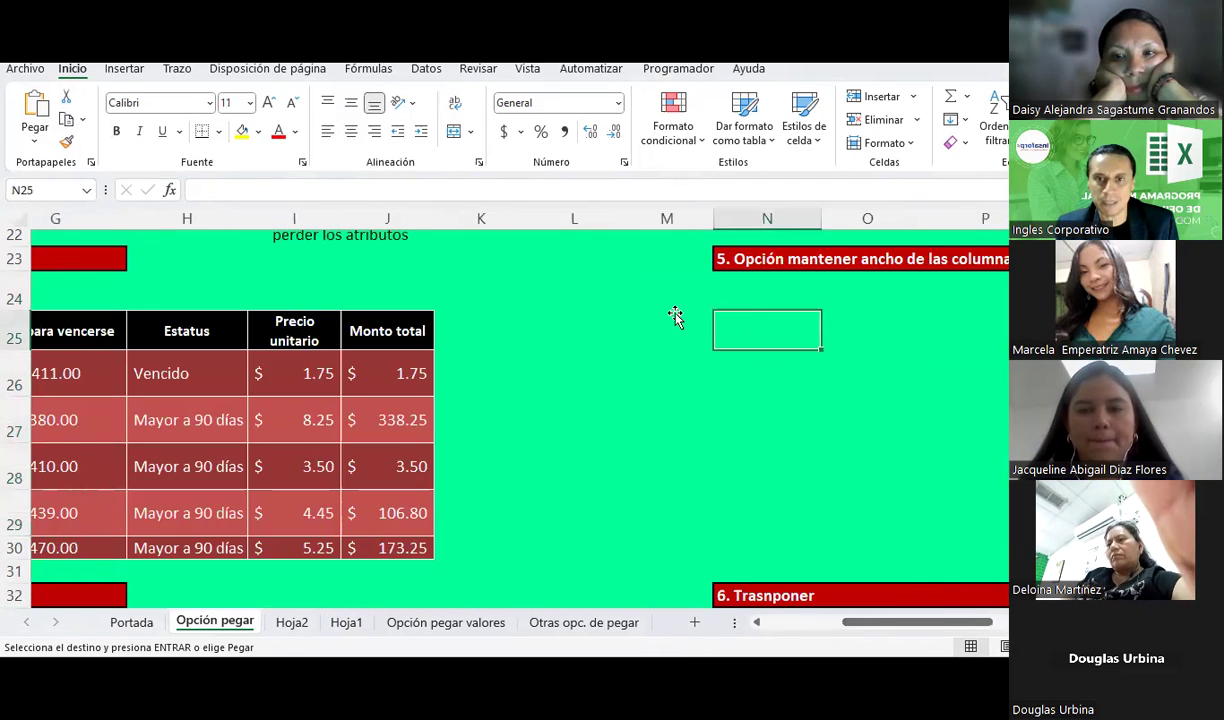
left_click(45, 143)
left_click(29, 217)
Inspect the pasted table's cells and product codes, then select N34 under section 6.
mouse_move(905, 622)
left_mouse_down()
mouse_move(1000, 622)
mouse_move(945, 622)
left_mouse_up()
left_click(269, 373)
left_click(180, 335)
left_click(180, 371)
left_click(250, 374)
left_click(296, 484)
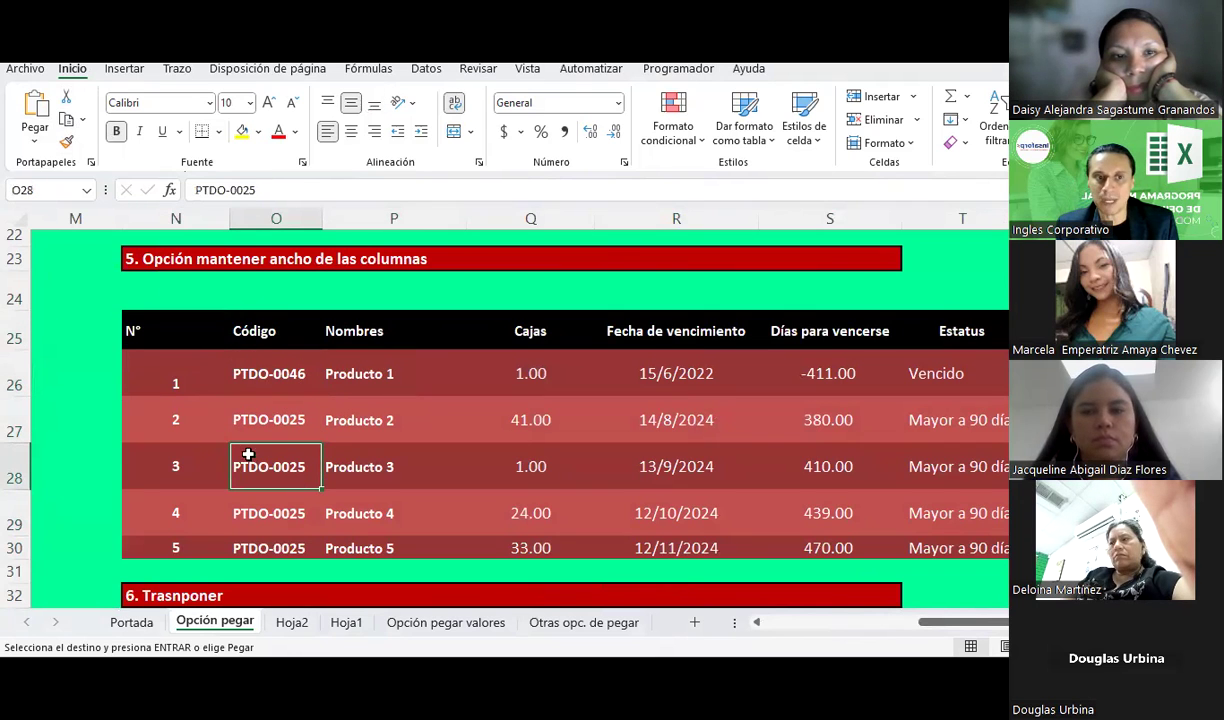
scroll(236, 440, "up", 1)
scroll(235, 436, "down", 3)
scroll(164, 466, "down", 1)
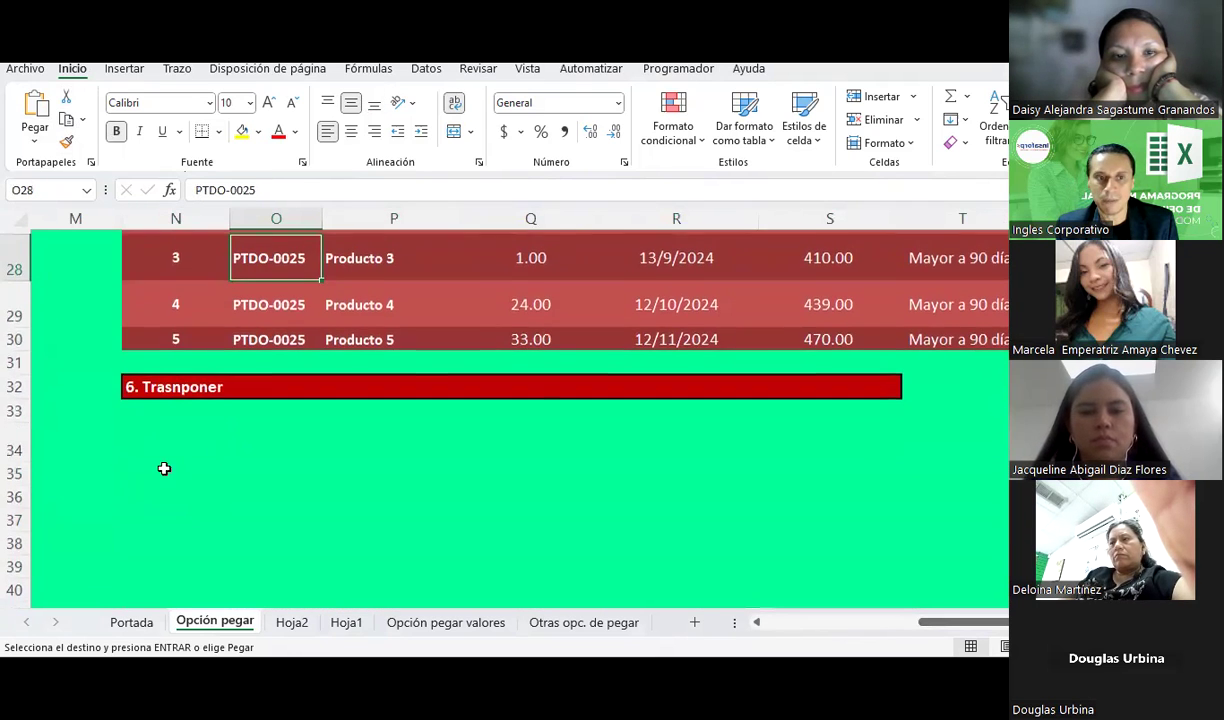
left_click(158, 449)
left_click(37, 146)
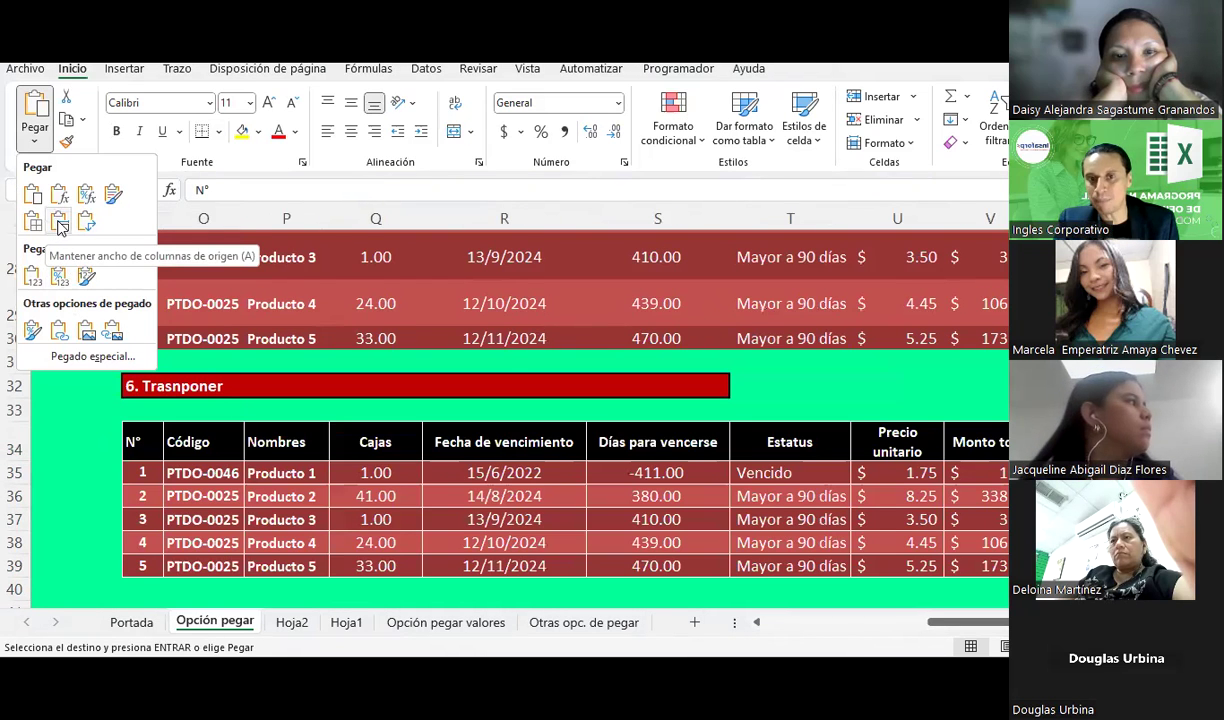
Paste the product table at N34 under '6. Trasponer' and deselect it.
scroll(530, 470, "up", 1)
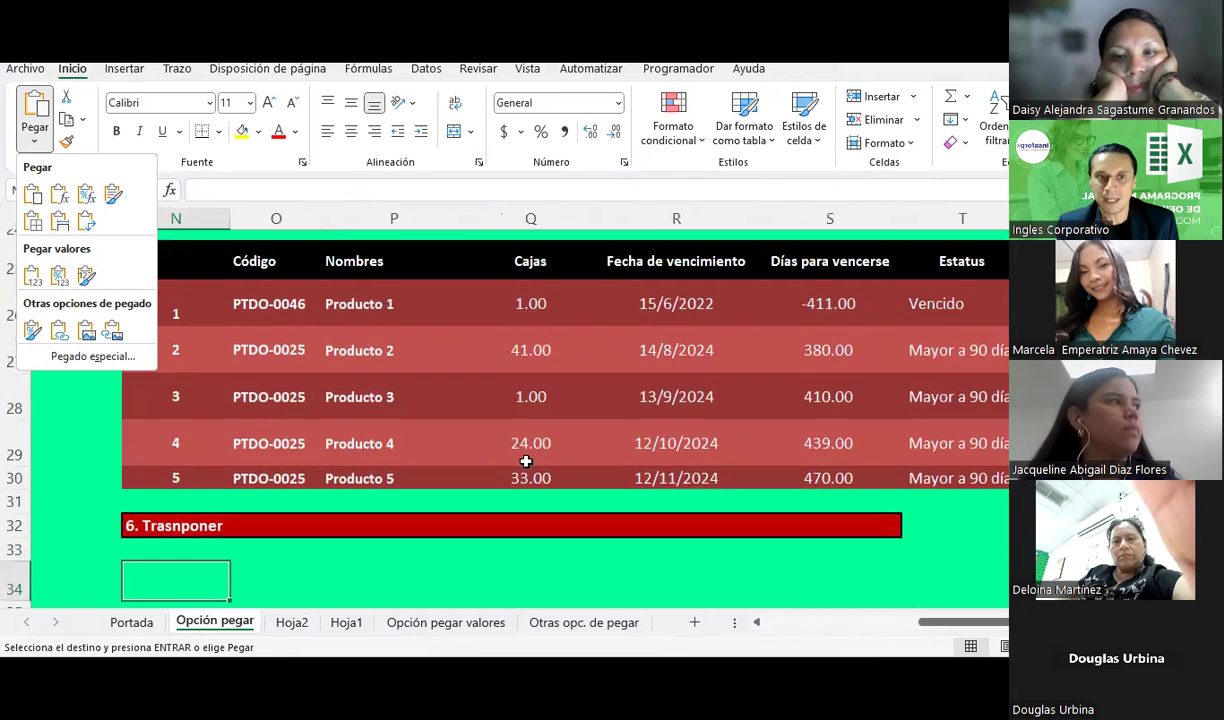
scroll(233, 371, "up", 1)
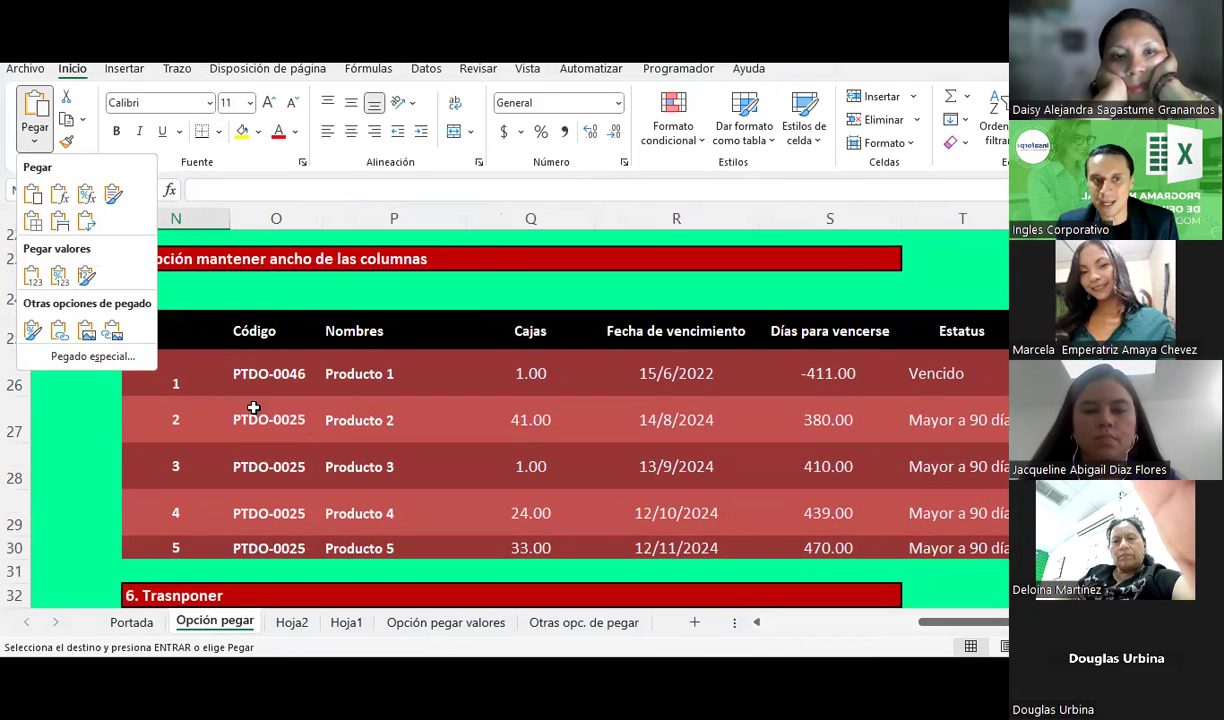
scroll(175, 420, "down", 1)
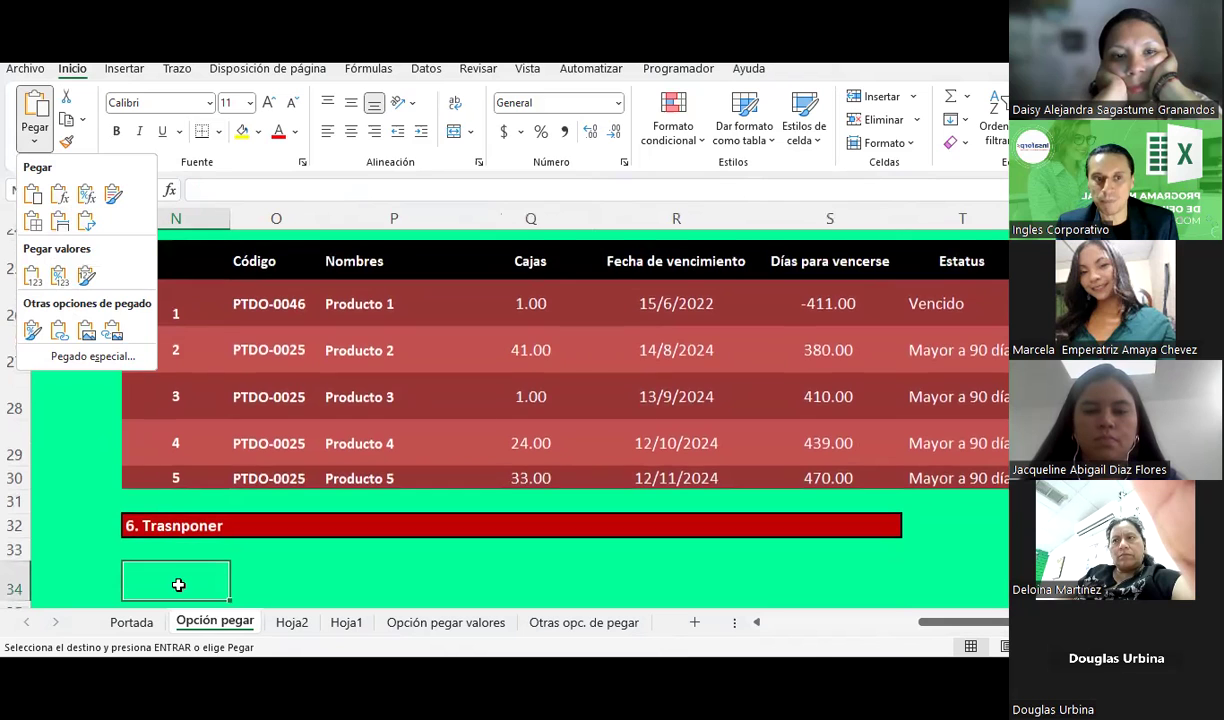
left_click(60, 222)
scroll(318, 460, "down", 2)
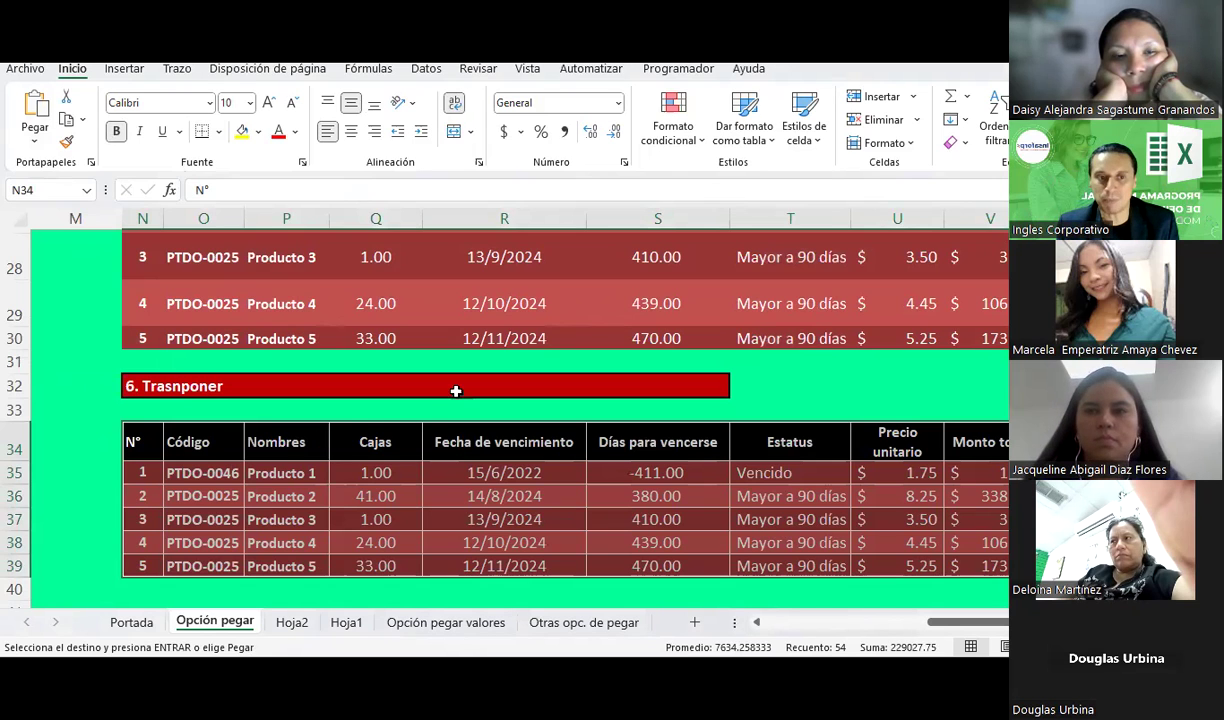
left_click(1060, 442)
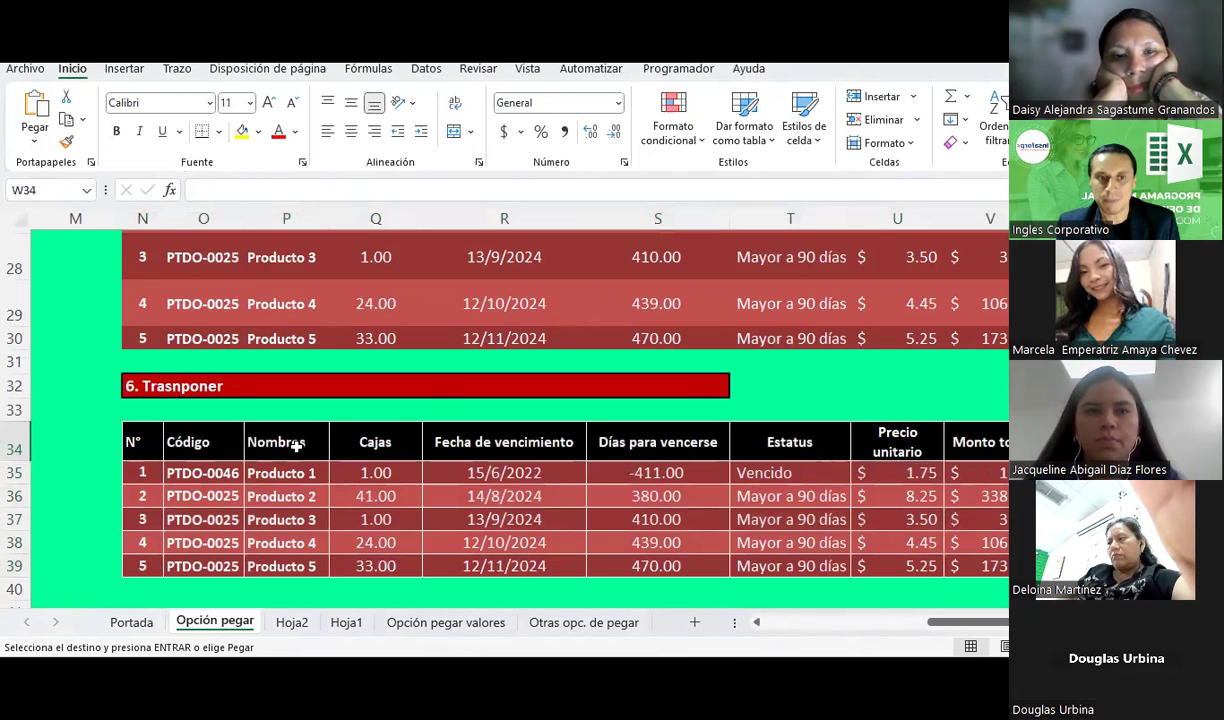
On Hoja1, paste the product table at C74, undo it, and repaste with borders.
left_click(346, 622)
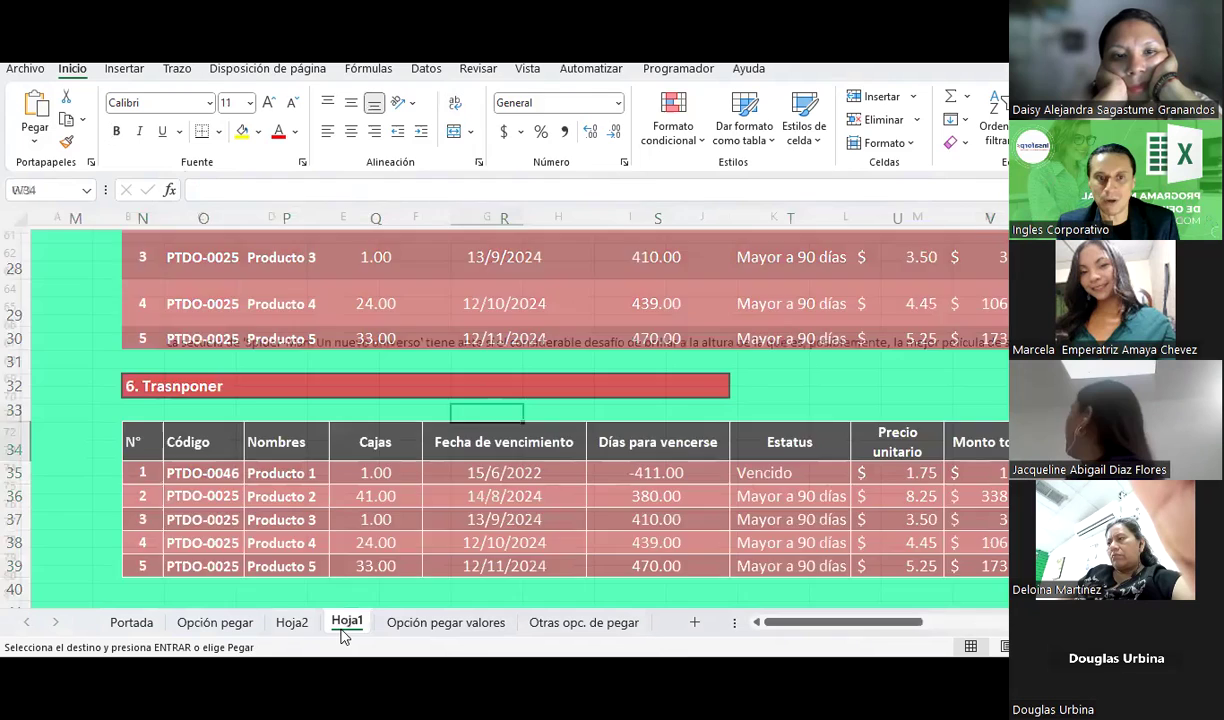
left_click(203, 470)
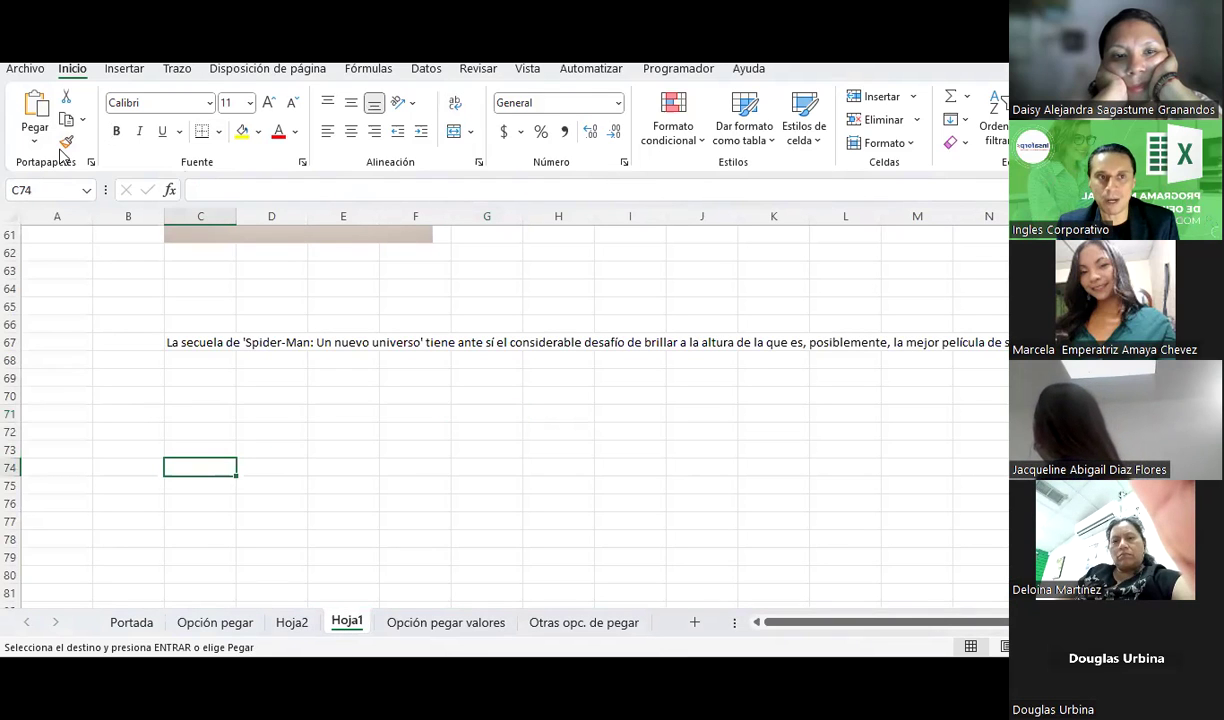
left_click(36, 133)
left_click(50, 205)
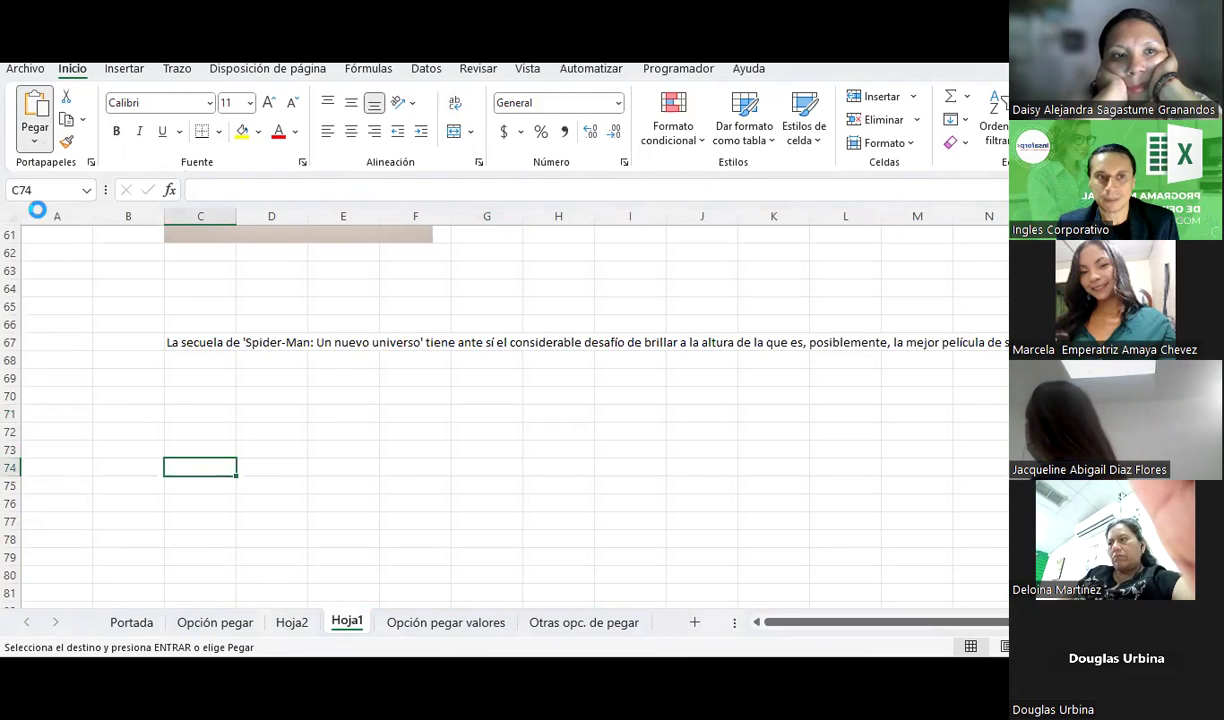
key("ctrl+z")
left_click(35, 133)
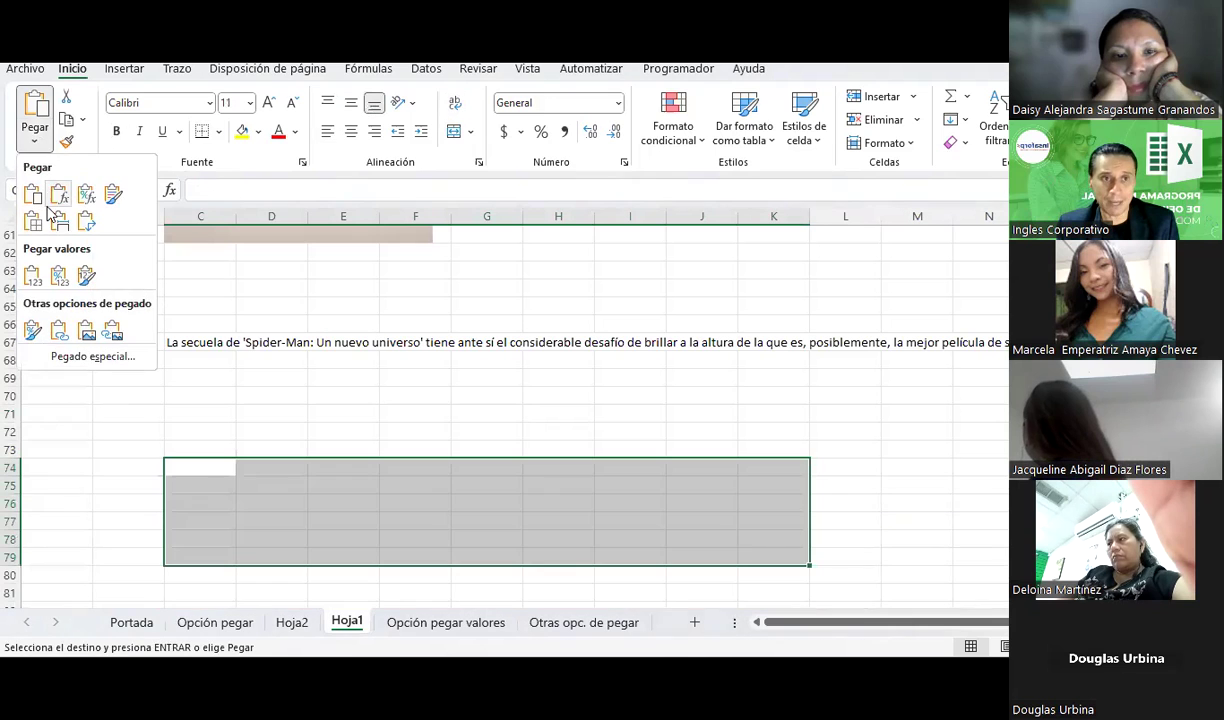
left_click(41, 192)
Paste another copy at C83 with 'Mantener ancho de columnas de origen'.
scroll(352, 430, "down", 2)
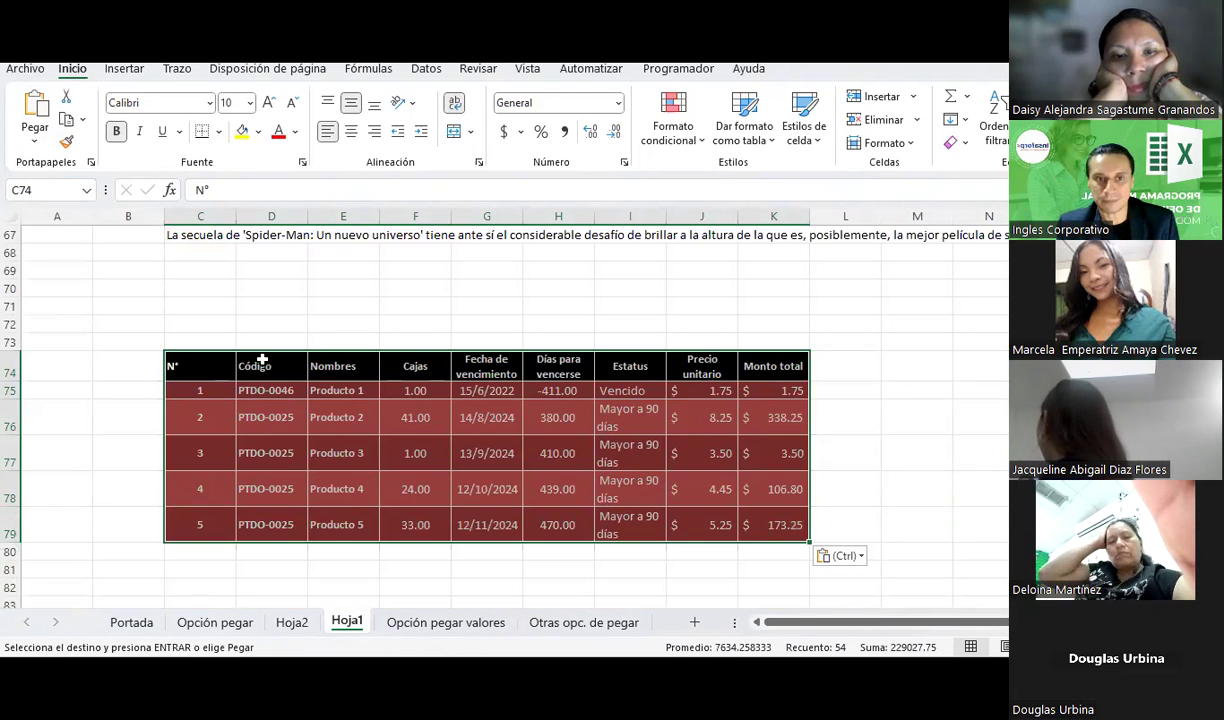
scroll(355, 401, "down", 2)
scroll(205, 436, "down", 1)
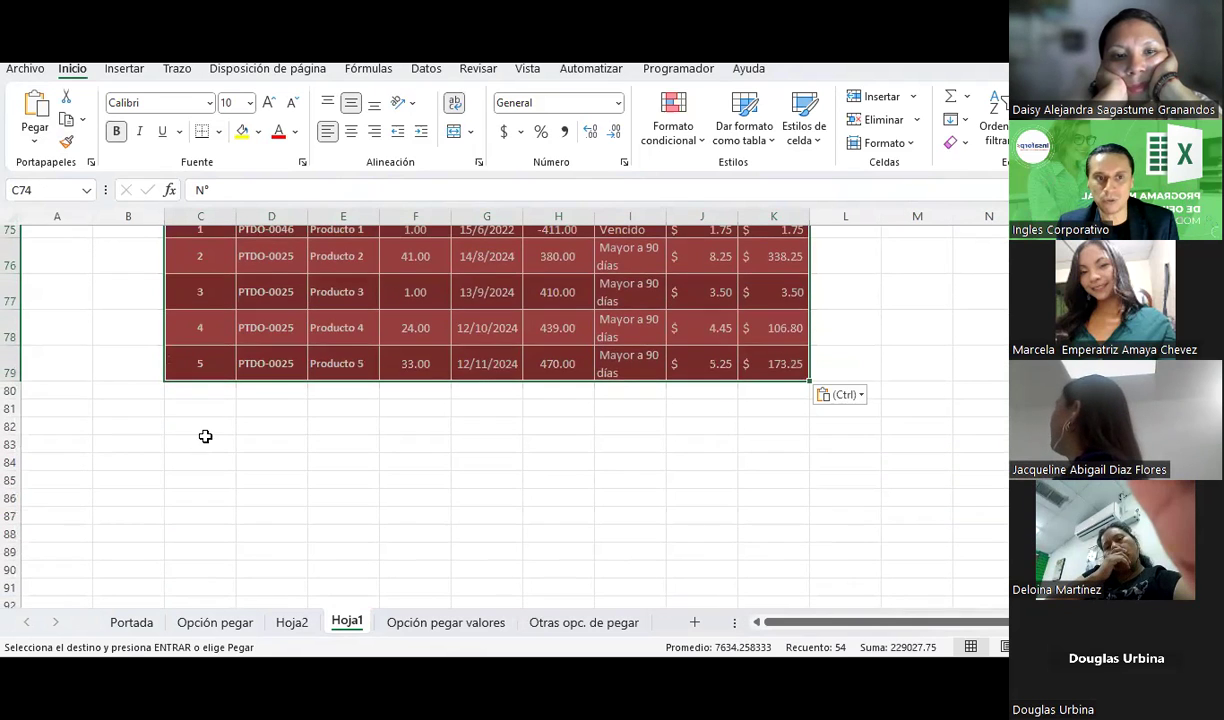
left_click(203, 440)
left_click(35, 142)
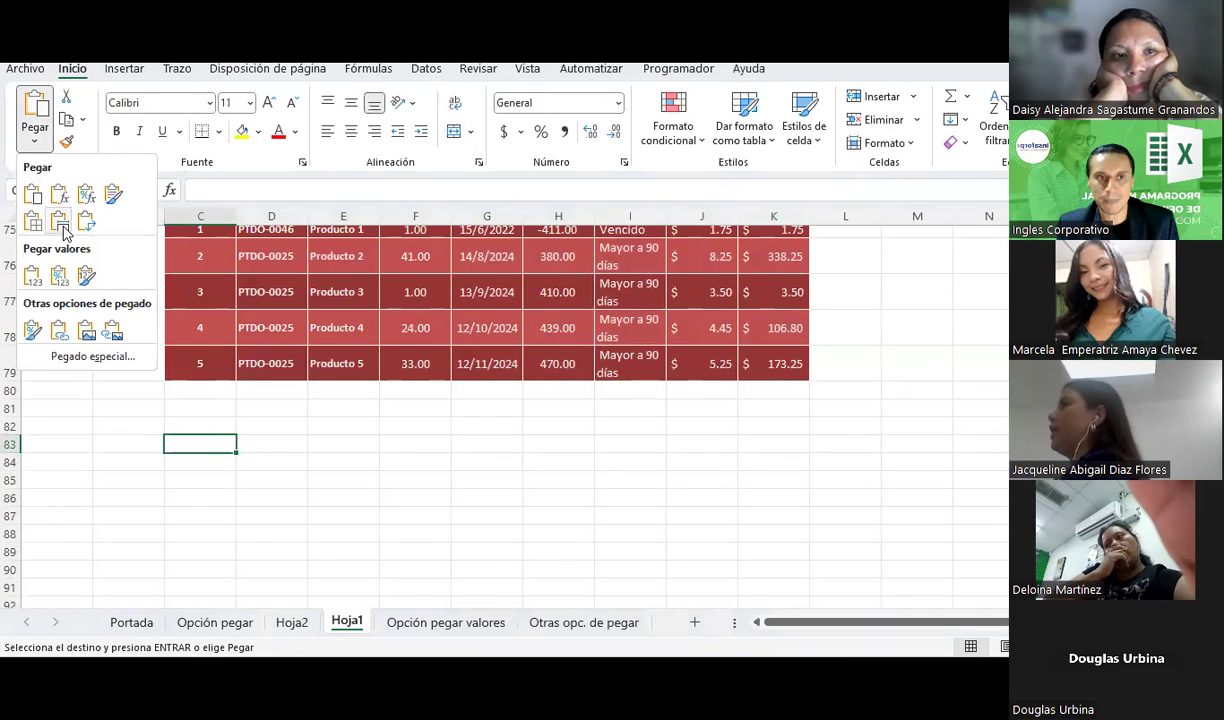
left_click(61, 229)
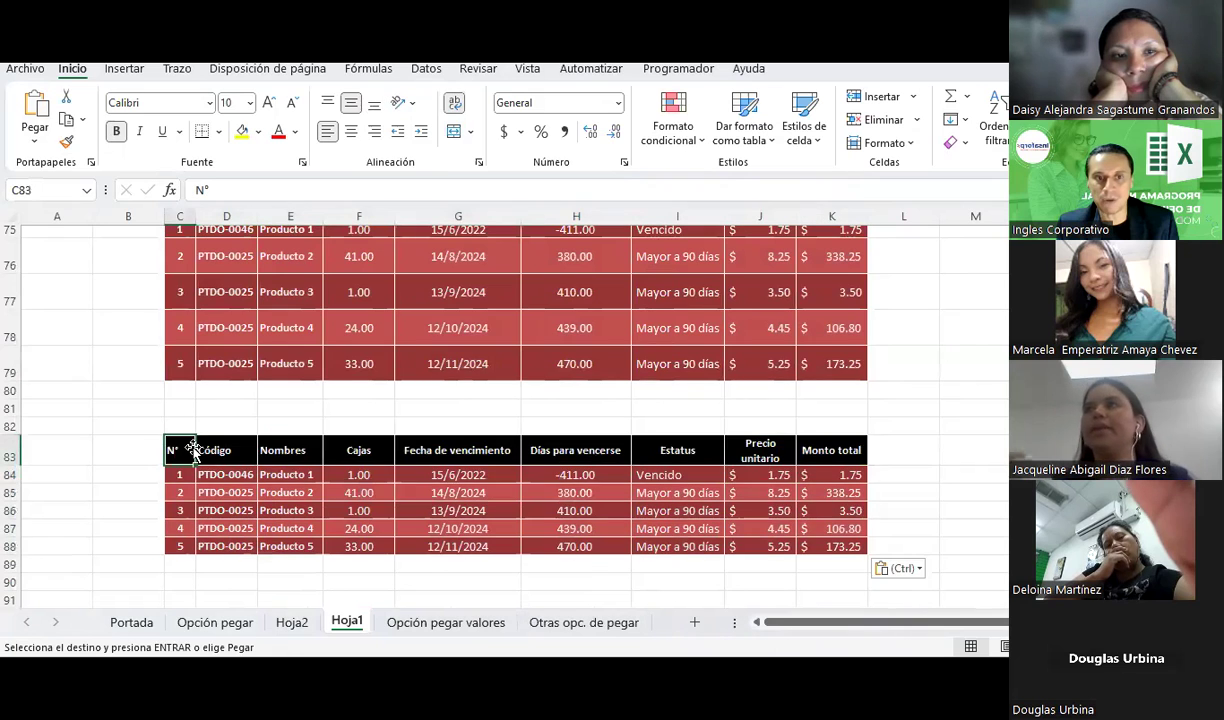
Inspect the pasted dates and the Monto total formulas down to K88.
left_click(458, 476)
left_click(827, 476)
left_click(831, 493)
left_click(831, 511)
left_click(831, 529)
left_click(831, 546)
left_click(225, 627)
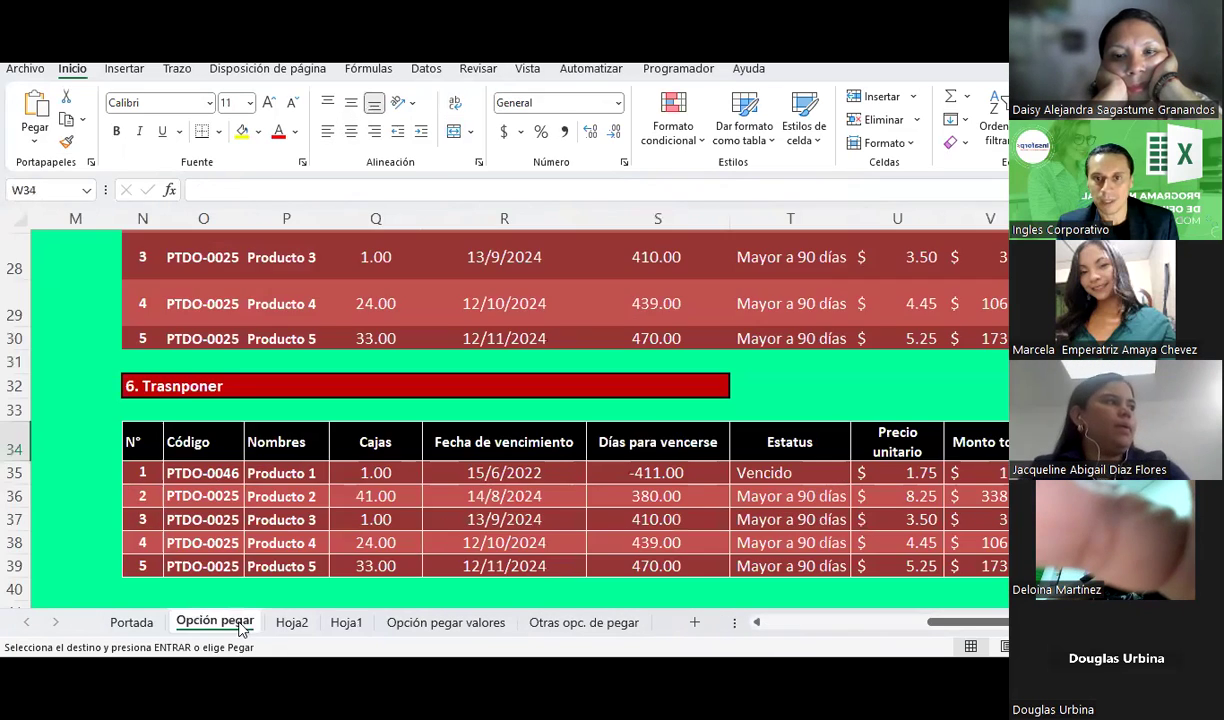
scroll(581, 451, "up", 2)
scroll(581, 451, "up", 1)
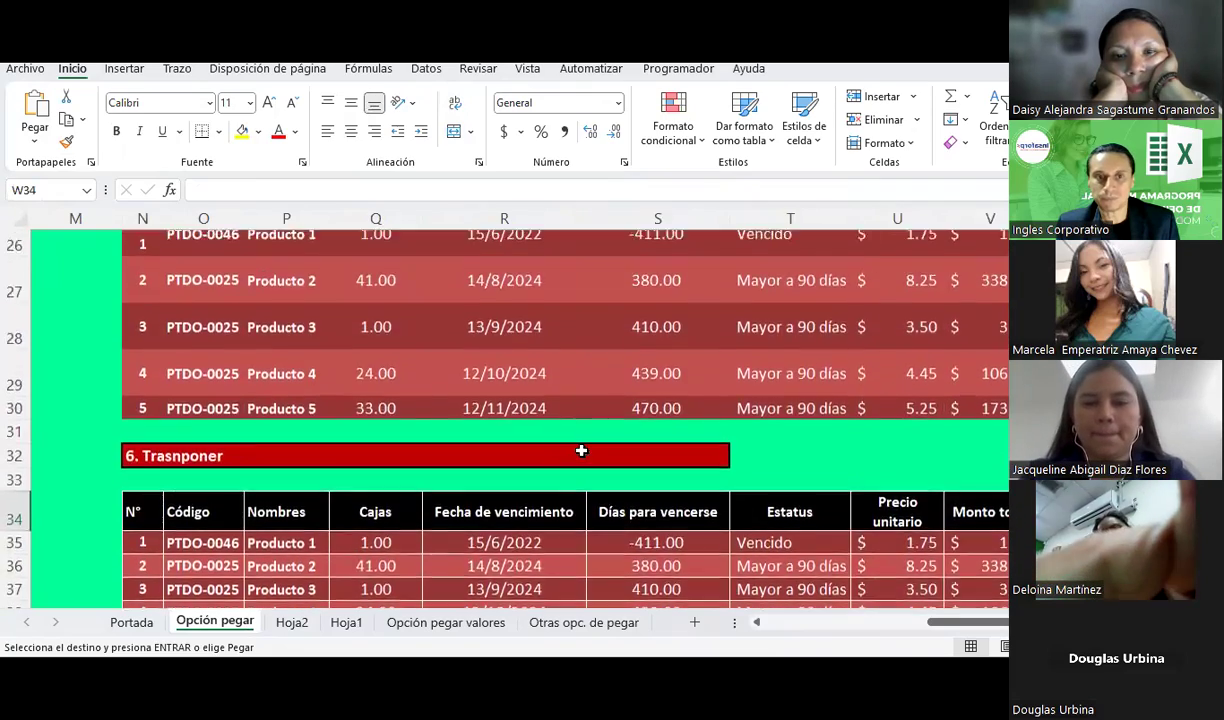
scroll(581, 451, "up", 2)
scroll(581, 451, "up", 1)
scroll(581, 451, "down", 3)
scroll(579, 445, "down", 1)
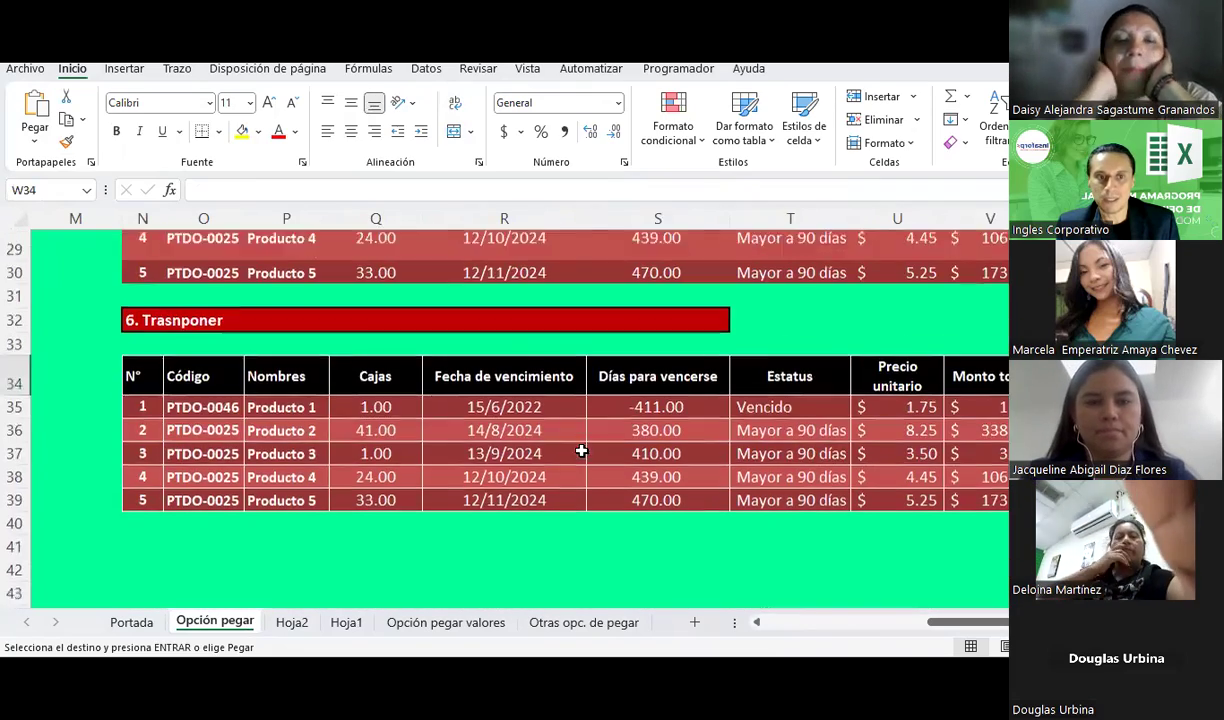
scroll(390, 416, "up", 2)
scroll(390, 416, "up", 1)
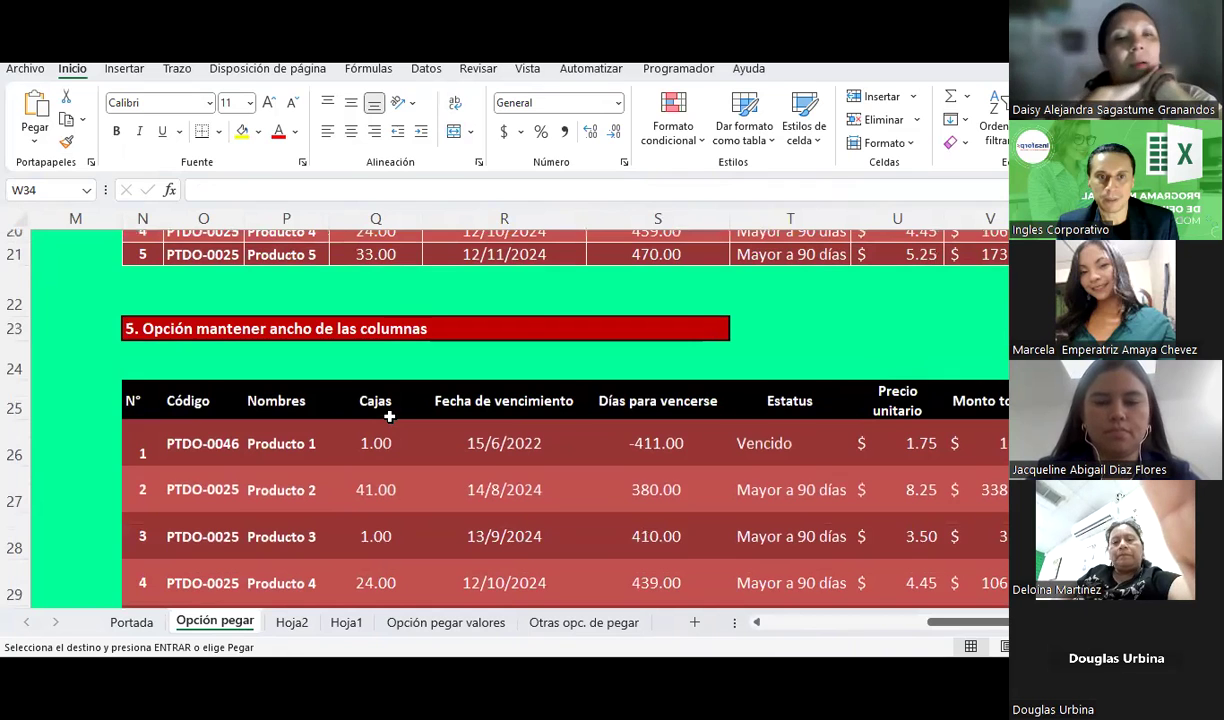
scroll(390, 416, "up", 2)
scroll(390, 416, "up", 2)
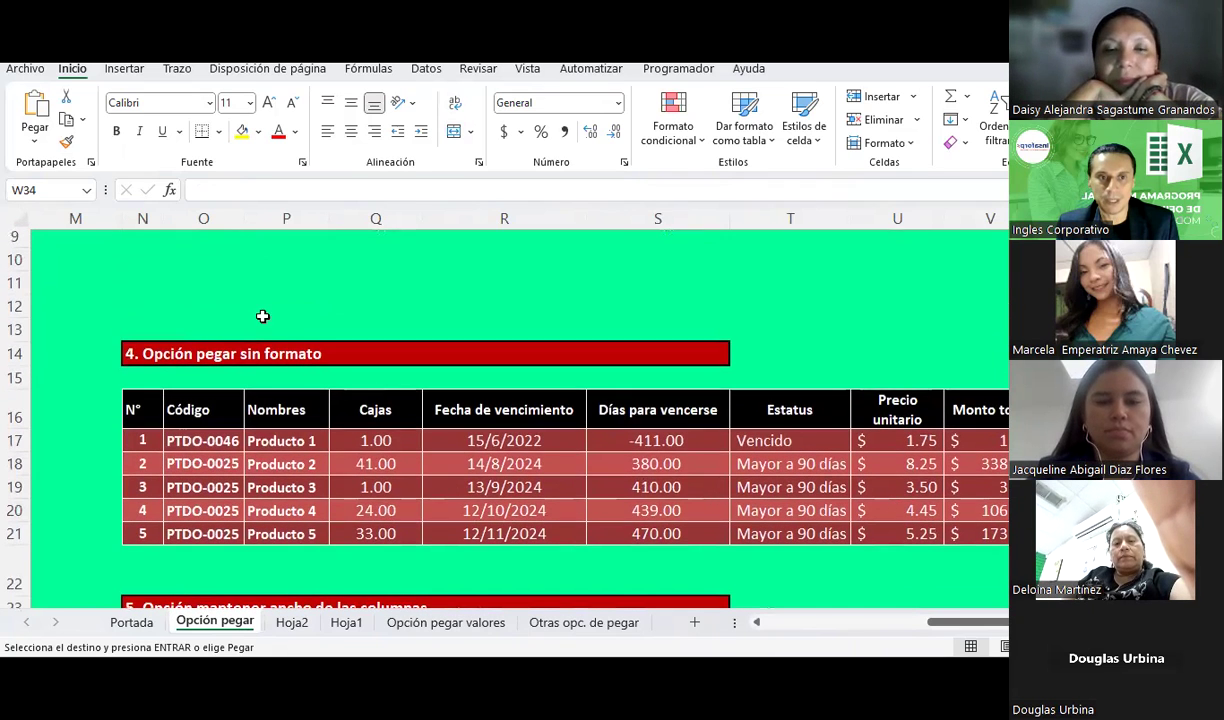
left_click(230, 353)
left_click(145, 432)
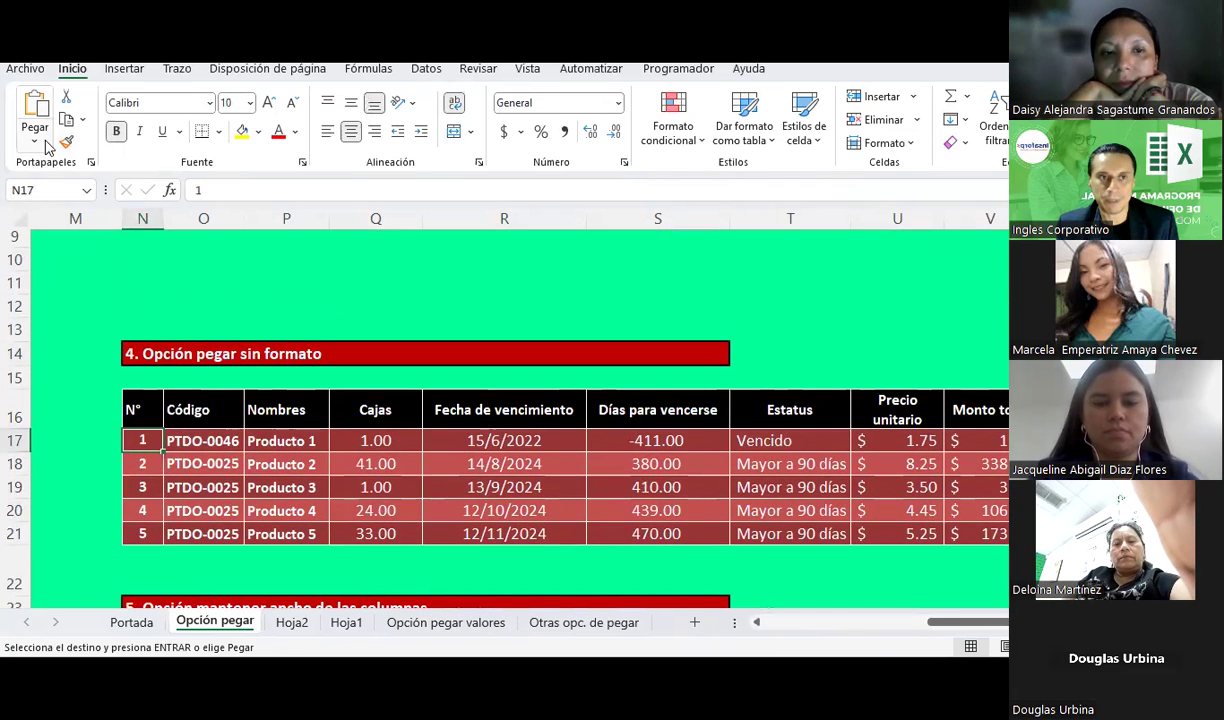
left_click(47, 147)
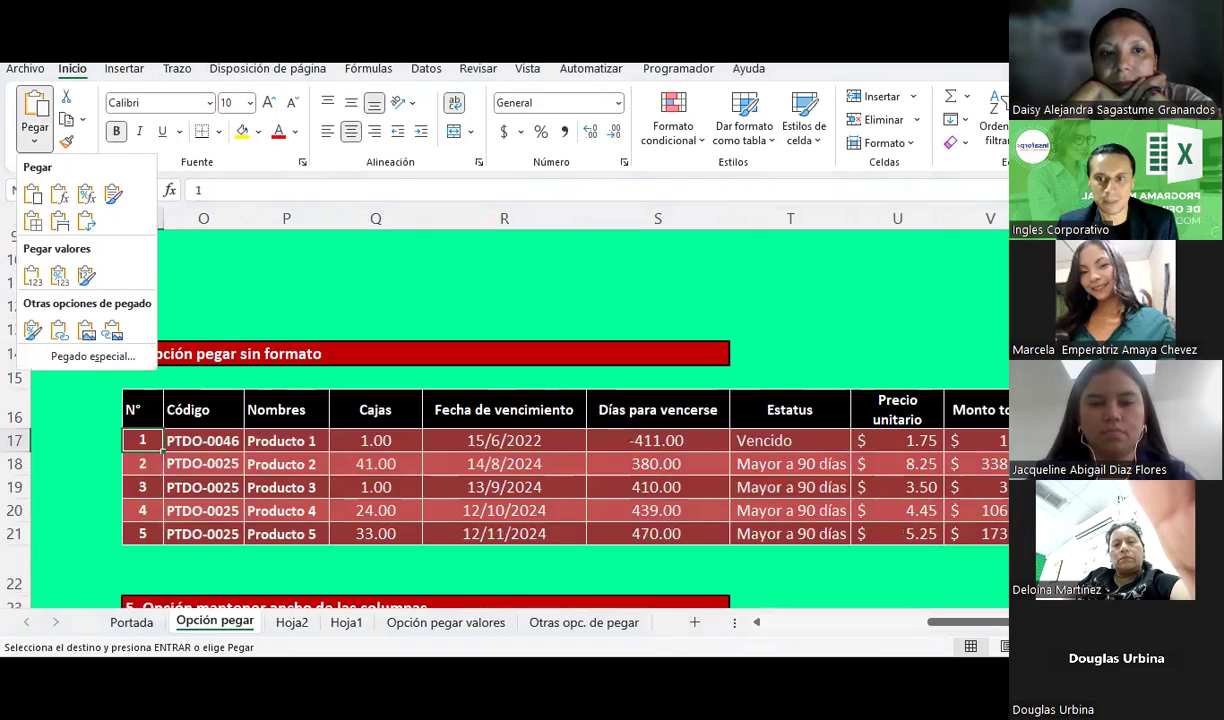
key("Escape")
scroll(708, 597, "left", 5)
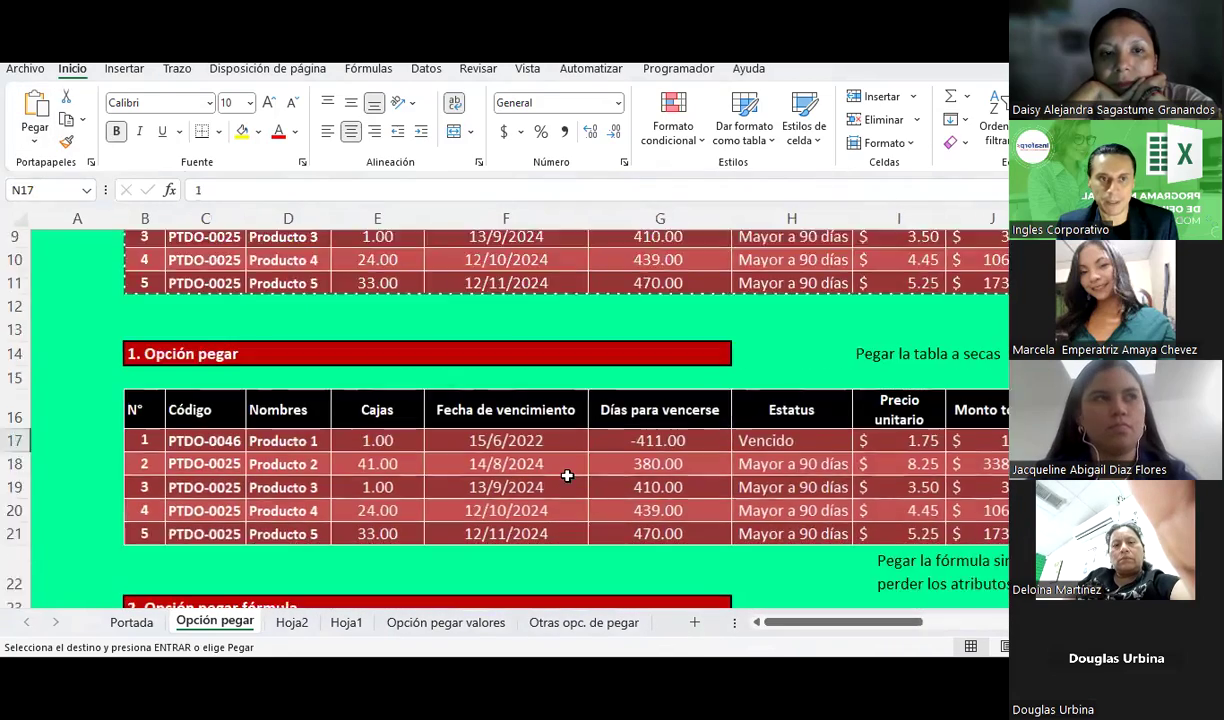
scroll(566, 475, "down", 2)
scroll(566, 475, "down", 3)
scroll(566, 475, "down", 1)
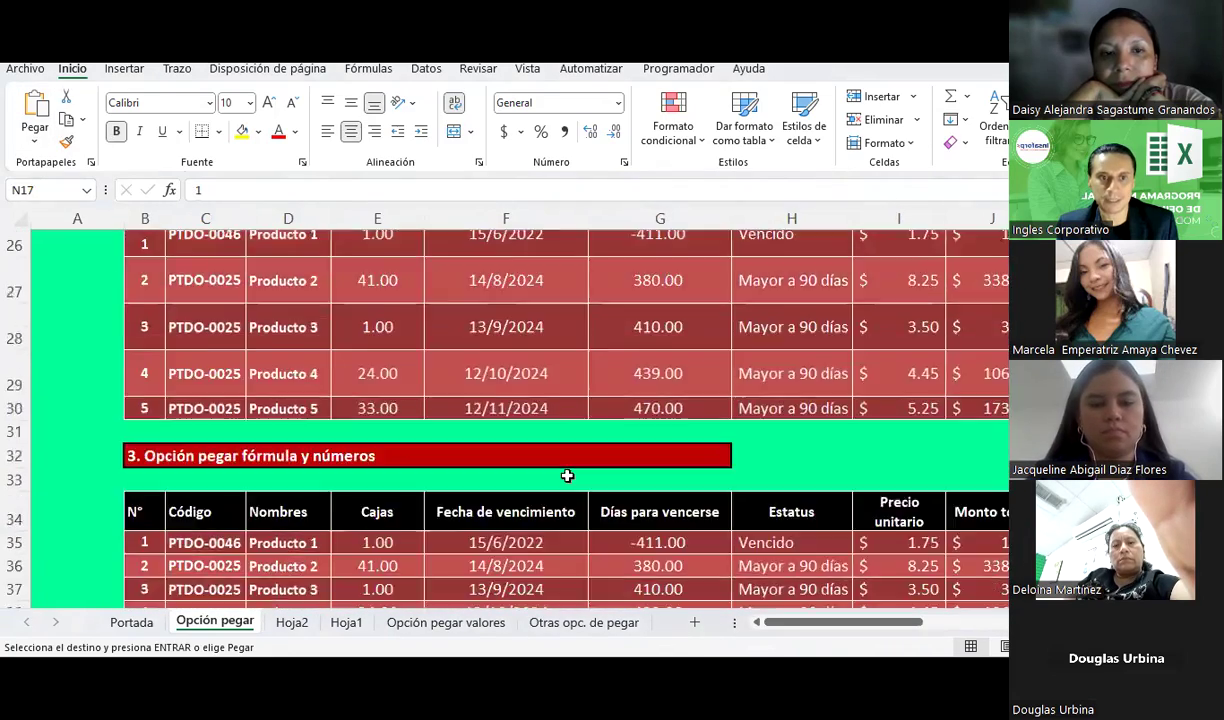
scroll(566, 475, "up", 7)
left_click_drag(848, 622, 977, 622)
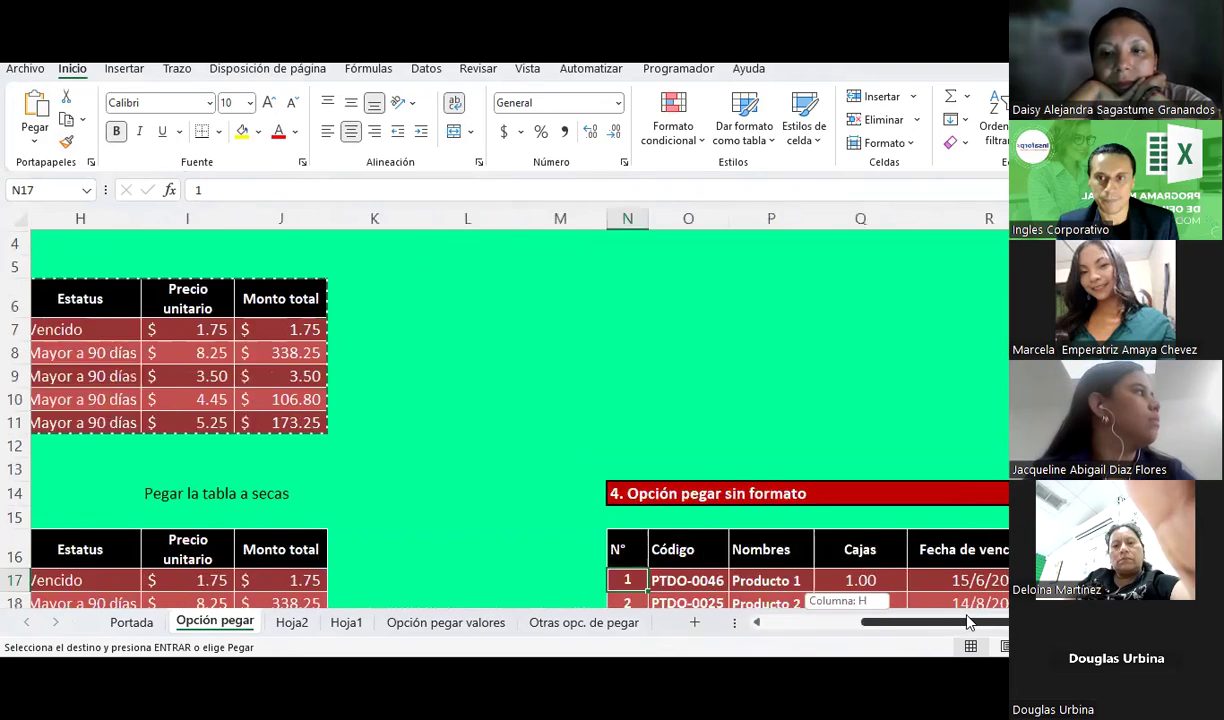
scroll(727, 363, "down", 2)
scroll(727, 363, "down", 3)
scroll(727, 363, "down", 2)
scroll(727, 363, "down", 2)
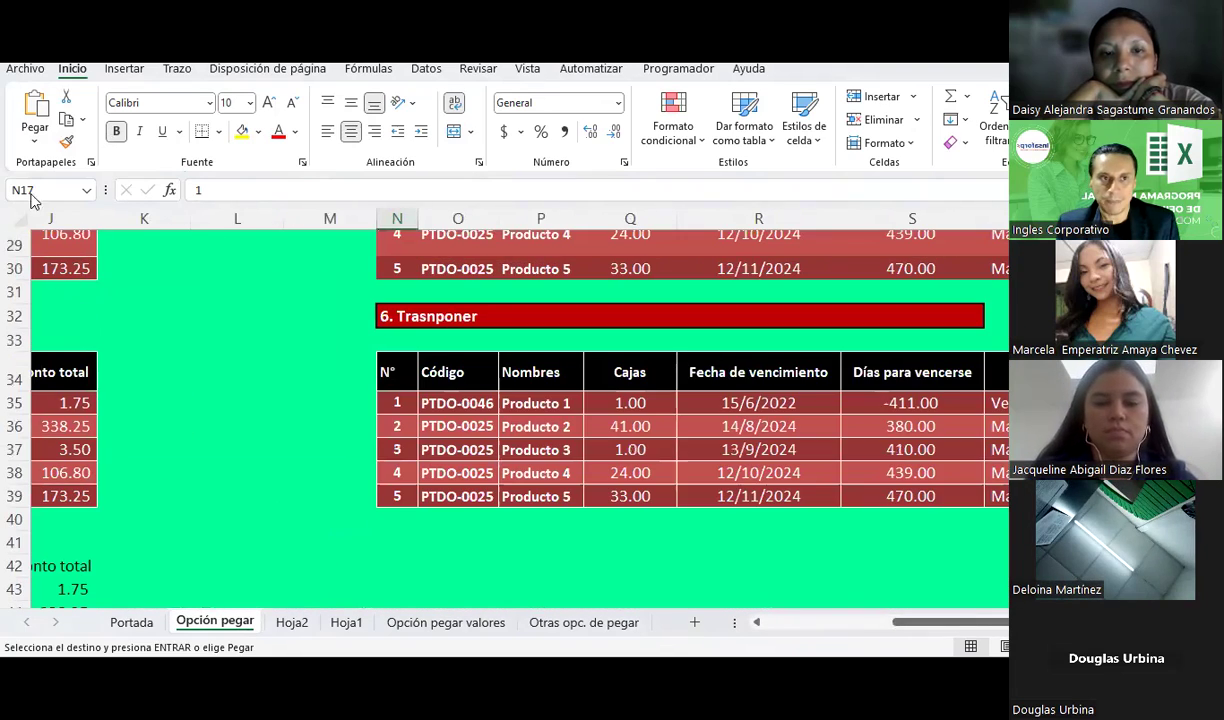
left_click(35, 138)
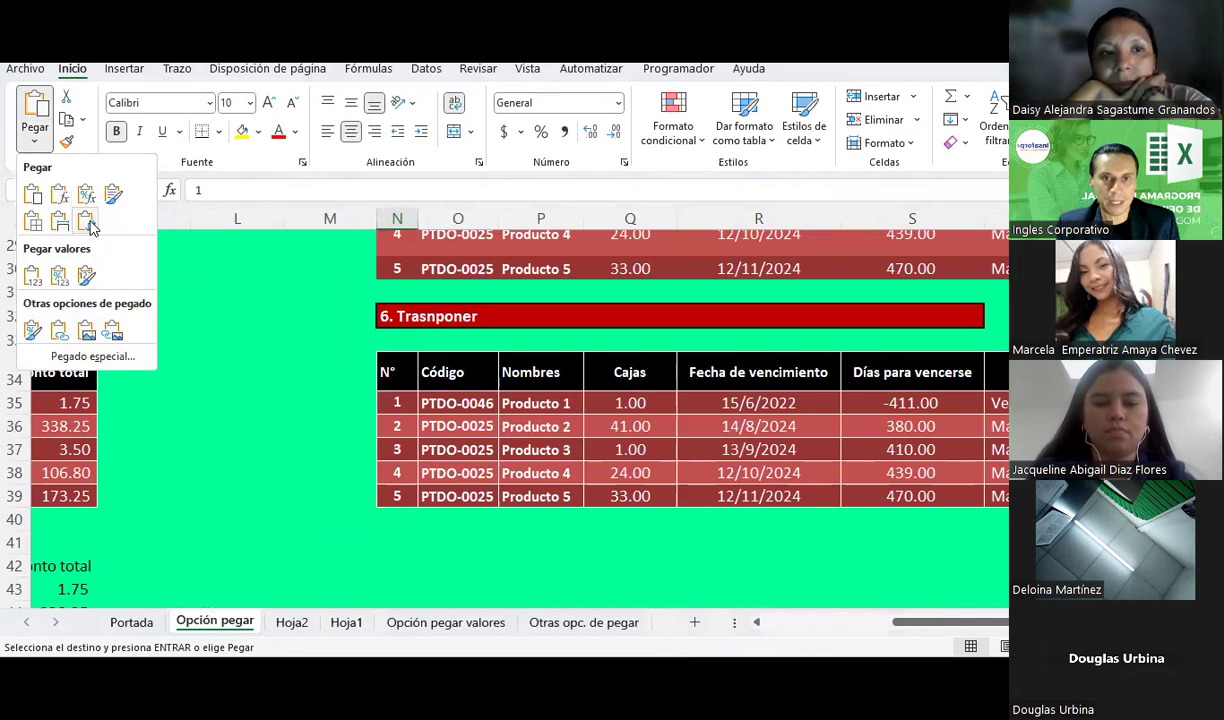
Copy the section 6 product table N34:T39.
key("Escape")
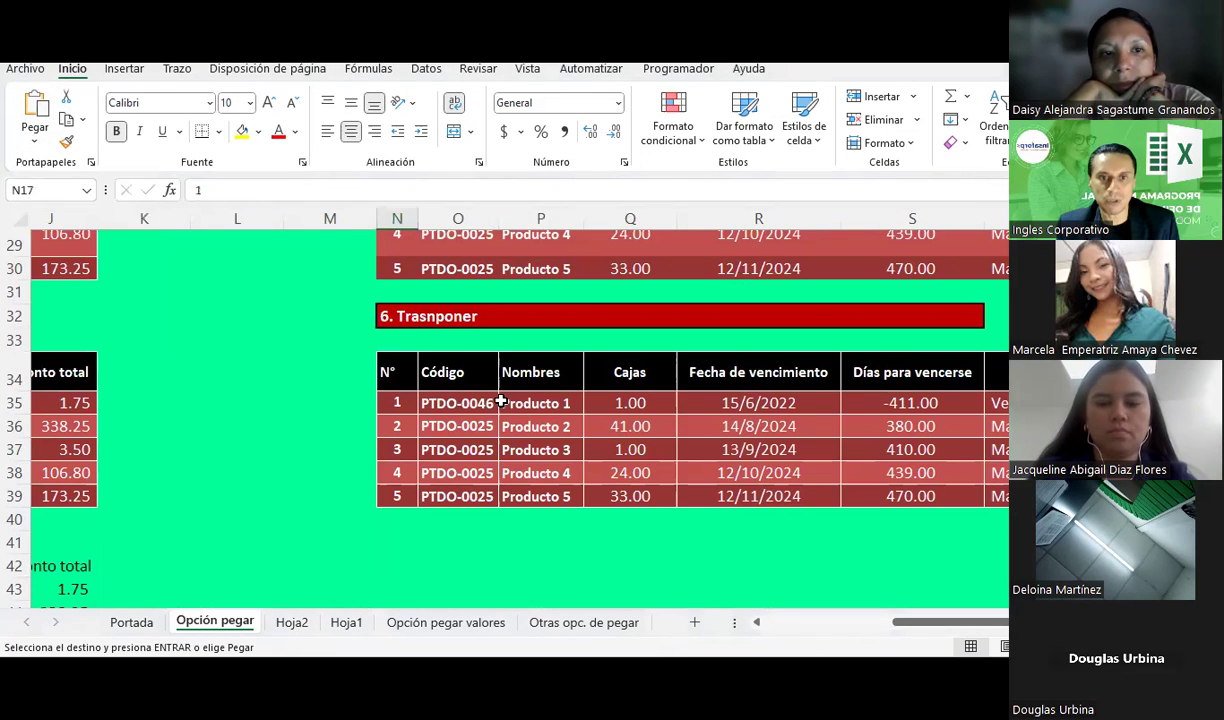
left_click(421, 316)
double_click(398, 317)
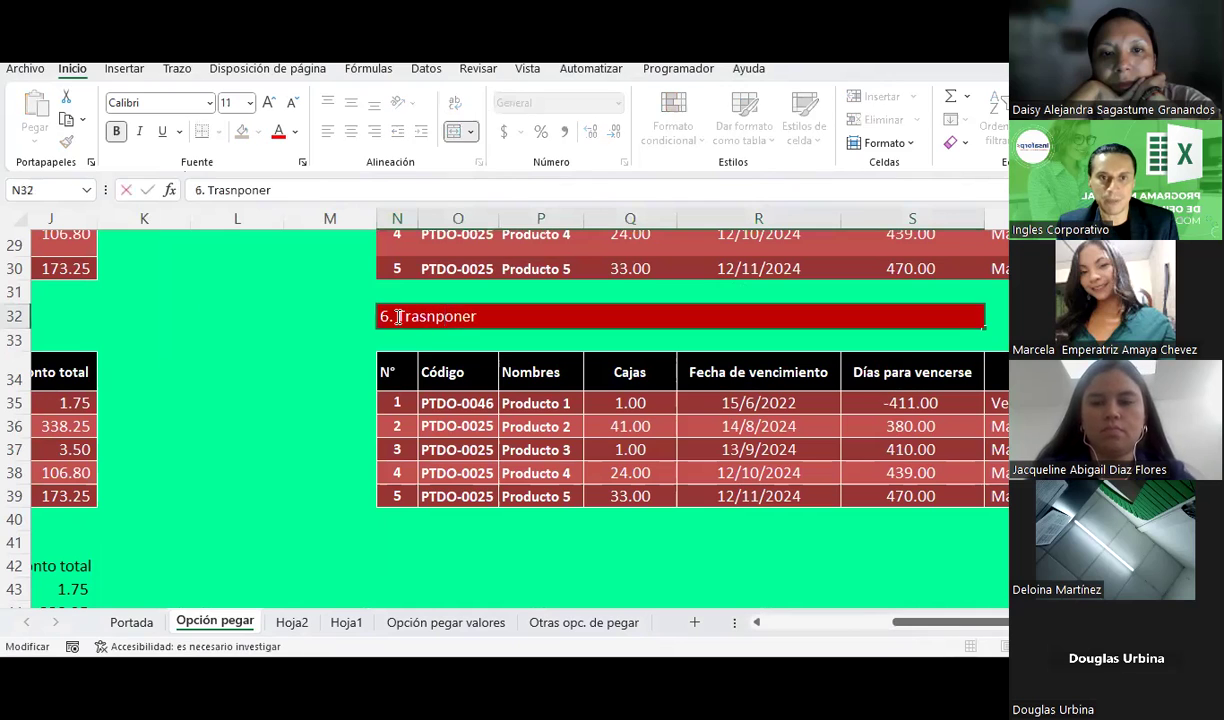
key("Escape")
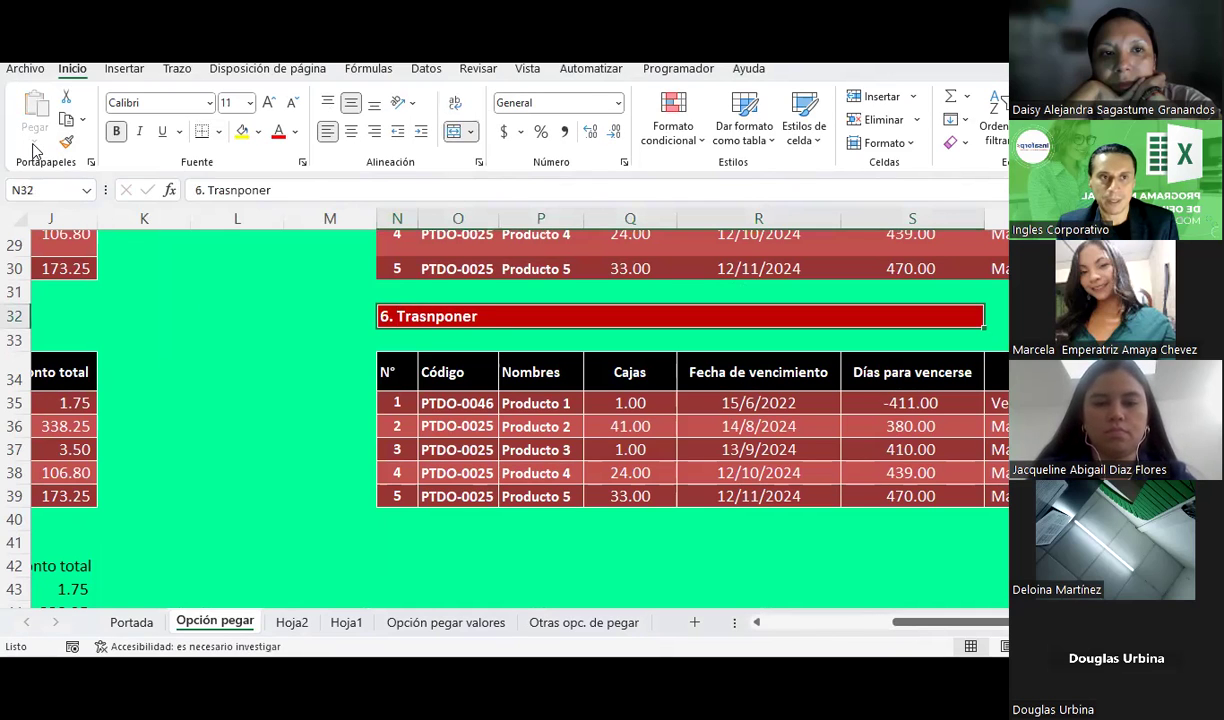
left_click(322, 337)
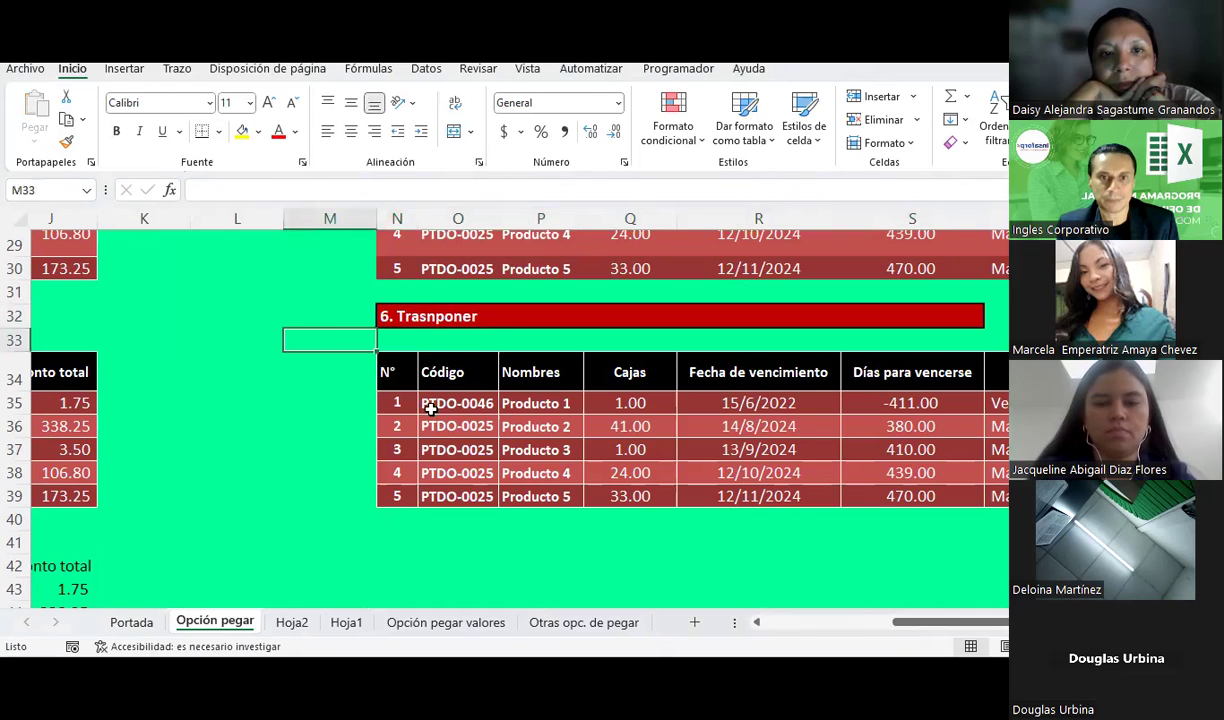
left_click_drag(387, 372, 986, 490)
key("ctrl+c")
left_click(35, 140)
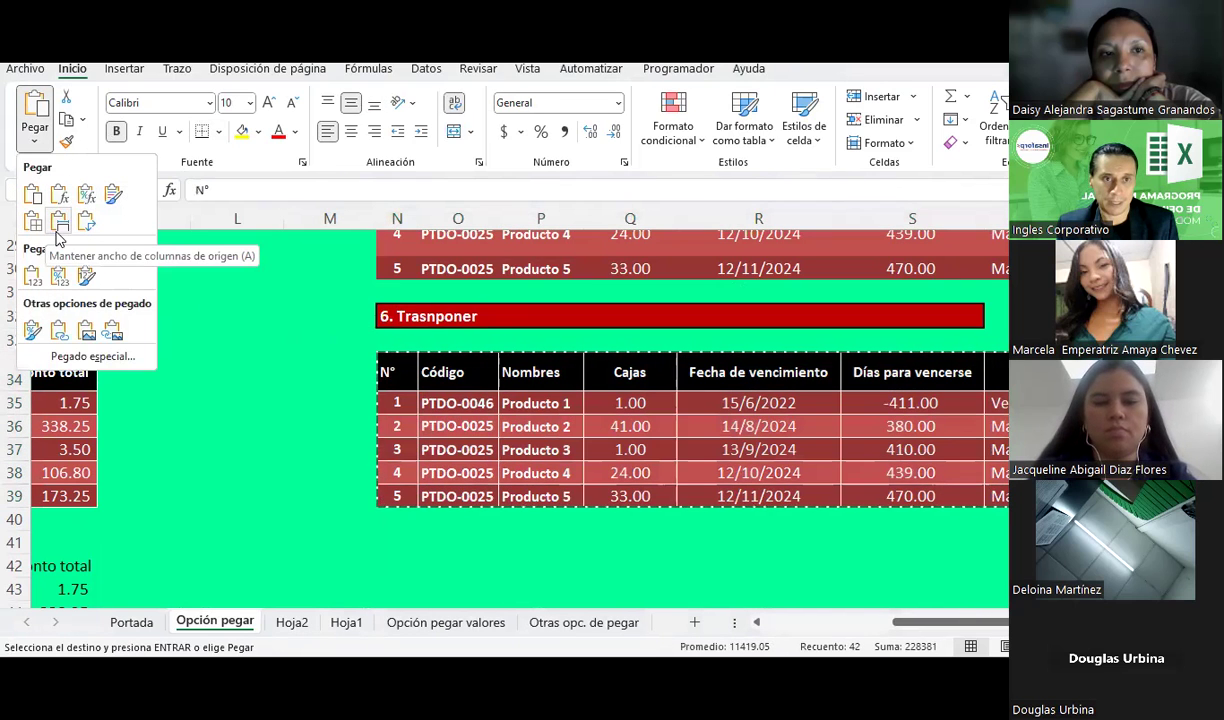
Rename the section 6 title in N32 to '6.Ancho de las columnas'.
left_click(445, 314)
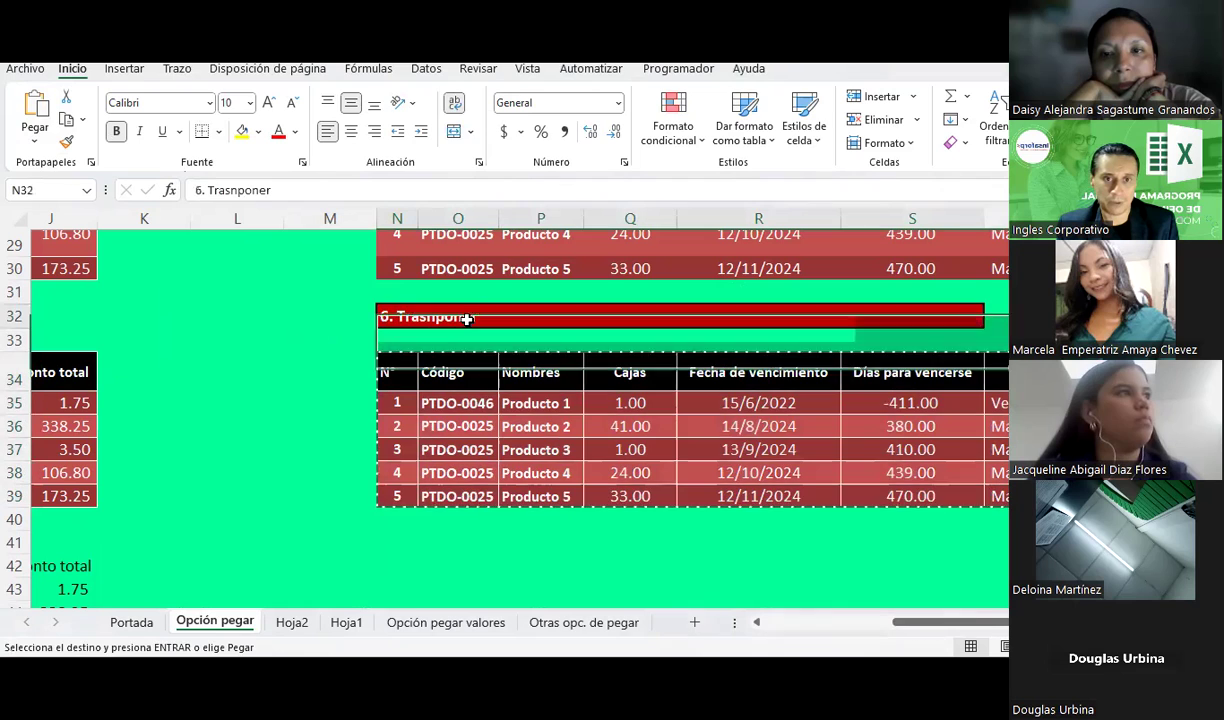
double_click(396, 314)
left_click_drag(398, 316, 625, 318)
type("6.Ancho de las colum")
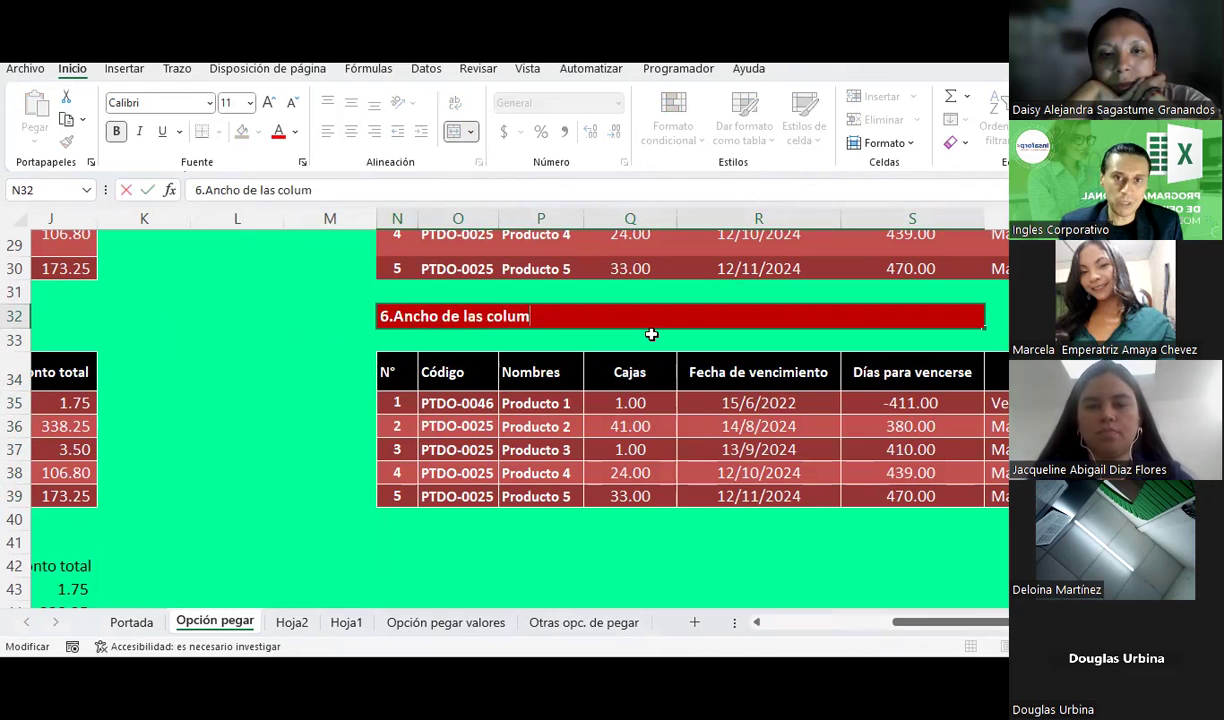
type("nas")
key("Return")
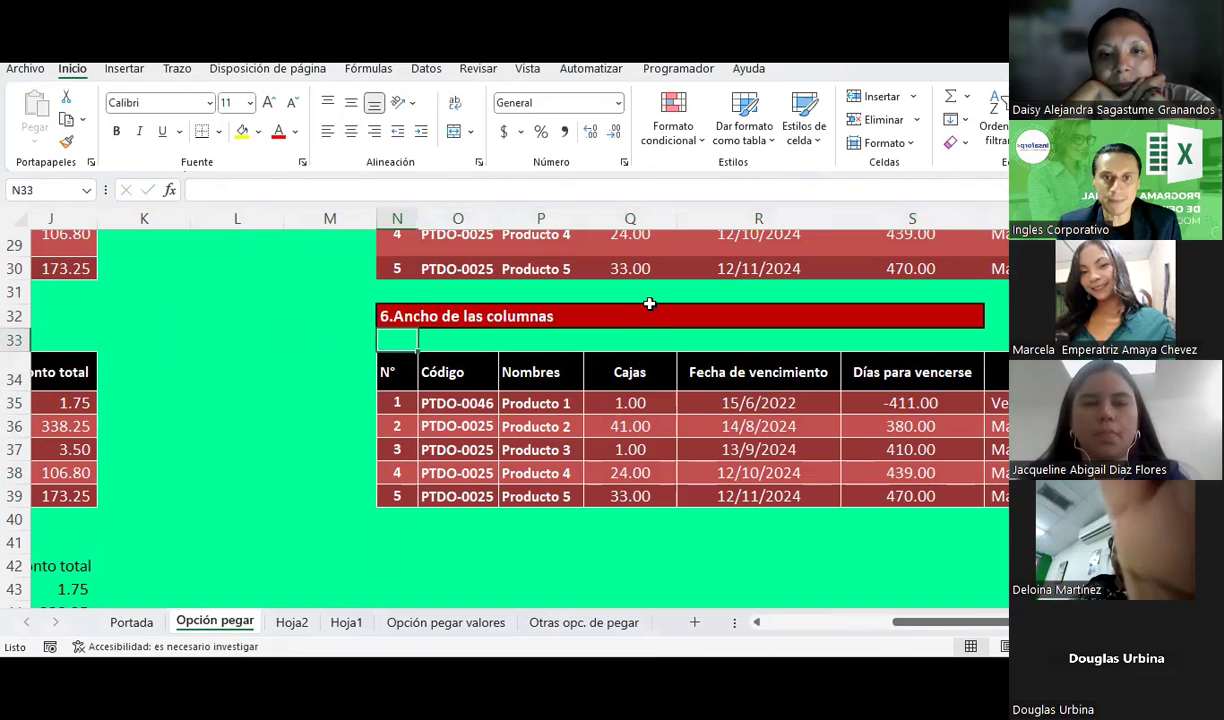
Copy the title into N42 and change it to '7. Transponer'.
left_click(632, 318)
key("ctrl+c")
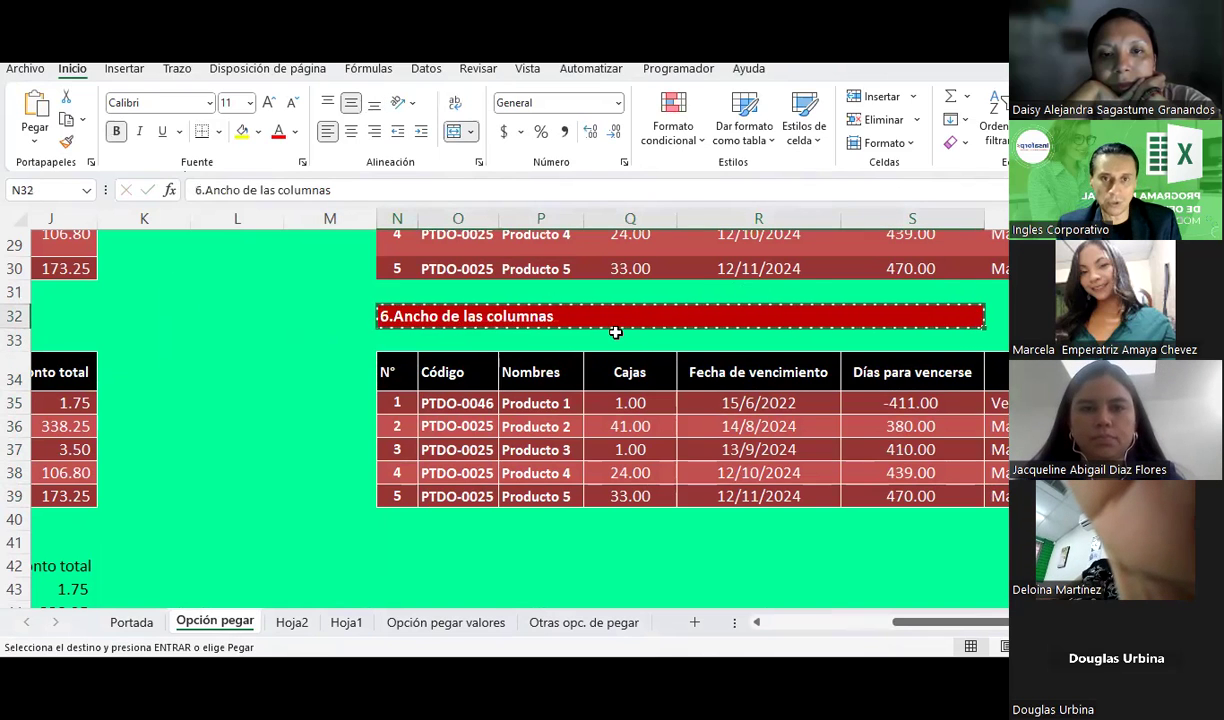
scroll(615, 332, "down", 3)
left_click(396, 356)
key("ctrl+v")
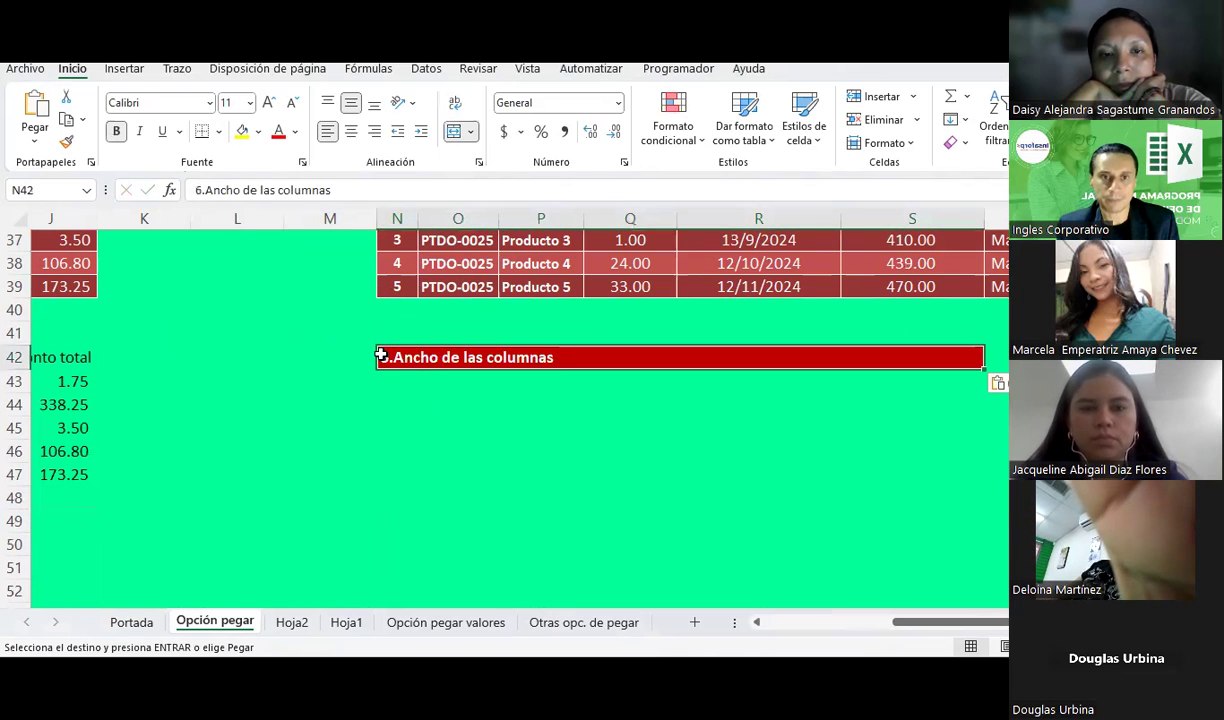
double_click(381, 356)
key("shift+End")
type("7")
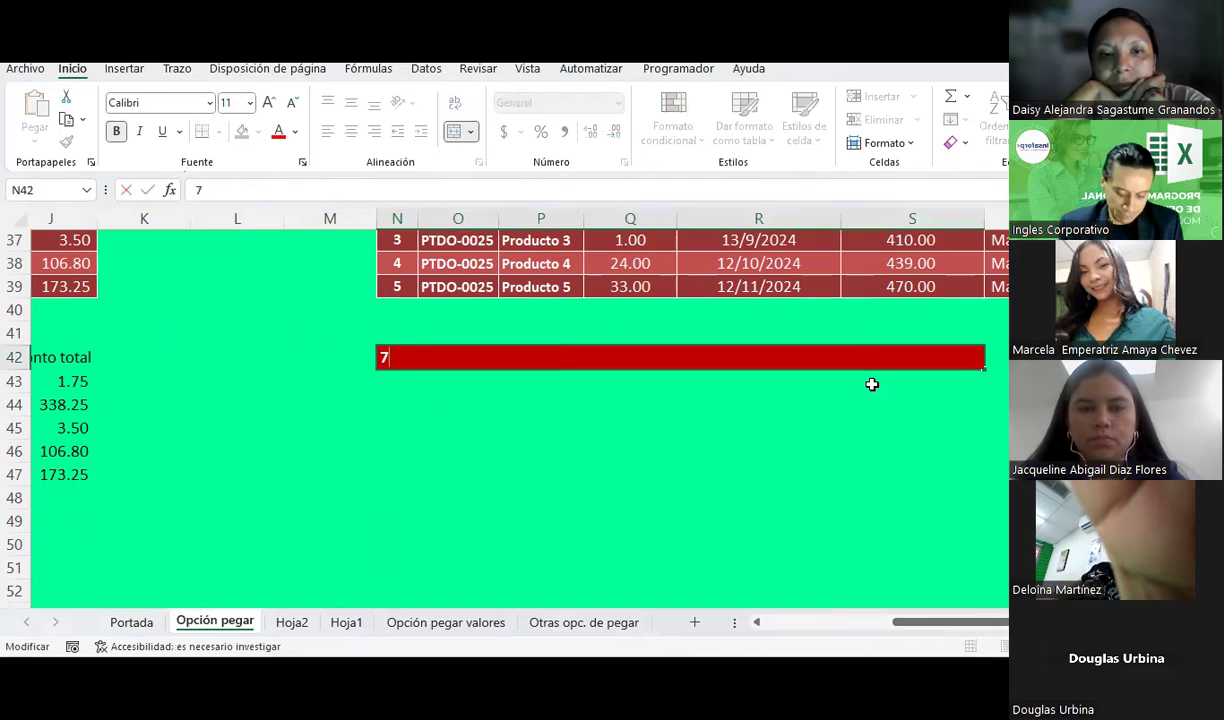
type(". Transponer")
key("Return")
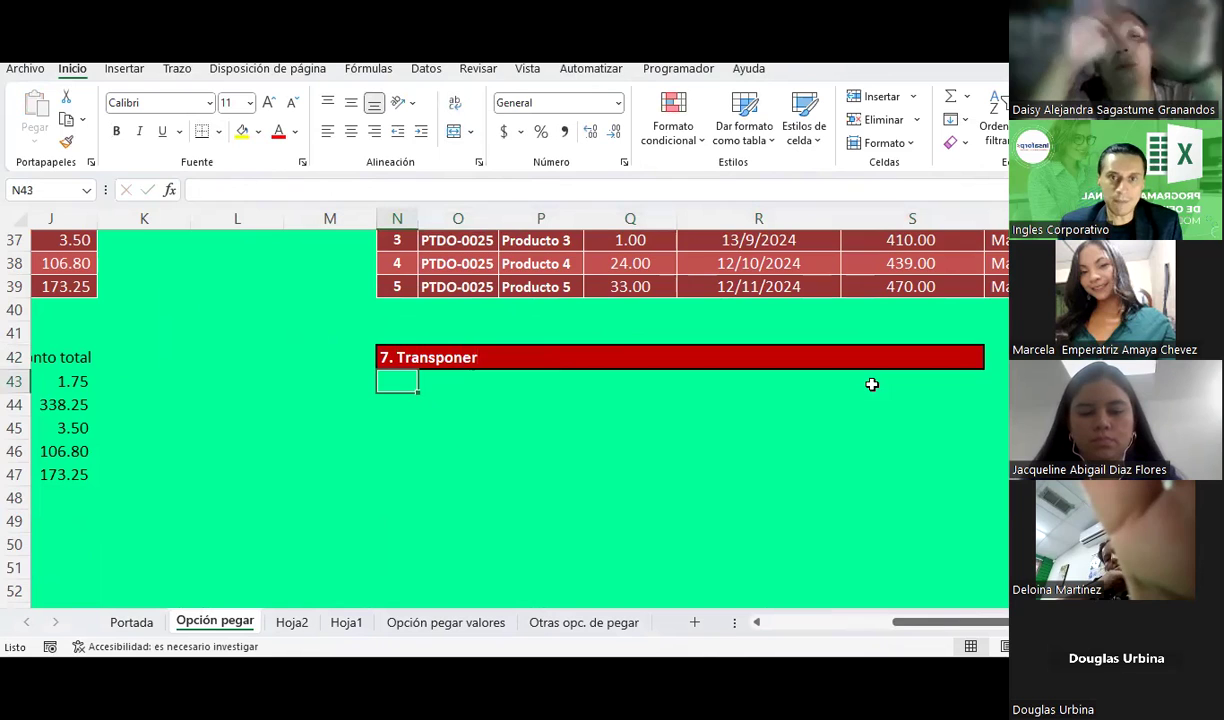
scroll(480, 338, "up", 3)
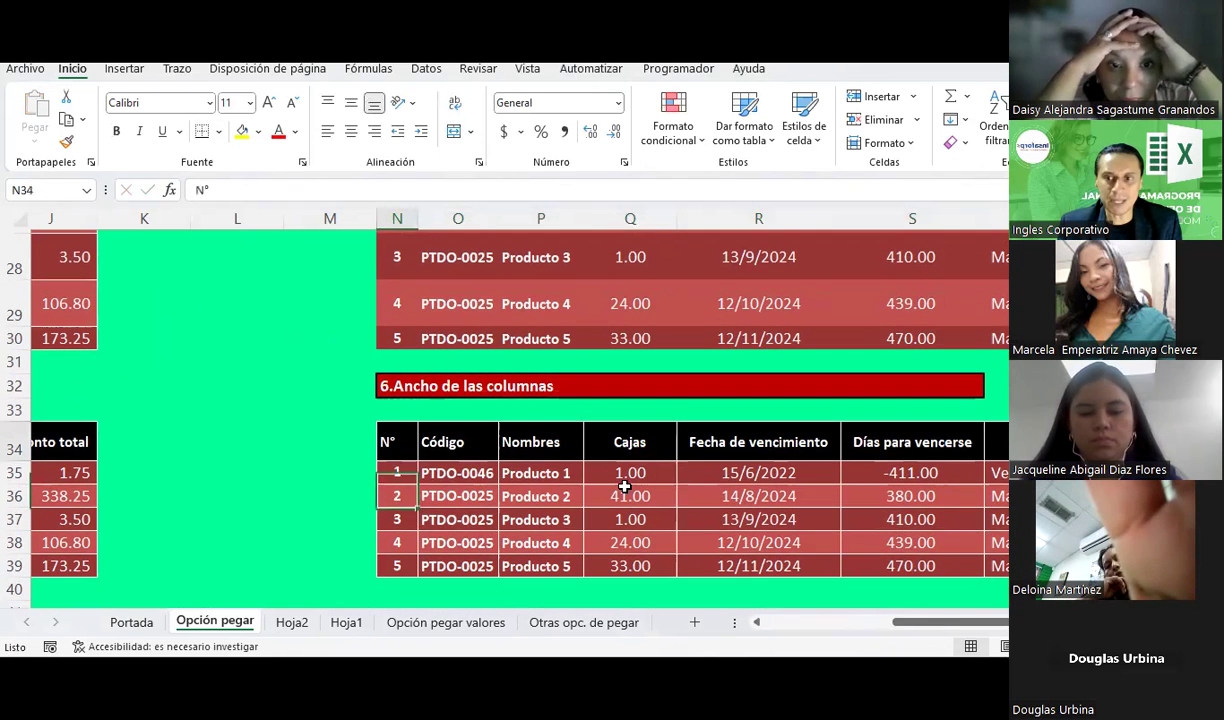
left_click_drag(624, 487, 986, 568)
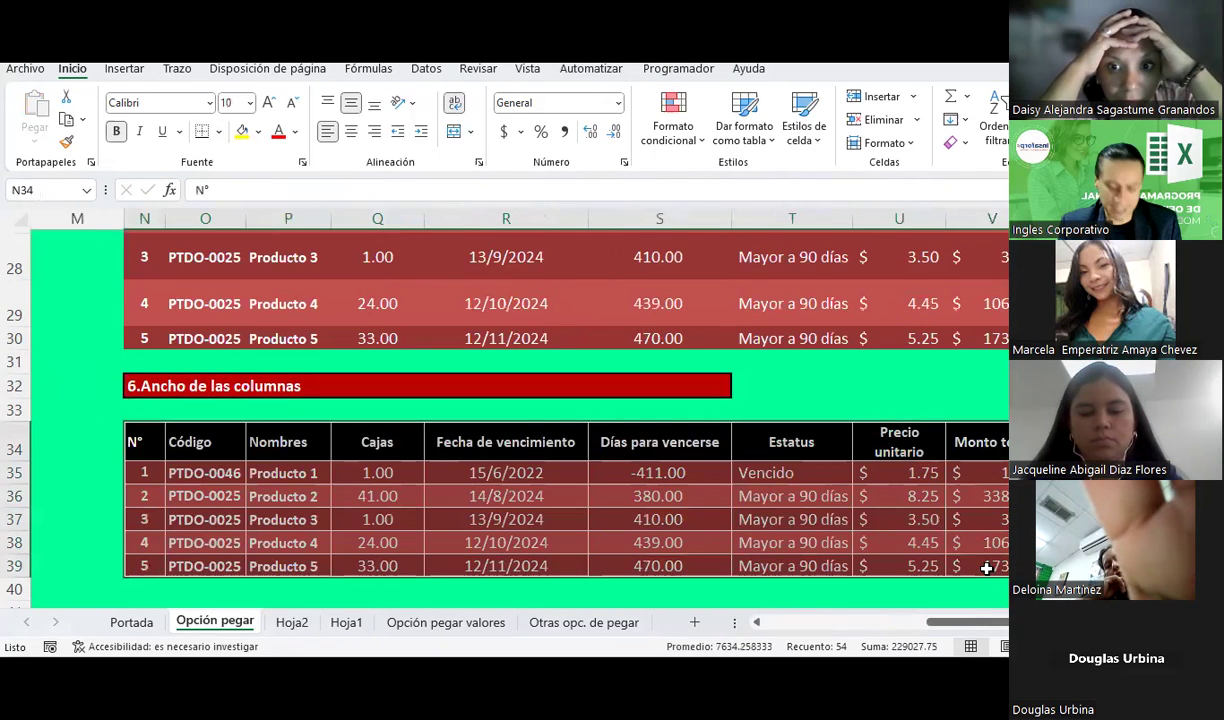
key("ctrl+c")
mouse_move(965, 622)
left_mouse_down()
mouse_move(938, 633)
mouse_move(990, 625)
left_mouse_up()
scroll(580, 393, "down", 3)
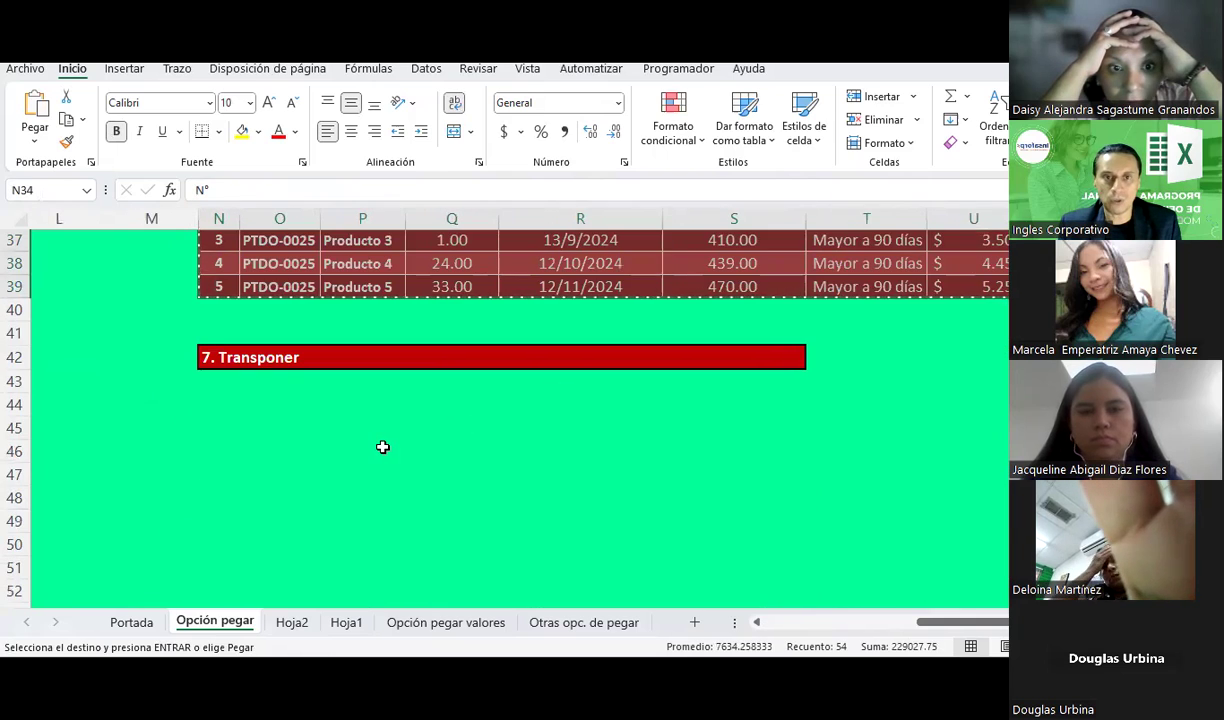
scroll(382, 447, "up", 1)
left_click(216, 473)
left_click(35, 140)
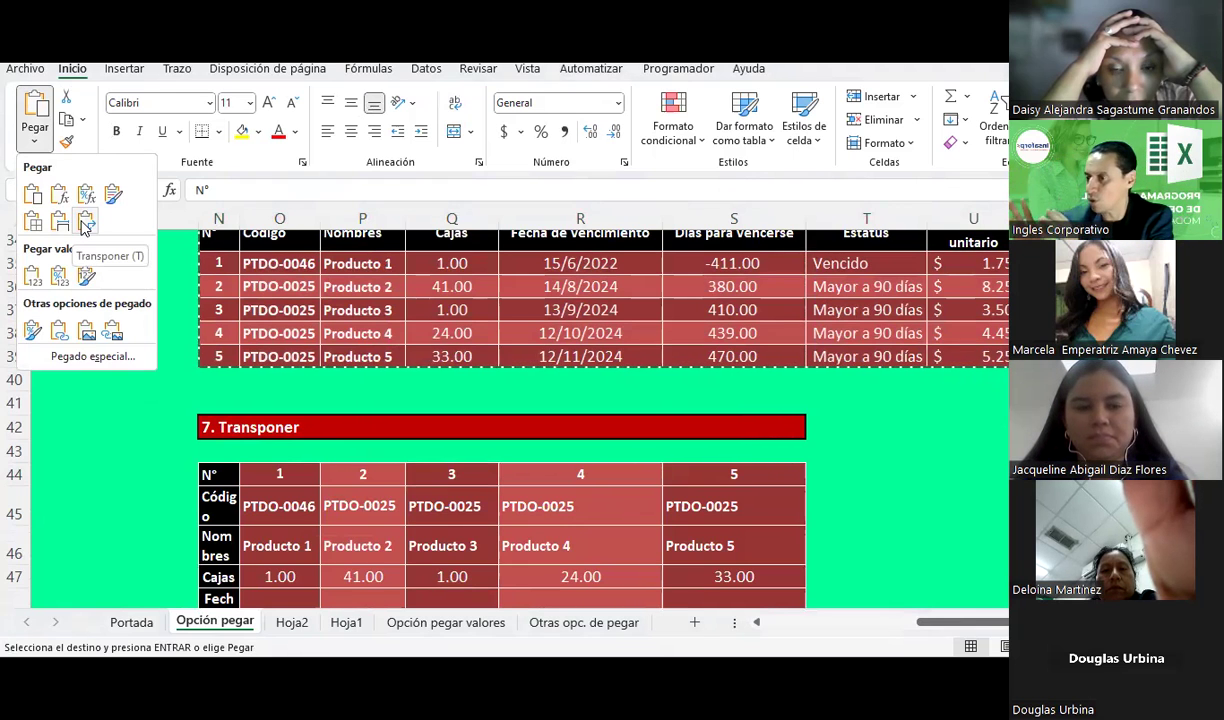
scroll(318, 343, "down", 1)
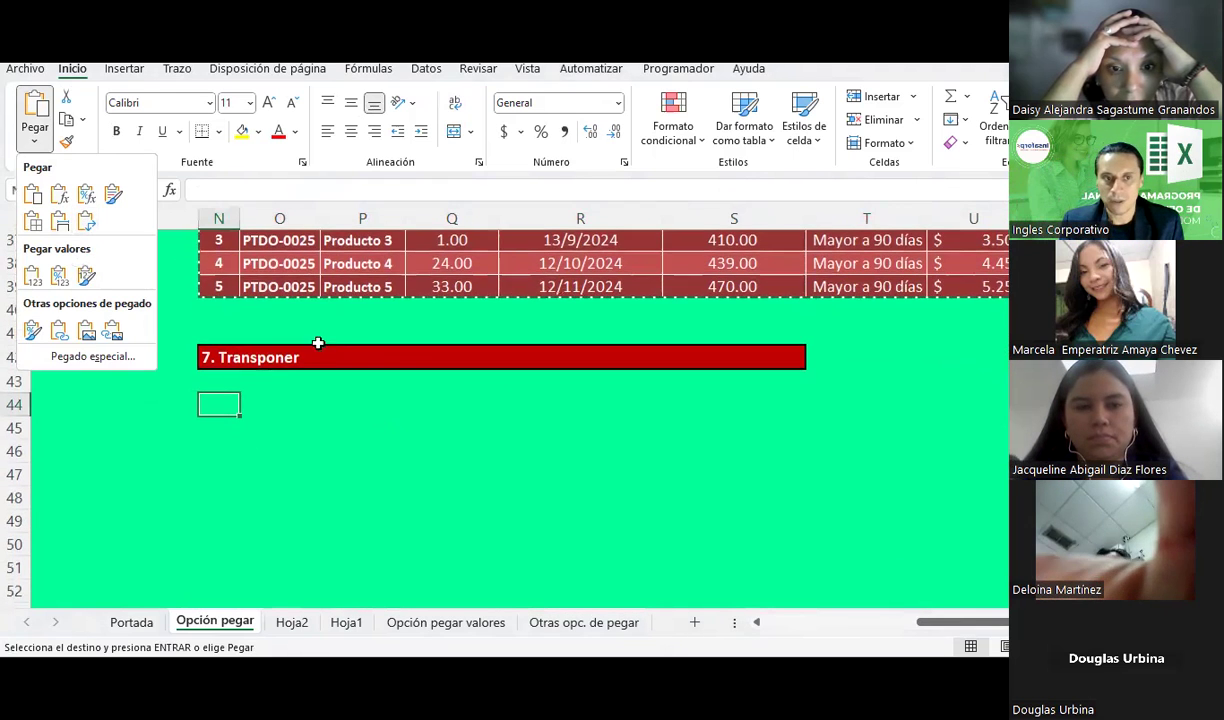
left_click(86, 221)
scroll(536, 526, "down", 1)
scroll(536, 526, "down", 1)
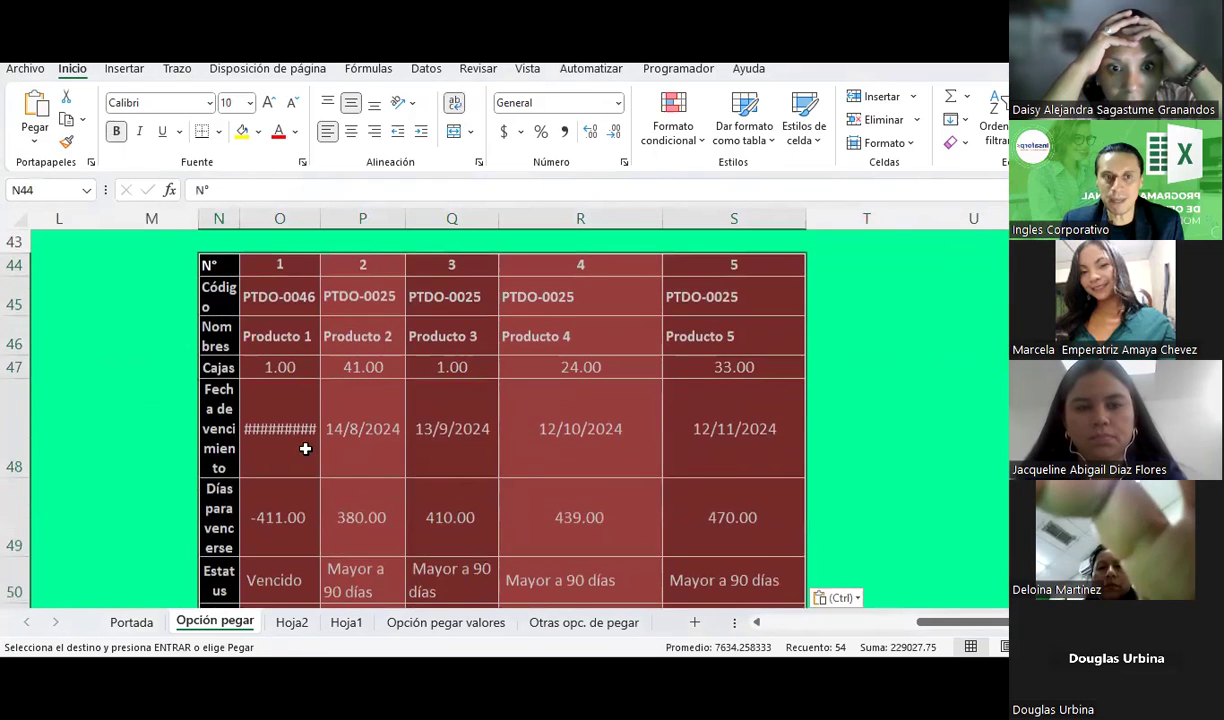
left_click_drag(218, 264, 216, 491)
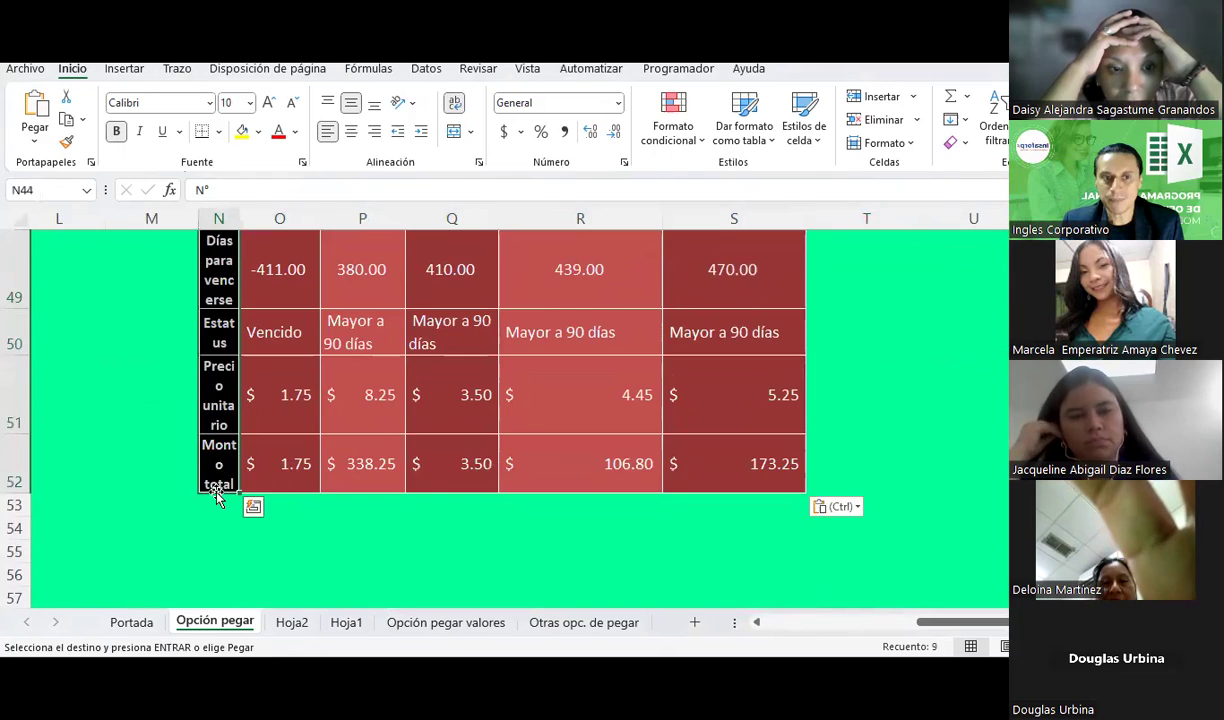
scroll(311, 325, "up", 1)
scroll(311, 325, "up", 1)
left_click(282, 297)
left_click_drag(282, 297, 738, 297)
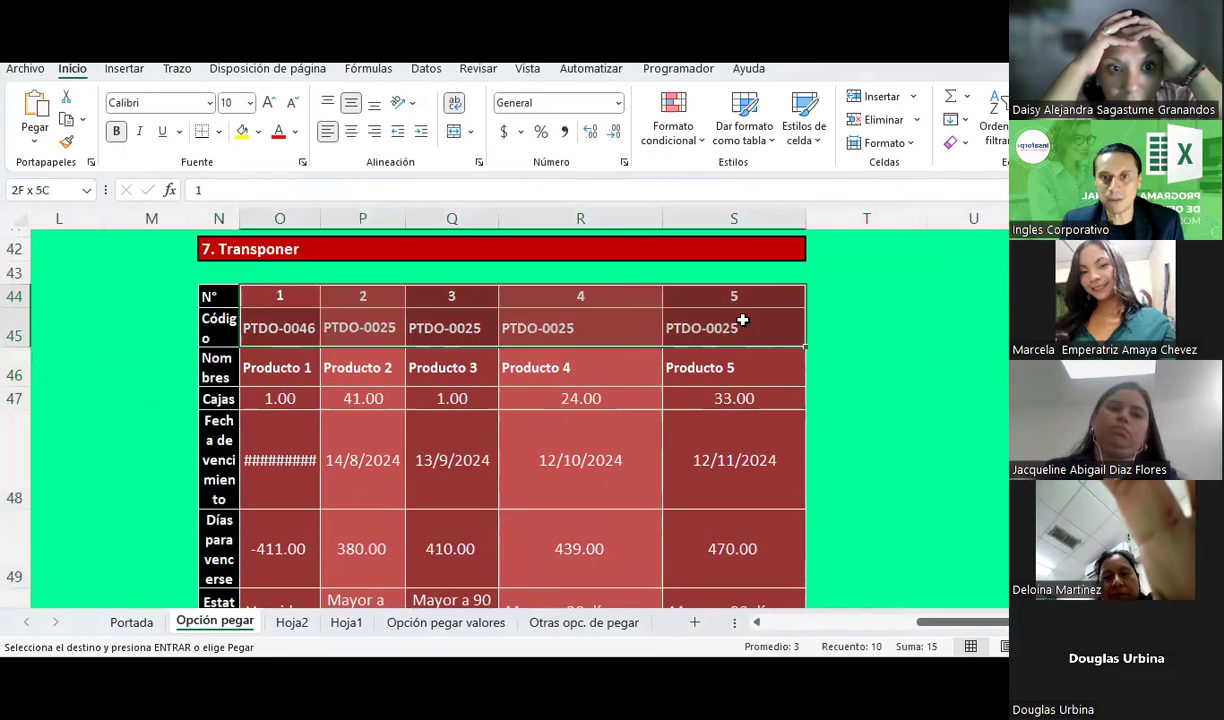
scroll(650, 327, "up", 3)
scroll(404, 392, "up", 1)
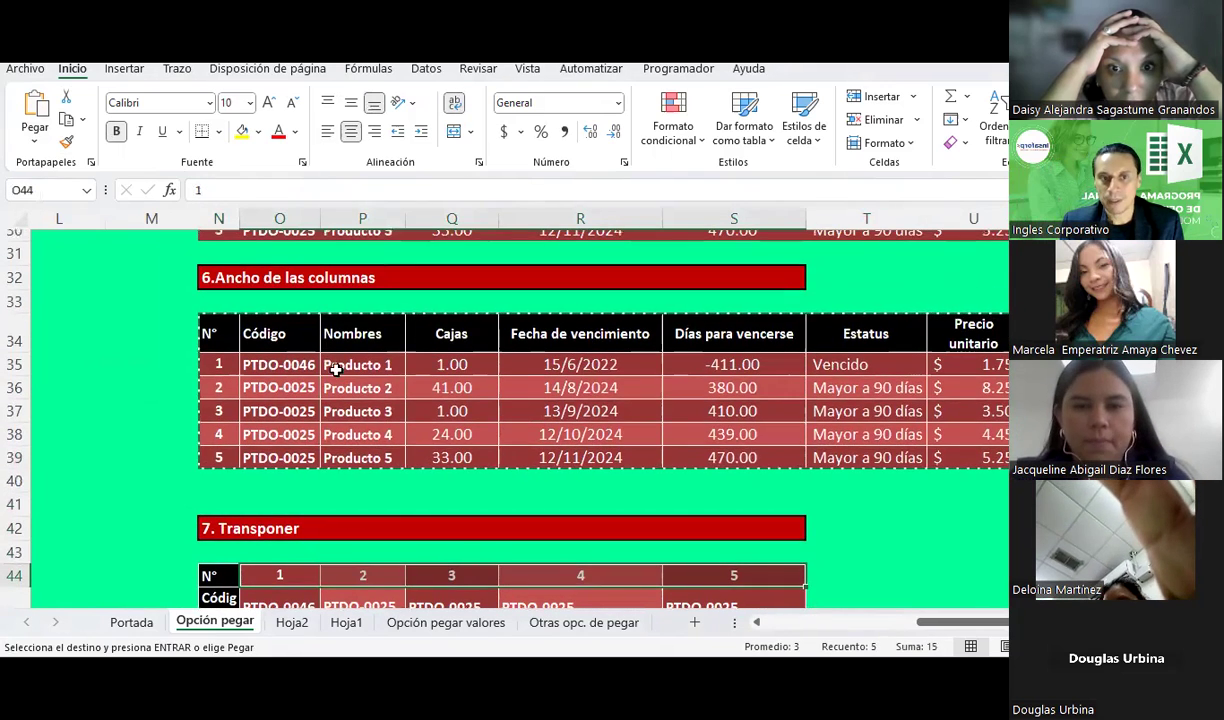
scroll(377, 364, "down", 1)
scroll(377, 364, "down", 1)
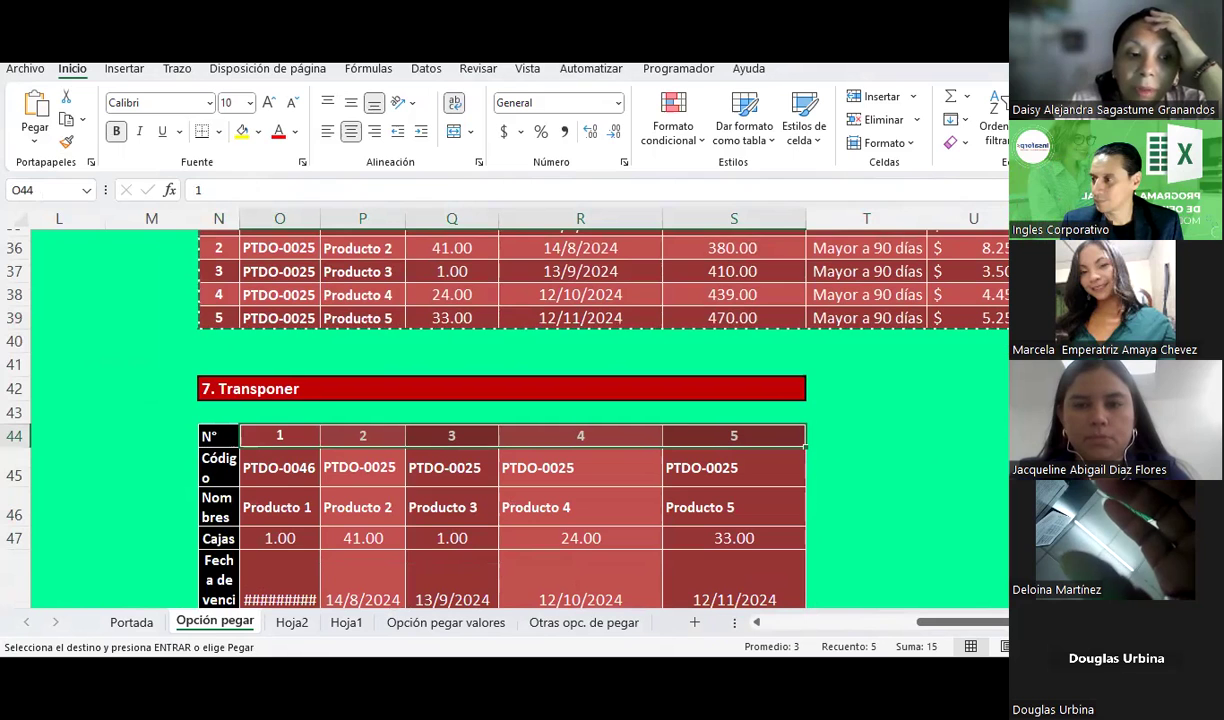
left_click(512, 464)
scroll(513, 463, "up", 2)
scroll(513, 463, "up", 2)
scroll(513, 463, "up", 1)
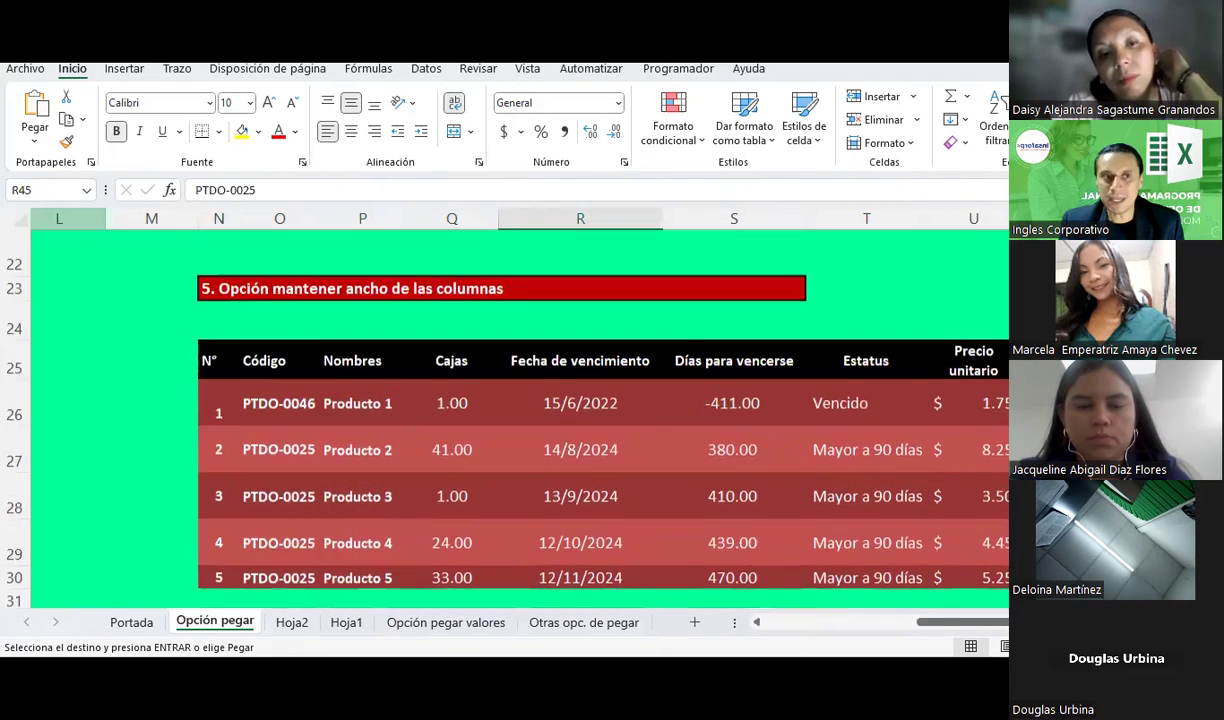
left_click(35, 148)
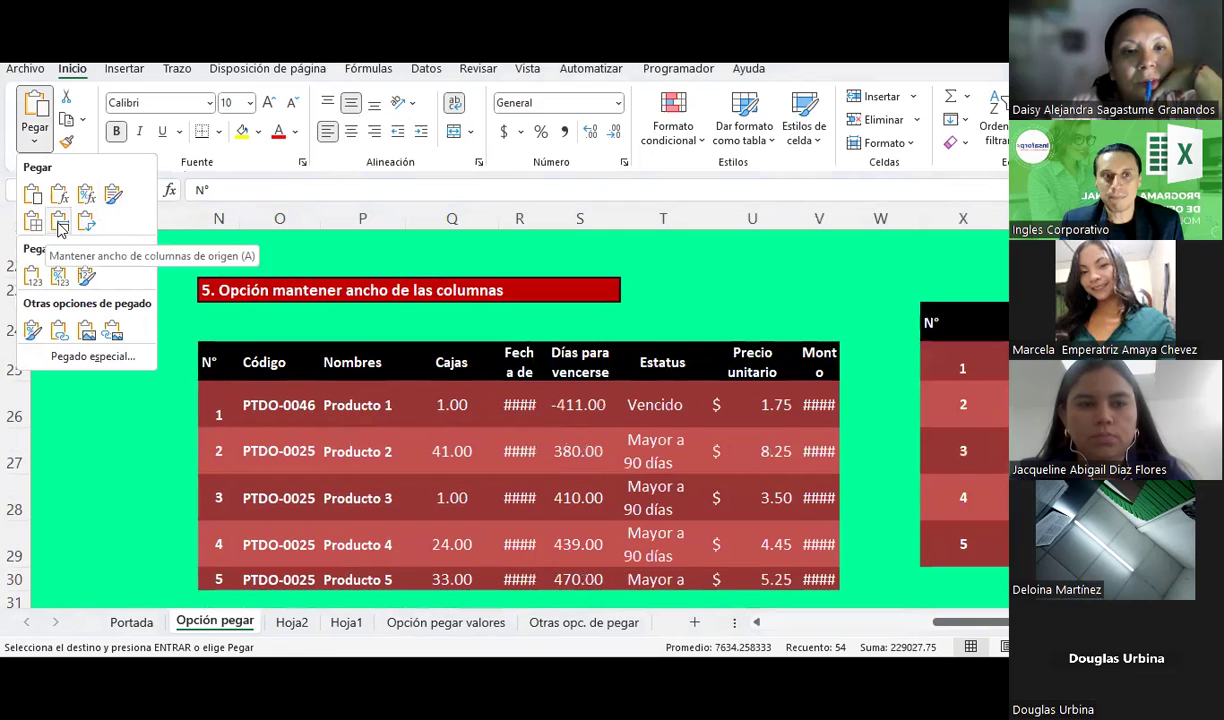
scroll(62, 229, "down", 4)
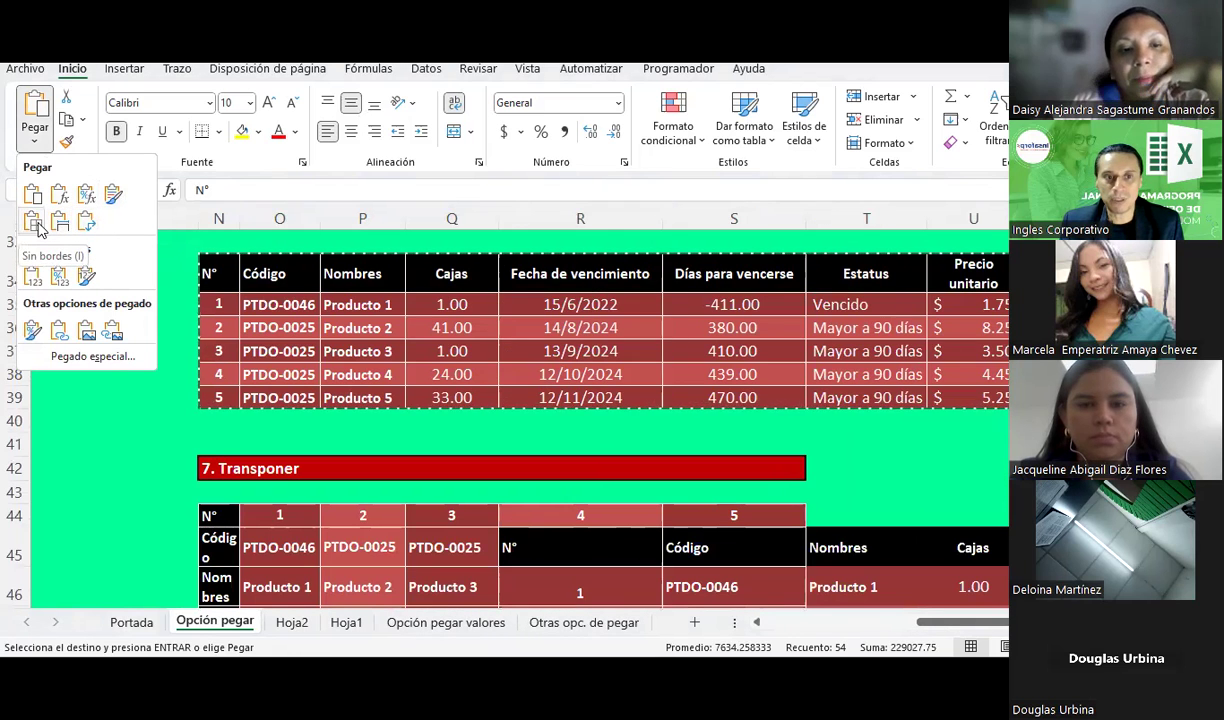
left_click(443, 404)
scroll(443, 409, "up", 2)
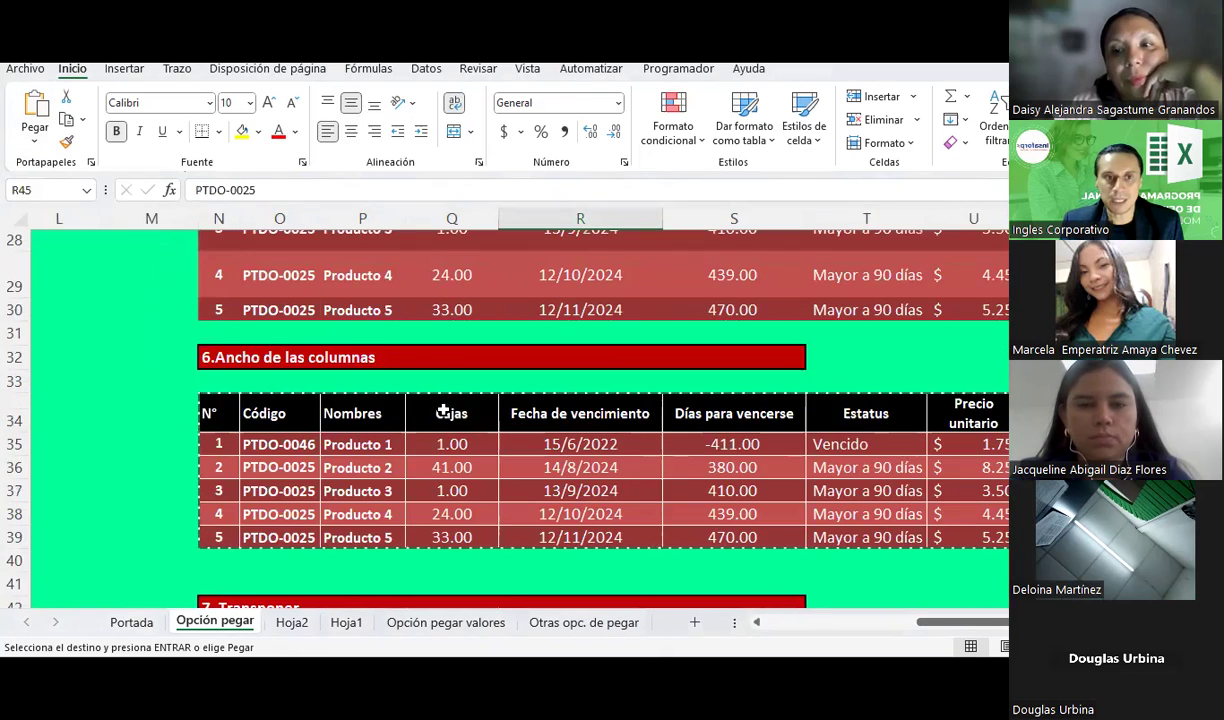
scroll(443, 409, "up", 1)
scroll(445, 331, "up", 1)
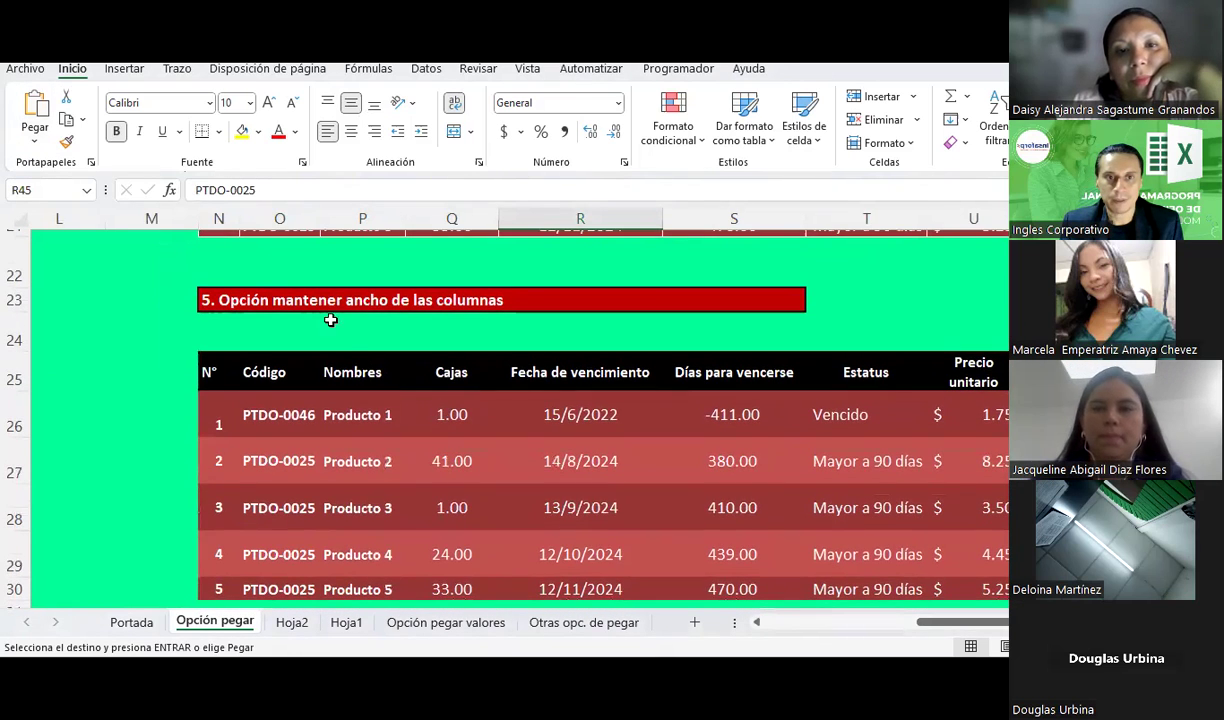
scroll(335, 310, "up", 3)
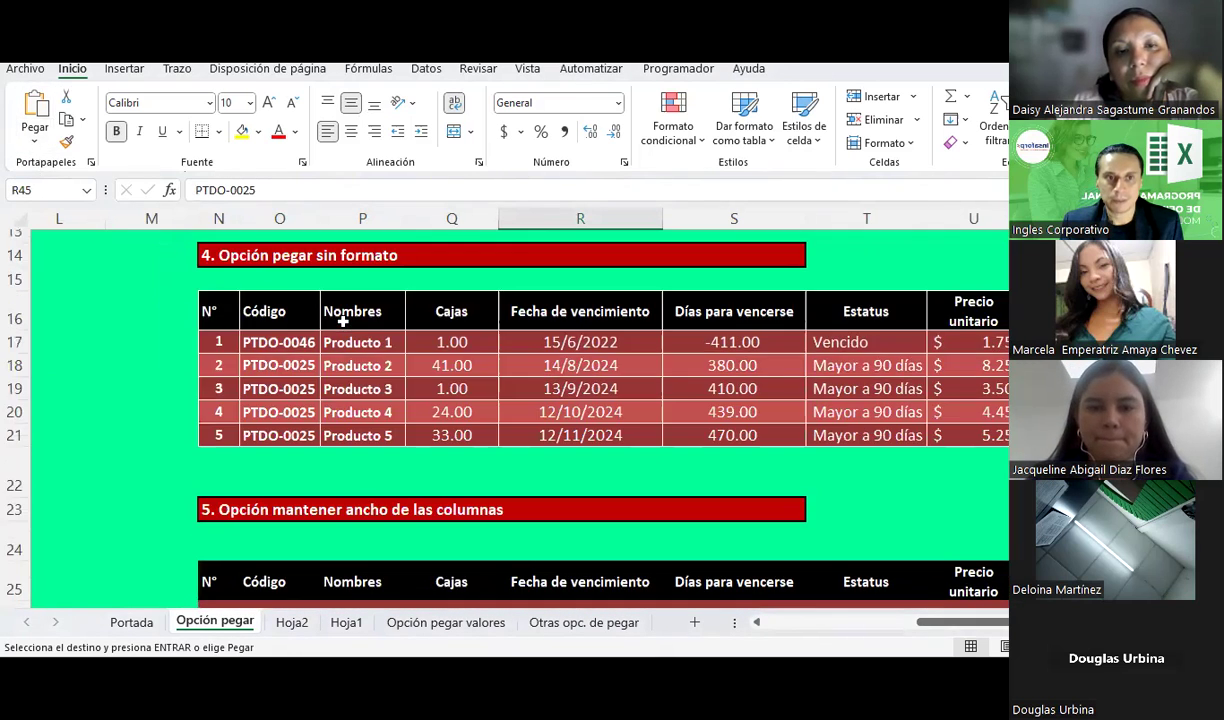
left_click(34, 140)
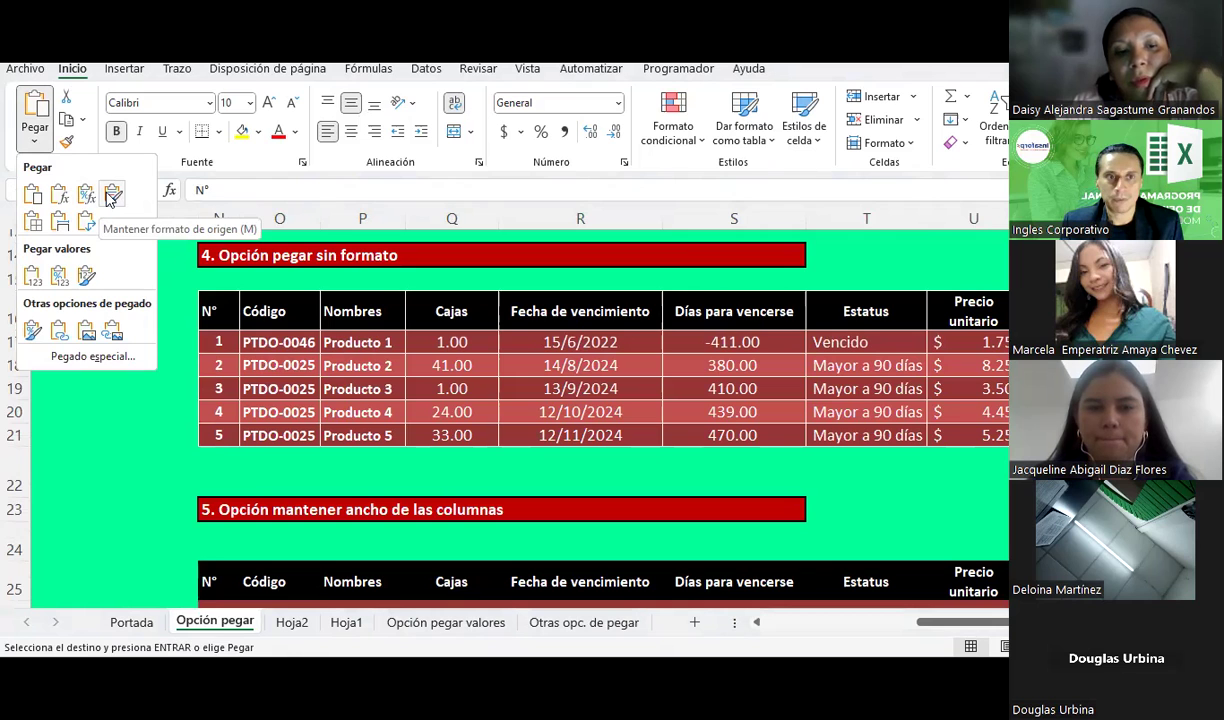
left_click(255, 260)
double_click(226, 255)
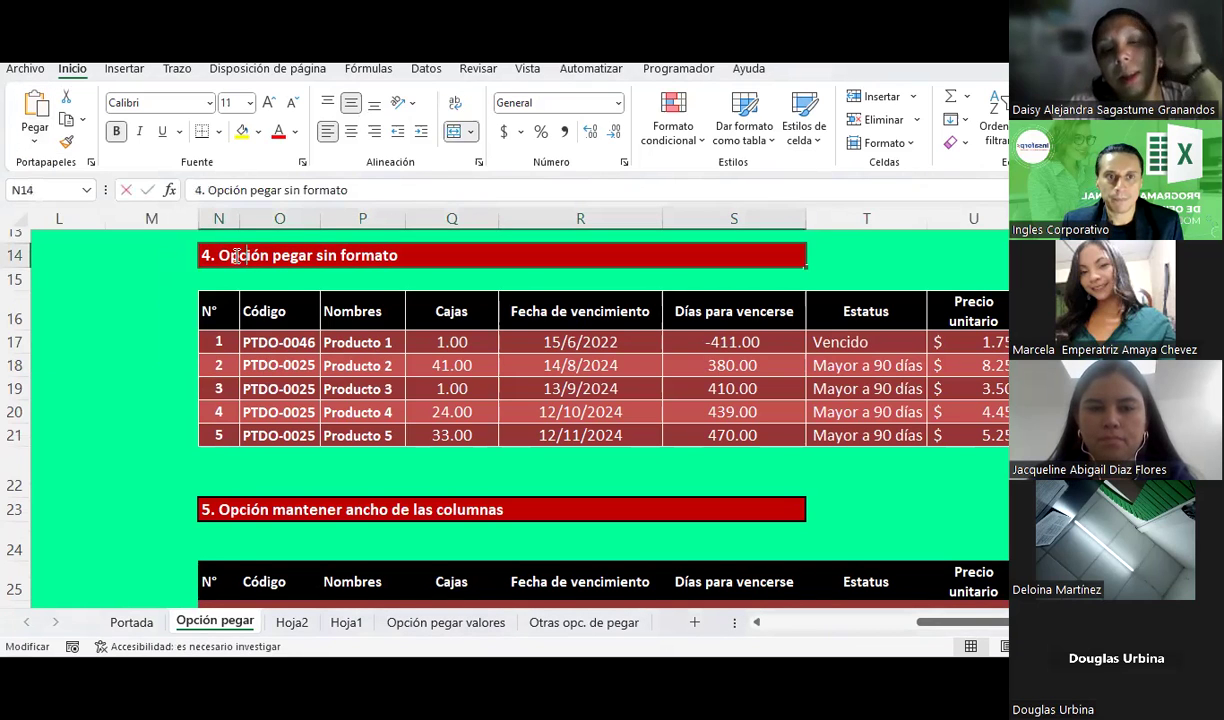
Widen column O so the expiry date in O48 displays 15/6/2022.
scroll(458, 374, "down", 5)
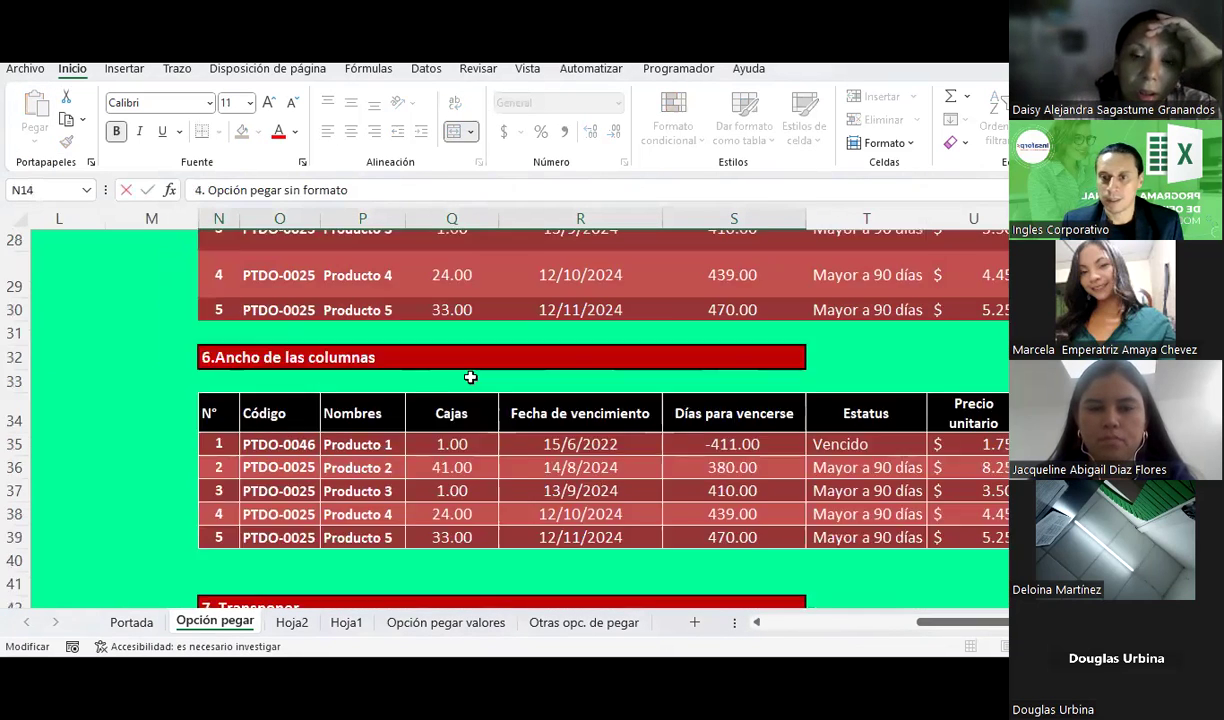
scroll(465, 376, "down", 4)
scroll(470, 377, "down", 1)
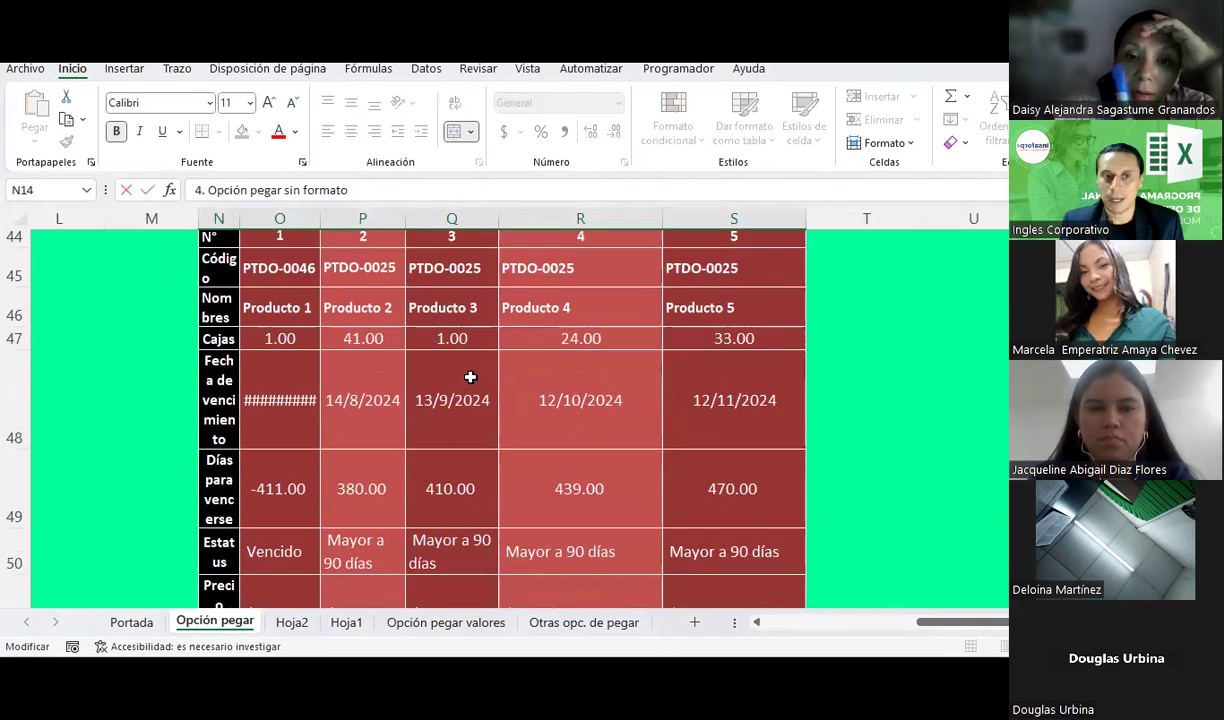
left_click(275, 432)
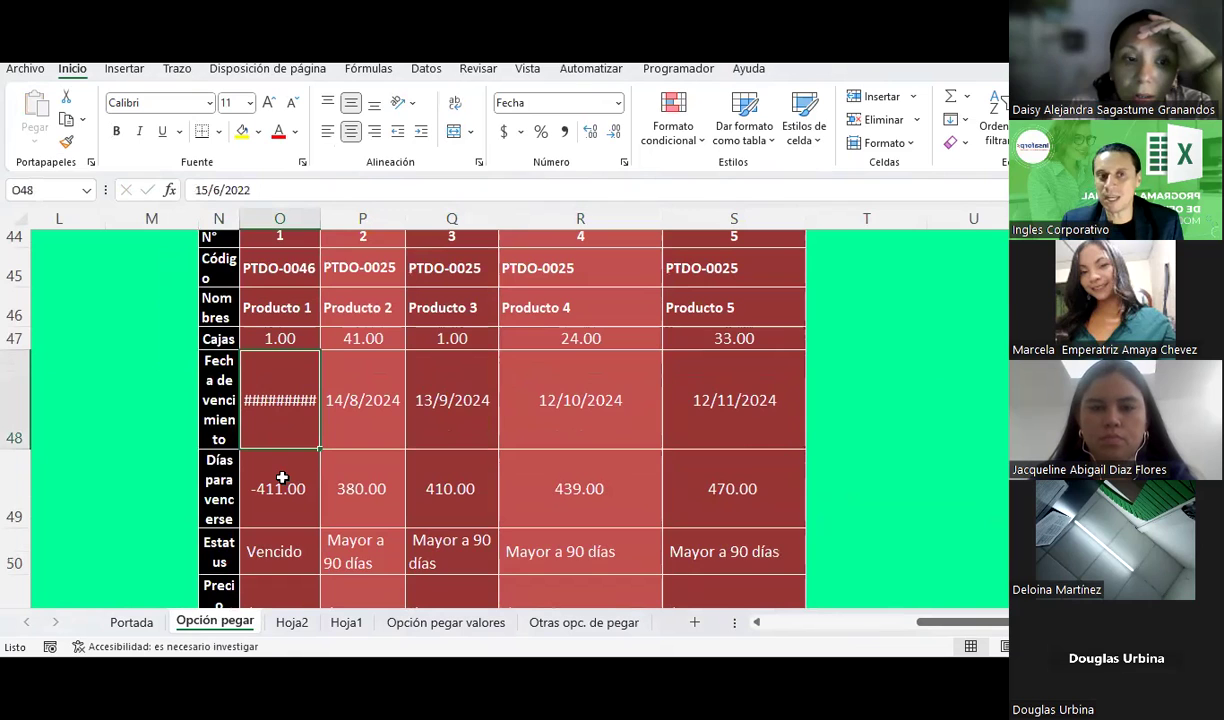
left_click_drag(320, 219, 324, 219)
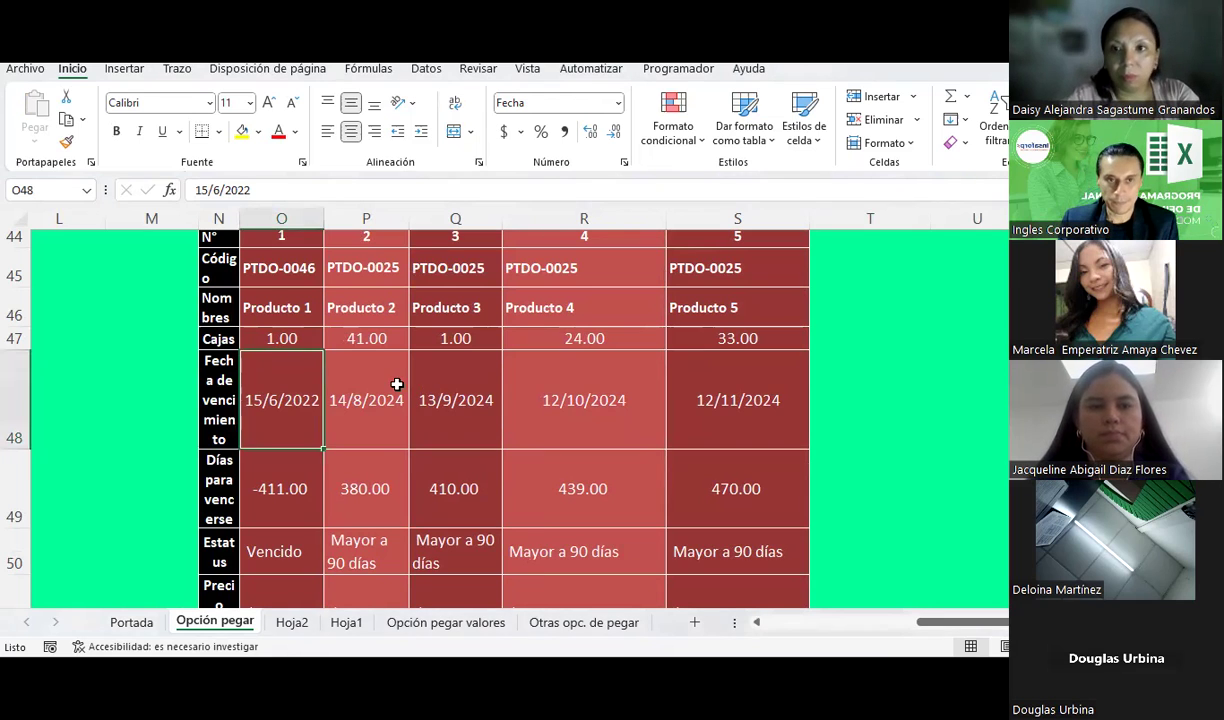
scroll(396, 382, "up", 6)
scroll(396, 382, "up", 4)
scroll(396, 384, "up", 2)
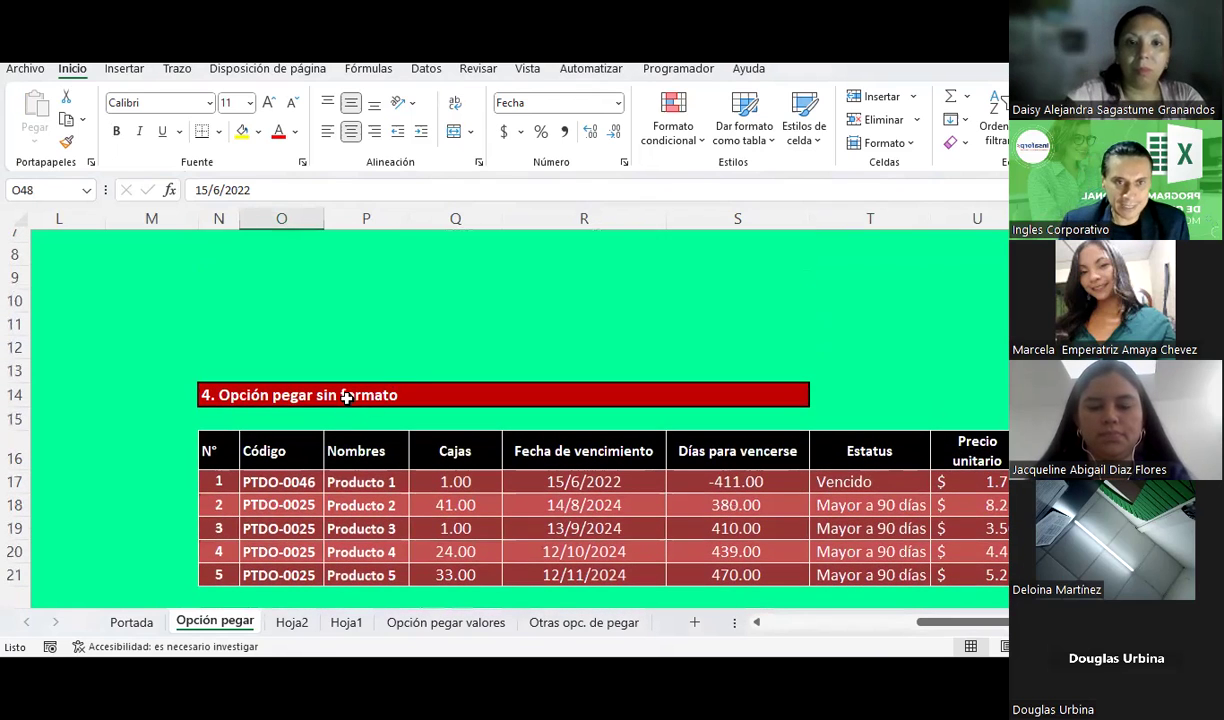
Rename the section 4 heading in N14 to '4. Mantener formato de origen'.
left_click(396, 384)
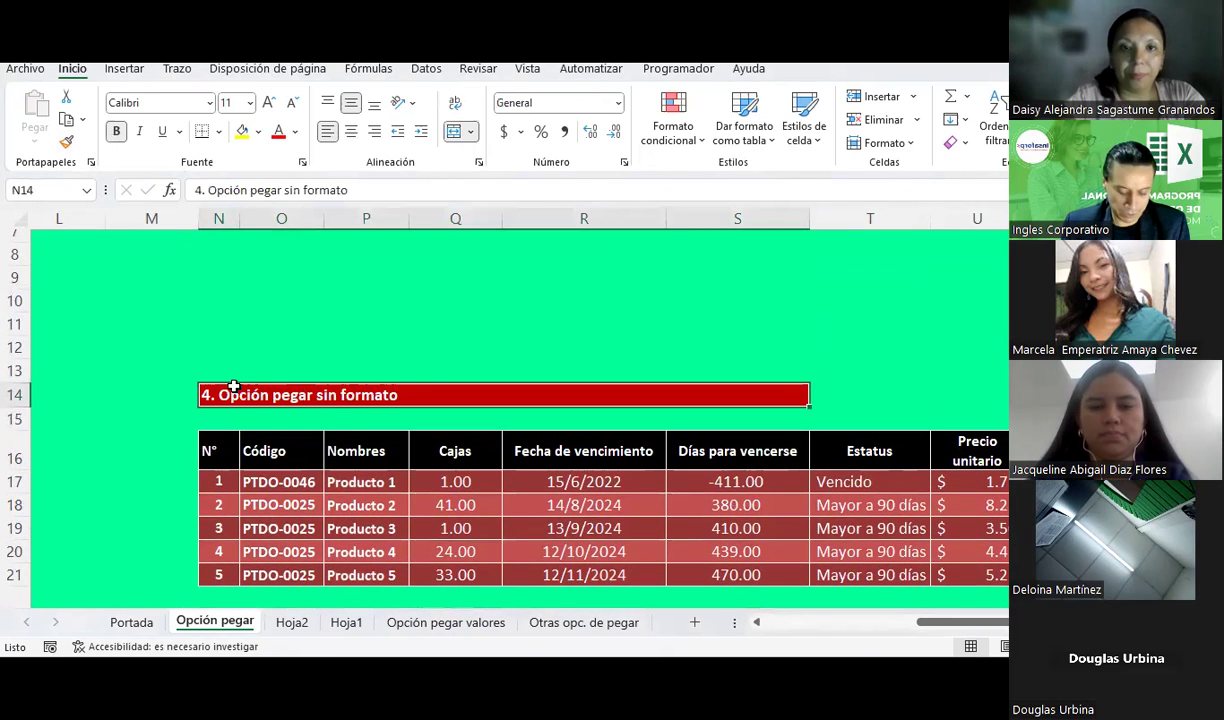
key("ctrl+c")
left_click(35, 140)
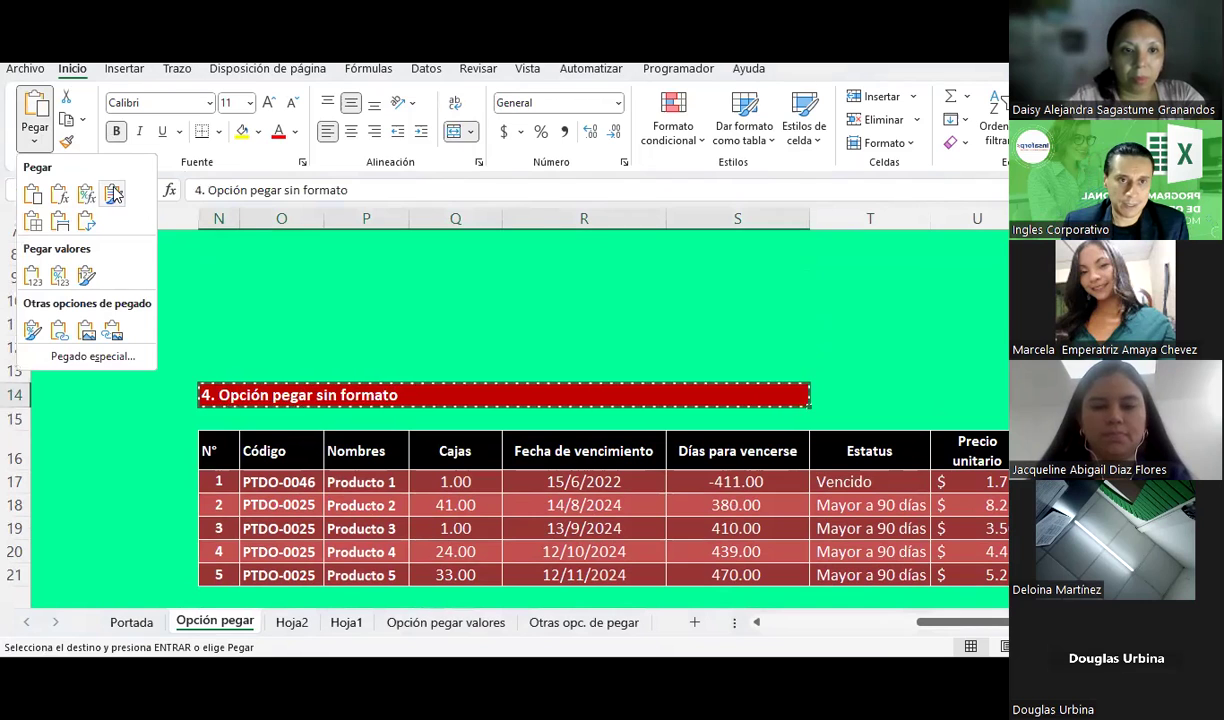
left_click(114, 193)
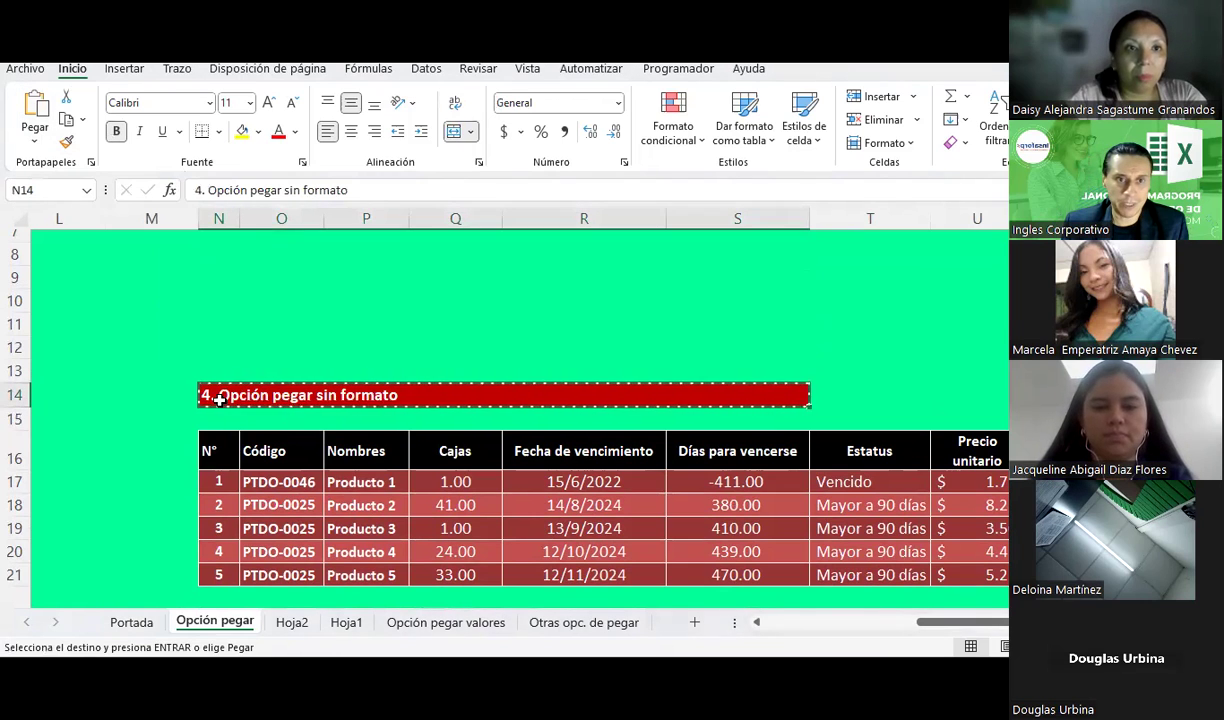
double_click(220, 398)
left_click_drag(219, 398, 663, 409)
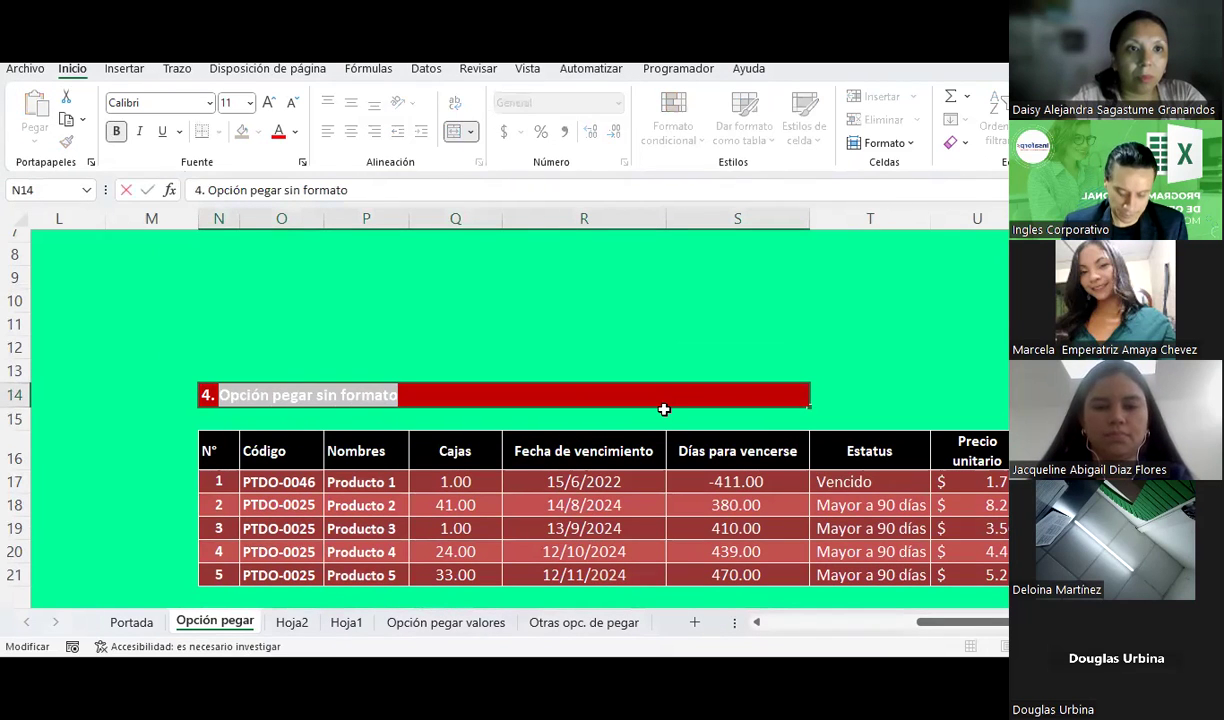
type("Mantene")
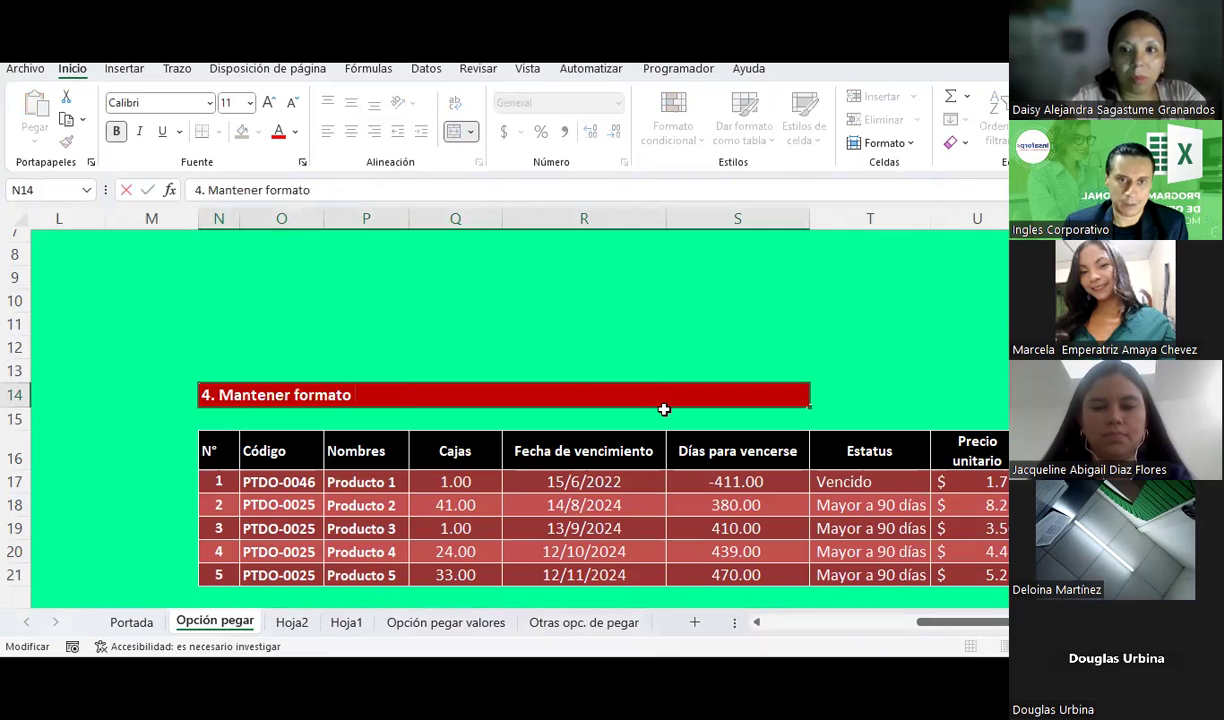
type("de origen")
key("Return")
Rename the section 5 heading in N23 to '5. Sin bordes'.
scroll(700, 410, "down", 2)
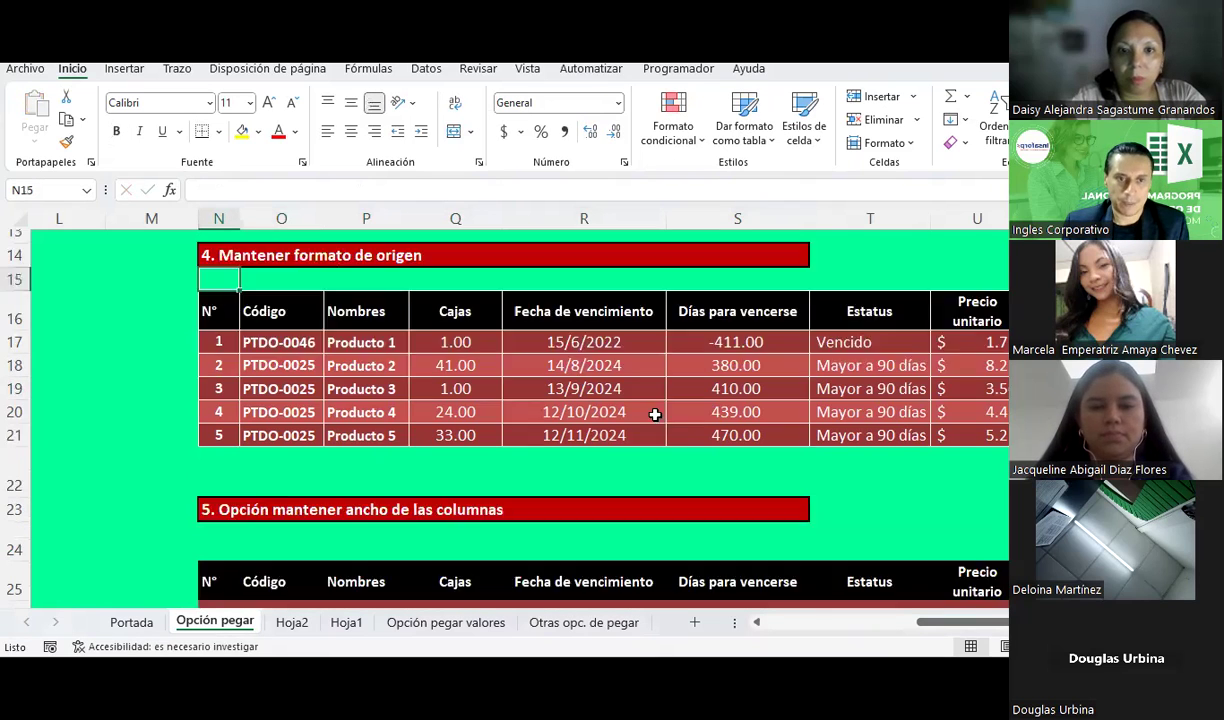
scroll(500, 380, "down", 2)
left_click(264, 369)
key("ctrl+c")
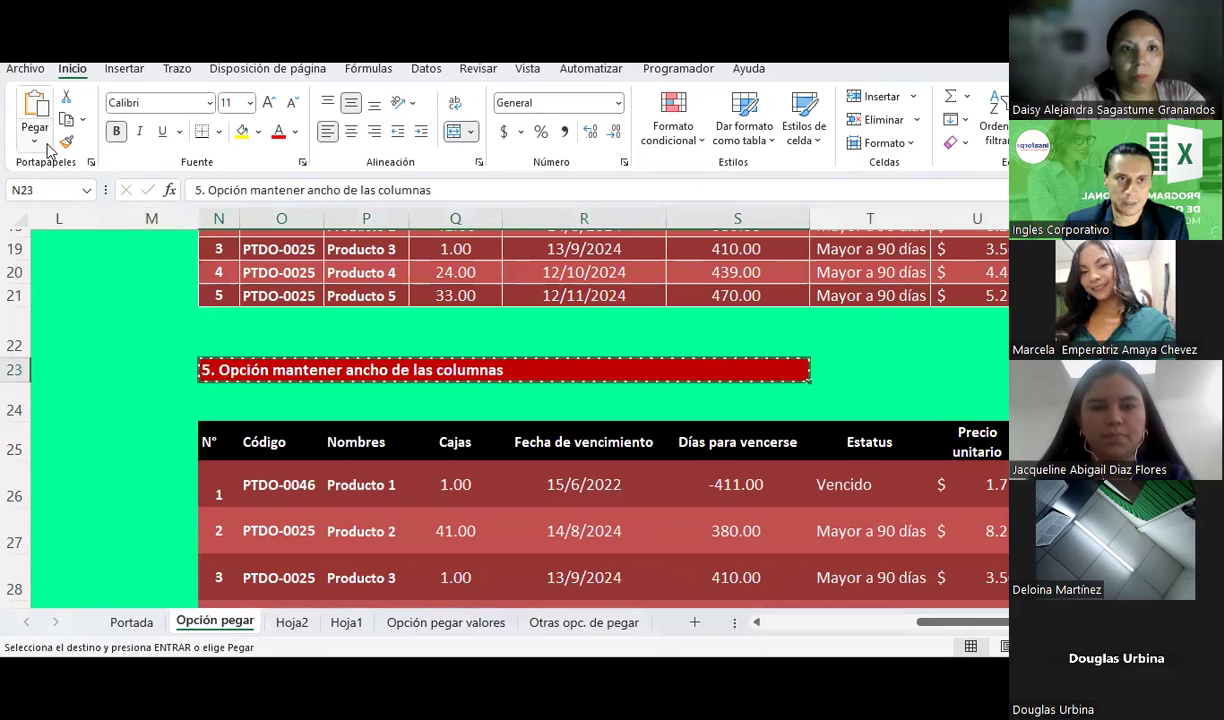
left_click(34, 141)
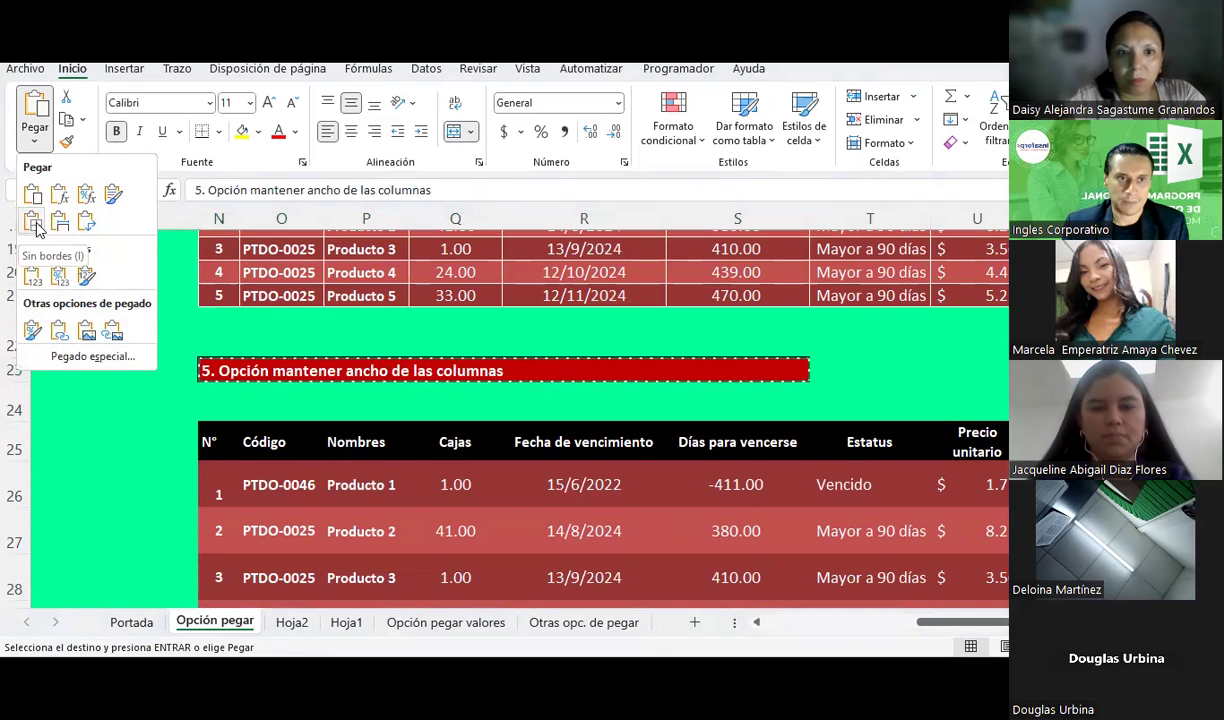
left_click(221, 360)
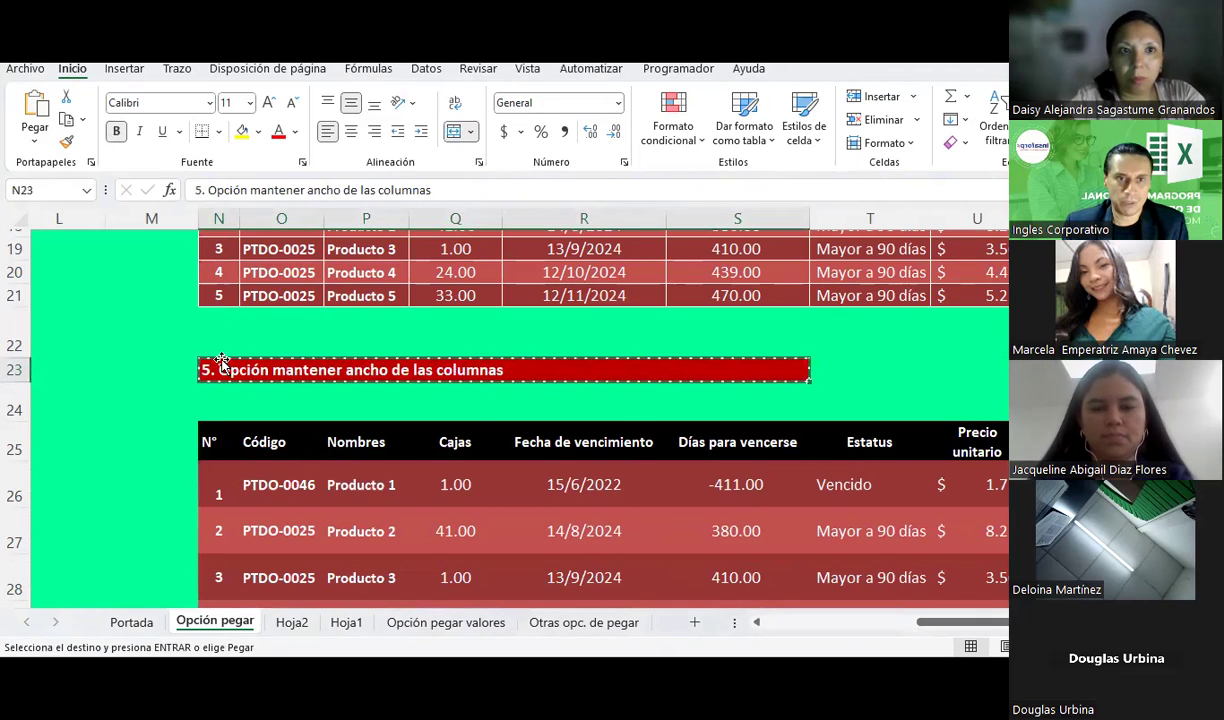
double_click(221, 369)
left_click_drag(221, 369, 703, 394)
type("S")
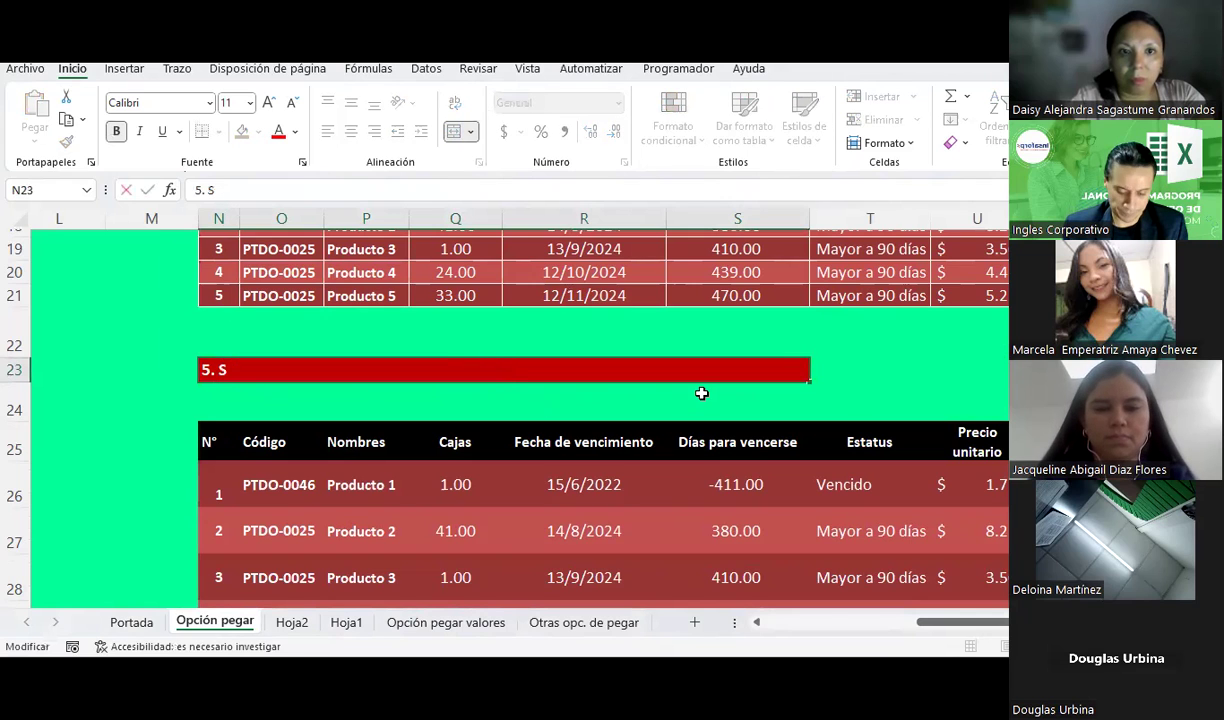
type("in bo")
type("rdes")
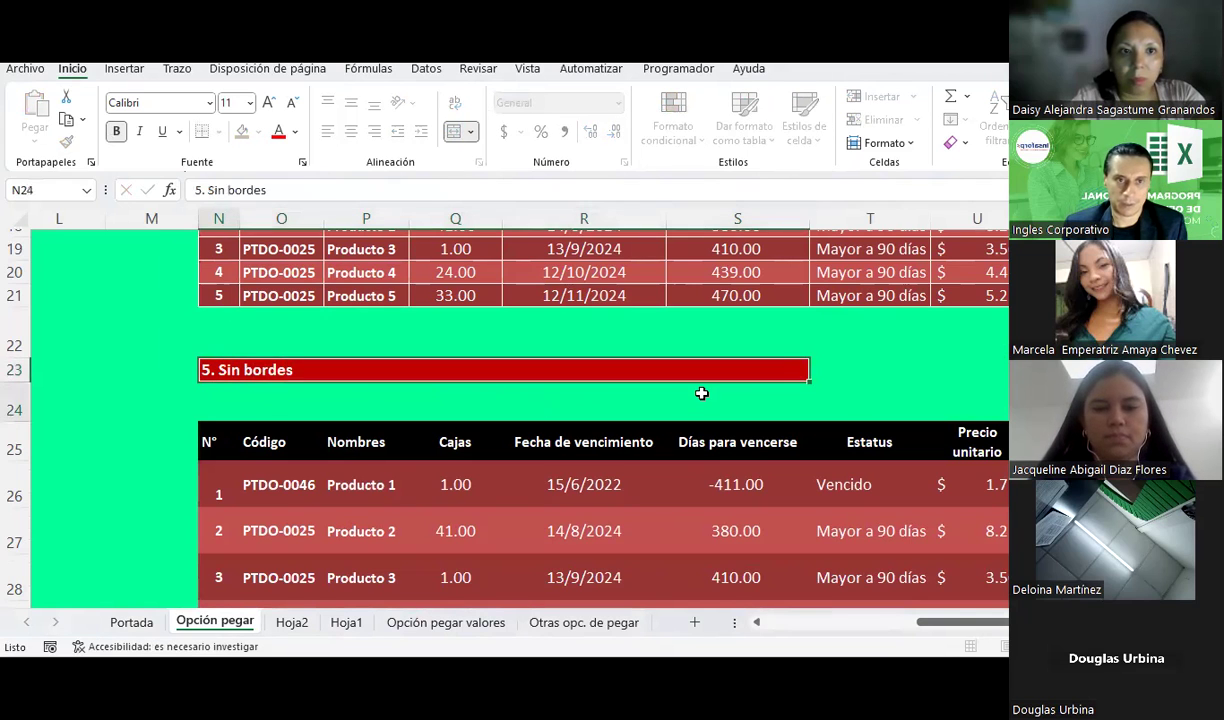
key("Return")
scroll(329, 395, "down", 3)
Replace 'Ancho de las columnas' in N32 with 'Mantener ancho de las columnas de origen'.
left_click(291, 428)
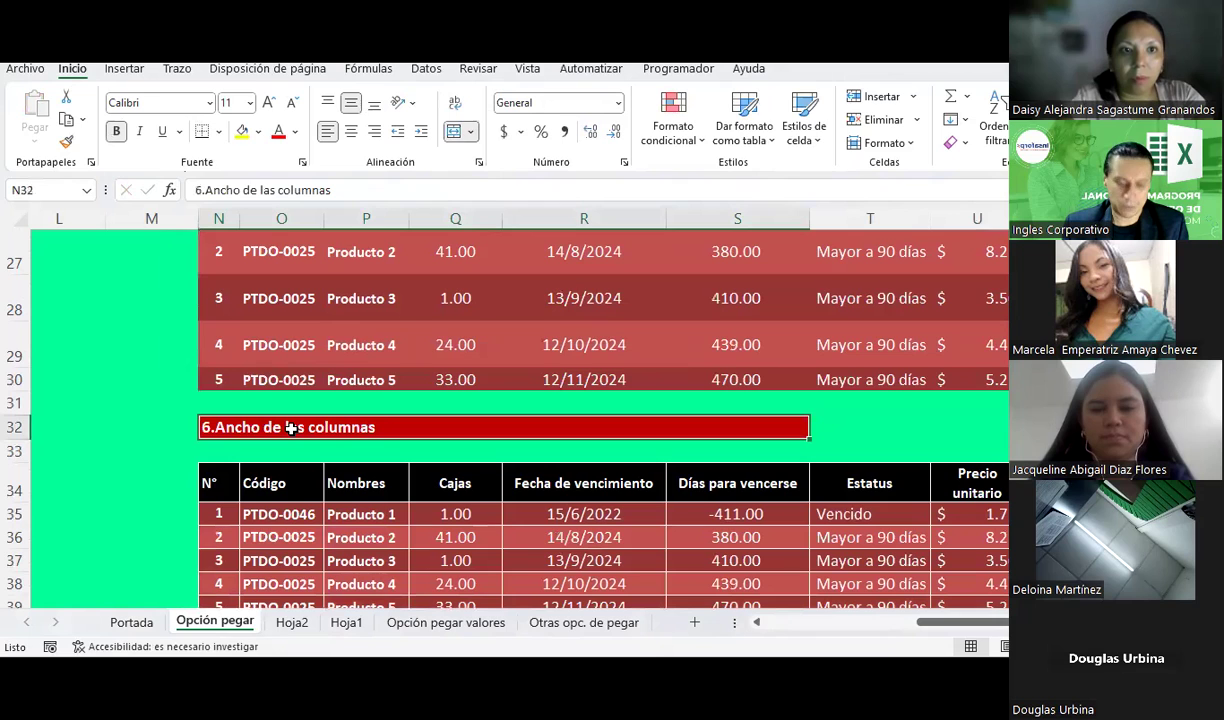
key("ctrl+c")
left_click(35, 141)
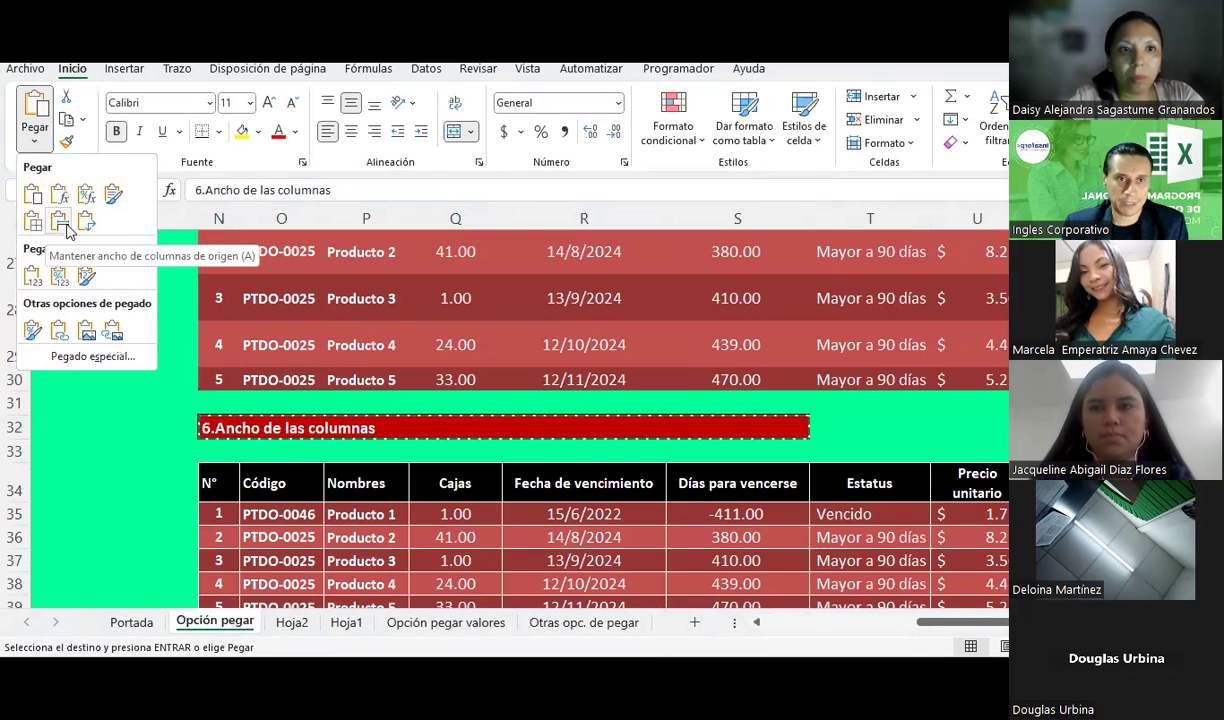
left_click(301, 440)
double_click(259, 426)
left_click_drag(216, 427, 641, 418)
type("Mantener")
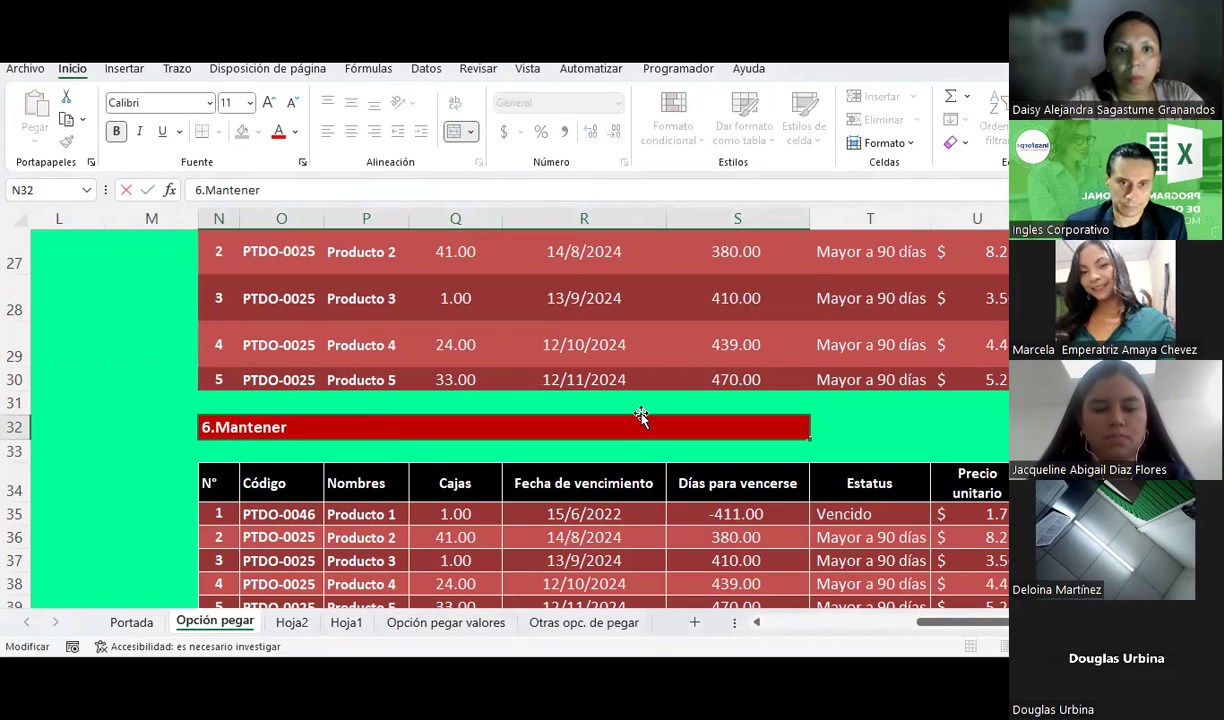
type(" ancho de las columnas de origen")
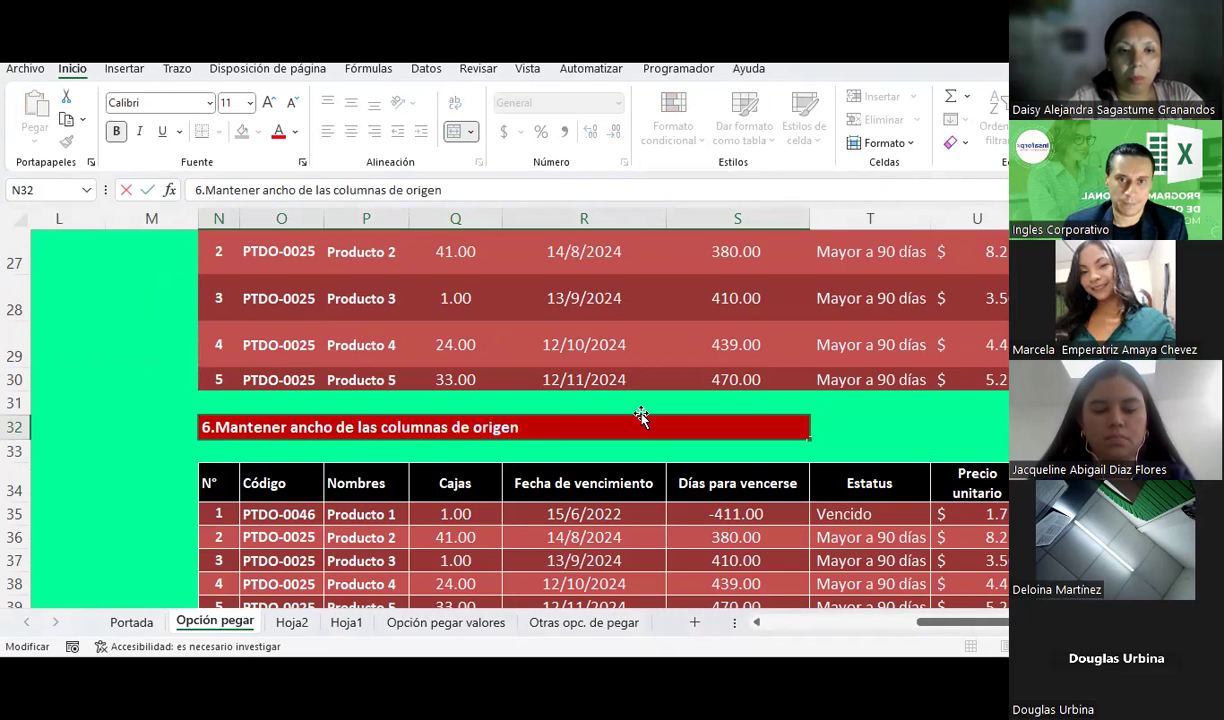
key("Return")
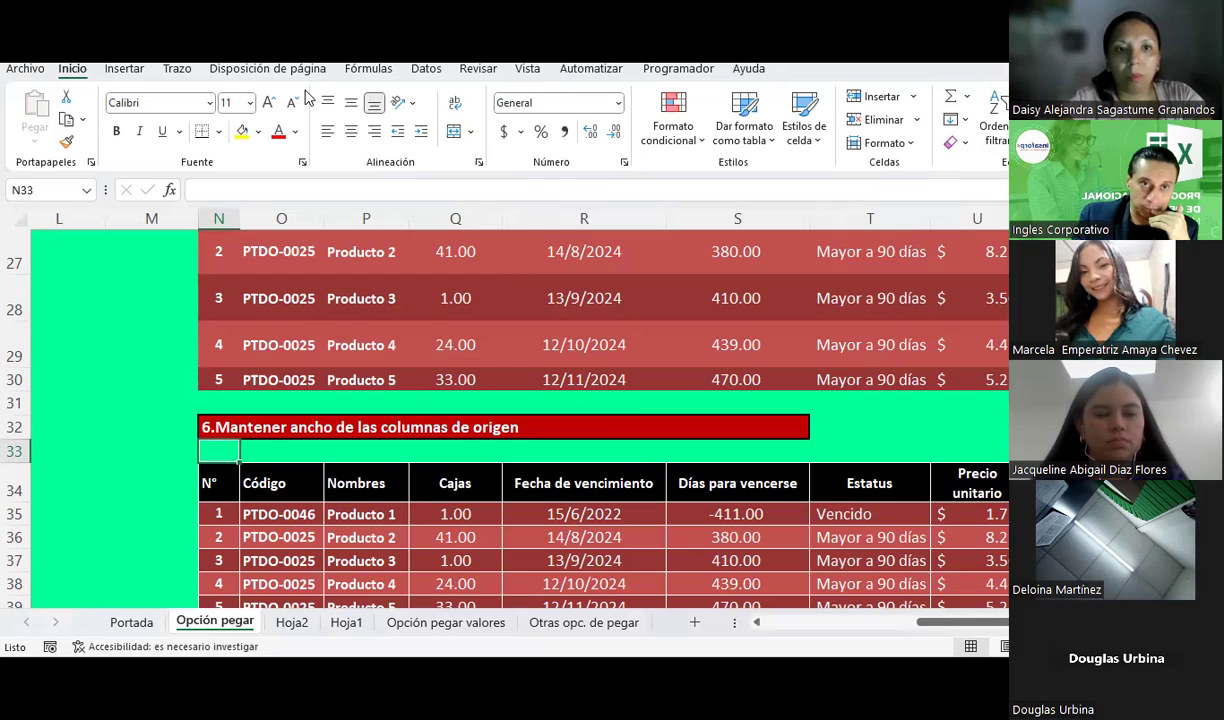
left_click(743, 400)
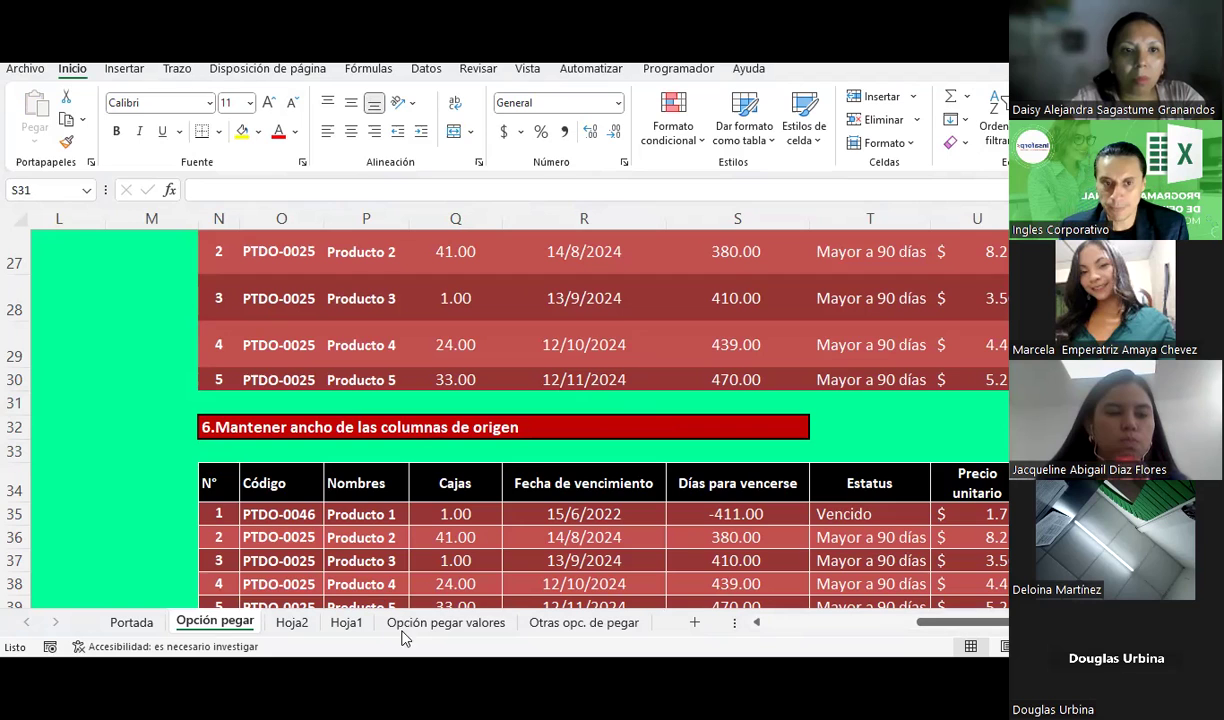
Move the Opción pegar valores and Otras opc. de pegar sheets before Hoja2, showing Opción pegar valores.
left_click(444, 624)
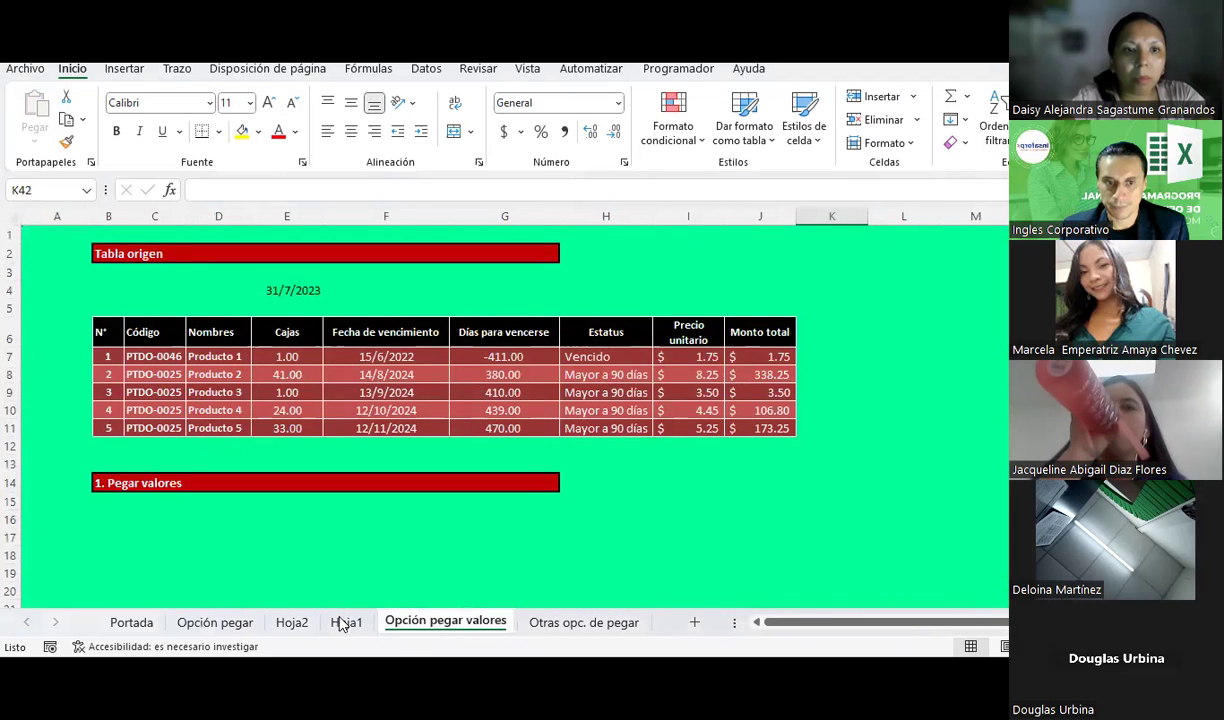
left_click_drag(292, 624, 285, 624)
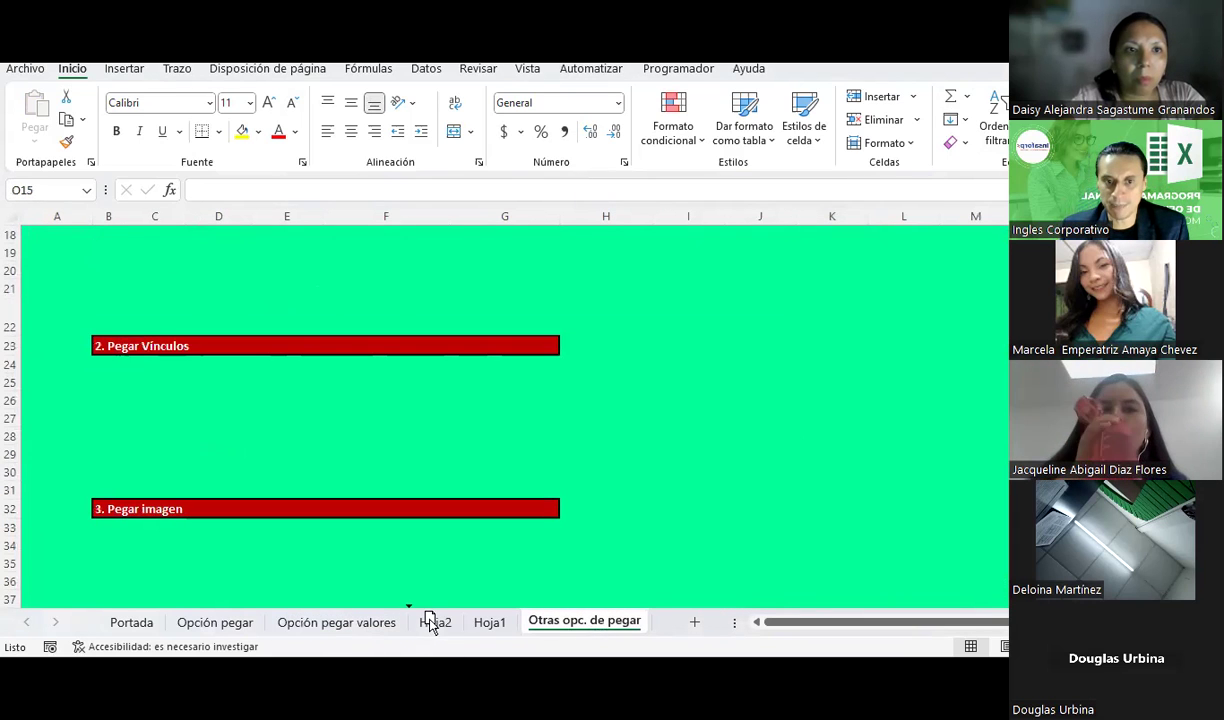
left_click_drag(584, 622, 420, 624)
left_click(342, 626)
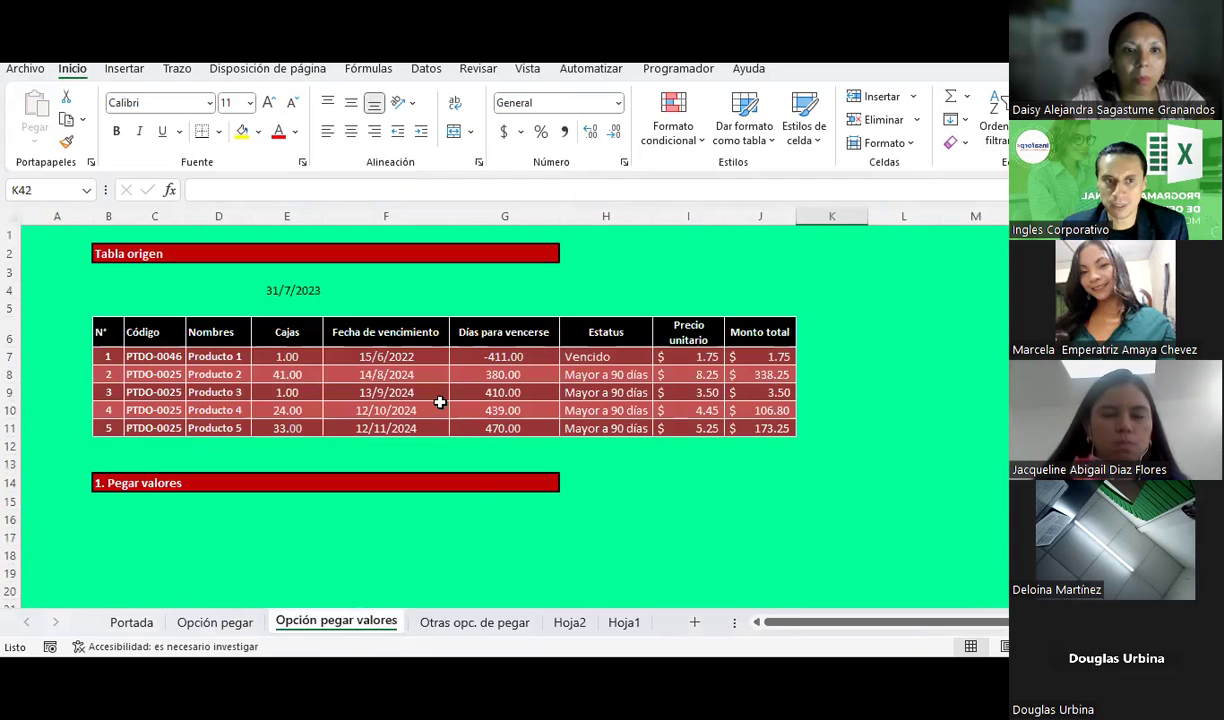
Select cell B16 below the Pegar valores heading as the paste destination.
scroll(440, 402, "down", 7)
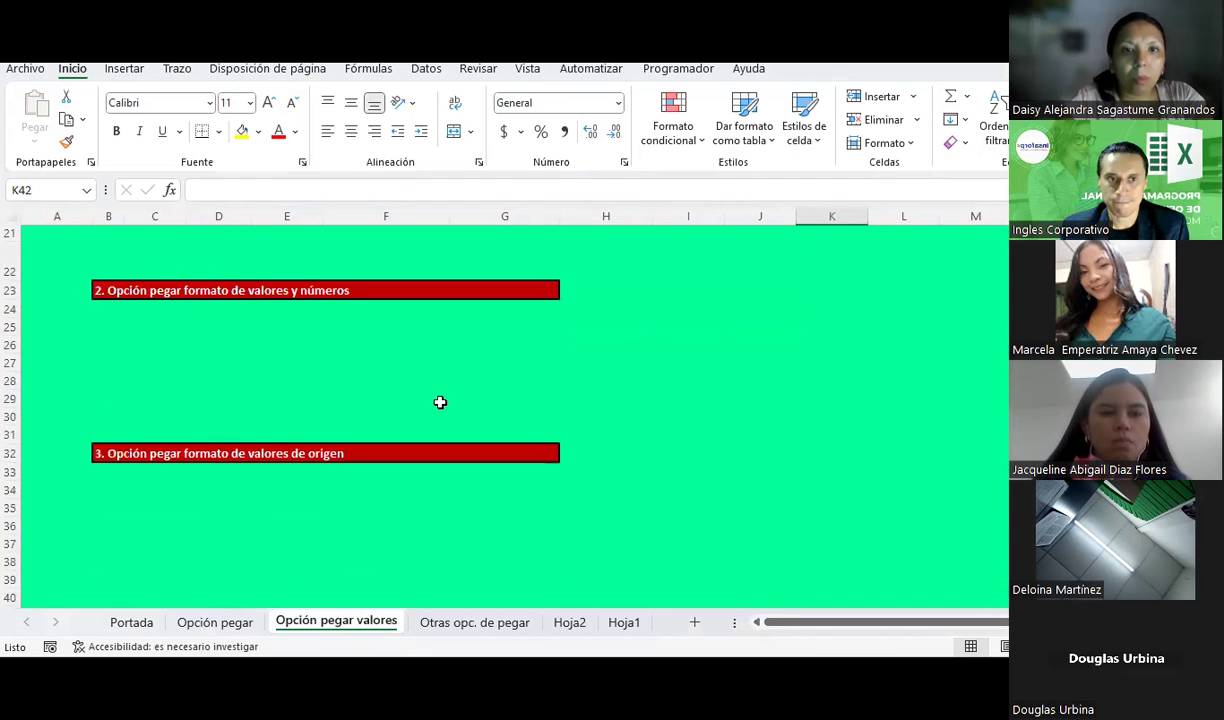
scroll(440, 402, "up", 5)
left_click(291, 476)
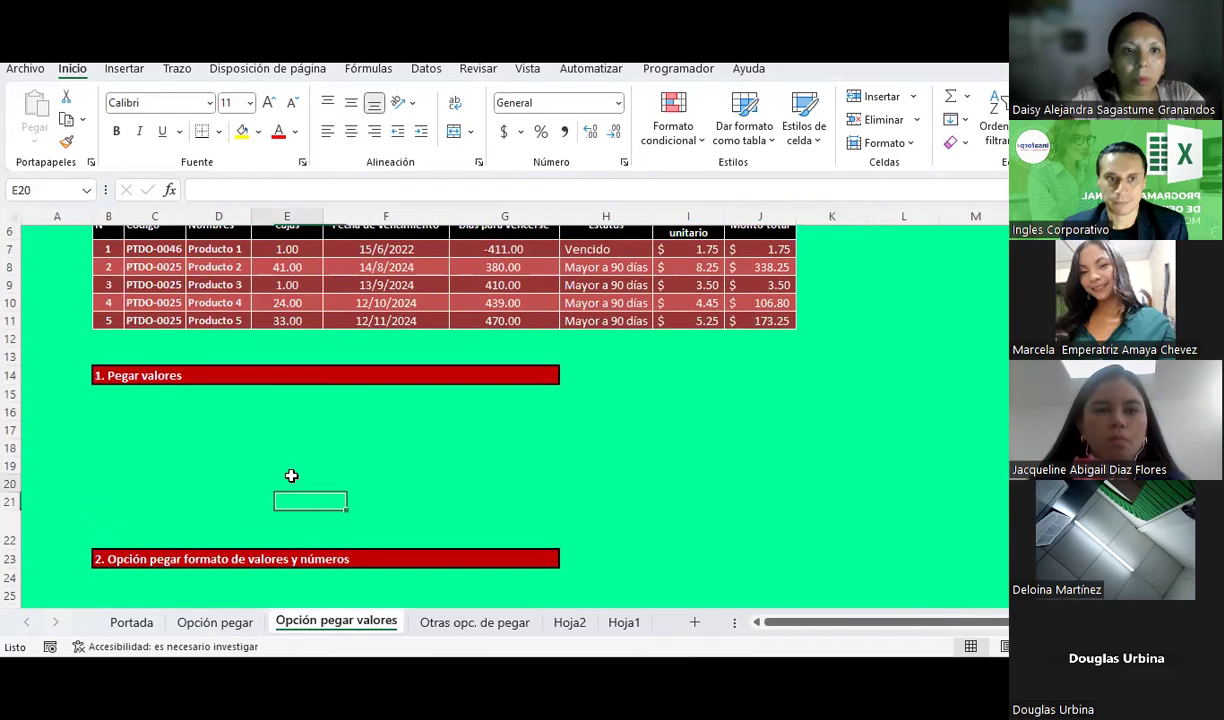
left_click(101, 410)
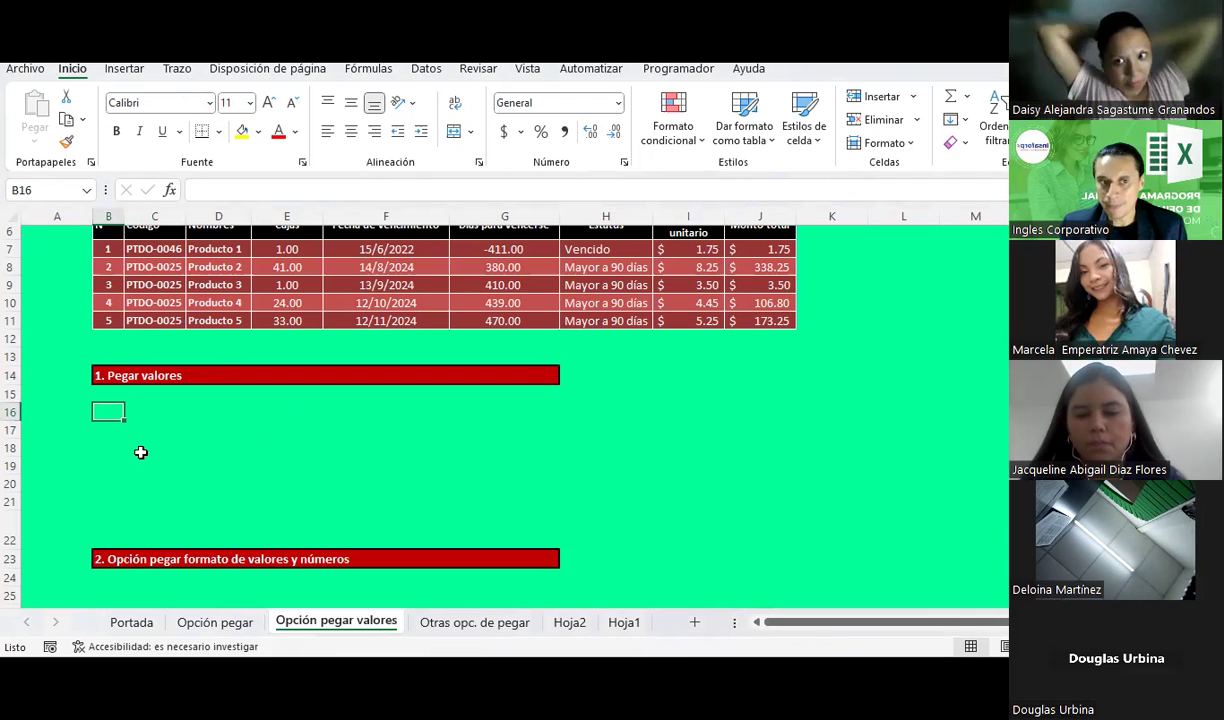
Change the G7 Días para vencerse formula to =F7-HOY() so it counts from today.
scroll(150, 445, "up", 1)
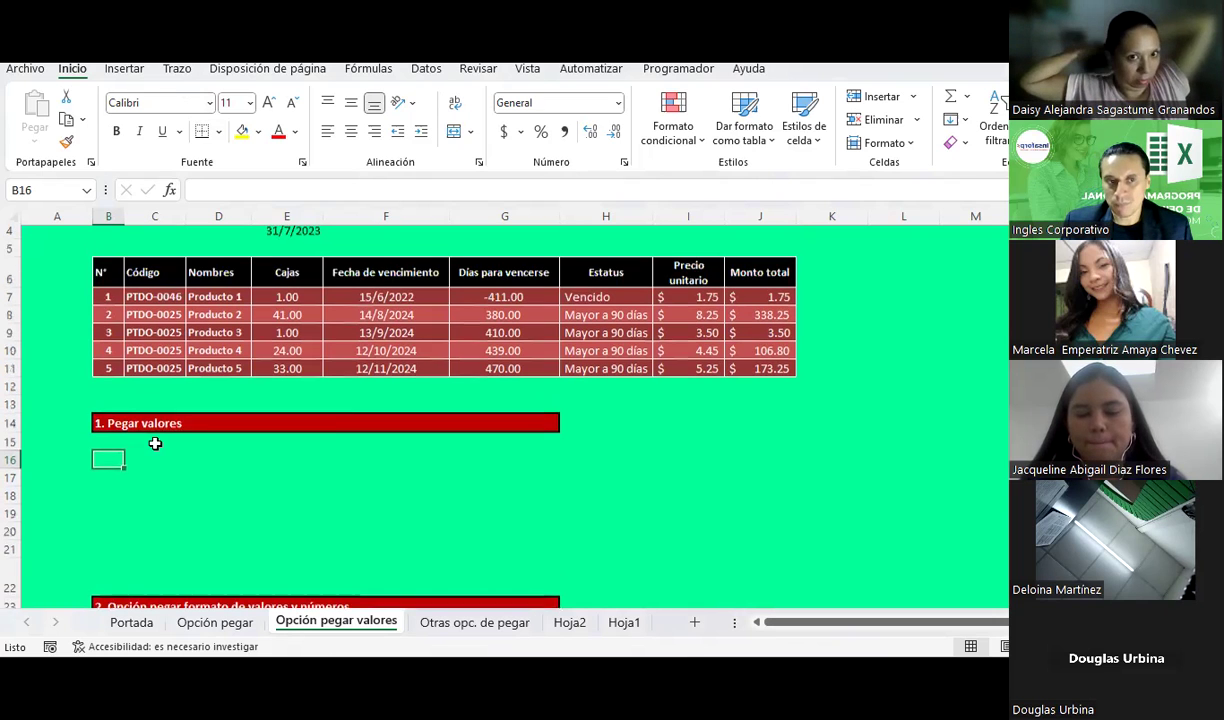
scroll(155, 443, "down", 1)
scroll(155, 443, "up", 1)
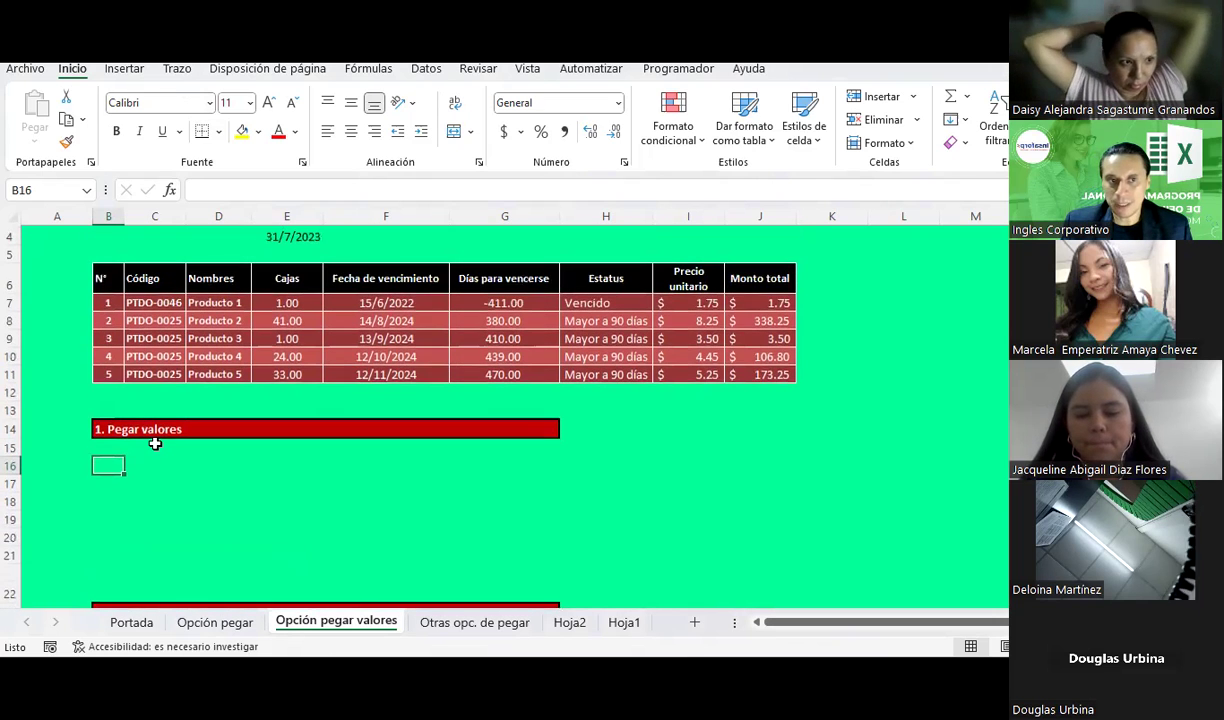
scroll(155, 443, "up", 1, "ctrl")
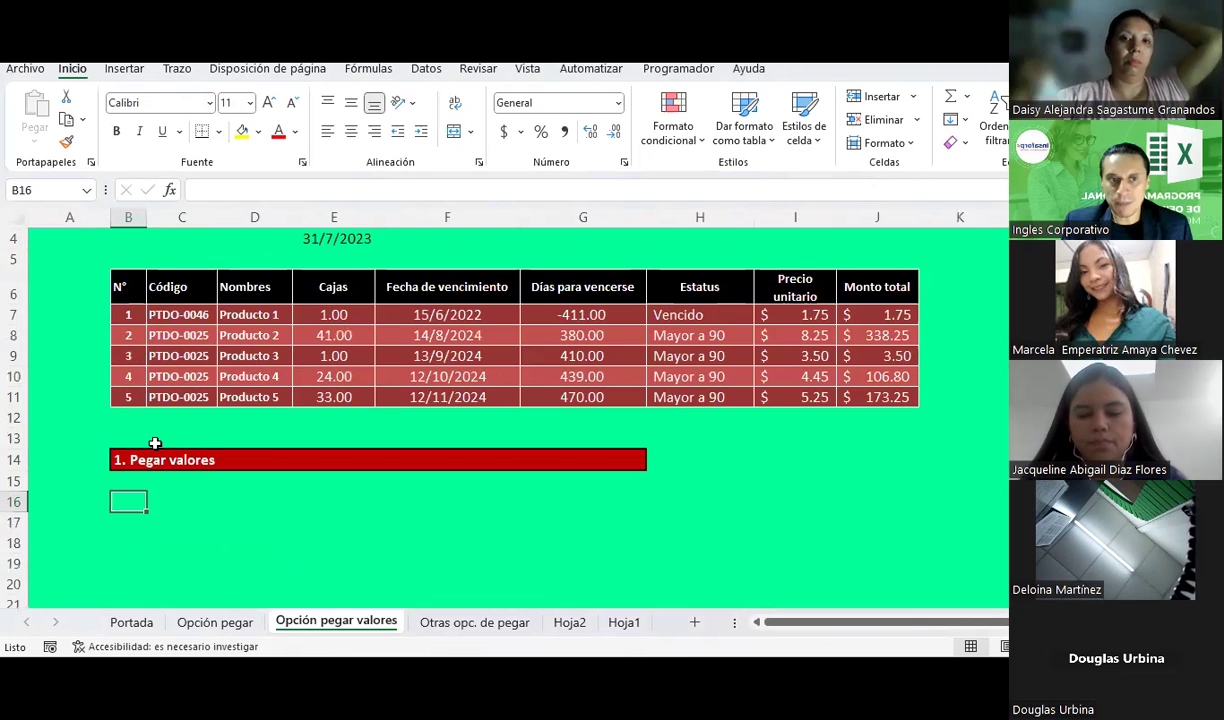
left_click_drag(123, 278, 861, 391)
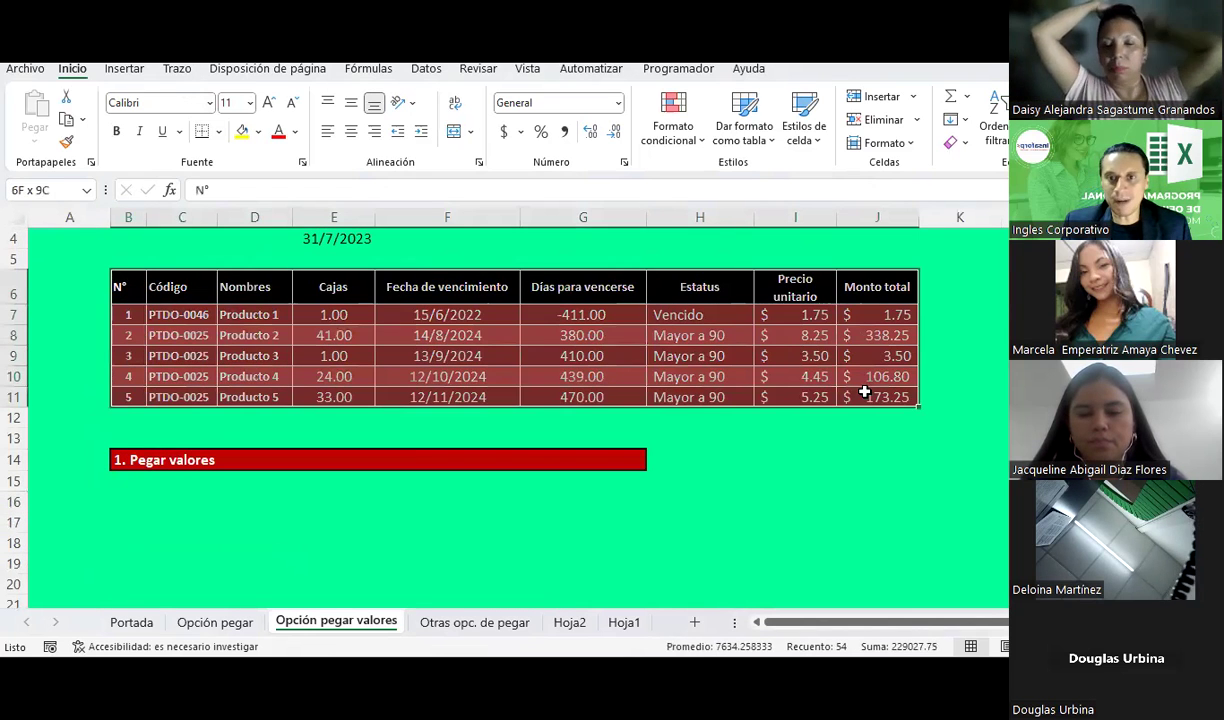
scroll(706, 358, "up", 1)
left_click(606, 374)
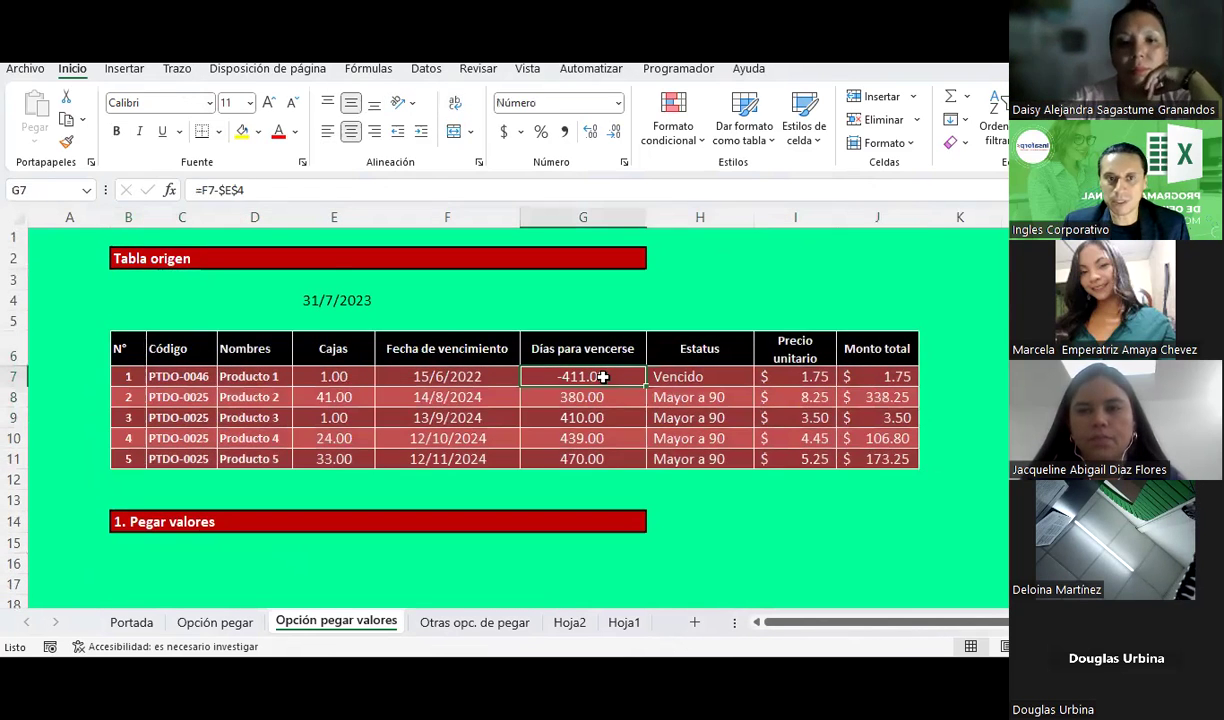
left_click_drag(217, 190, 232, 190)
key("shift+Right")
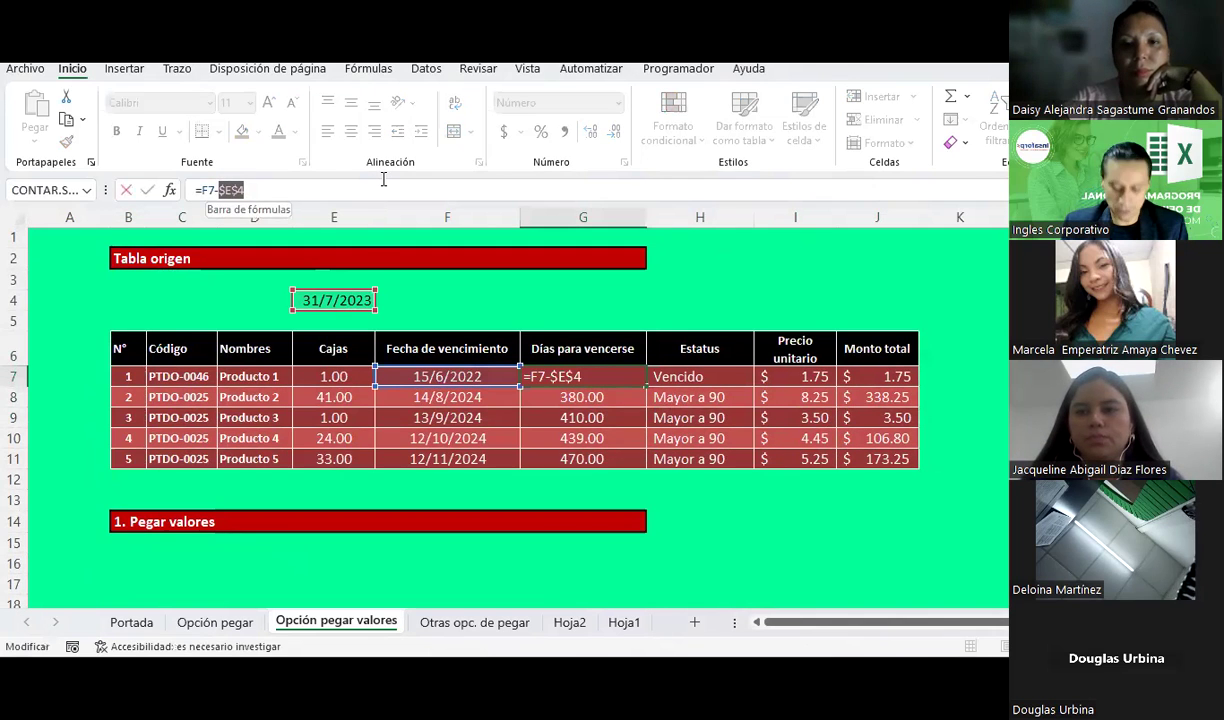
type("hoy()")
key("Return")
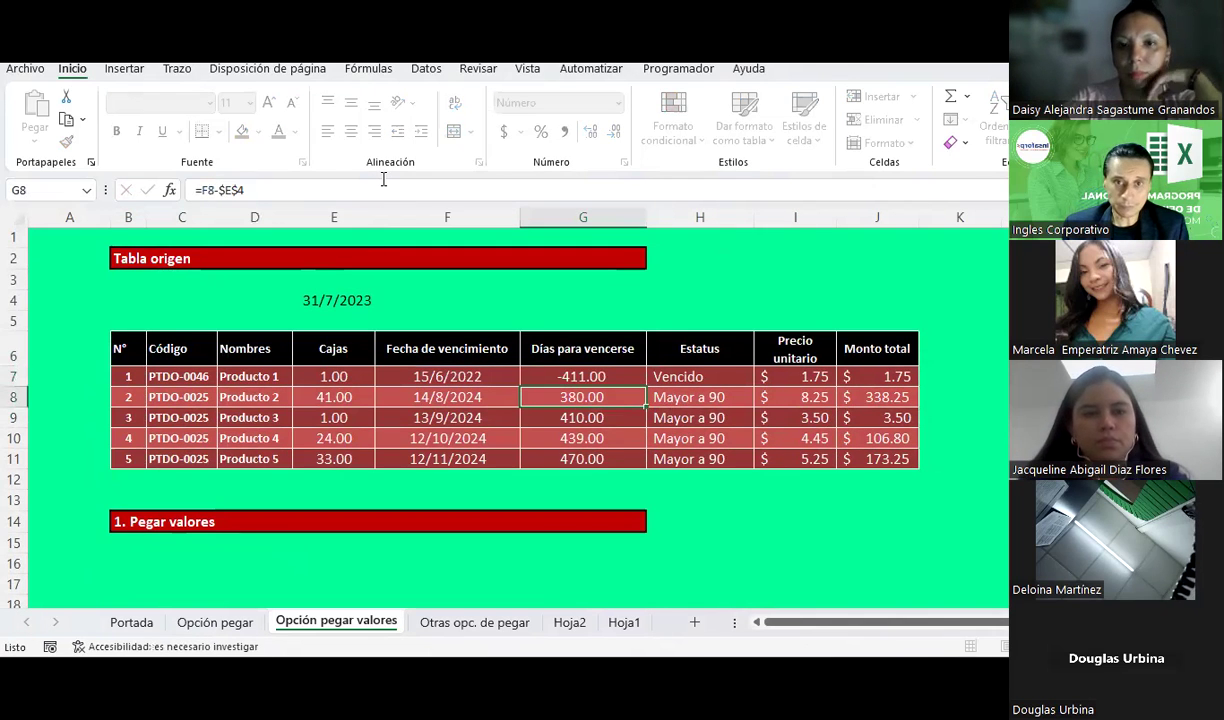
Copy the G7 formula into G8:G11 and verify the pasted results.
left_click(579, 376)
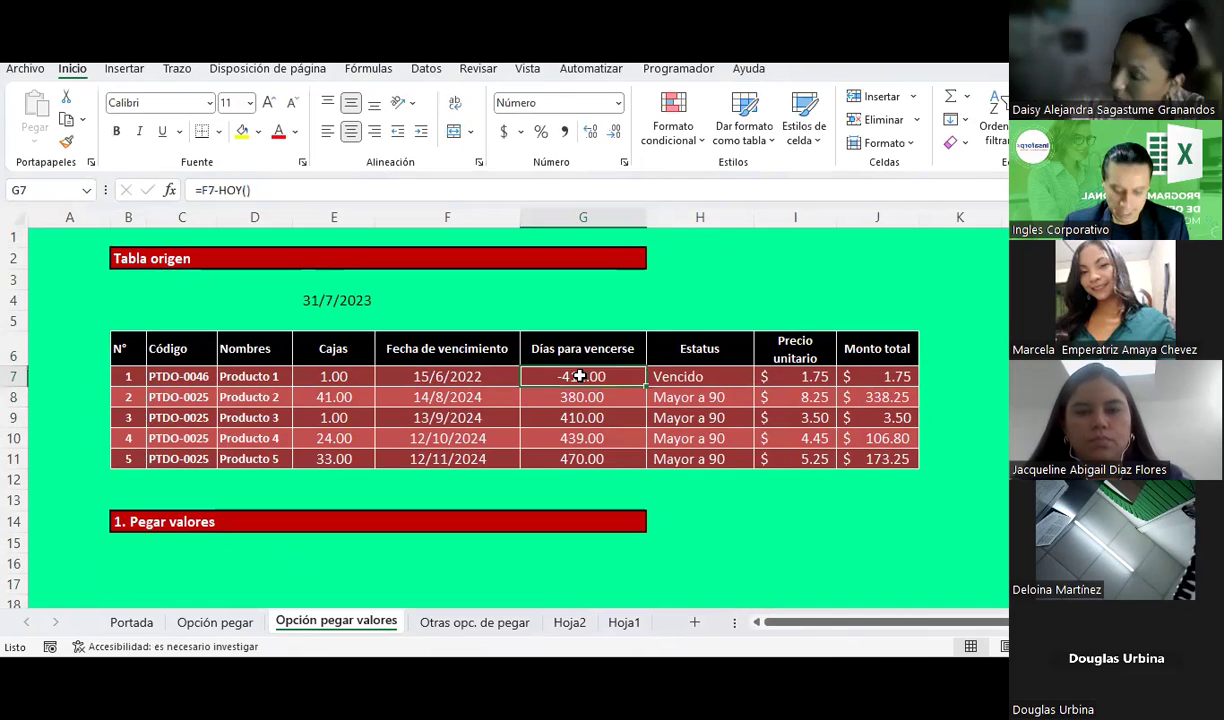
key("ctrl+c")
left_click_drag(560, 397, 560, 459)
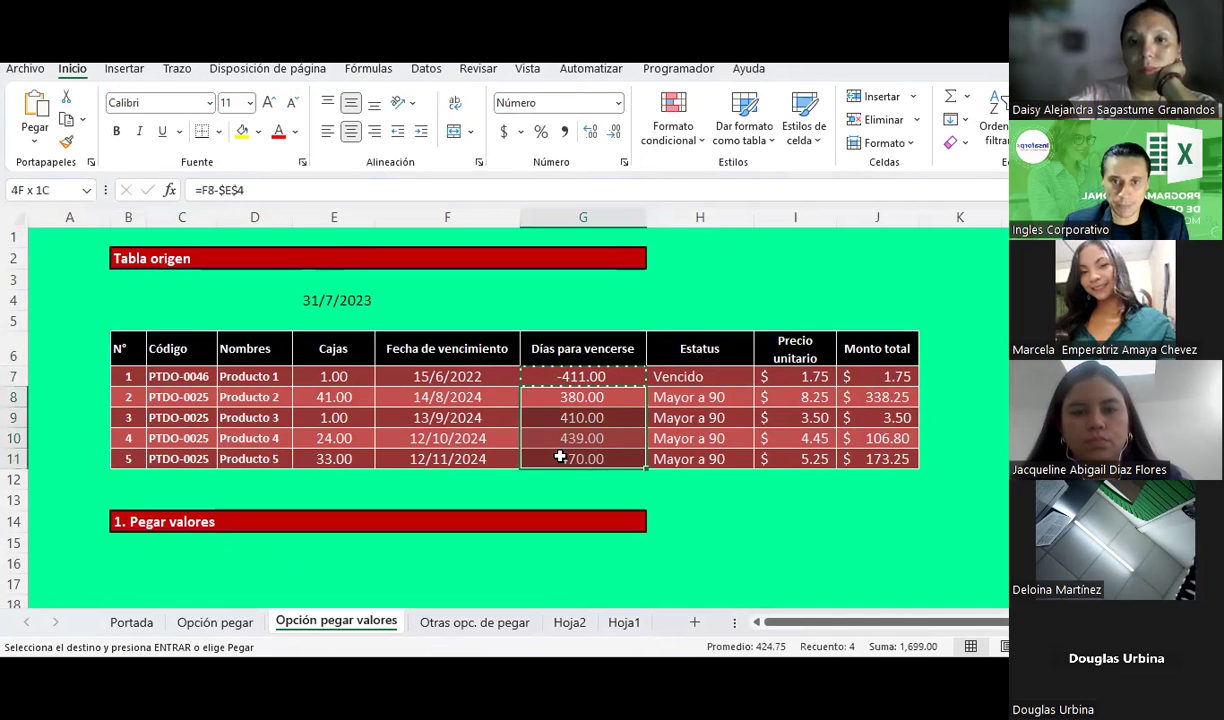
right_click(560, 459)
left_click(702, 137)
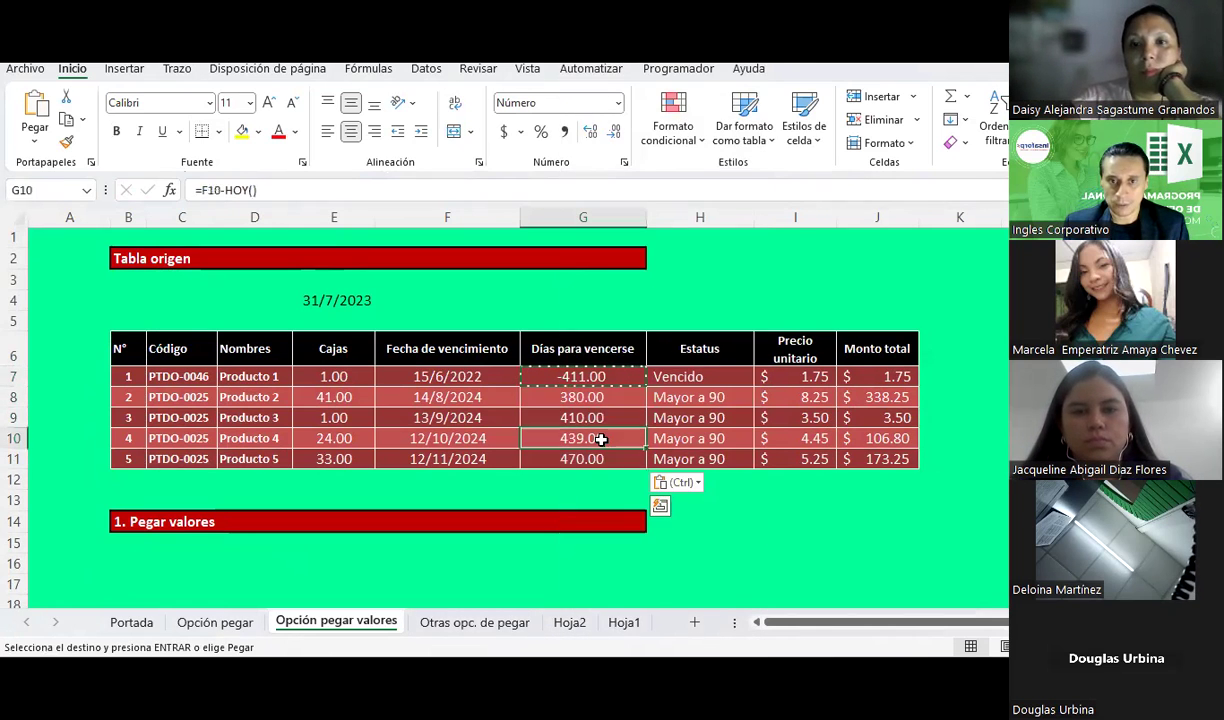
left_click(592, 399)
left_click(565, 438)
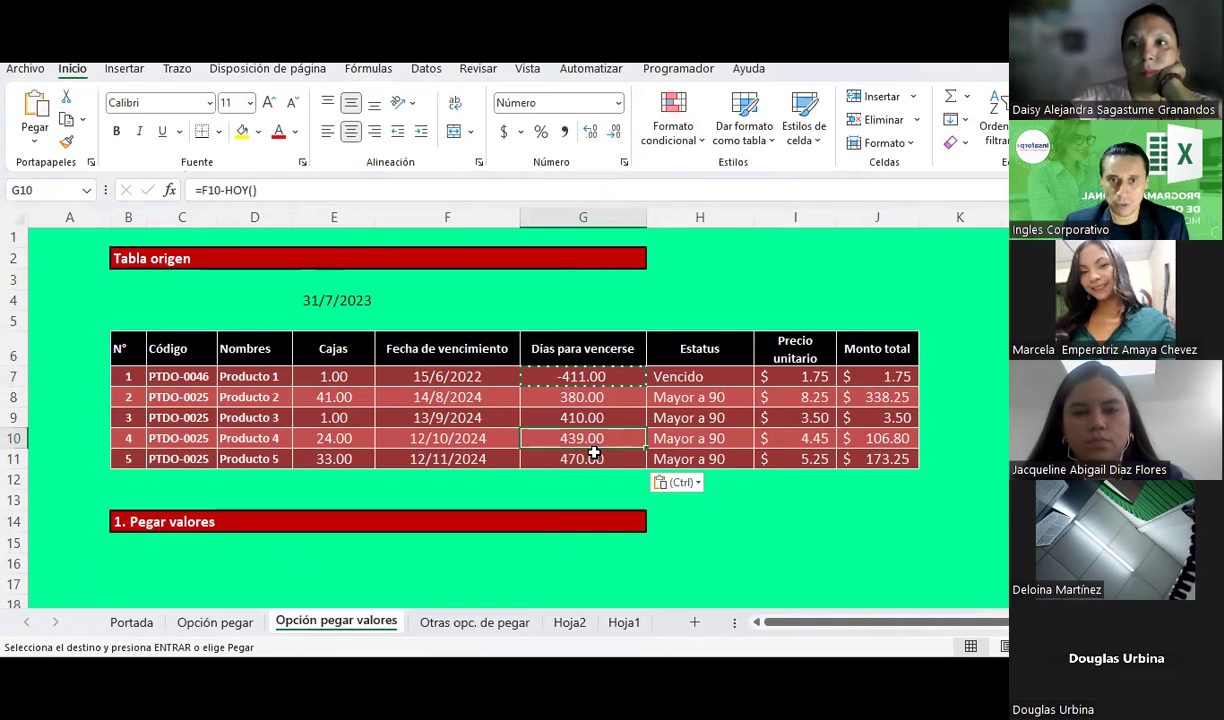
left_click(565, 459)
scroll(565, 459, "down", 1)
mouse_move(125, 287)
left_mouse_down()
mouse_move(848, 335)
mouse_move(877, 397)
left_mouse_up()
Copy the product table B6:J11.
right_click(686, 355)
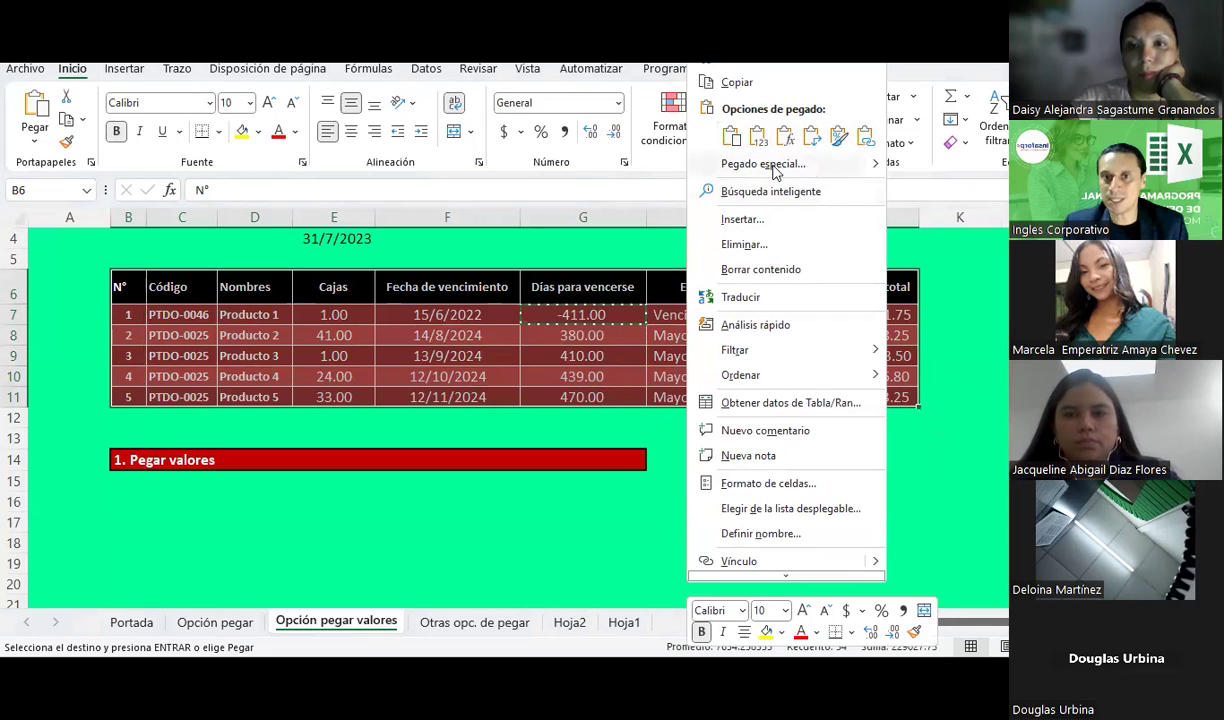
mouse_move(763, 164)
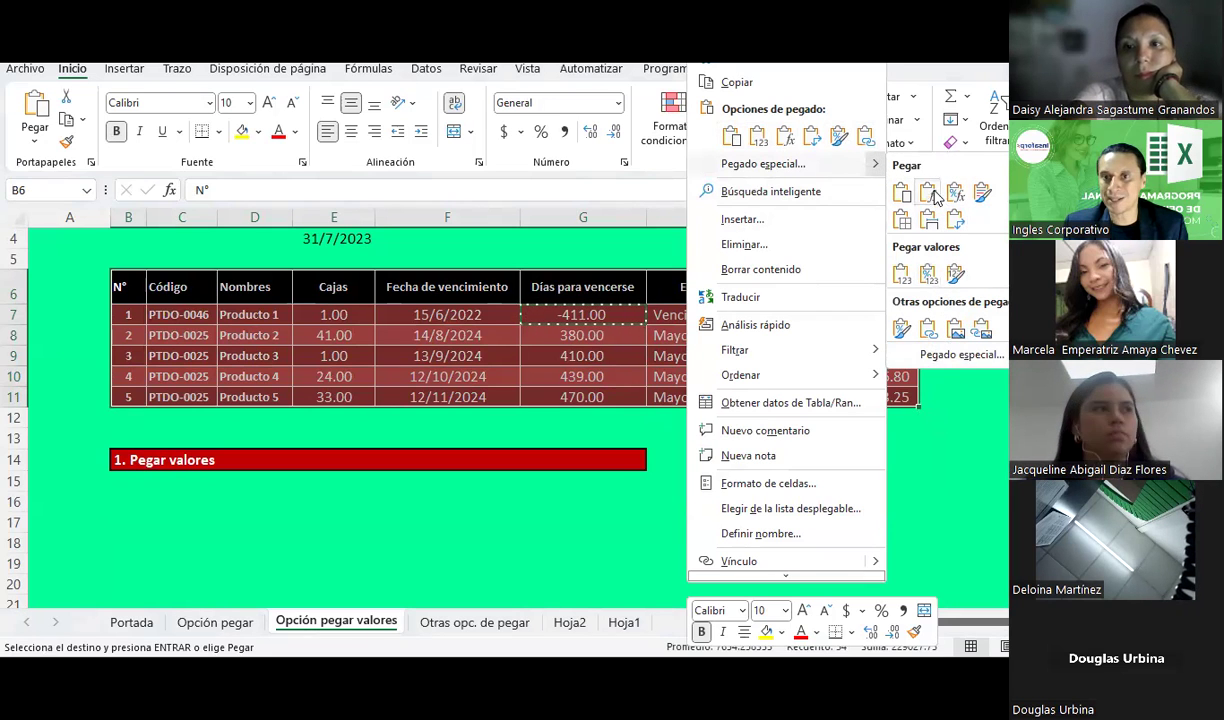
left_click(512, 437)
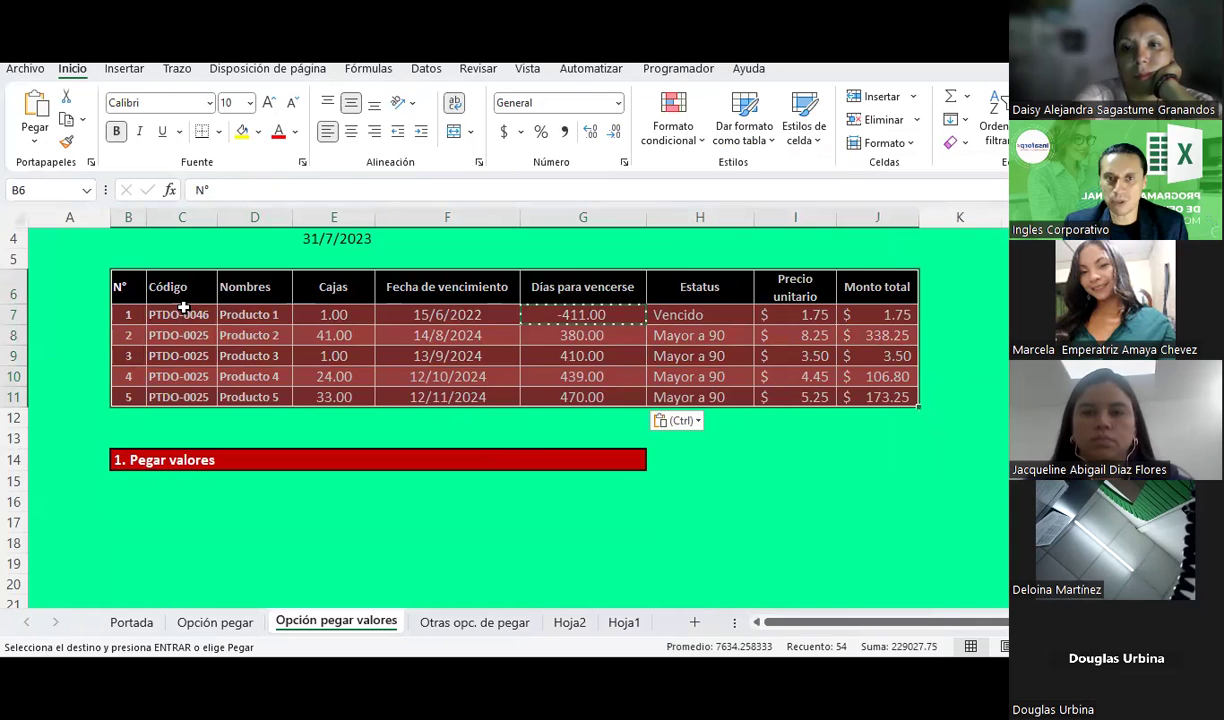
key("ctrl+c")
Paste the table at B16 as Valores only, producing the unformatted block B16:J21.
left_click(116, 497)
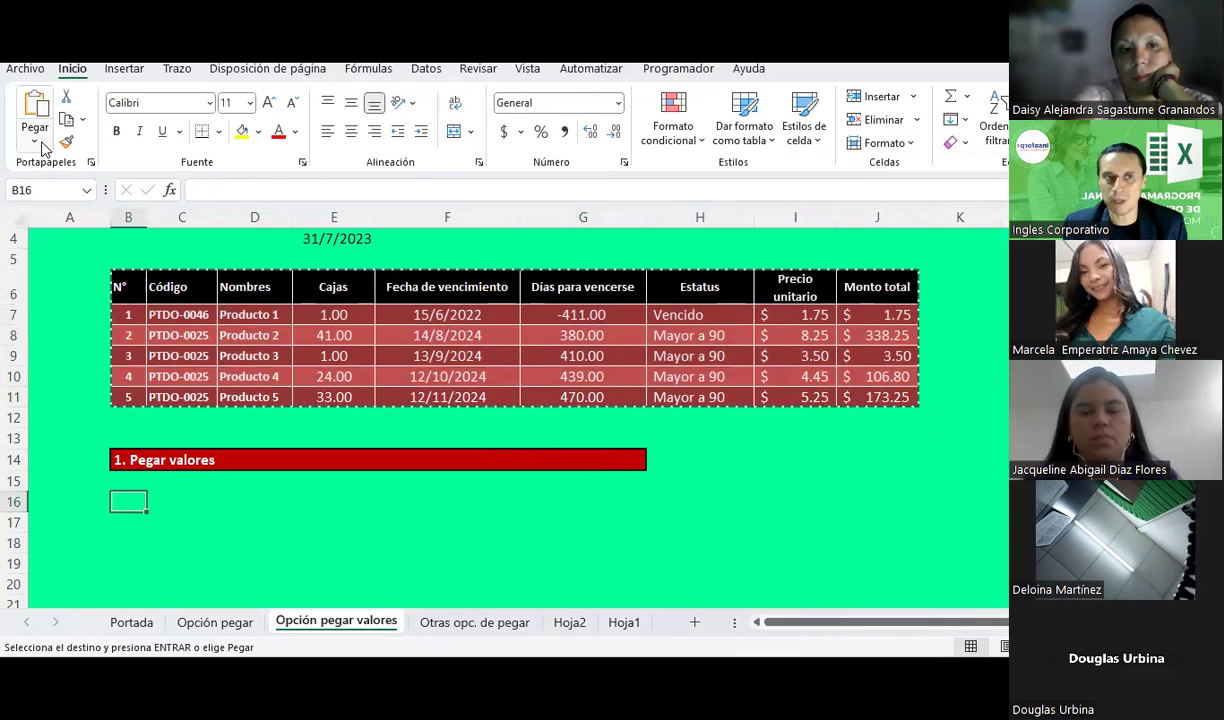
left_click(35, 145)
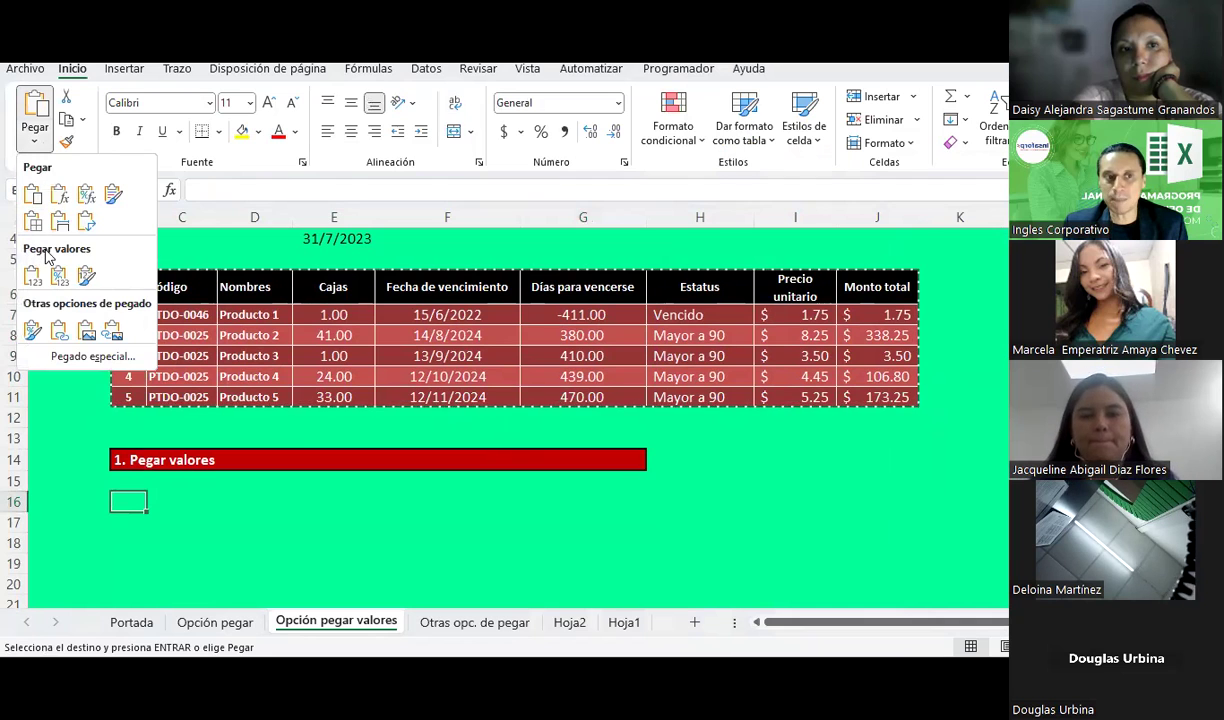
left_click(31, 277)
scroll(332, 386, "down", 3)
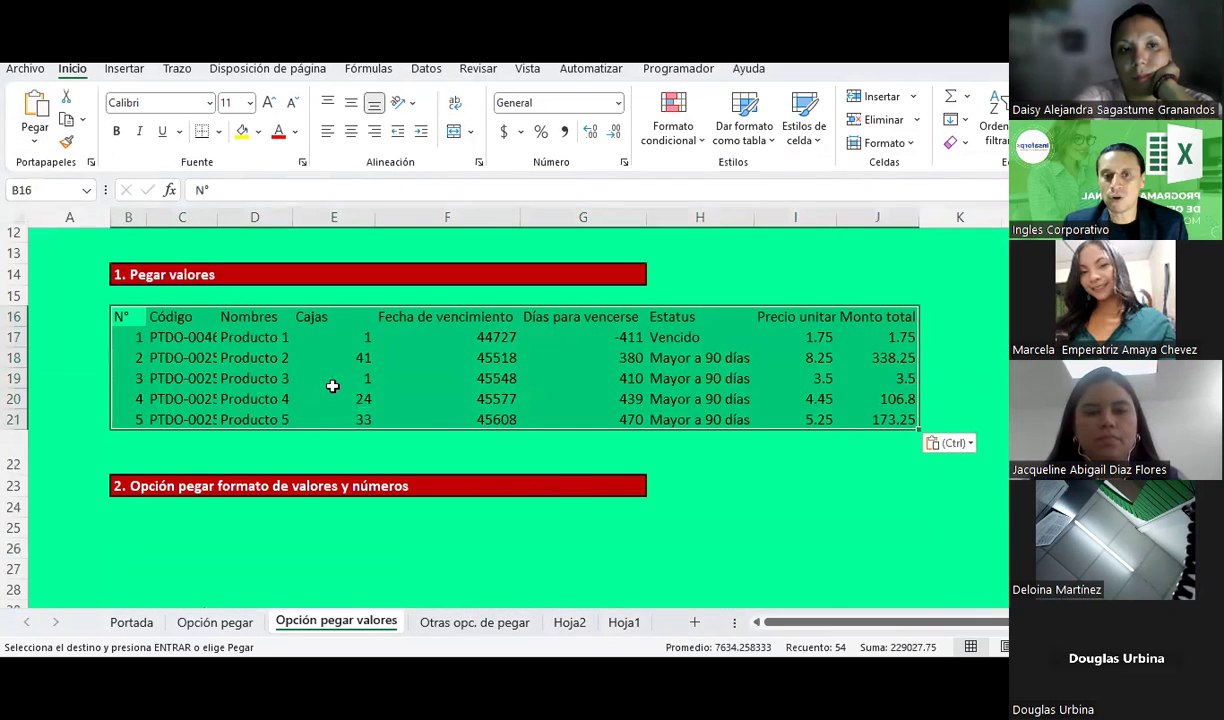
left_click(336, 386)
scroll(334, 388, "up", 2)
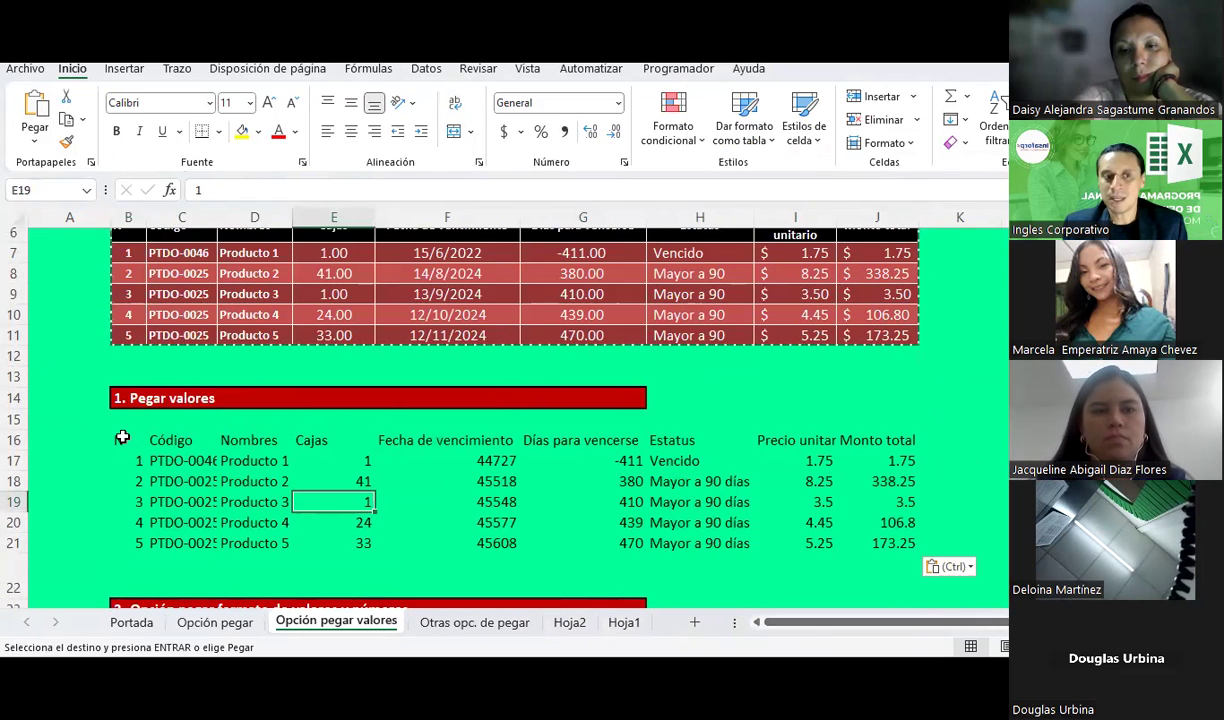
left_click_drag(122, 437, 897, 558)
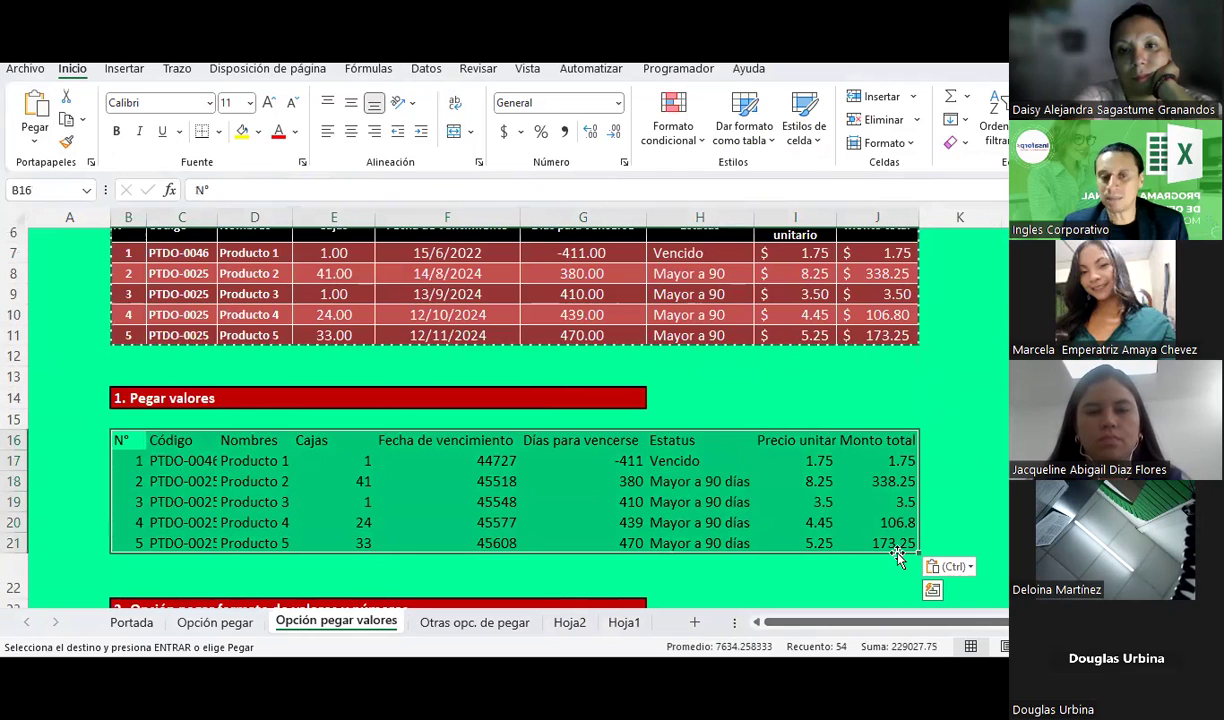
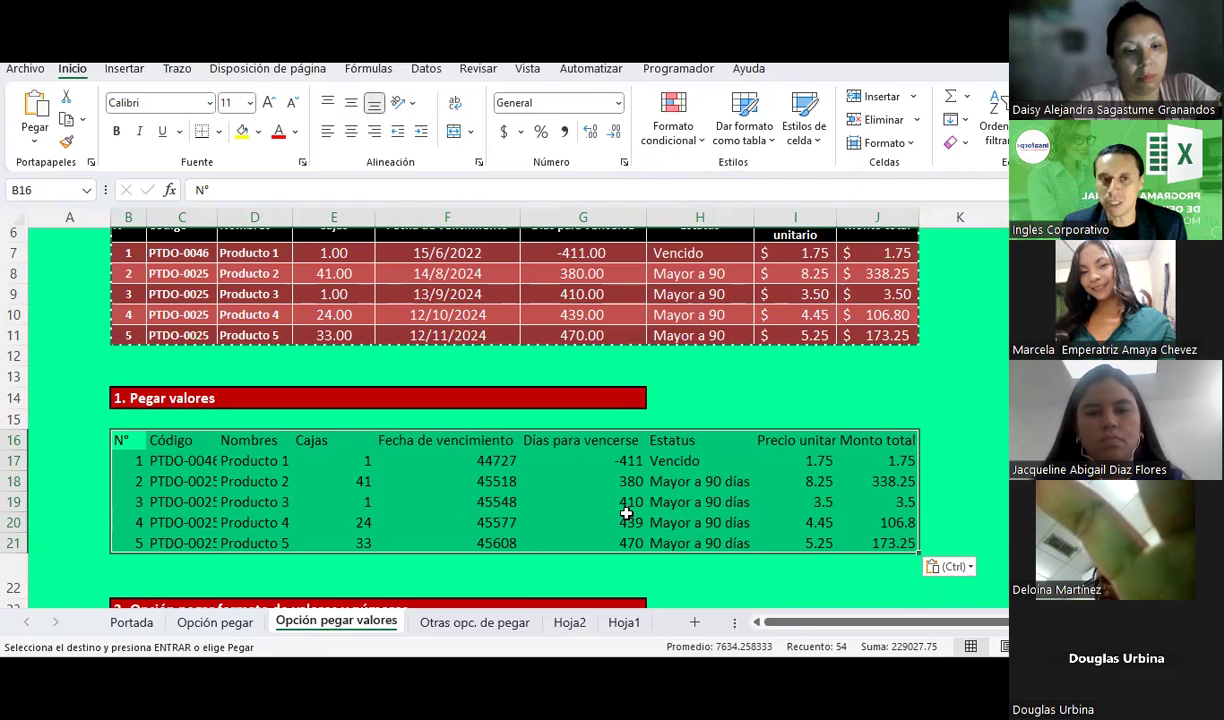
Select cell L16, beside the pasted-values table, as the paste destination.
scroll(477, 432, "up", 2)
left_click_drag(118, 348, 884, 459)
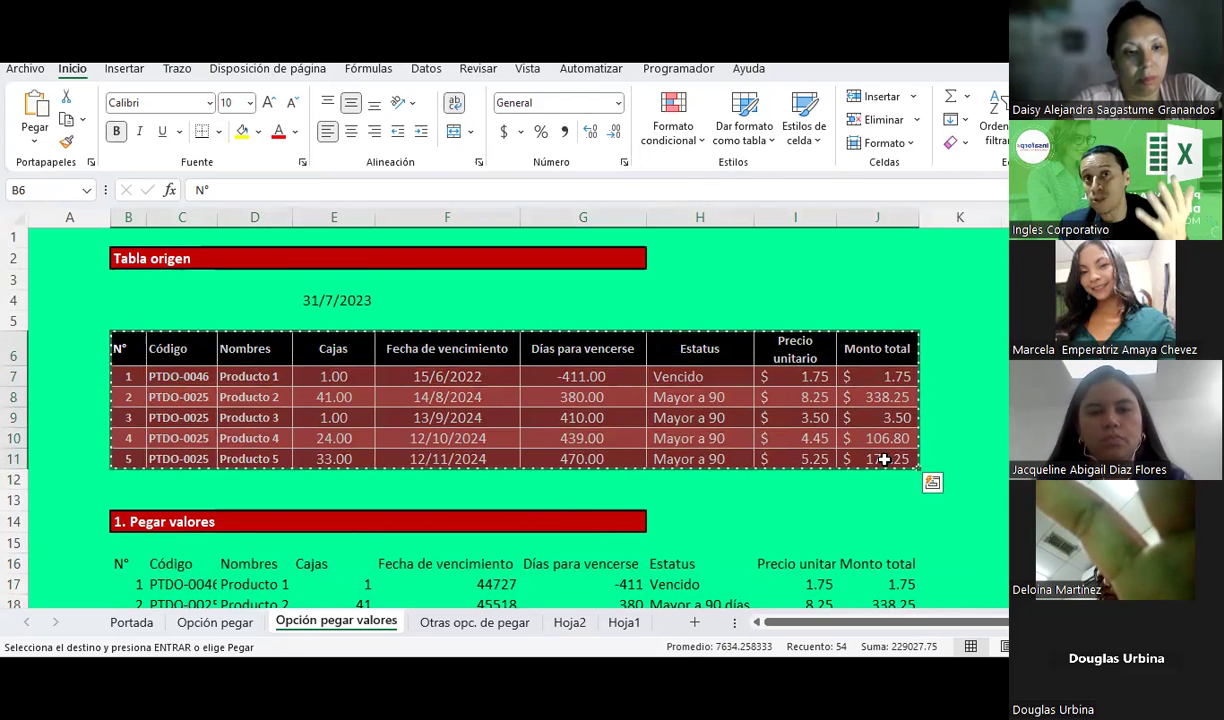
scroll(884, 459, "down", 2)
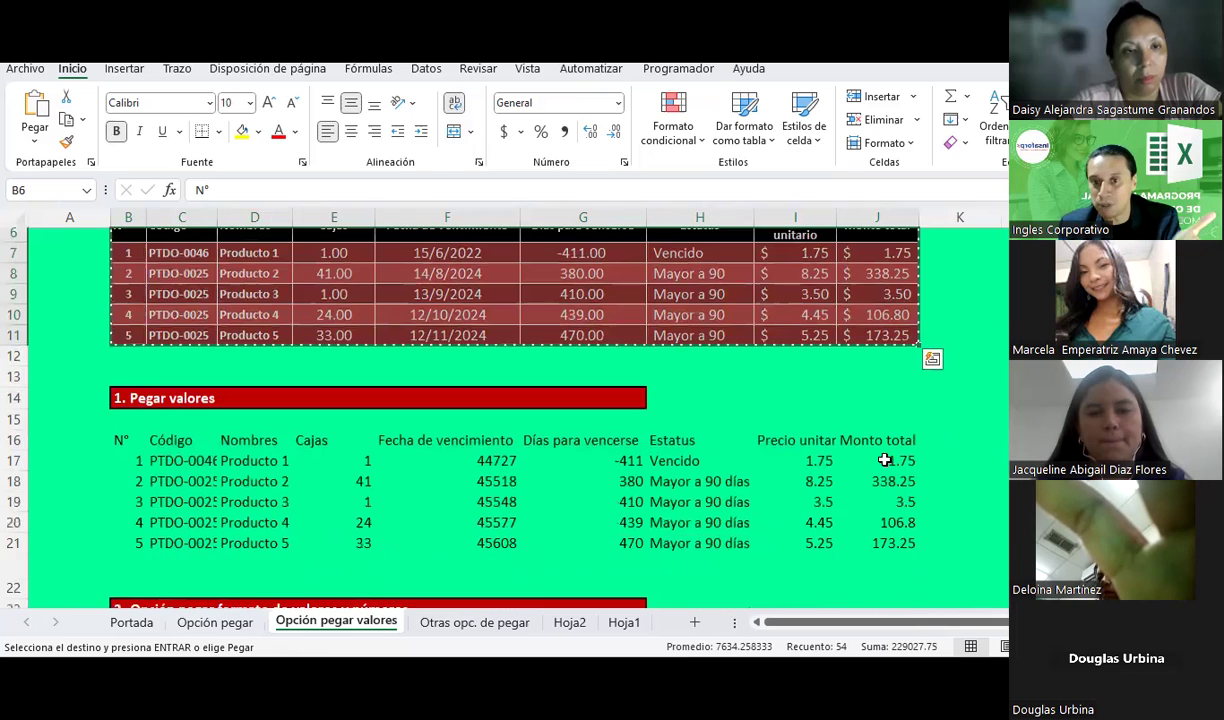
left_click(1005, 440)
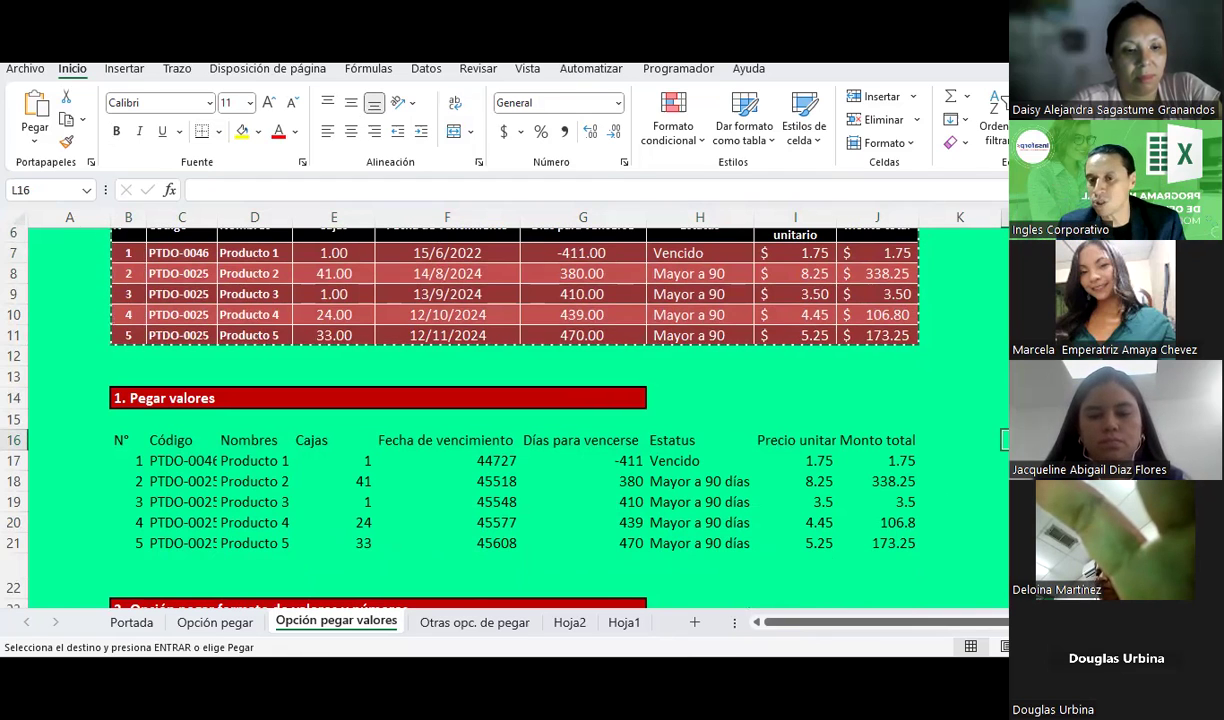
Paste the copied source table at L16 from the Pegar options.
scroll(520, 400, "right", 1)
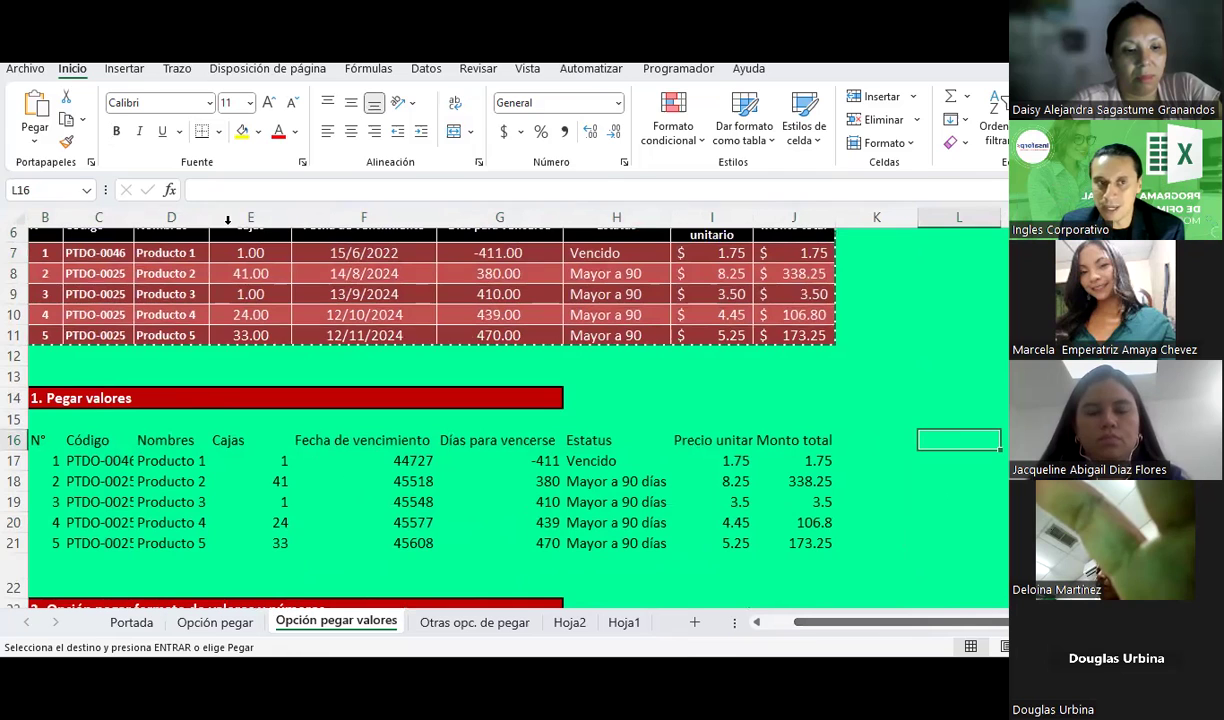
left_click(37, 117)
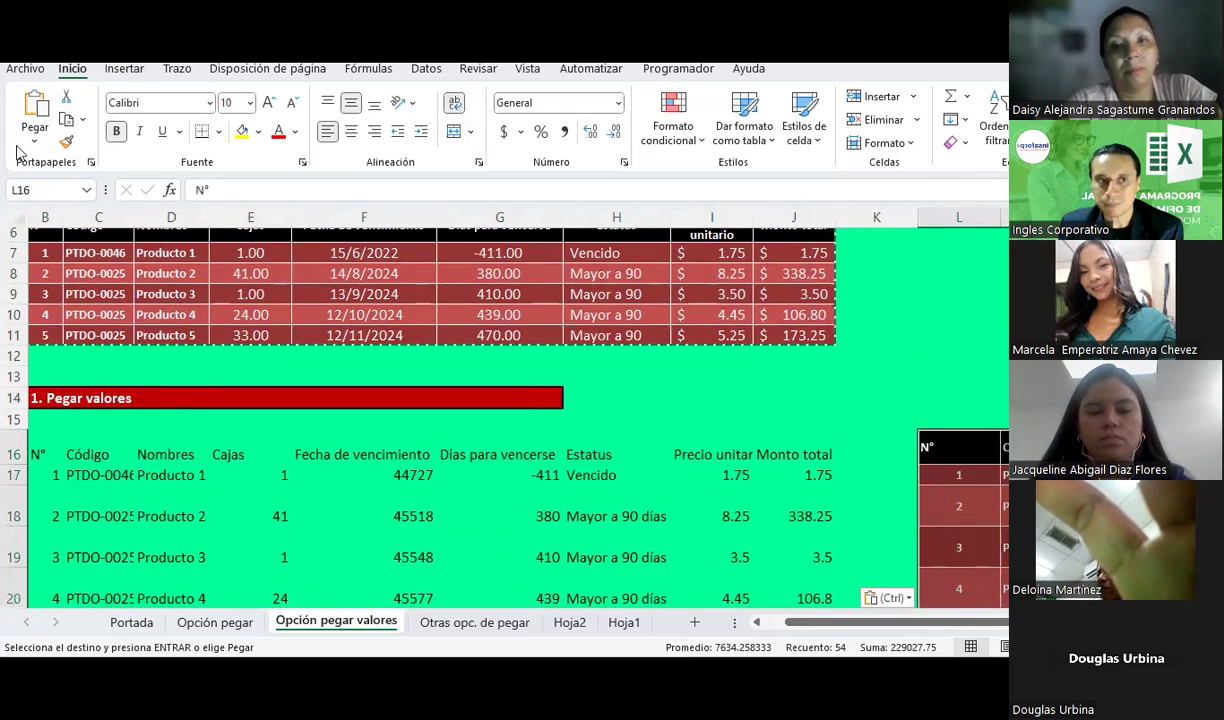
key("ctrl+z")
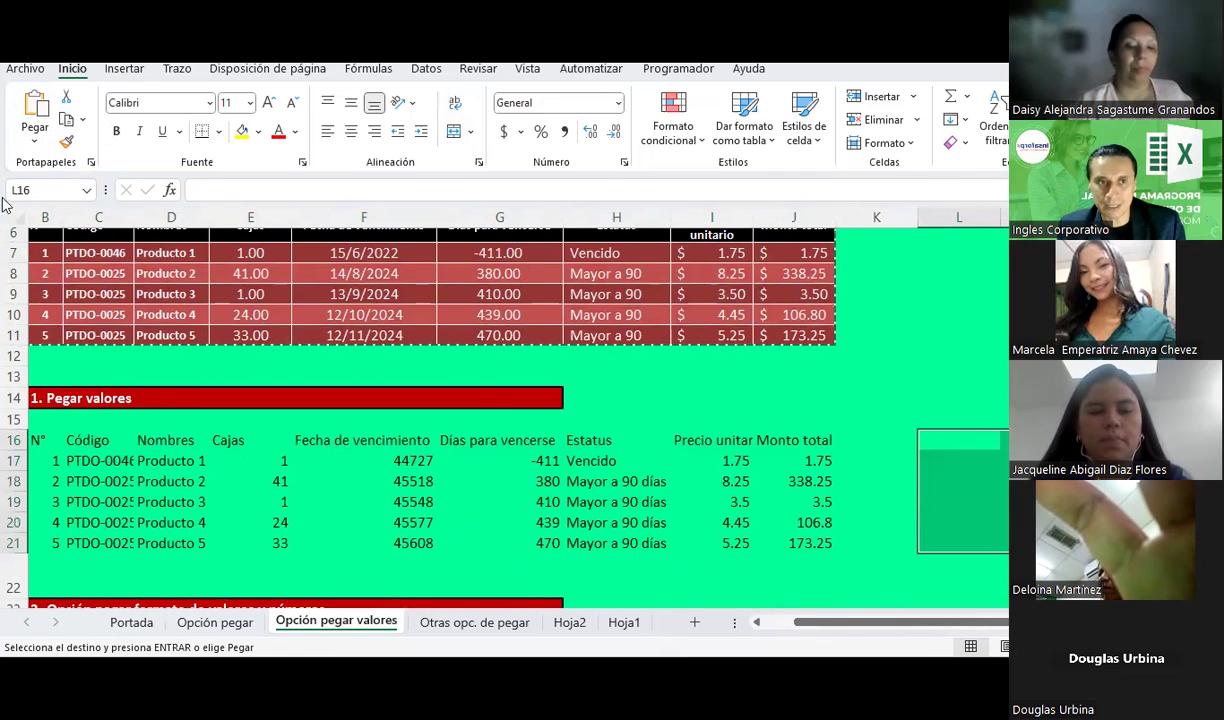
left_click(40, 146)
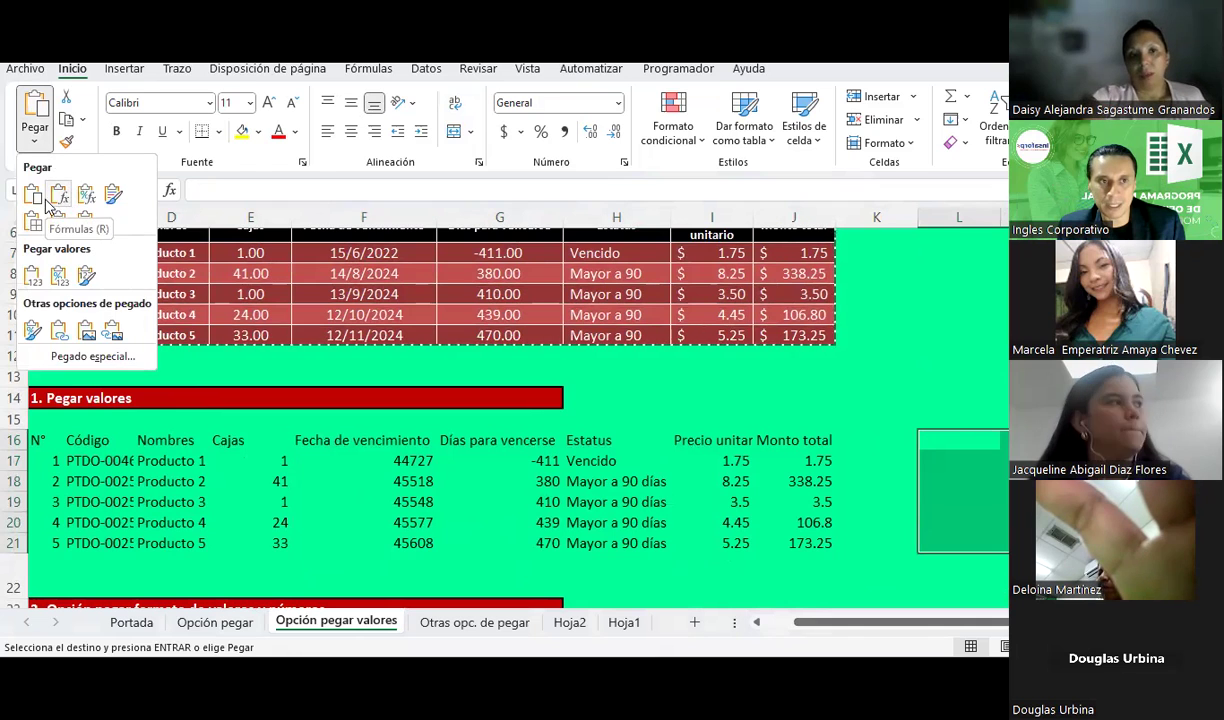
left_click(38, 199)
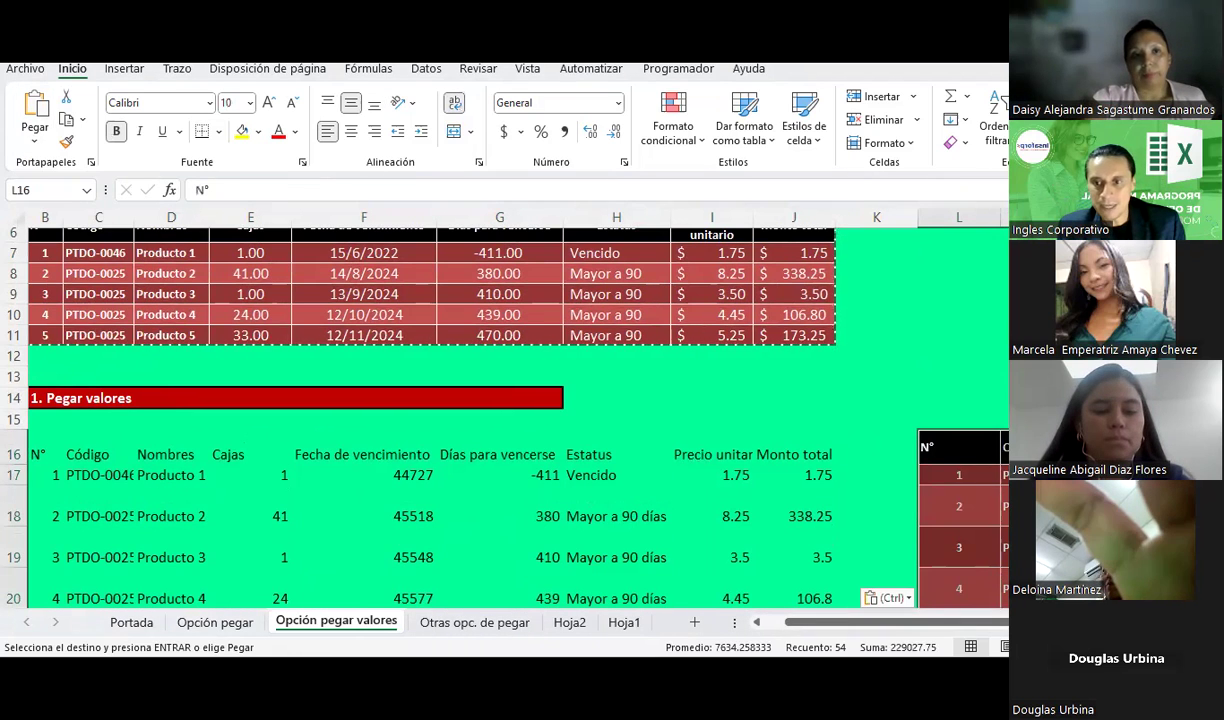
Review the Monto total formulas (=S17*O17) down column T and select T17:T21.
scroll(500, 410, "right", 5)
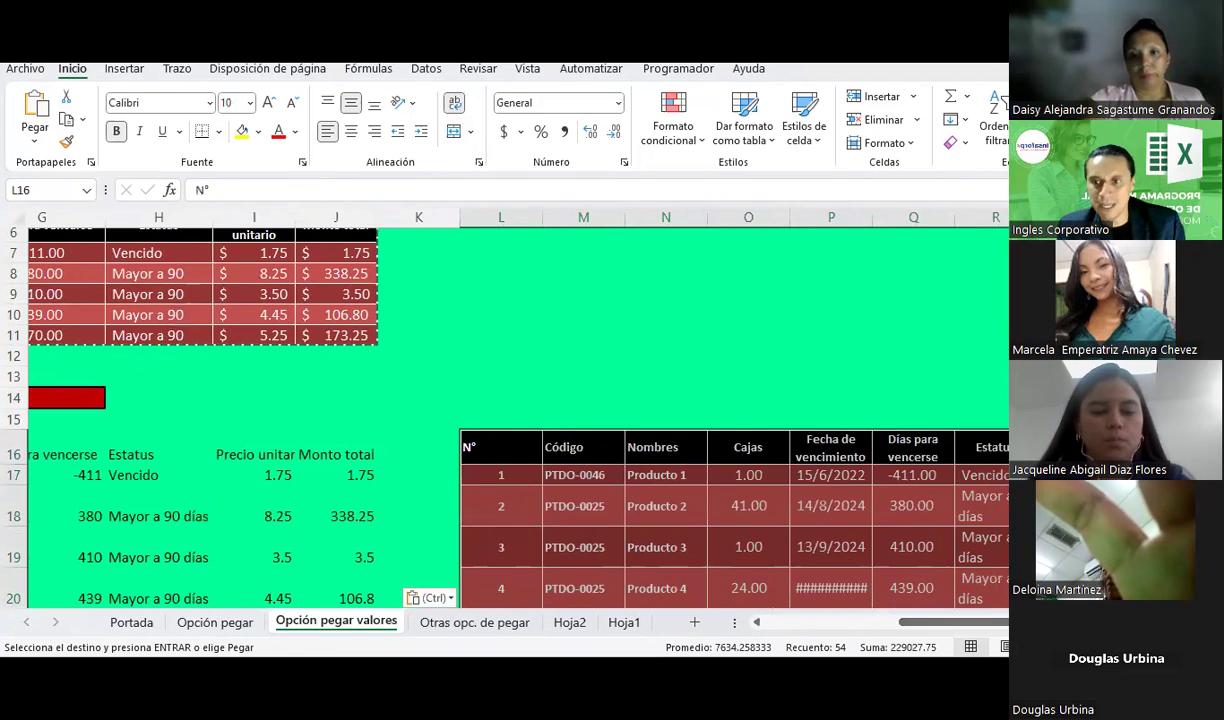
scroll(500, 410, "right", 2)
scroll(500, 410, "down", 2)
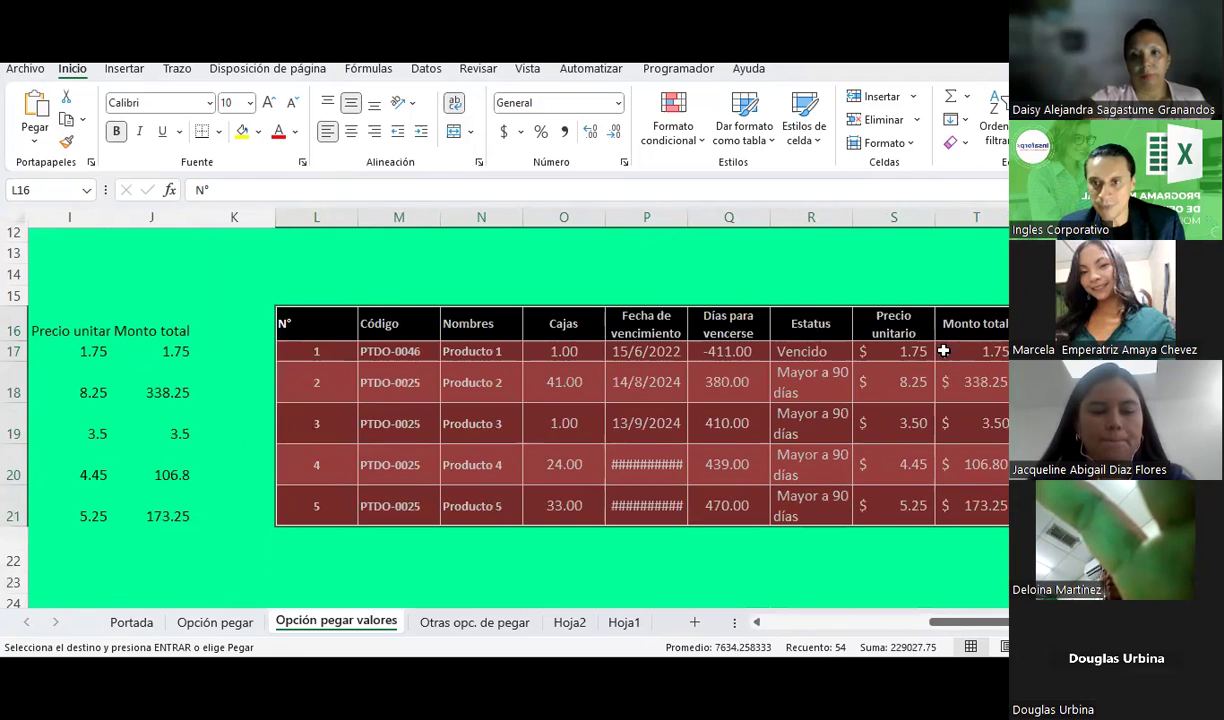
left_click(952, 345)
left_click(952, 380)
left_click(955, 422)
left_click(957, 464)
left_click(960, 506)
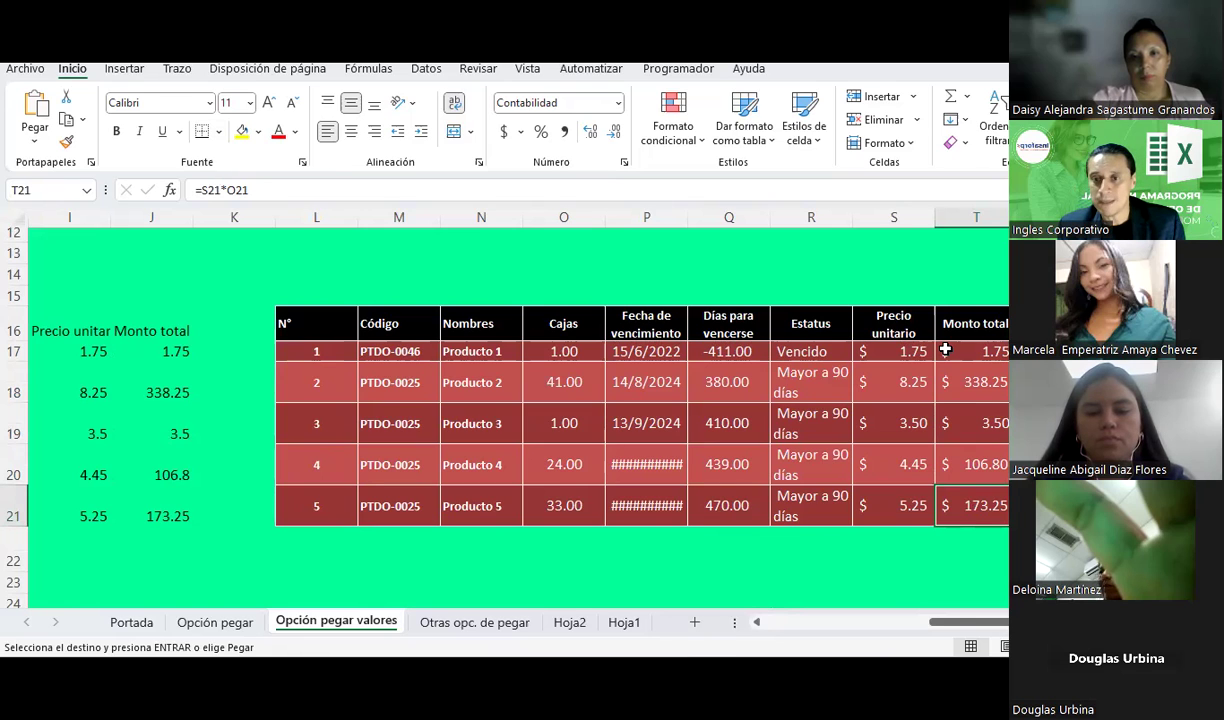
left_click(945, 350)
left_click(950, 385)
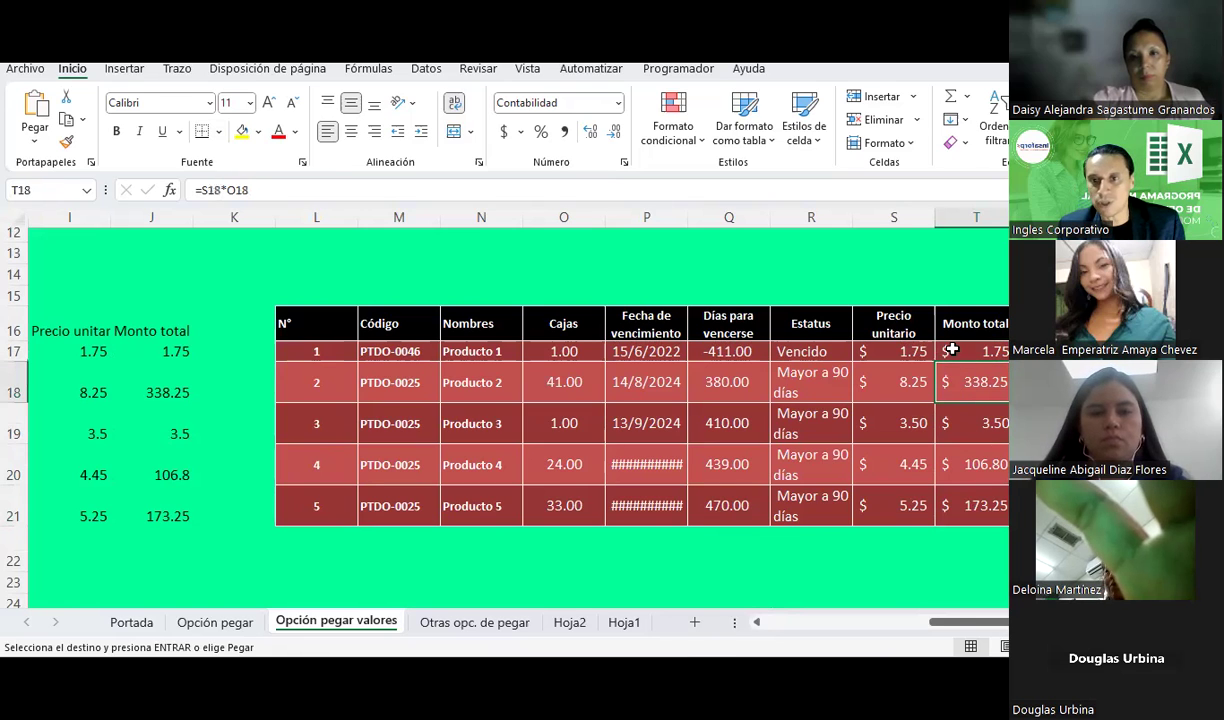
left_click_drag(952, 349, 955, 505)
left_click_drag(963, 351, 974, 511)
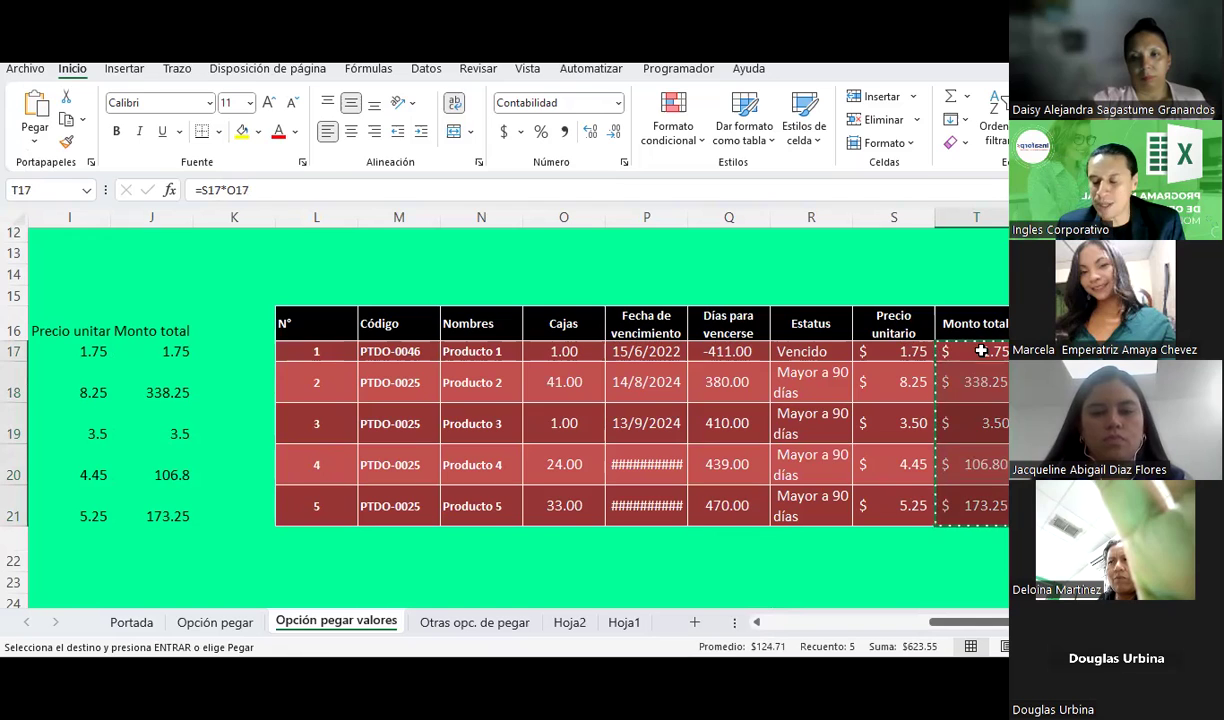
Paste values over T17:T21 with Pegar > Pegar valores.
left_click_drag(981, 351, 967, 520)
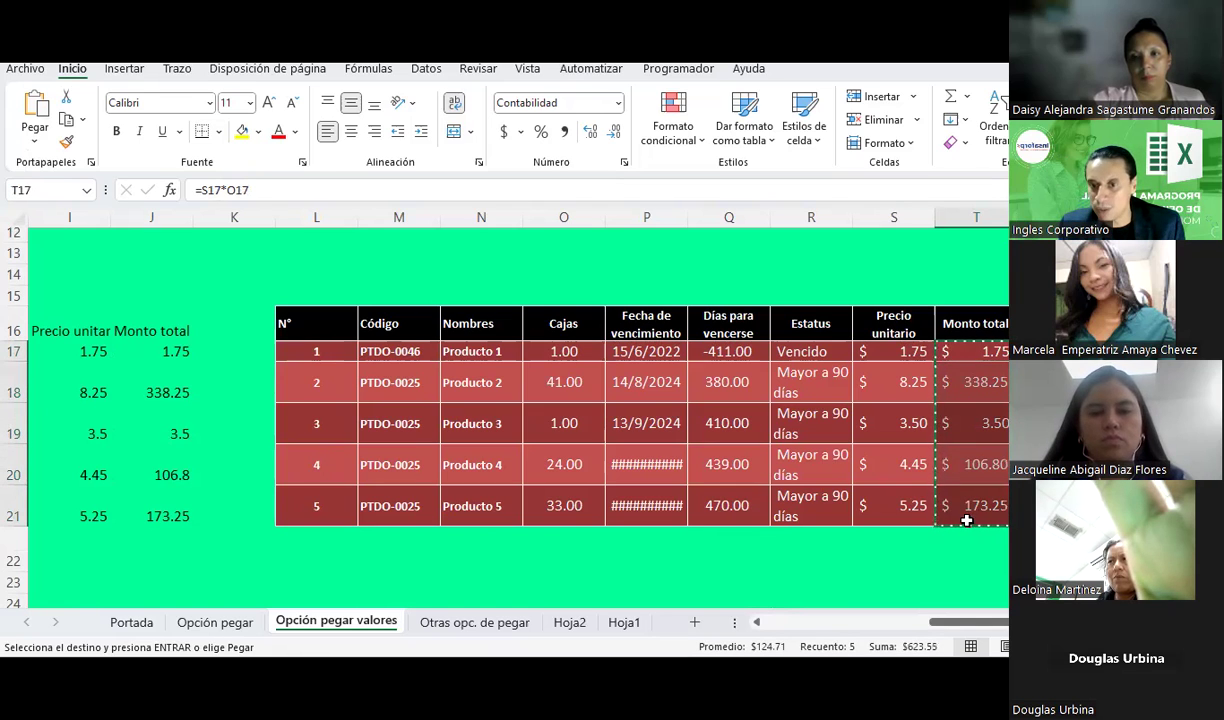
left_click(954, 352)
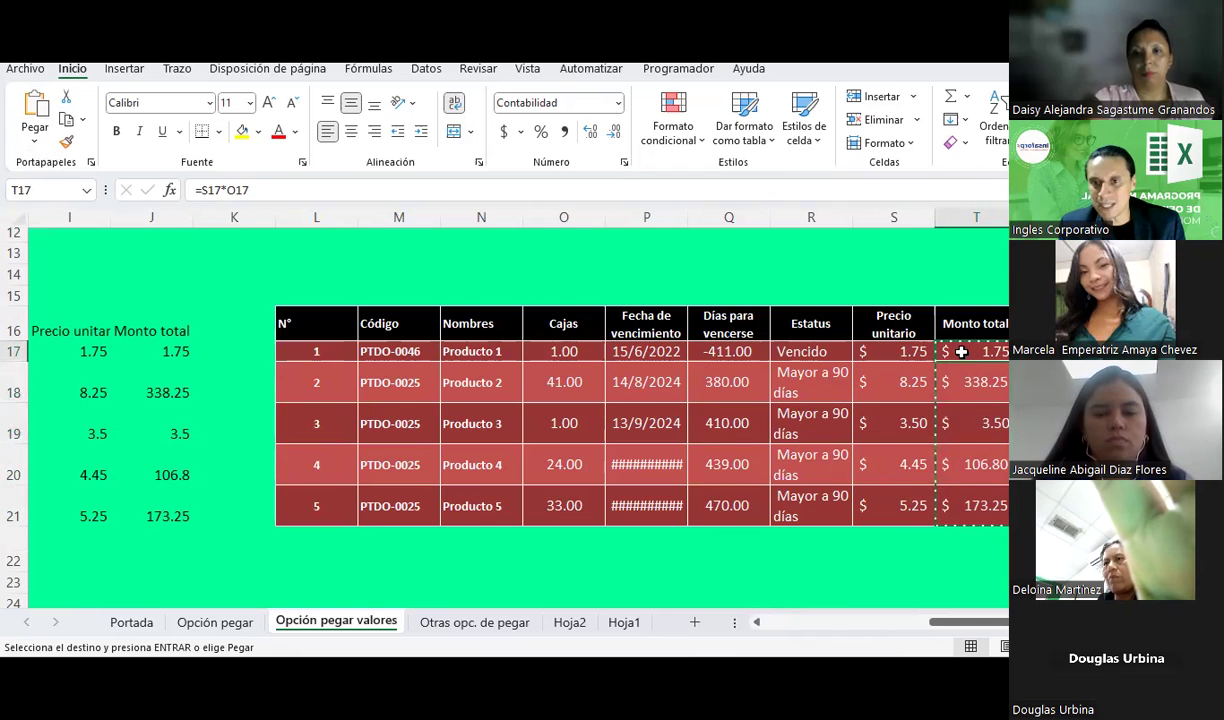
left_click_drag(960, 351, 967, 510)
left_click(35, 140)
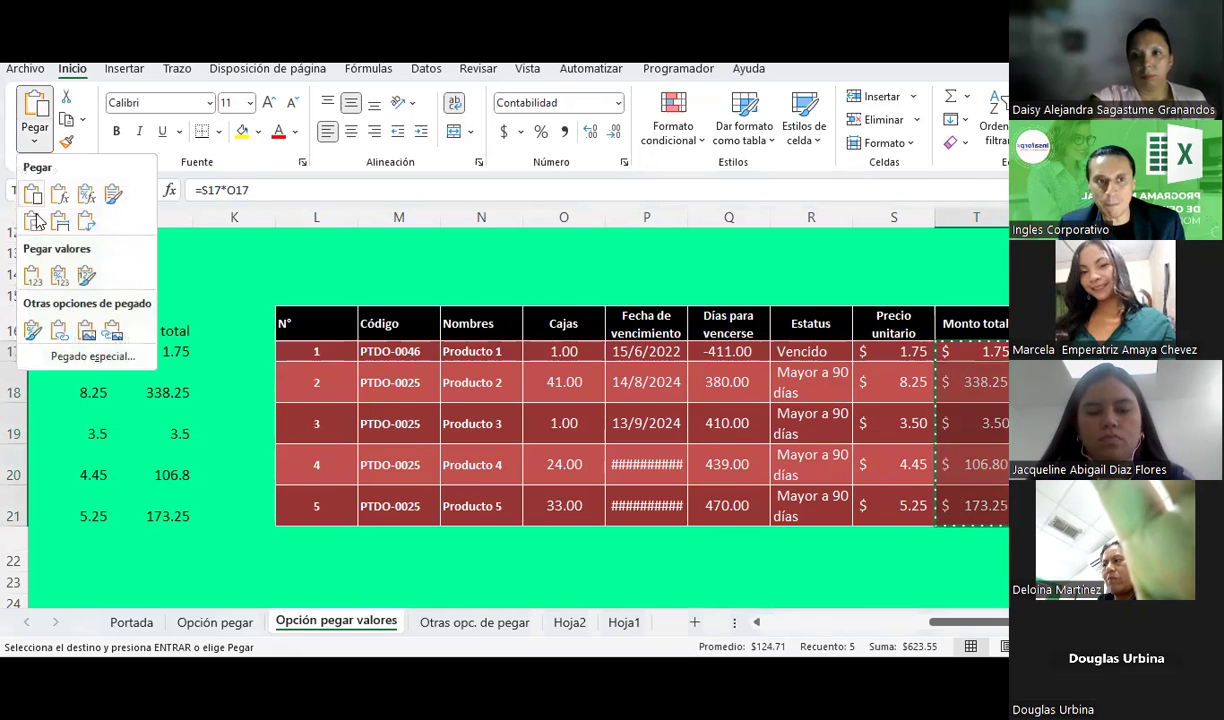
left_click(32, 262)
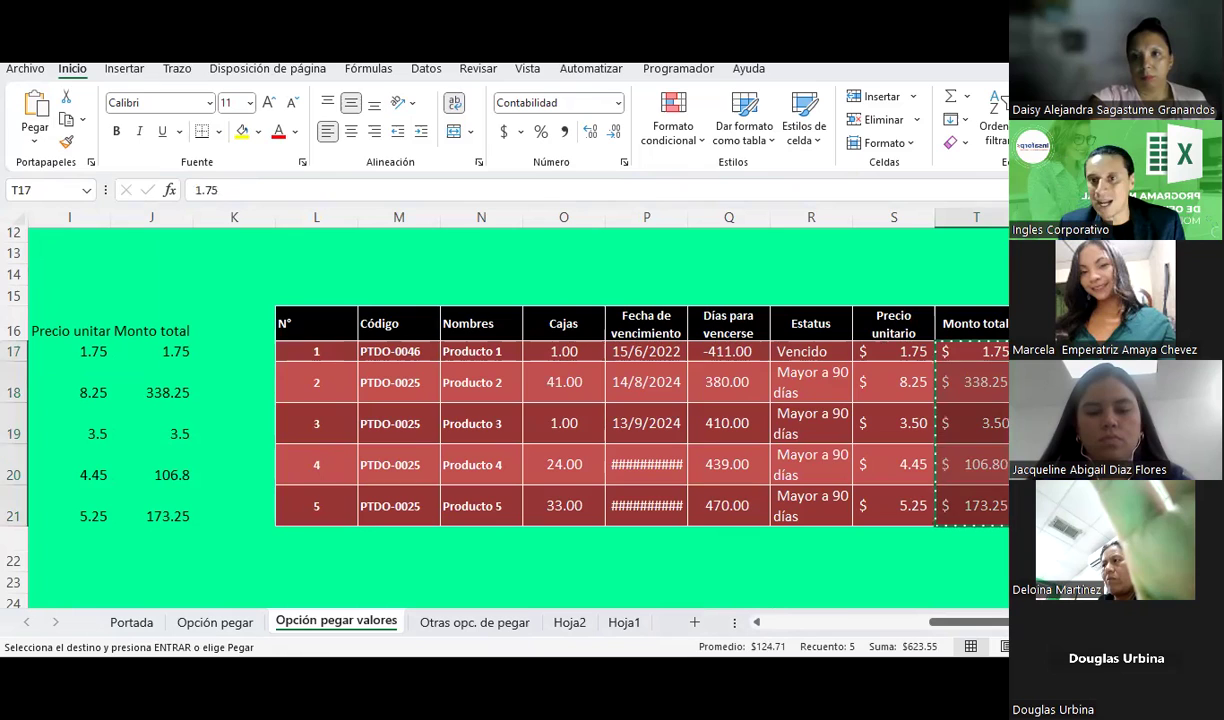
left_click(1030, 384)
Confirm T17:T21 now hold static values 1.75, 338.25, 3.5, 106.8, 173.25.
left_click(994, 347)
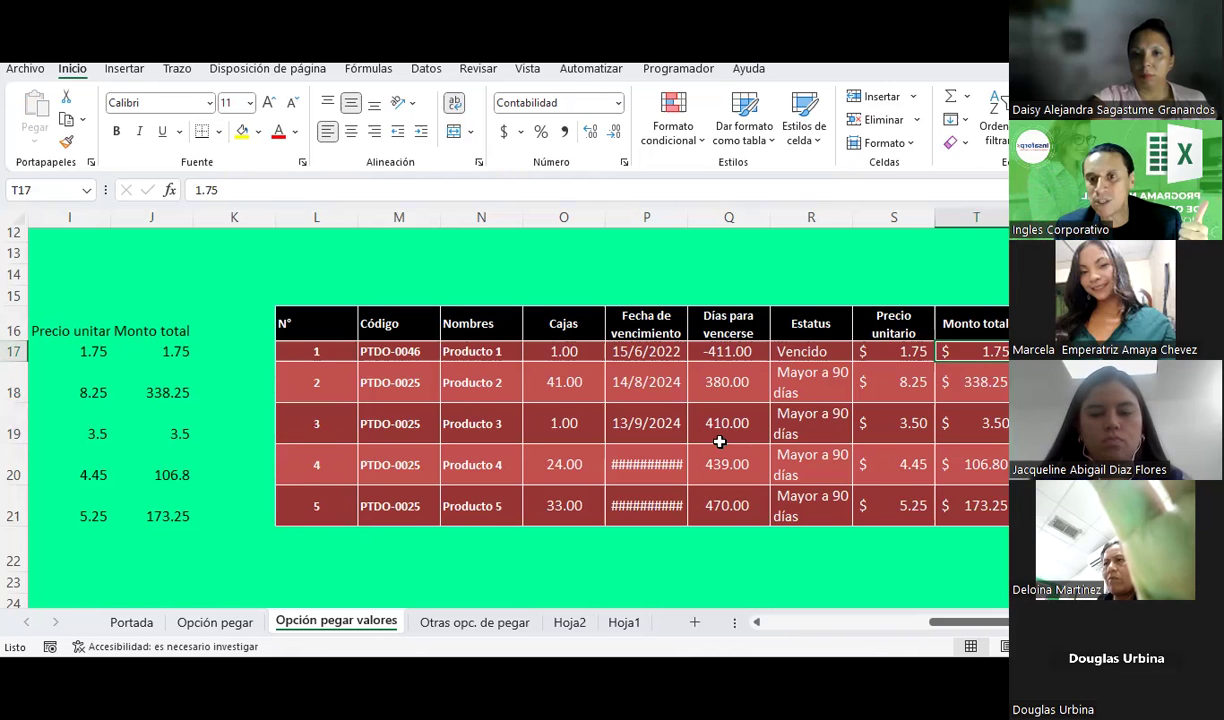
key("Down")
key("Down")
key("Down")
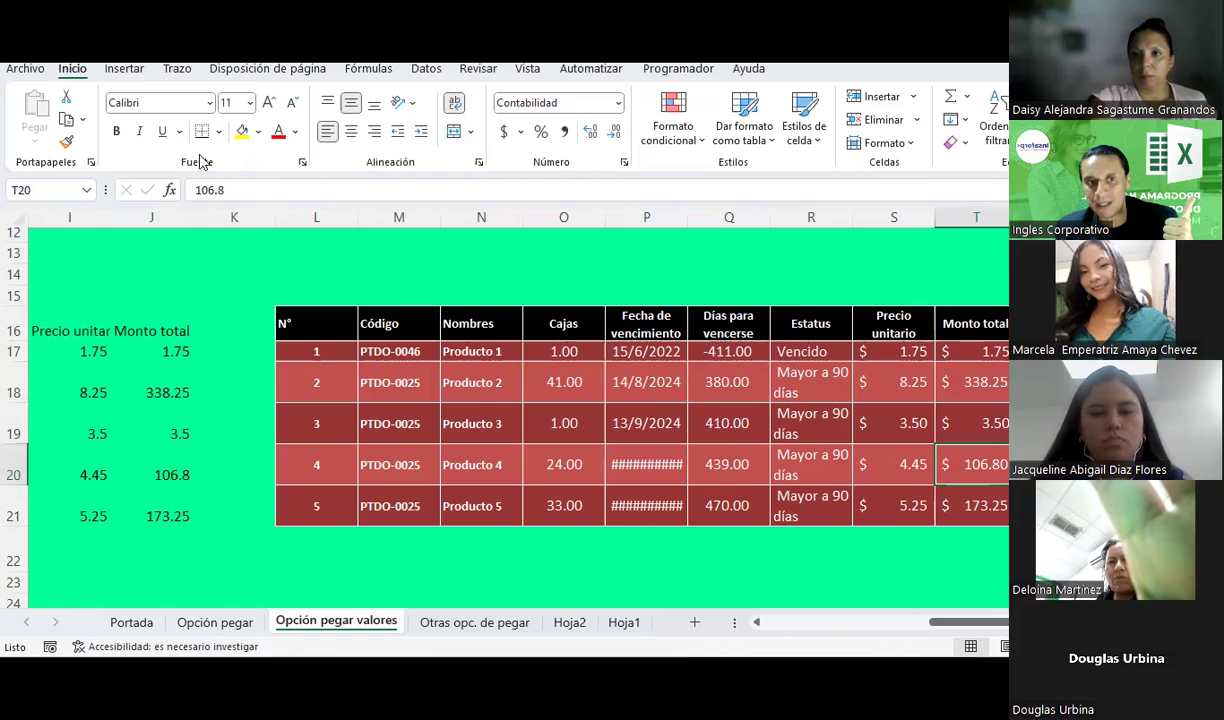
left_click(976, 355)
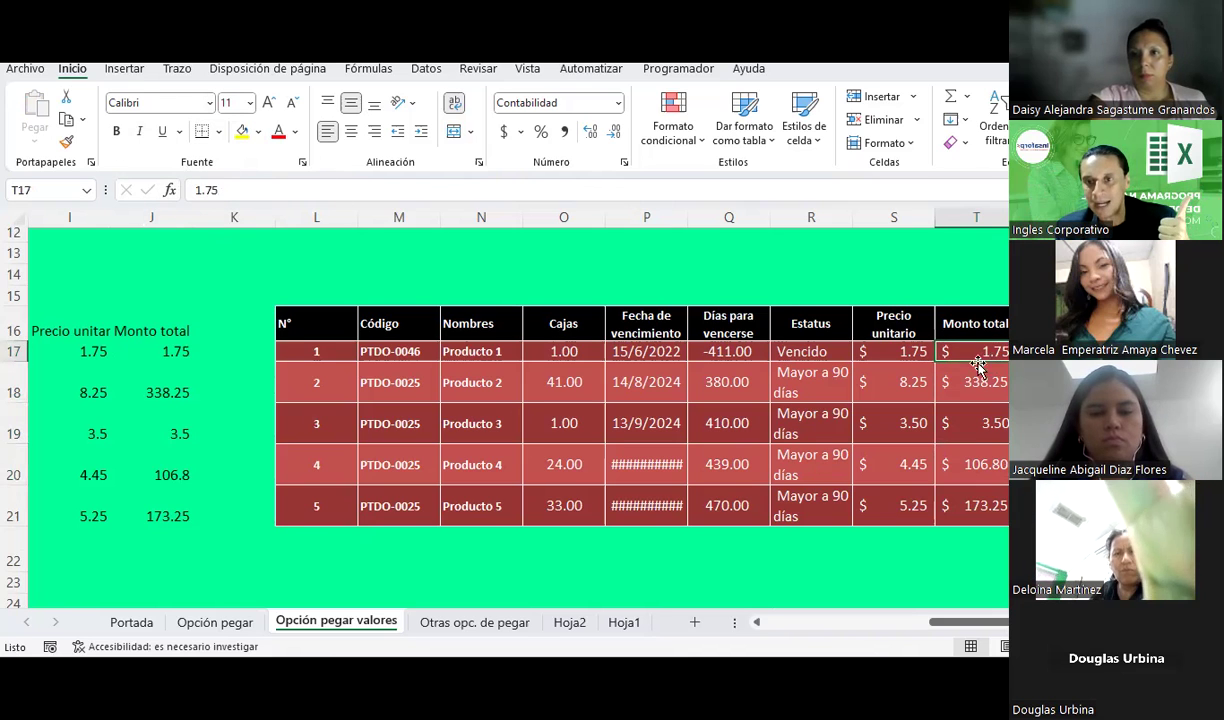
left_click(970, 388)
left_click(970, 434)
left_click(975, 464)
left_click(981, 516)
left_click(965, 464)
left_click(962, 382)
left_click(957, 350)
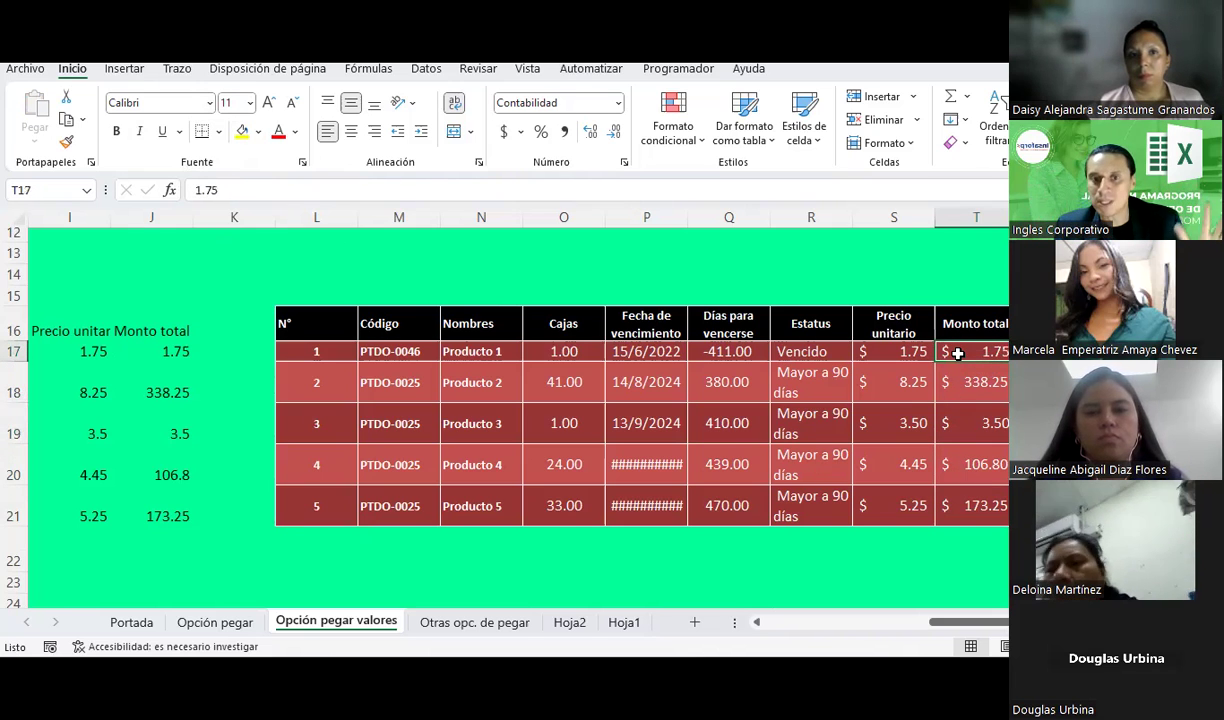
Autofit column P so the Fecha de vencimiento dates show fully, then review column Q's formulas.
double_click(687, 217)
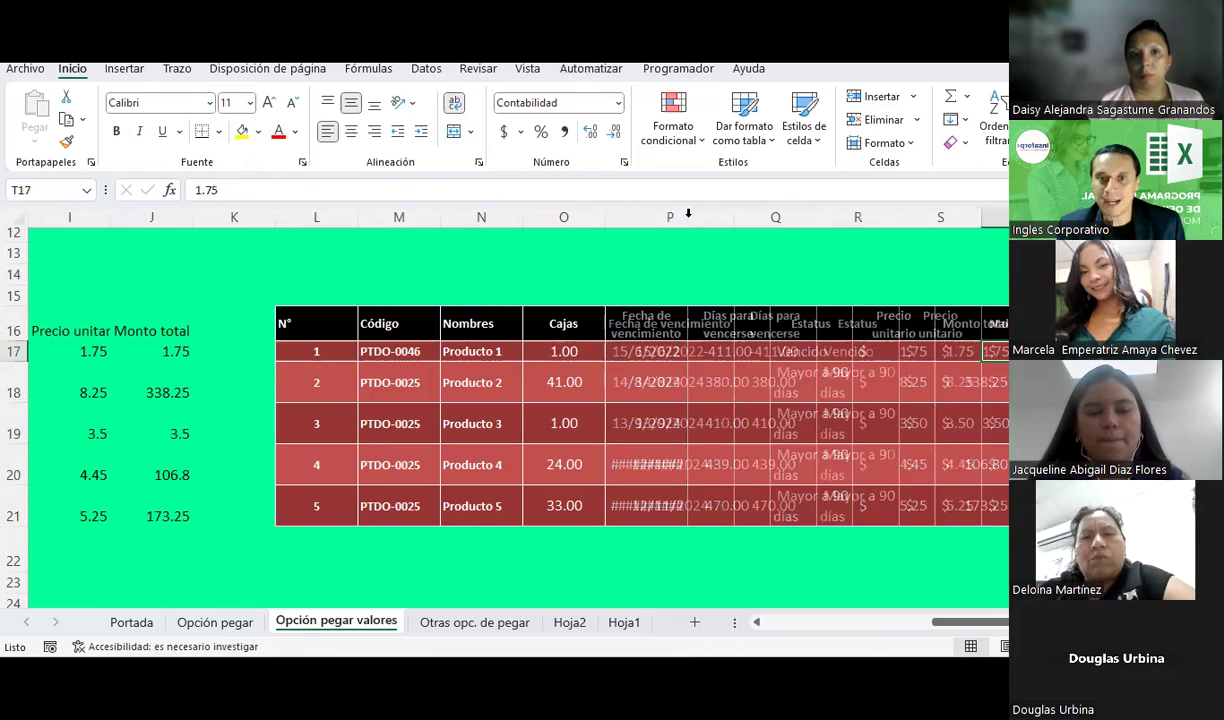
left_click(789, 351)
left_click(777, 392)
left_click(776, 430)
left_click(777, 466)
Copy the Días para vencerse cells Q17:Q21 and paste them back as plain values.
mouse_move(785, 351)
left_mouse_down()
mouse_move(773, 385)
mouse_move(778, 507)
left_mouse_up()
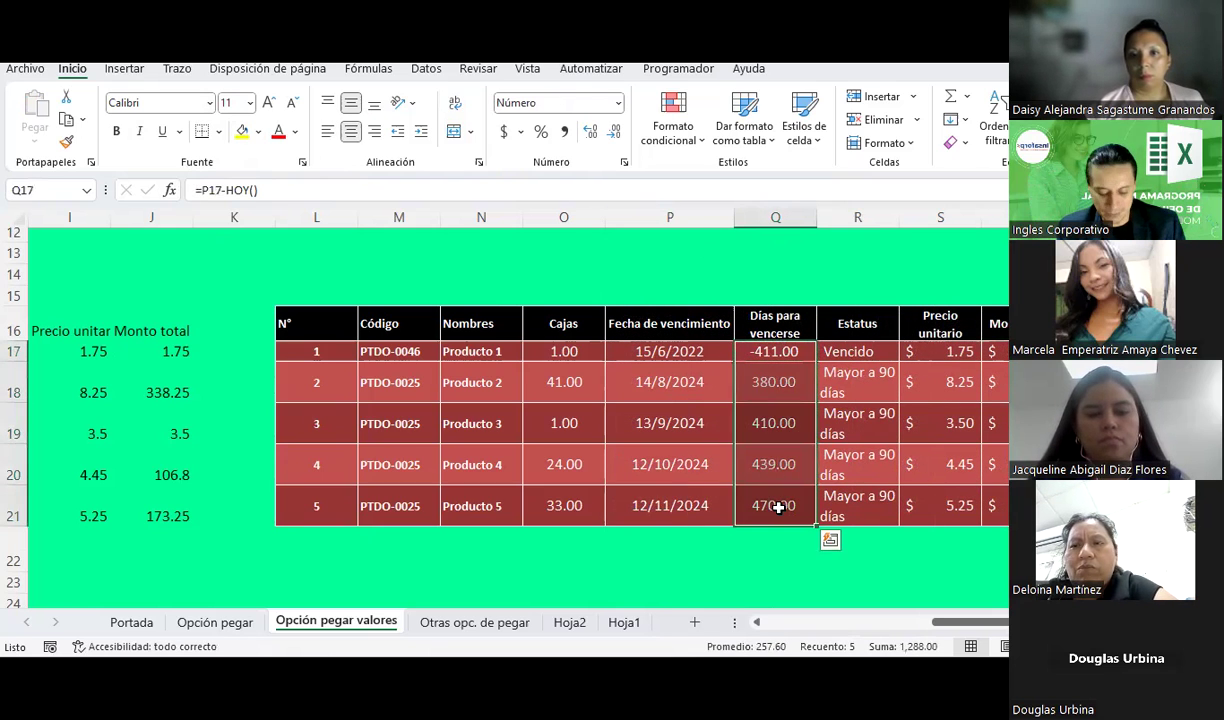
key("ctrl+c")
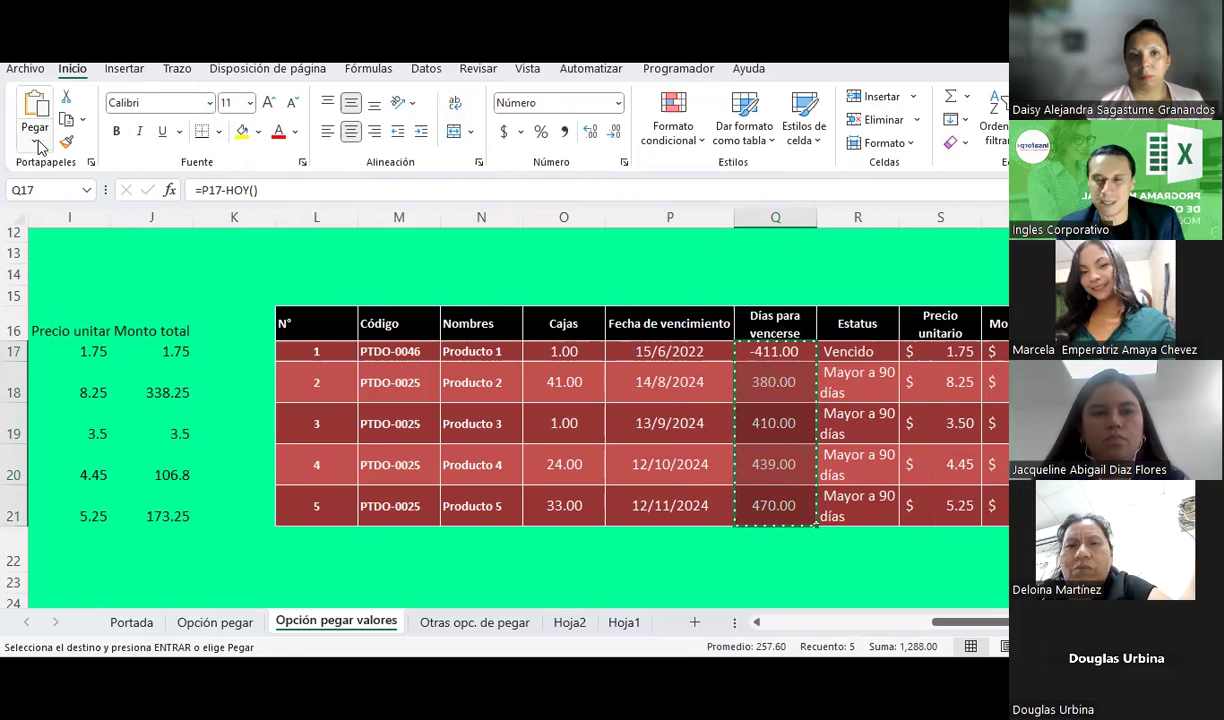
left_click(36, 147)
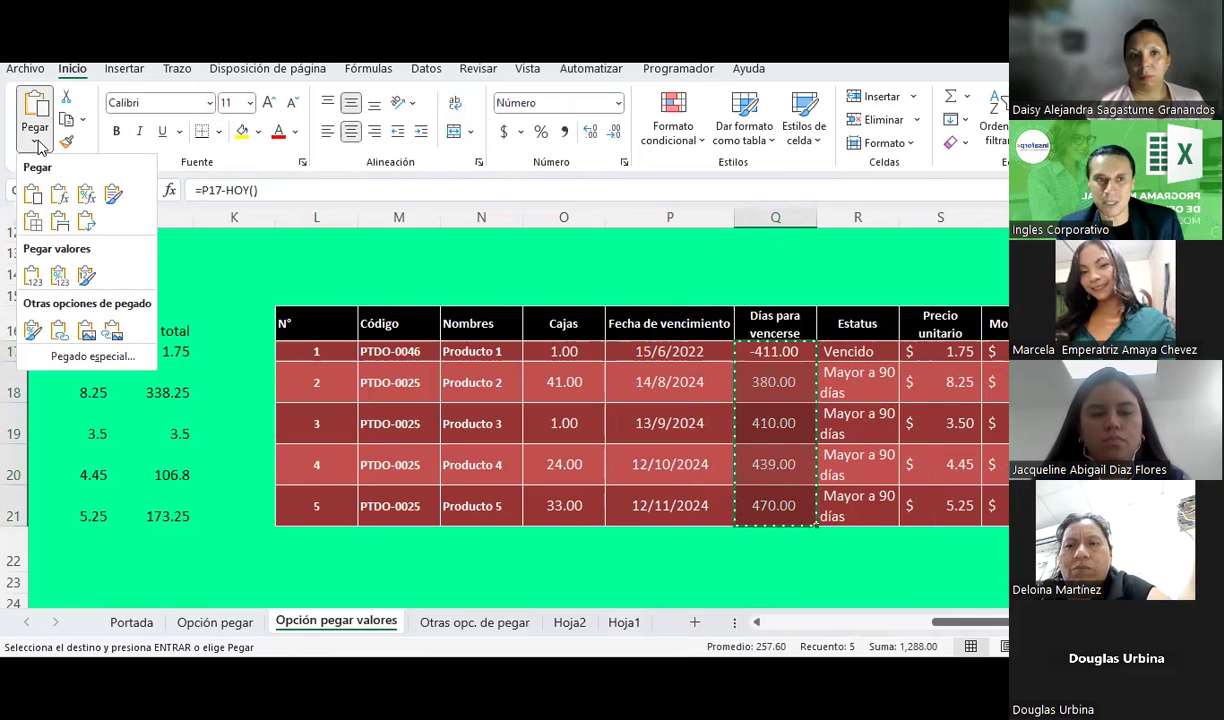
left_click(34, 285)
left_click(775, 367)
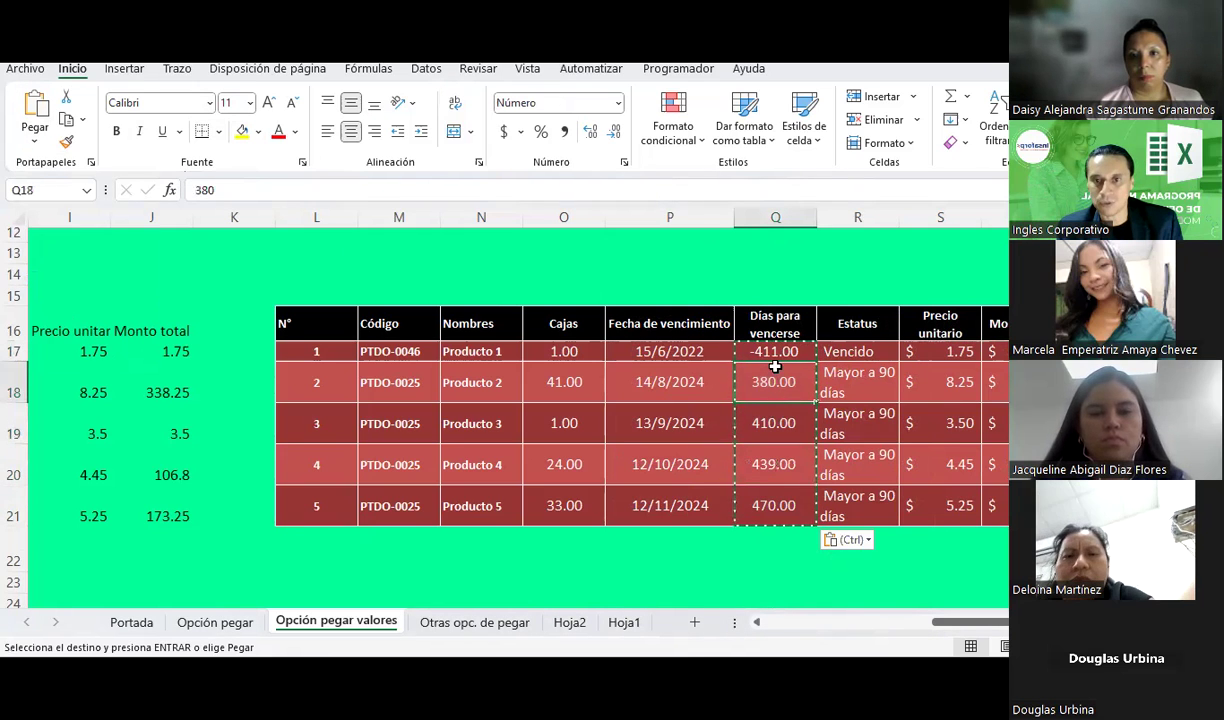
Verify Q17:Q21 hold -411, 380, 410, 439, 470, then end copy mode.
left_click(776, 420)
left_click(776, 464)
left_click(776, 505)
left_click(776, 464)
left_click(778, 420)
left_click(771, 380)
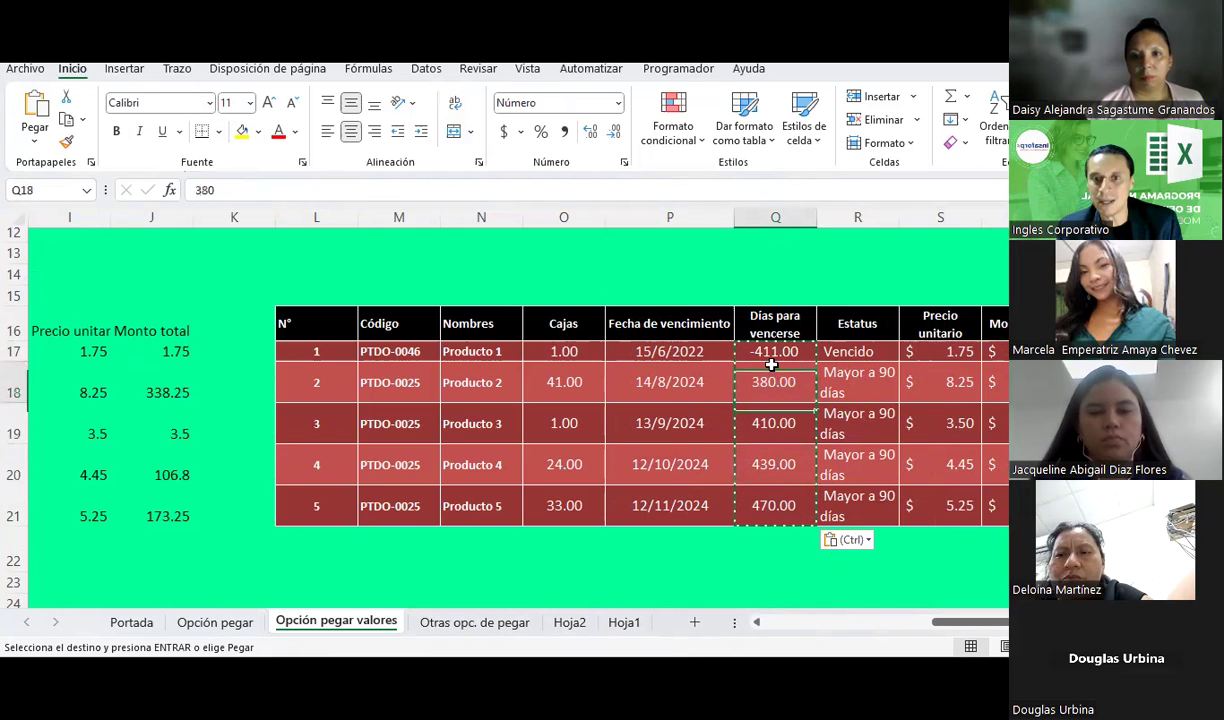
key("Escape")
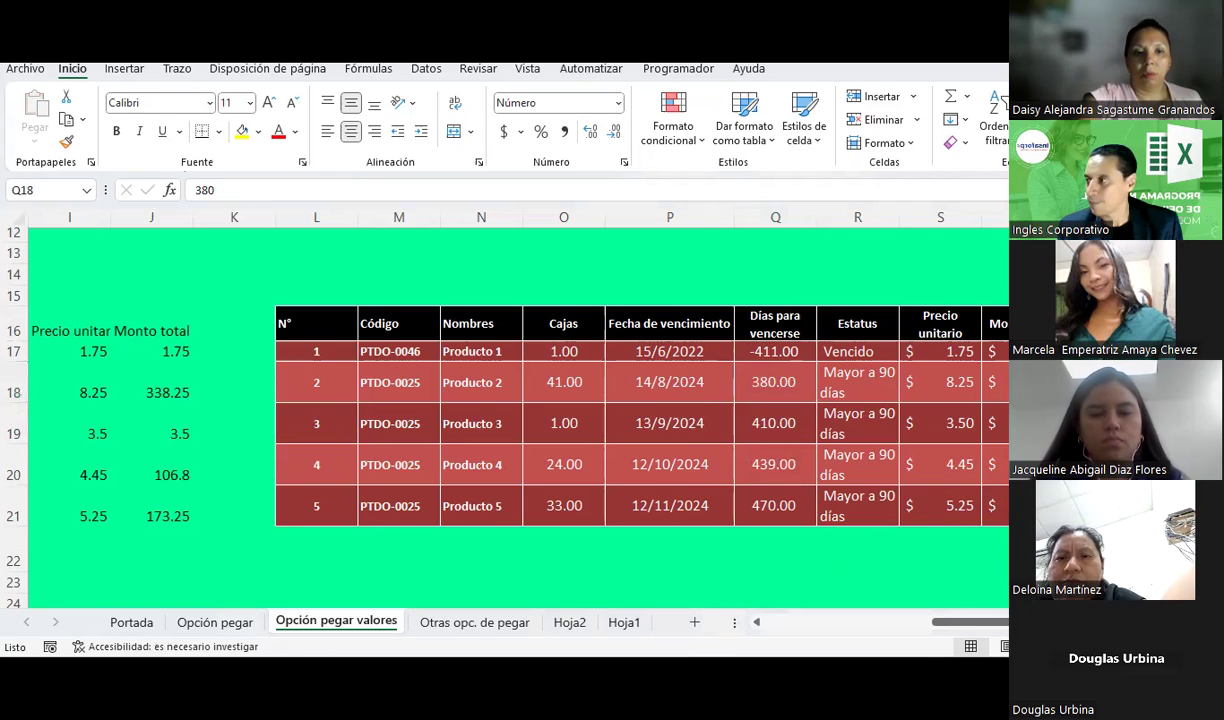
left_click(815, 623)
Copy B6:J11 and paste it at B25 using Pegar valores > Formato de valores y números.
scroll(136, 345, "up", 4)
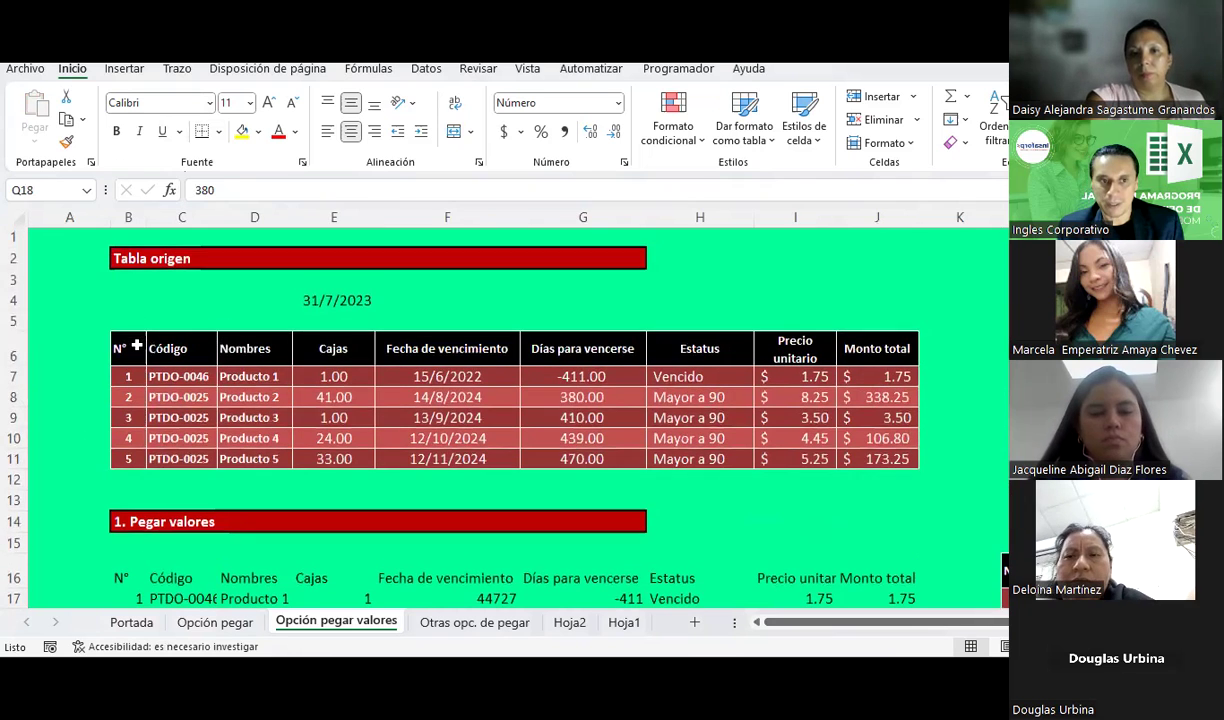
left_click_drag(136, 345, 850, 458)
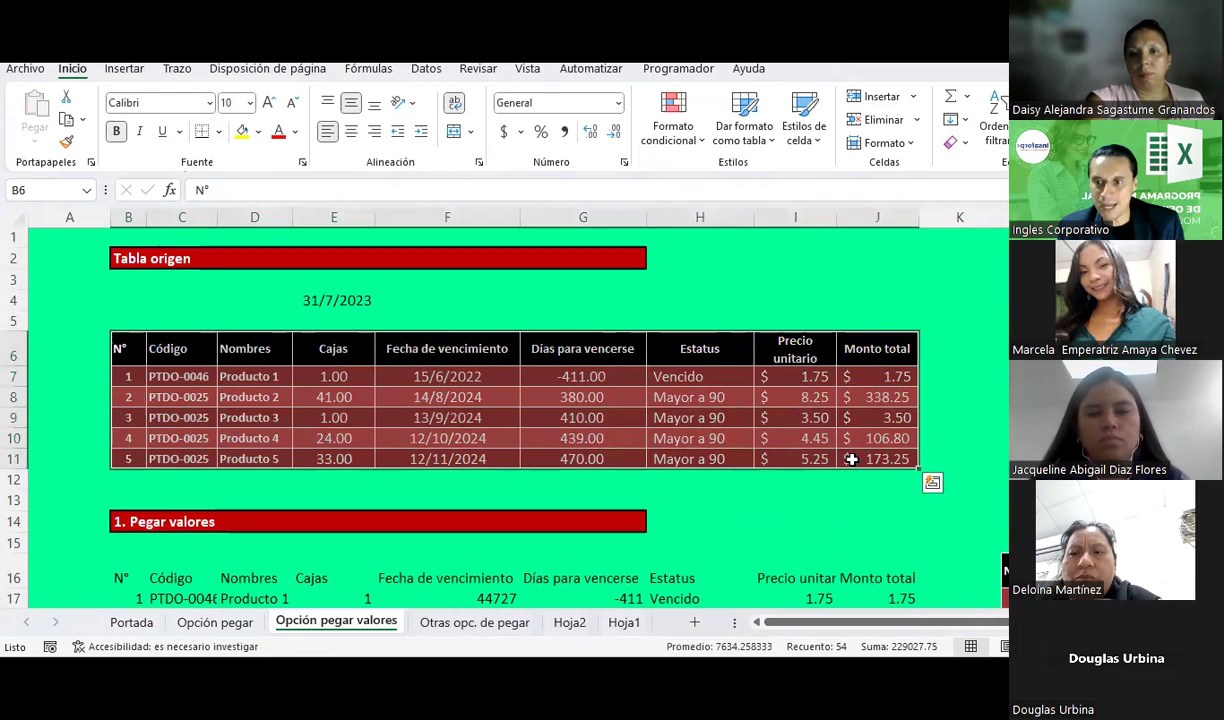
key("ctrl+c")
scroll(577, 415, "down", 5)
scroll(340, 405, "down", 1)
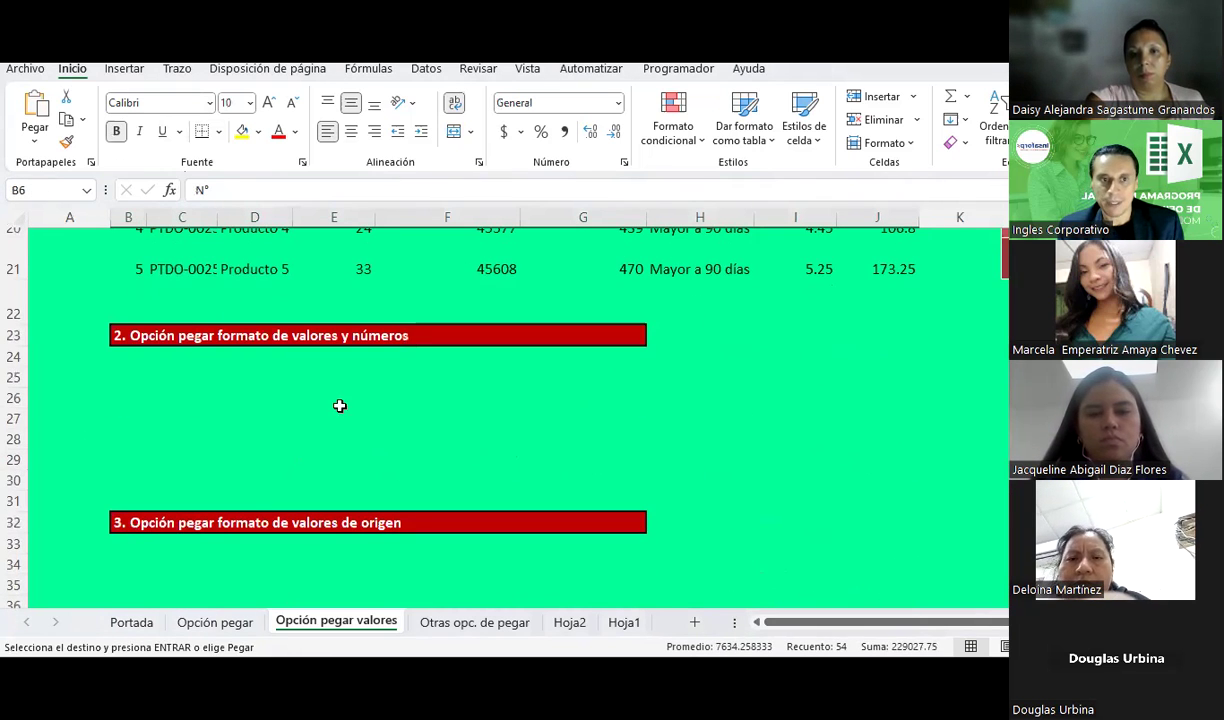
left_click(131, 374)
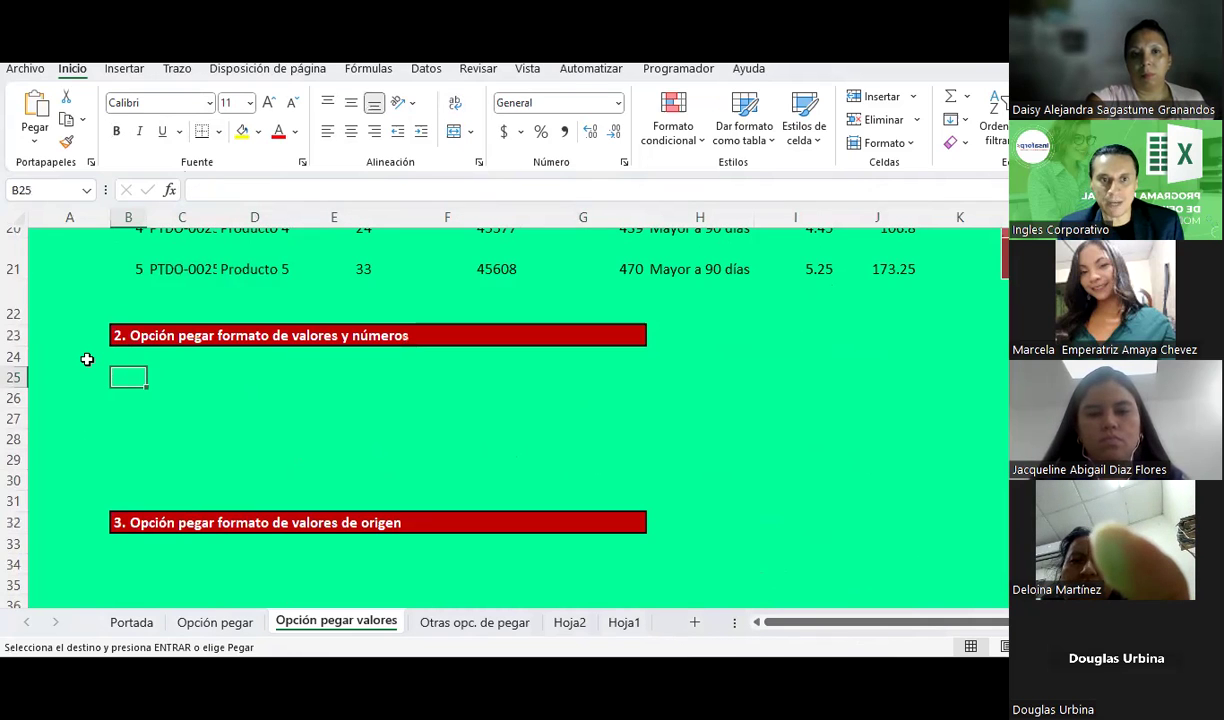
left_click(32, 132)
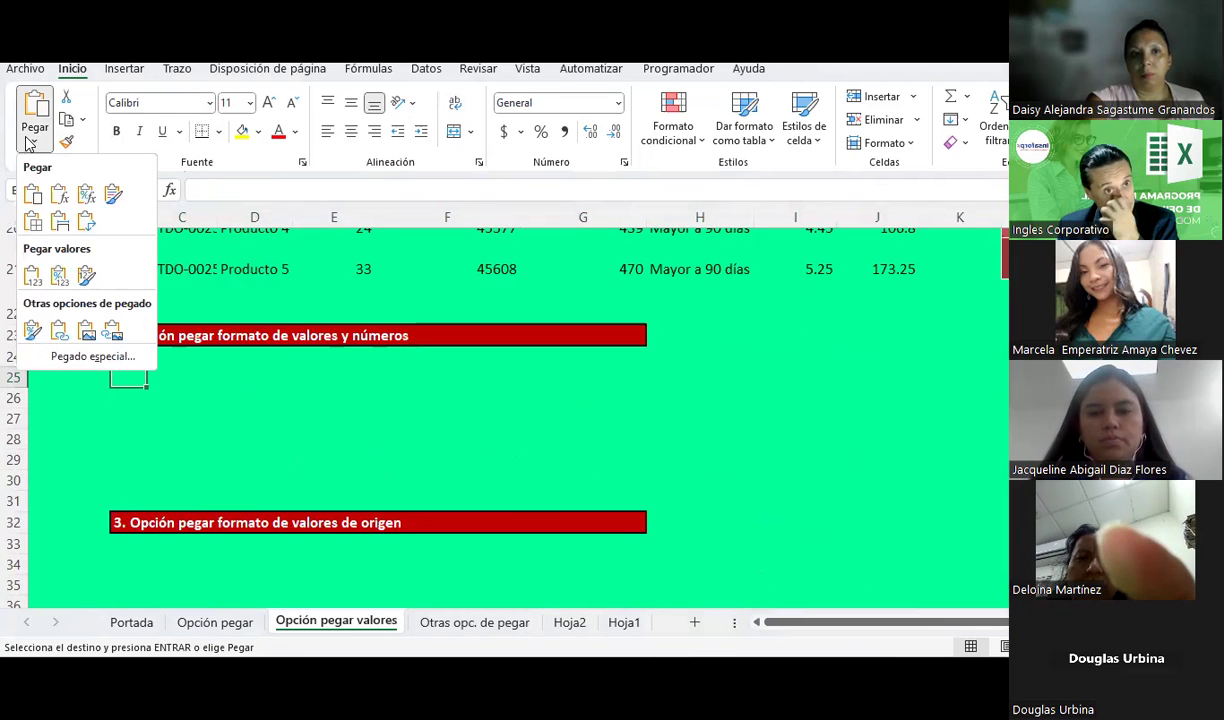
left_click(62, 283)
Compare the pasted Monto total formatting with the original source table.
scroll(640, 350, "up", 2)
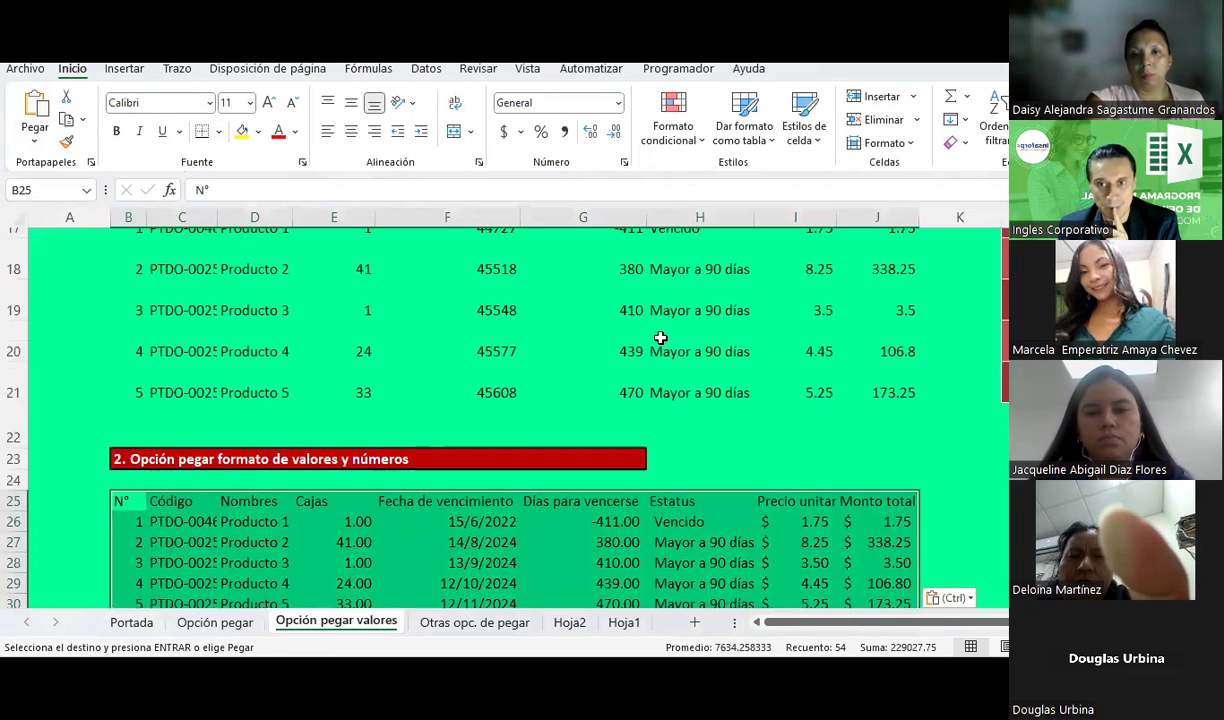
scroll(660, 338, "up", 1)
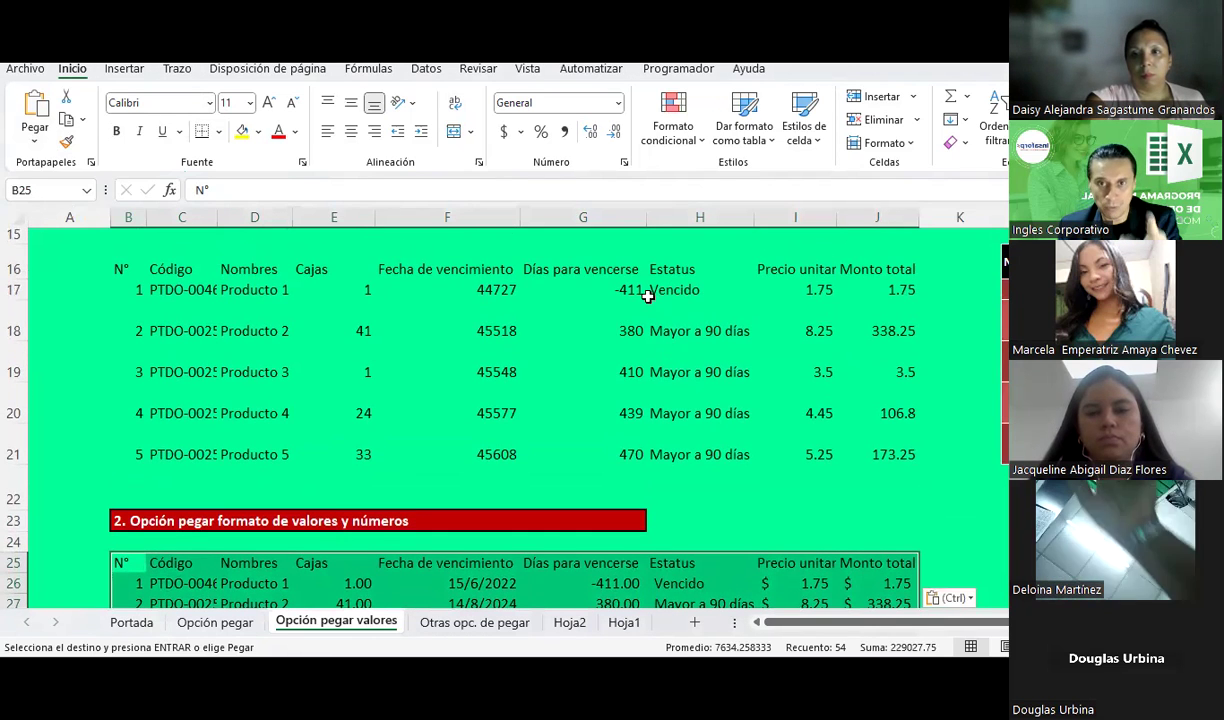
scroll(390, 314, "down", 2)
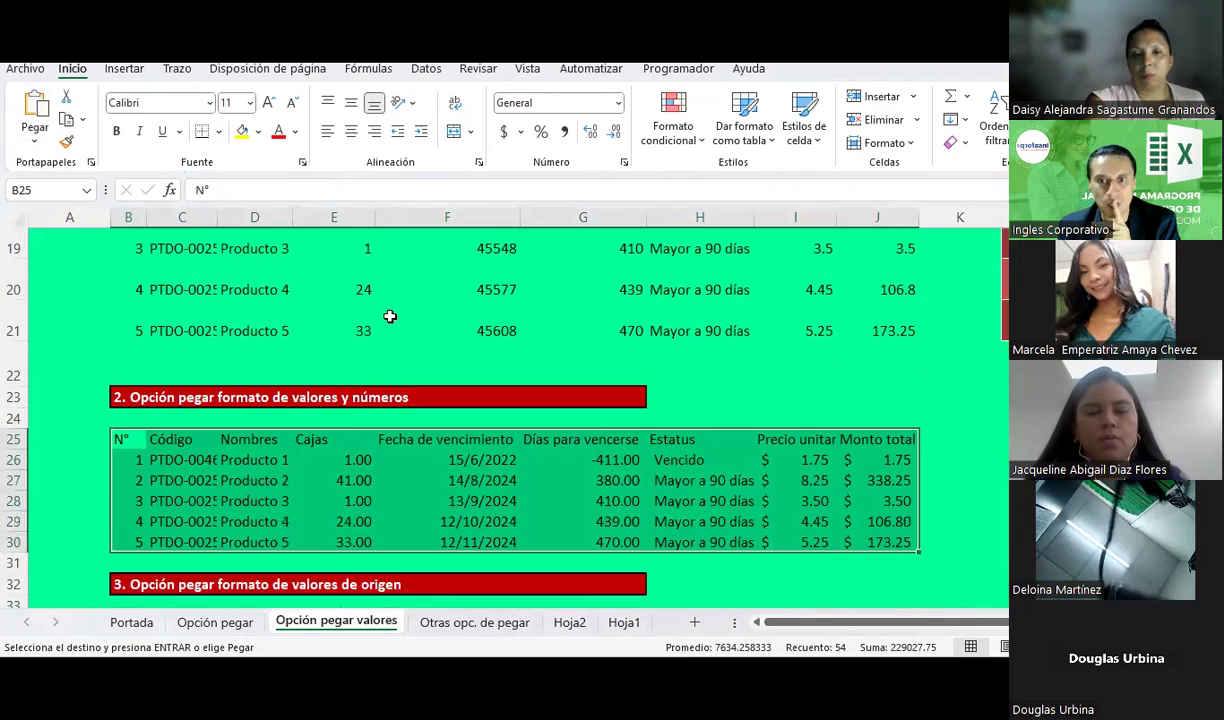
left_click(879, 460)
scroll(360, 350, "up", 3)
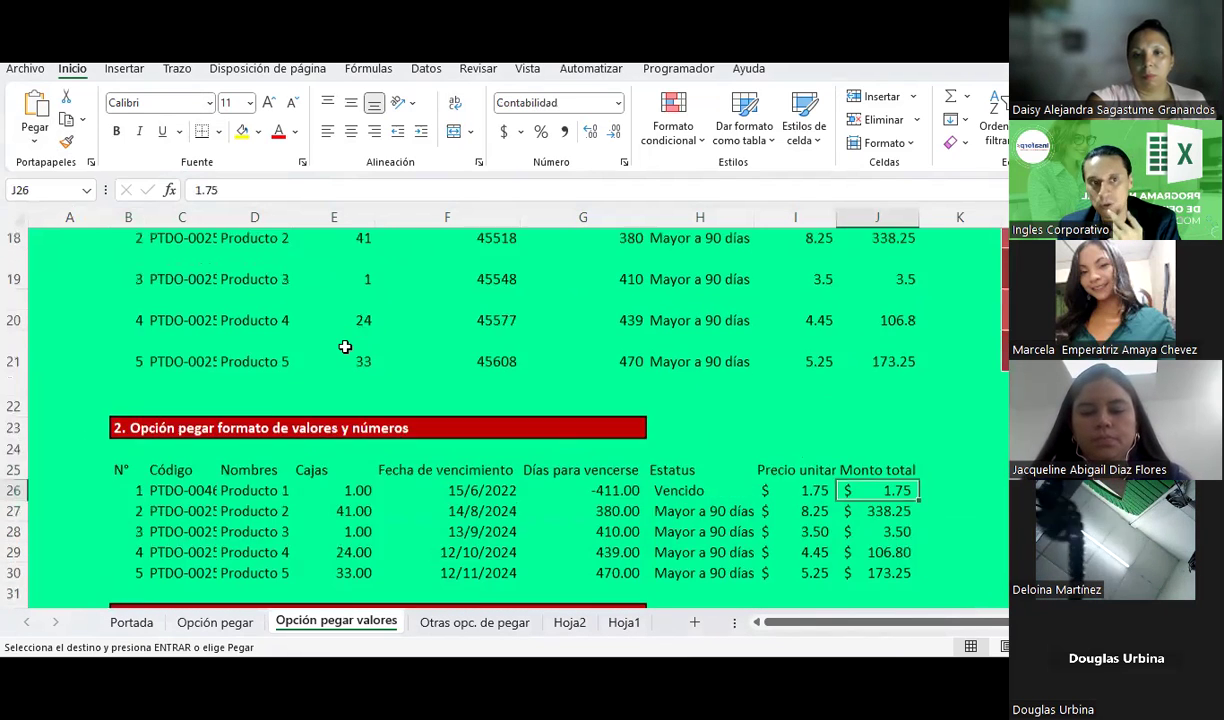
left_click_drag(120, 270, 185, 270)
left_click_drag(553, 325, 904, 456)
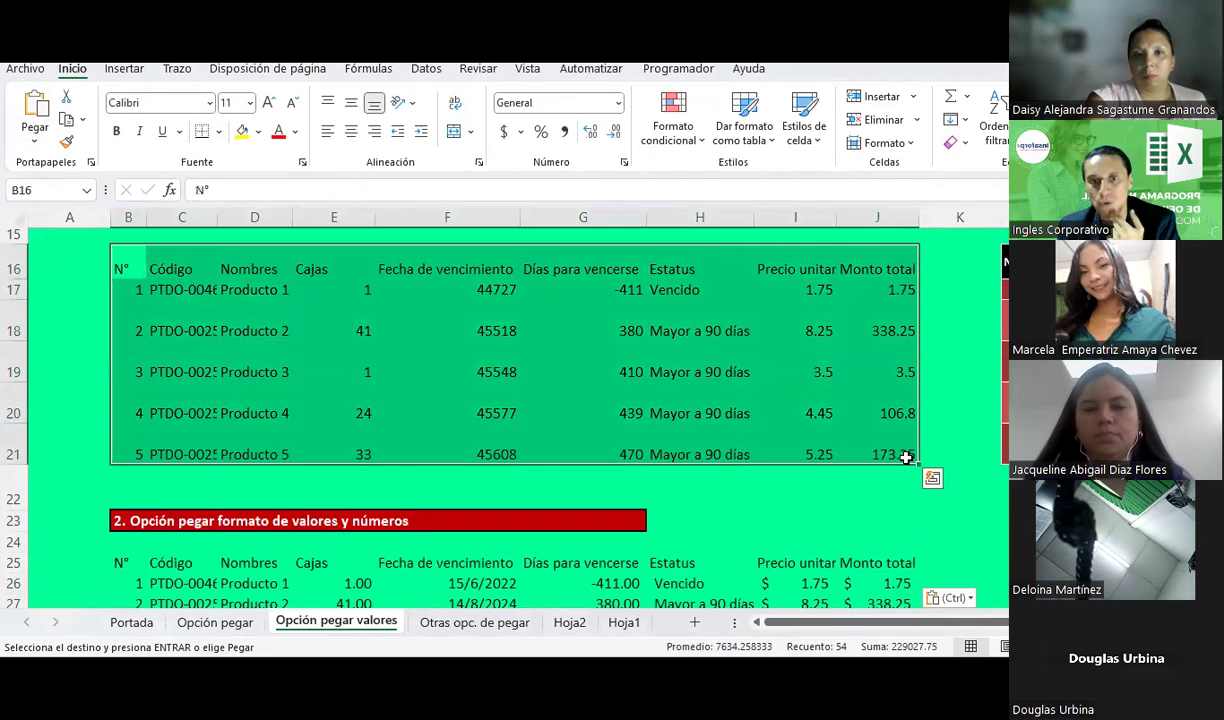
scroll(820, 492, "down", 2)
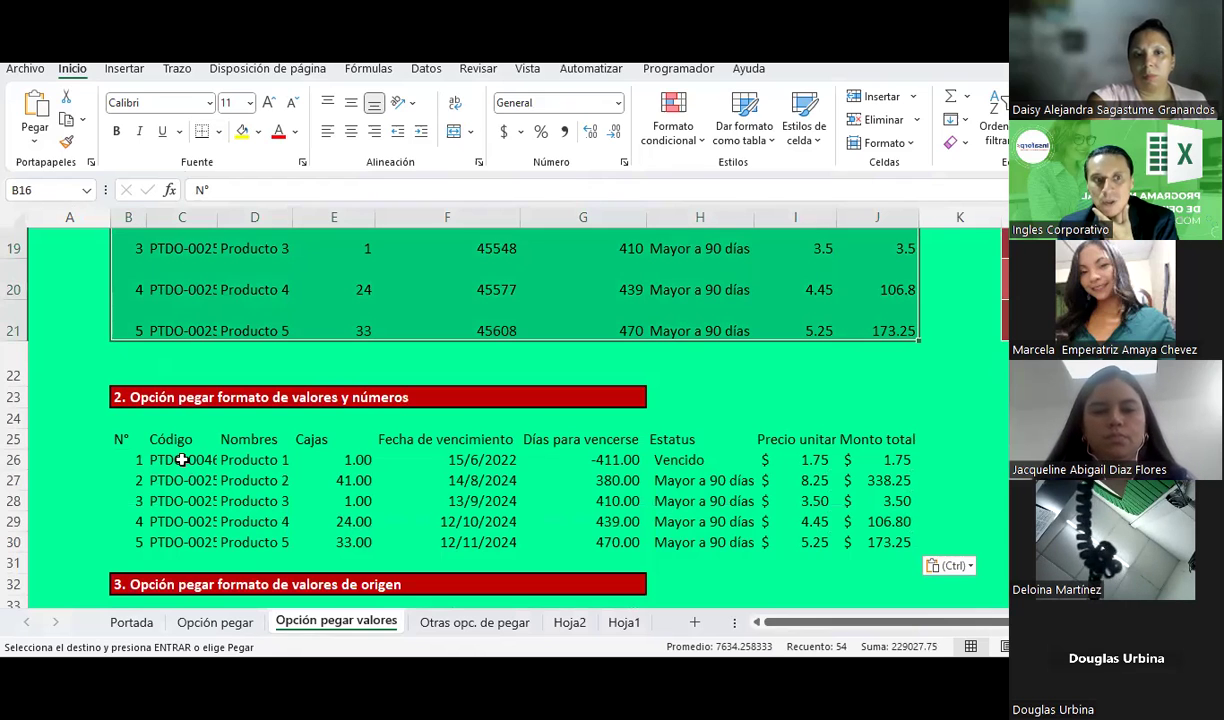
Compare the formatted date in F26 with the plain serial-number date in F17.
left_click(182, 460)
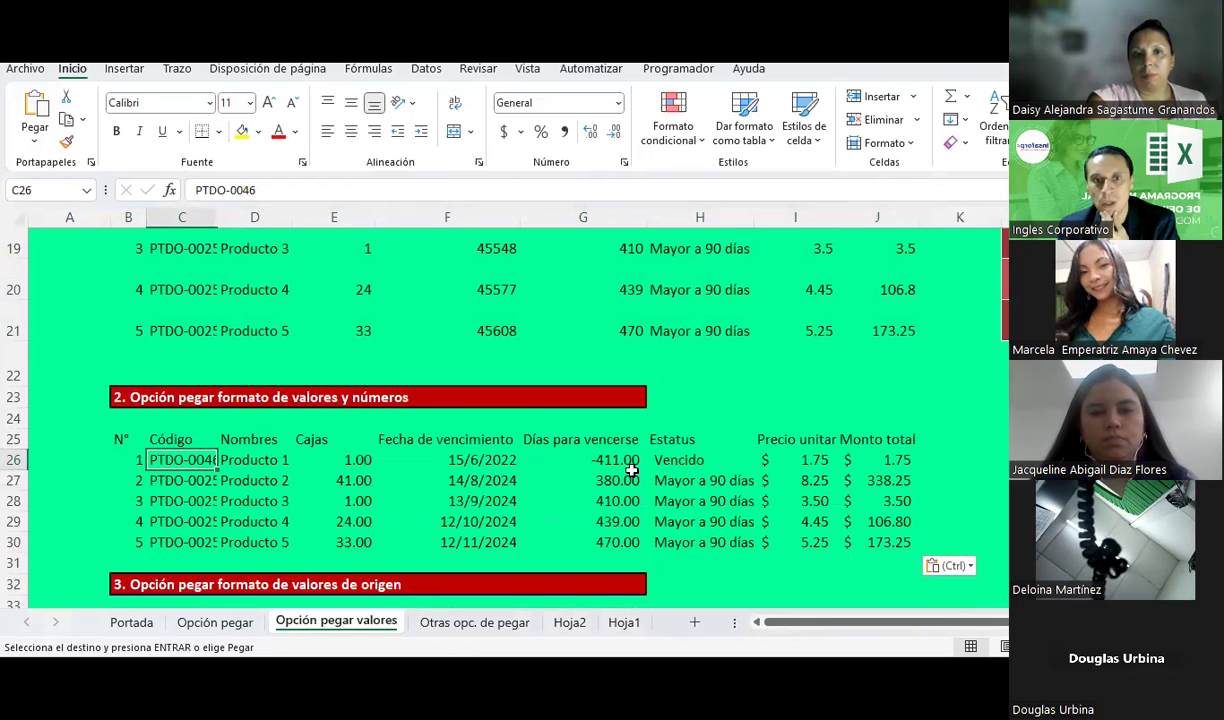
left_click(470, 459)
scroll(480, 430, "up", 2)
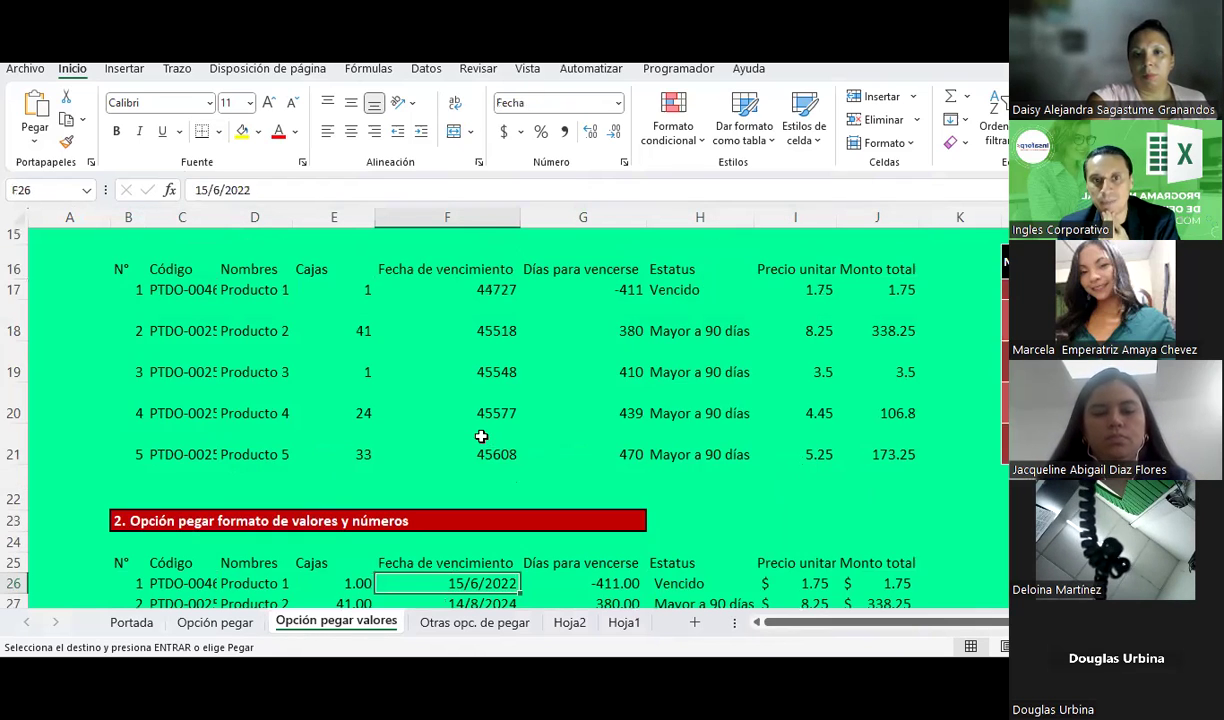
left_click(503, 292)
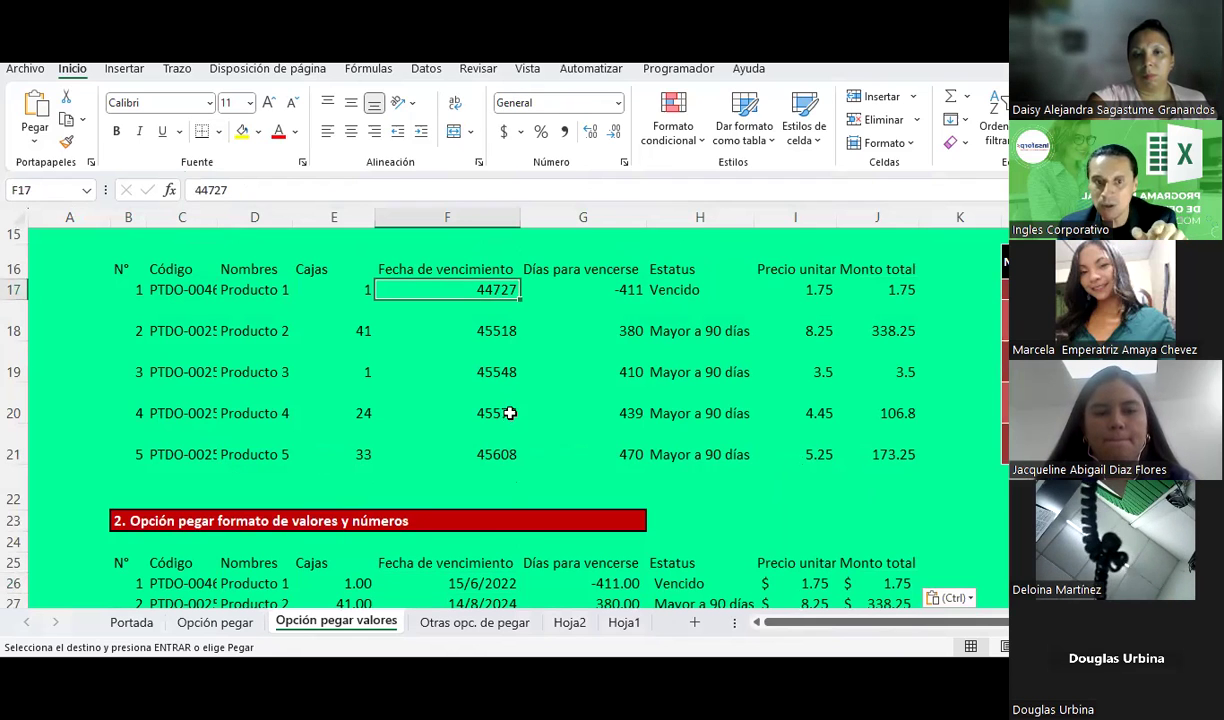
scroll(510, 413, "down", 1)
left_click(469, 462)
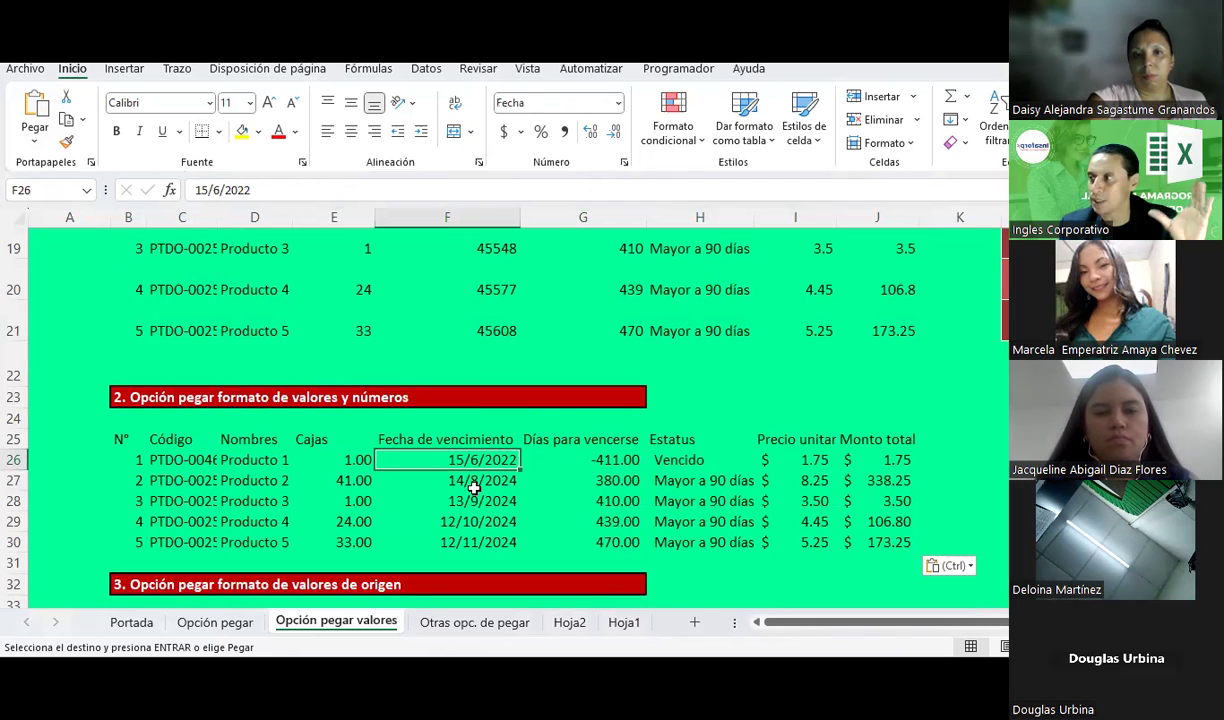
scroll(474, 488, "up", 1)
left_click(490, 289)
scroll(470, 540, "down", 1)
left_click(470, 520)
Check that the pasted unit price and Monto total cells keep their dollar formats.
scroll(470, 520, "down", 1)
left_click(818, 459)
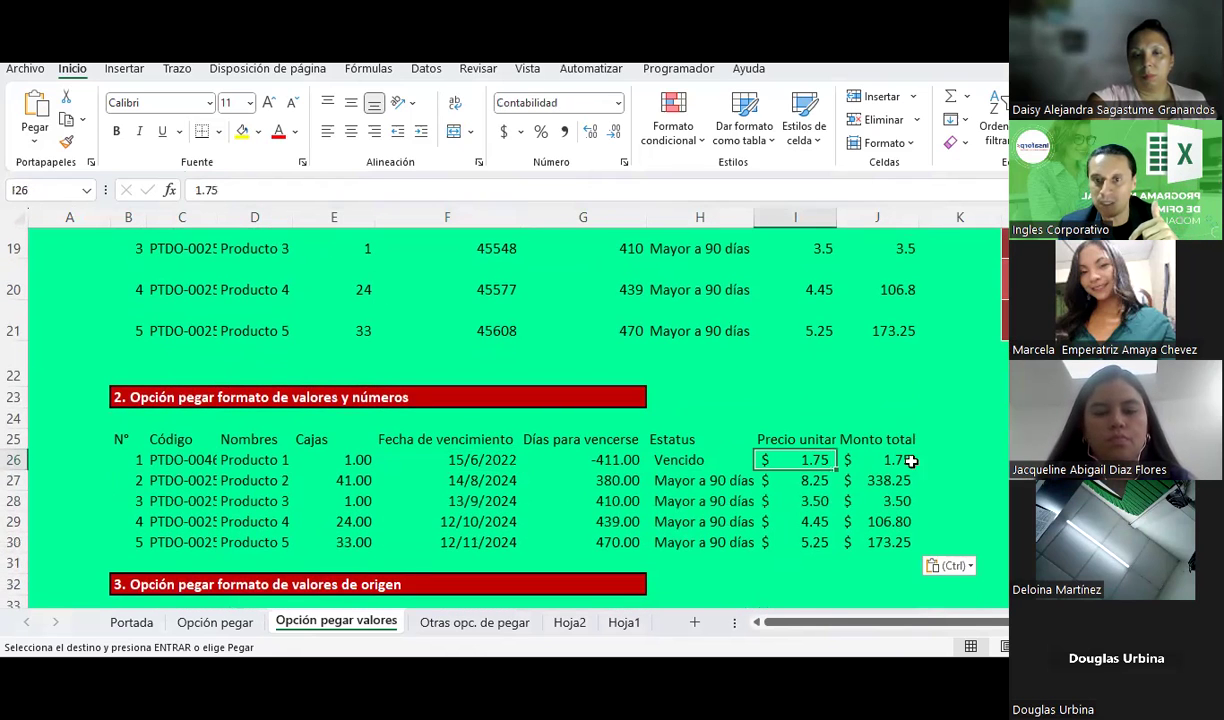
left_click(880, 460)
left_click(880, 481)
left_click(878, 542)
Paste the source table at L25 with Formato de valores y de origen, then cancel copy mode.
left_click(870, 501)
left_click(870, 458)
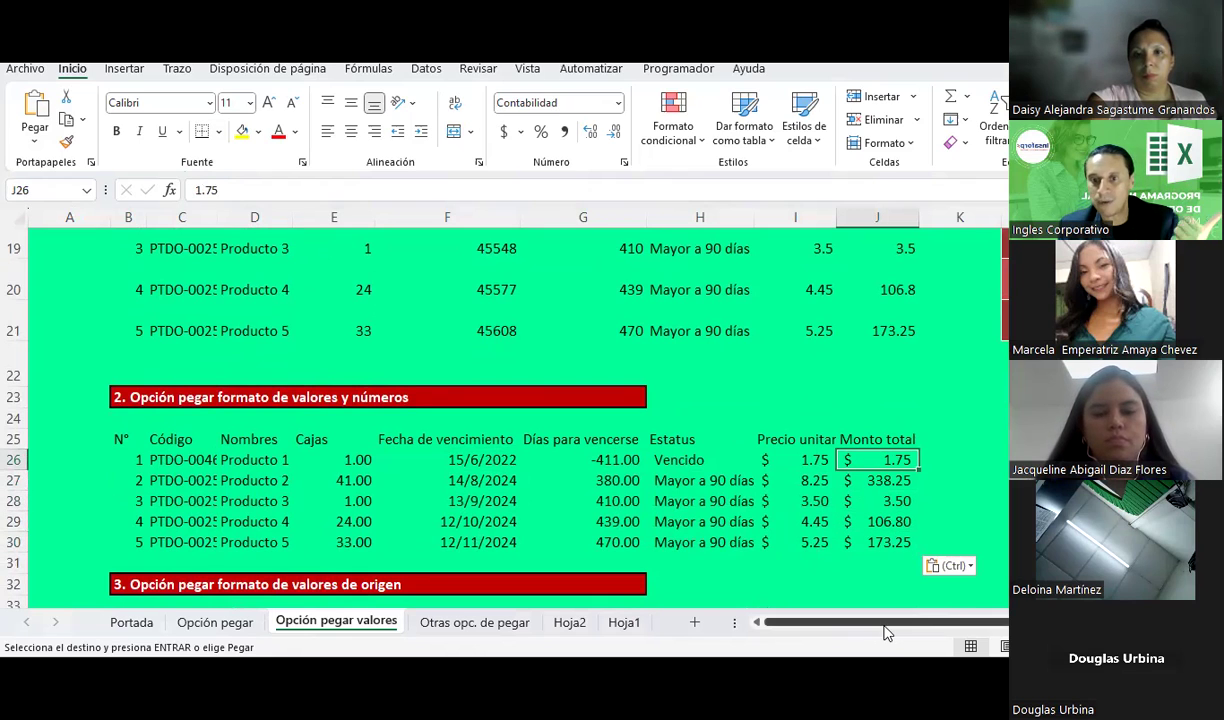
left_click_drag(885, 622, 975, 622)
left_click(650, 433)
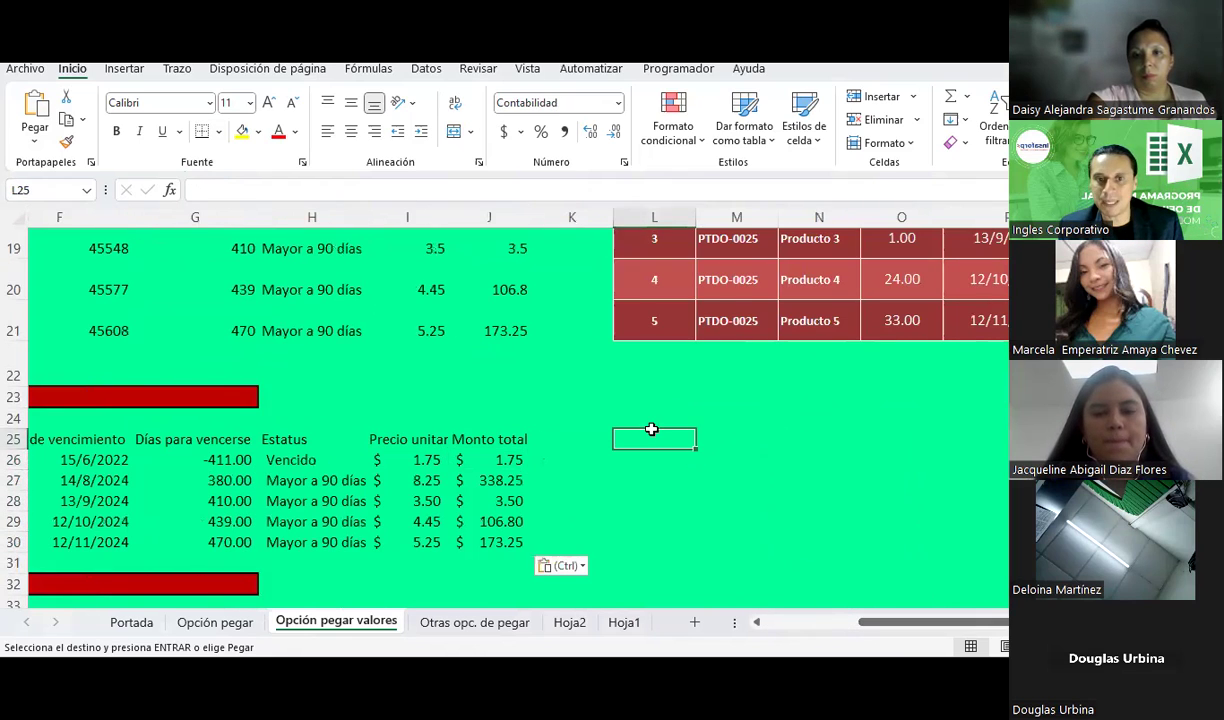
left_click(35, 140)
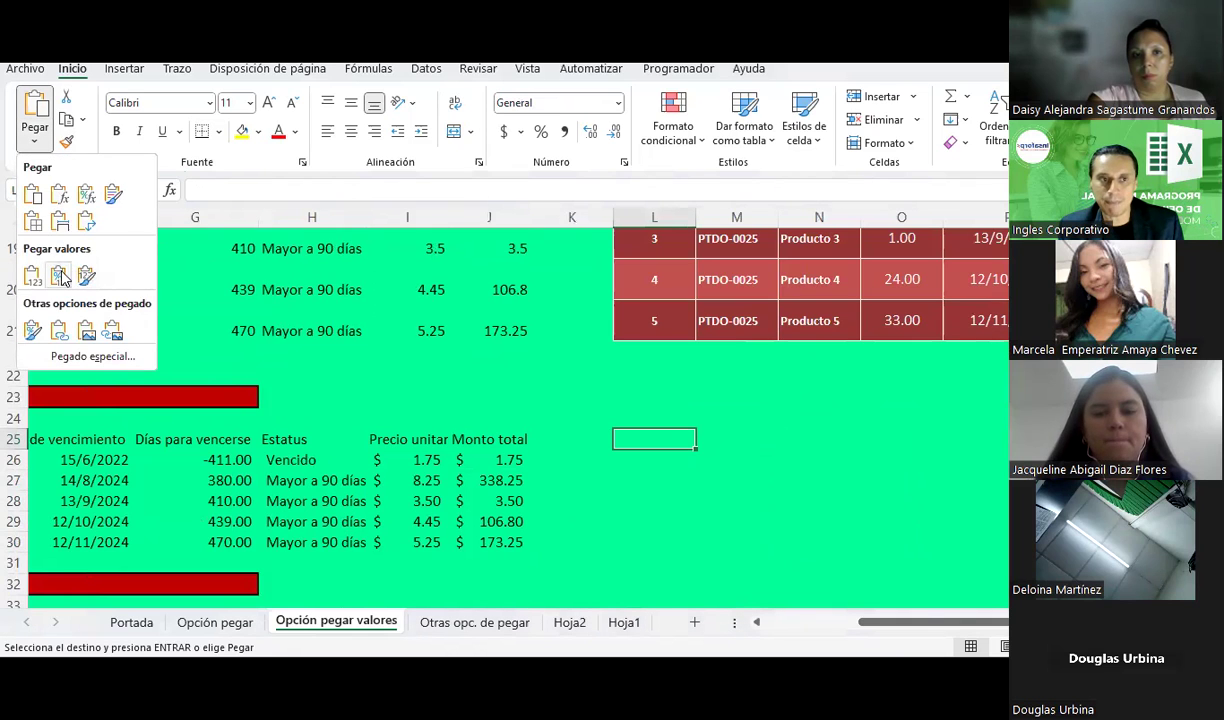
left_click(32, 195)
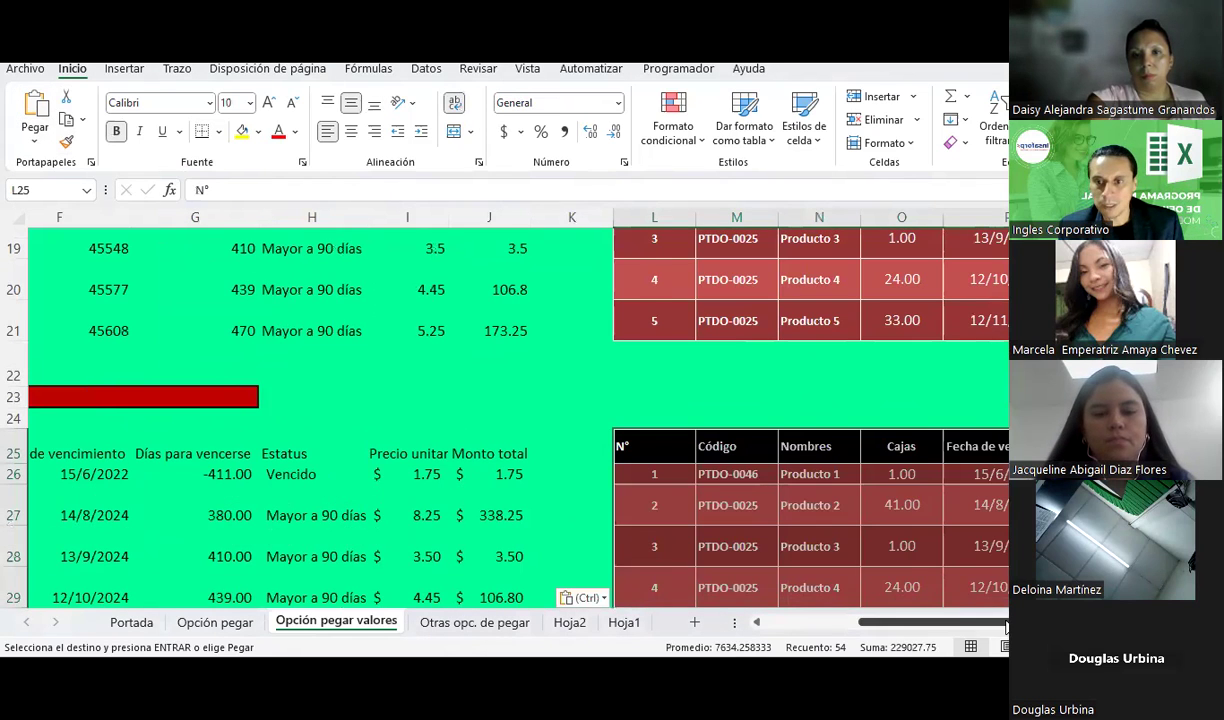
left_click_drag(900, 622, 950, 622)
key("Escape")
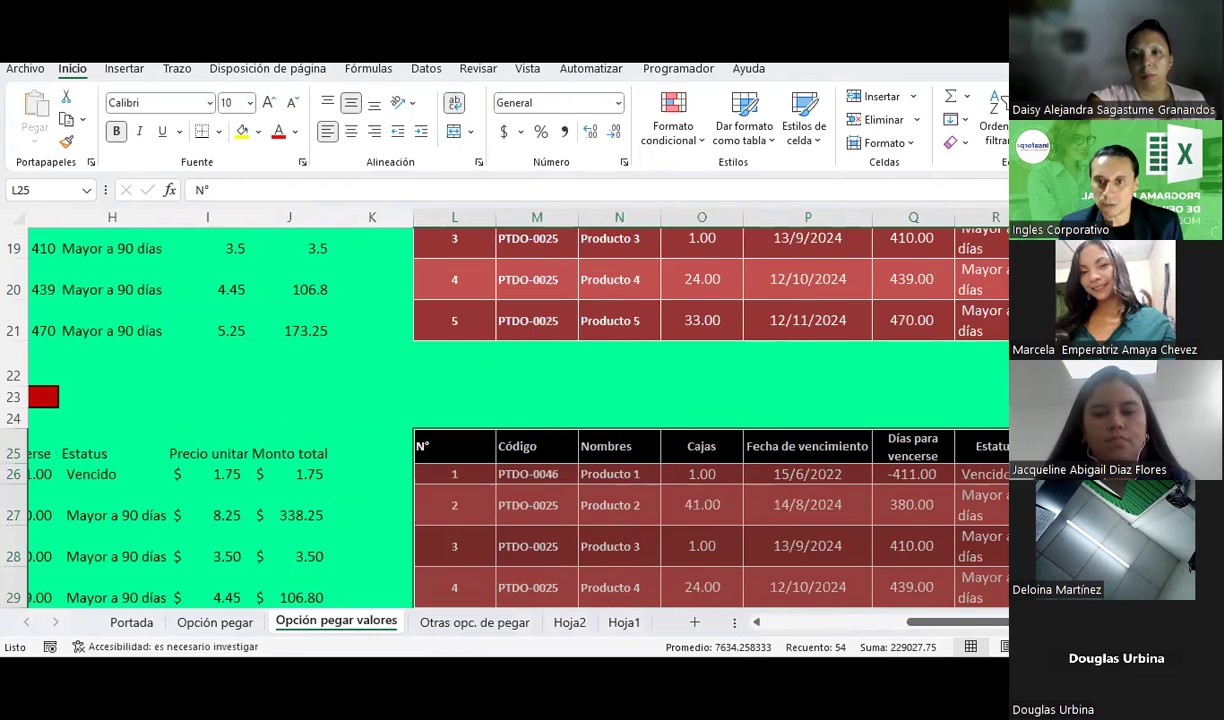
Select the first two Monto total formulas (=S26*O26) to see their sum.
scroll(600, 420, "down", 1)
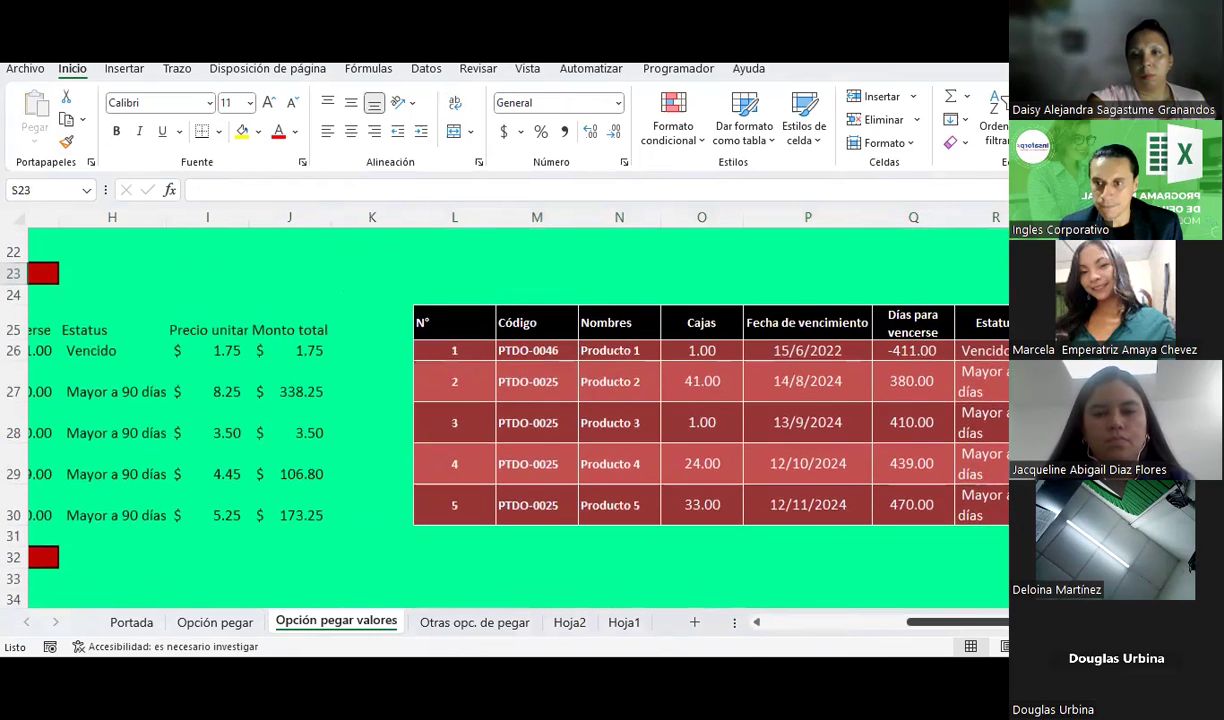
left_click(1000, 273)
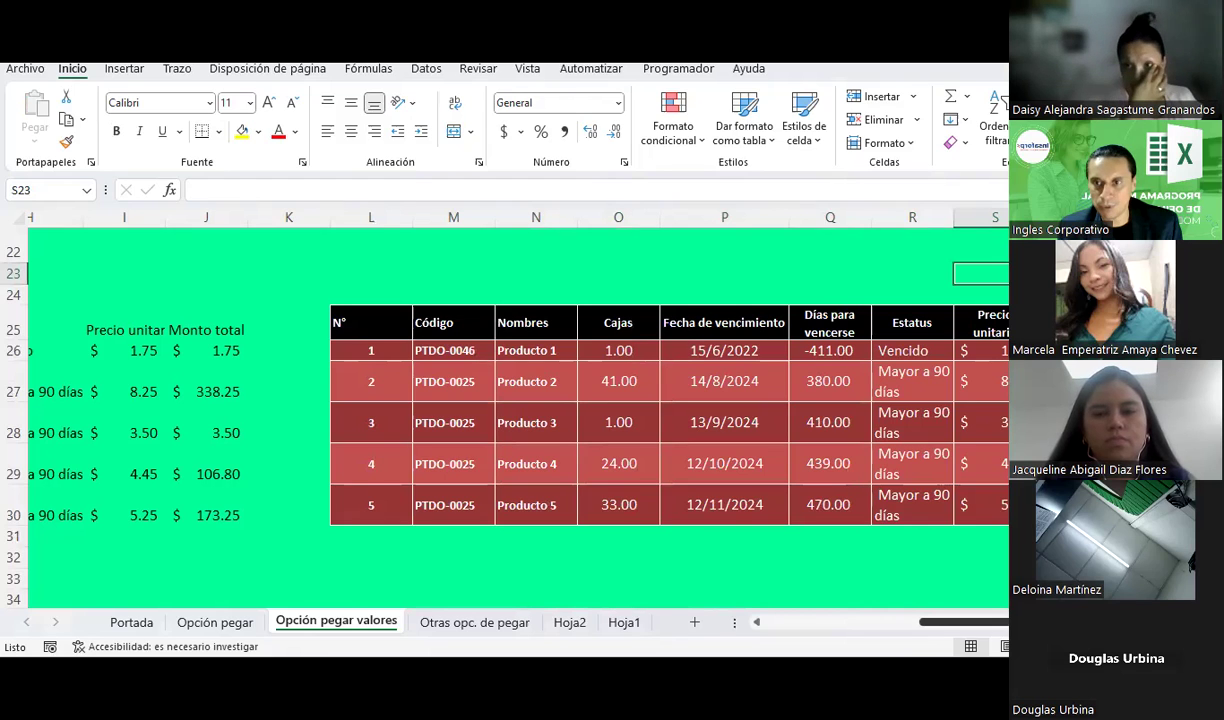
key("Down")
key("Down")
key("Down")
key("Right")
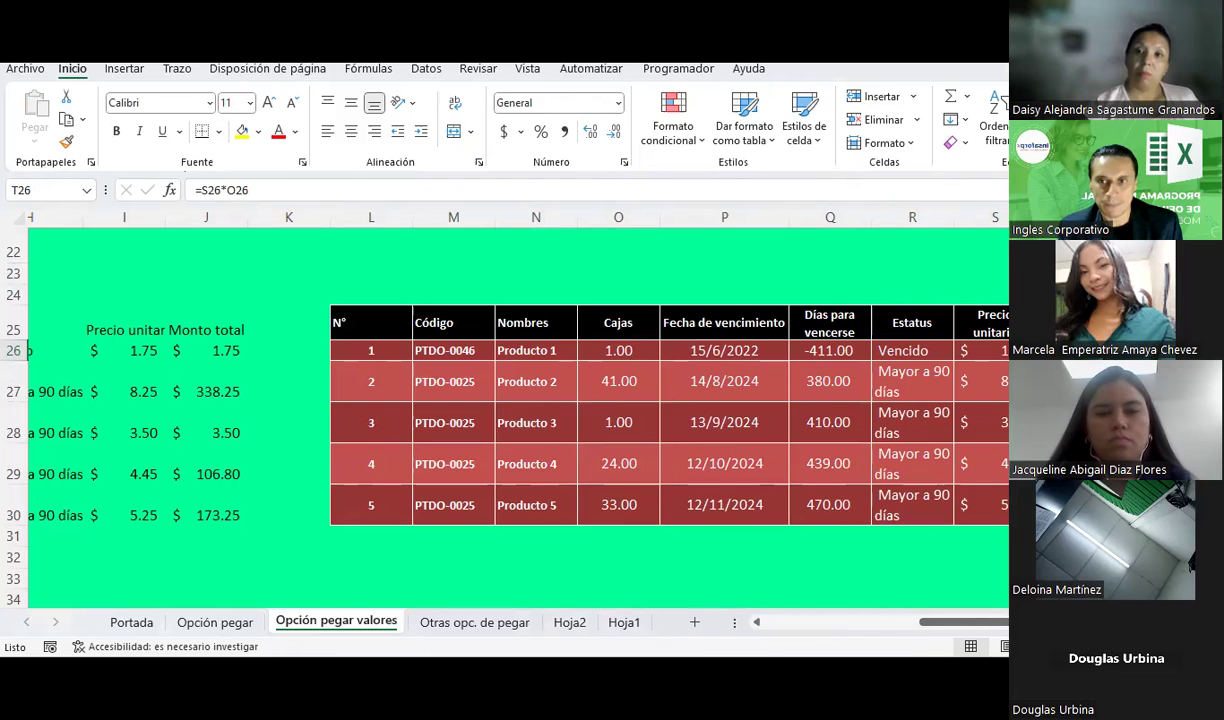
key("shift+Down")
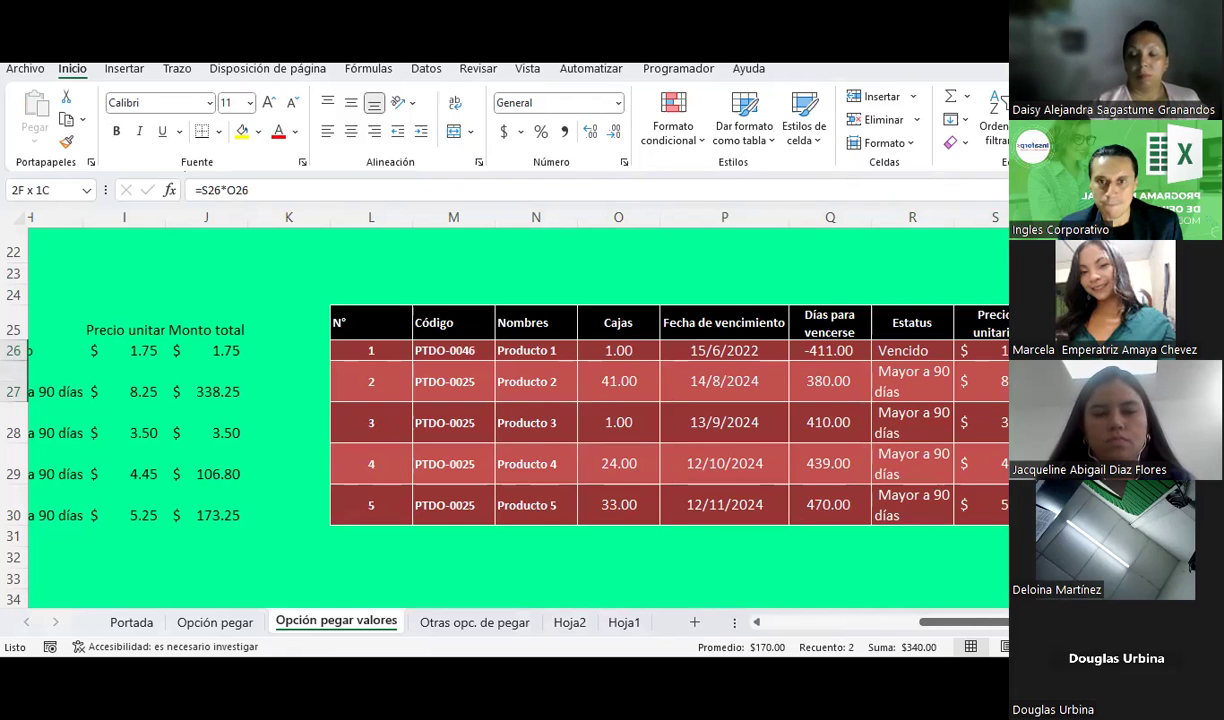
Copy the Días para vencerse values Q26:Q30 and paste them as values into T26:T30.
left_click(823, 352)
left_click_drag(827, 370, 833, 505)
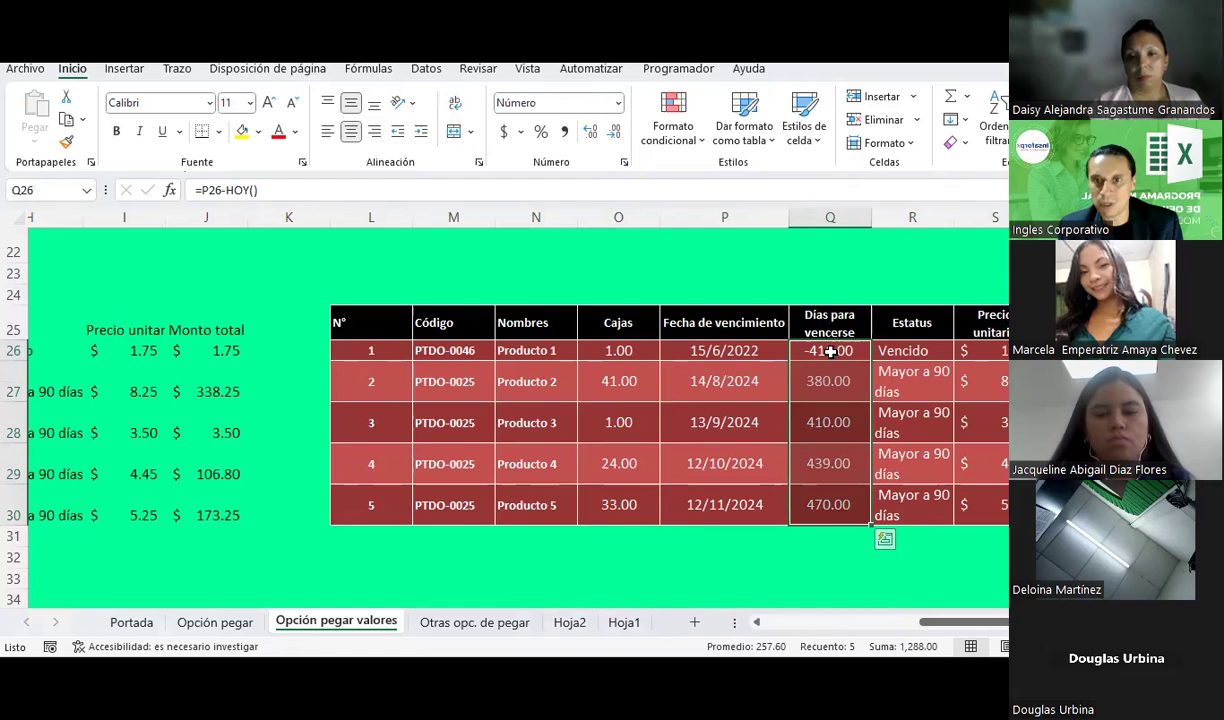
key("ctrl+c")
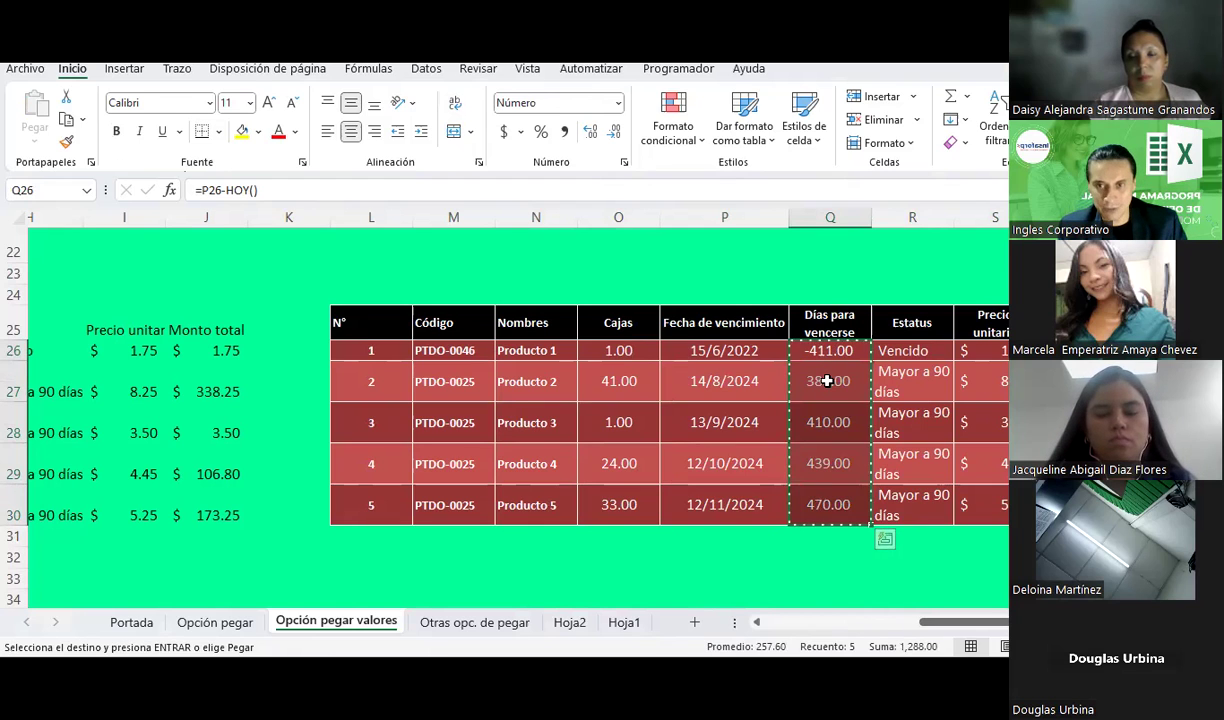
left_click(1078, 350)
left_click_drag(1078, 350, 1078, 515)
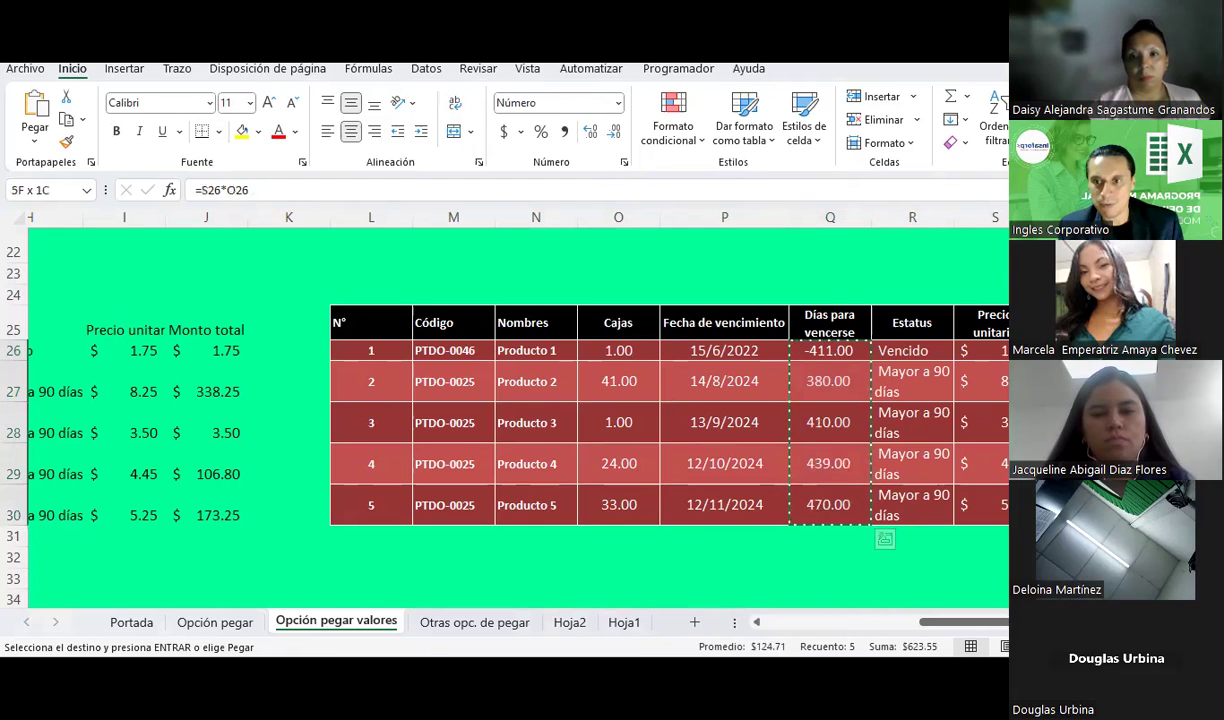
left_click(35, 140)
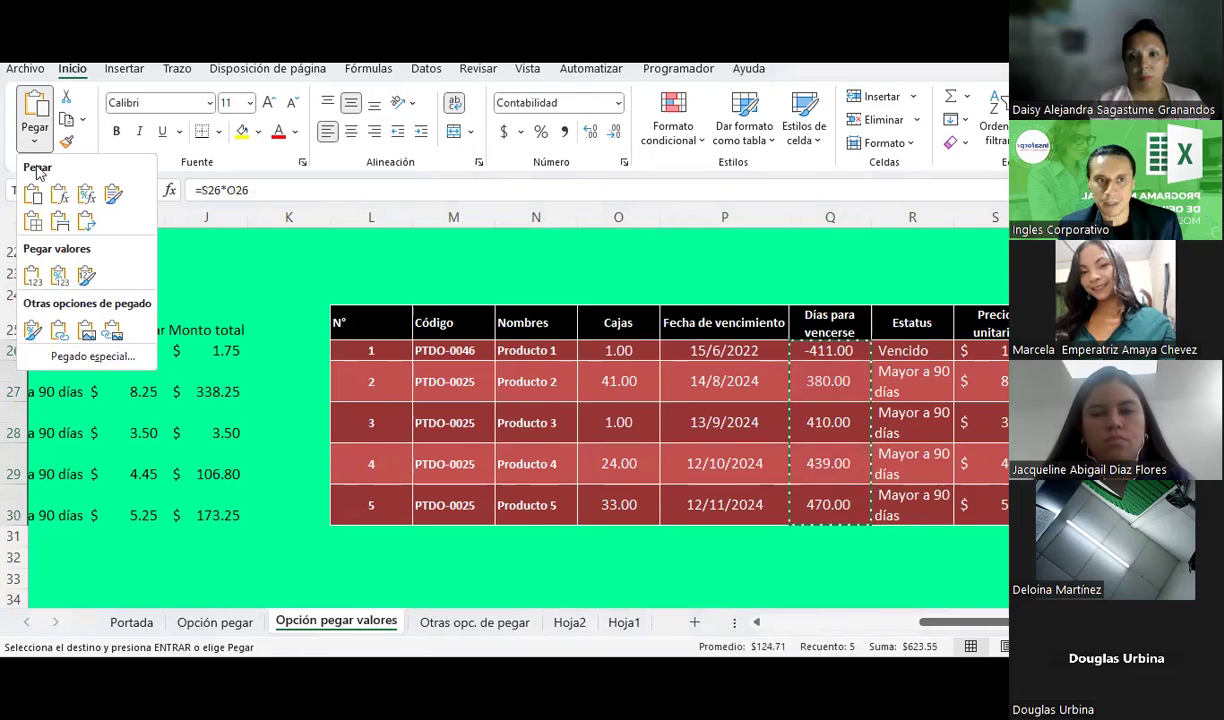
left_click(59, 274)
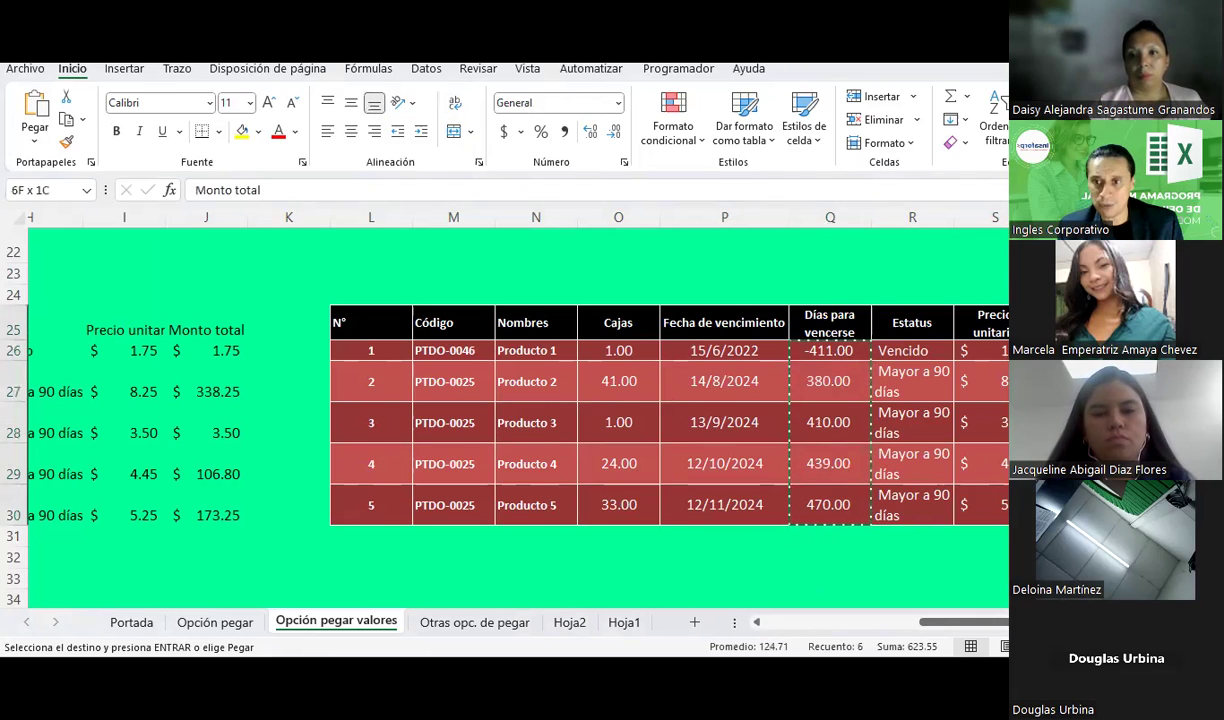
Reselect the Monto total cells and apply Pegar valores to them again.
left_click_drag(1078, 322, 1078, 515)
left_click(1160, 322)
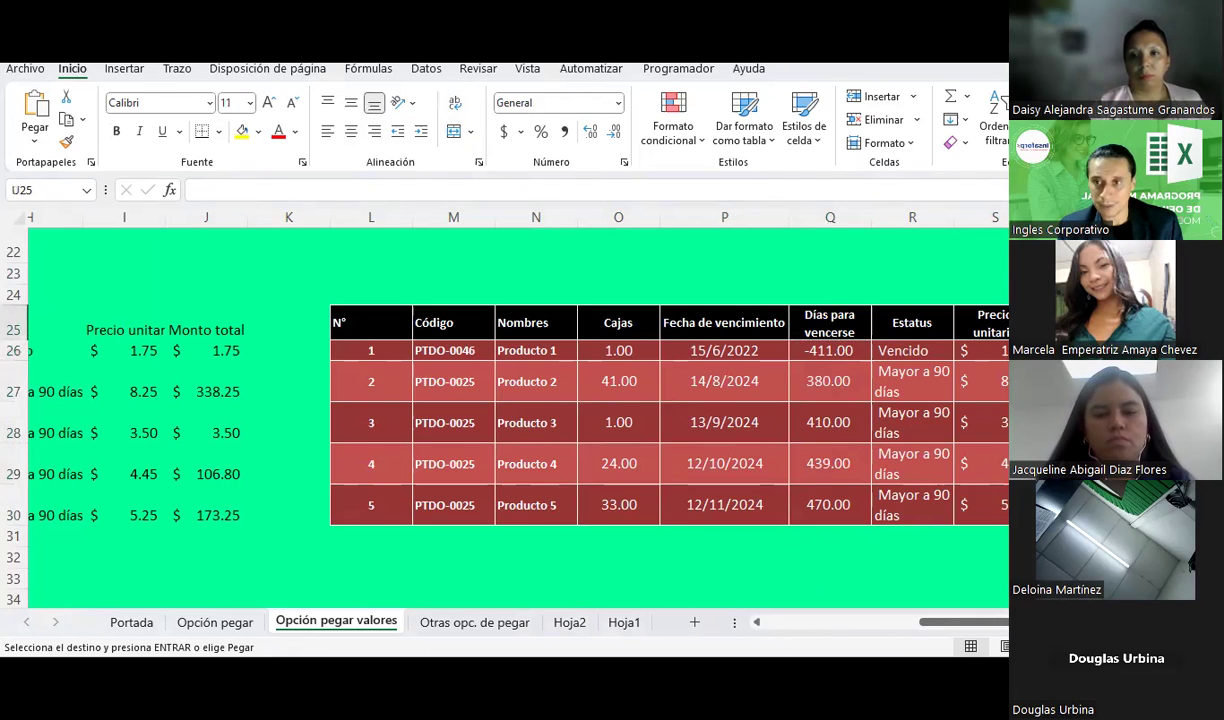
left_click(36, 143)
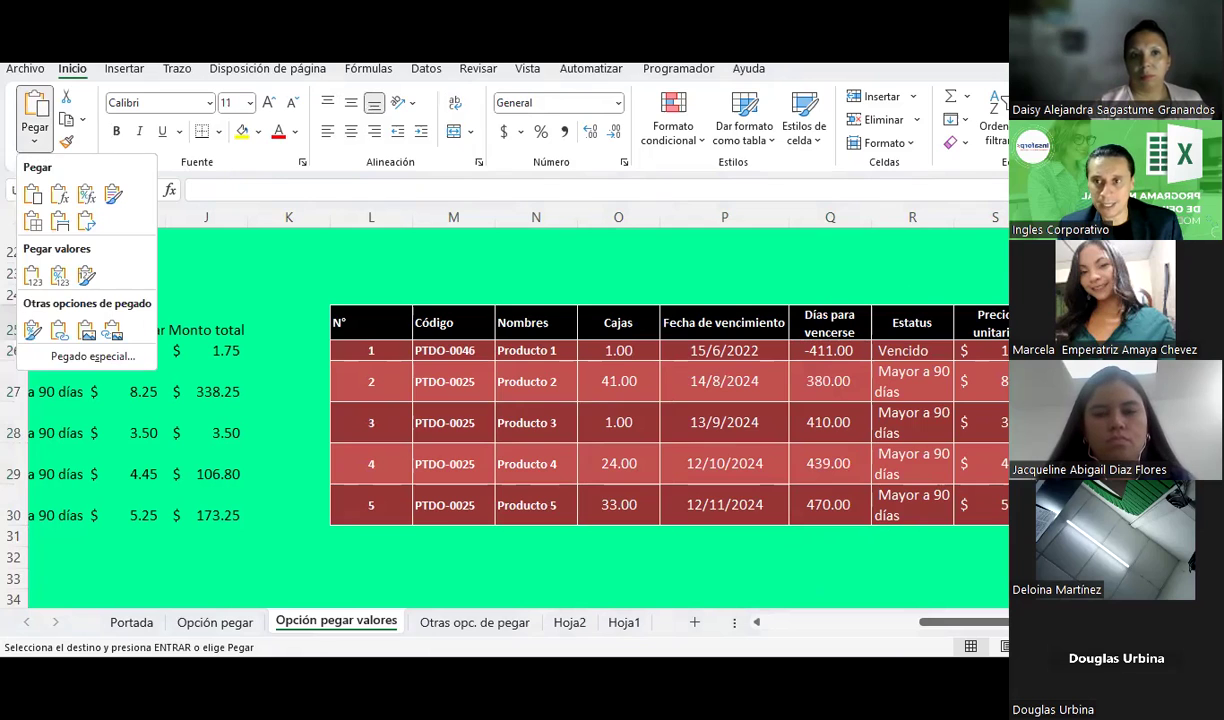
key("Escape")
left_click_drag(1080, 322, 1080, 515)
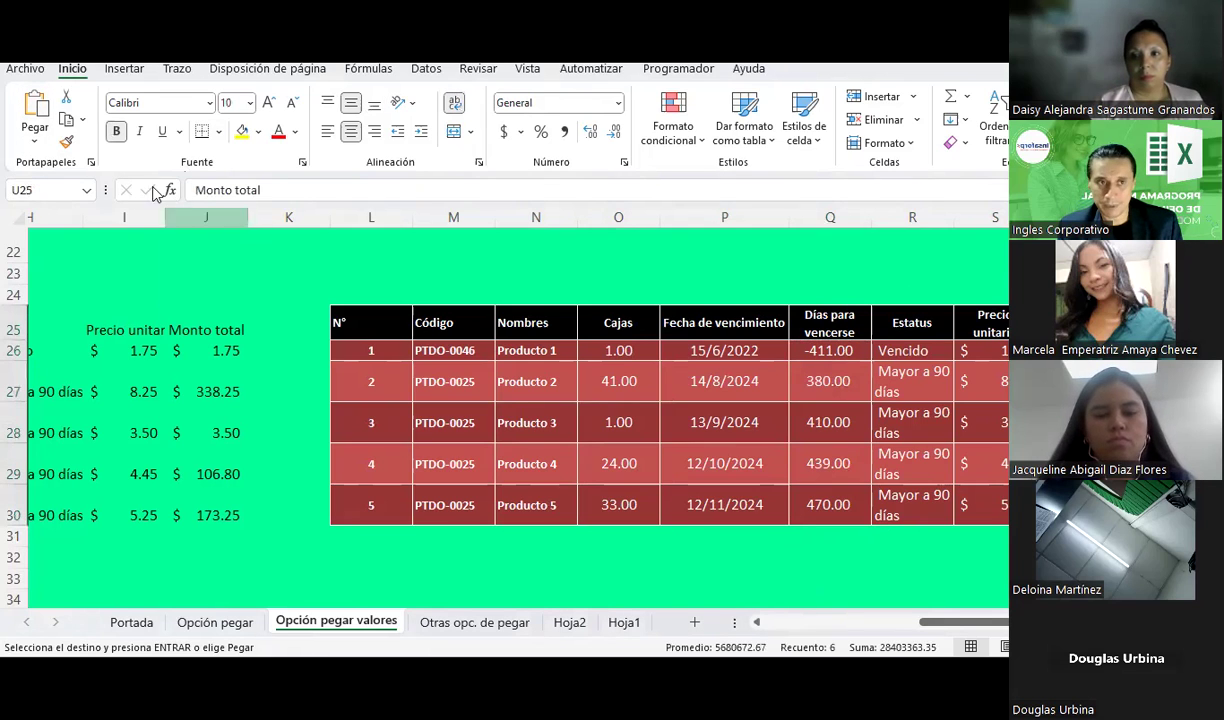
left_click(36, 143)
left_click(33, 280)
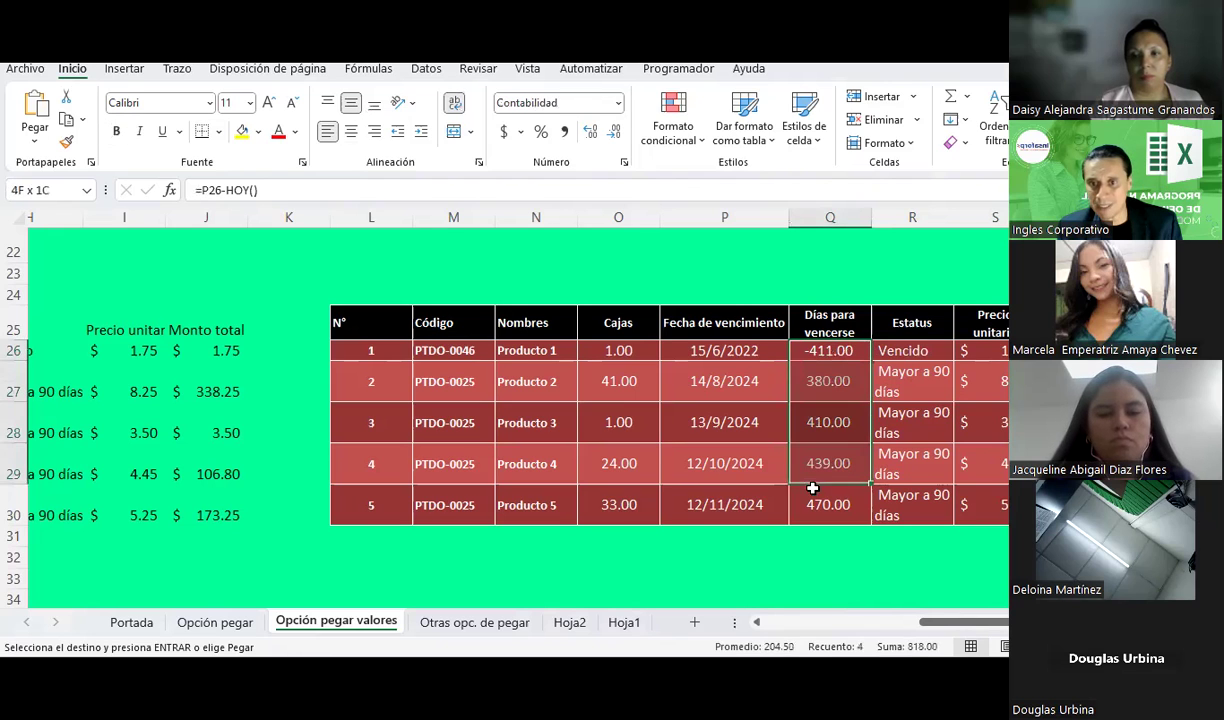
Recopy Q26:Q30 and paste it as plain values over the Monto total column.
left_click_drag(812, 351, 812, 504)
key("ctrl+c")
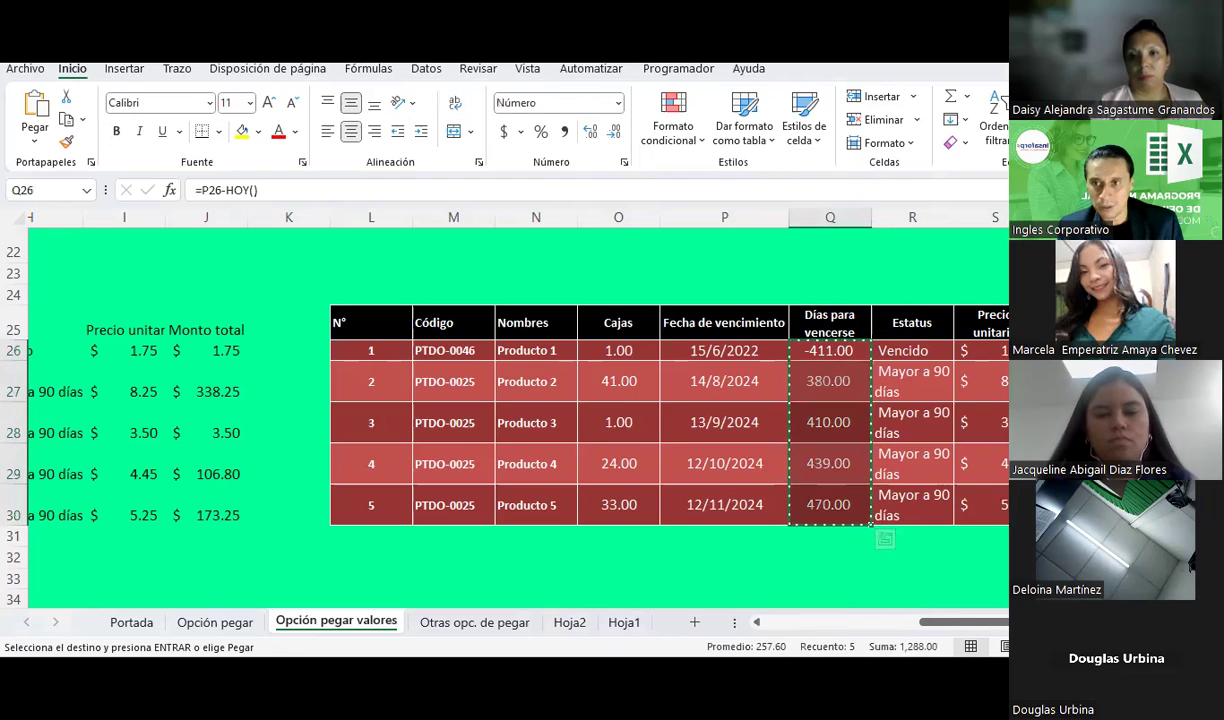
left_click_drag(1080, 351, 1080, 504)
left_click(35, 141)
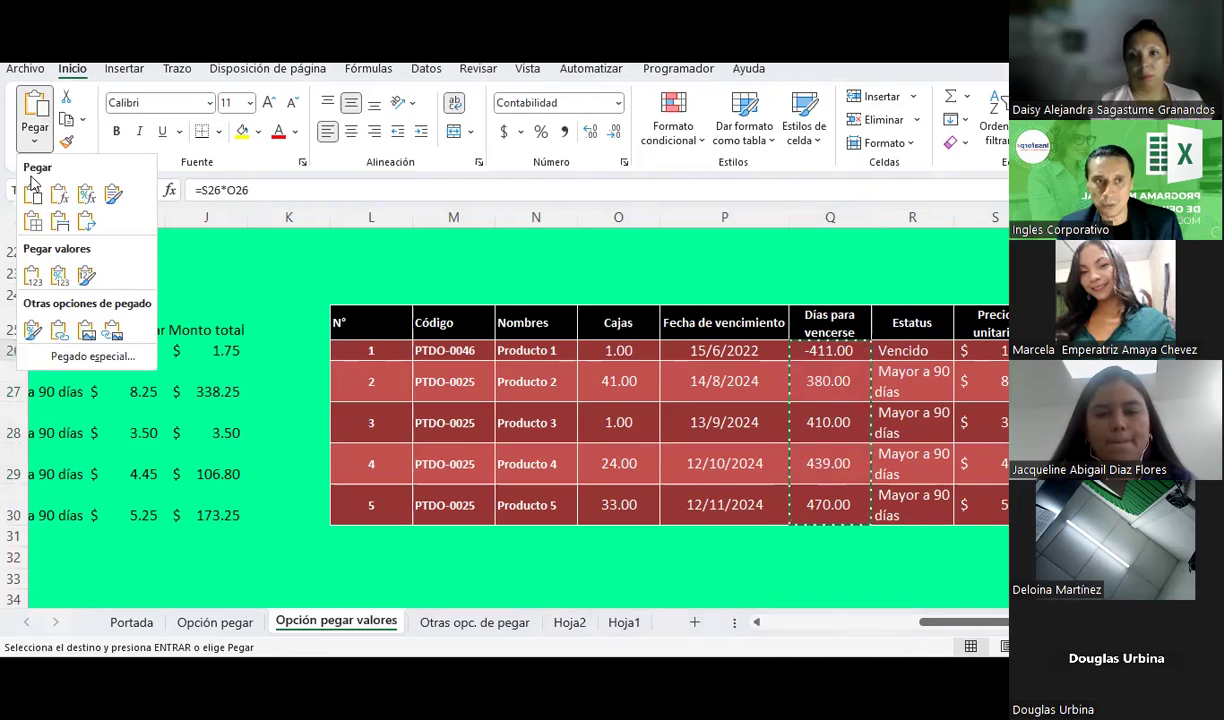
left_click(60, 276)
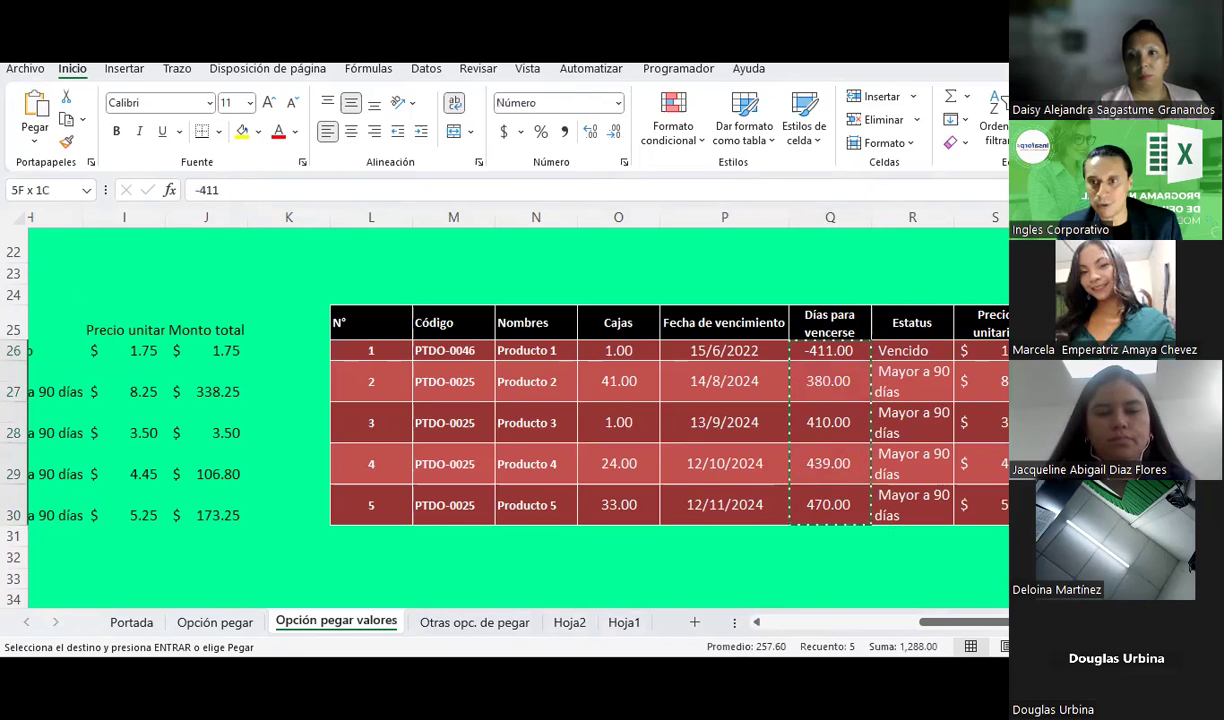
Inspect the Q26 formula, cancel the pending copy, and copy the Días para vencerse values once more.
scroll(991, 397, "right", 1)
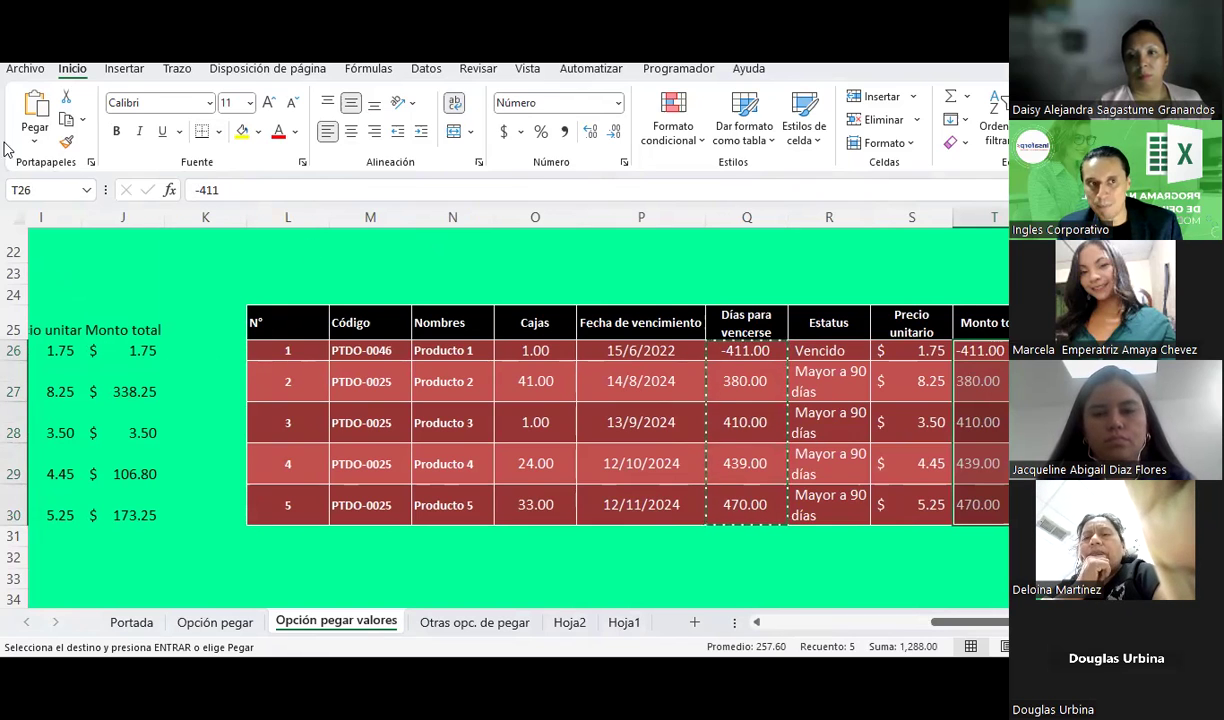
left_click(35, 140)
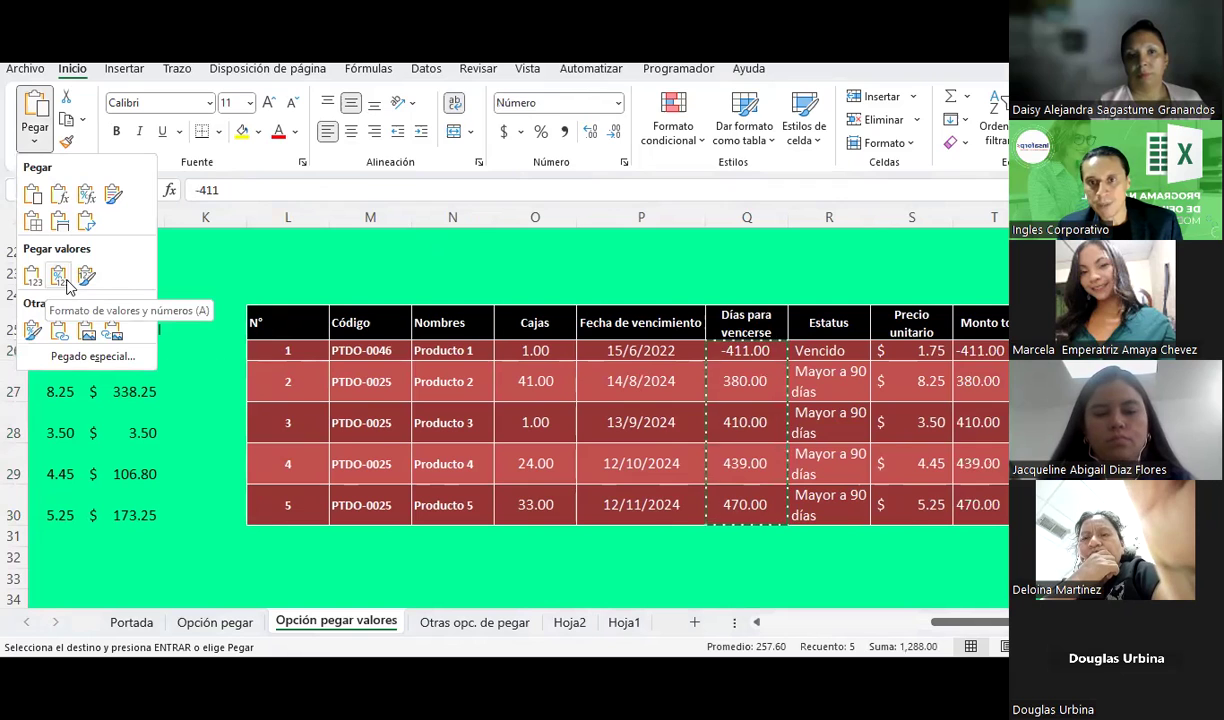
key("Escape")
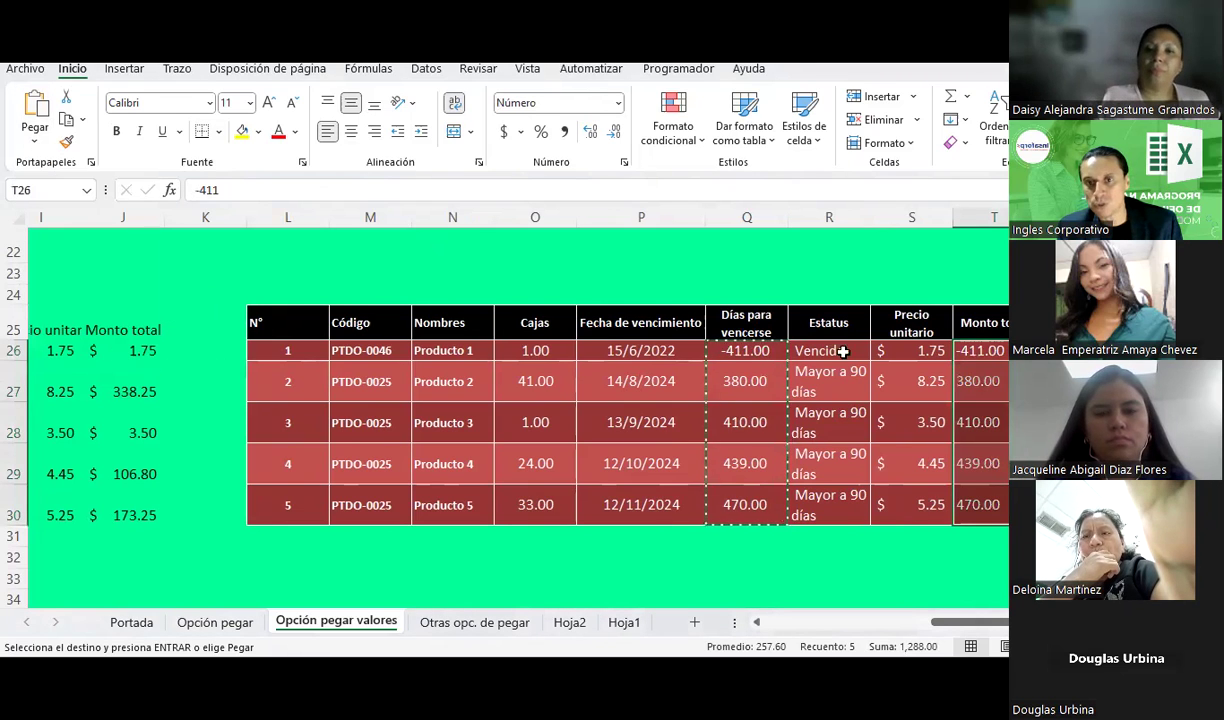
left_click(741, 351)
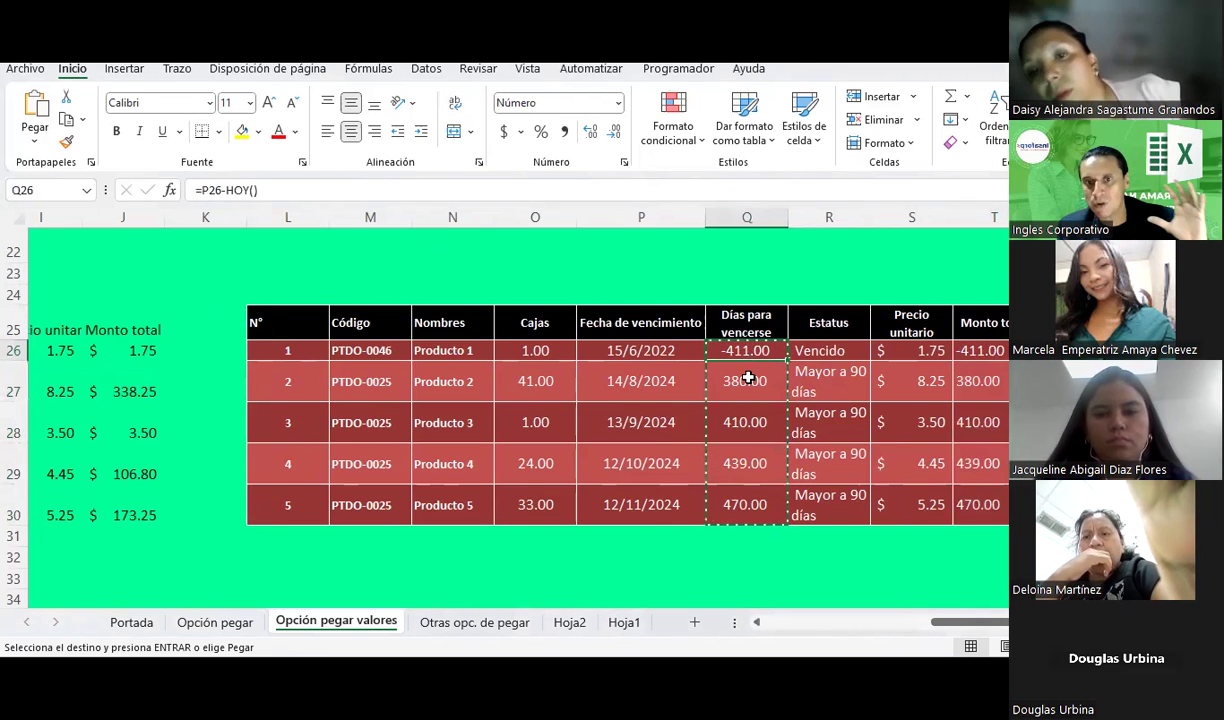
key("Escape")
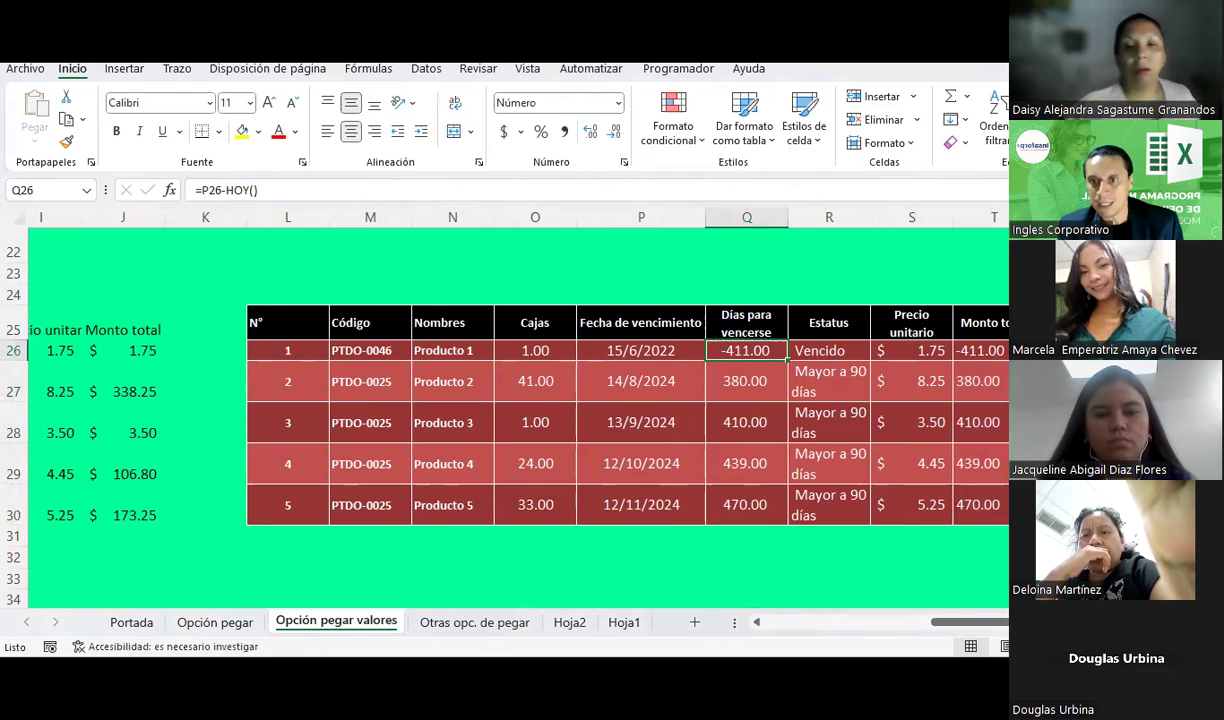
left_click_drag(123, 350, 123, 515)
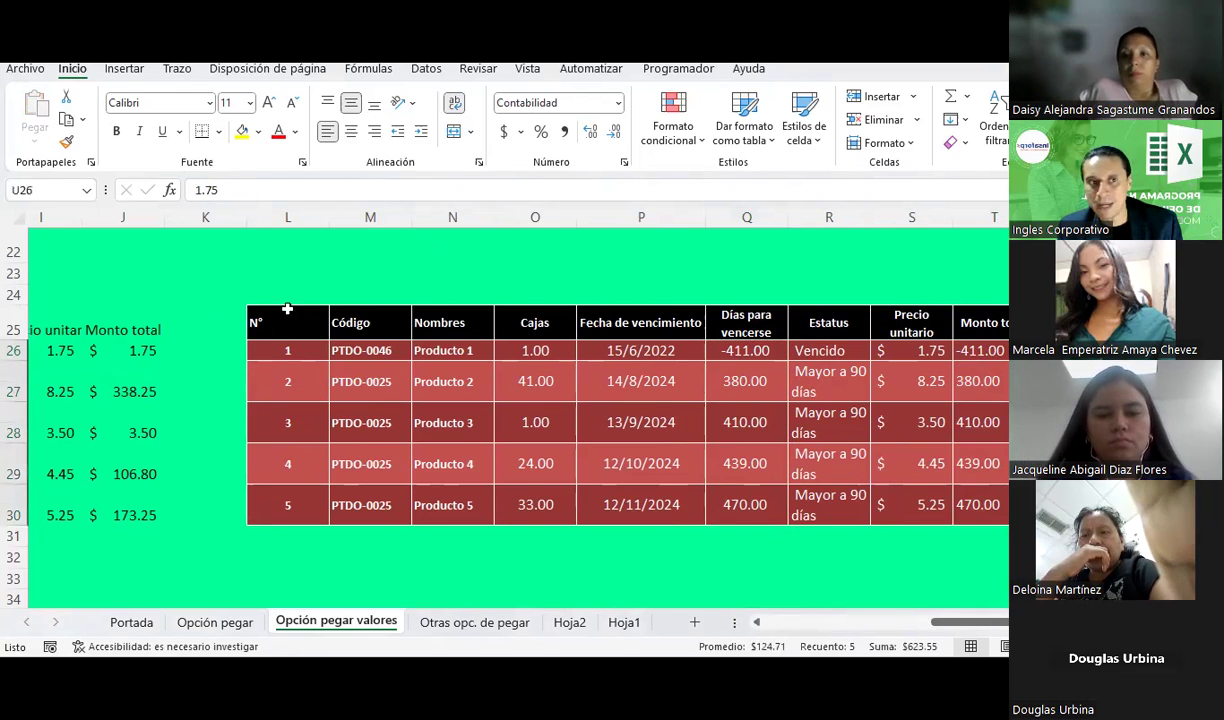
left_click_drag(708, 351, 740, 502)
key("ctrl+c")
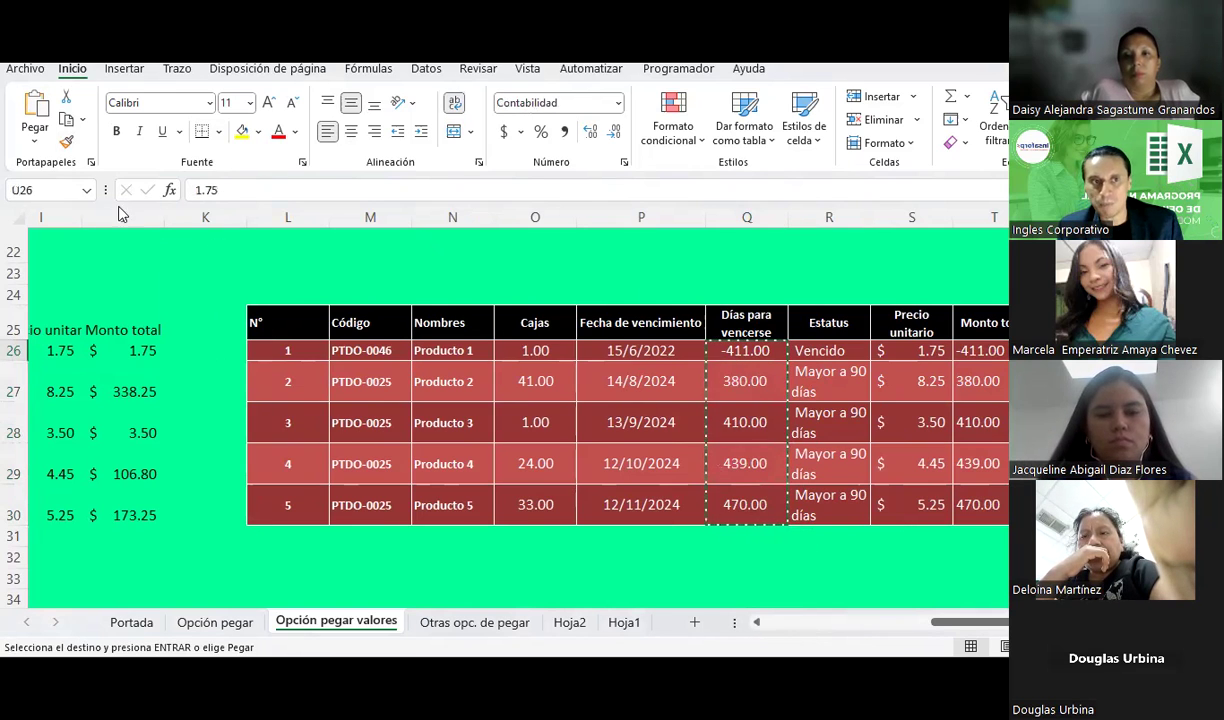
left_click(34, 141)
left_click(33, 280)
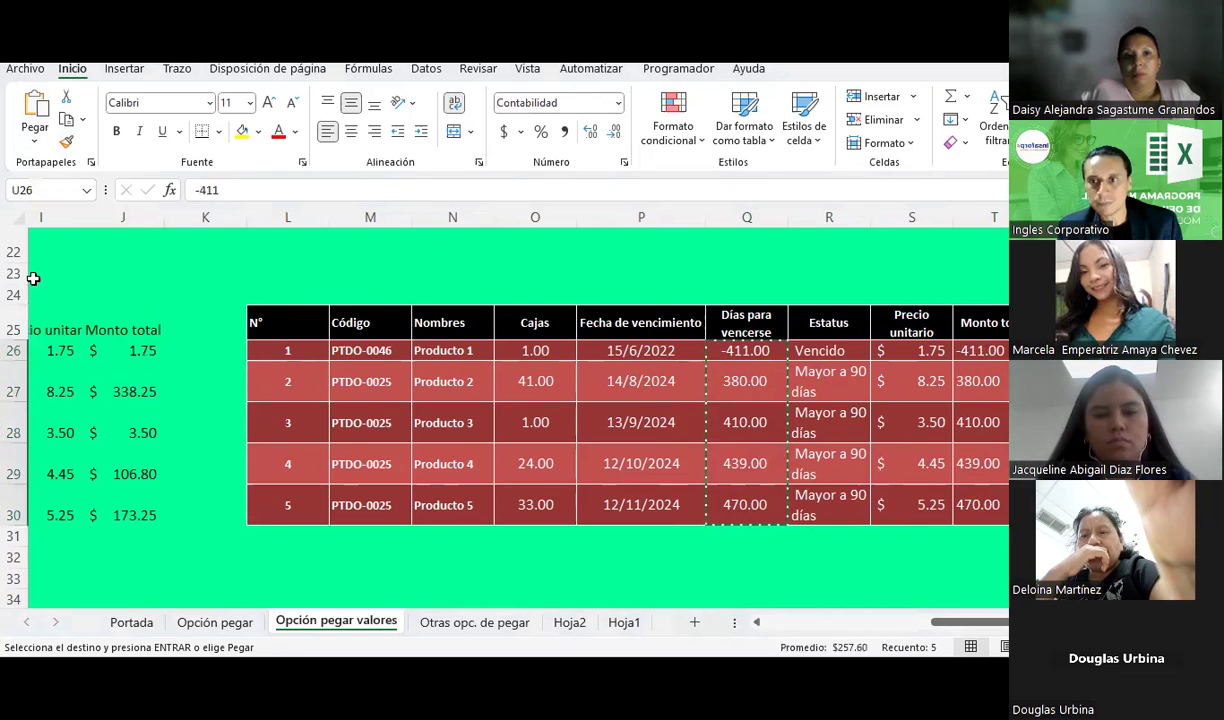
left_click_drag(1076, 350, 1076, 515)
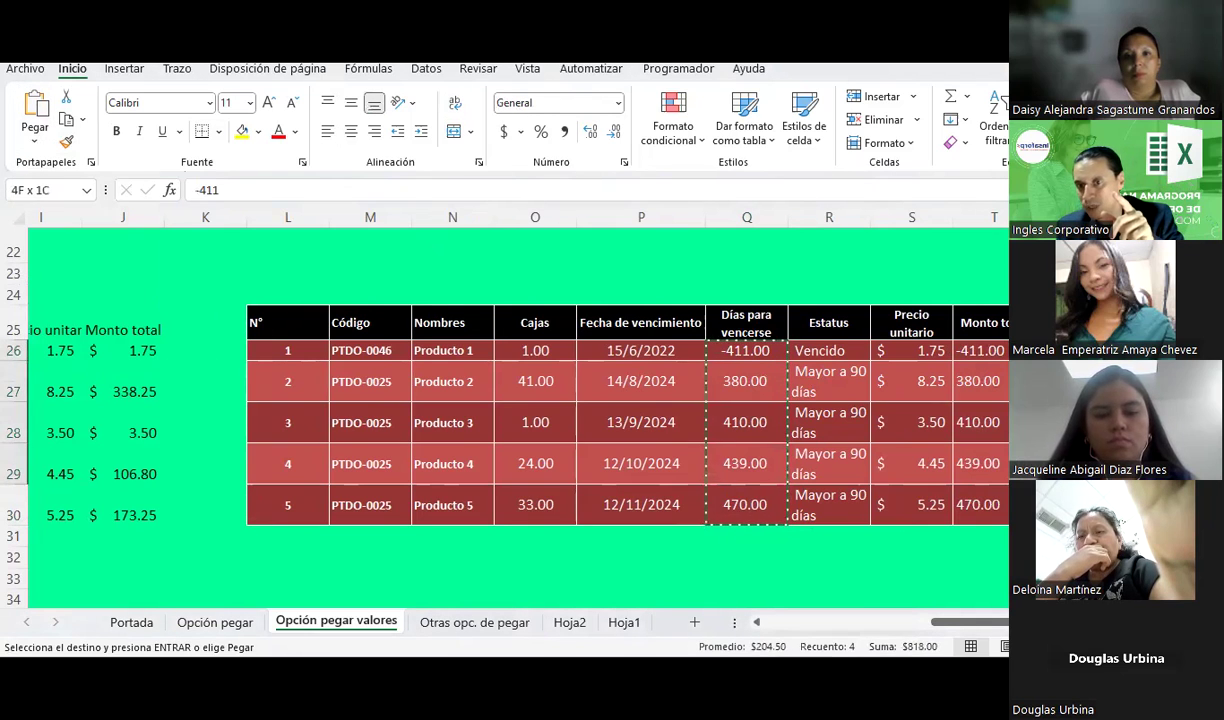
left_click_drag(1076, 350, 1076, 515)
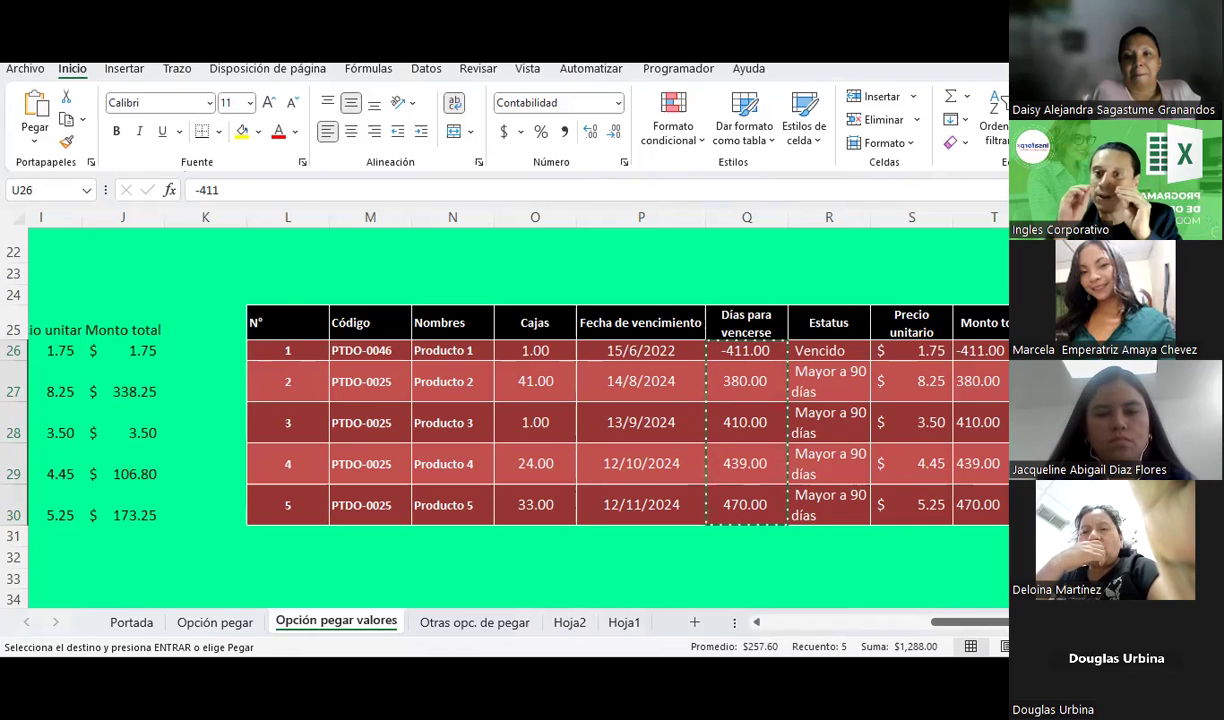
left_click(998, 350)
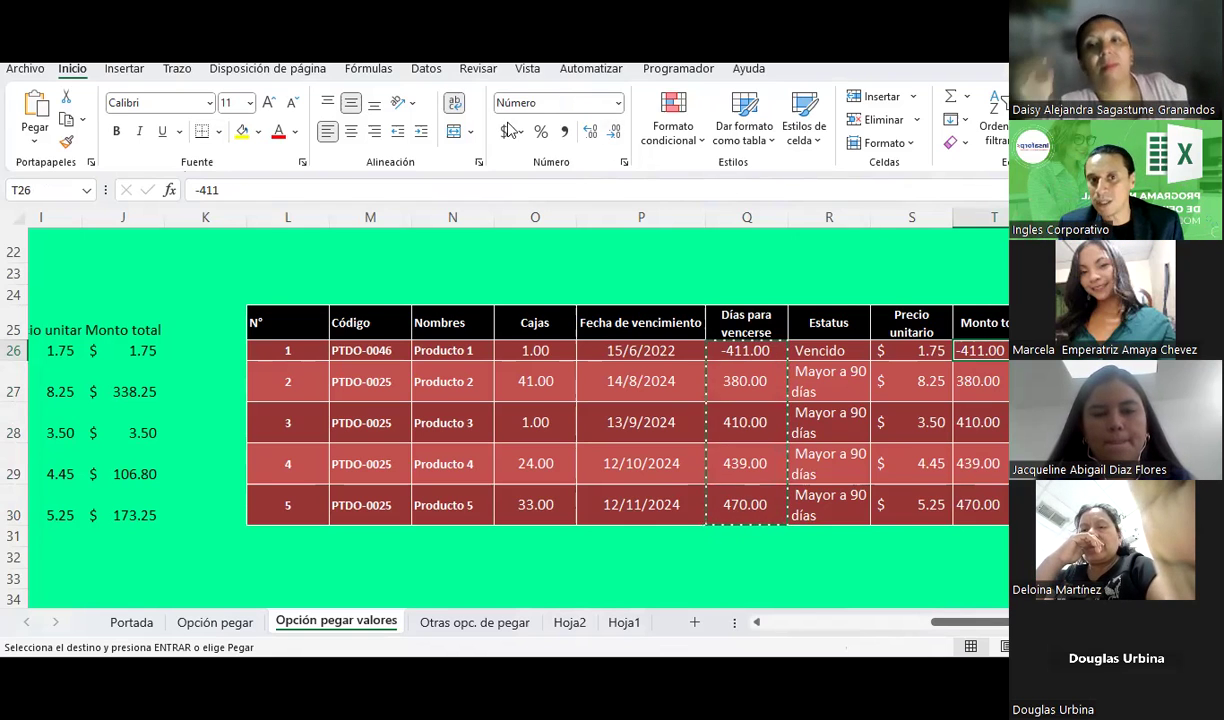
left_click(745, 352)
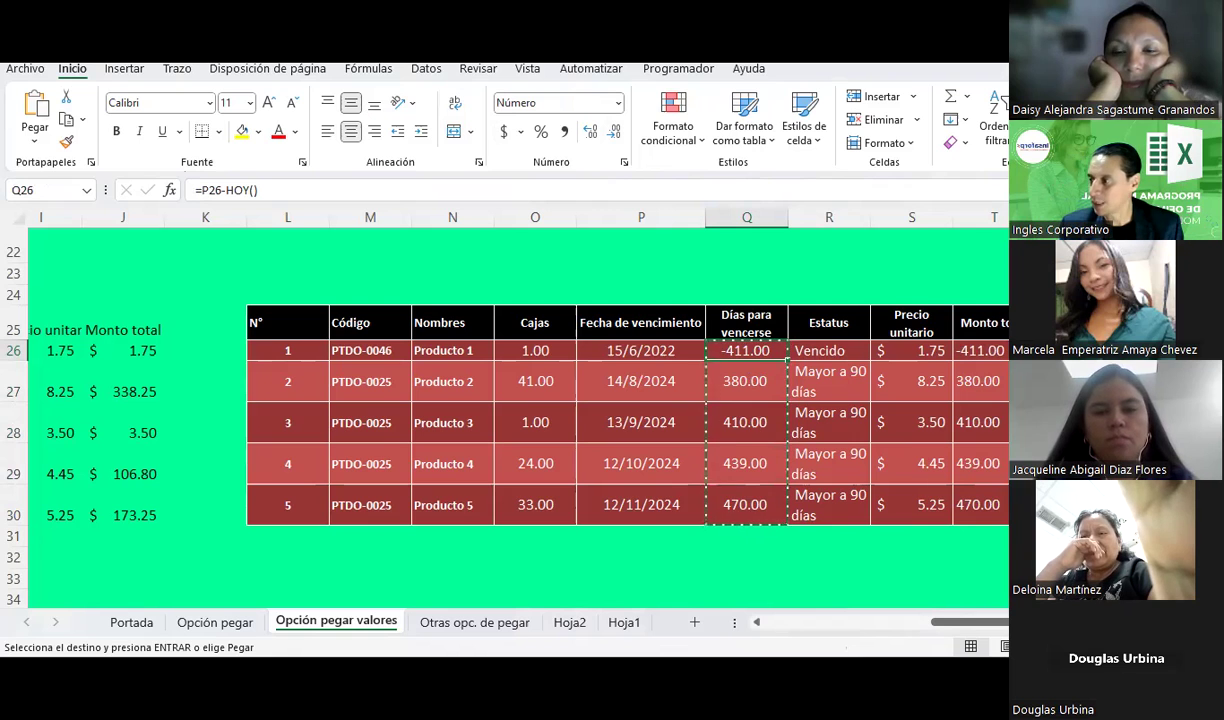
left_click(812, 624)
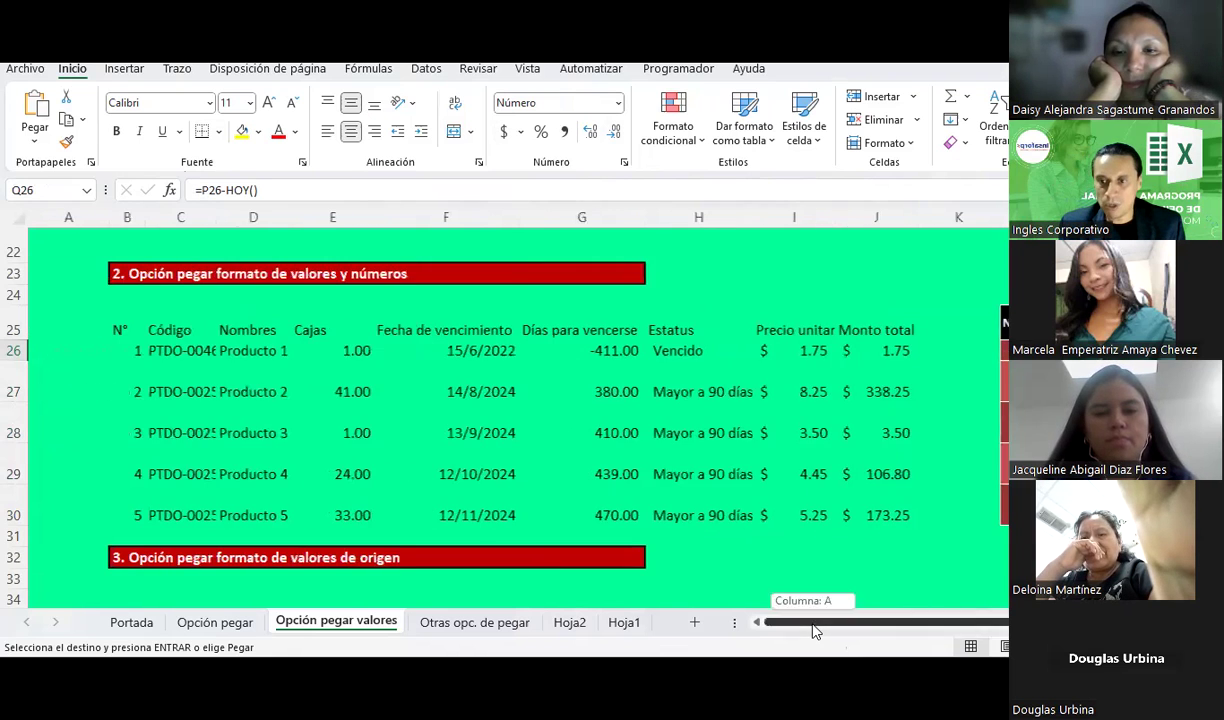
scroll(557, 455, "down", 3)
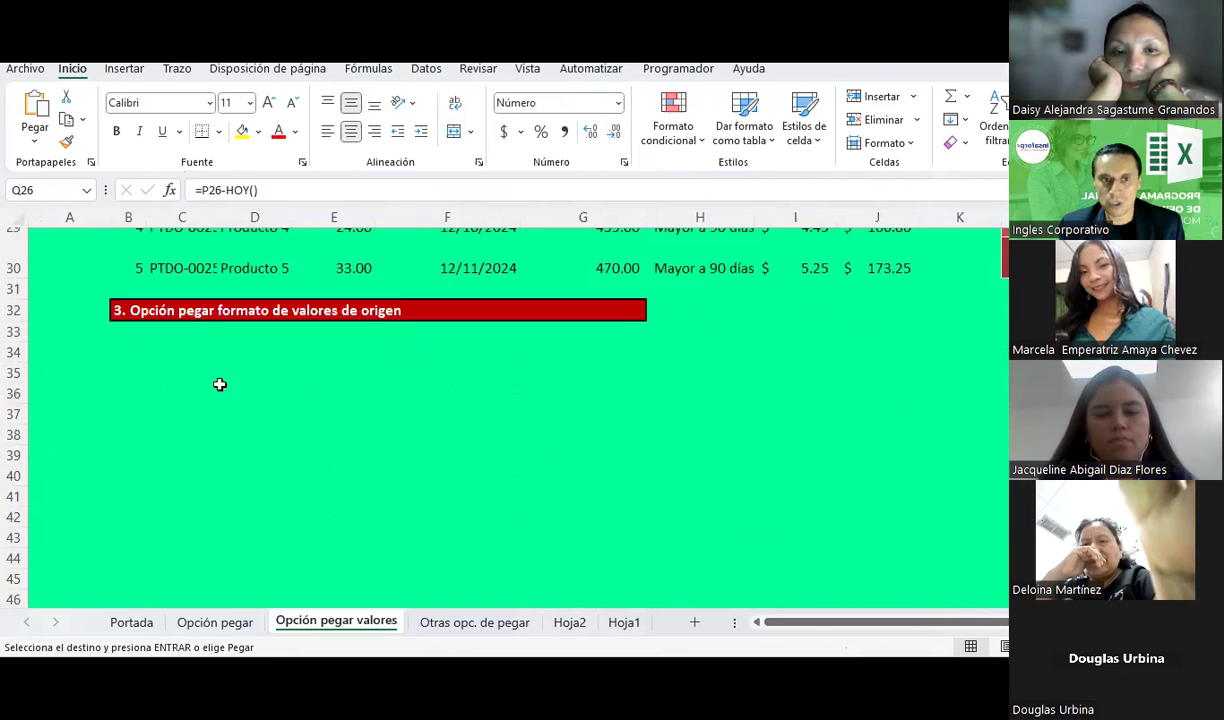
scroll(217, 382, "up", 3)
scroll(217, 382, "up", 1)
scroll(217, 382, "up", 4)
left_click(36, 140)
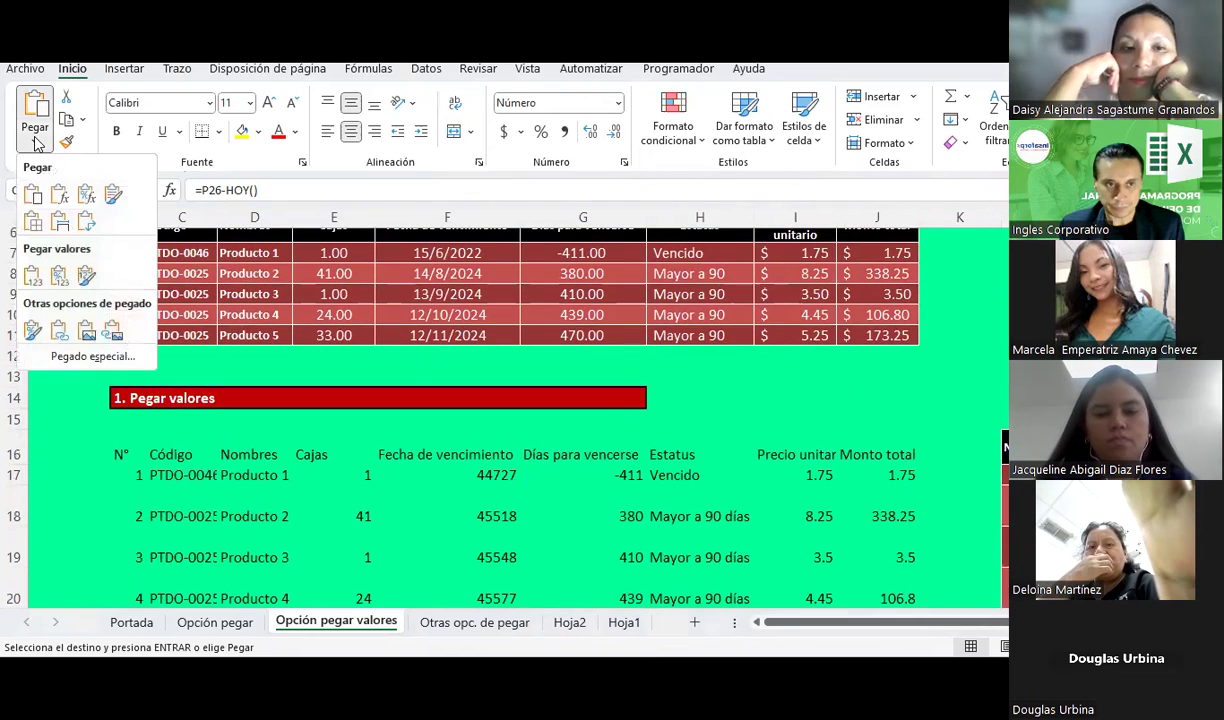
key("Escape")
scroll(205, 328, "up", 2)
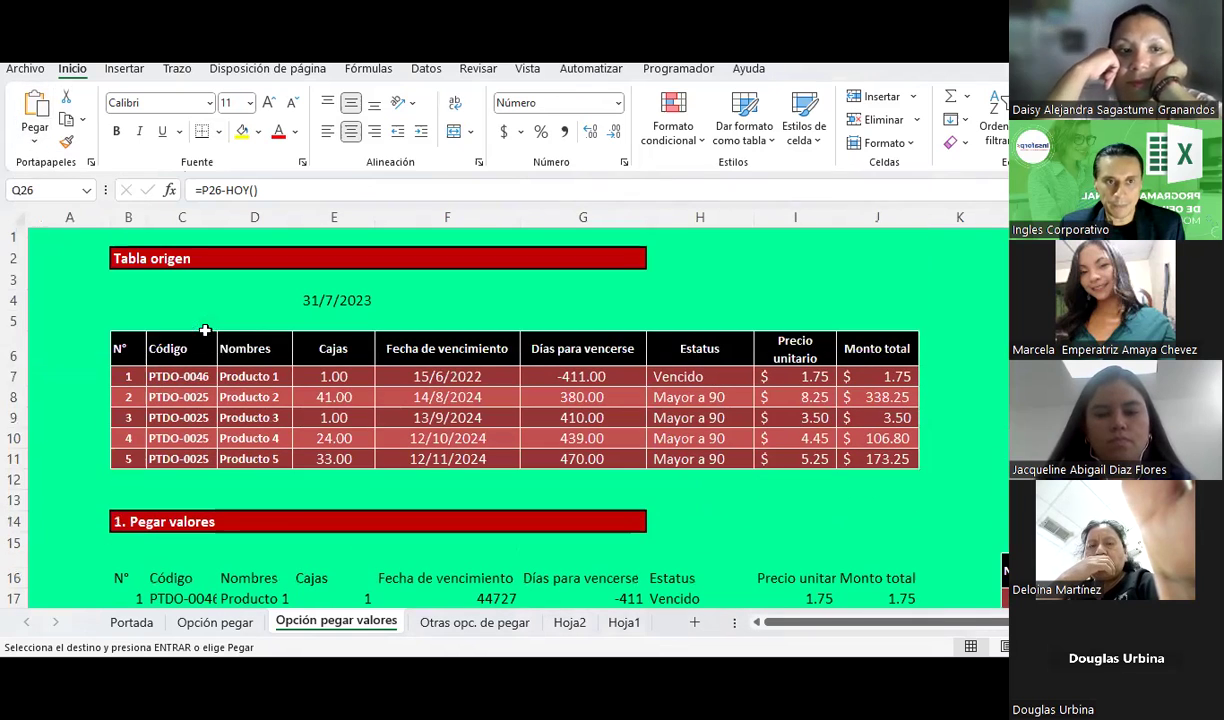
left_click_drag(123, 347, 887, 455)
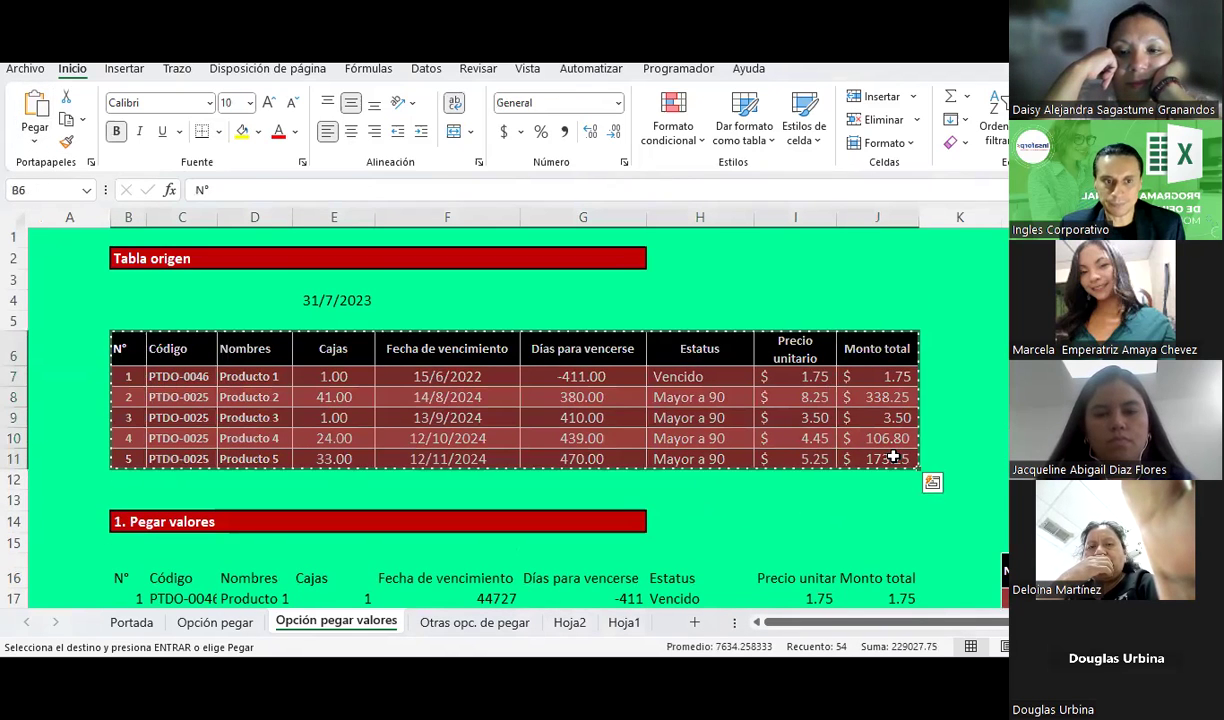
scroll(887, 455, "down", 8)
left_click(120, 414)
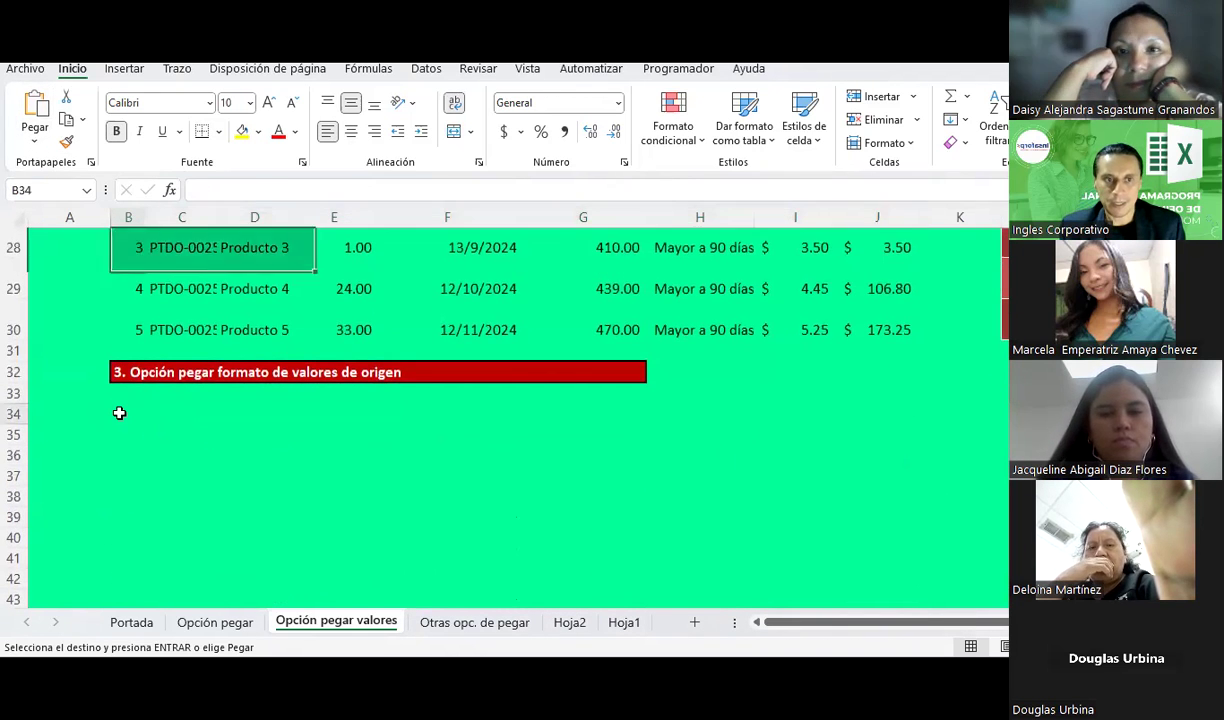
left_click(35, 140)
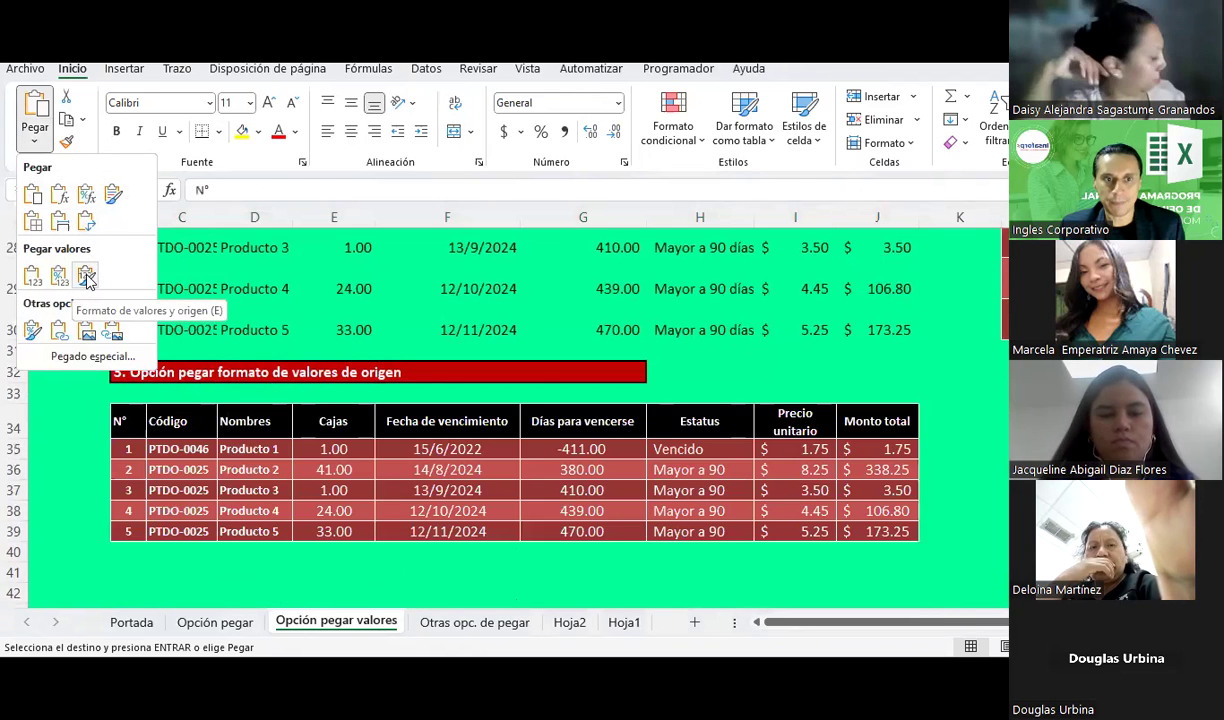
left_click(87, 278)
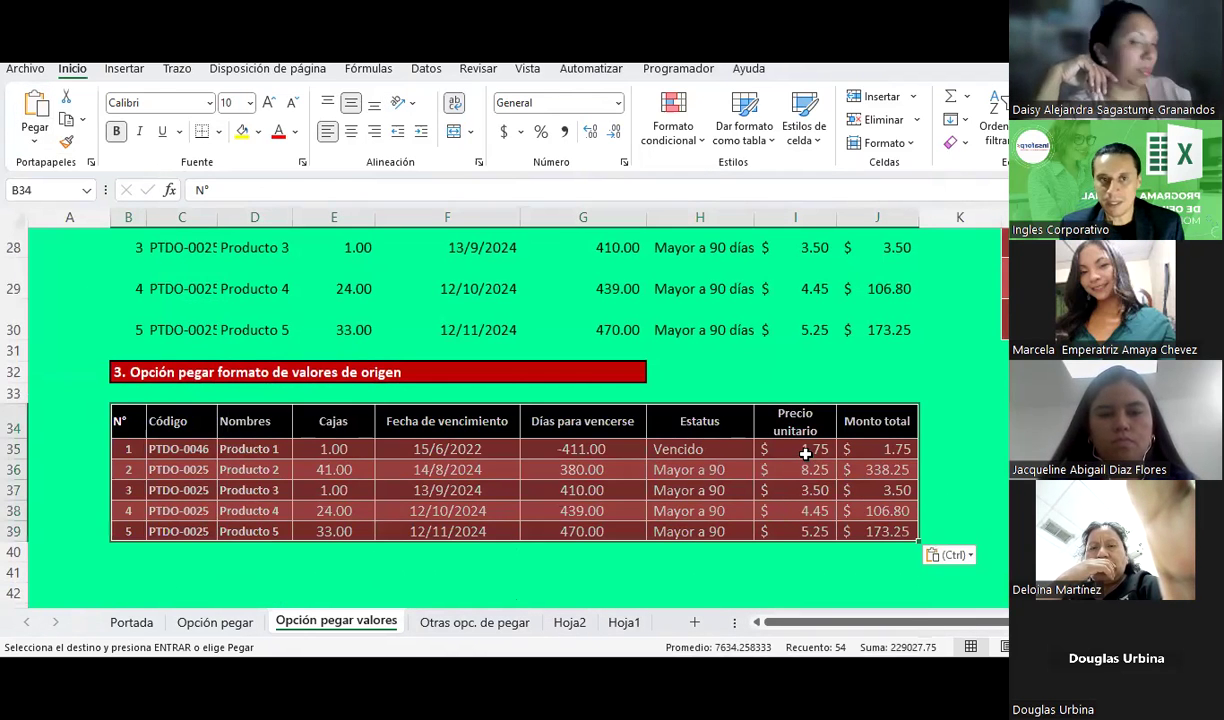
left_click(805, 454)
left_click(814, 470)
left_click(900, 452)
left_click(888, 490)
left_click(886, 511)
left_click(886, 531)
scroll(870, 480, "up", 2)
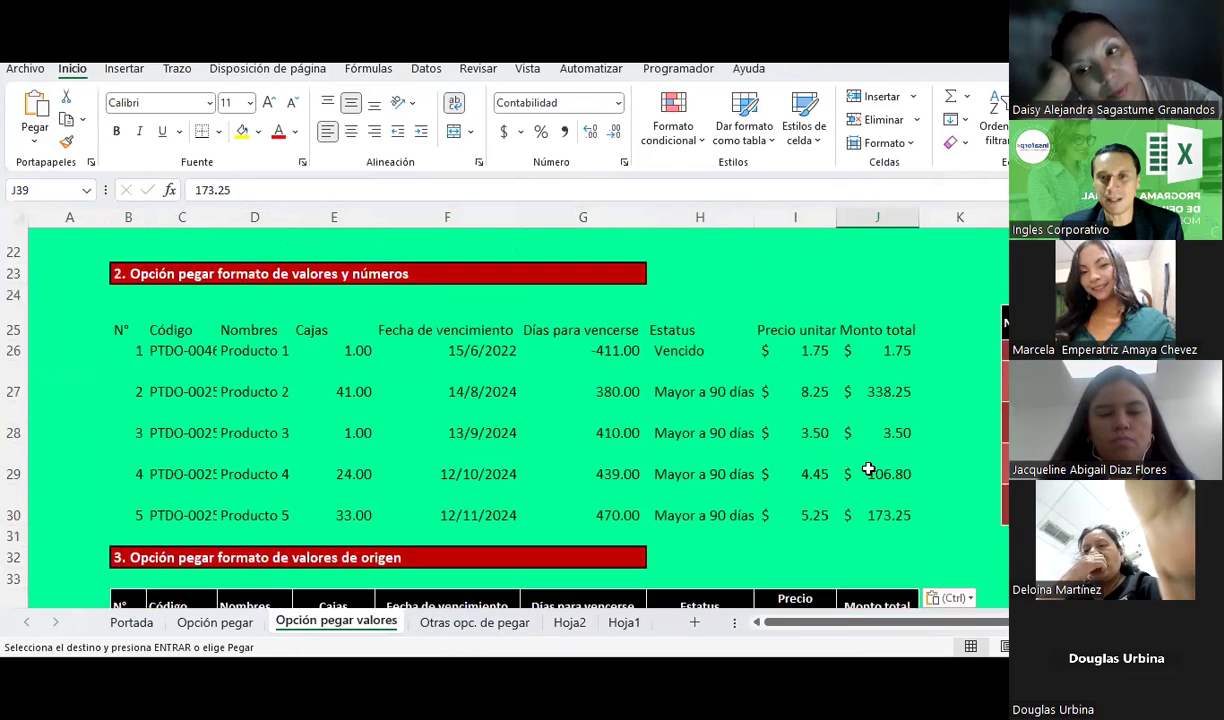
scroll(868, 469, "up", 2)
scroll(868, 469, "up", 1)
scroll(868, 469, "down", 2)
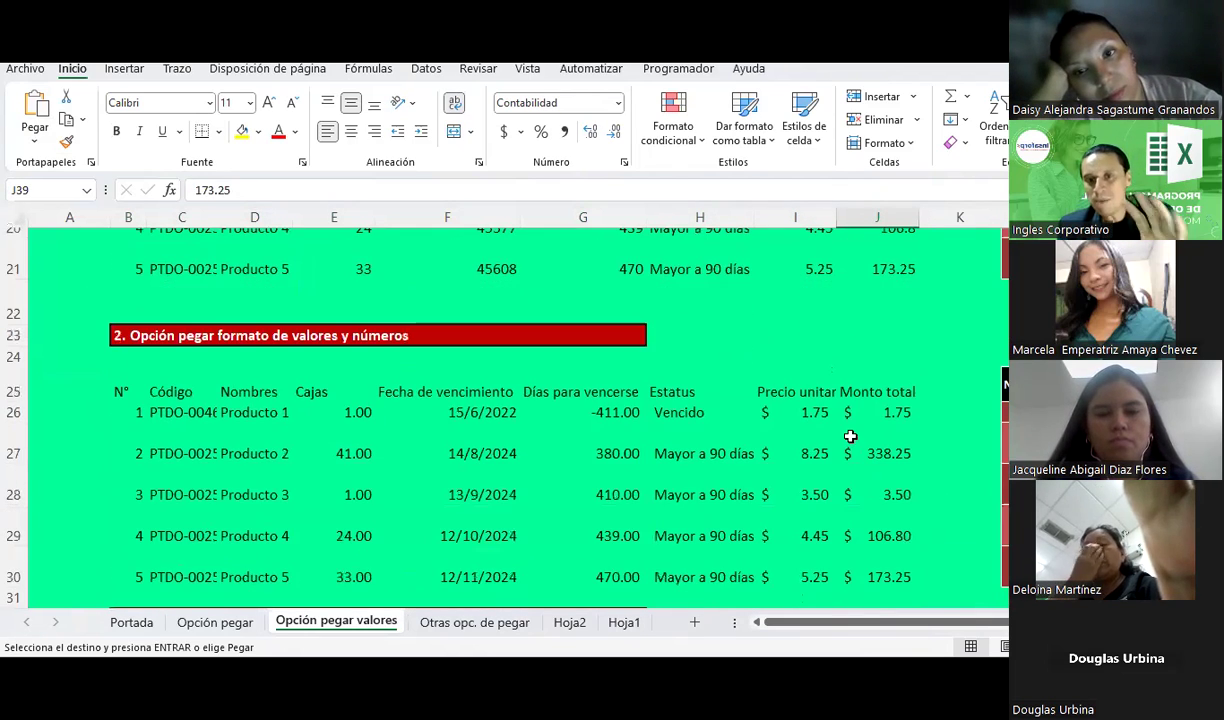
left_click(850, 440)
scroll(852, 430, "down", 3)
scroll(856, 410, "down", 1)
left_click(856, 390)
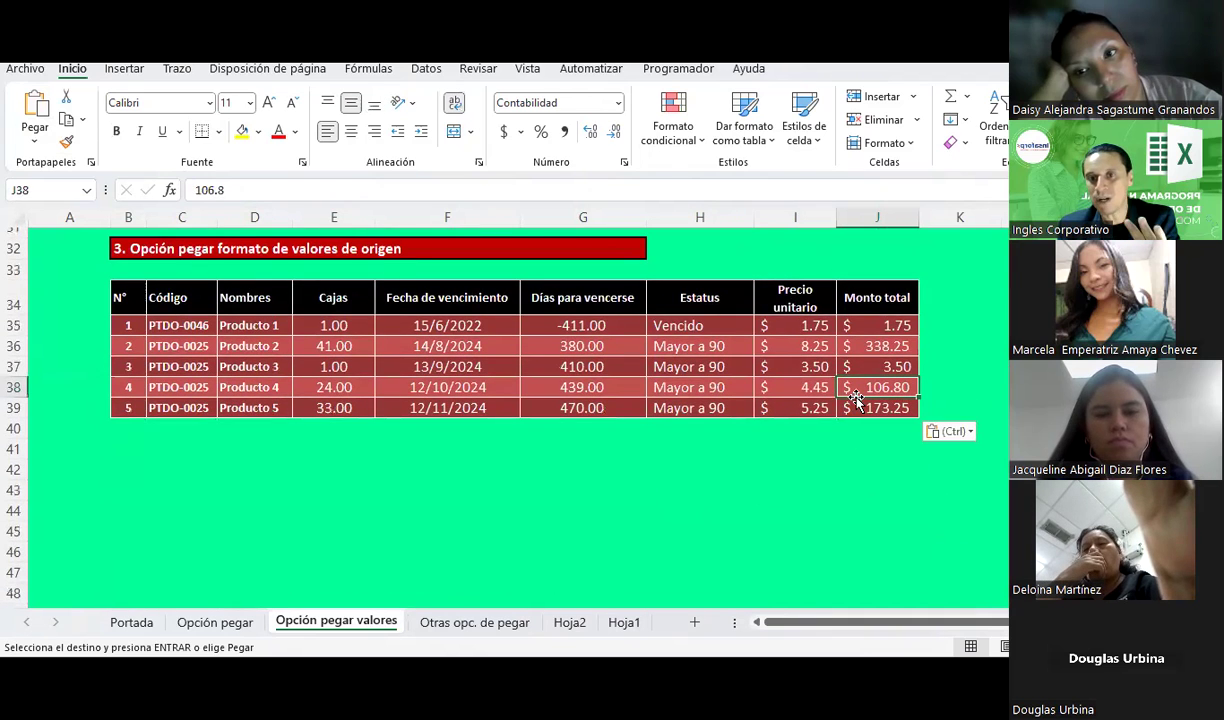
left_click(855, 325)
key("ctrl+v")
key("Return")
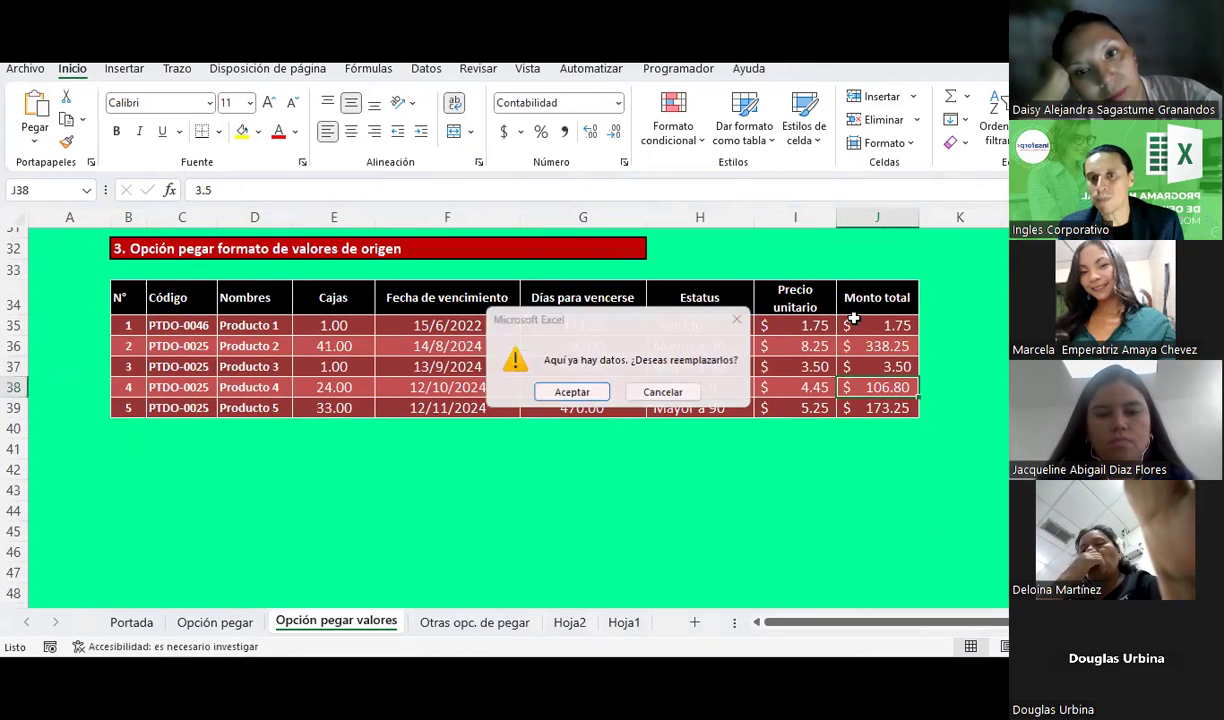
left_click(870, 346)
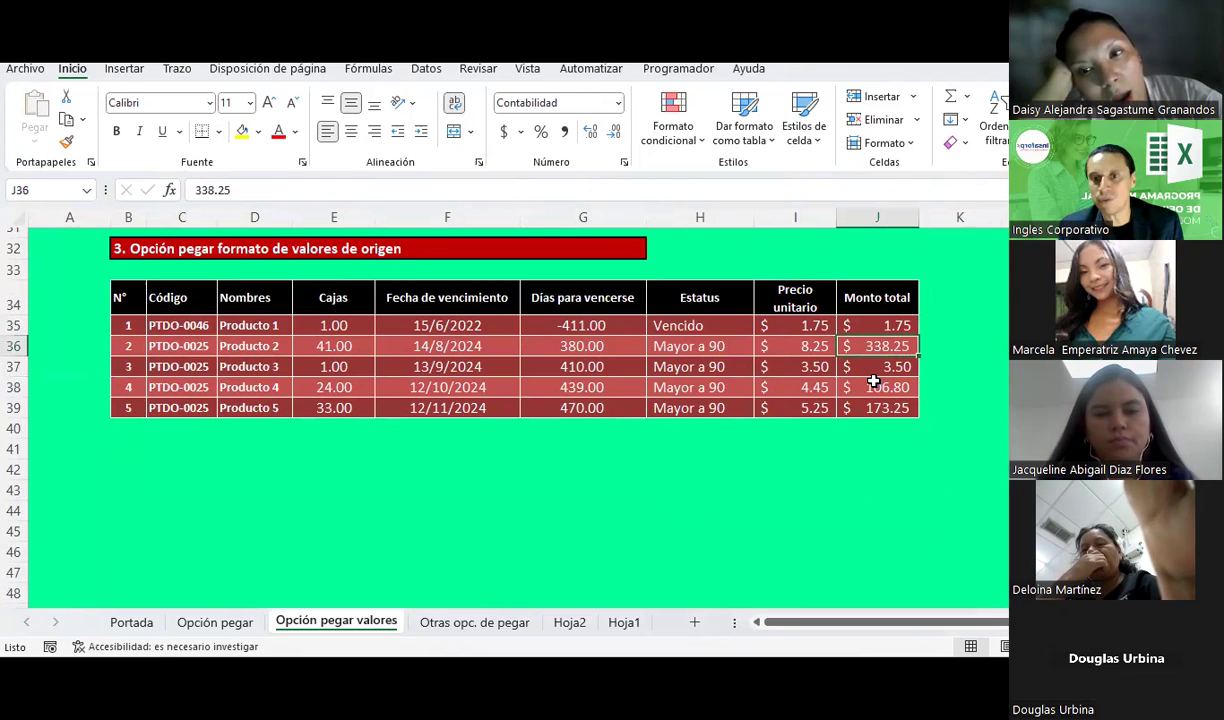
left_click(868, 388)
left_click(869, 405)
left_click(610, 366)
left_click(604, 325)
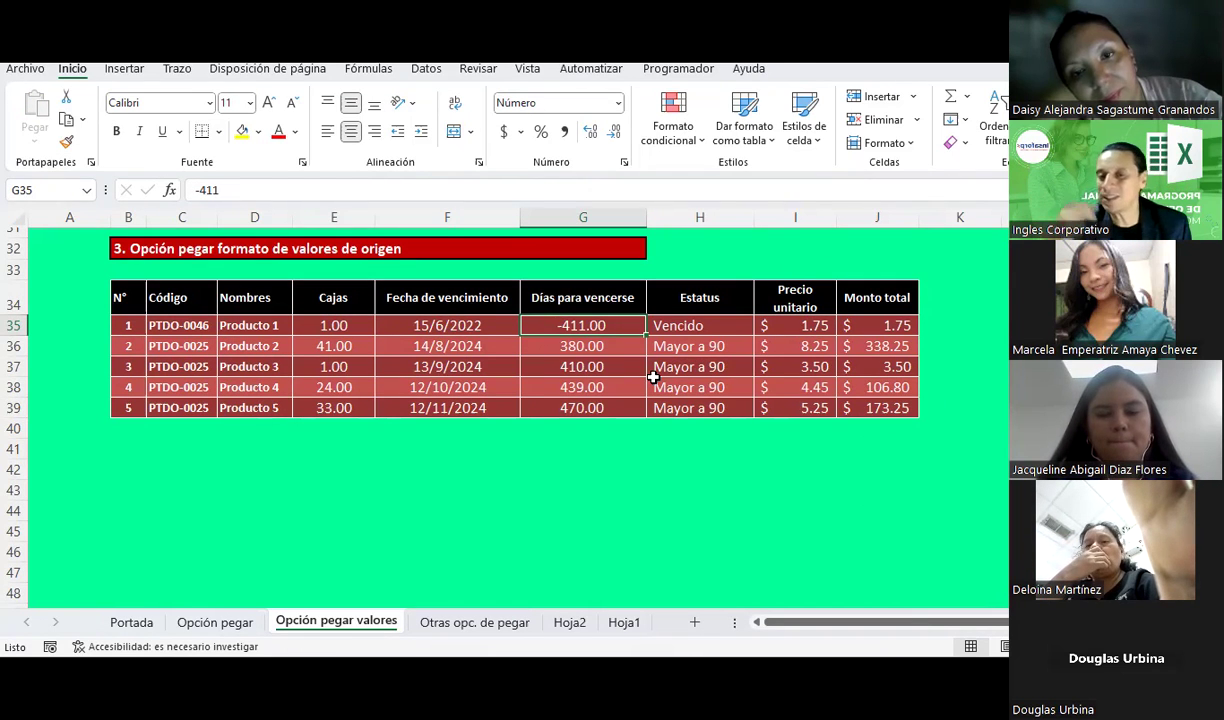
scroll(653, 376, "up", 1)
scroll(653, 376, "up", 2)
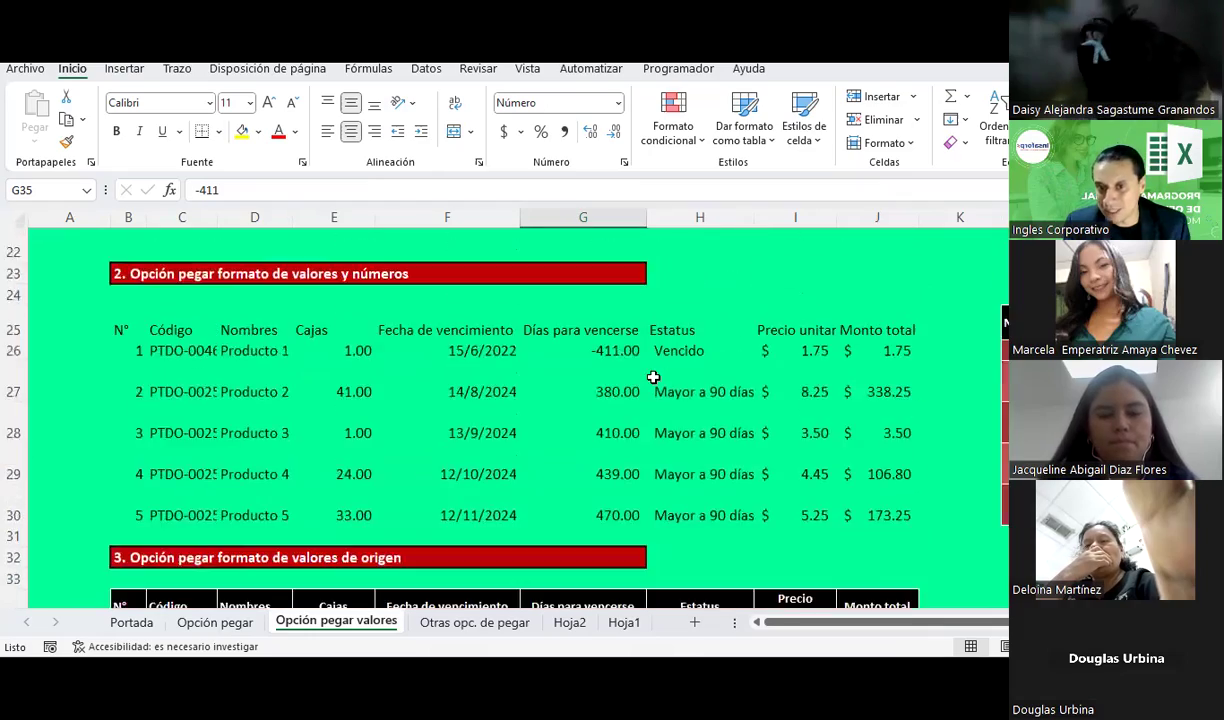
scroll(653, 376, "up", 1)
scroll(653, 376, "down", 2)
scroll(653, 376, "down", 1)
scroll(653, 376, "up", 3)
scroll(645, 378, "up", 4)
scroll(117, 290, "up", 1)
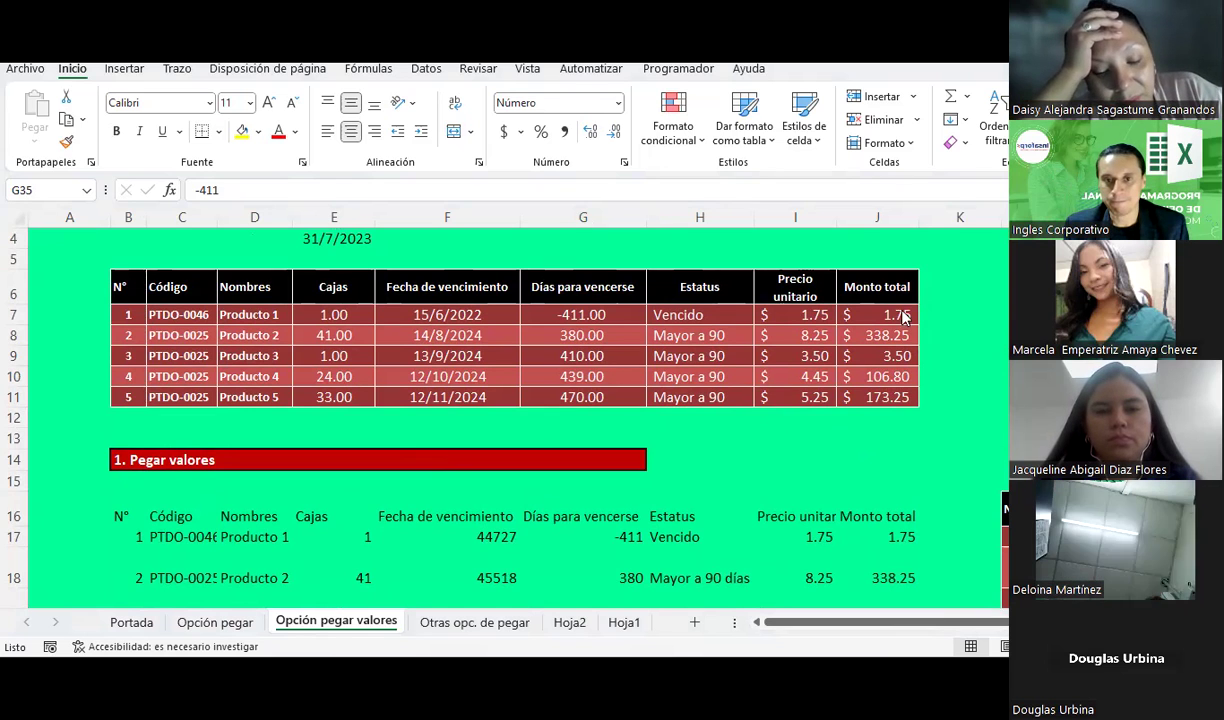
scroll(653, 426, "down", 3)
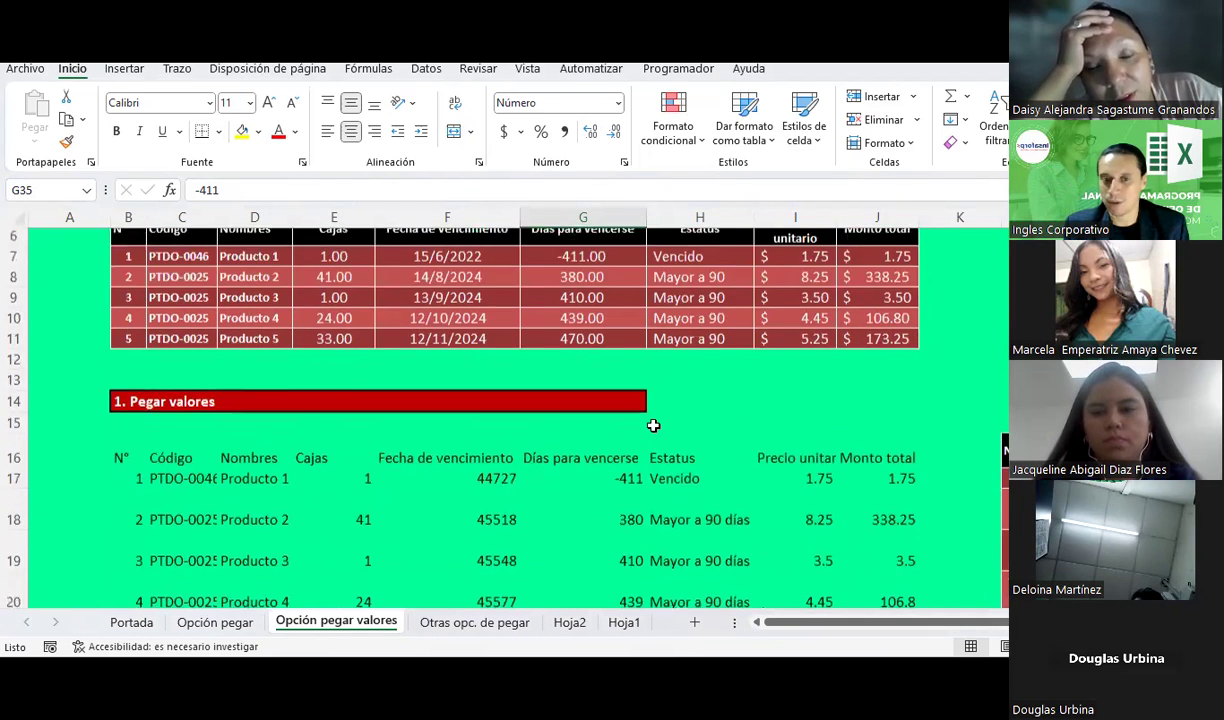
On Otras opc. de pegar, change G7's days-to-expiry formula to =F7-HOY().
left_click(452, 622)
scroll(377, 415, "up", 3)
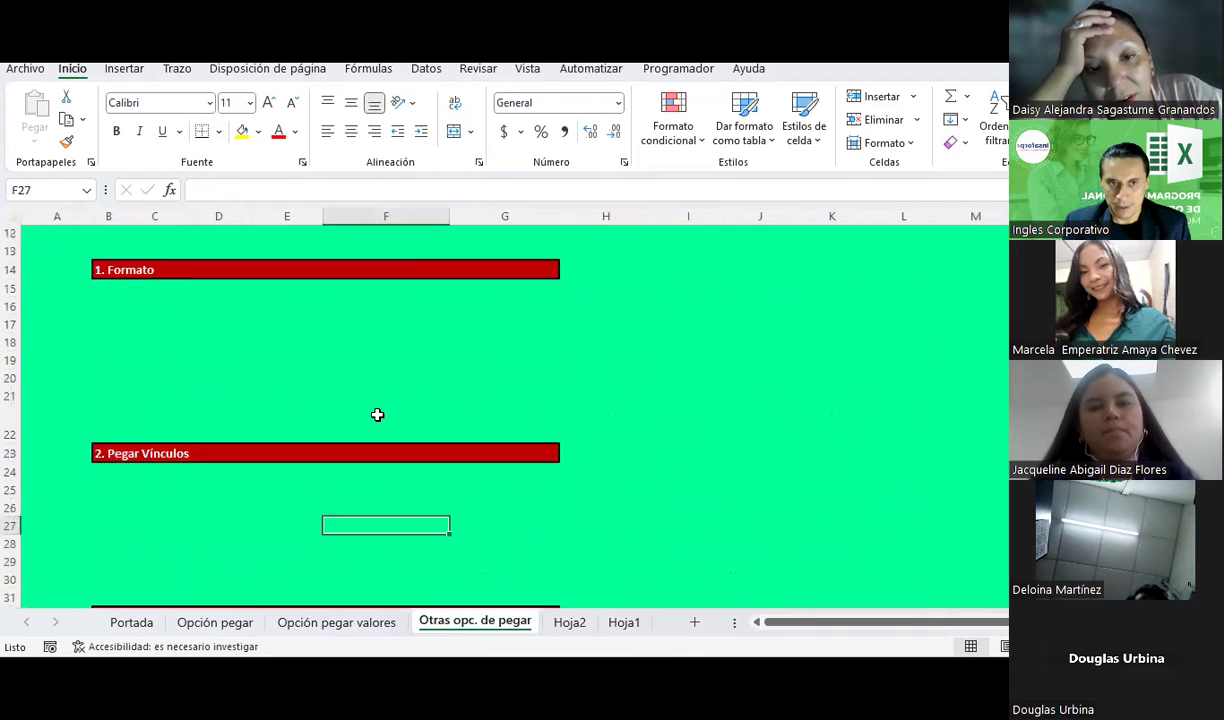
scroll(377, 415, "up", 3)
scroll(377, 415, "up", 1)
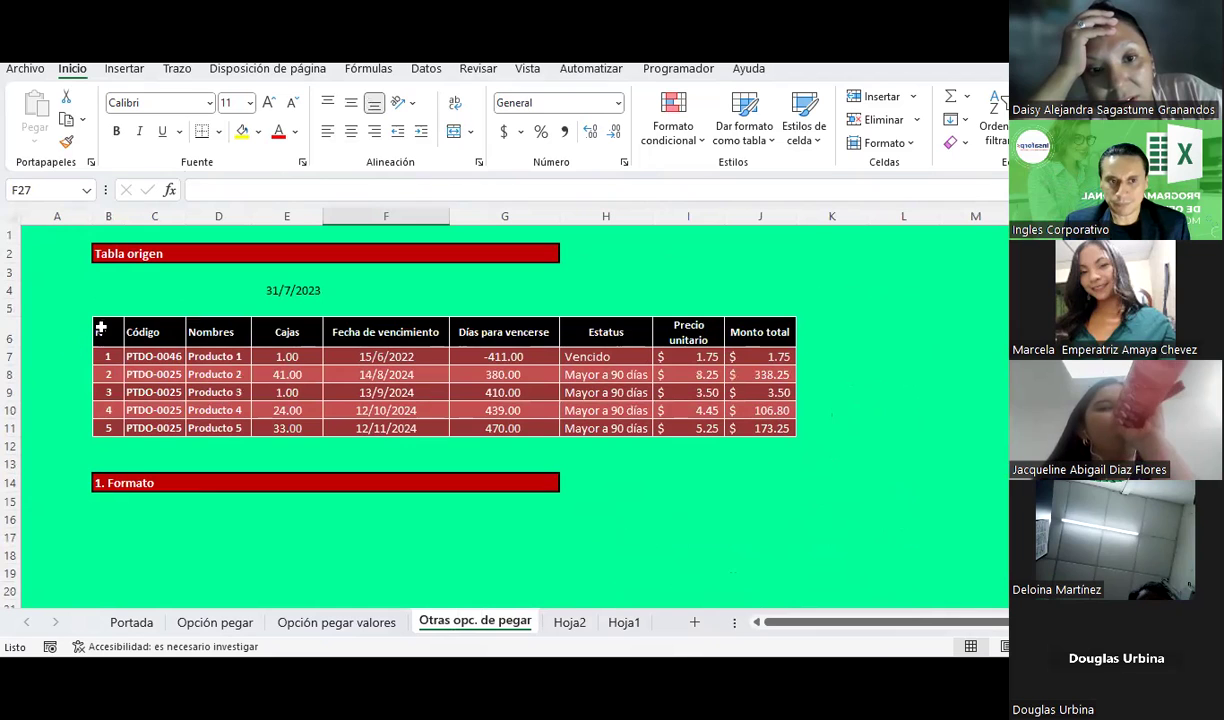
left_click(505, 357)
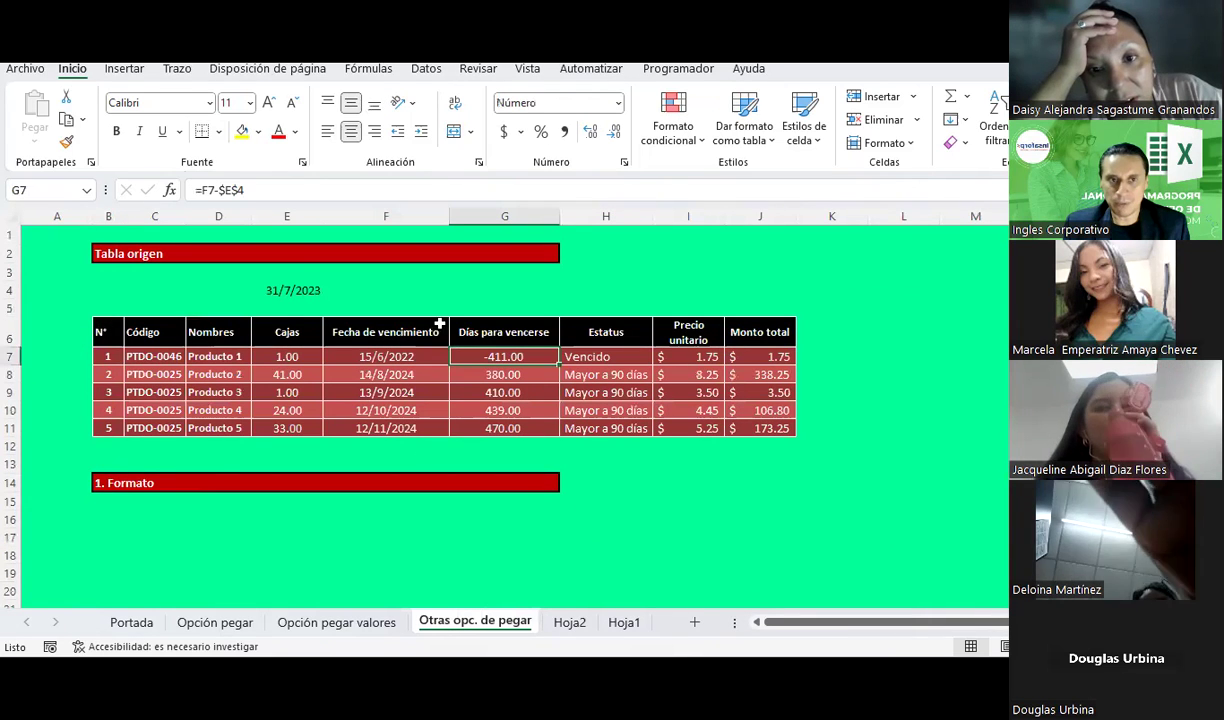
double_click(222, 189)
type("hoy")
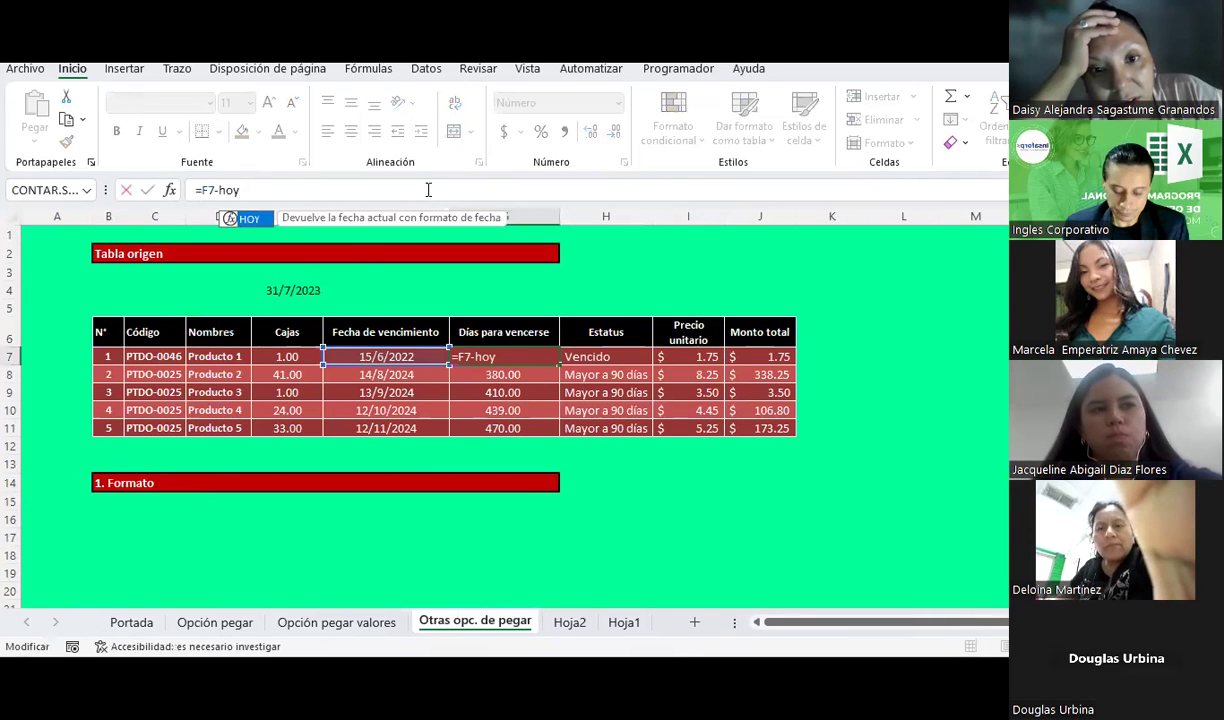
type("()")
key("Return")
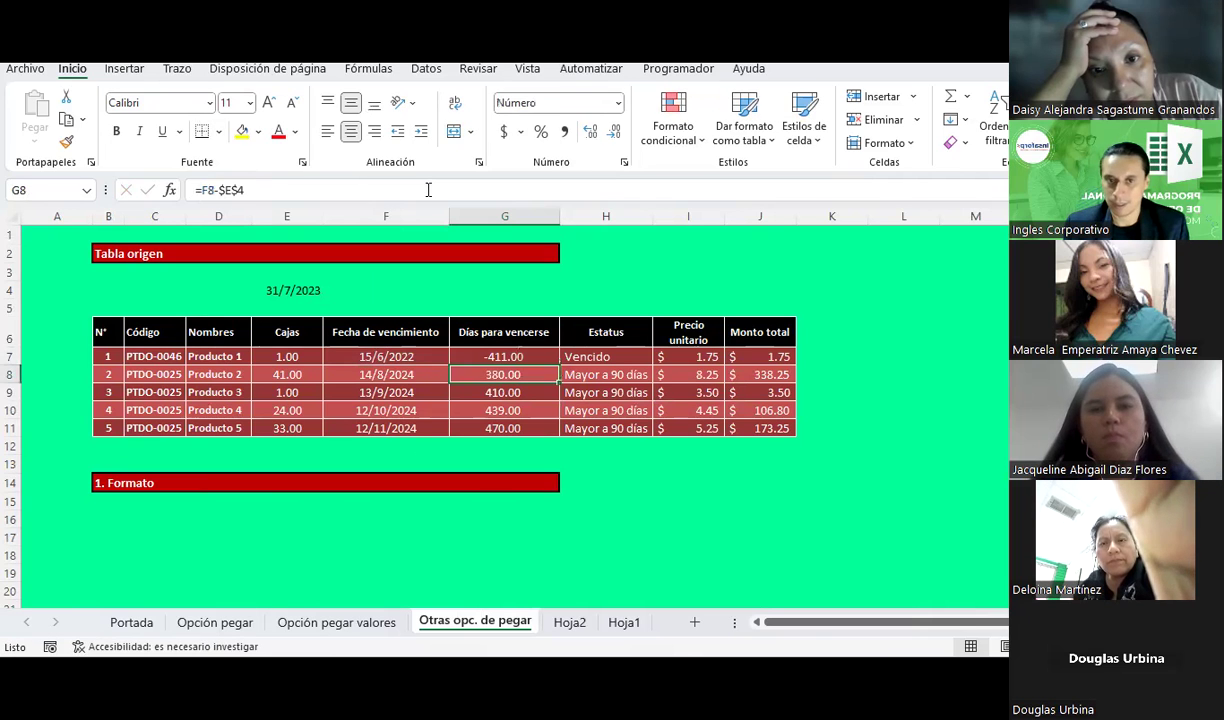
Copy the new G7 formula down into G8:G11.
left_click(486, 357)
key("ctrl+c")
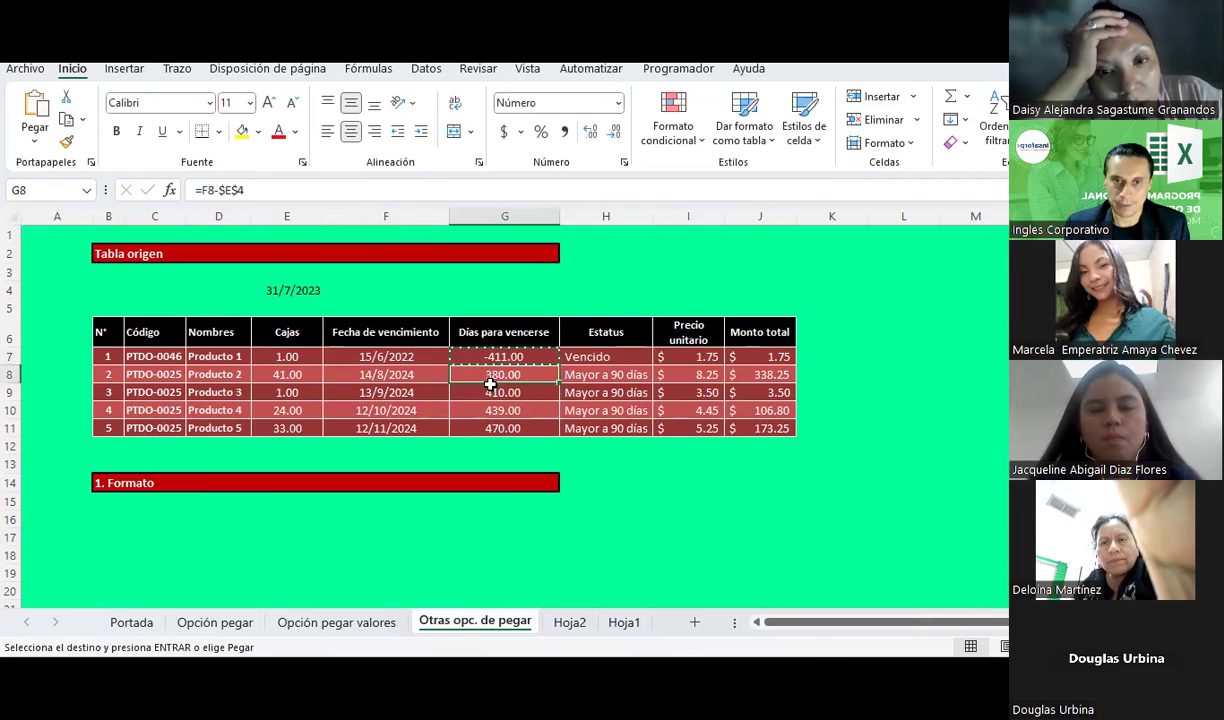
left_click_drag(486, 378, 499, 424)
right_click(499, 424)
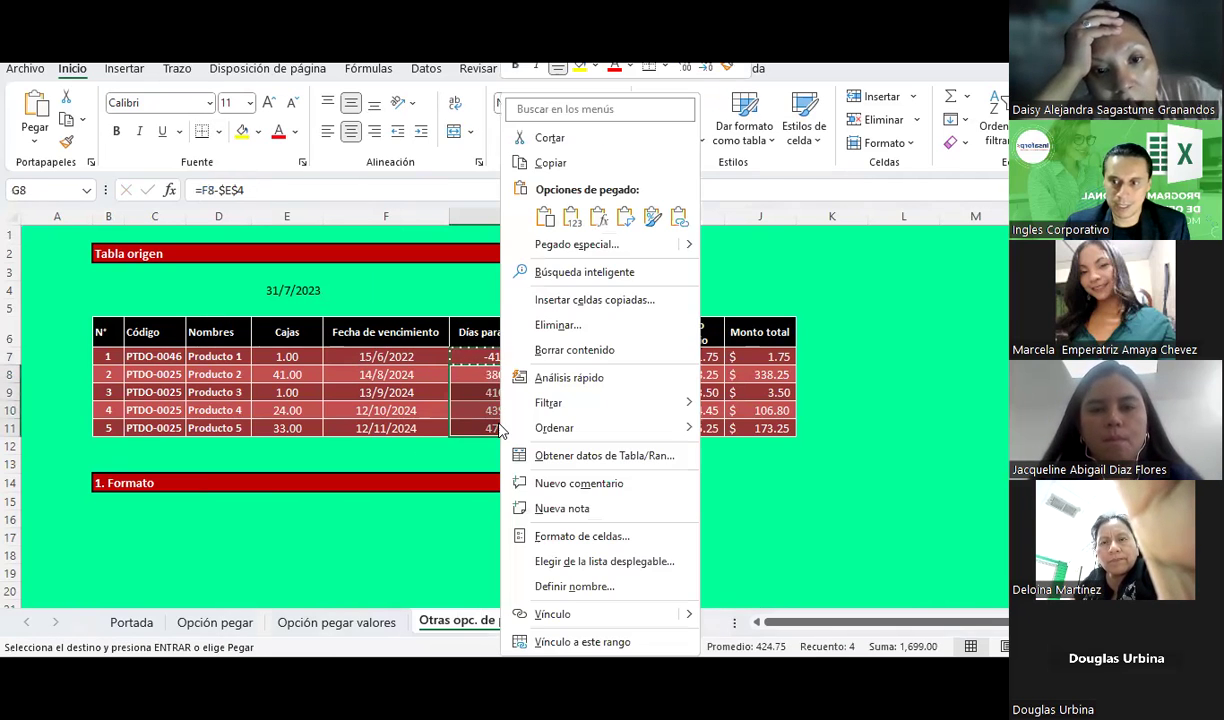
left_click(596, 217)
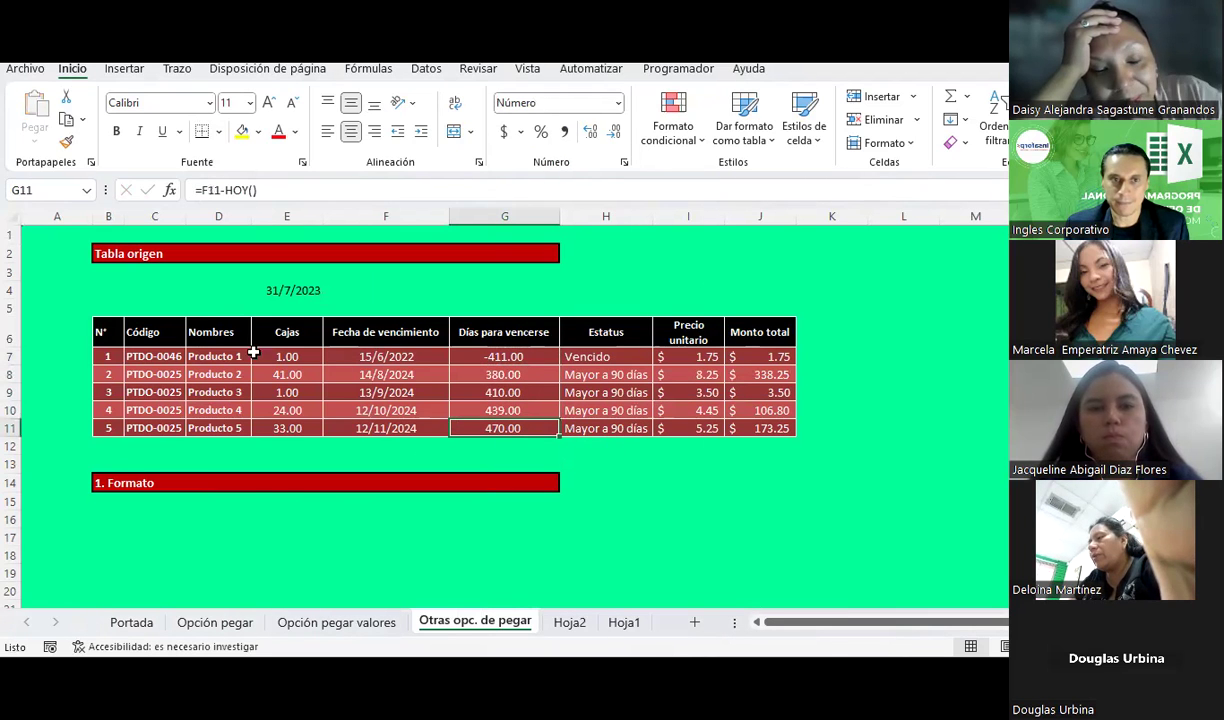
Copy the source table B6:J11.
left_click_drag(100, 330, 760, 432)
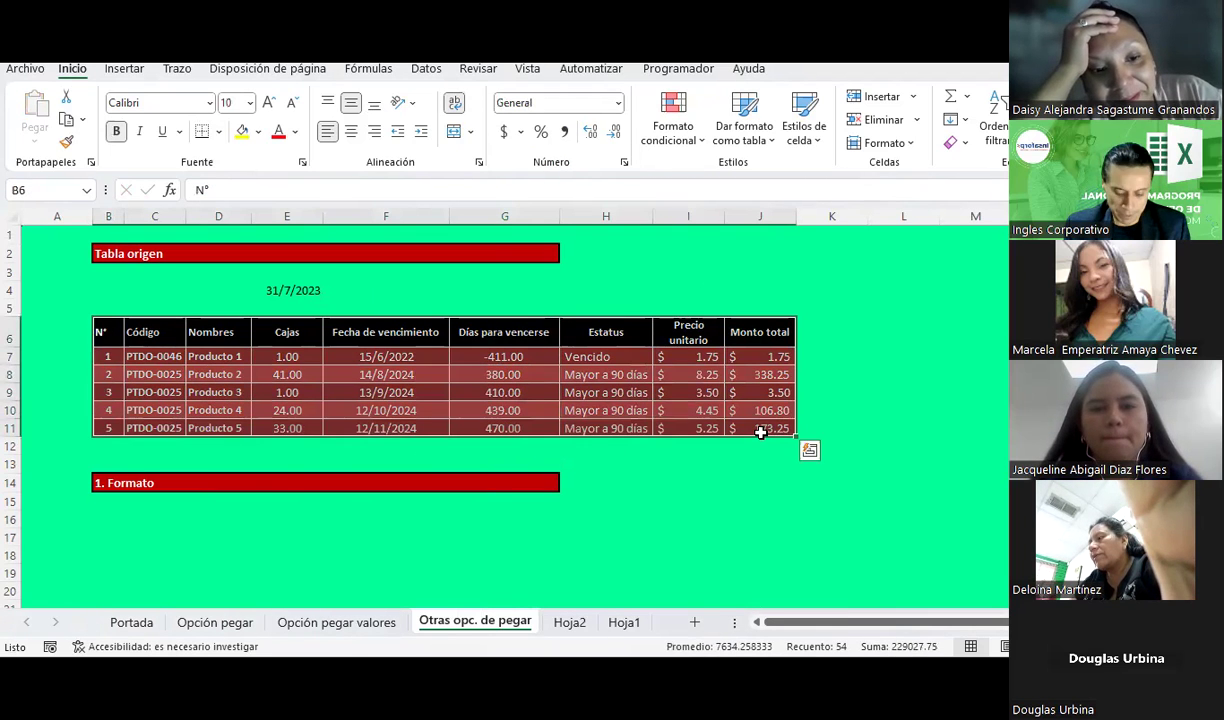
key("ctrl+c")
scroll(760, 432, "down", 2)
Paste only the source table's formatting at B16 using Pegar > Formato.
left_click(107, 410)
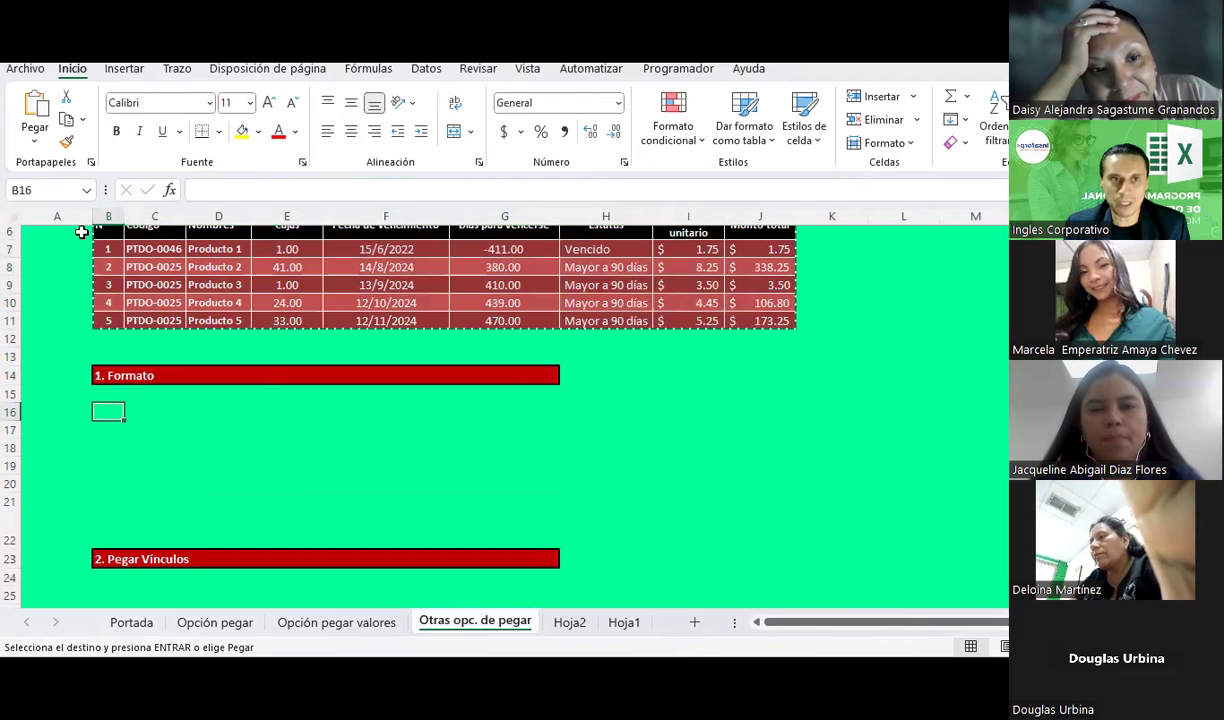
left_click(35, 140)
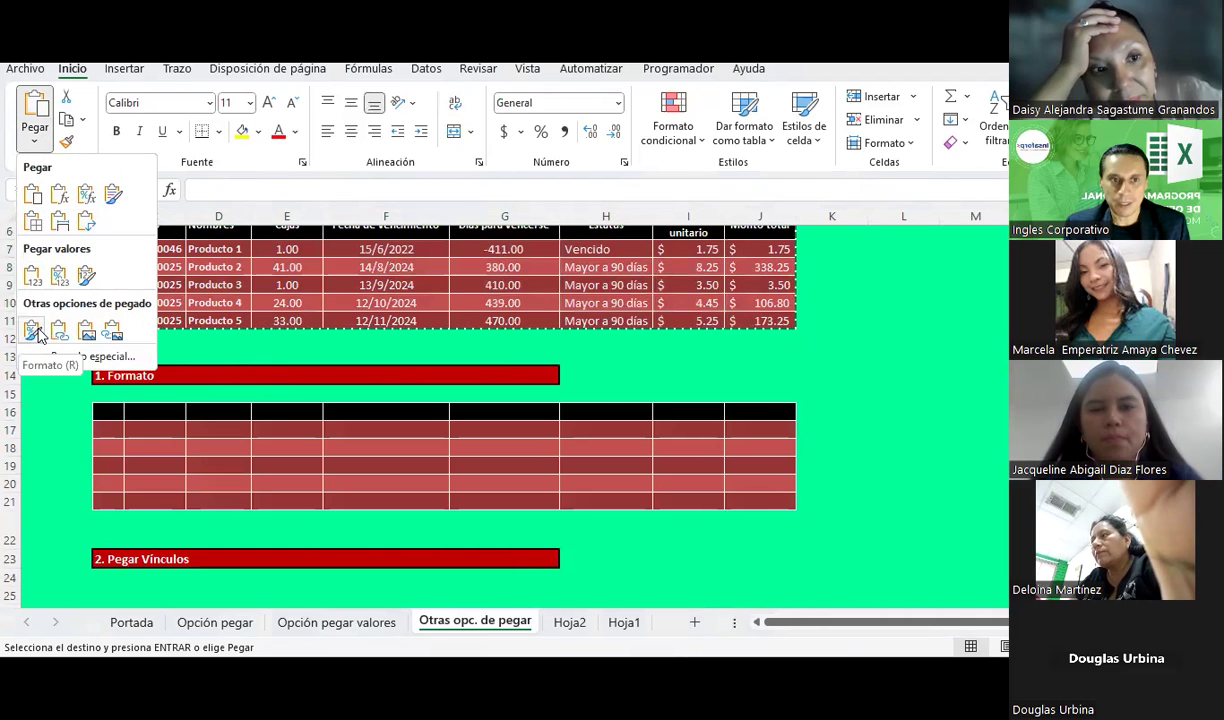
left_click(33, 330)
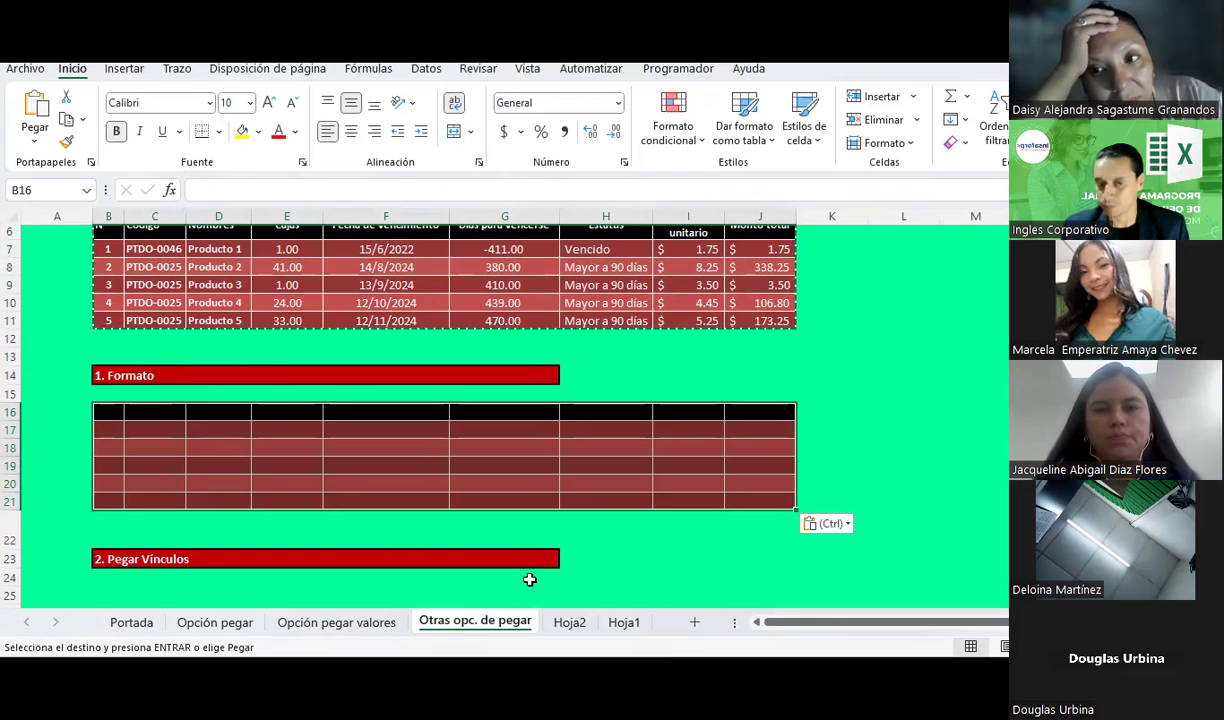
Paste the source table B6:J11 as links at B25 with Pegar vínculo.
scroll(307, 391, "up", 2)
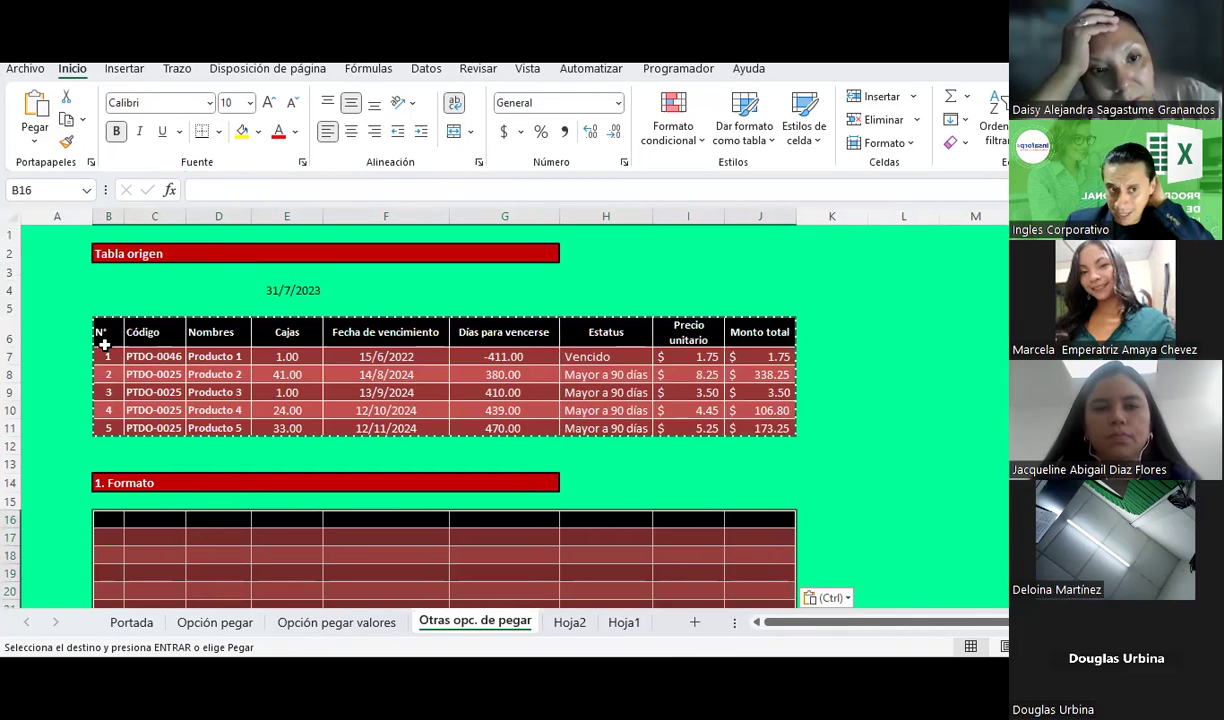
mouse_move(101, 331)
left_mouse_down()
mouse_move(655, 428)
mouse_move(780, 428)
left_mouse_up()
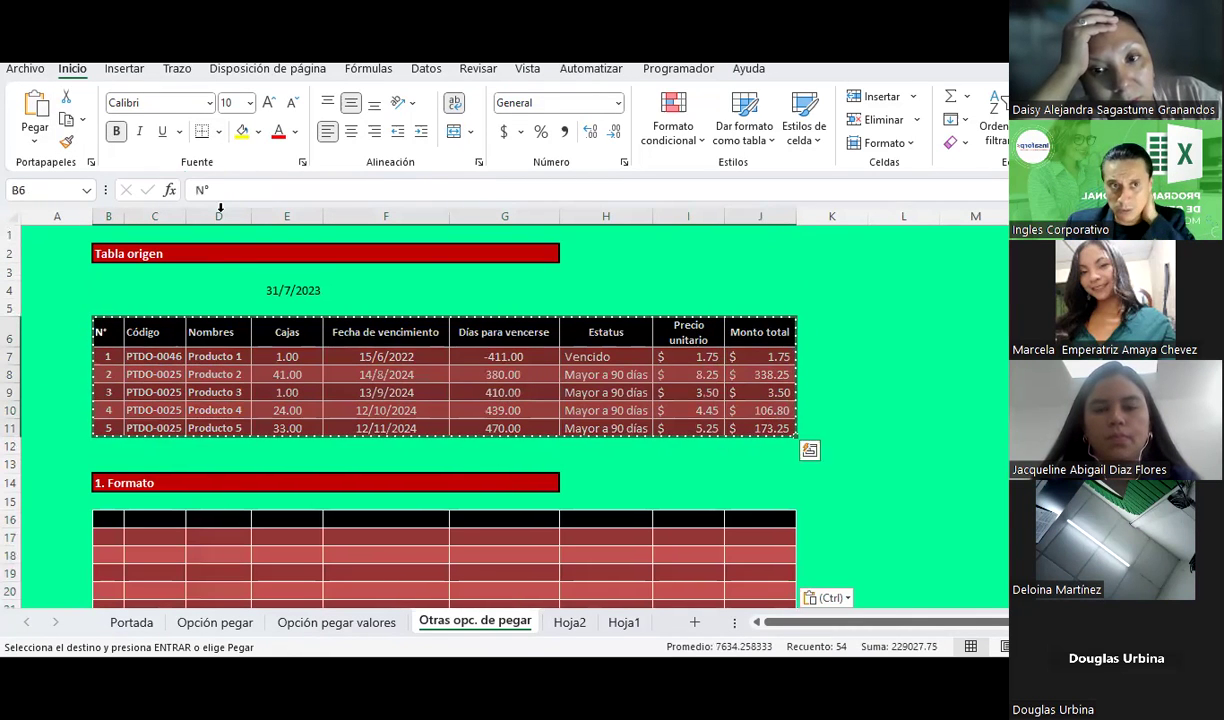
scroll(395, 421, "down", 3)
scroll(395, 421, "down", 2)
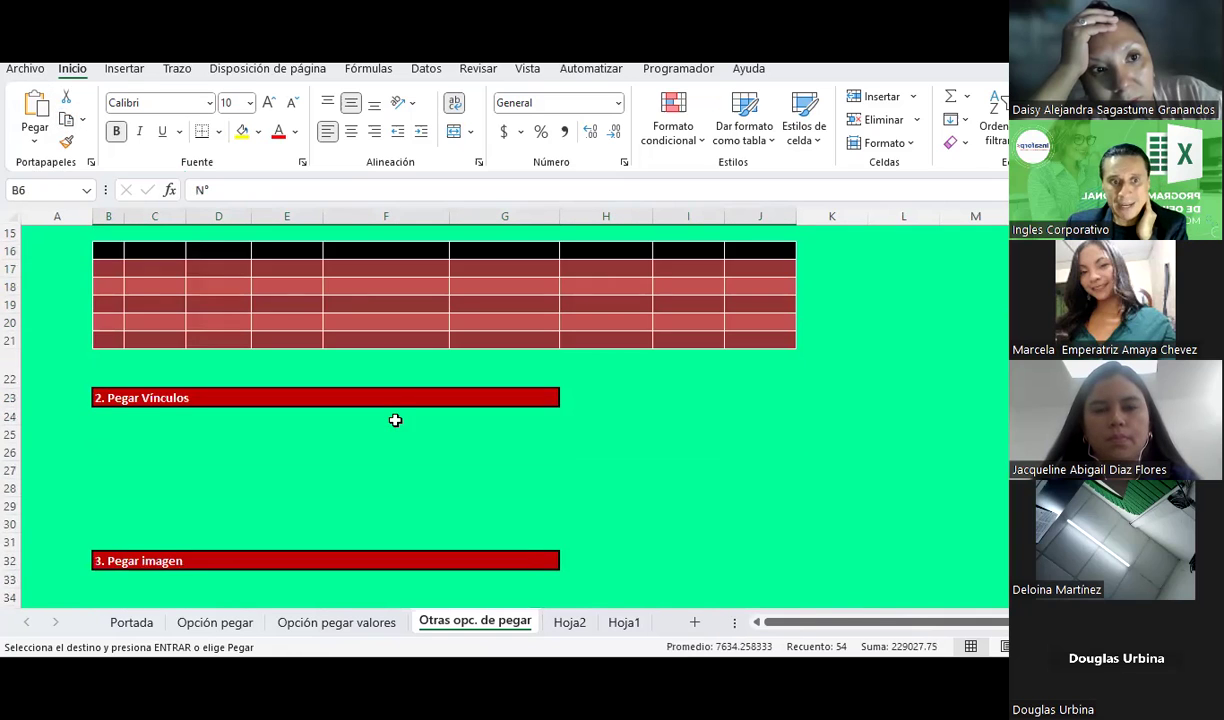
scroll(395, 420, "up", 1)
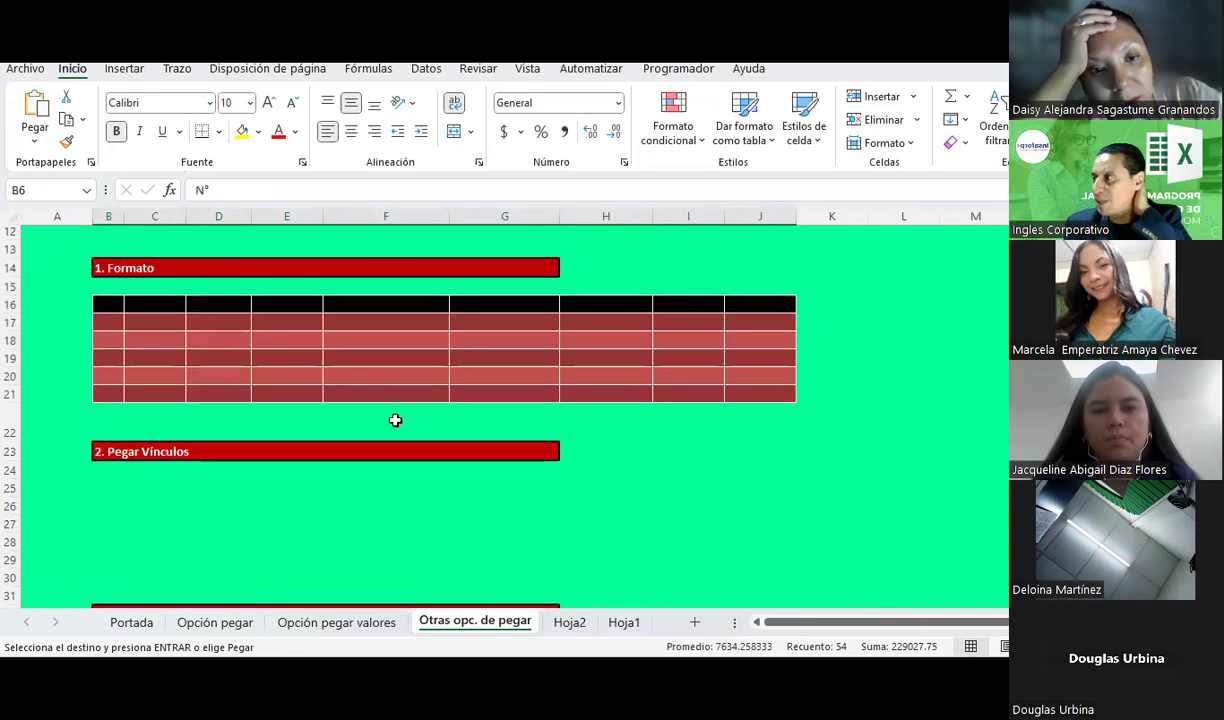
left_click(114, 491)
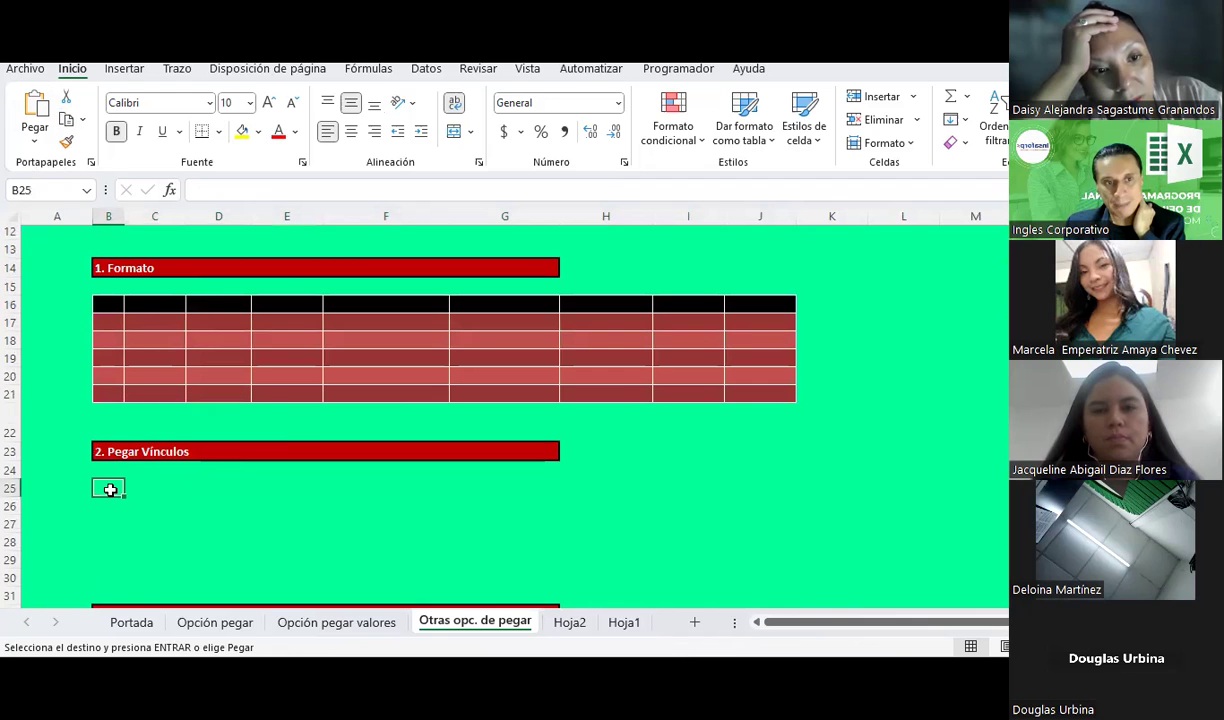
left_click(36, 142)
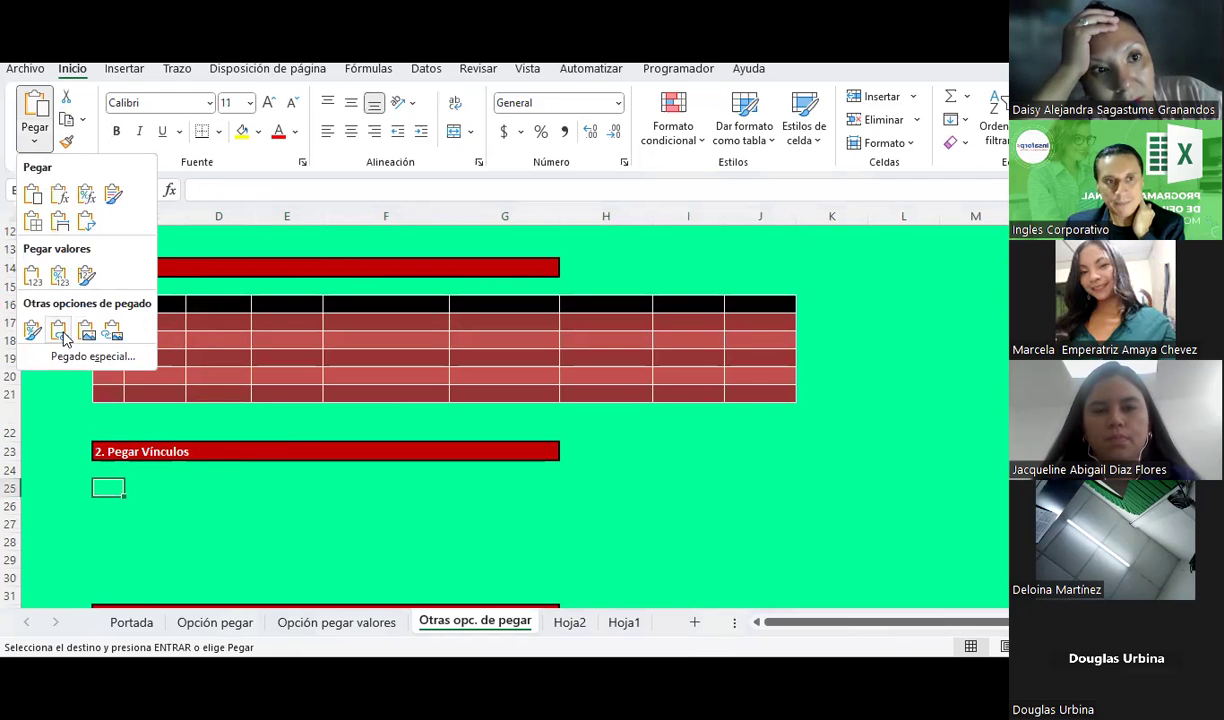
left_click(60, 334)
scroll(282, 438, "down", 2)
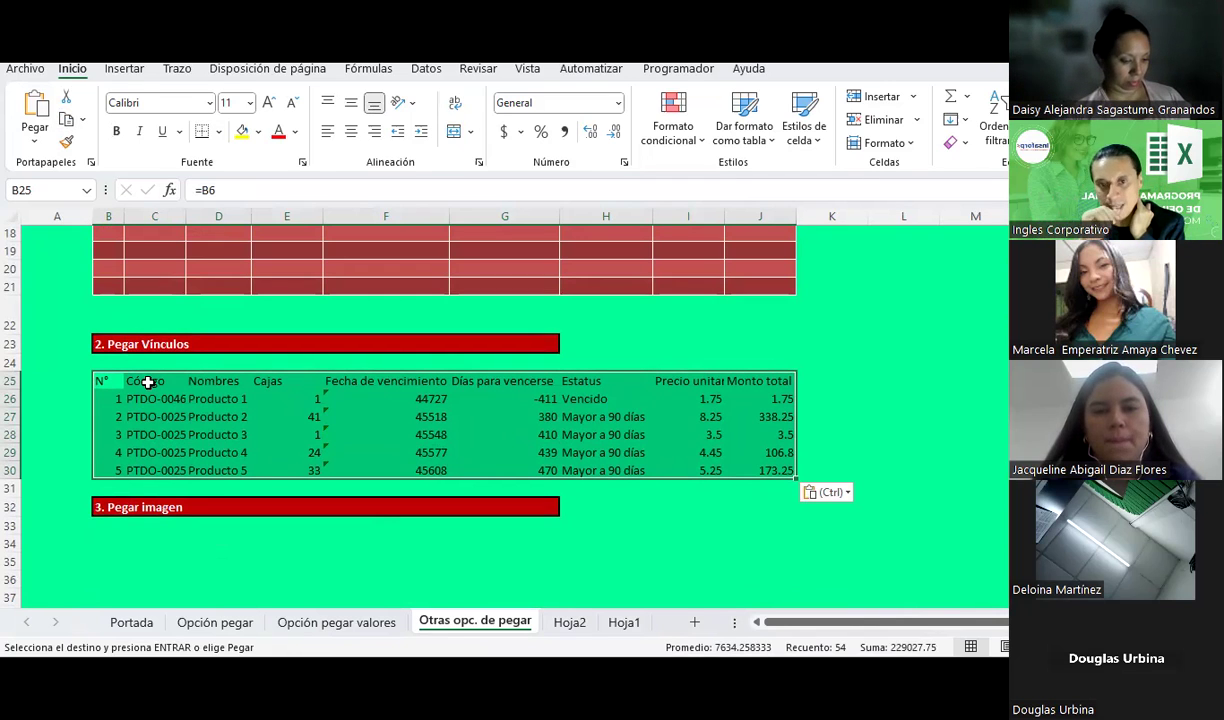
Compare the linked Código cells starting at C26 against the original C7.
left_click(166, 405)
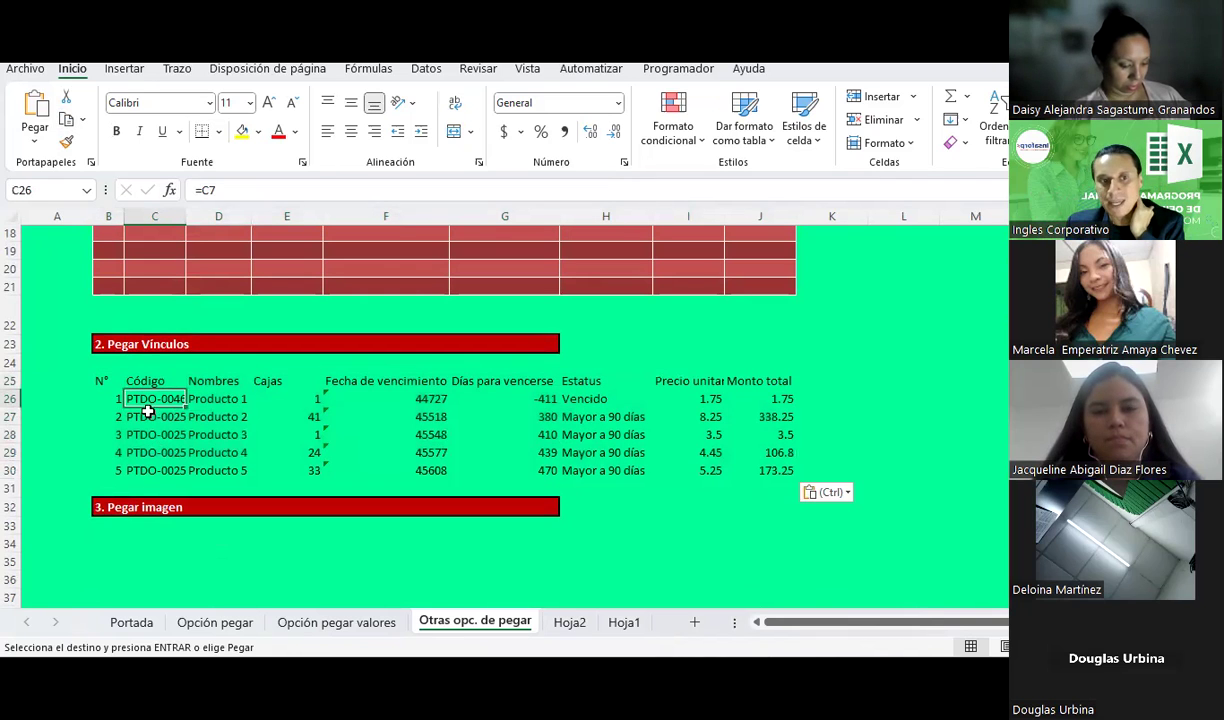
left_click_drag(106, 384, 760, 472)
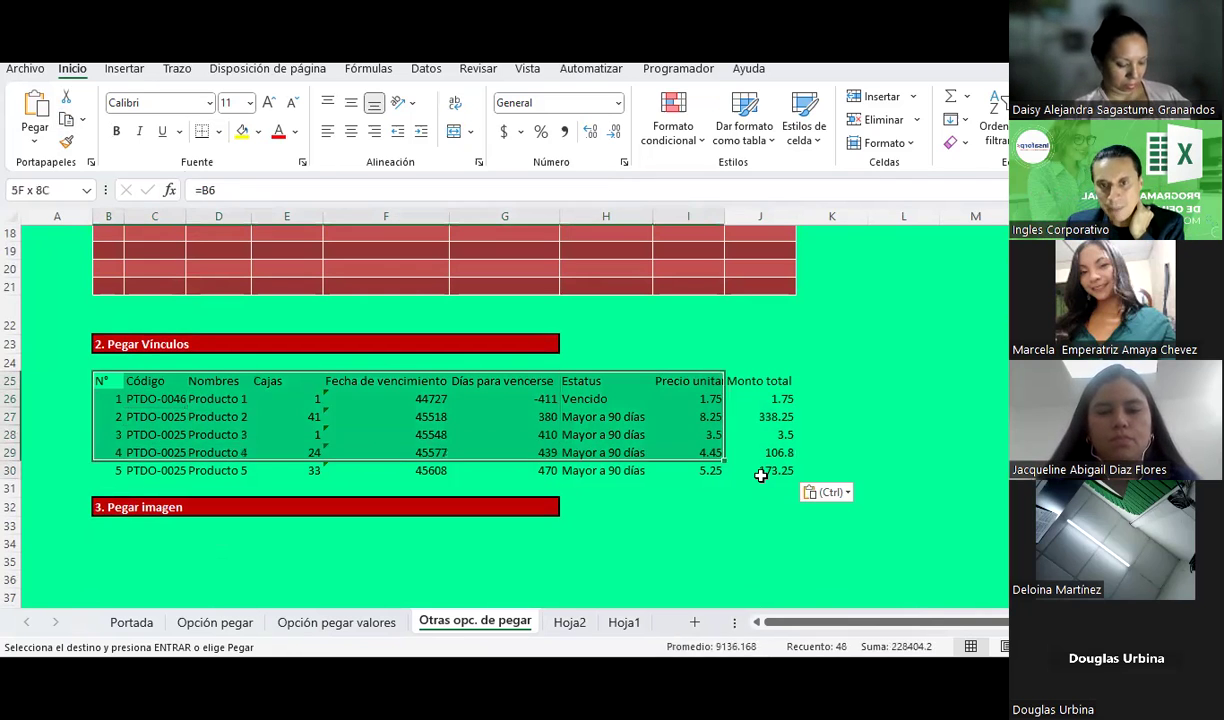
left_click(150, 399)
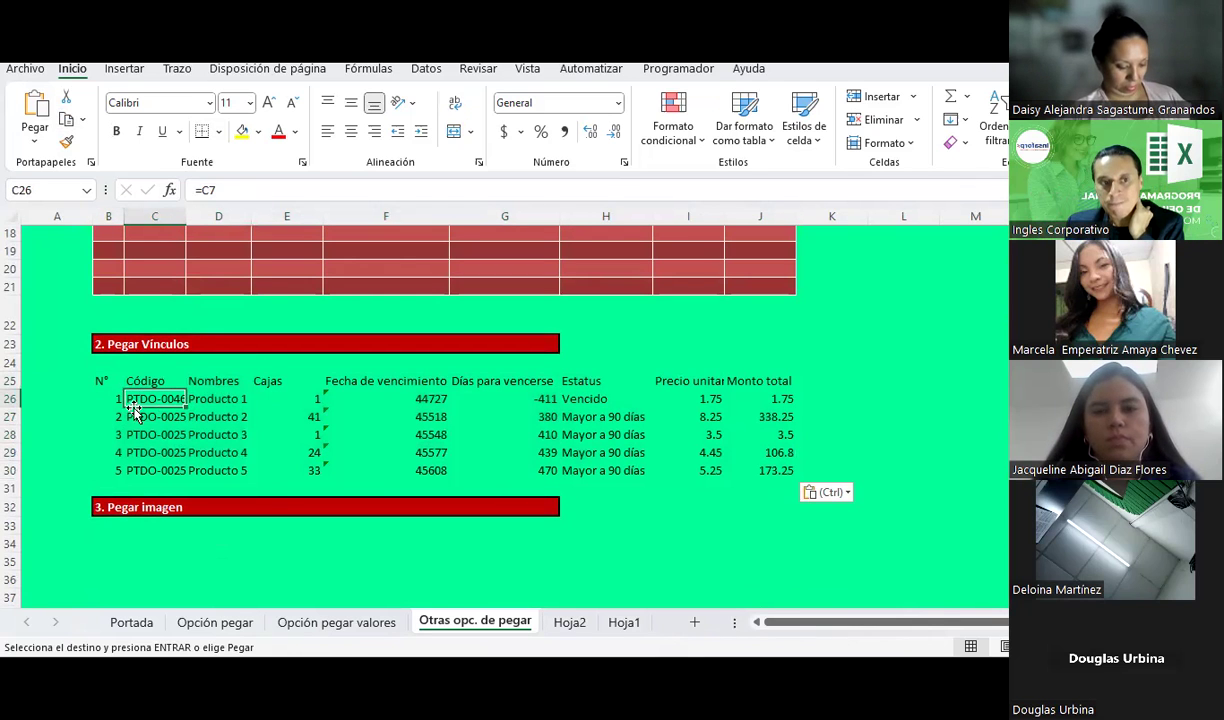
scroll(165, 405, "up", 2)
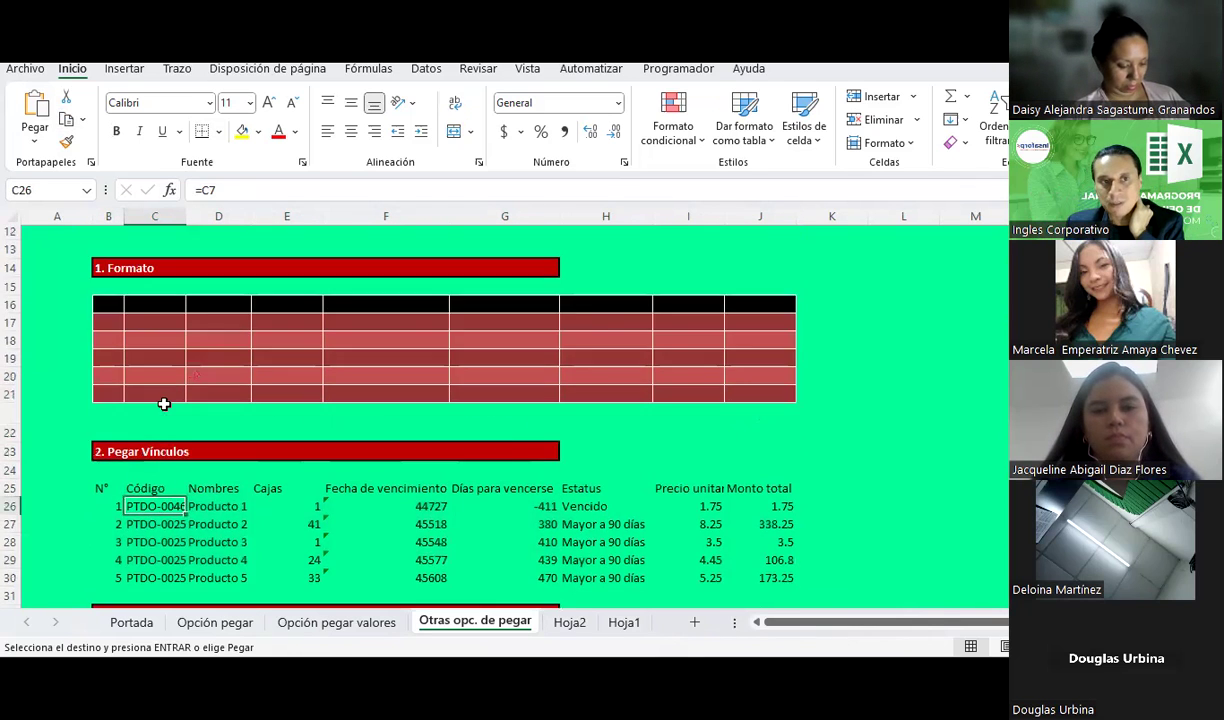
scroll(165, 405, "up", 4)
left_click(163, 357)
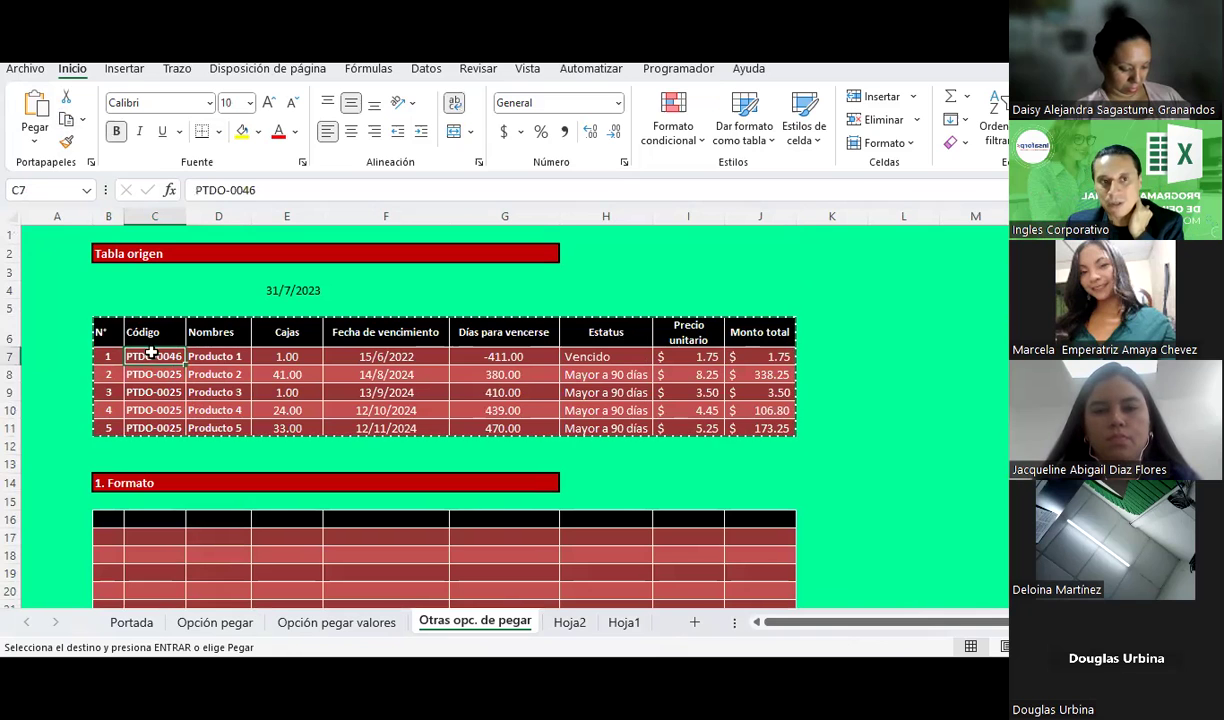
scroll(164, 380, "down", 4)
scroll(172, 436, "down", 1)
left_click(156, 452)
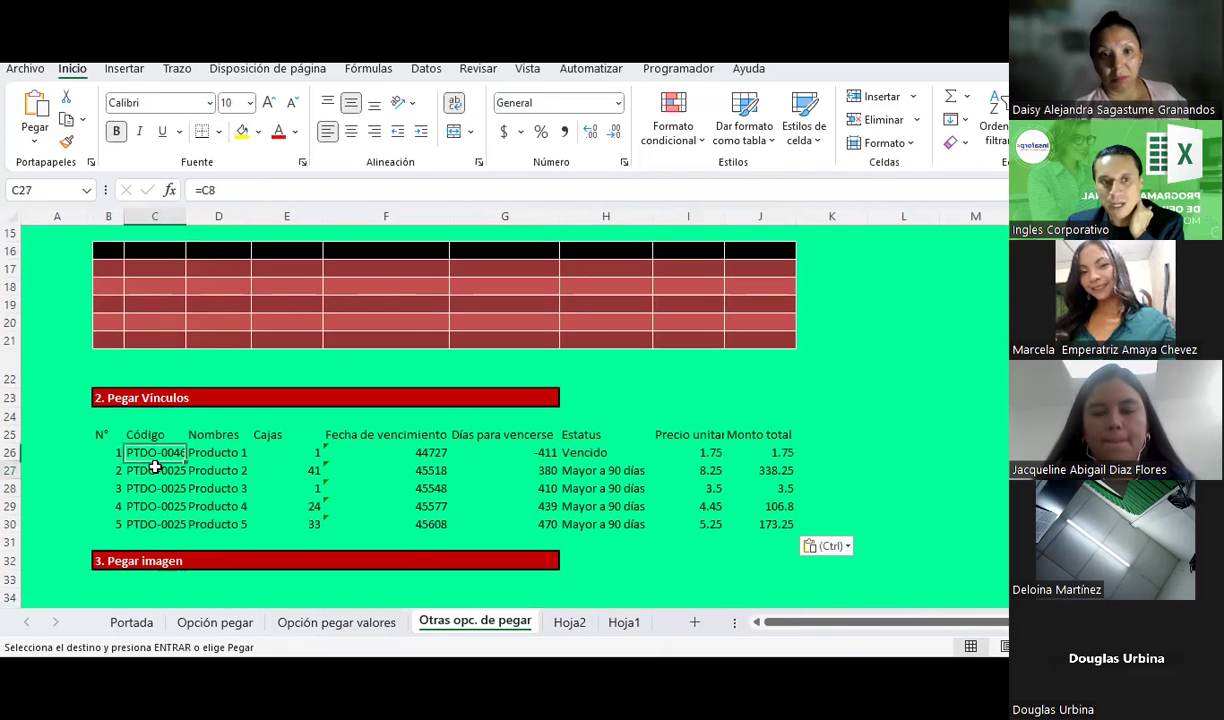
left_click(156, 470)
left_click(156, 488)
left_click(156, 506)
left_click(157, 524)
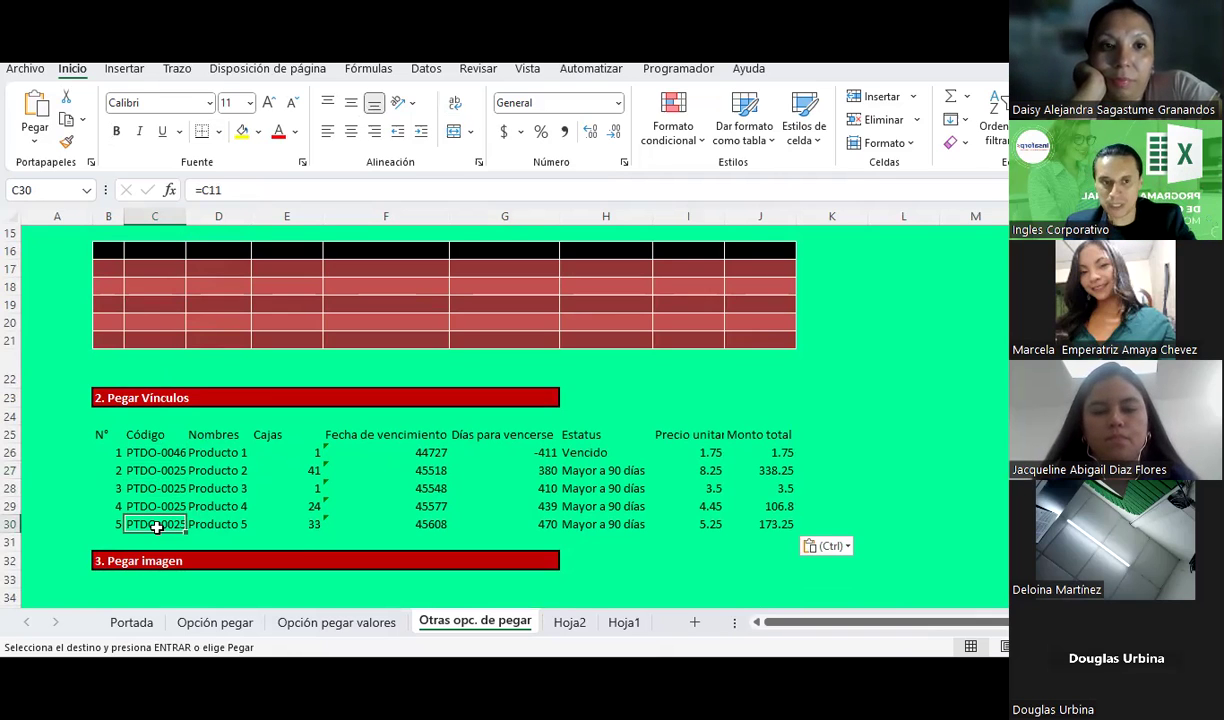
Change the first product code in C7 from PTDO-0046 to PTDO-0047.
scroll(172, 420, "up", 5)
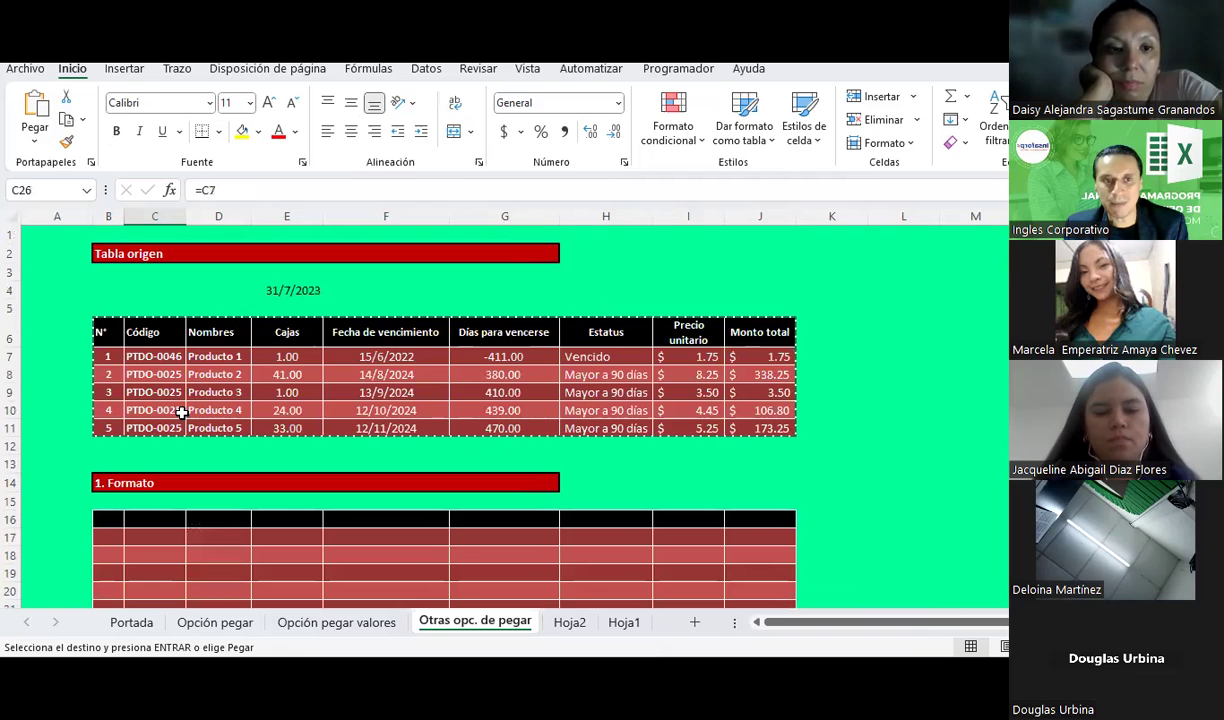
left_click(176, 356)
double_click(178, 356)
double_click(178, 356)
type("0047")
key("Return")
Confirm C26 now shows PTDO-0047, widen column C slightly, and select B16:H21.
scroll(380, 440, "down", 4)
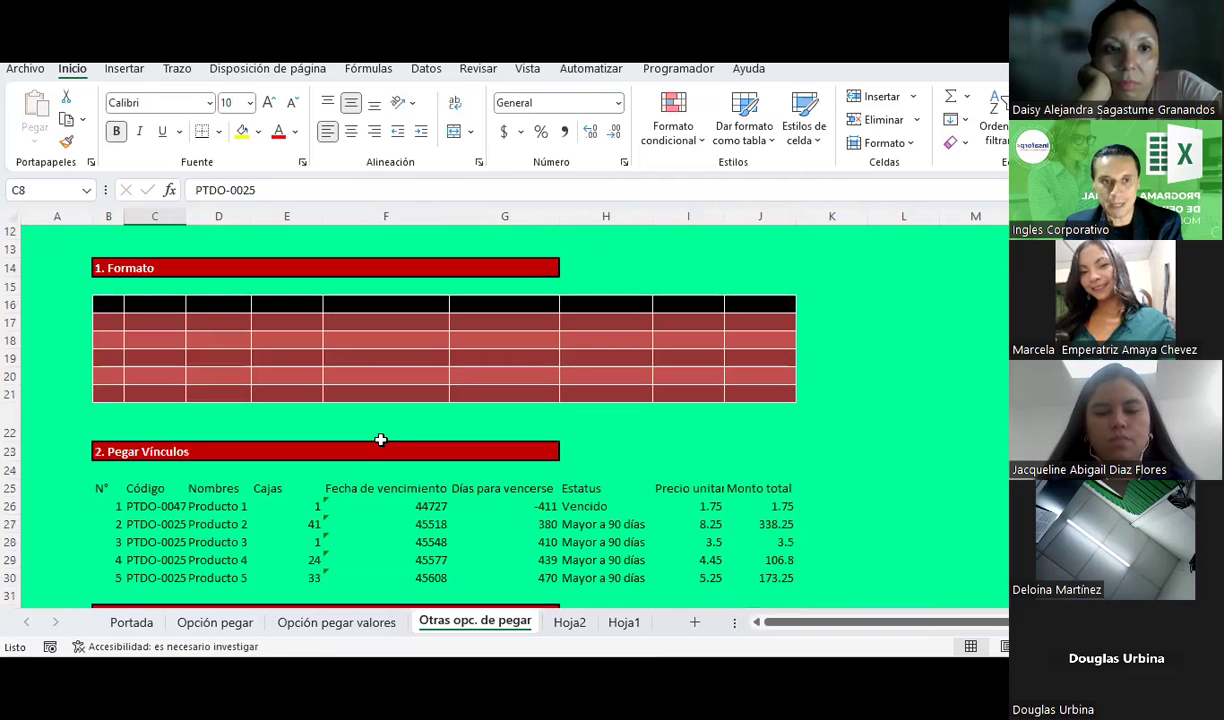
left_click(160, 507)
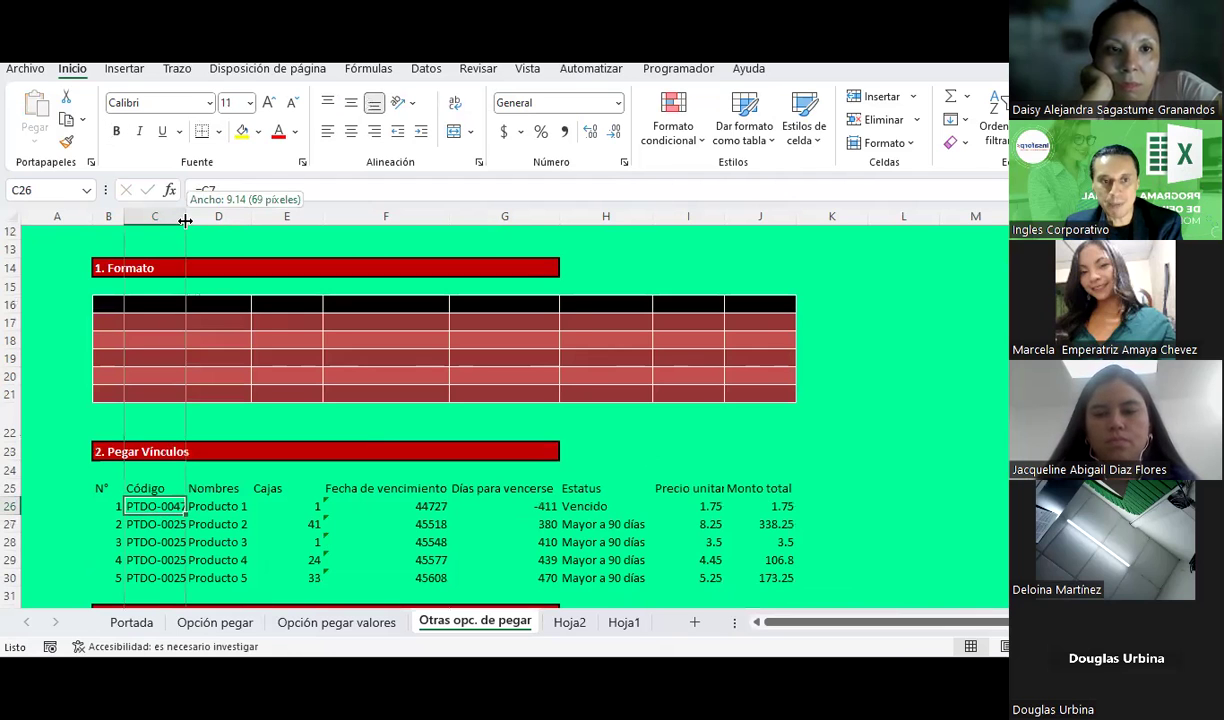
left_click_drag(185, 220, 189, 220)
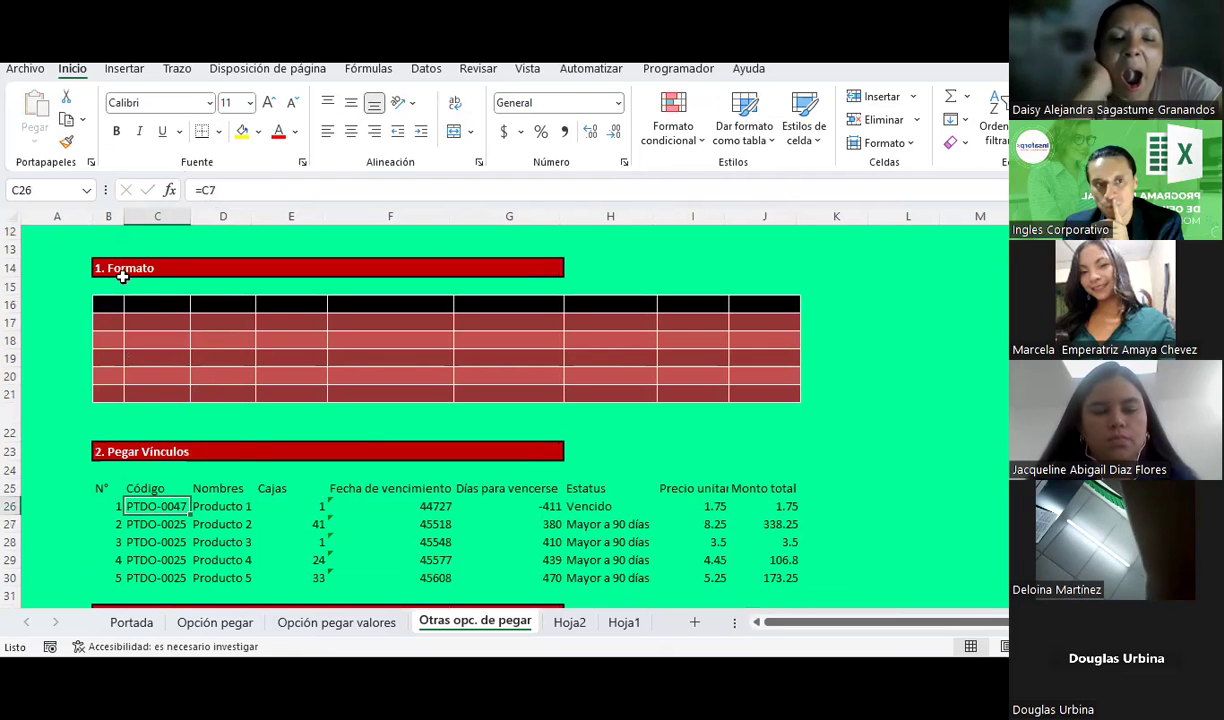
left_click_drag(109, 305, 606, 391)
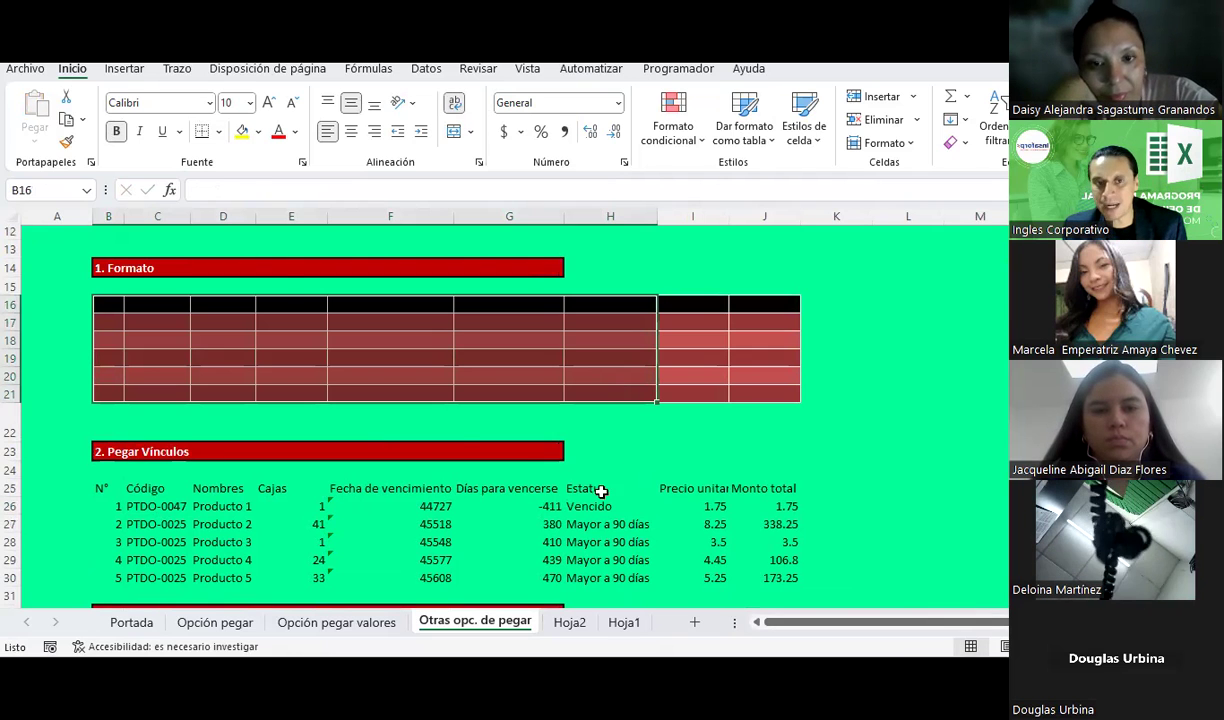
Copy the source table B6:J11 again.
scroll(596, 492, "up", 4)
left_click(410, 428)
left_click(112, 332)
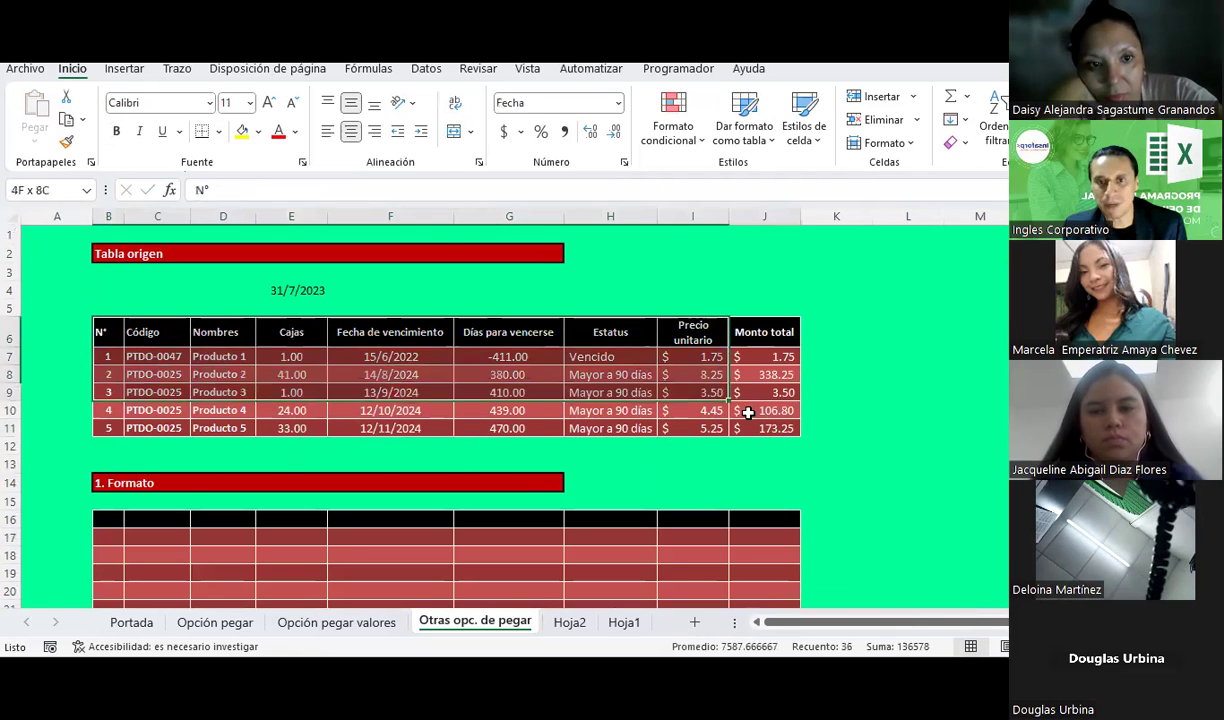
left_click_drag(230, 338, 751, 427)
key("ctrl+c")
Paste only the table's formatting at N25.
scroll(751, 427, "down", 3)
scroll(751, 427, "down", 2)
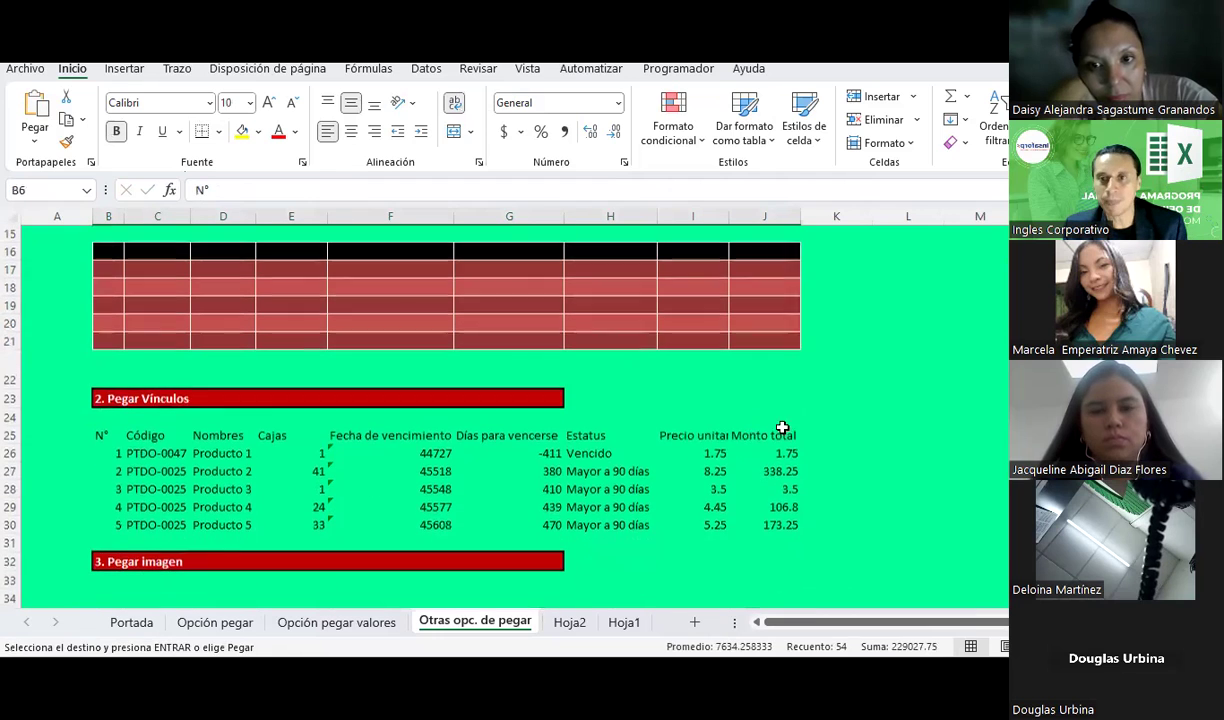
left_click(1052, 434)
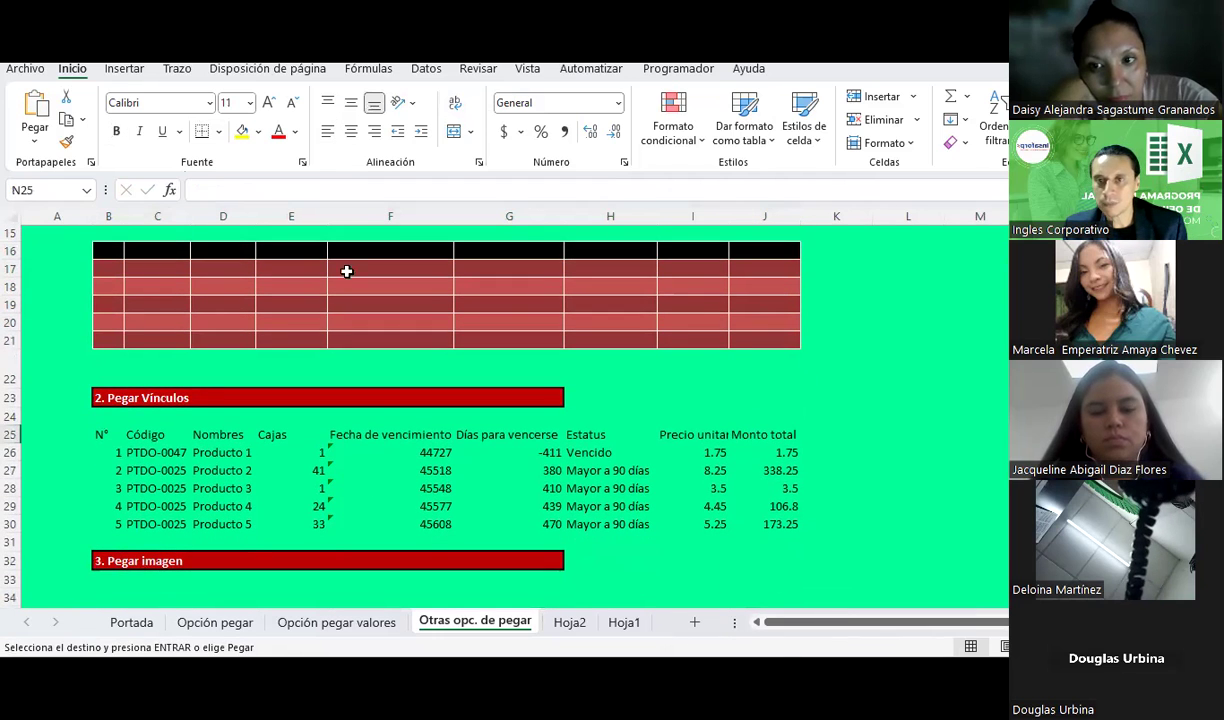
left_click(35, 147)
left_click(30, 322)
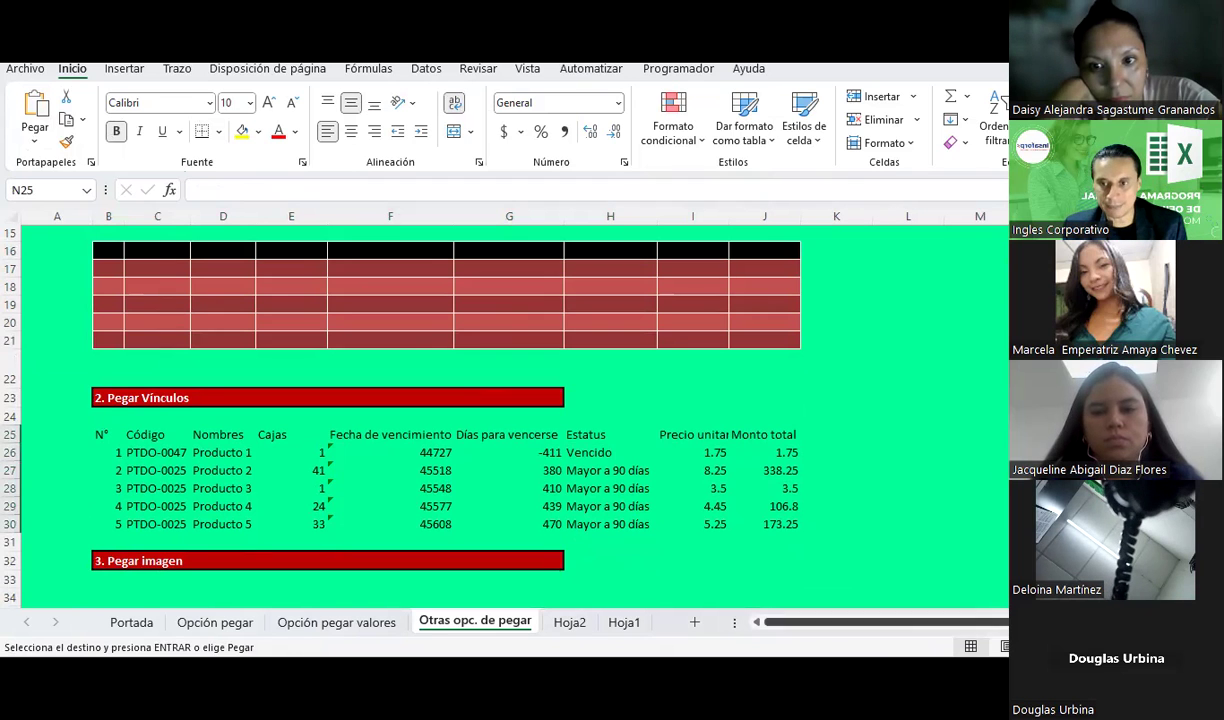
Paste the table as links into N25 and make row 25 taller for wrapped headers.
scroll(500, 400, "right", 1)
scroll(712, 479, "right", 5)
scroll(712, 479, "right", 1)
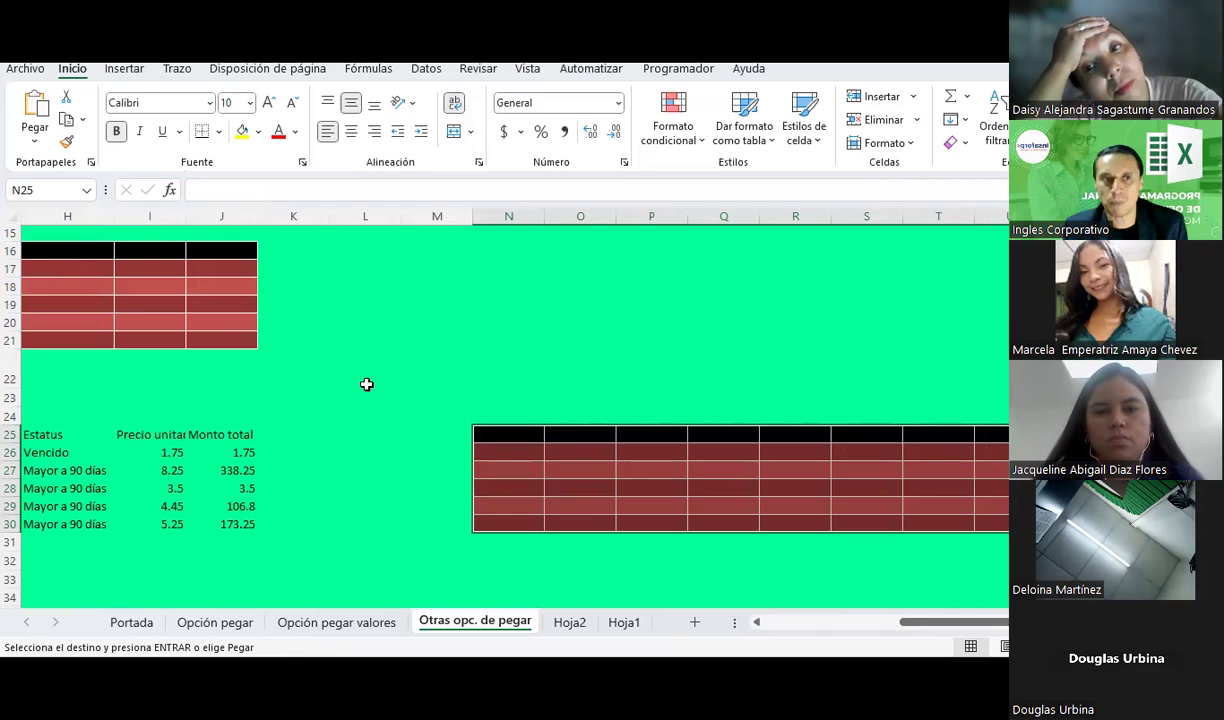
left_click(35, 140)
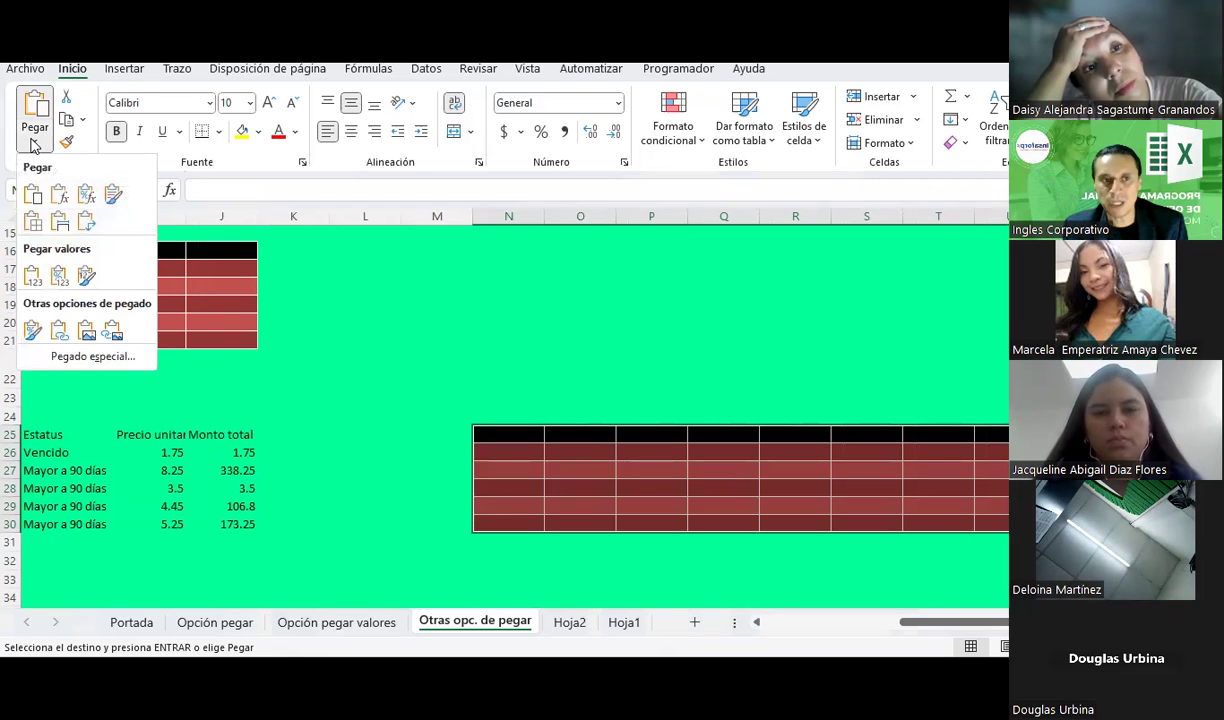
left_click(60, 332)
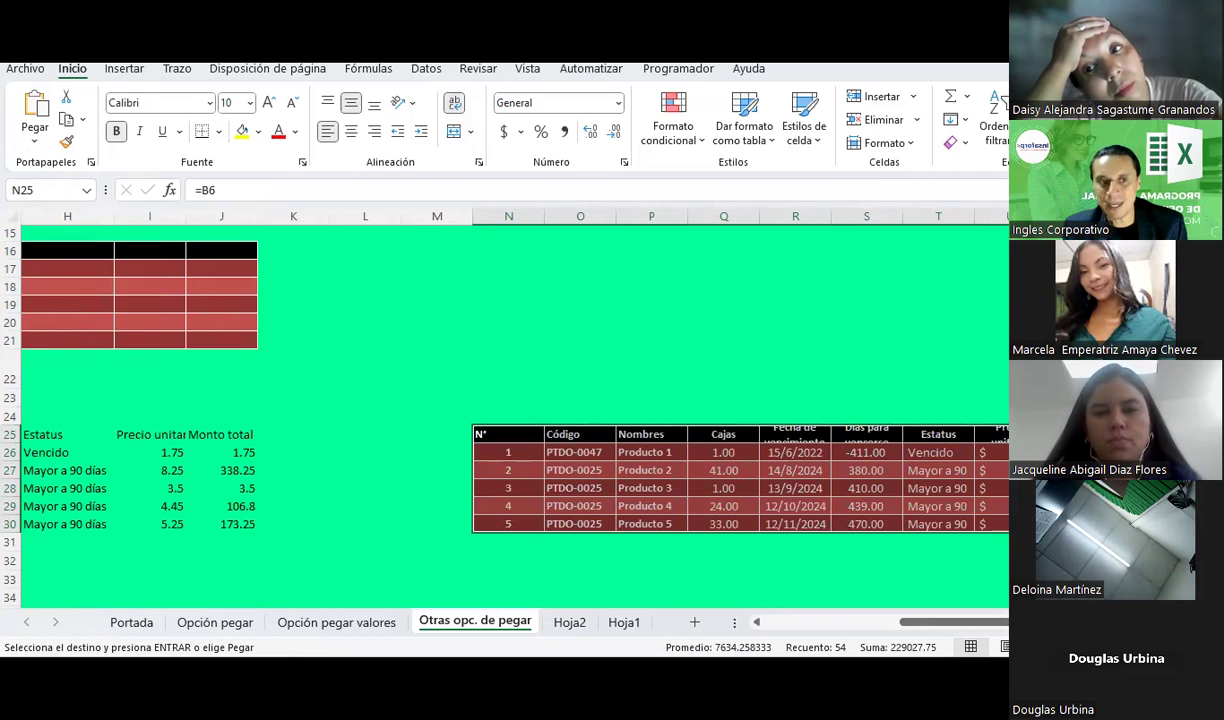
left_click_drag(13, 443, 13, 456)
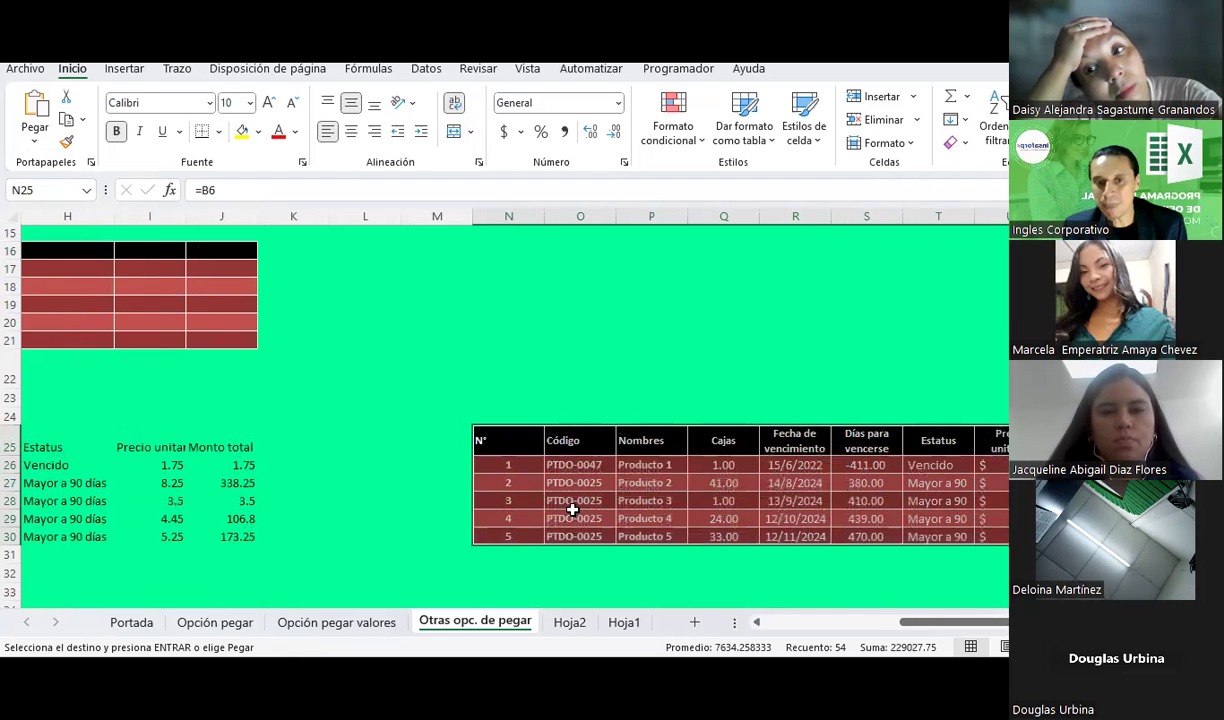
Compare the linked code in O26 with the original code in C7.
left_click(577, 467)
scroll(232, 276, "up", 5)
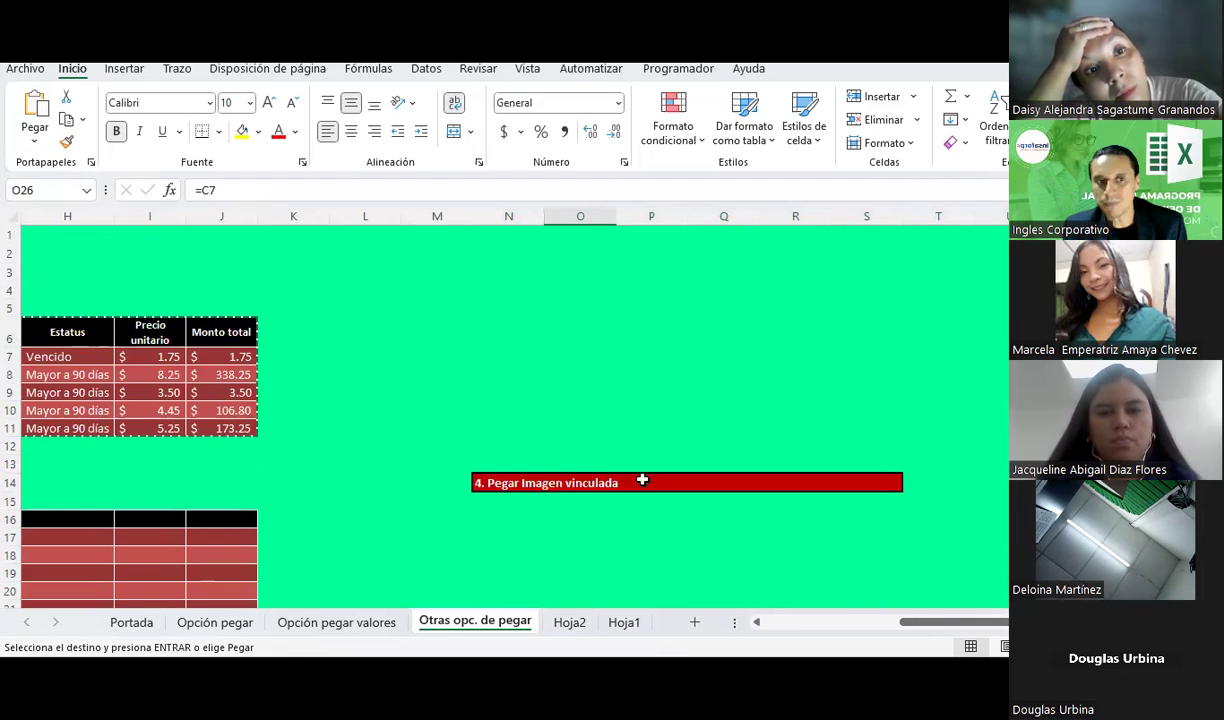
scroll(642, 481, "up", 5)
scroll(257, 365, "left", 2)
left_click(157, 356)
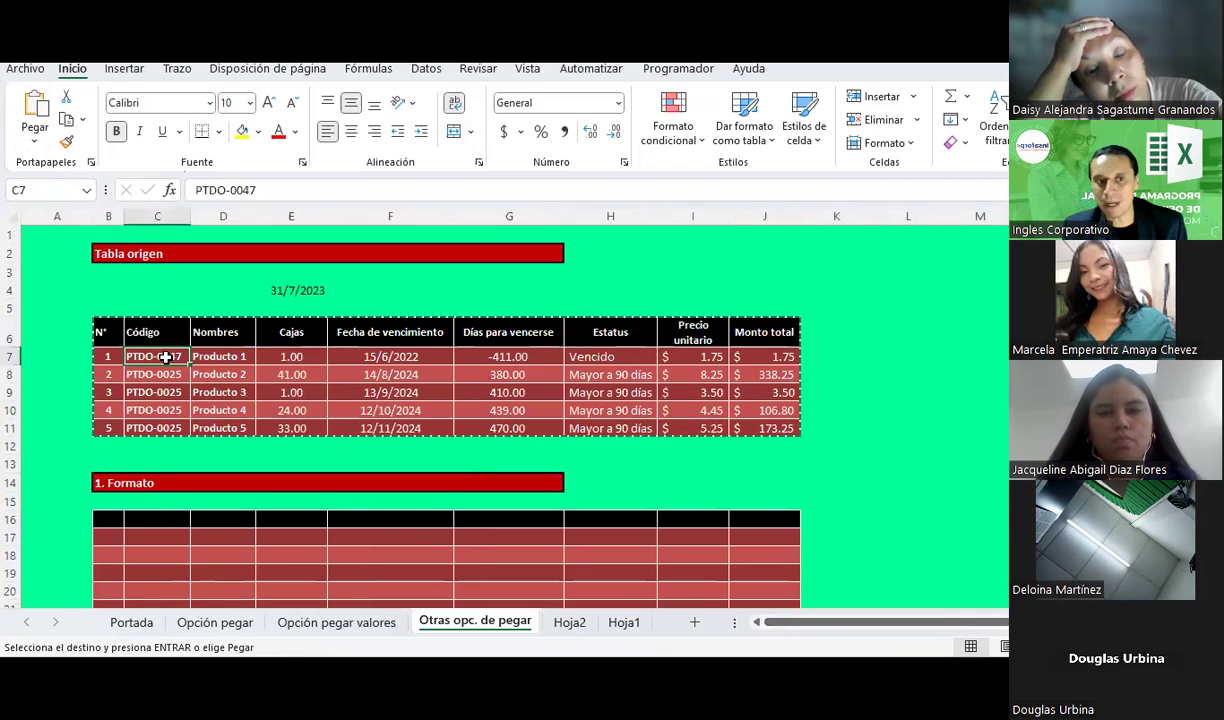
scroll(717, 468, "down", 2)
scroll(717, 468, "down", 5)
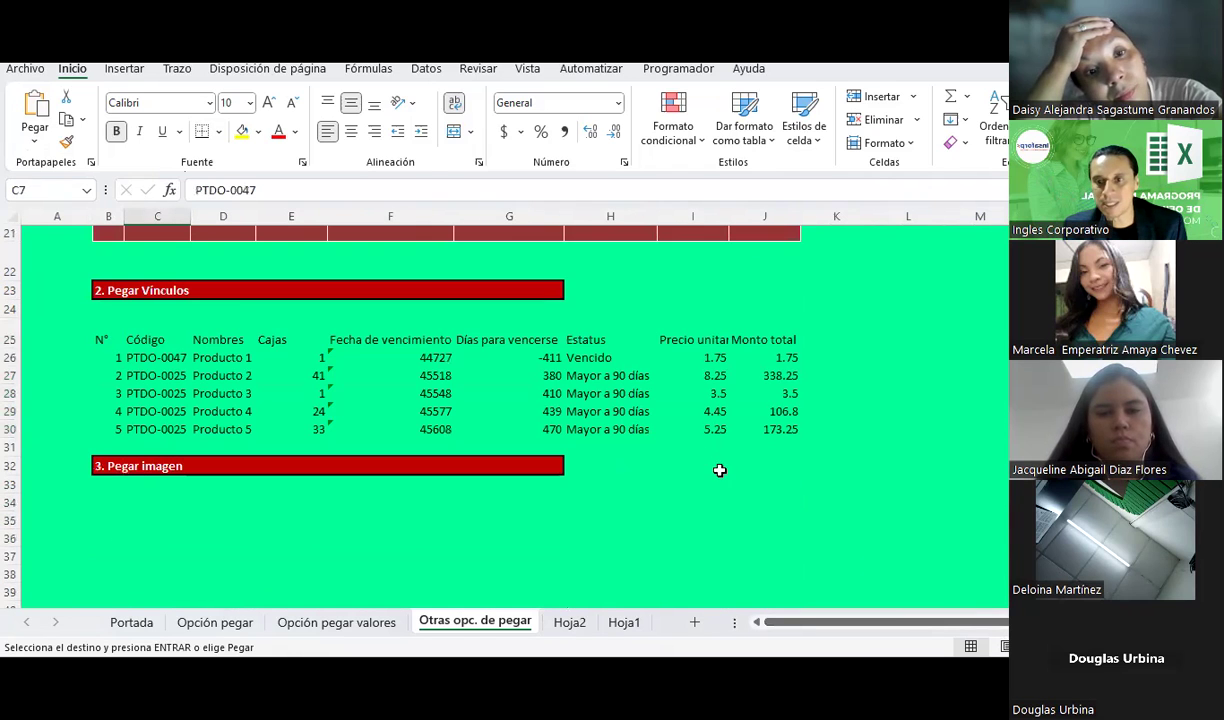
left_click_drag(880, 622, 965, 622)
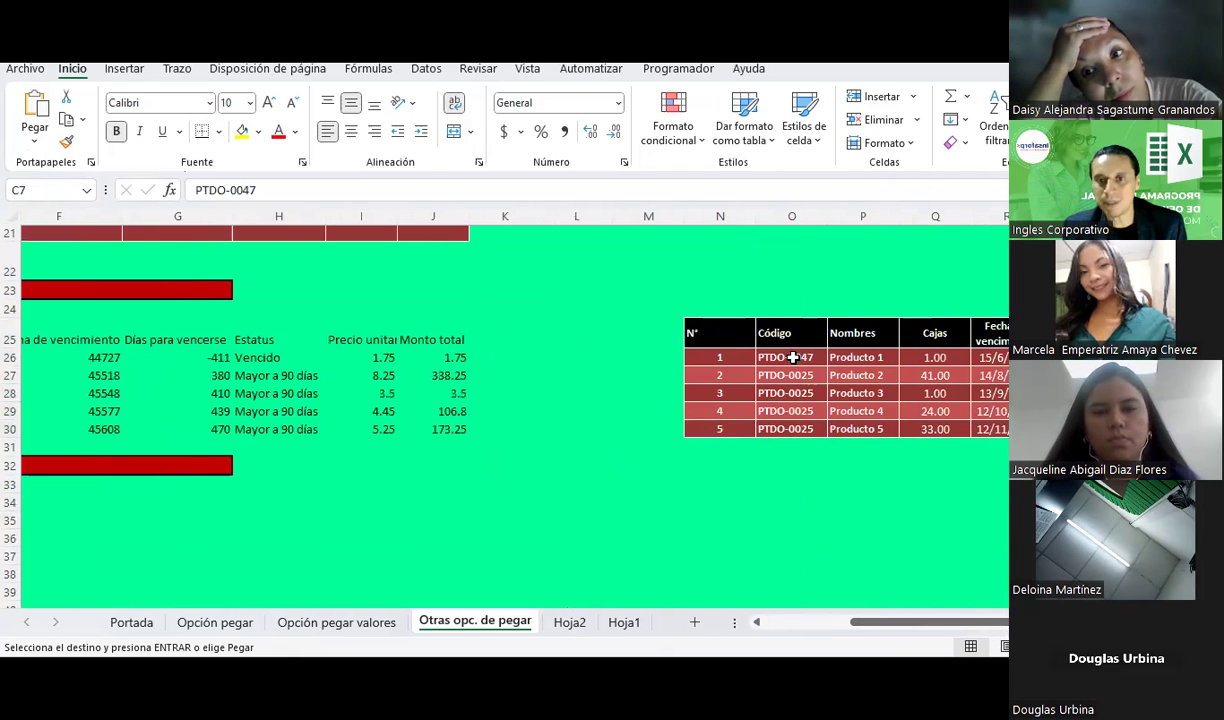
left_click(792, 357)
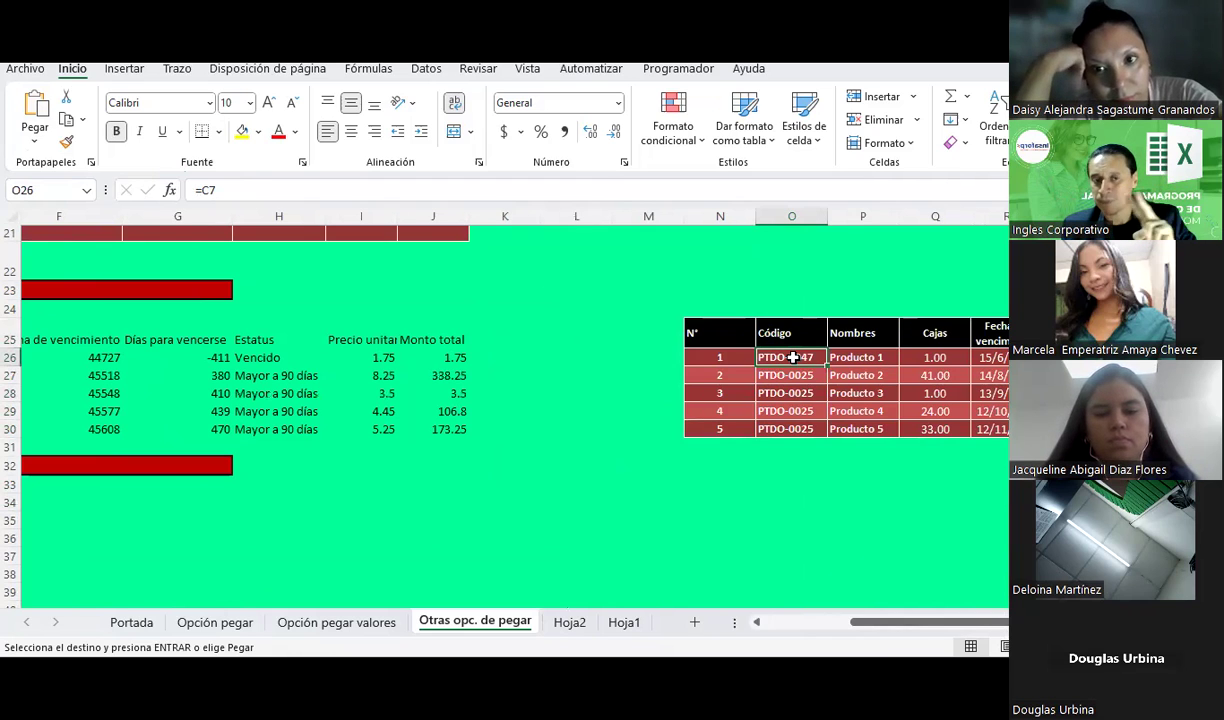
left_click_drag(950, 622, 828, 704)
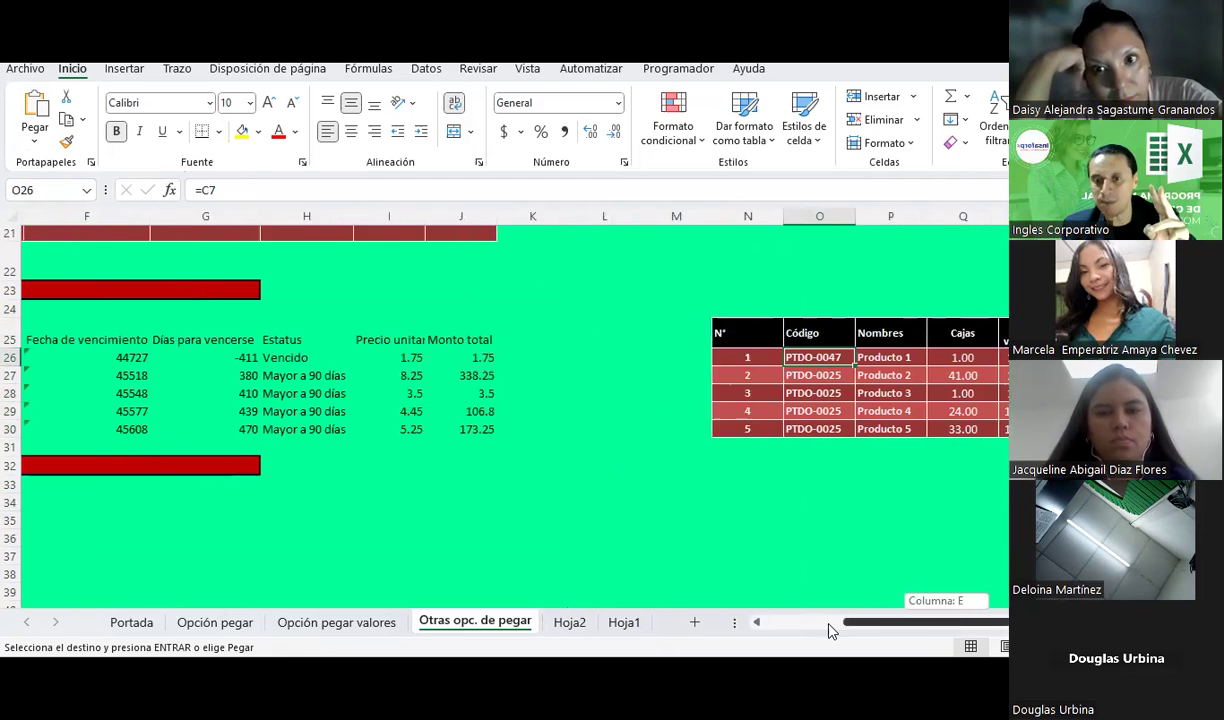
scroll(505, 404, "up", 4)
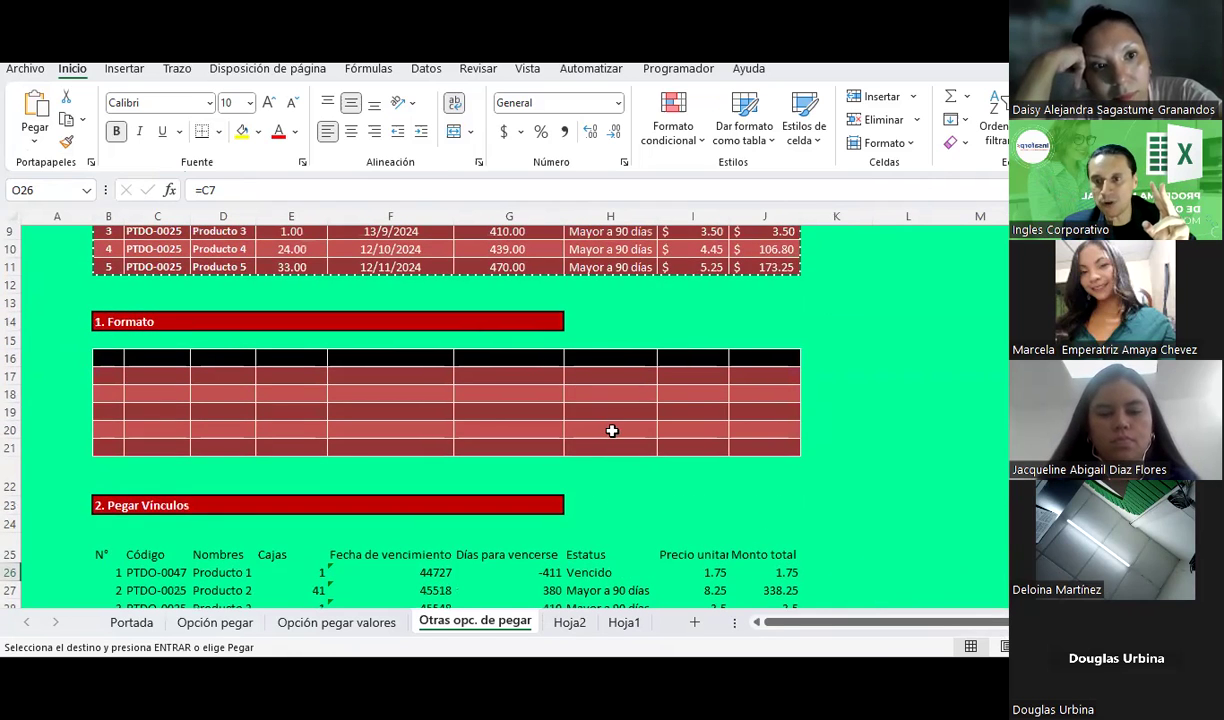
scroll(612, 429, "down", 2)
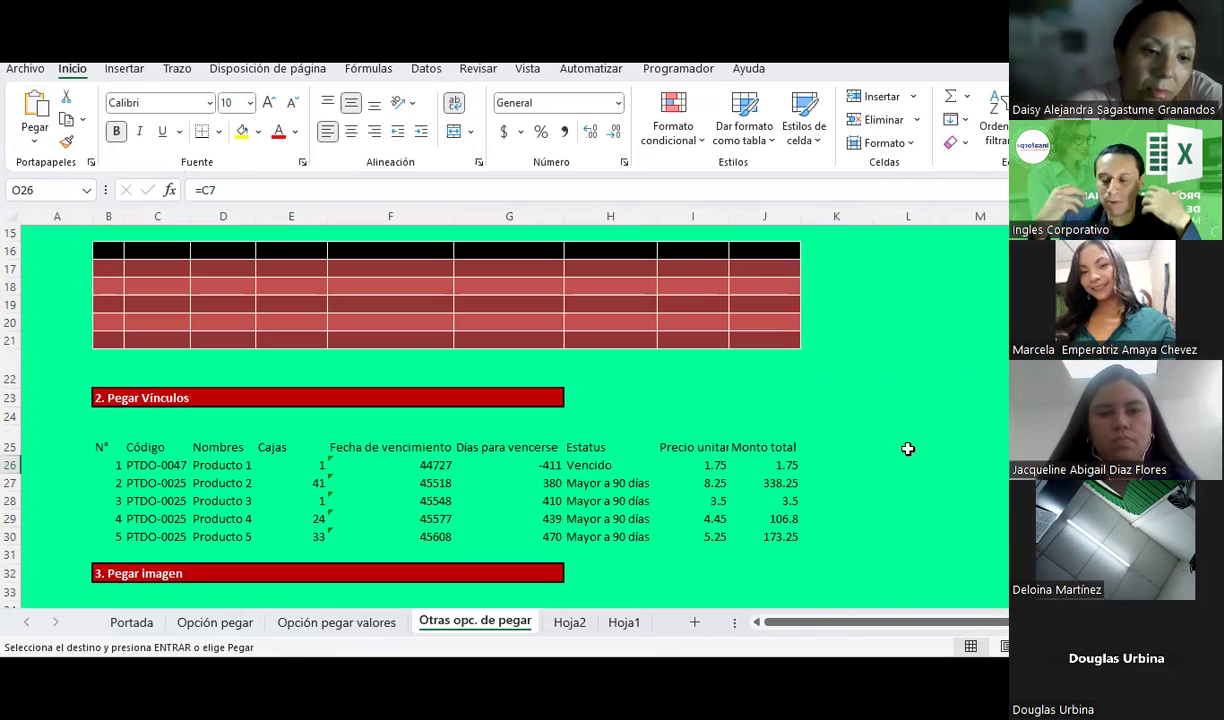
Show the Pegar vínculo option without pasting, then reselect the source table B6:J11.
left_click(35, 136)
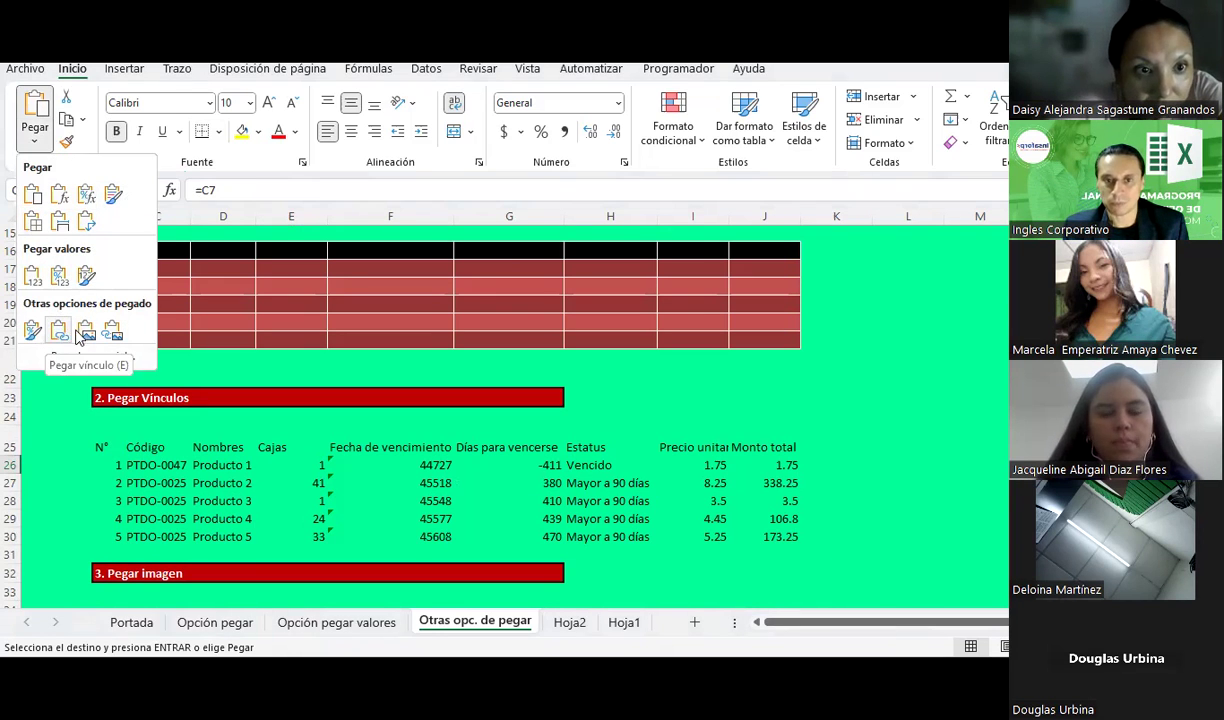
left_click(670, 405)
scroll(667, 399, "down", 2)
scroll(667, 399, "up", 2)
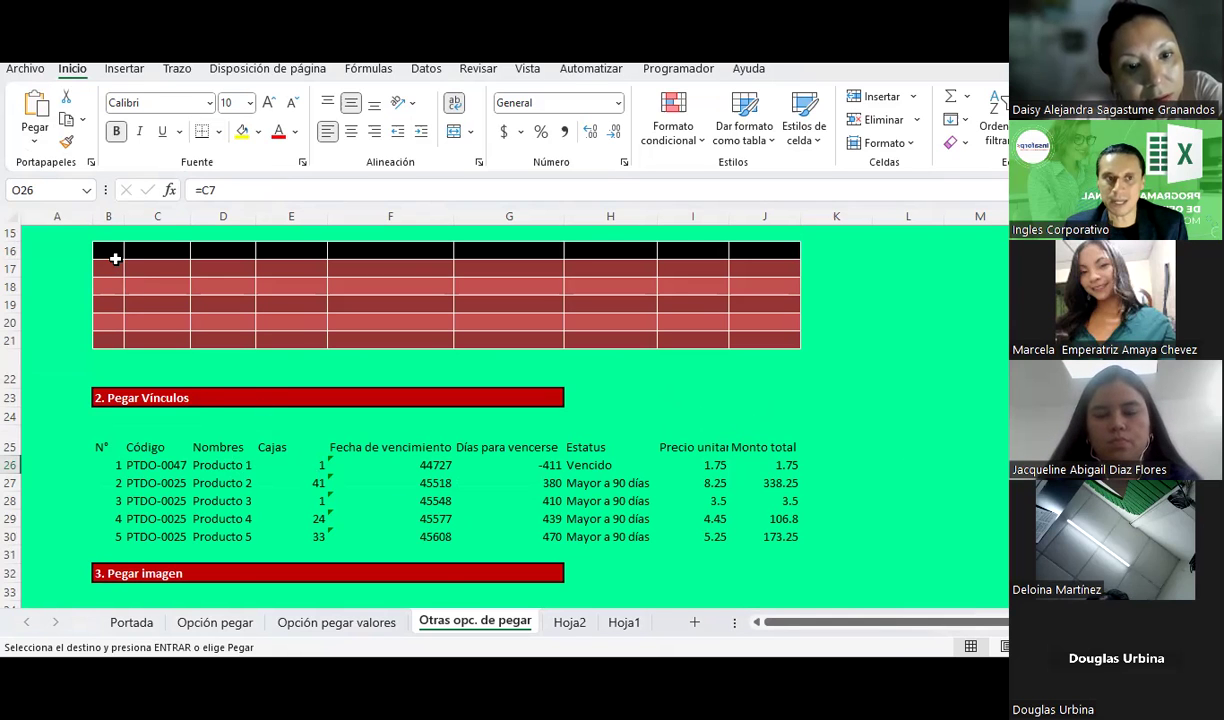
scroll(115, 259, "up", 3)
scroll(104, 340, "up", 2)
mouse_move(102, 332)
left_mouse_down()
mouse_move(766, 441)
mouse_move(770, 426)
left_mouse_up()
Add a new sheet Hoja3 and paste the source table's formatting at C4.
key("ctrl+v")
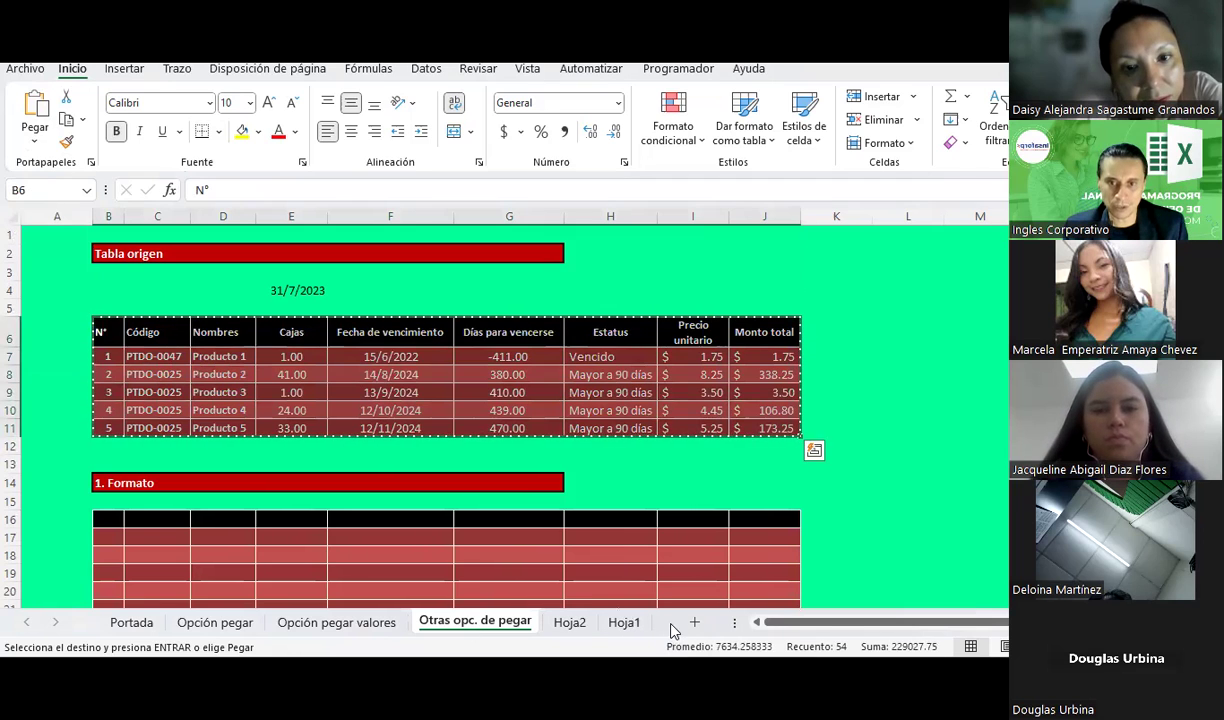
left_click(694, 622)
left_click(200, 288)
left_click(35, 145)
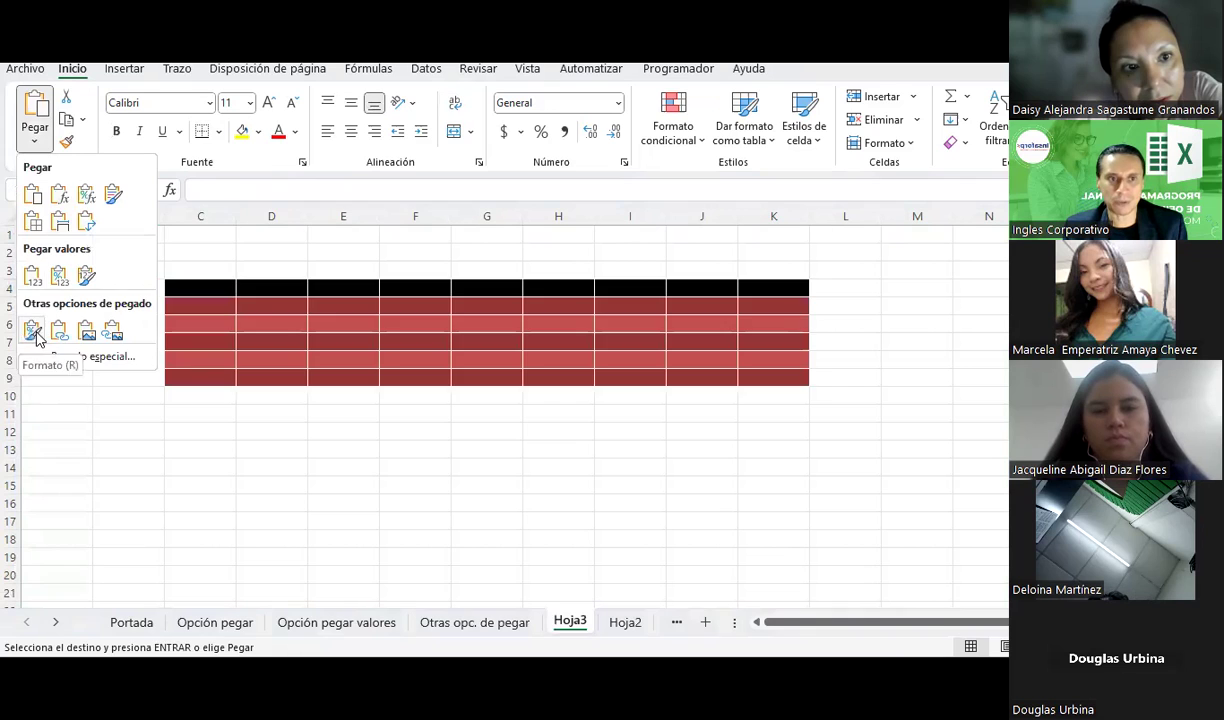
left_click(35, 331)
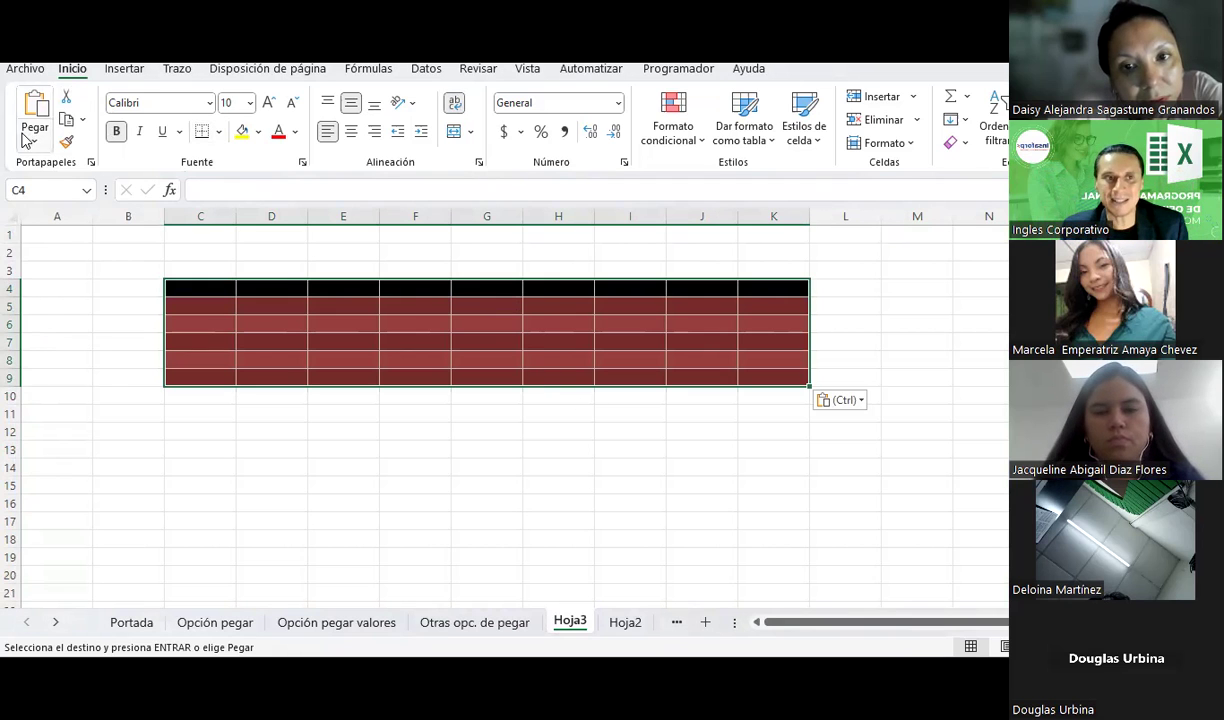
Paste the table as links into C4:K9 and auto-fit row 4's headers.
left_click(35, 135)
left_click(57, 333)
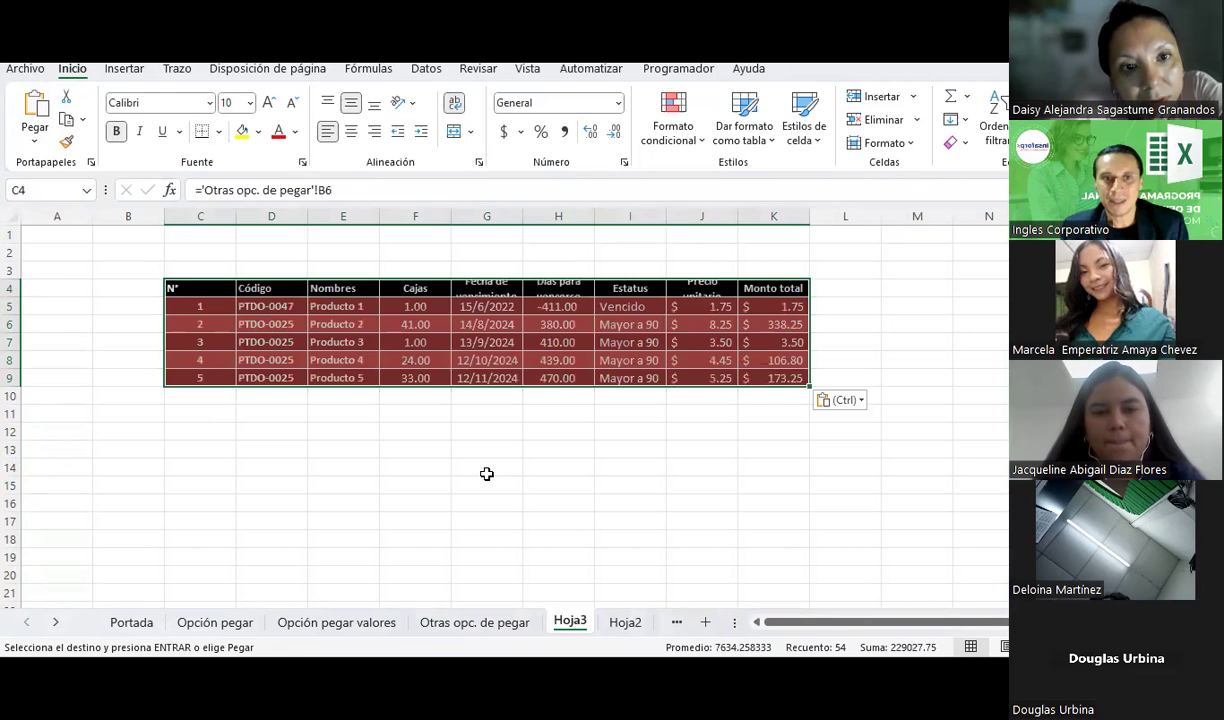
left_click(487, 476)
left_click(280, 306)
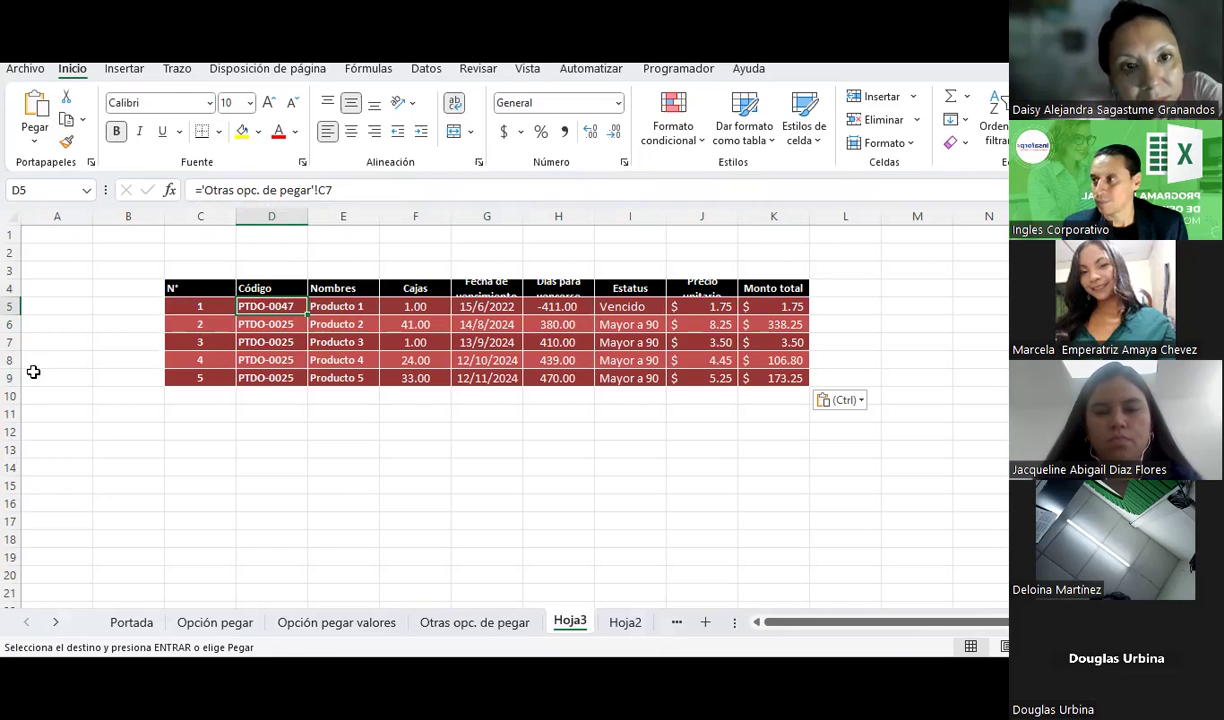
double_click(18, 298)
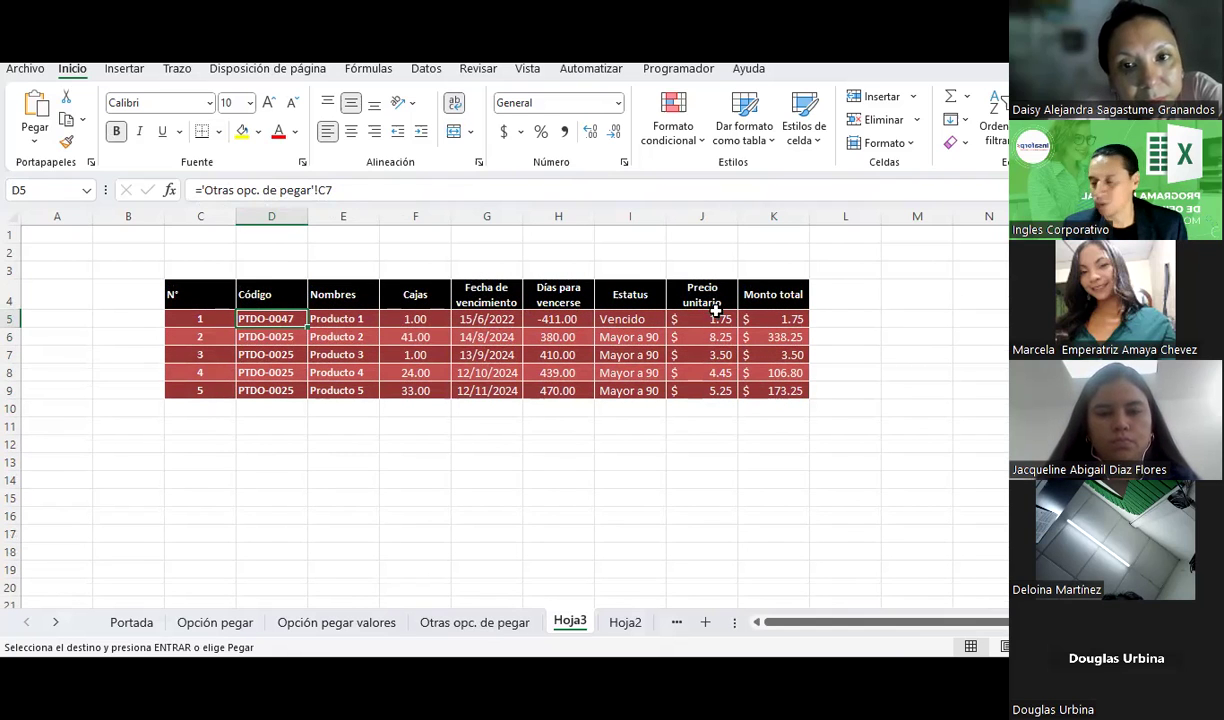
left_click(483, 623)
Paste the source table B6:J11 as a picture below 3. Pegar imagen.
left_click_drag(106, 335, 753, 424)
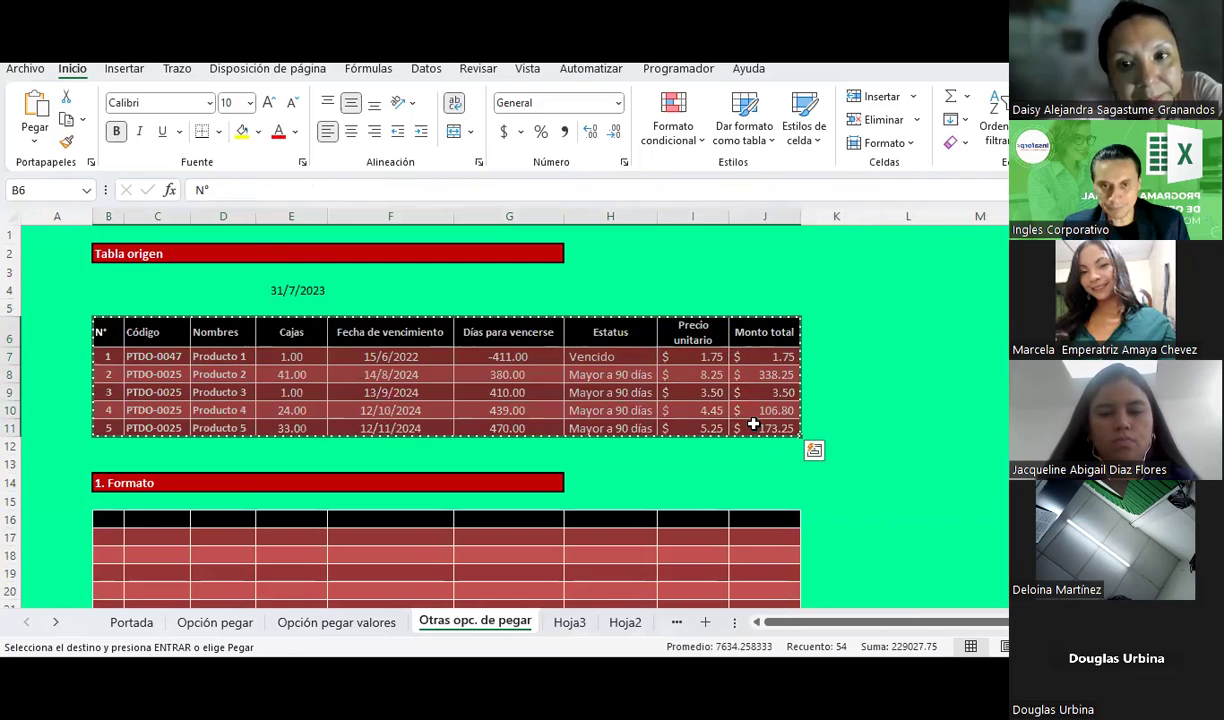
scroll(753, 424, "down", 5)
scroll(753, 424, "down", 3)
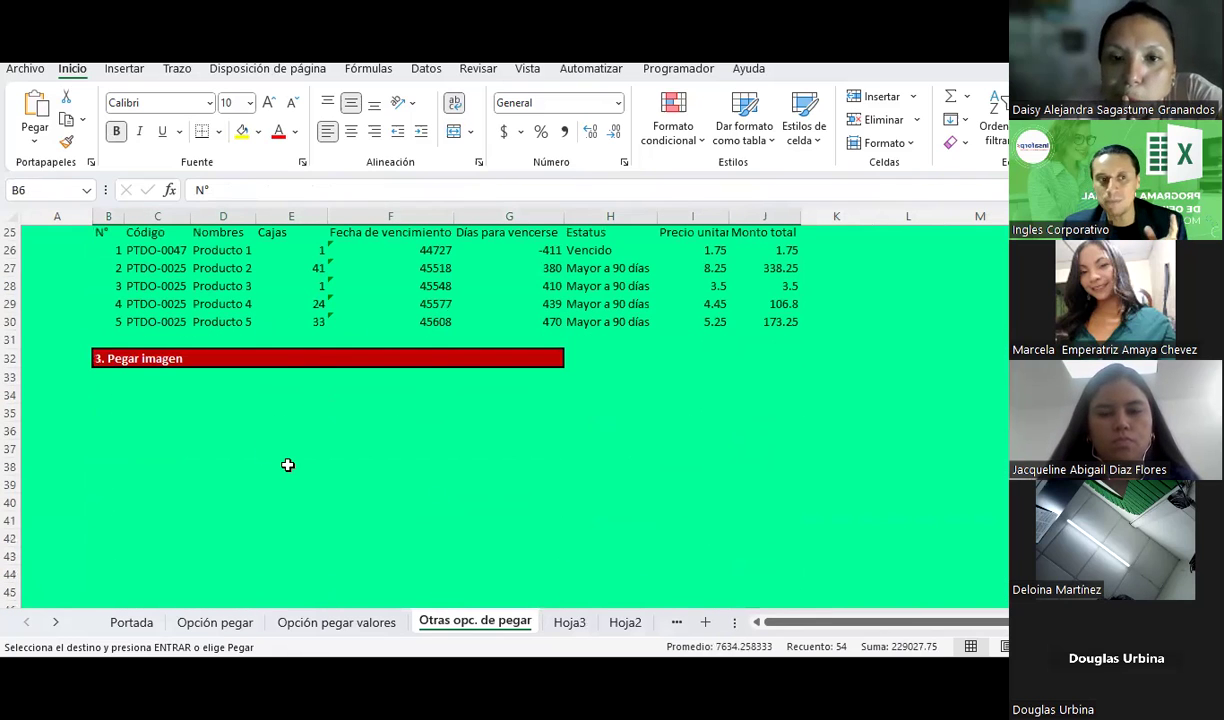
left_click(103, 397)
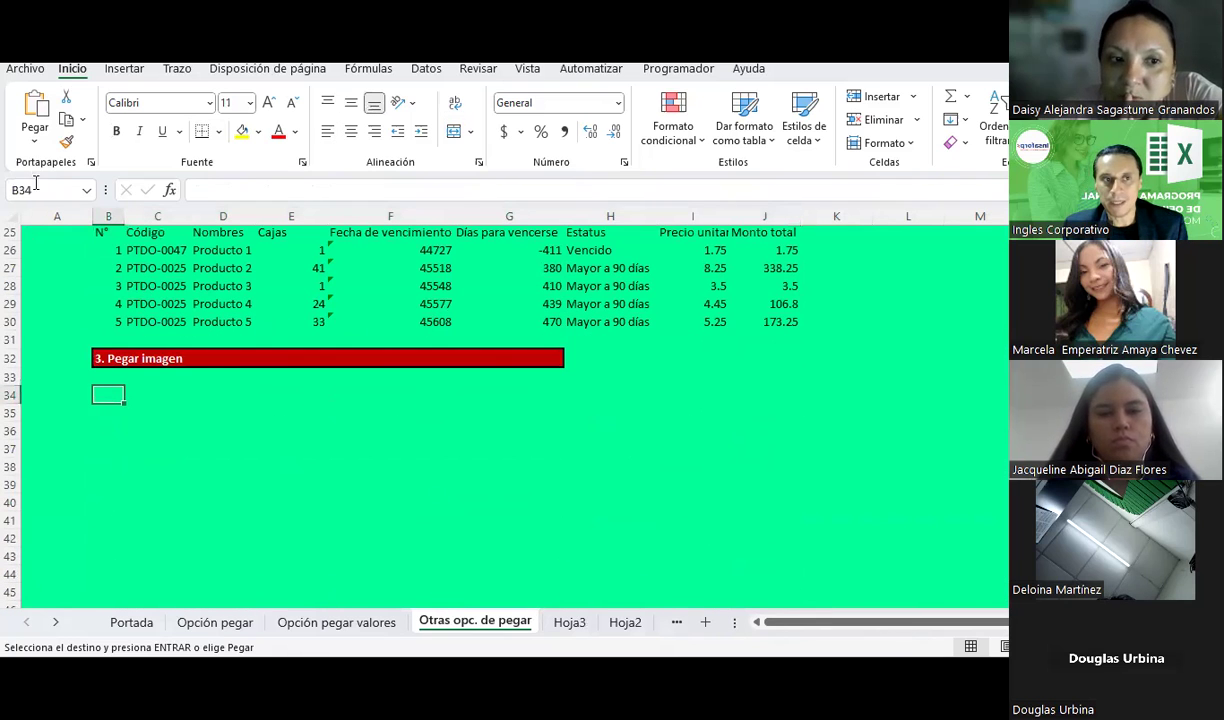
left_click(37, 140)
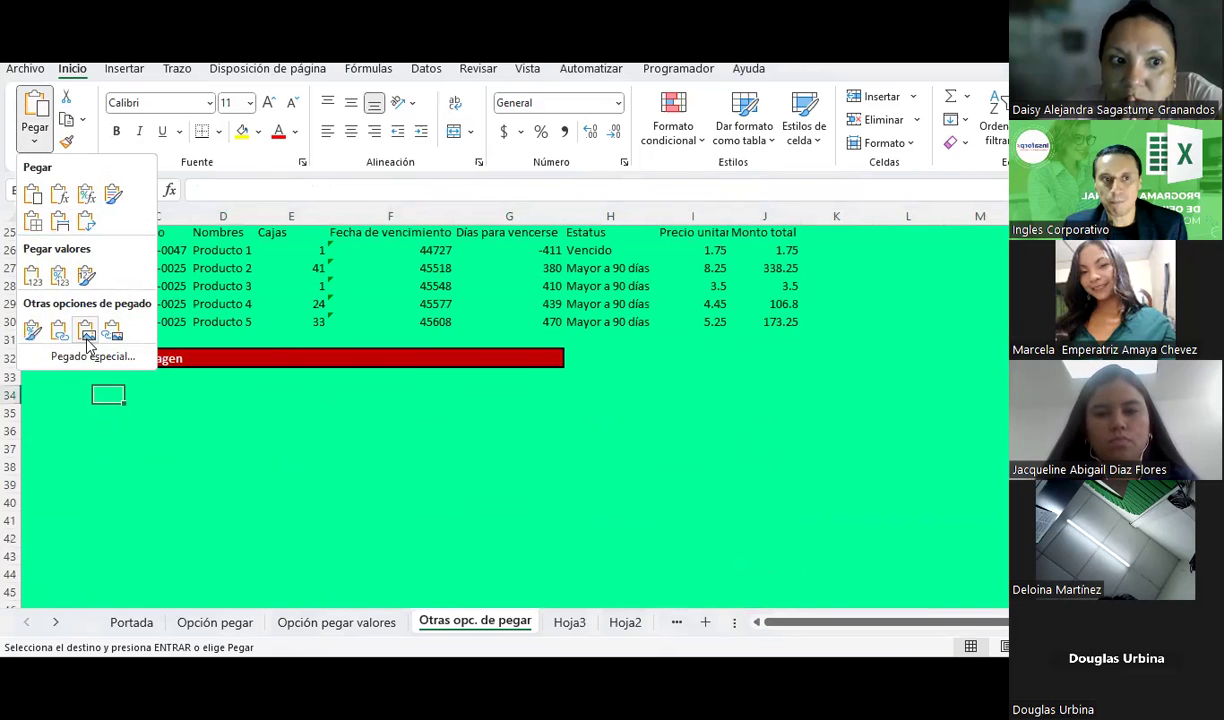
left_click(86, 335)
Try enlarging the table picture, undo the resize, and bring up the Start menu.
scroll(721, 468, "down", 2)
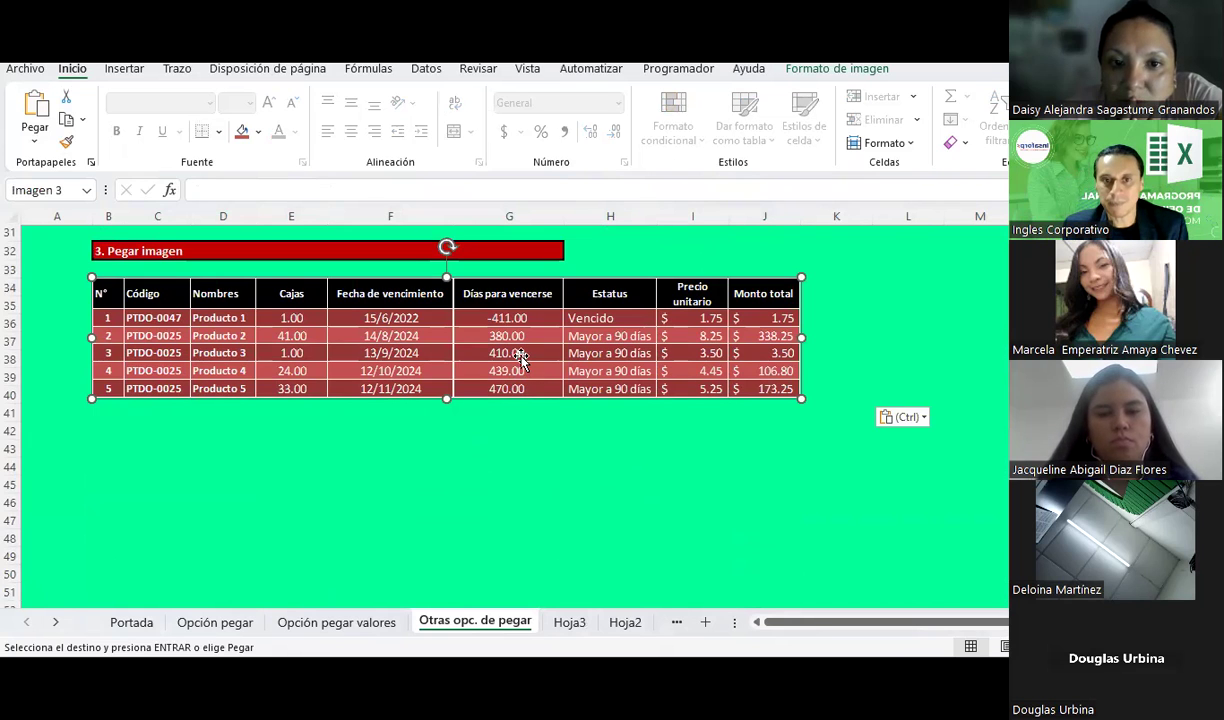
left_click_drag(801, 397, 980, 512)
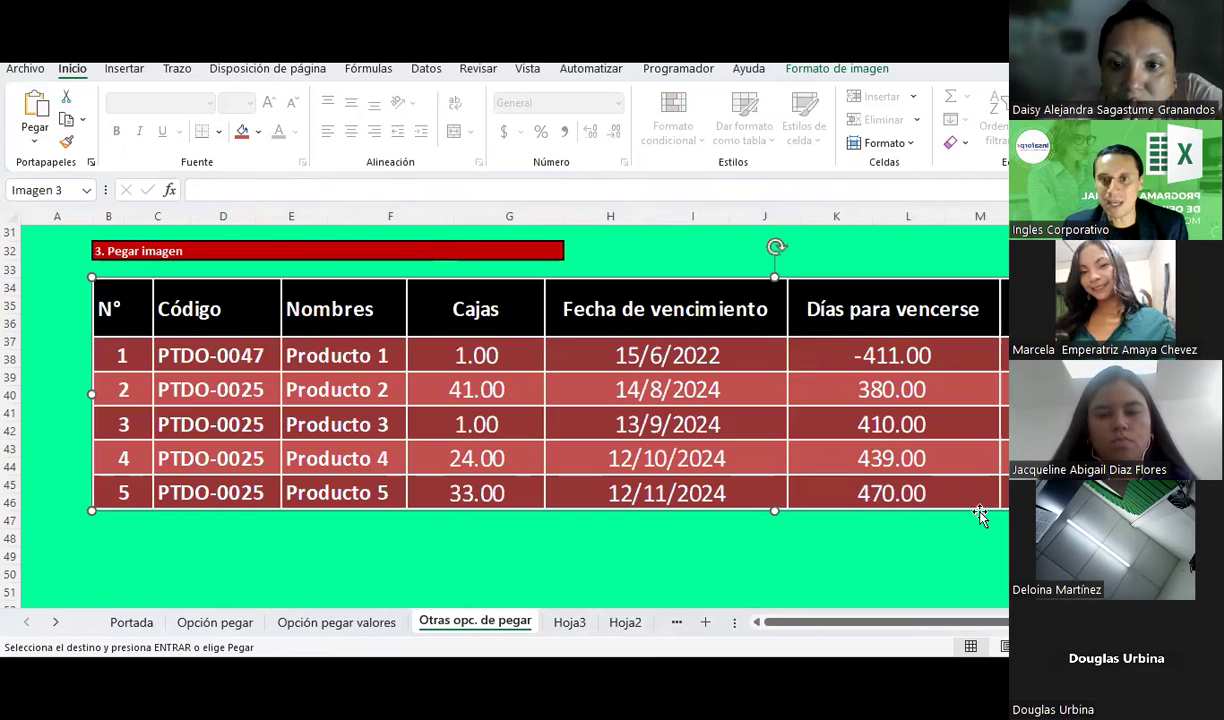
key("ctrl+z")
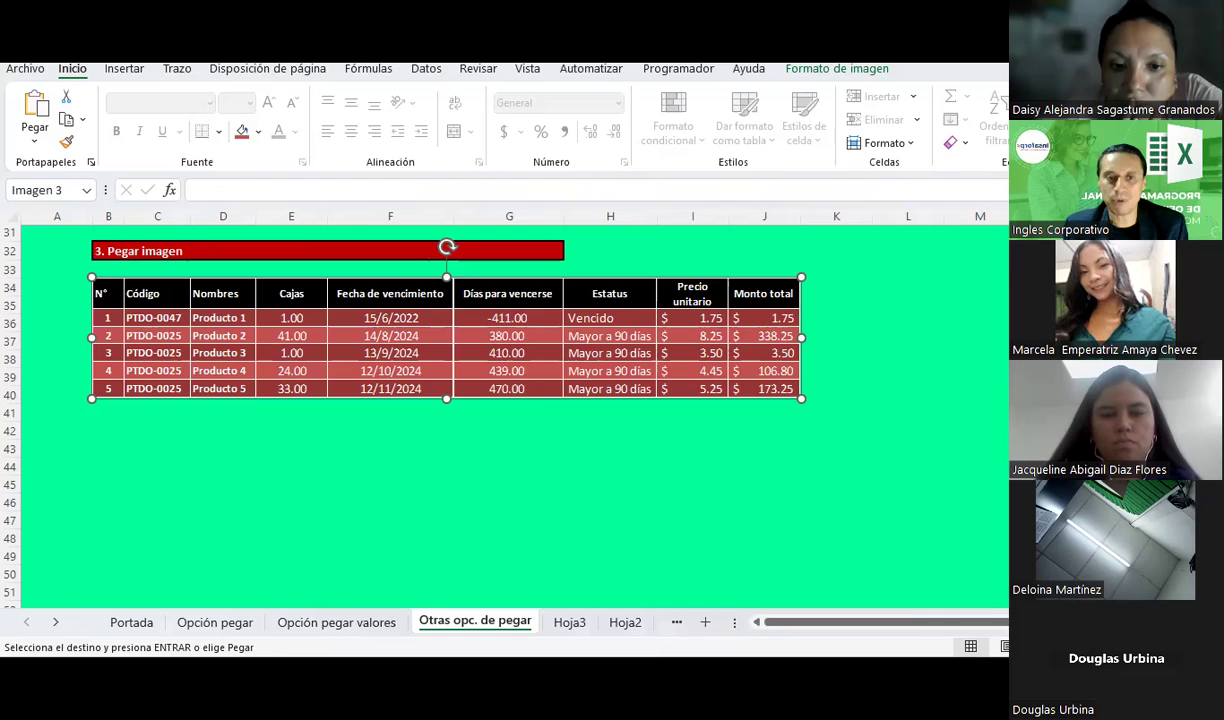
key("super")
Launch Word and create a new blank document with a few empty lines.
left_click(472, 205)
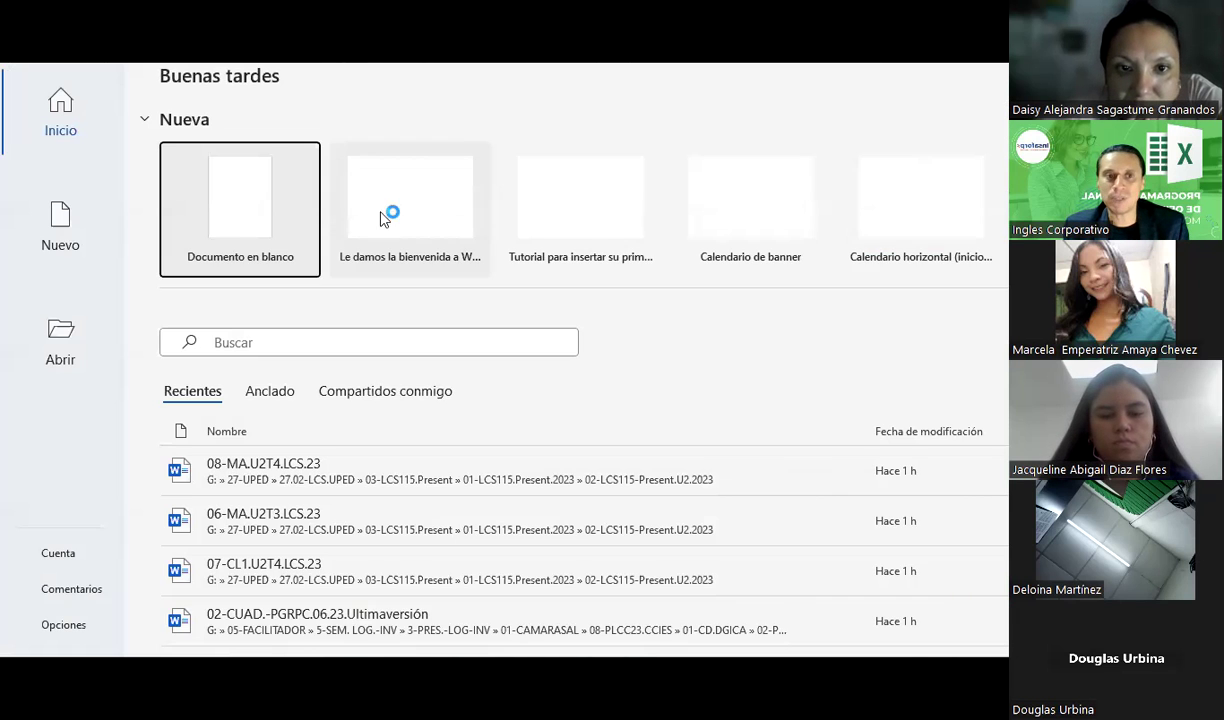
left_click(238, 210)
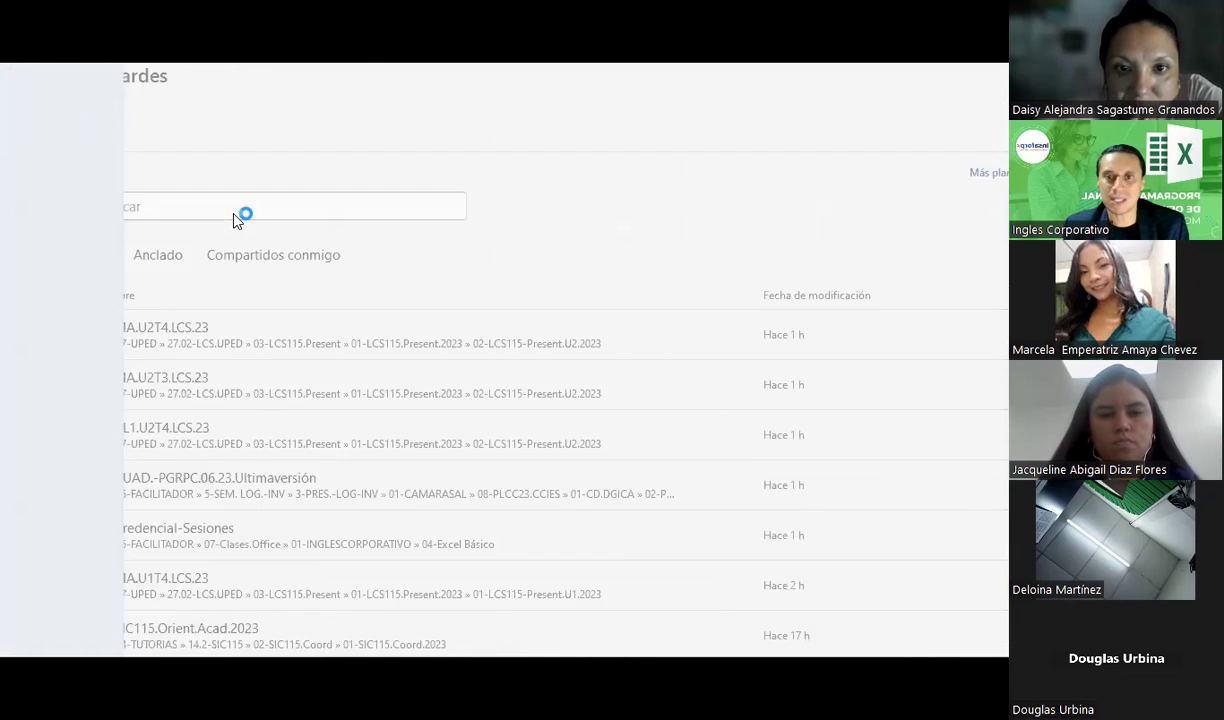
key("Return")
key("Return")
key("Return")
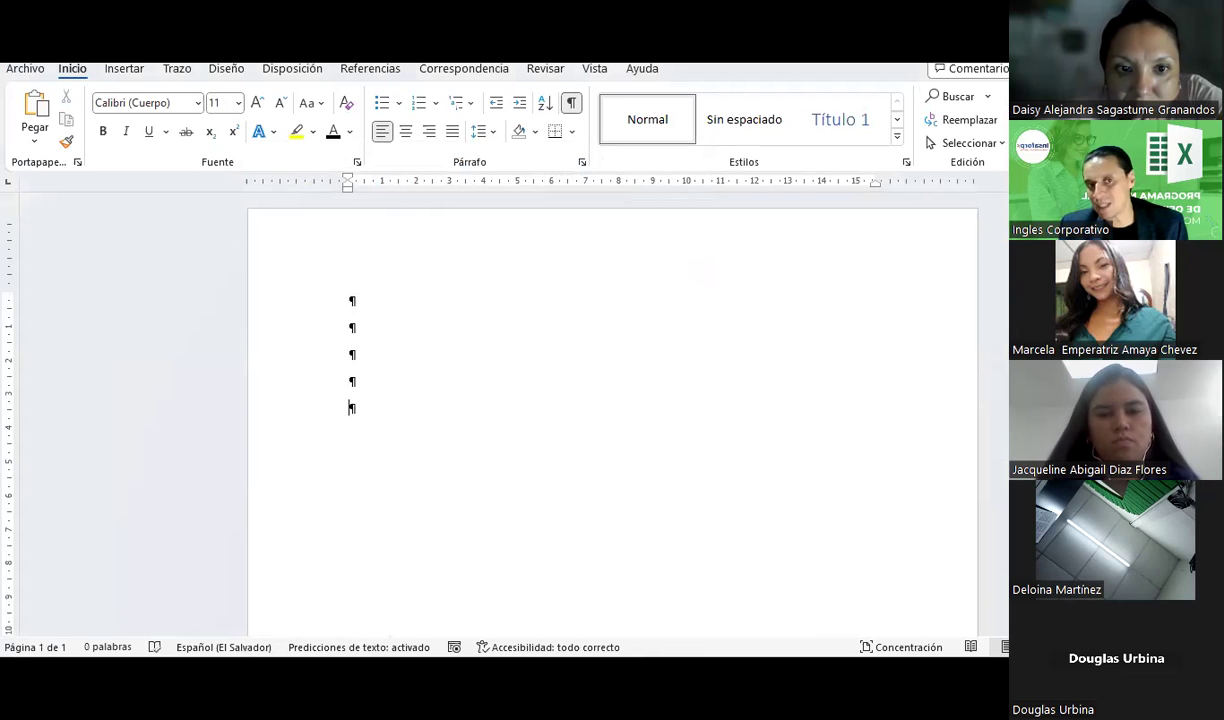
Switch back to Excel and reselect the source table B6:J11.
key("alt+Tab")
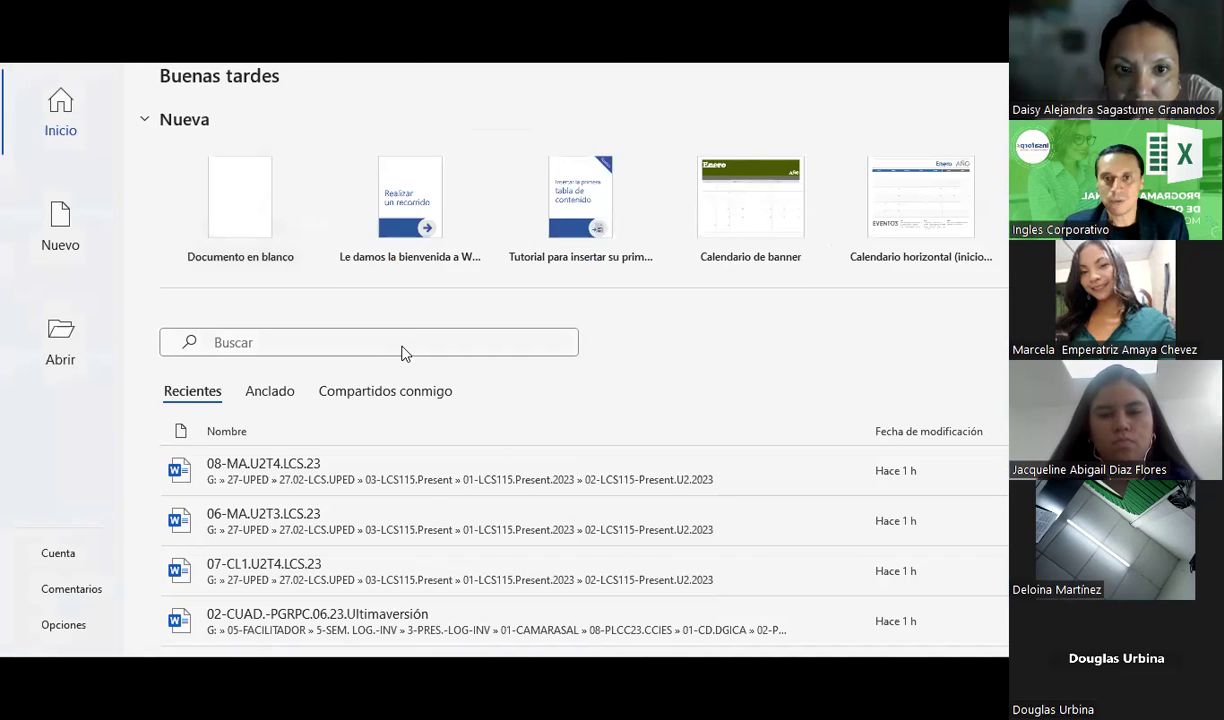
key("alt+Tab")
scroll(313, 289, "up", 5)
scroll(287, 322, "up", 5)
mouse_move(100, 332)
left_mouse_down()
mouse_move(787, 423)
mouse_move(775, 428)
left_mouse_up()
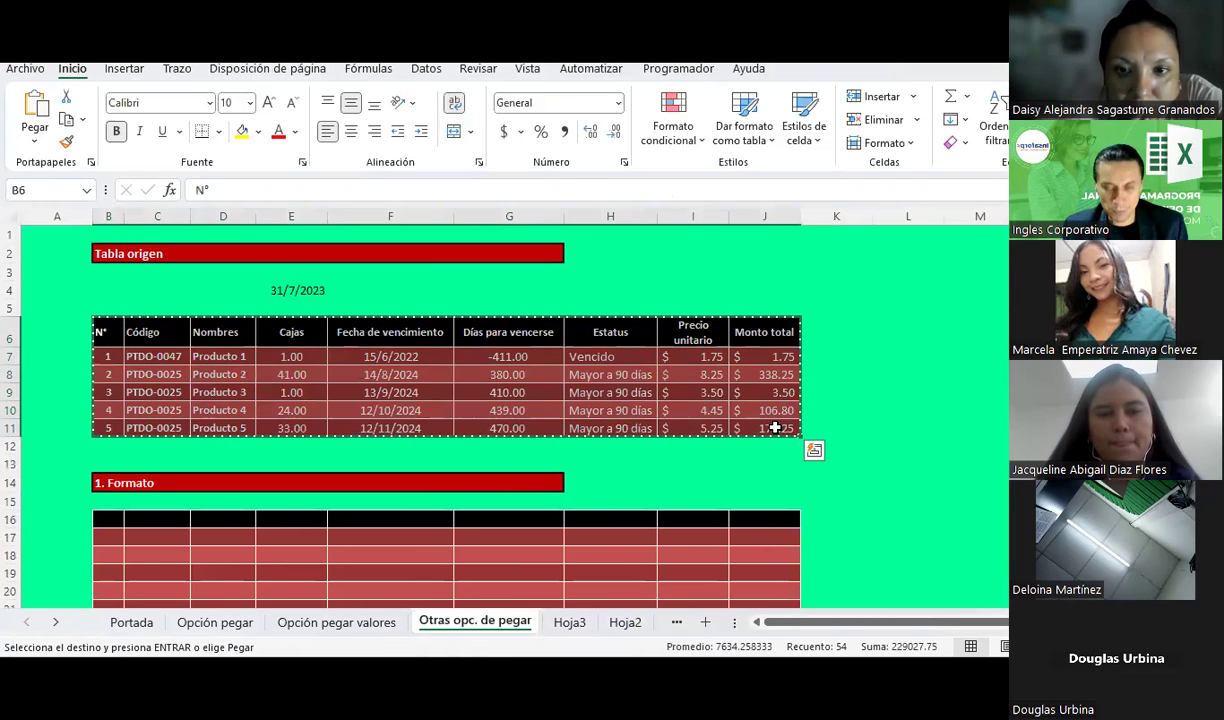
Paste the table into the Word document as a picture via Pegar > Imagen.
key("alt+Tab")
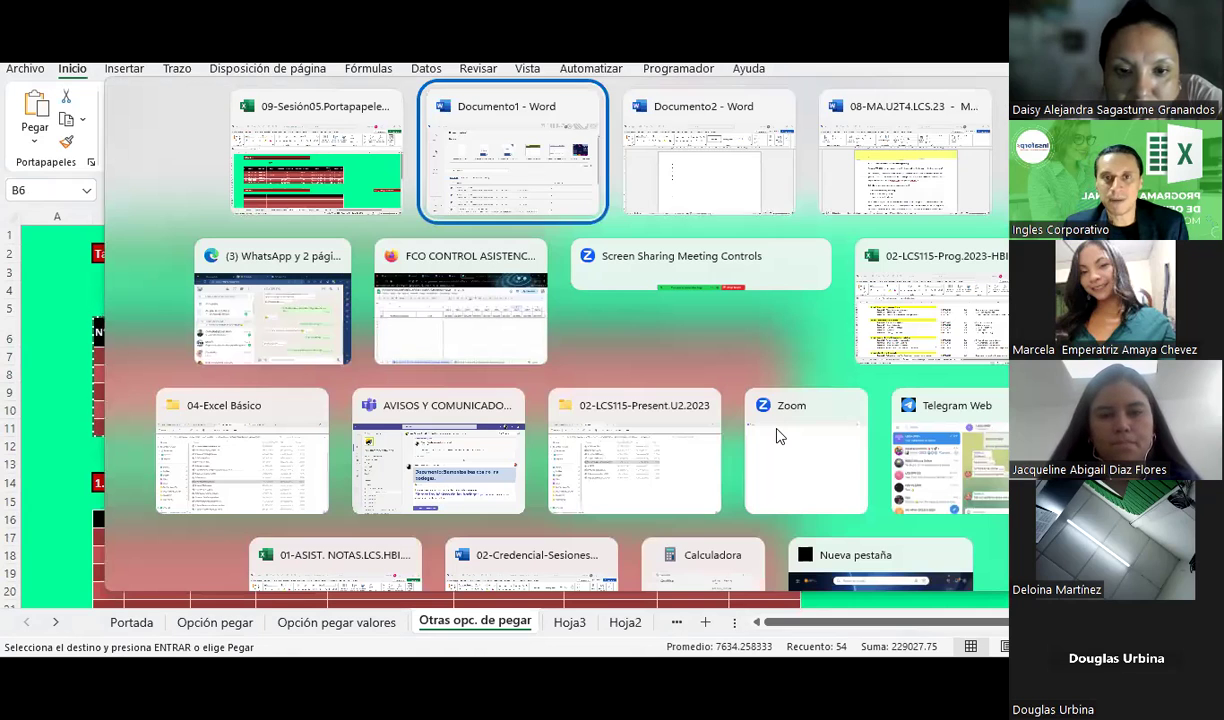
key("alt+Tab")
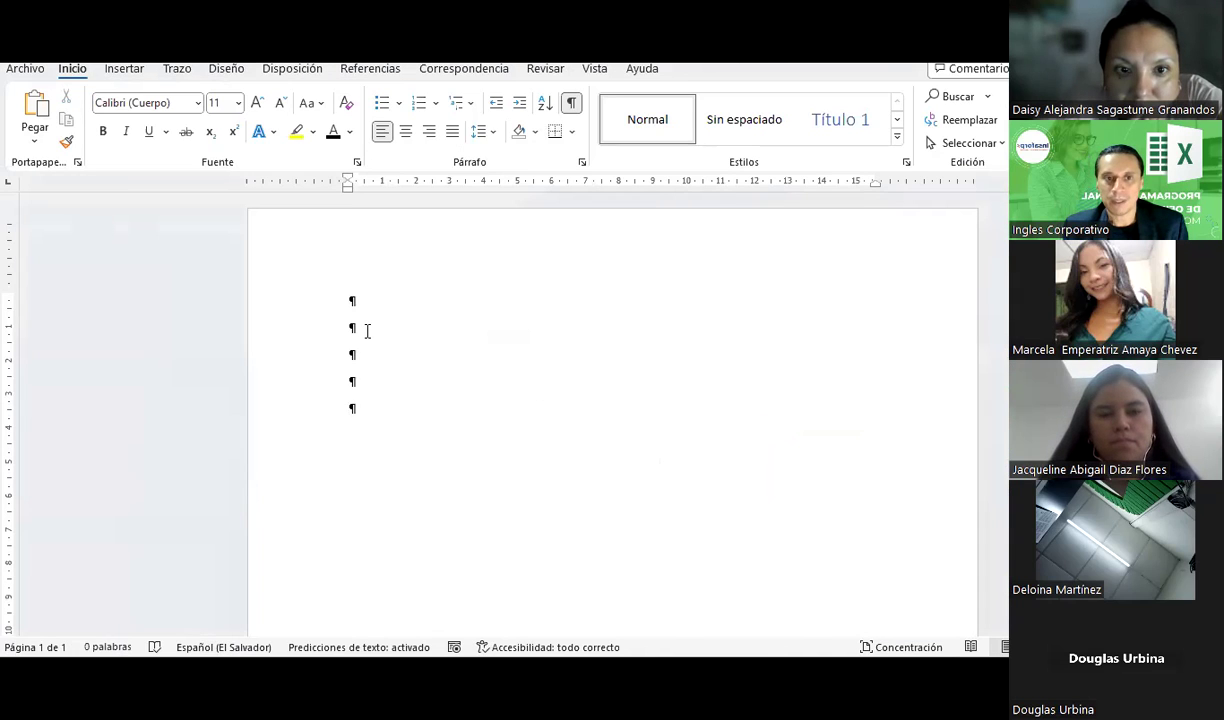
right_click(367, 331)
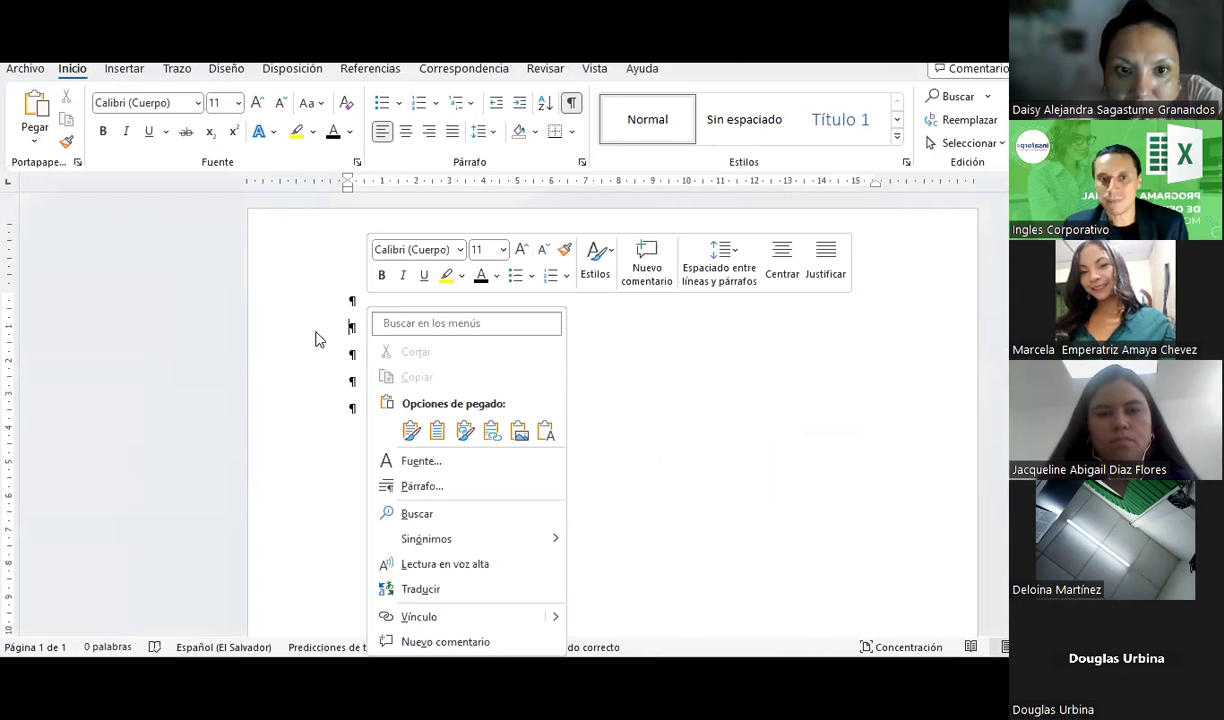
key("Escape")
left_click(37, 143)
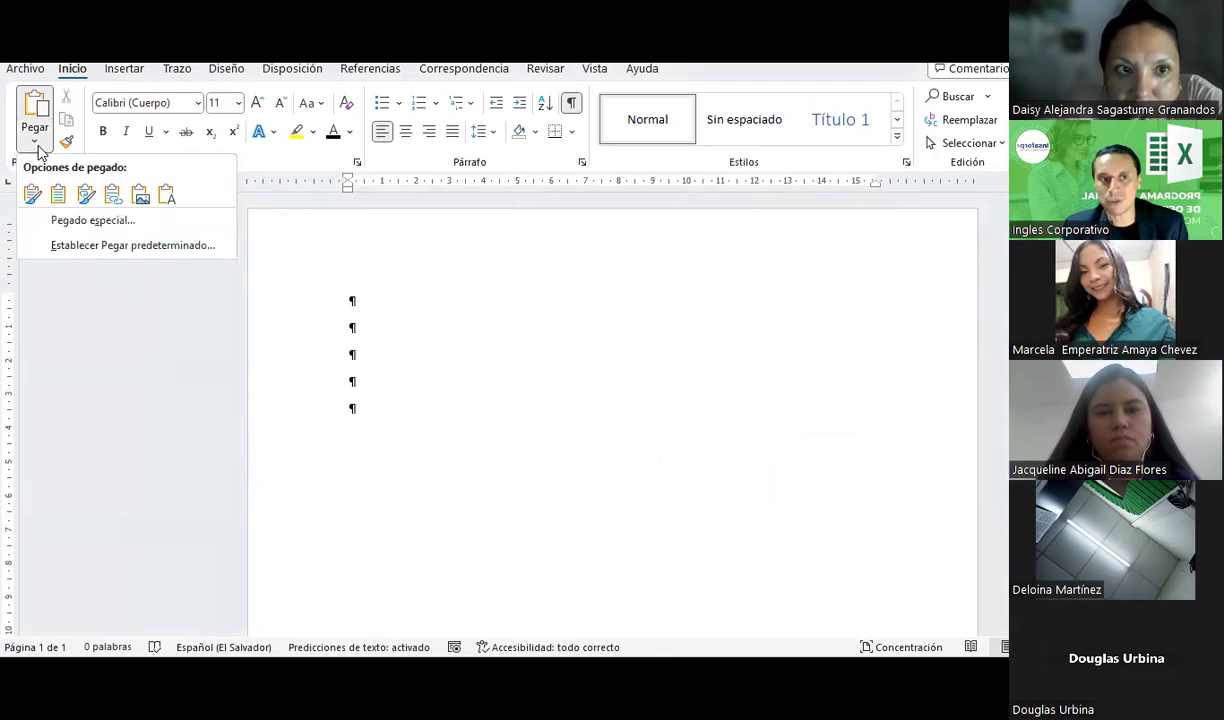
left_click(141, 196)
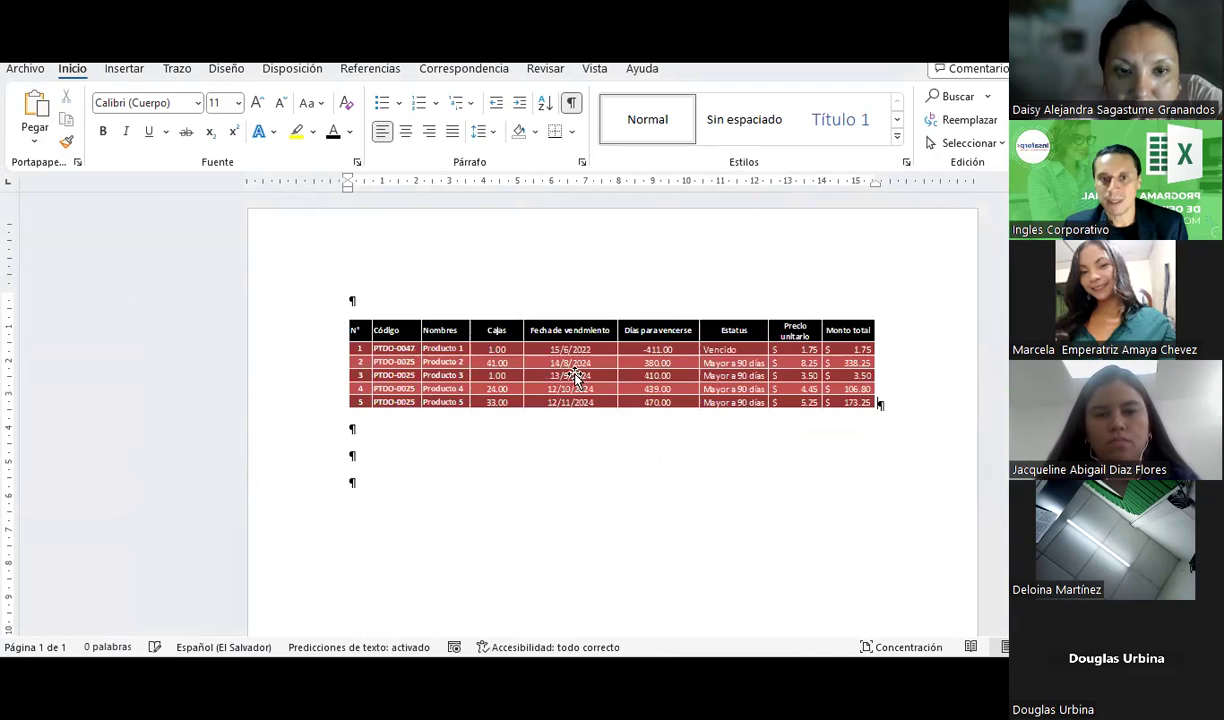
Test typing 'SDSD' beside the picture, delete it, and return to Excel.
left_click(575, 377)
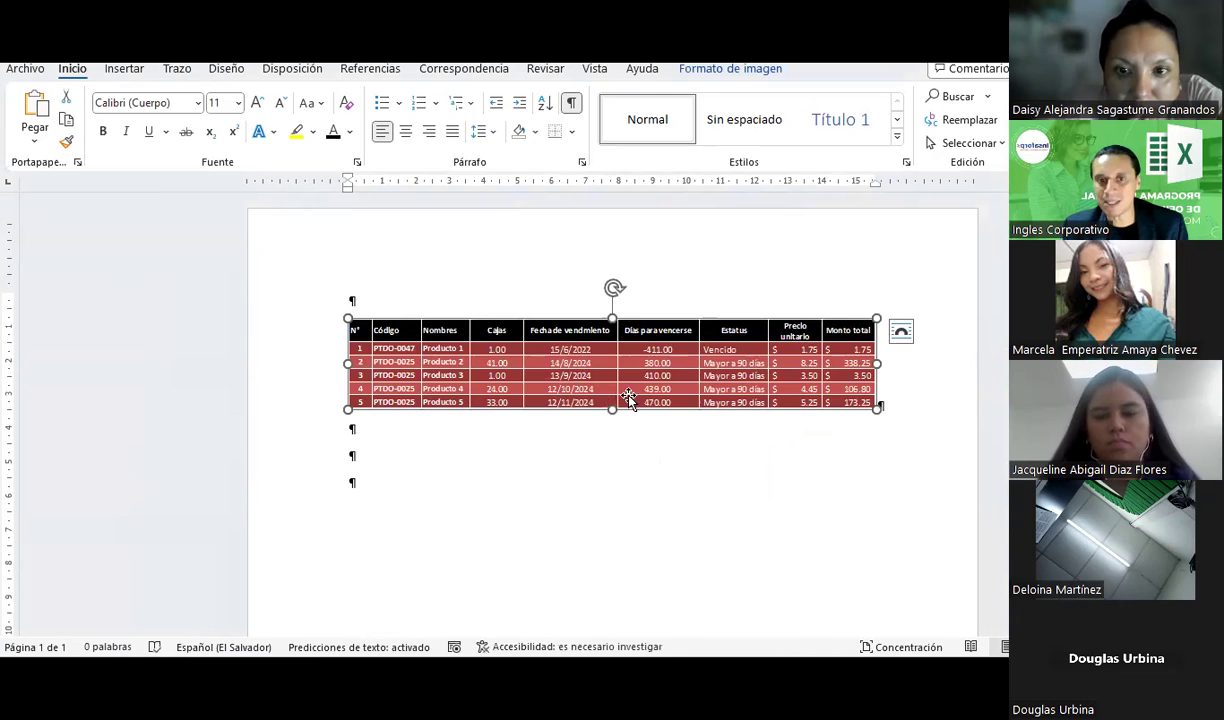
key("Left")
type("SDSD")
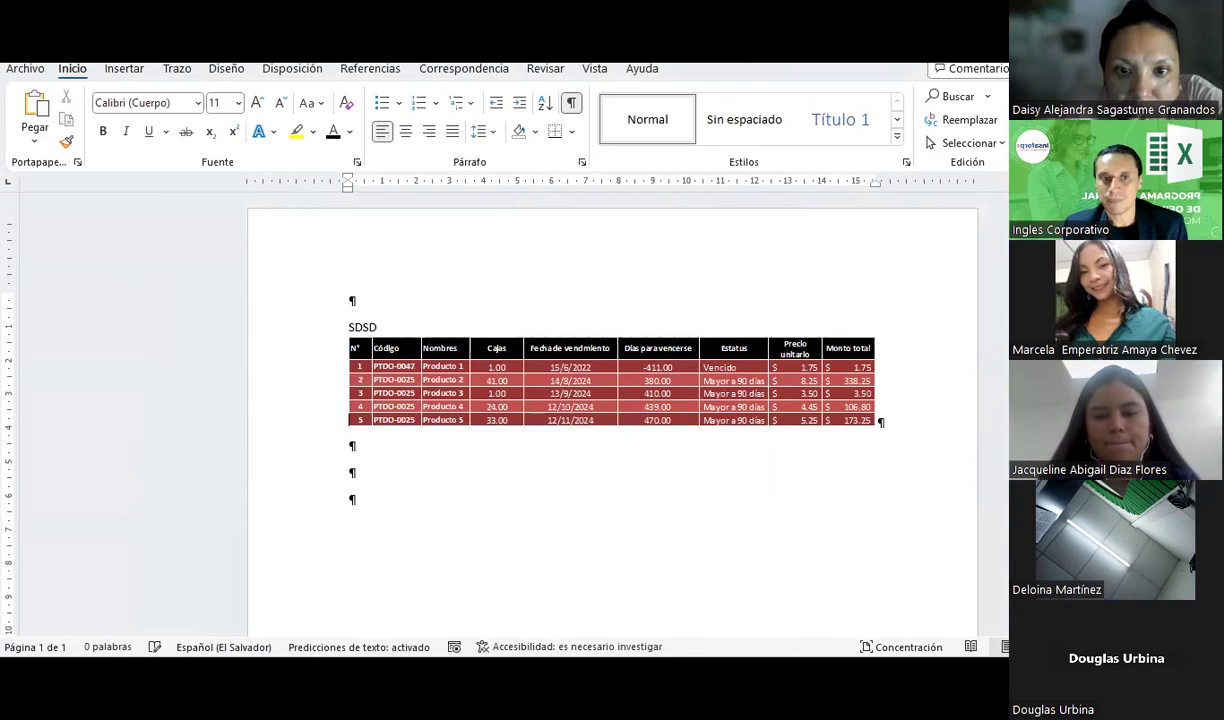
left_click(396, 330)
left_click(342, 311)
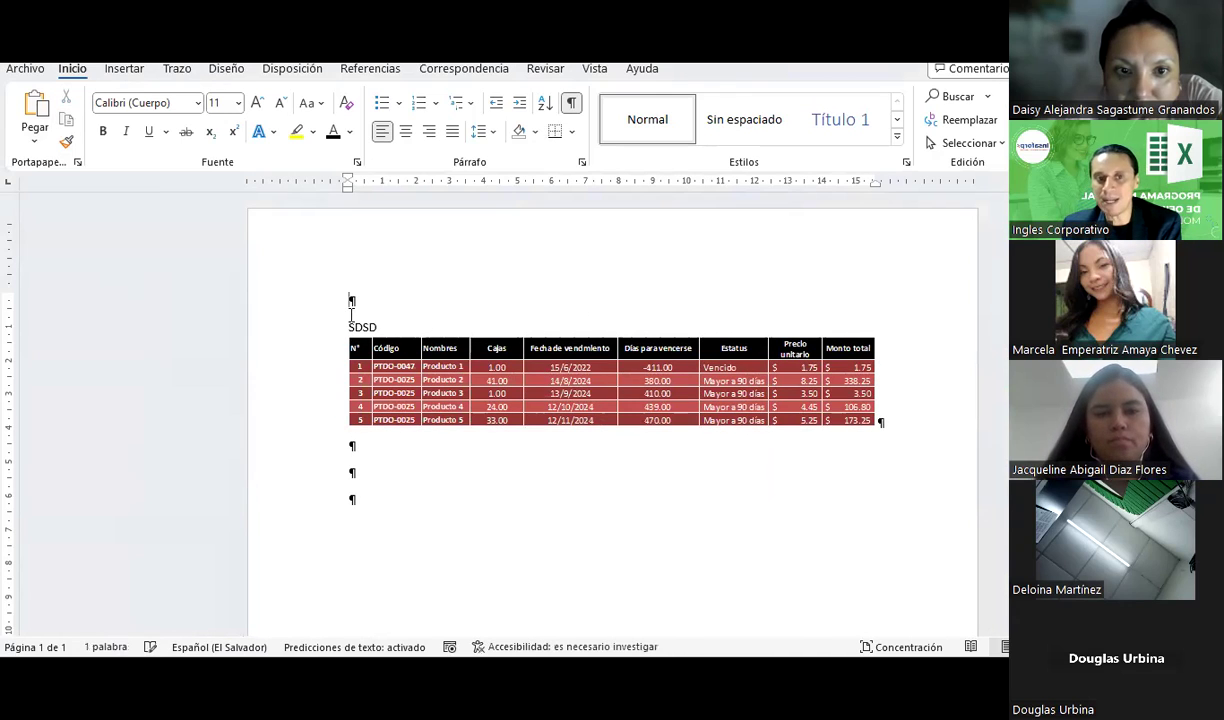
key("Delete")
left_click(492, 356)
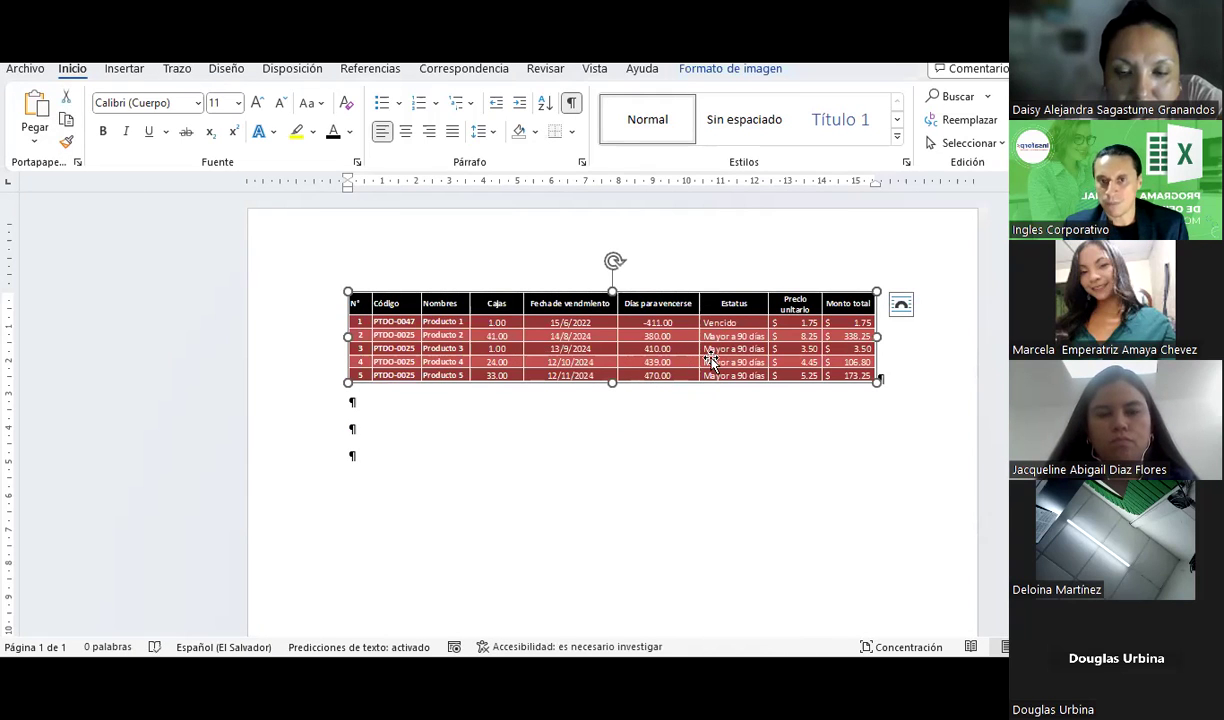
key("alt+Tab")
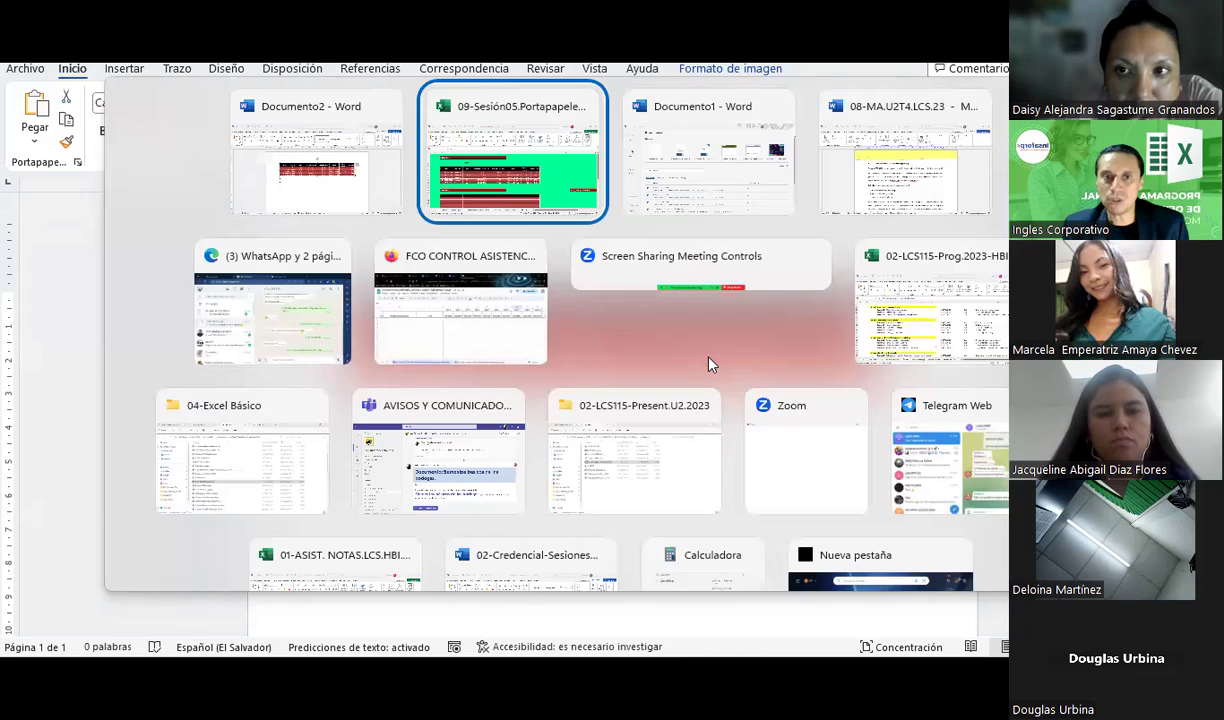
left_click(916, 412)
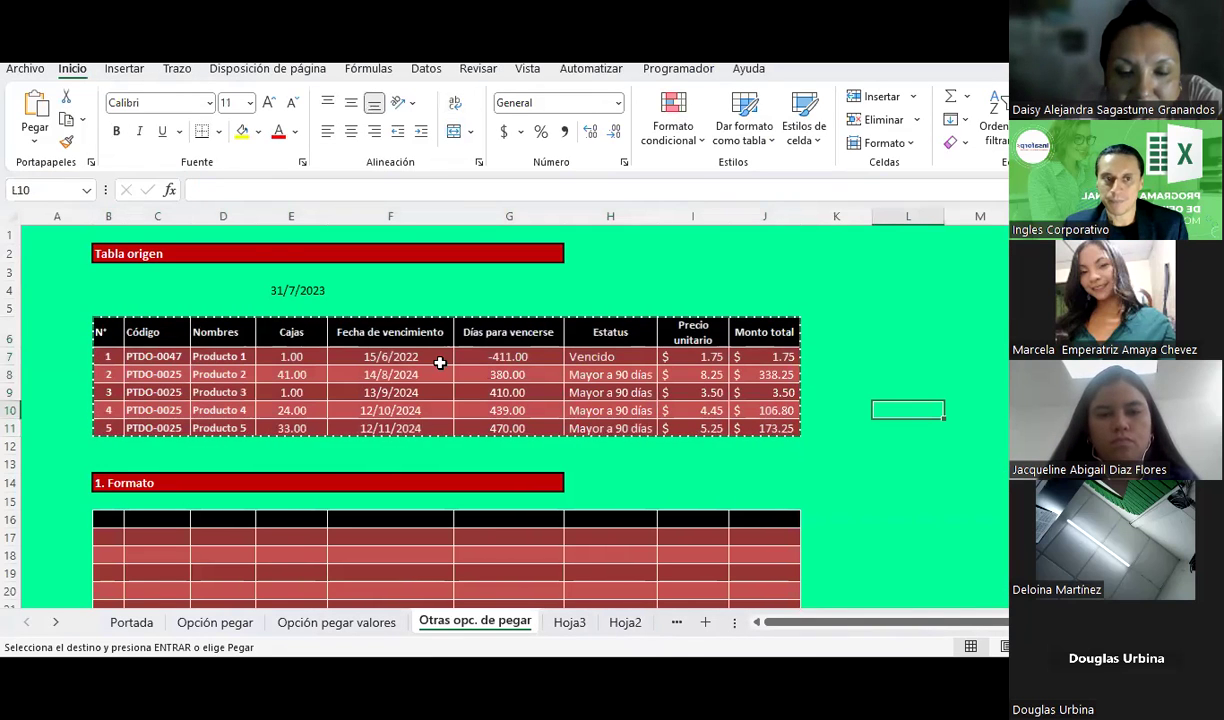
Copy the product table B6:J11, try a plain paste at N17, then undo it.
left_click_drag(104, 331, 757, 438)
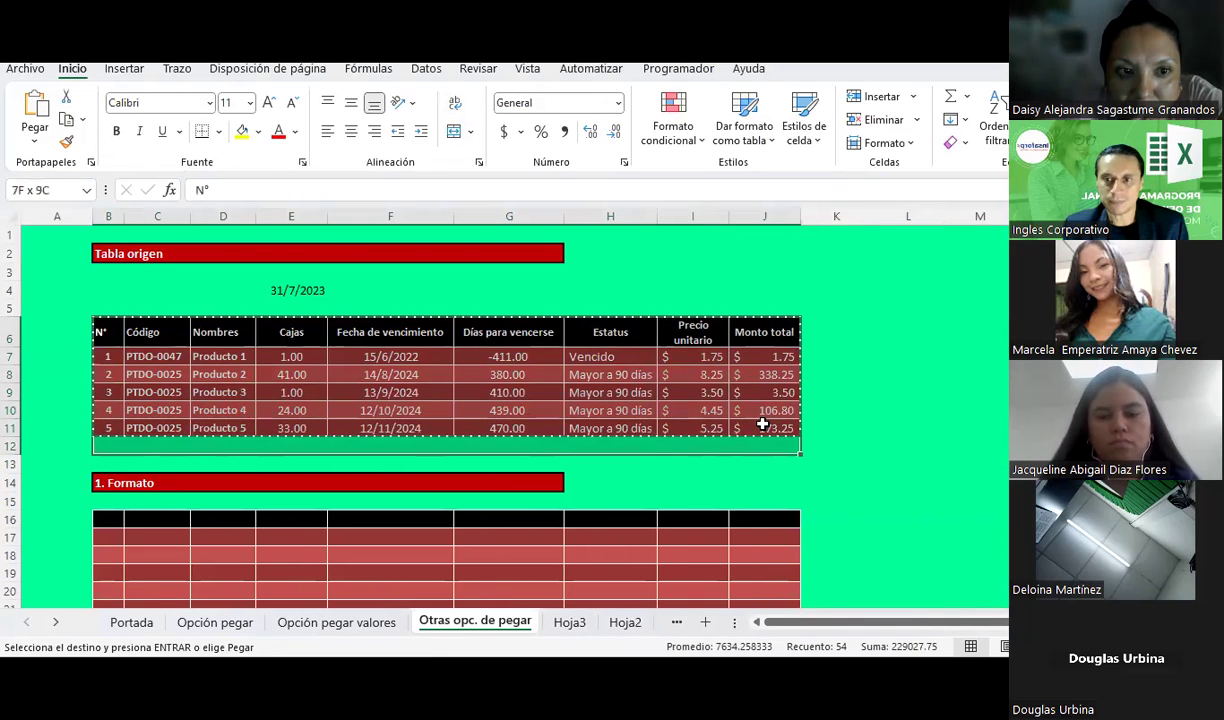
key("ctrl+v")
scroll(985, 490, "down", 1)
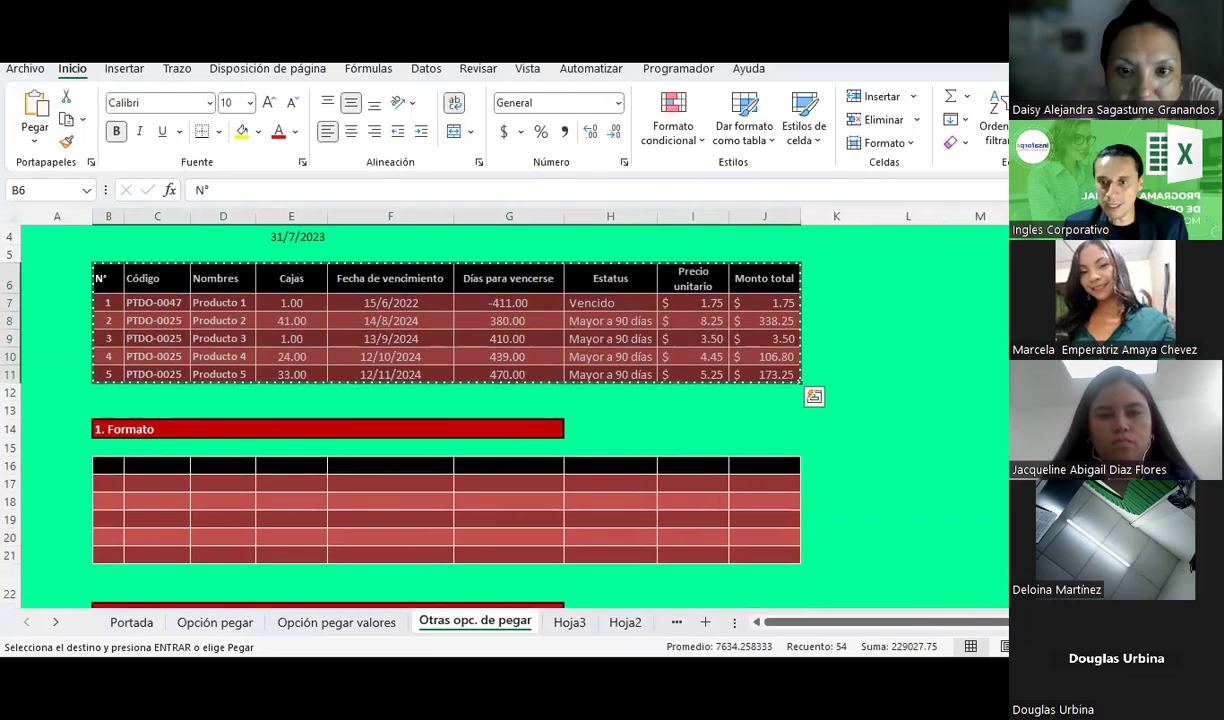
scroll(947, 574, "right", 3)
scroll(600, 470, "down", 2)
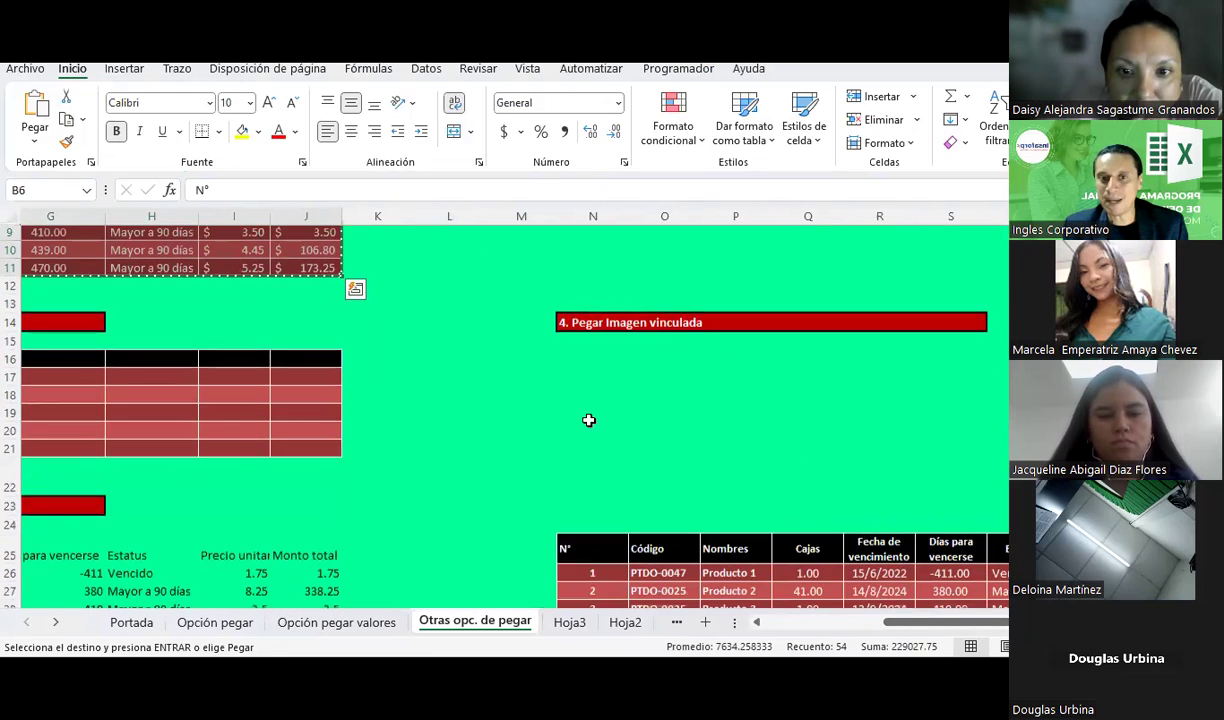
scroll(585, 404, "down", 3)
scroll(585, 398, "up", 3)
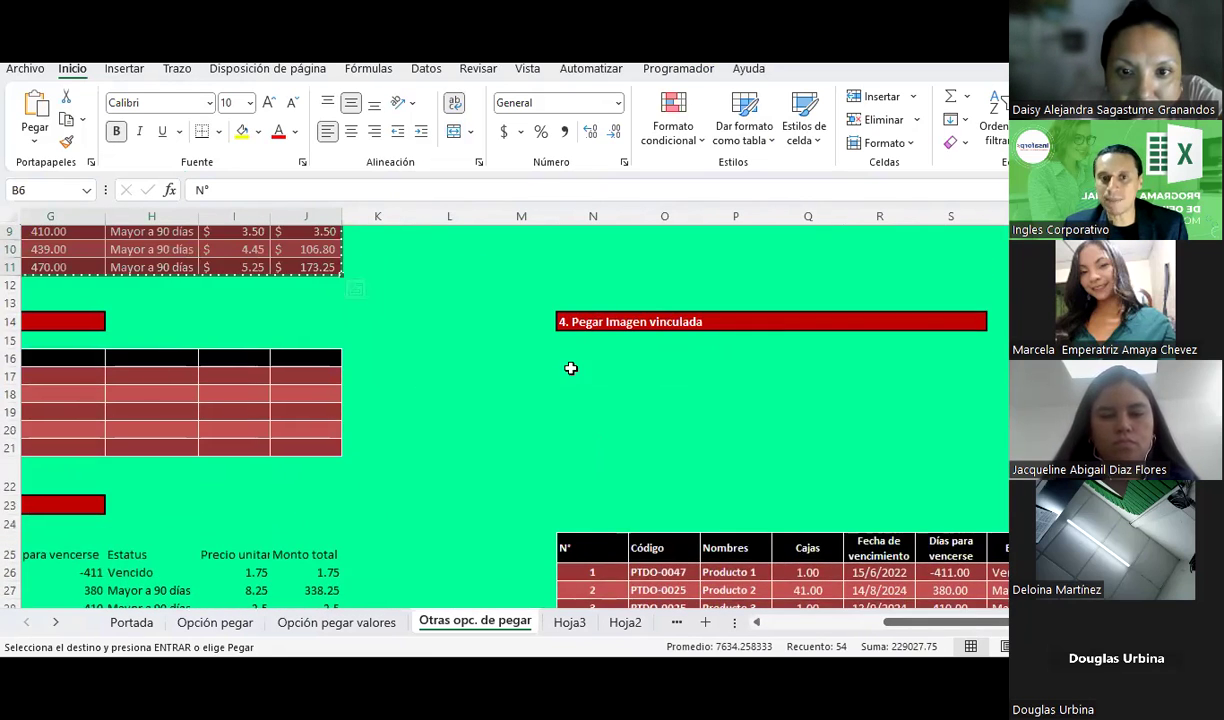
left_click(585, 376)
left_click(38, 118)
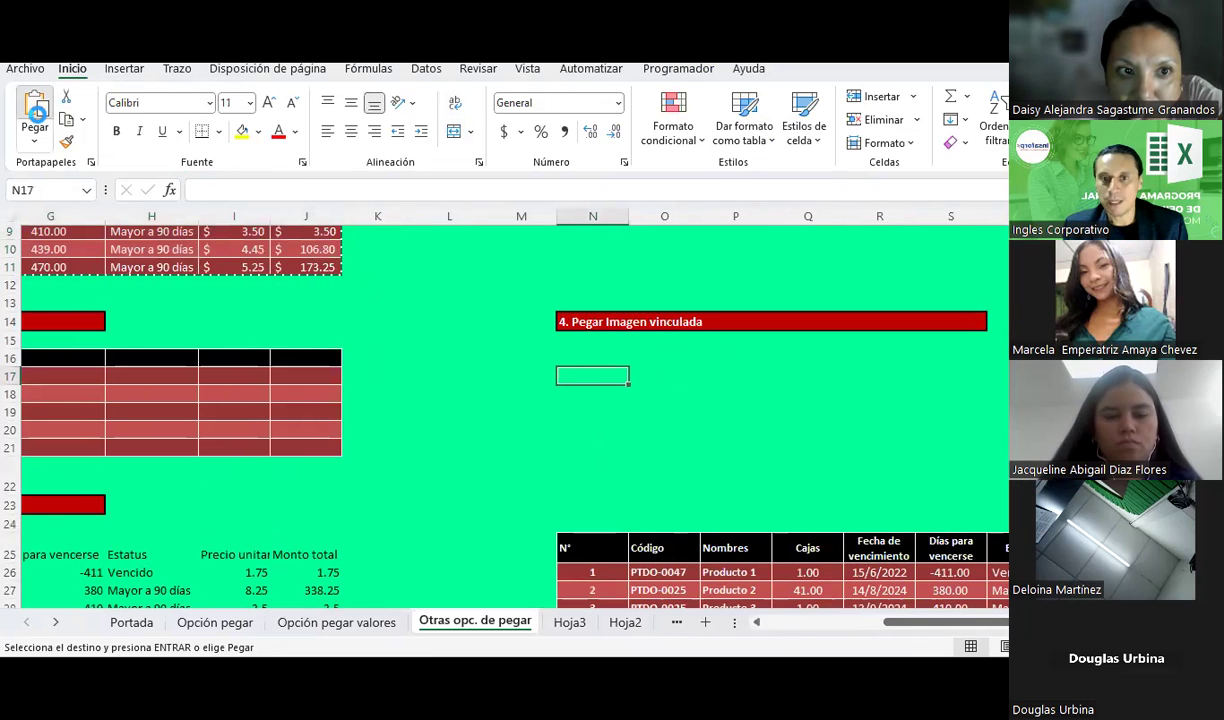
left_click(719, 495)
type("DSDS")
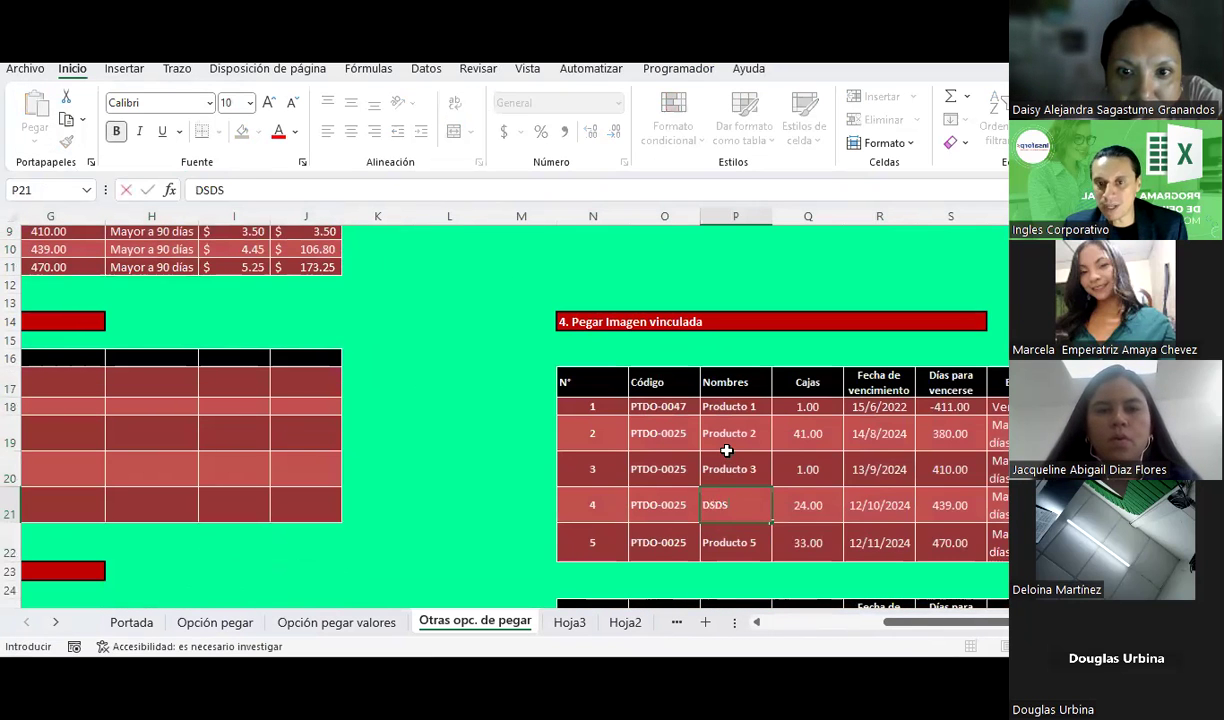
key("Escape")
left_click(674, 374)
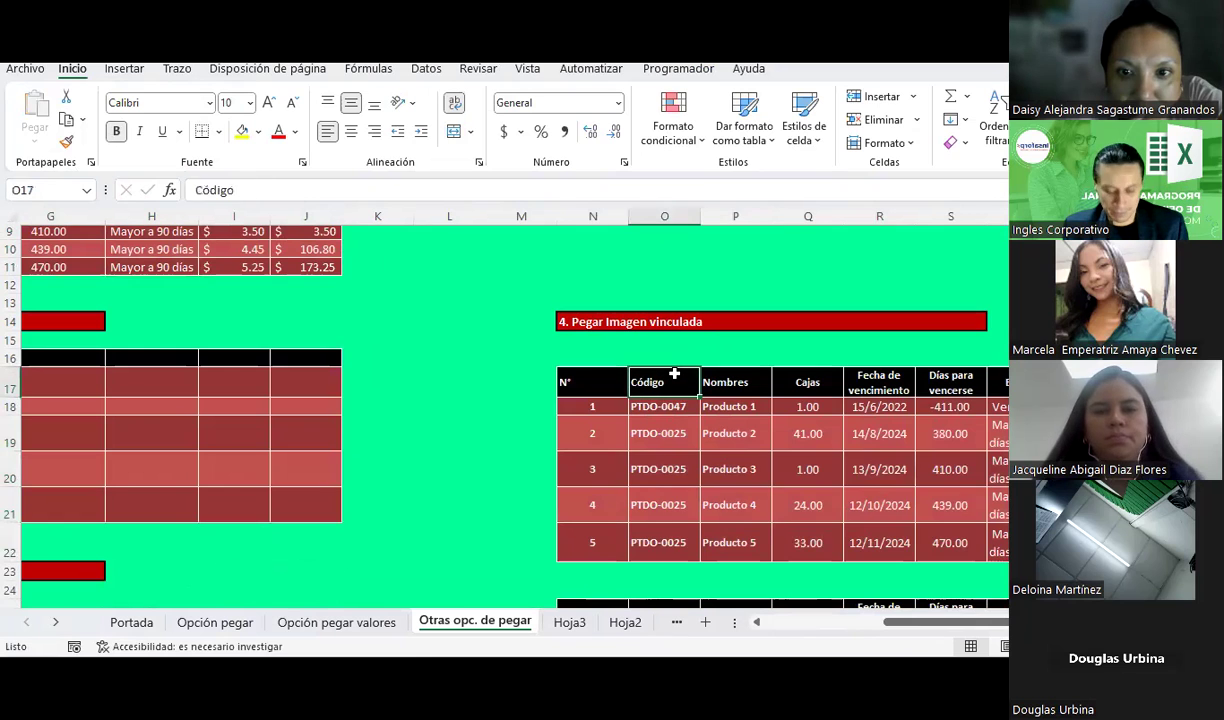
key("ctrl+z")
Paste the copied table at N17 as an Imagen vinculada linked picture.
left_click(593, 375)
left_click(35, 140)
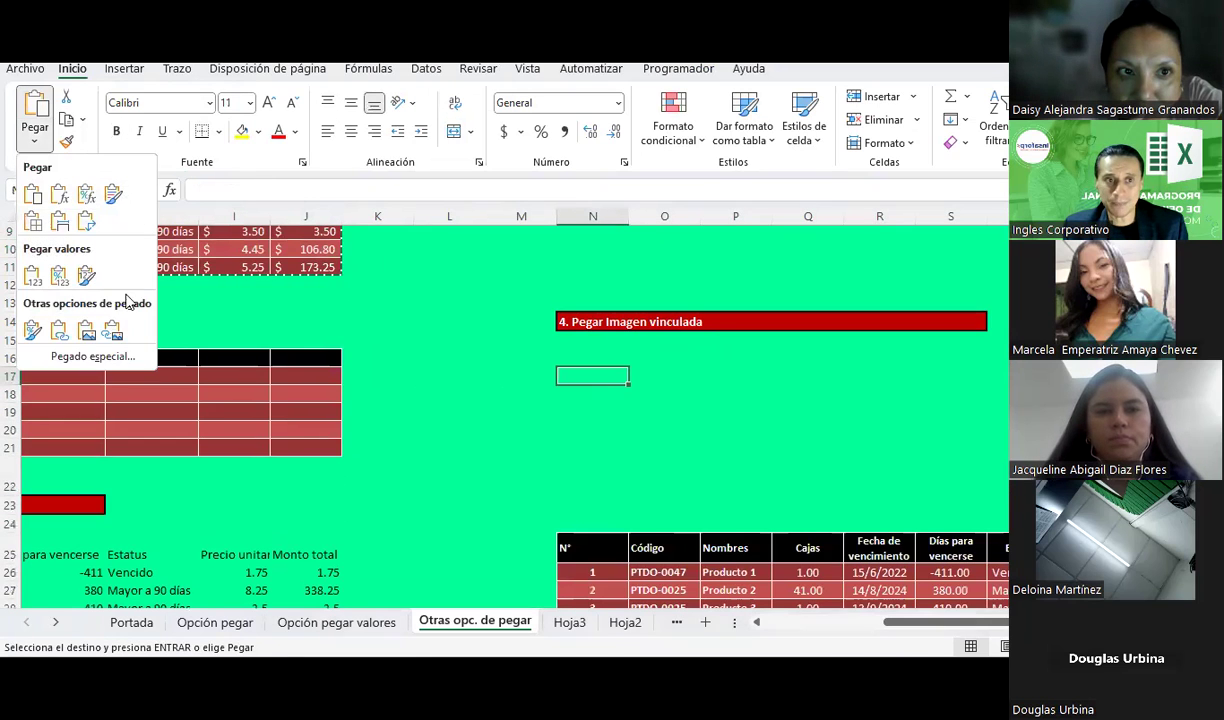
left_click(114, 332)
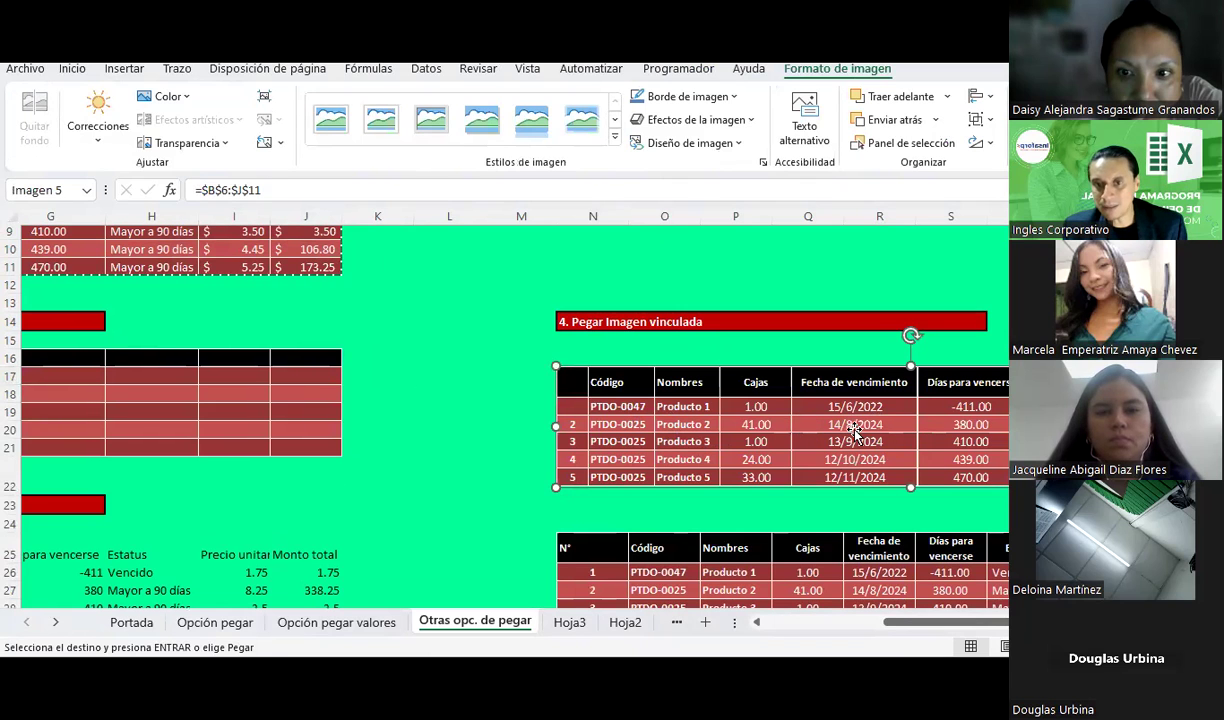
scroll(855, 430, "left", 3)
left_click(855, 430)
left_click(960, 460)
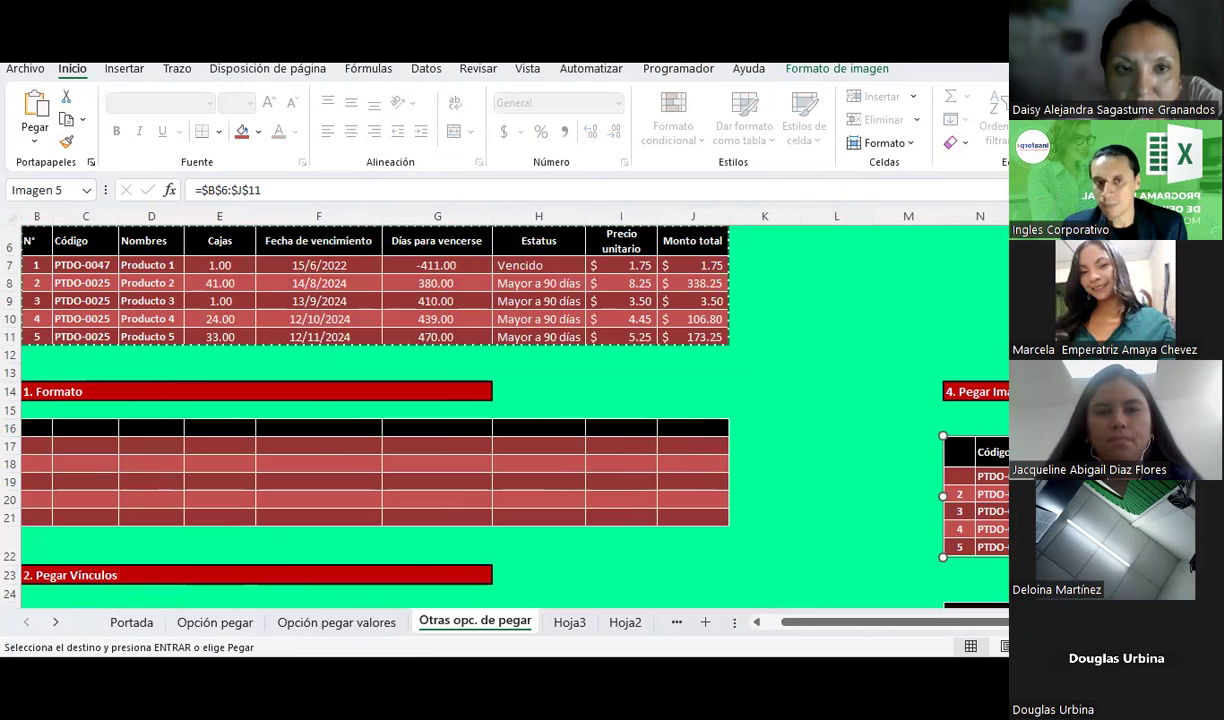
Change the C7 product code from PTDO-0047 to PTDO-0048 and review the updated linked copies.
key("Escape")
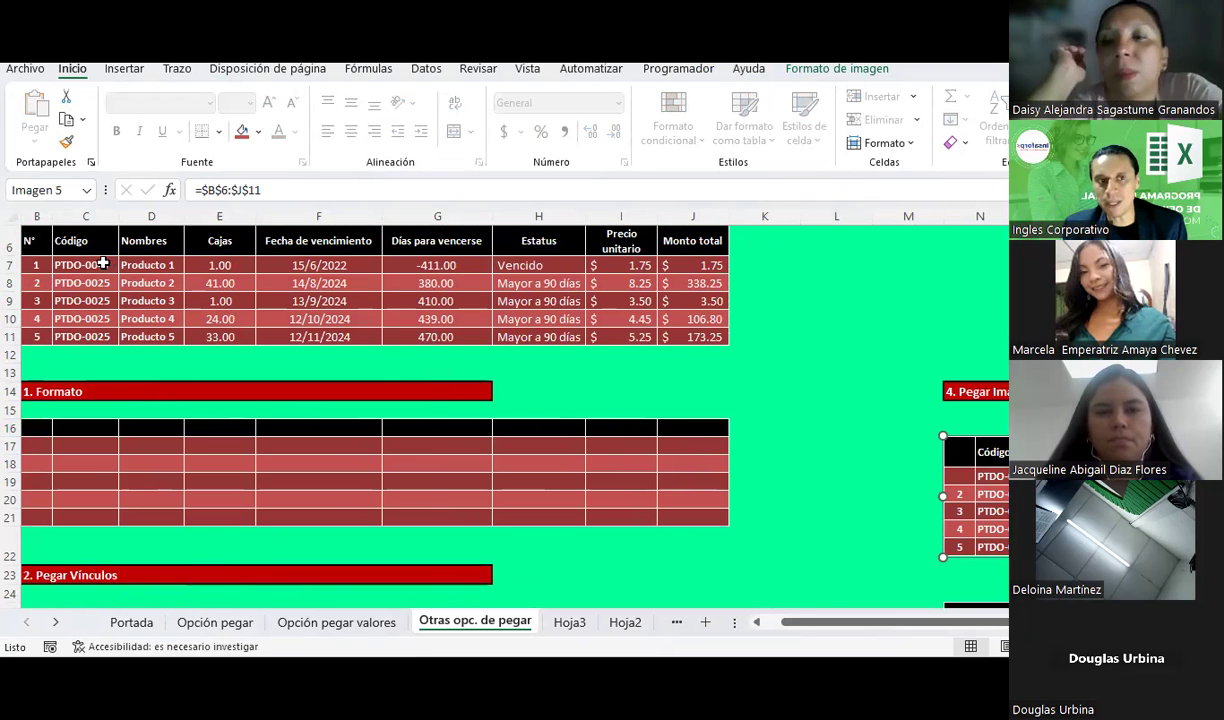
double_click(110, 265)
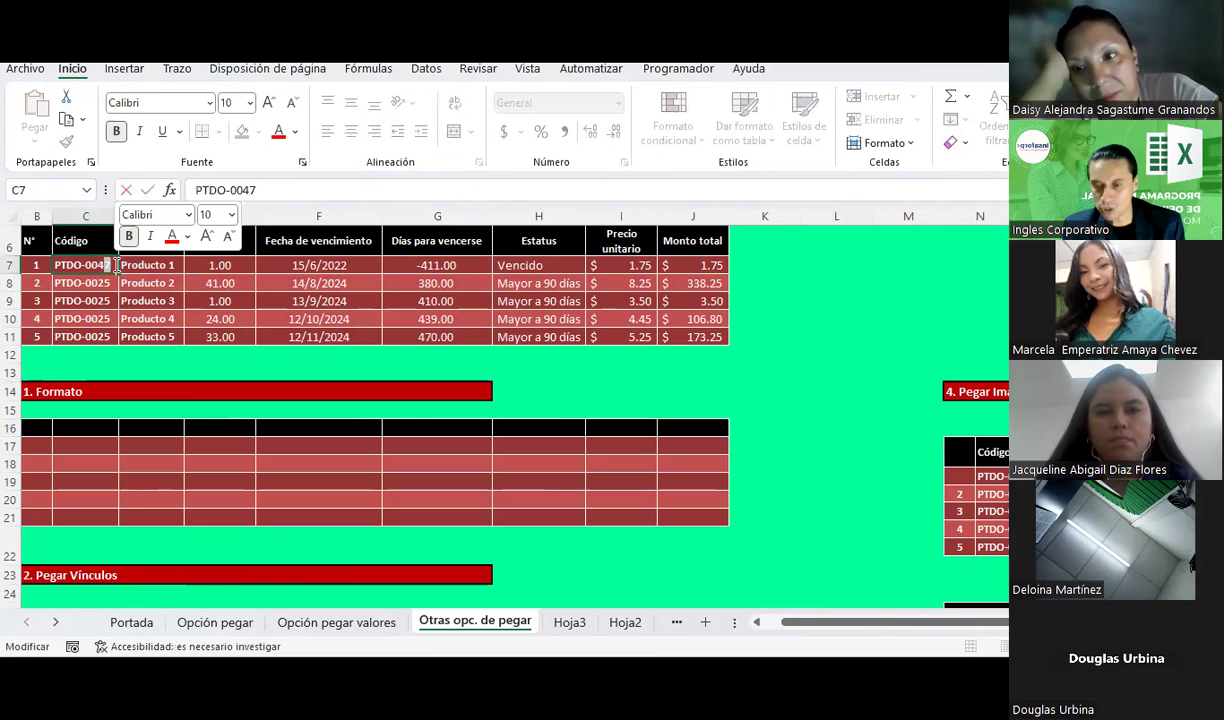
type("8")
left_click(828, 427)
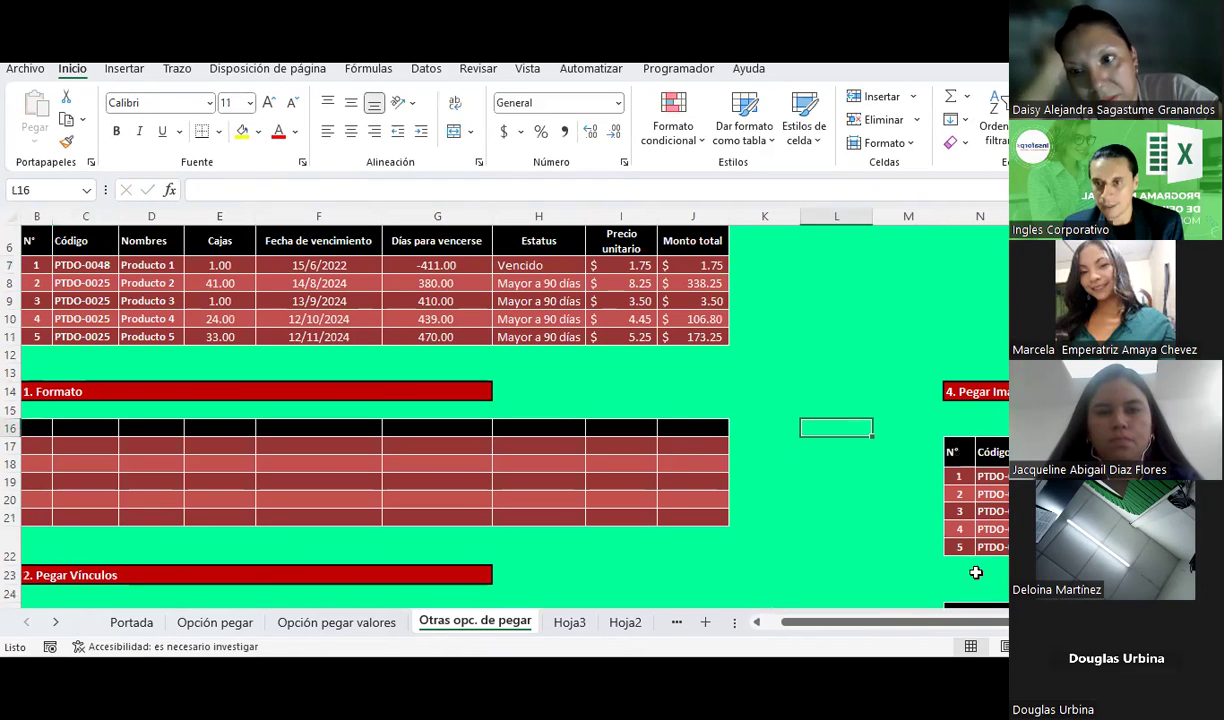
scroll(762, 492, "right", 4)
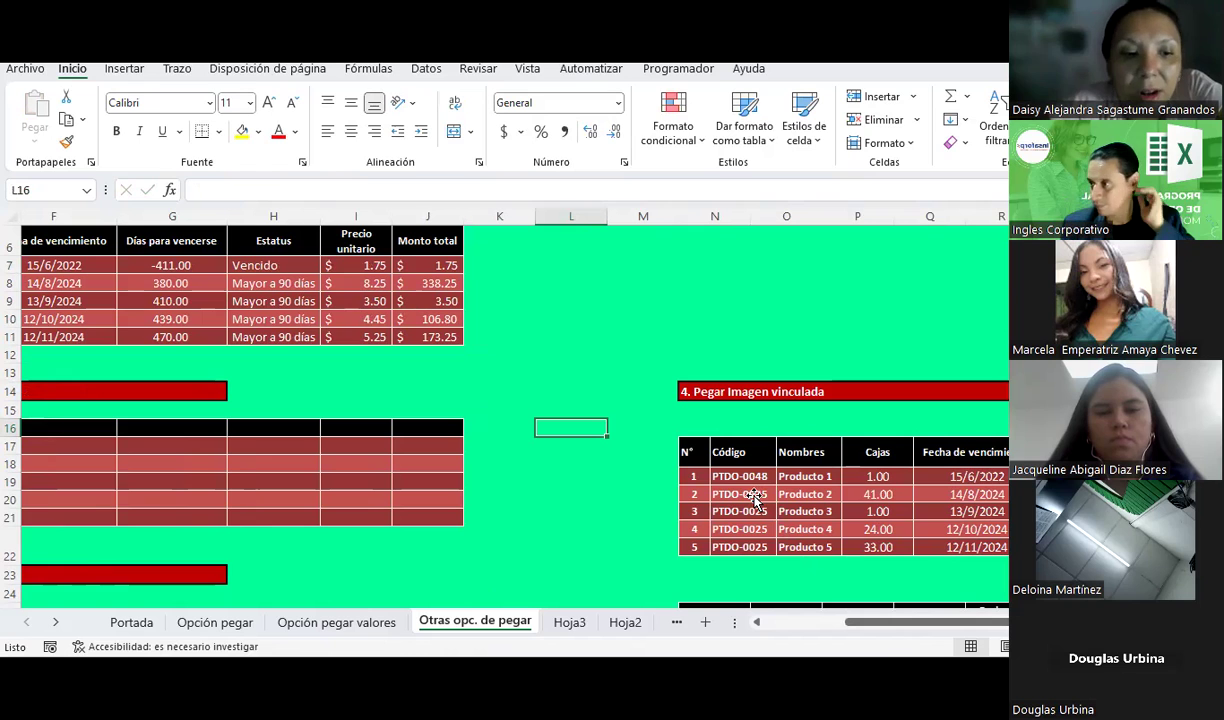
left_click(760, 352)
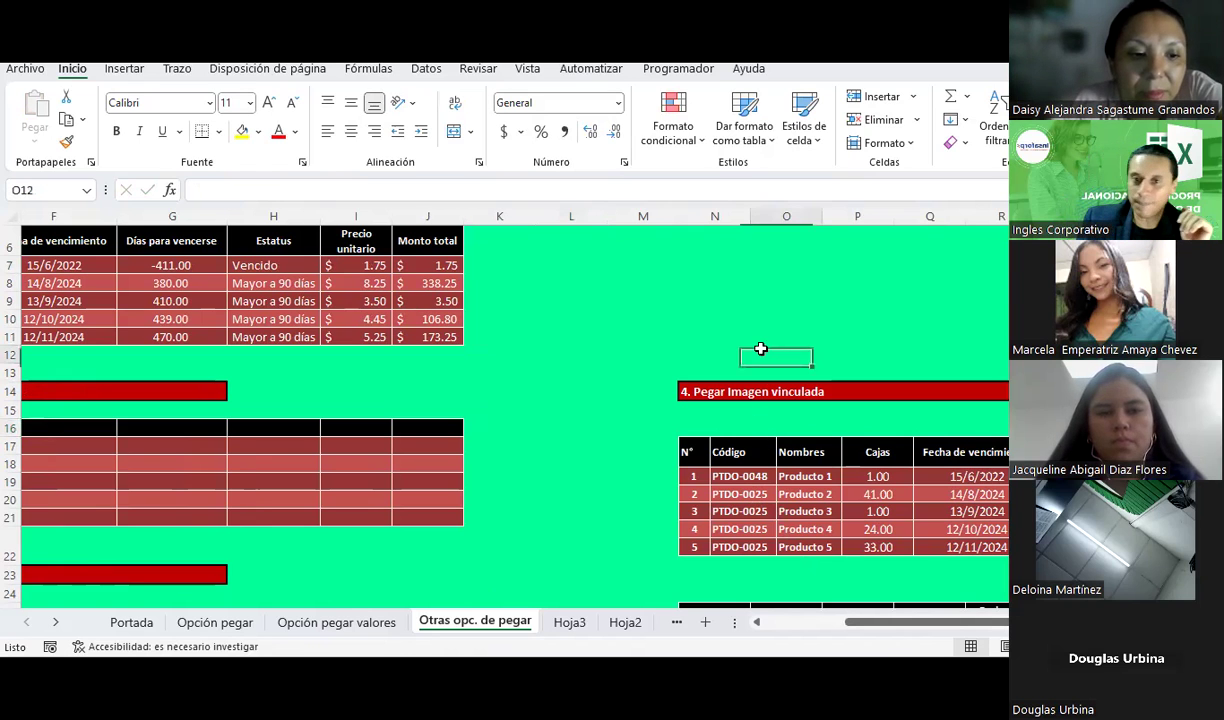
scroll(760, 352, "down", 1)
scroll(760, 350, "down", 4)
scroll(760, 349, "down", 1)
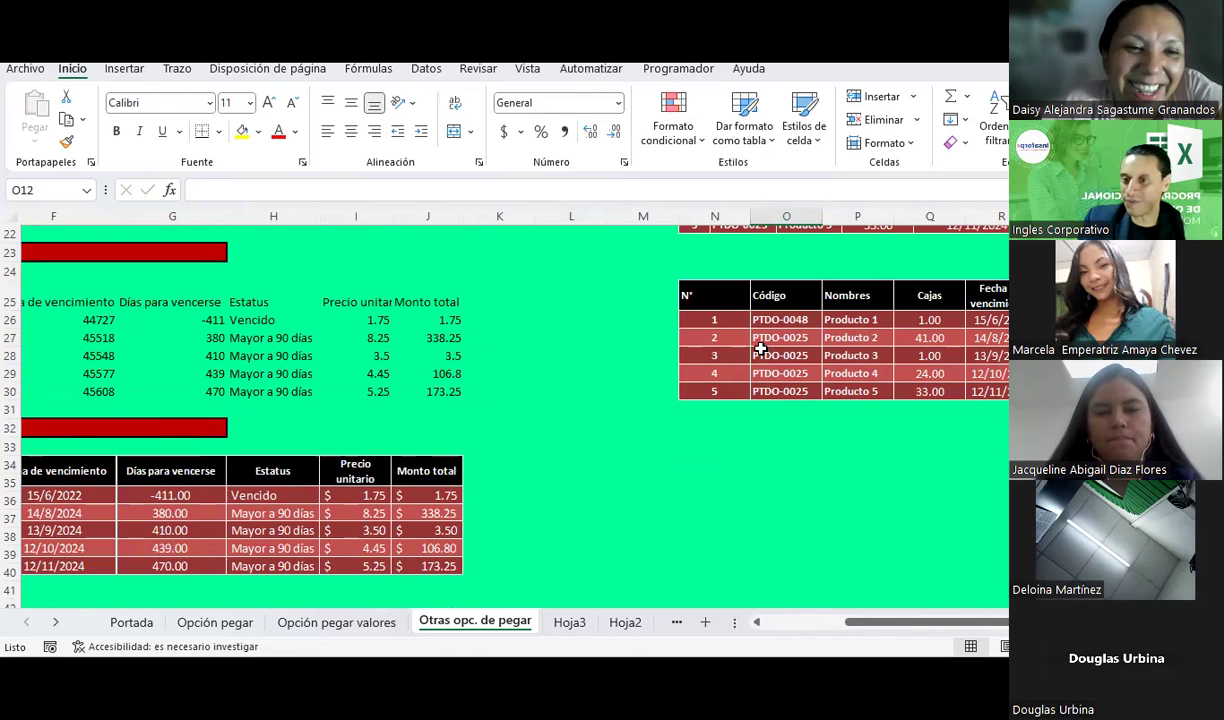
left_click(815, 622)
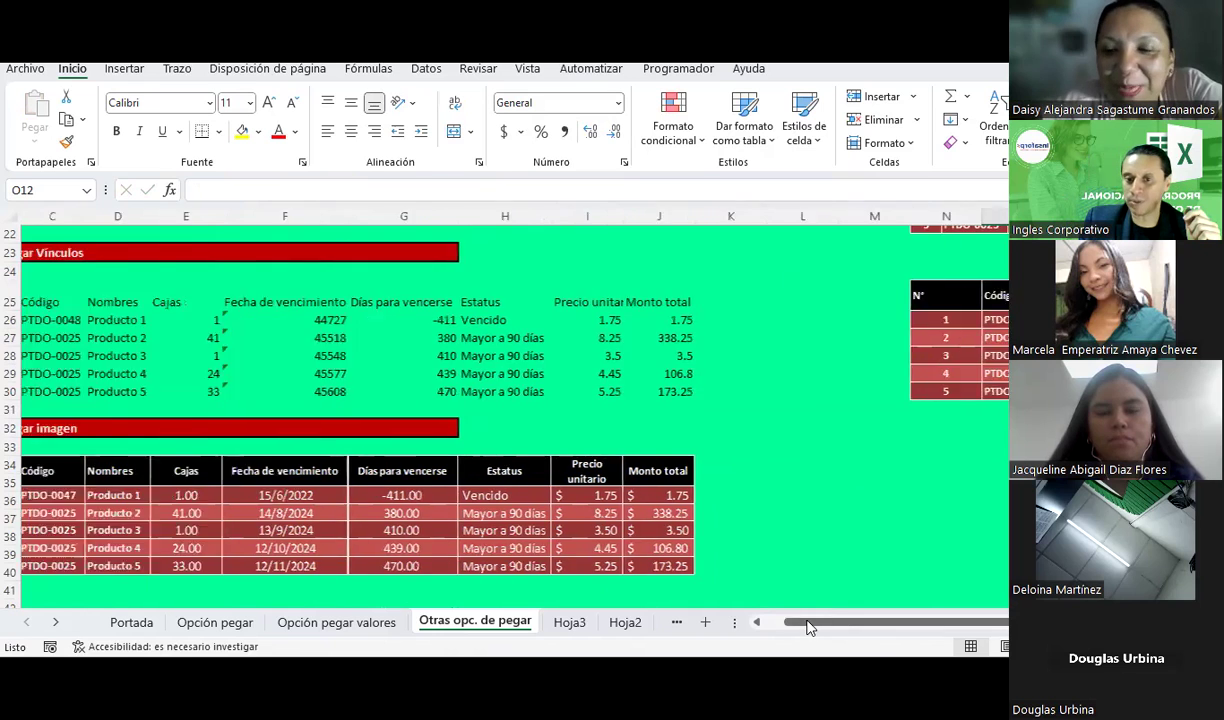
mouse_move(810, 627)
left_mouse_down()
mouse_move(847, 628)
mouse_move(771, 627)
mouse_move(815, 626)
left_mouse_up()
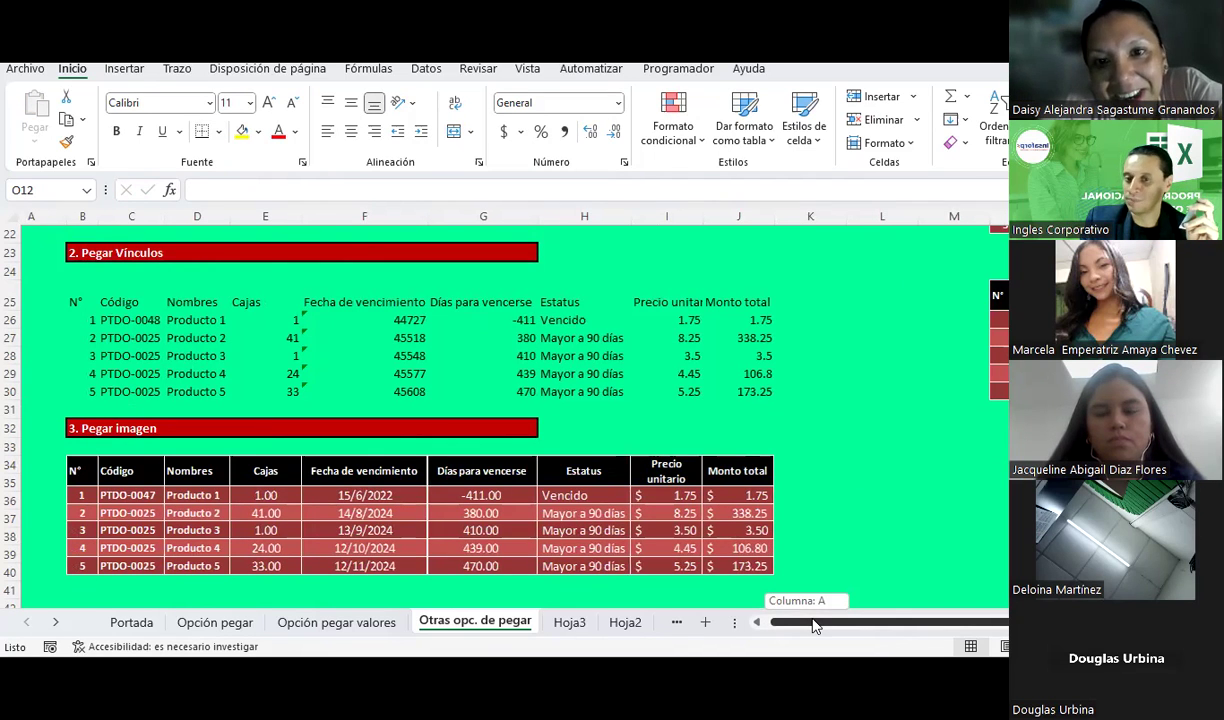
left_click_drag(815, 626, 770, 627)
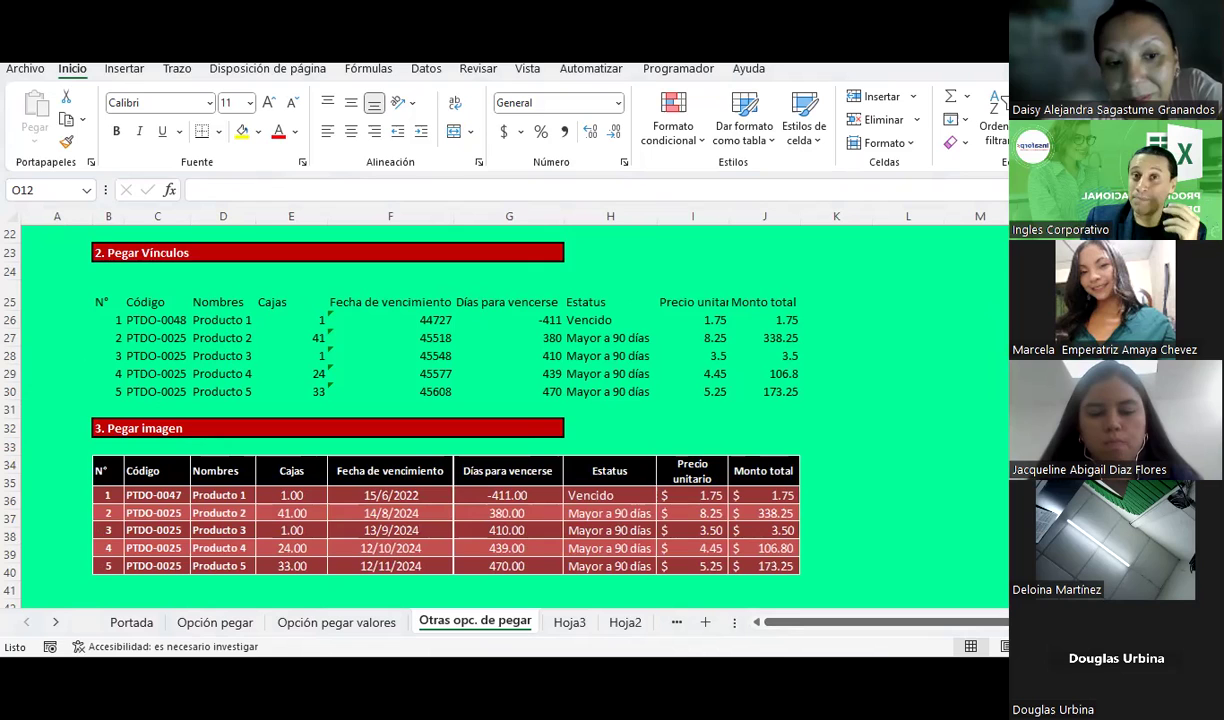
left_click(937, 341)
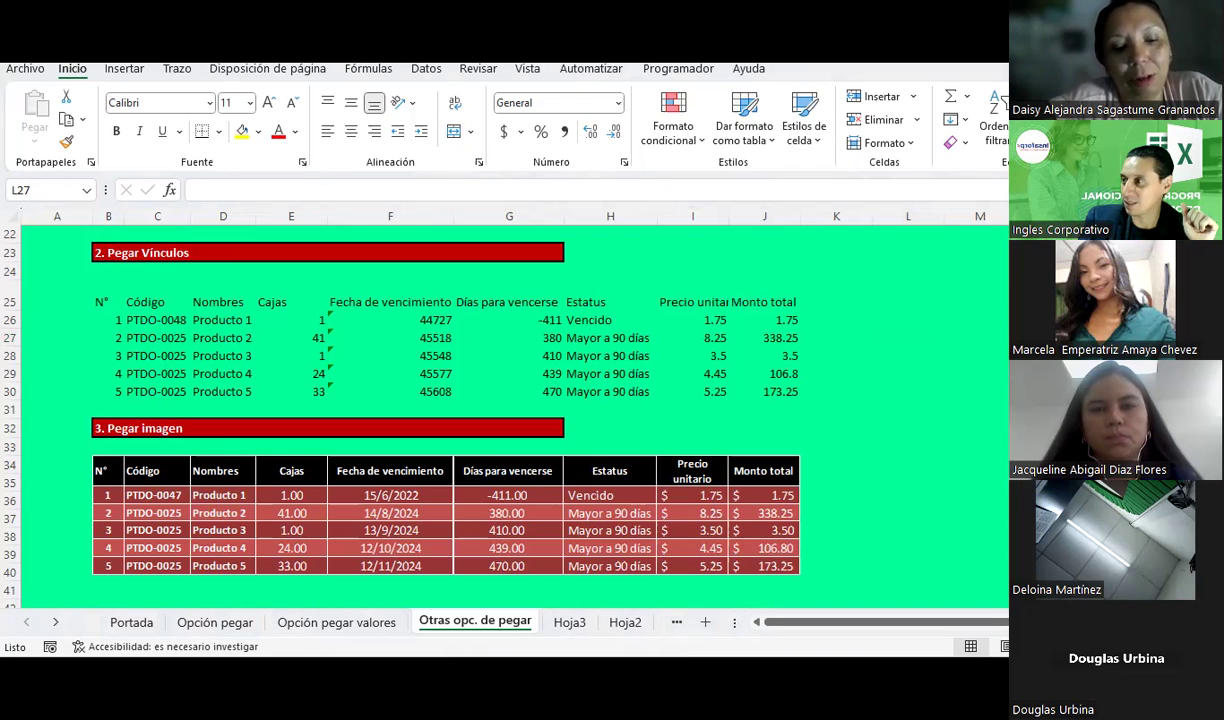
left_click(908, 337)
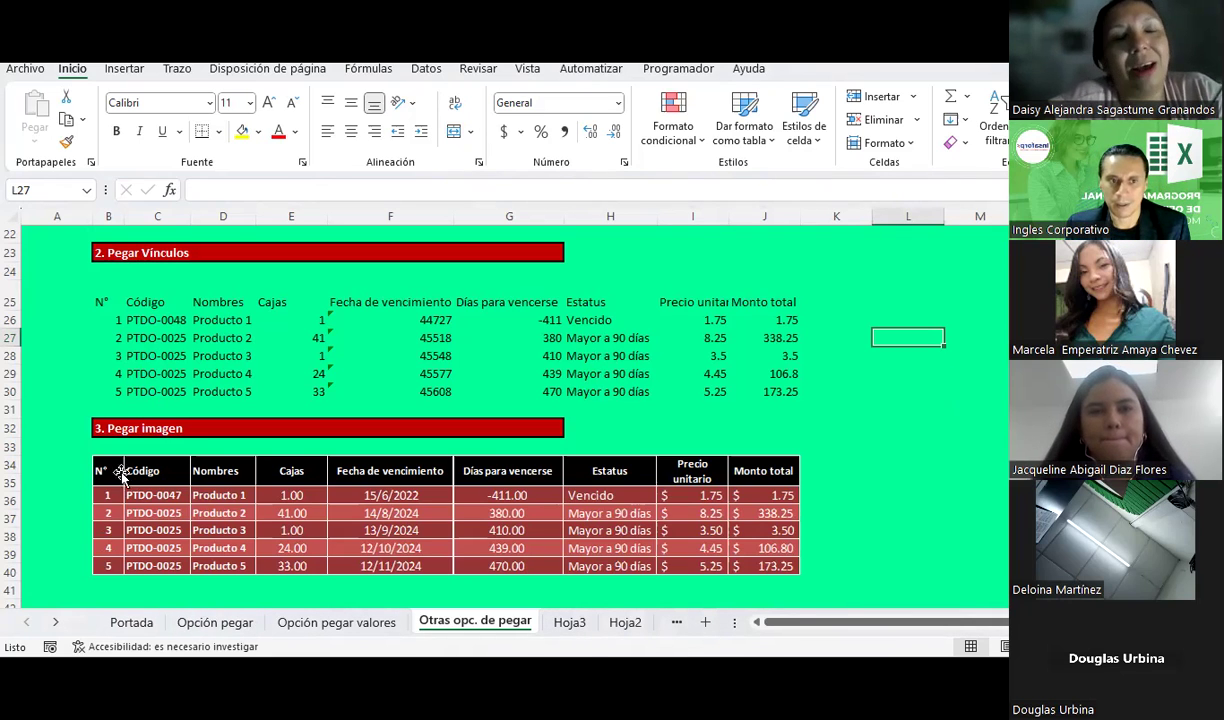
left_click(137, 510)
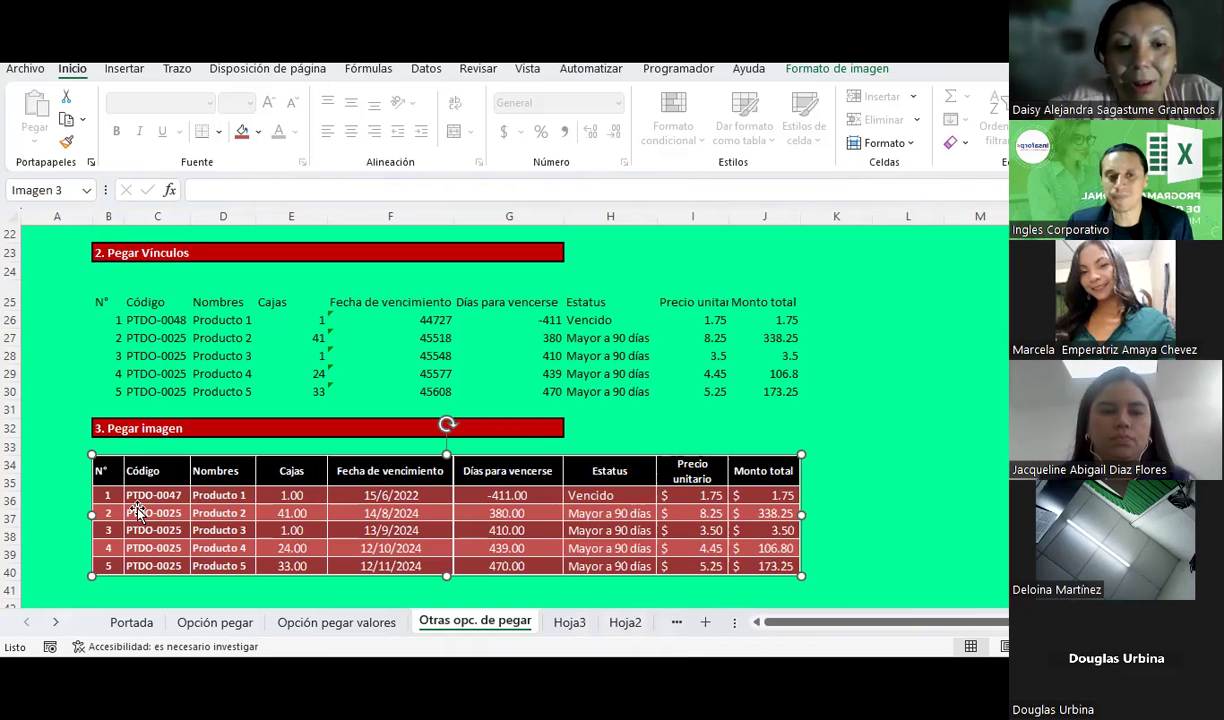
Copy B6:J11 and paste it at B3 on a new sheet Hoja4, leaving B3:J8 selected.
scroll(137, 509, "down", 2)
scroll(180, 390, "up", 7)
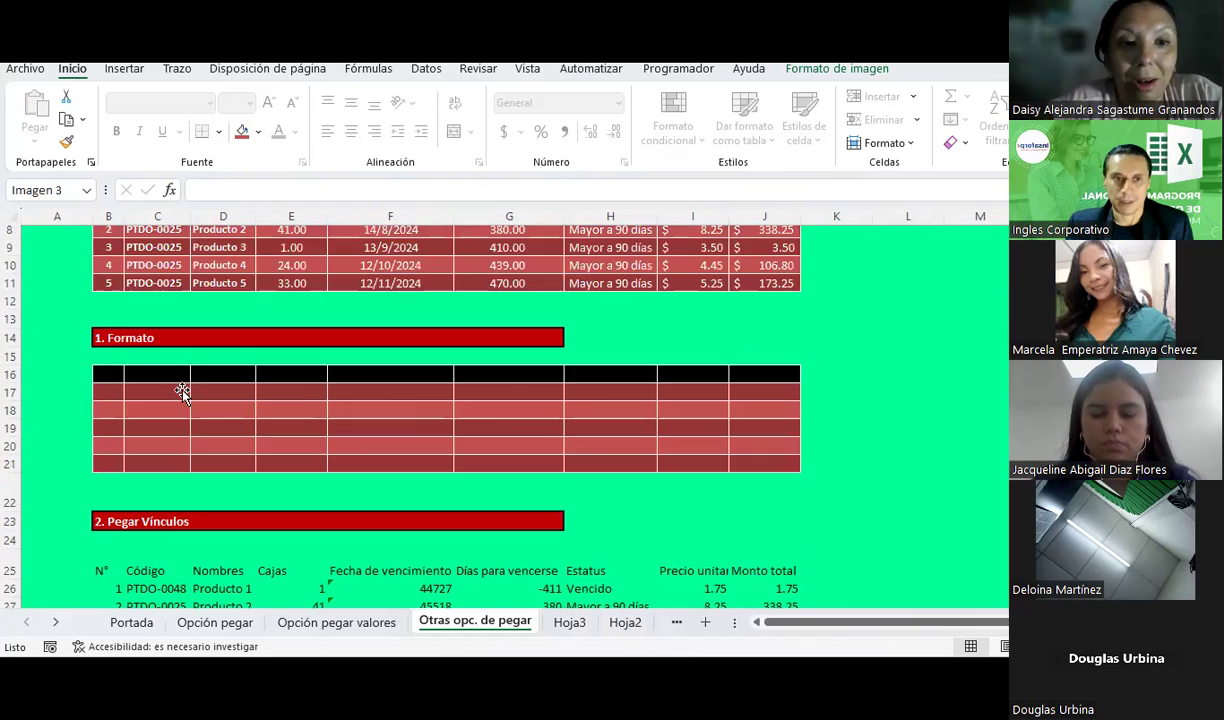
scroll(182, 392, "up", 3)
left_click_drag(102, 332, 751, 420)
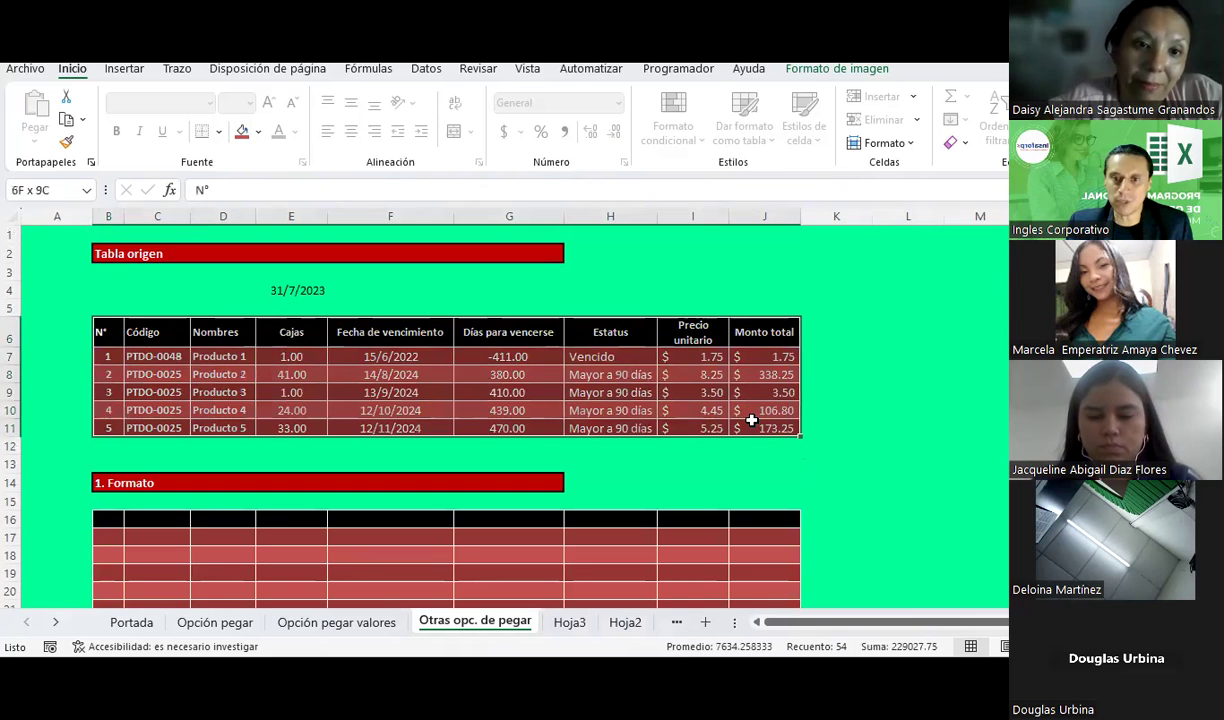
key("ctrl+c")
left_click(705, 622)
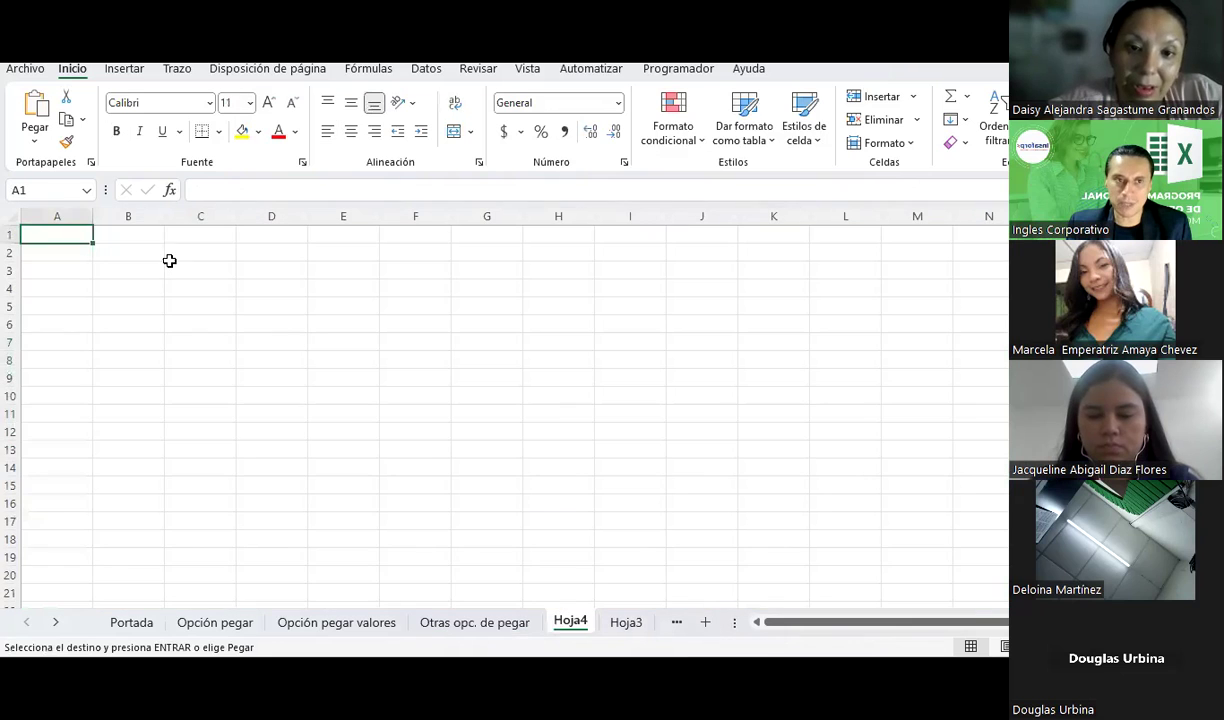
left_click(137, 273)
left_click(35, 140)
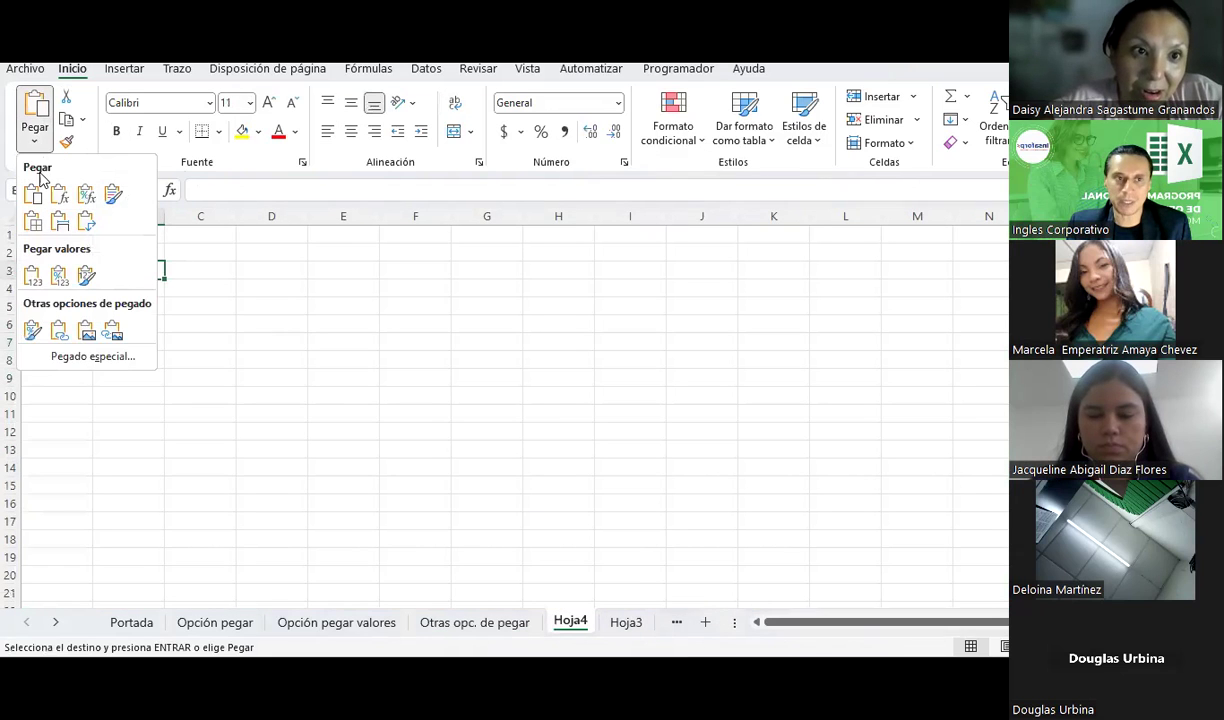
left_click(33, 193)
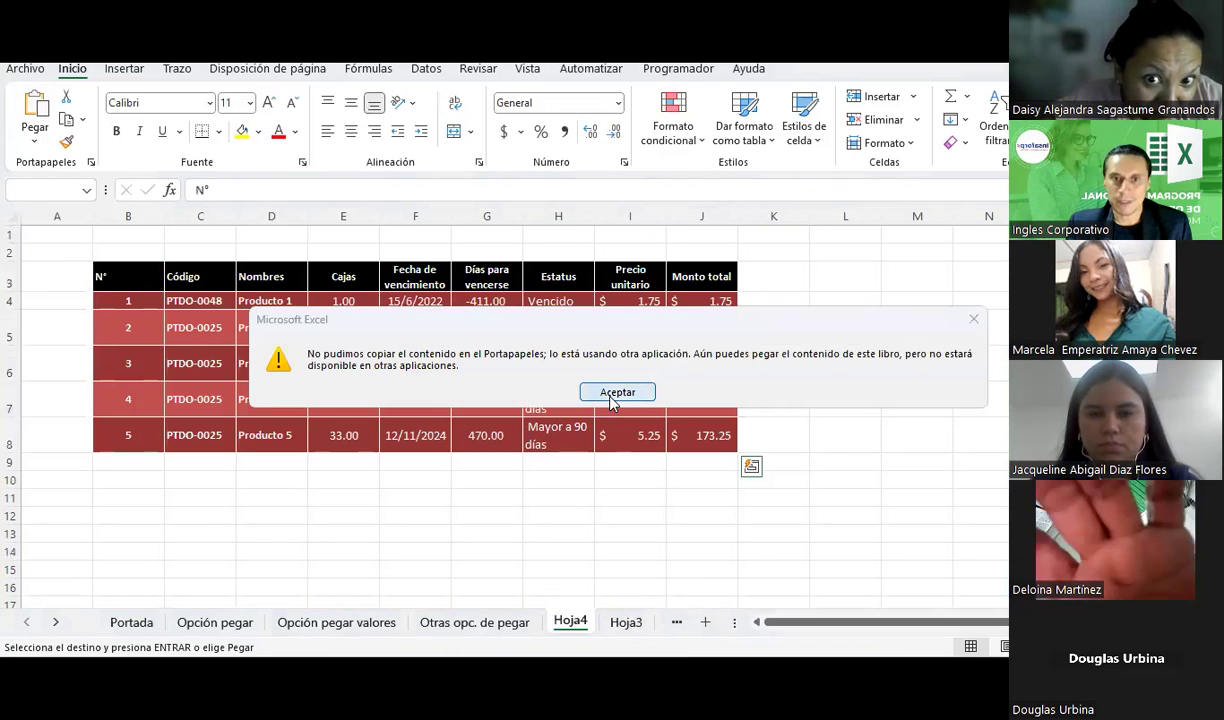
left_click(614, 392)
left_click(541, 494)
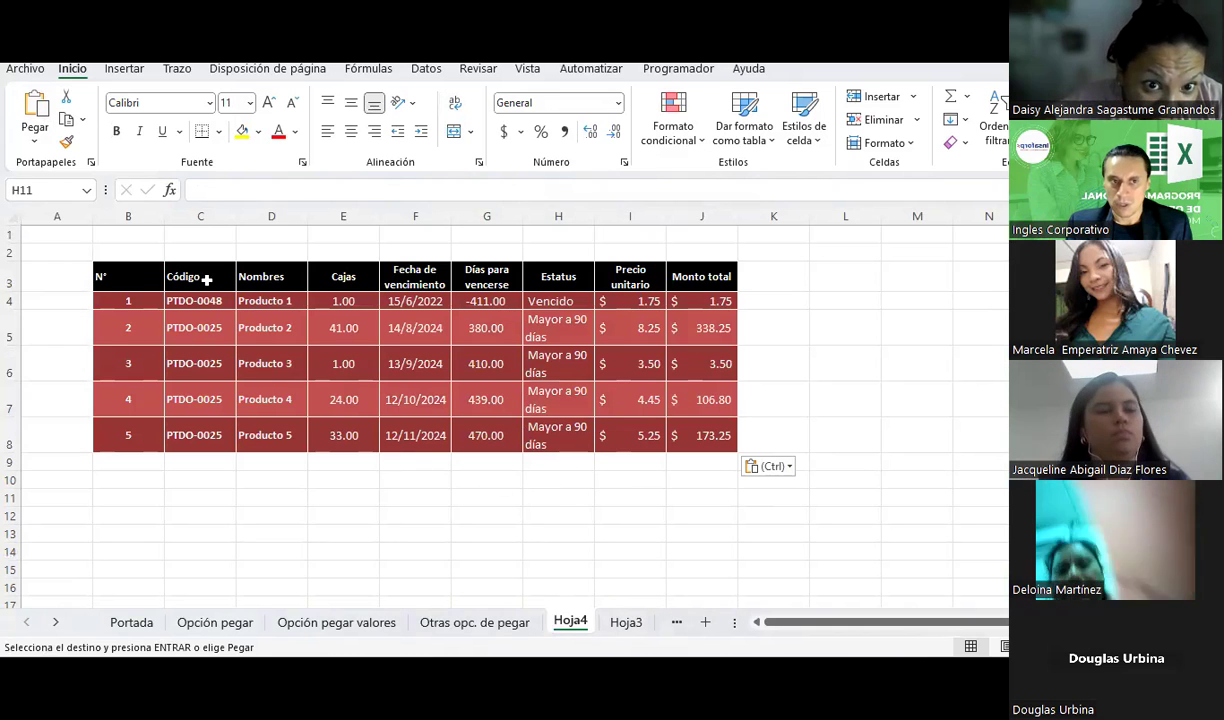
left_click_drag(140, 276, 716, 437)
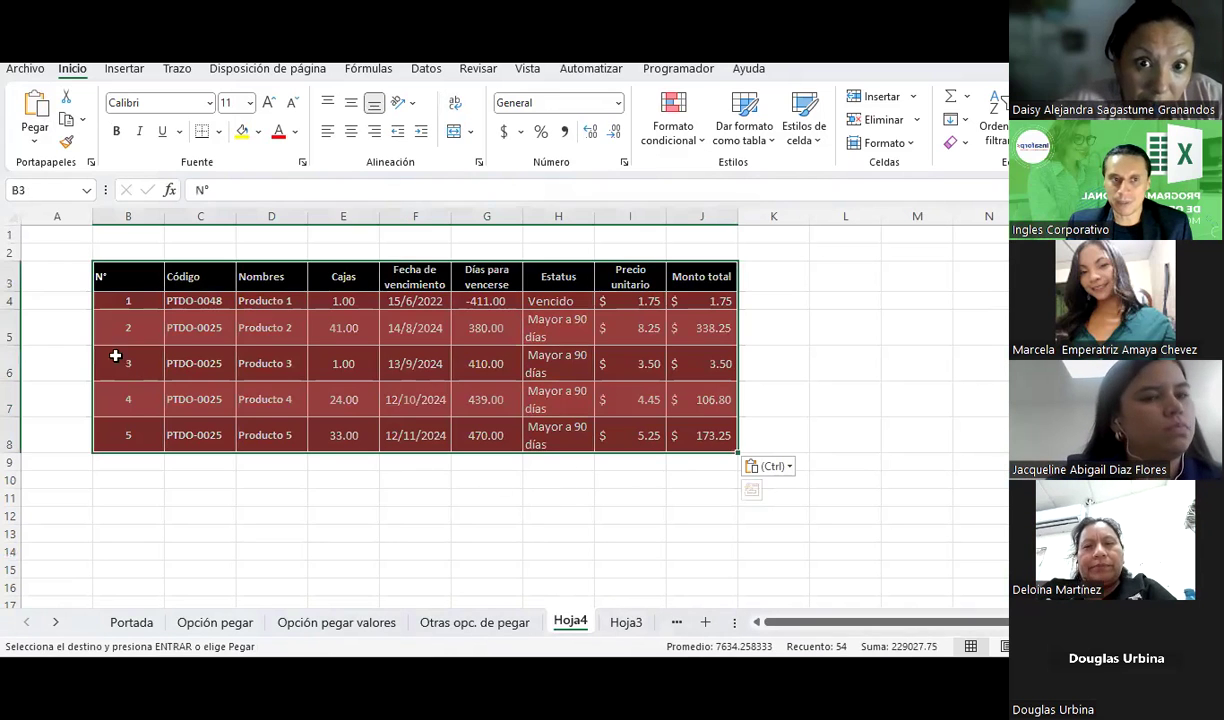
Start a pivot table from Hoja4!$B$3:$J$8 with Nueva hoja de cálculo as destination.
left_click(124, 68)
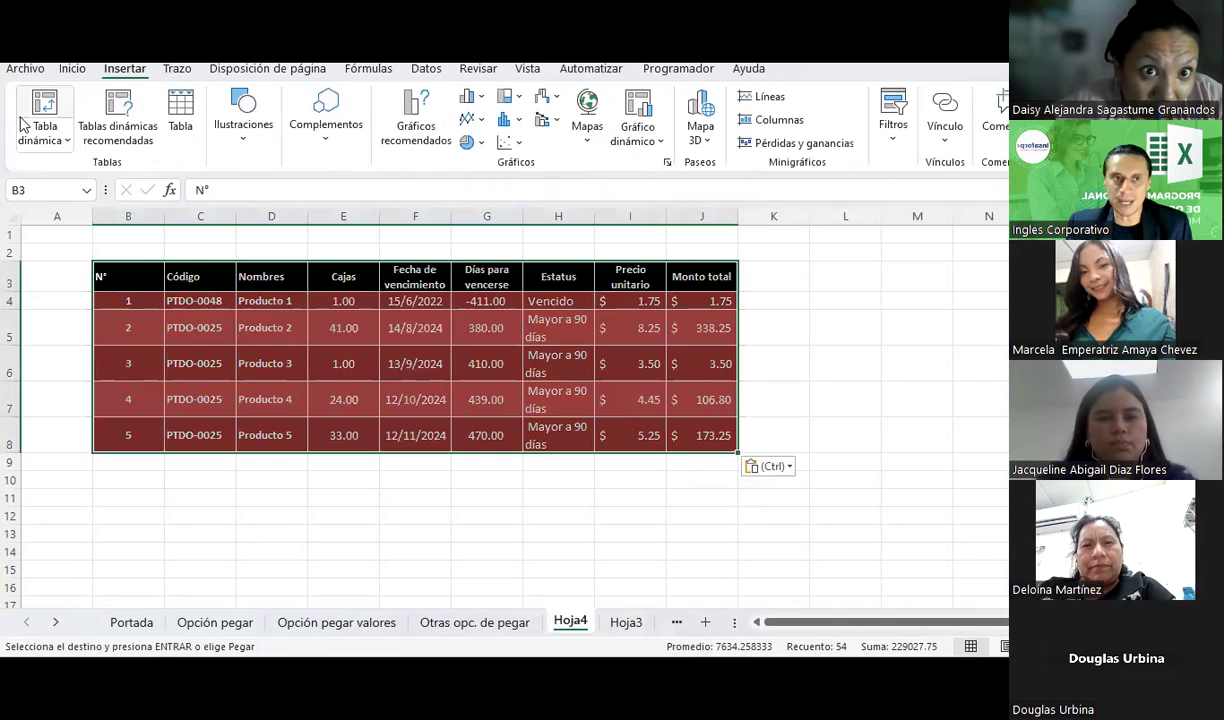
left_click(40, 105)
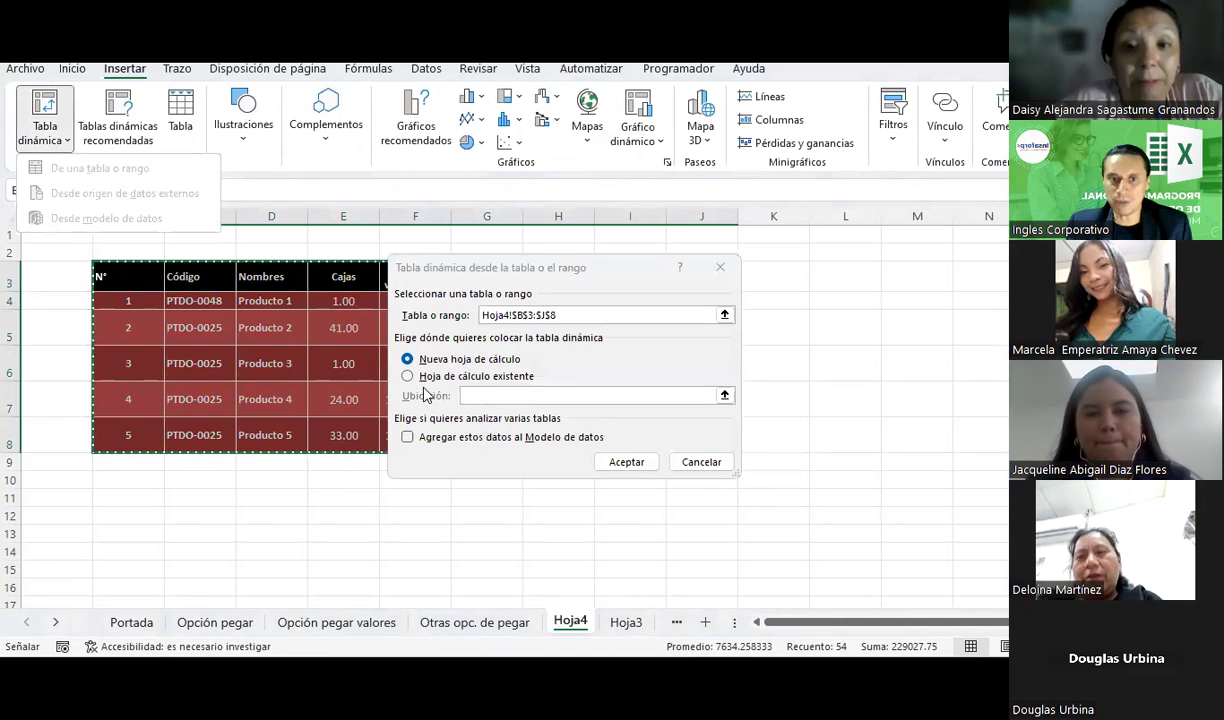
left_click(407, 377)
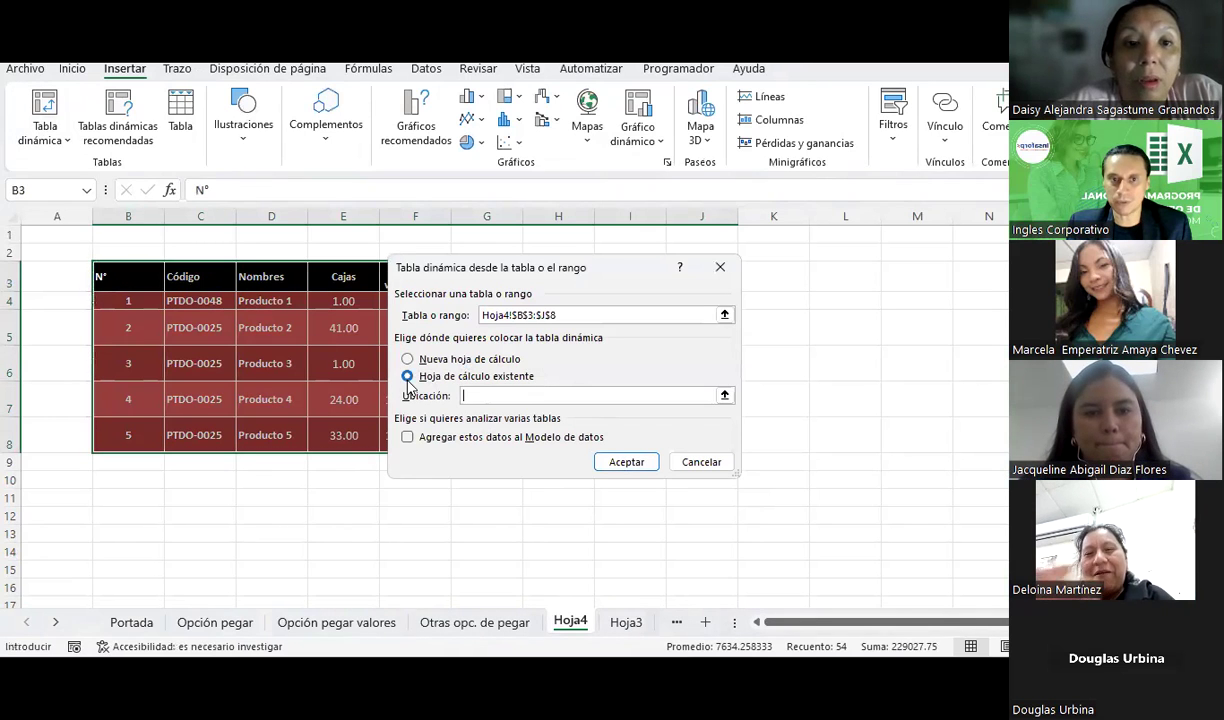
left_click(724, 395)
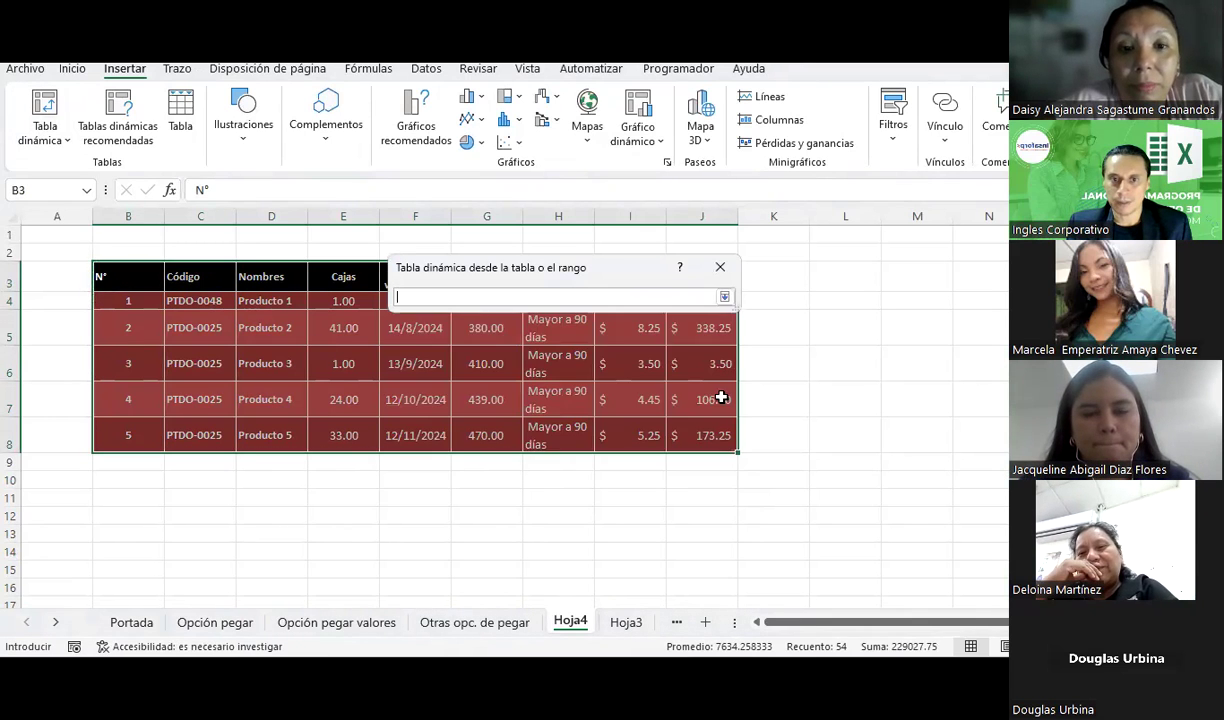
key("Escape")
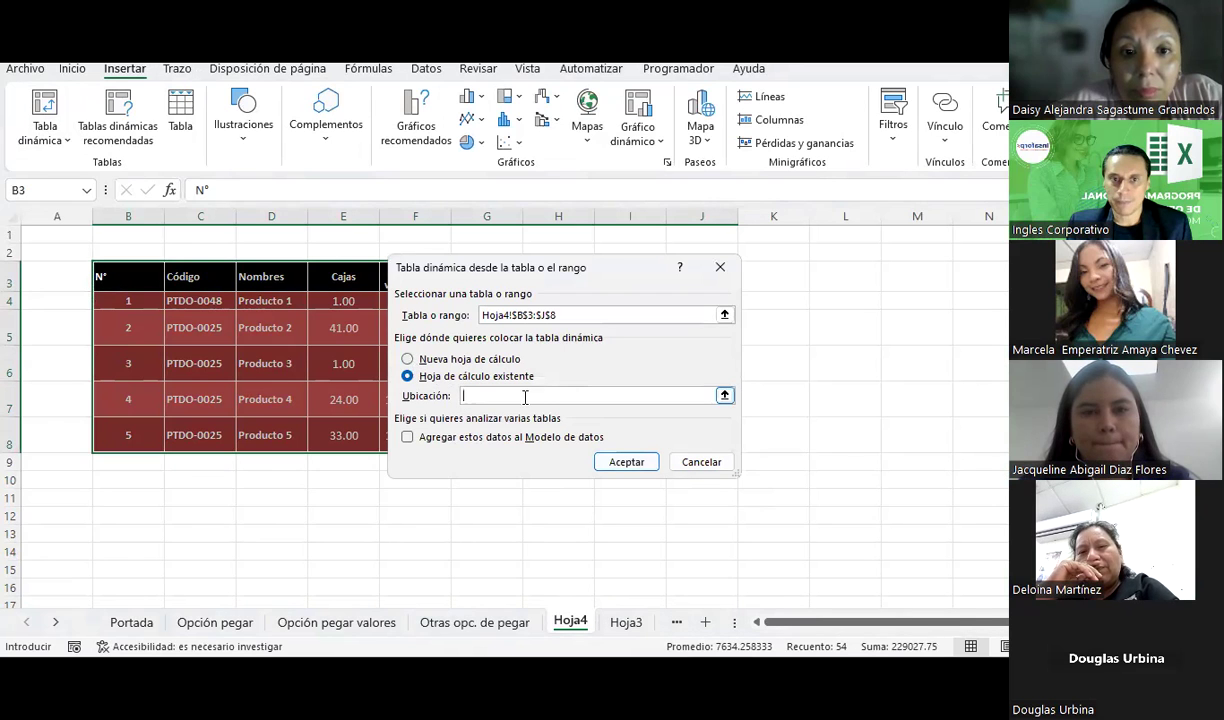
left_click(407, 359)
Confirm the pivot creation and select the empty TablaDinámica1 on Hoja5.
left_click(627, 462)
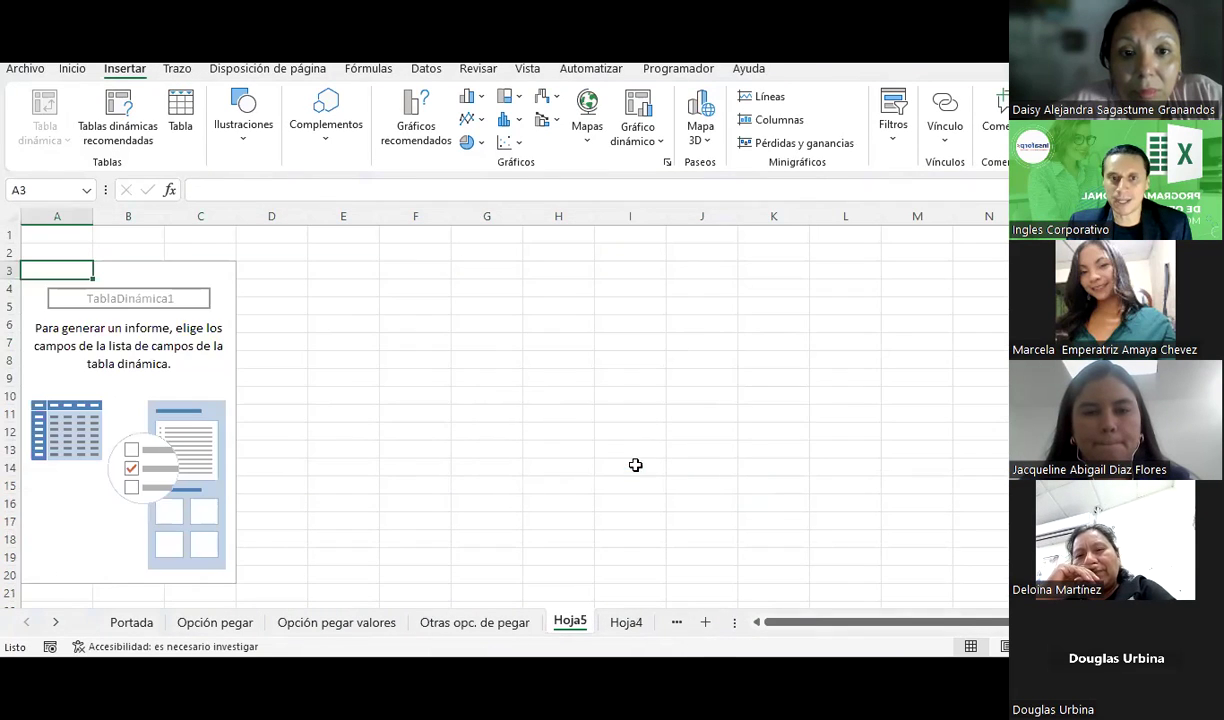
left_click(139, 276)
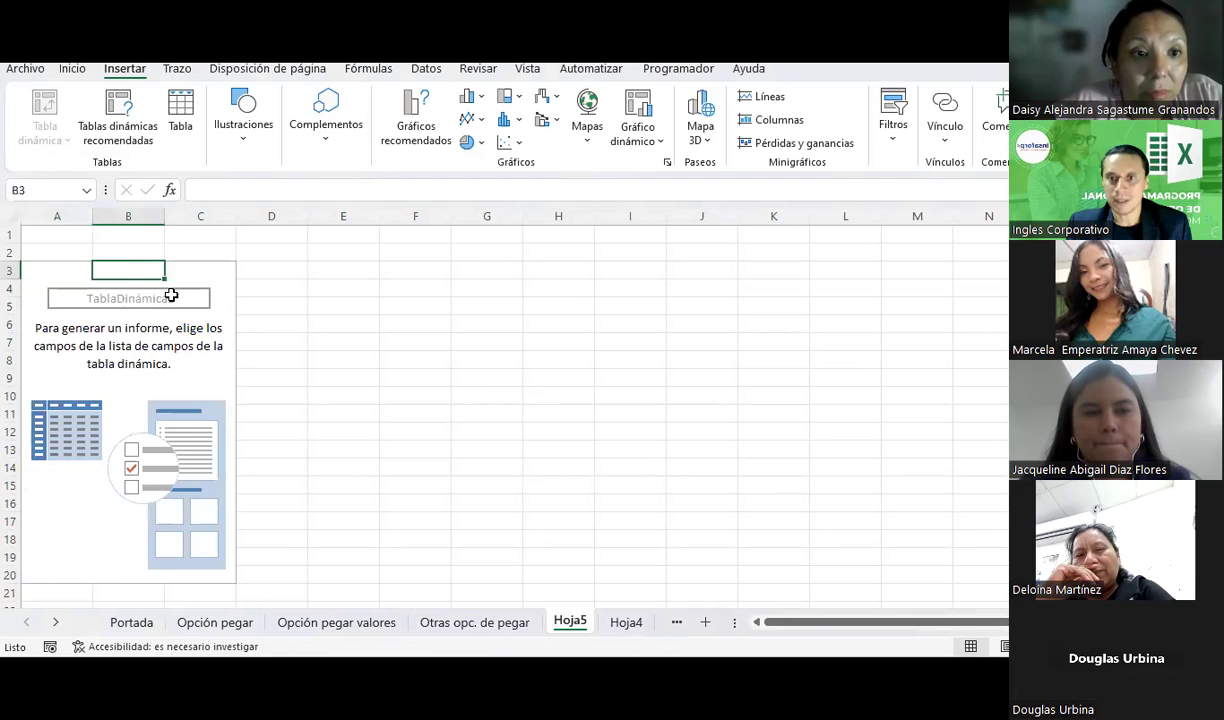
left_click(66, 289)
left_click(62, 412)
left_click(207, 393)
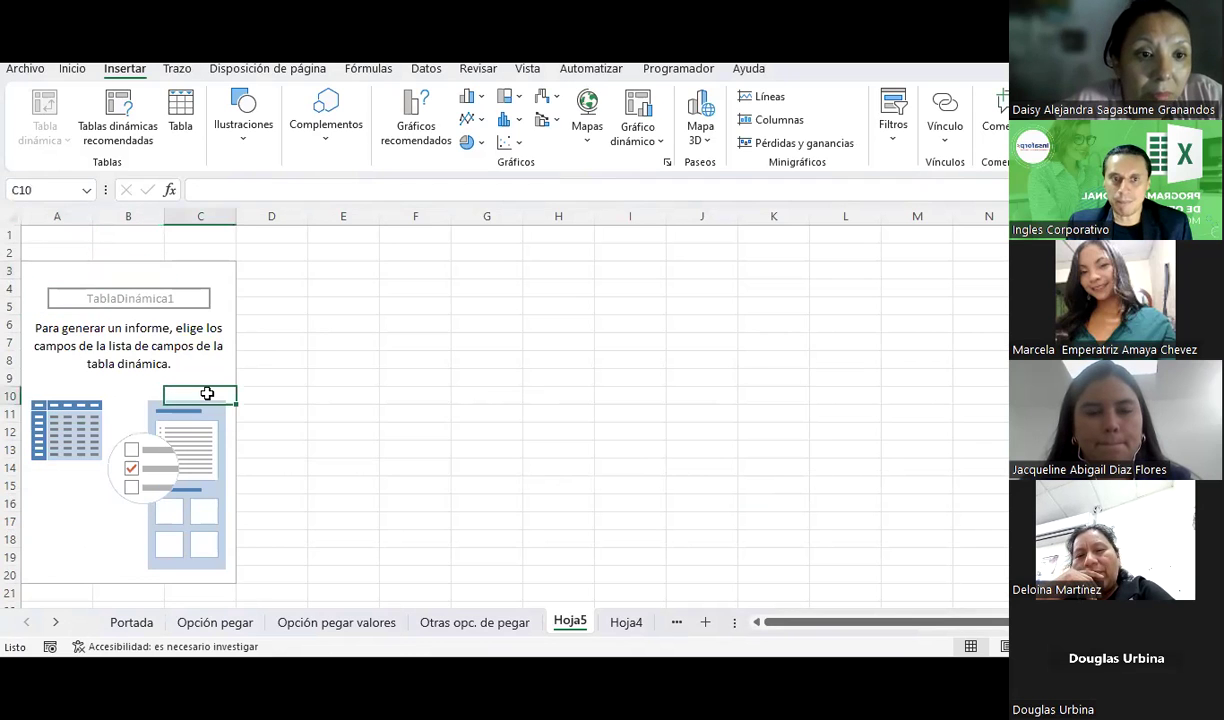
left_click(182, 450)
left_click(109, 292)
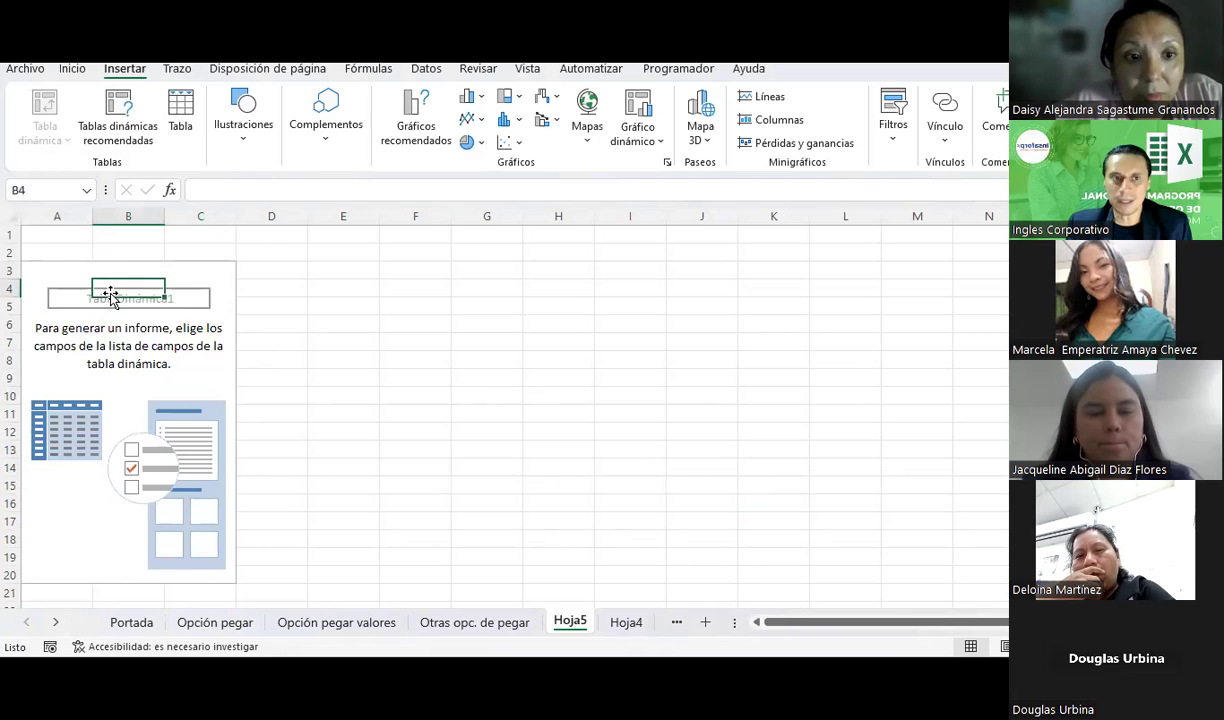
right_click(72, 304)
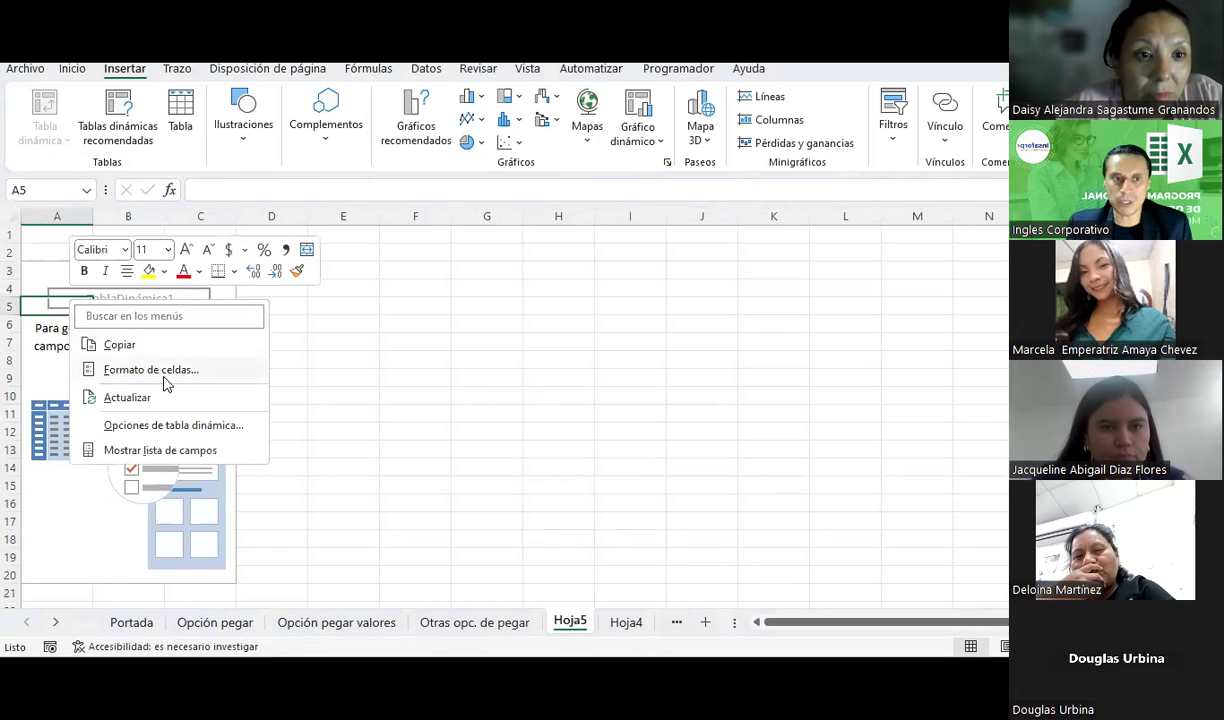
key("Escape")
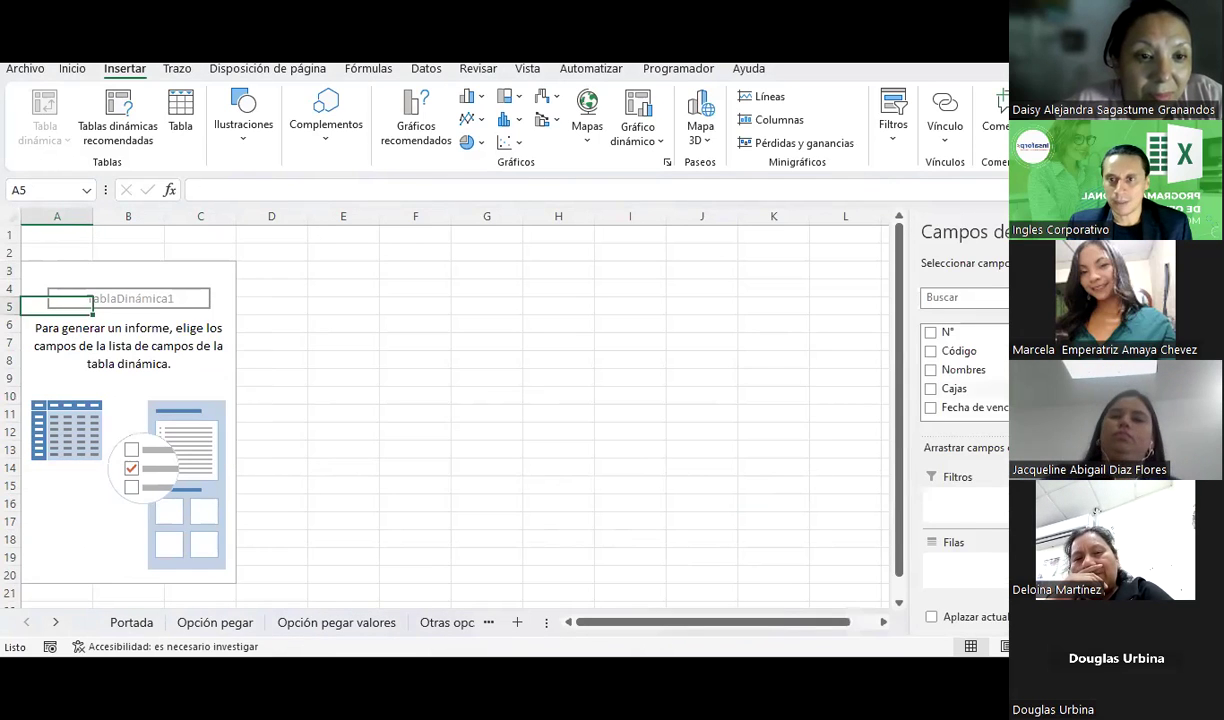
Tick the N°, Código, Nombres and Cajas fields in the pivot field list.
left_click(930, 332)
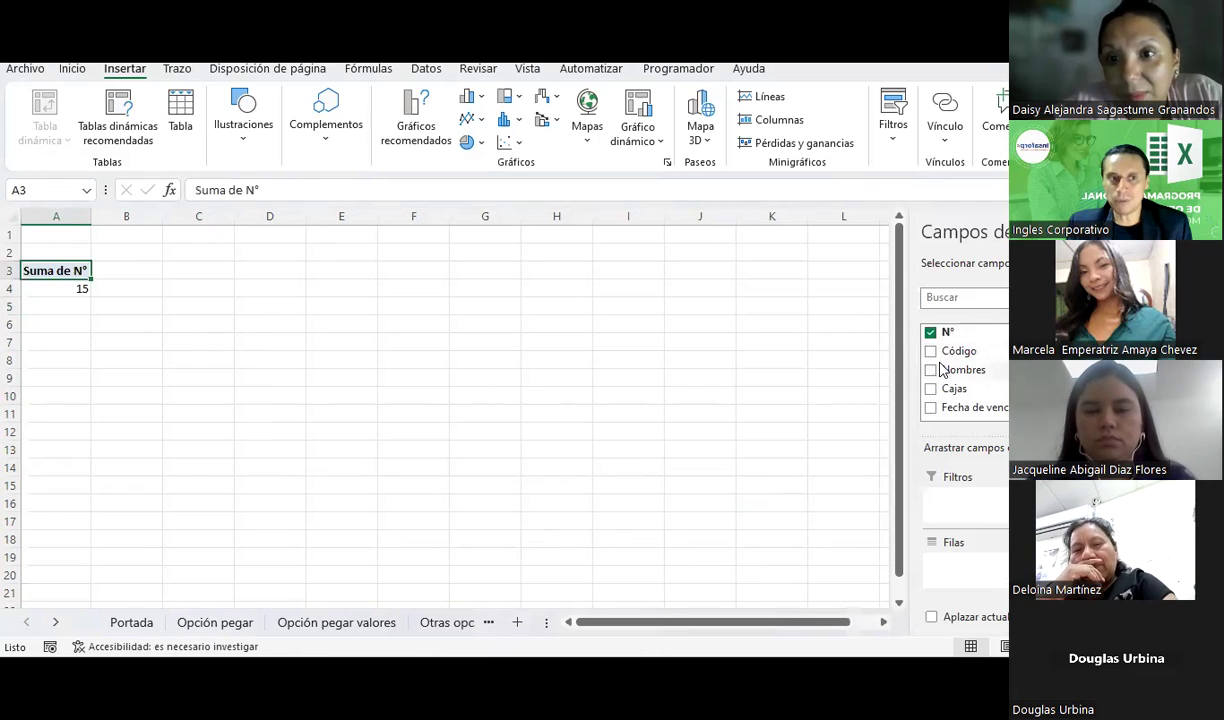
left_click(930, 351)
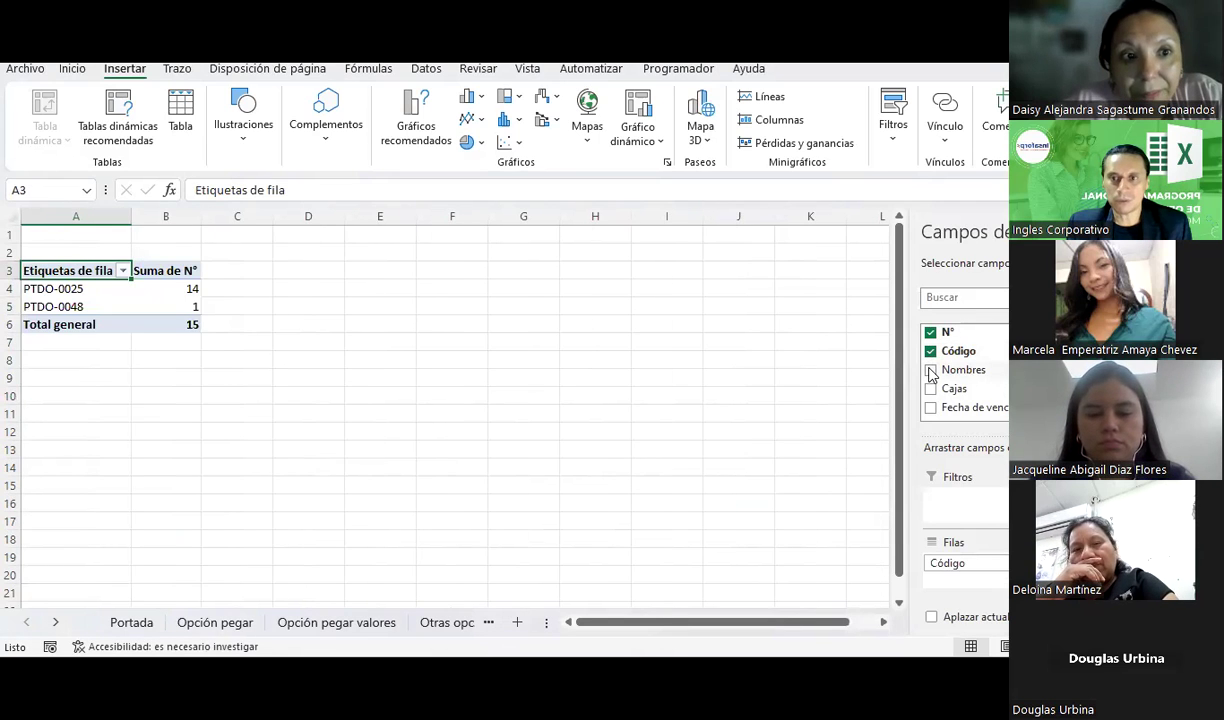
left_click(930, 370)
left_click(930, 389)
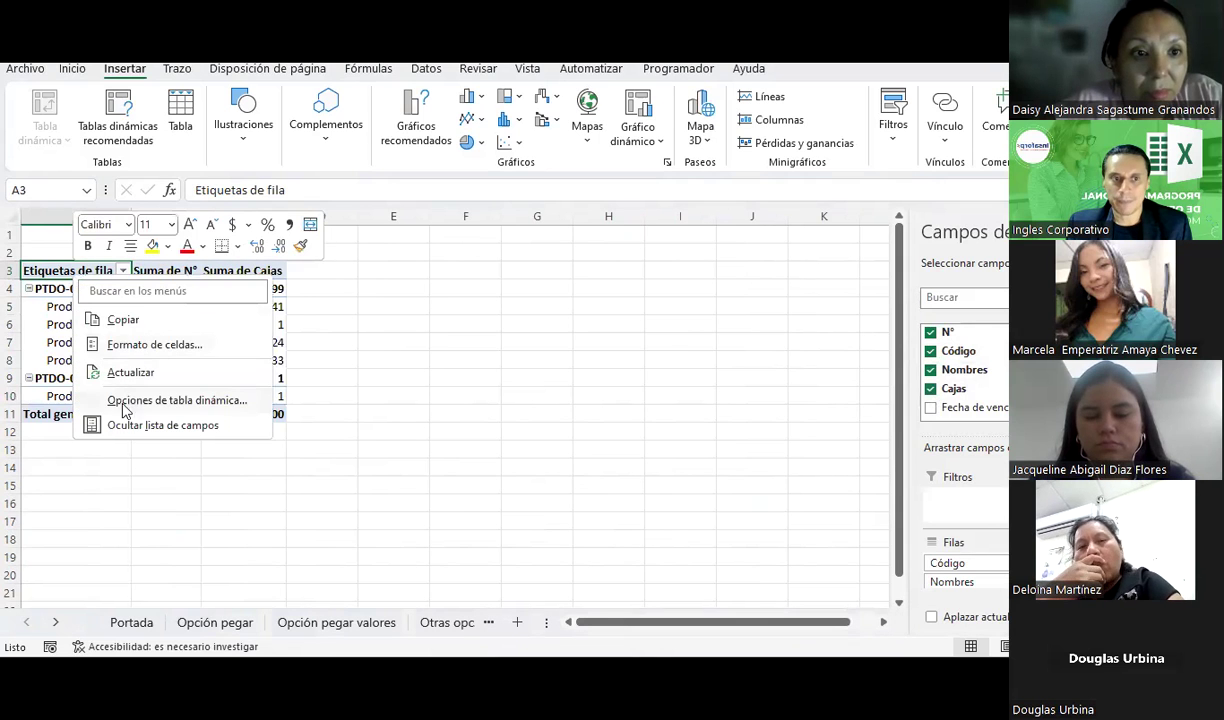
Turn on Diseño de tabla dinámica clásica in the pivot table options.
left_click(128, 400)
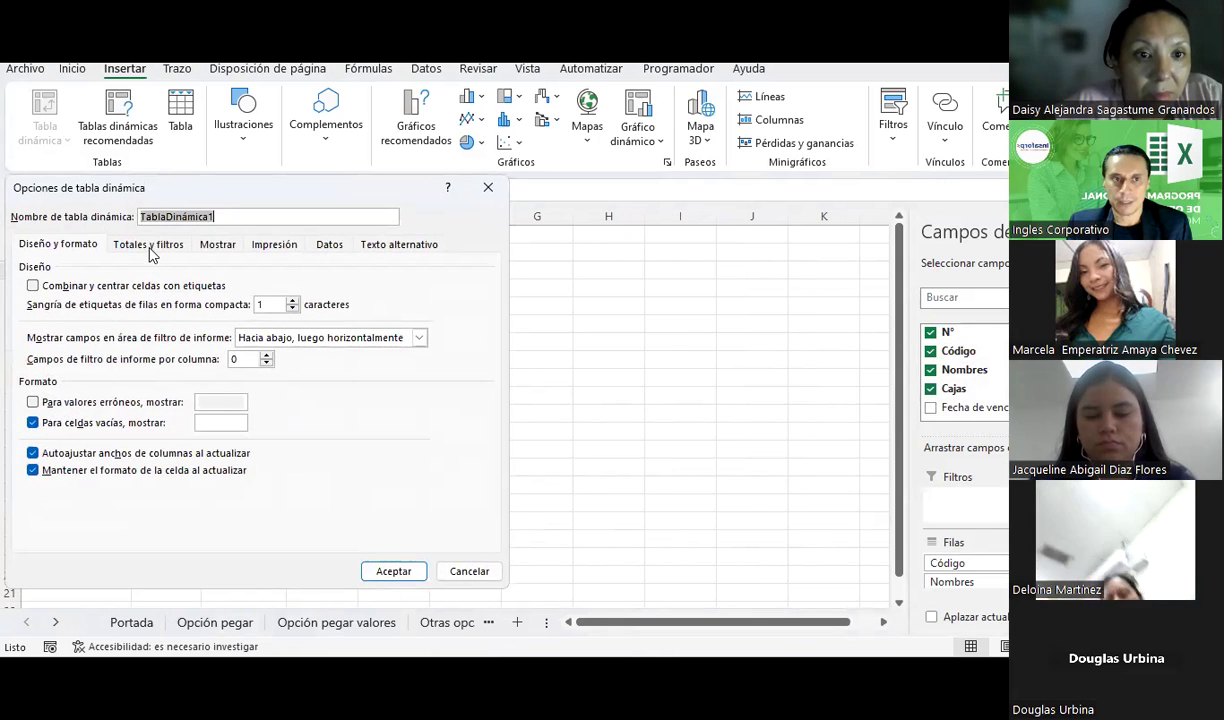
left_click(148, 245)
left_click(215, 248)
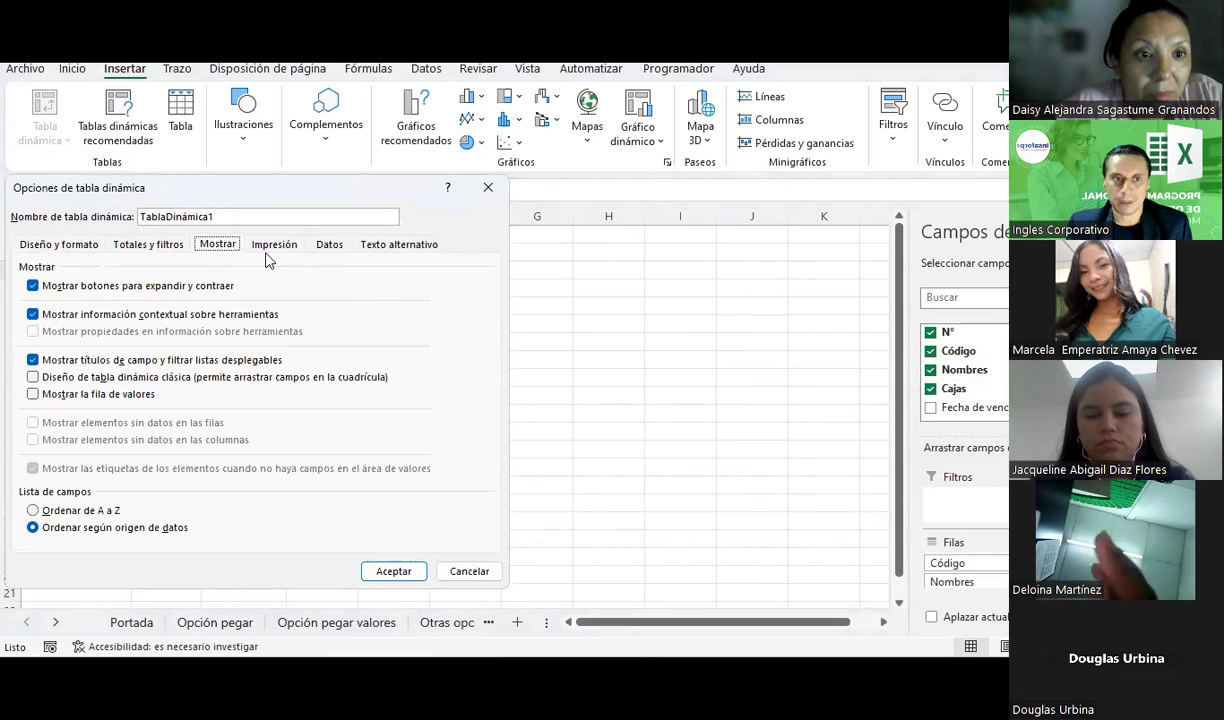
left_click(322, 245)
left_click(220, 245)
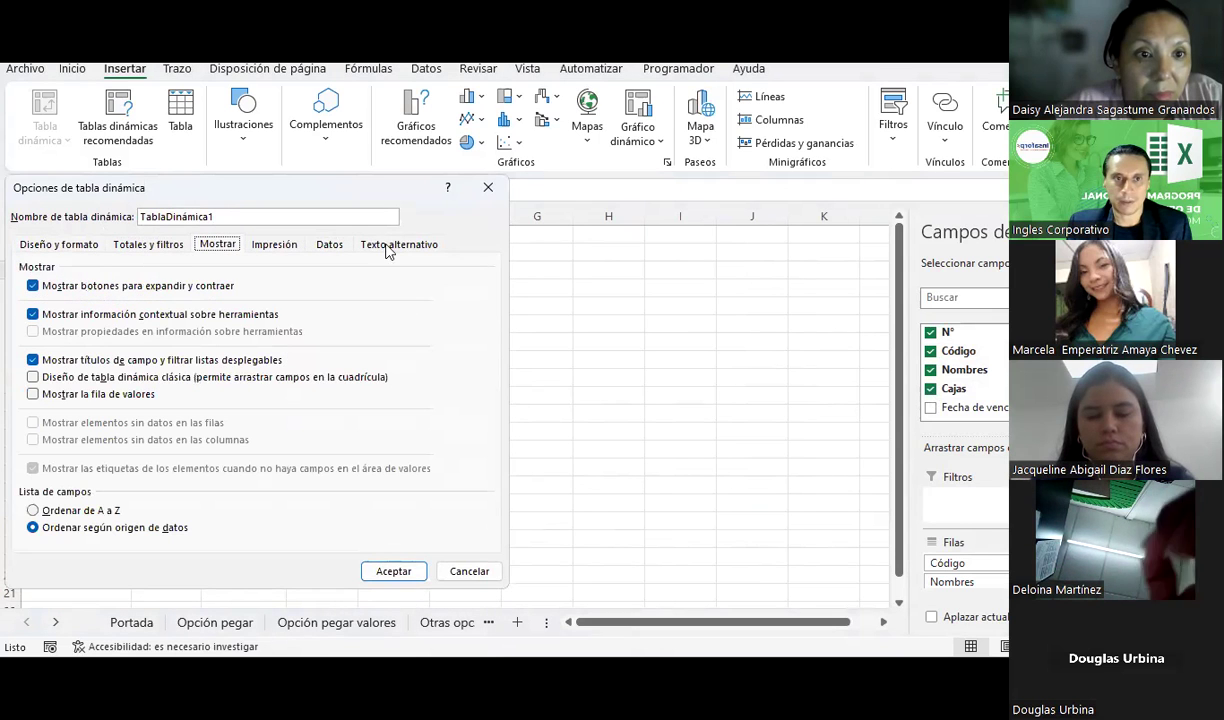
left_click(120, 378)
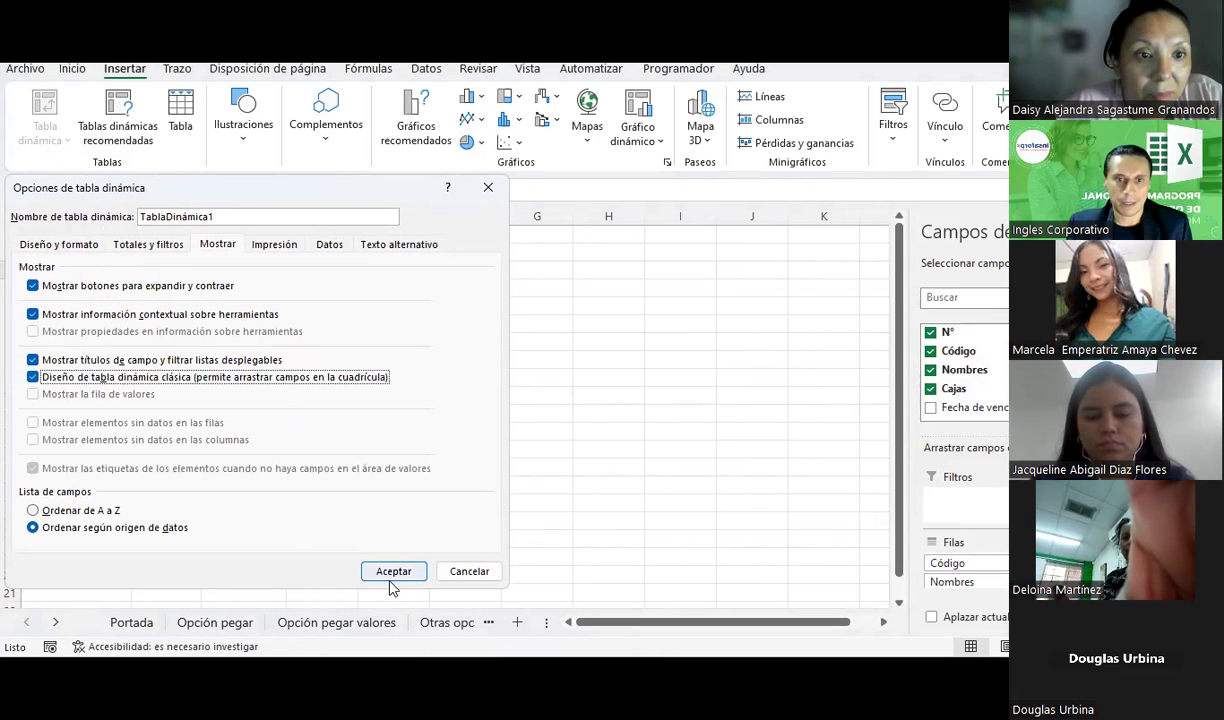
left_click(394, 571)
left_click(490, 502)
Drag Hoja5 after Hoja1 in the sheet order and browse through the sheet tabs.
left_click_drag(682, 621, 609, 625)
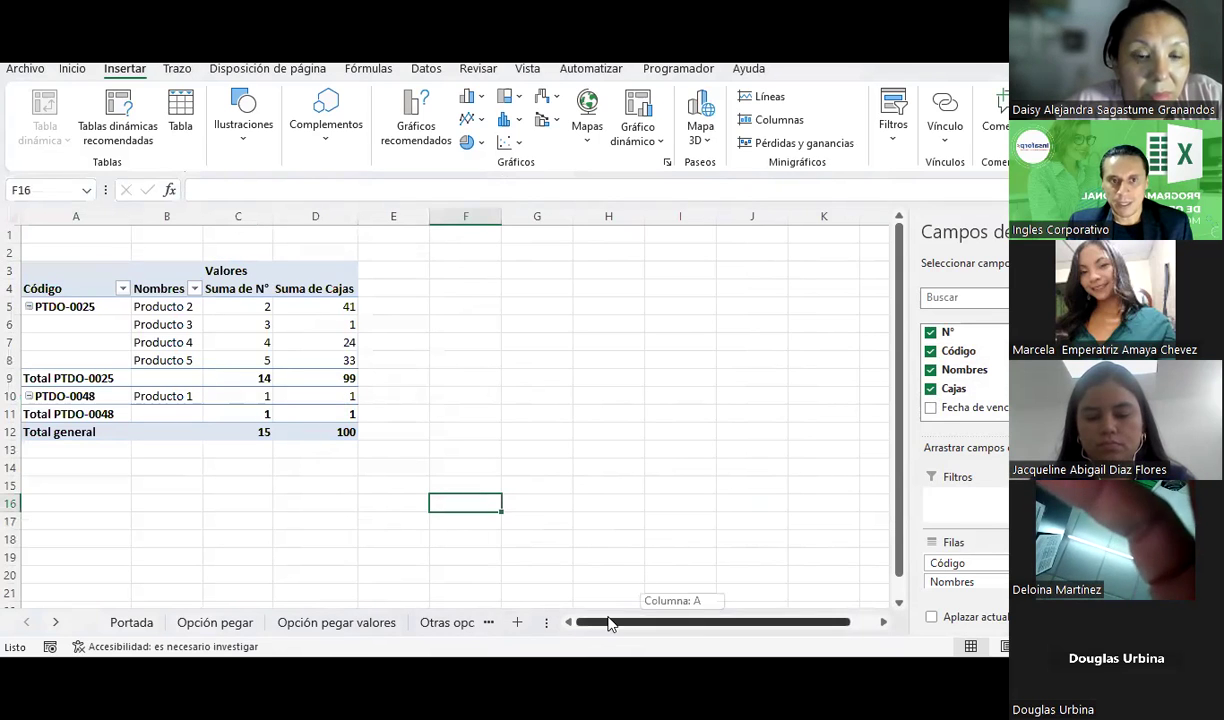
left_click(440, 624)
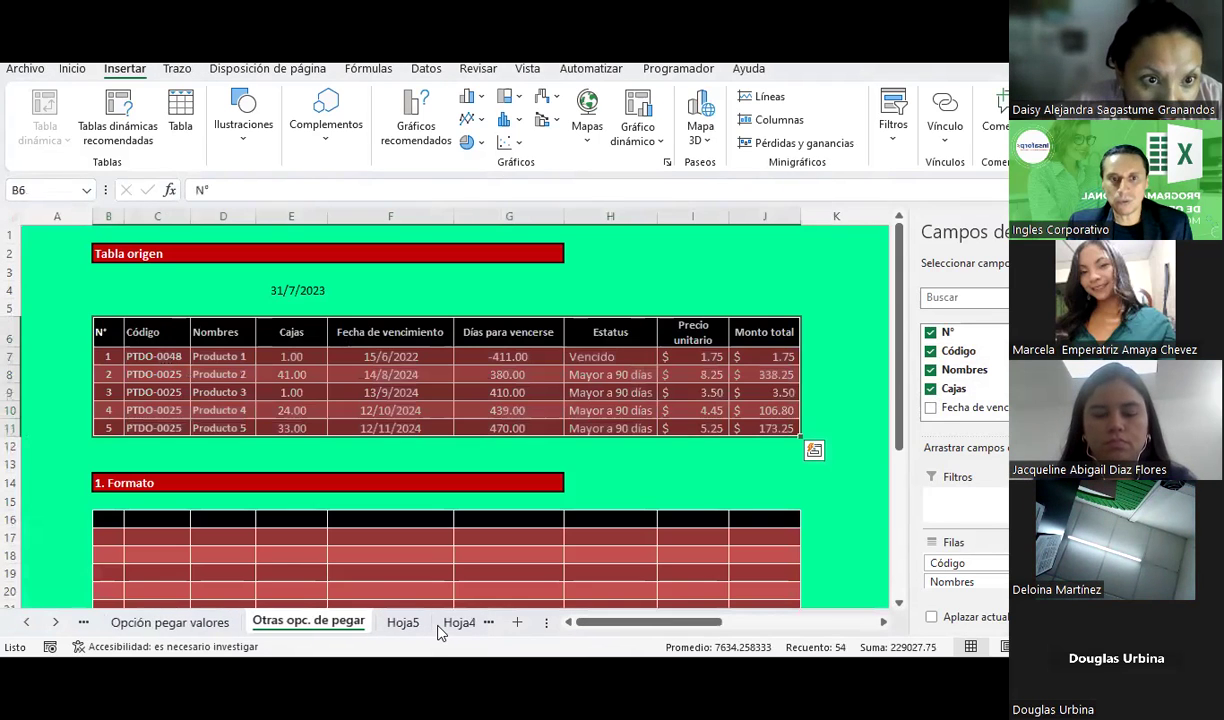
left_click(26, 622)
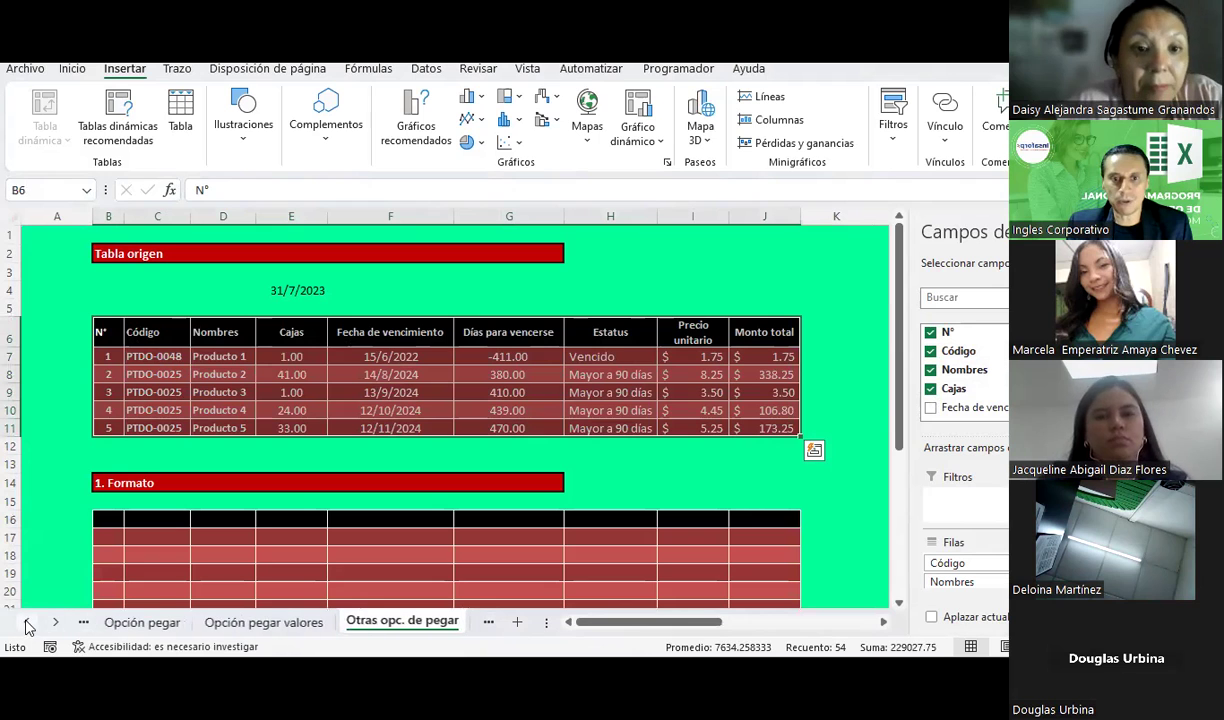
left_click_drag(547, 614, 705, 621)
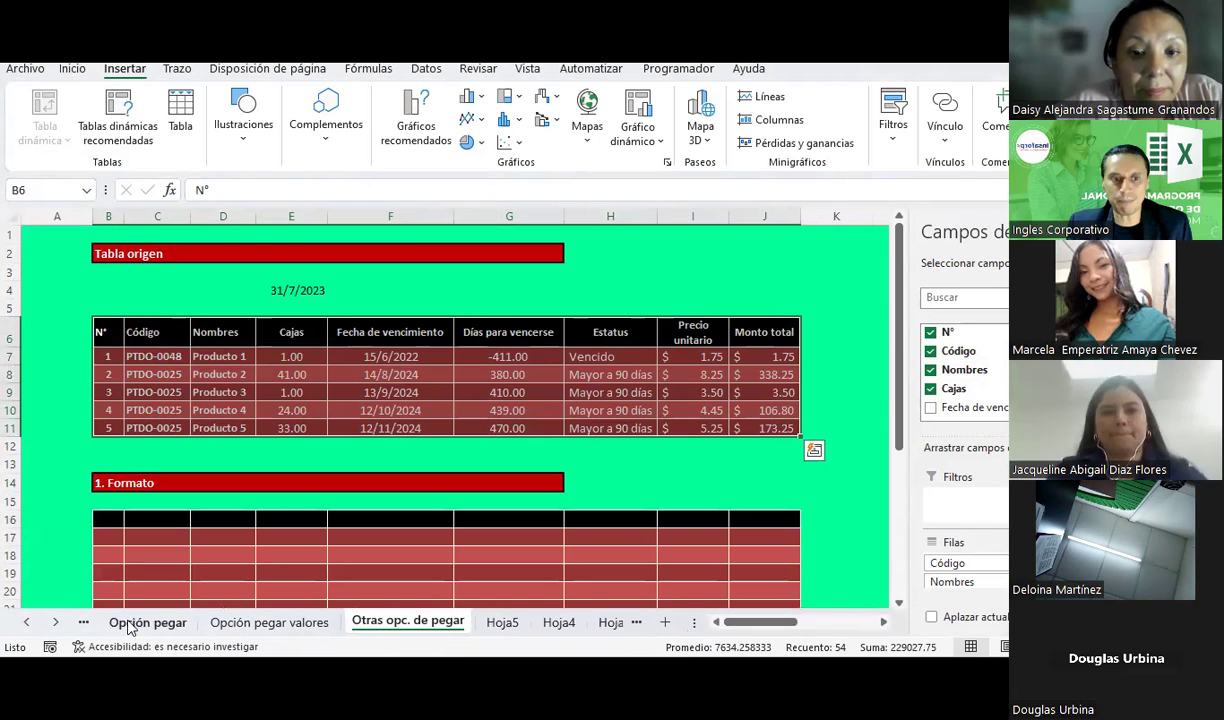
left_click(26, 622)
left_click(230, 624)
left_click(474, 622)
left_click(570, 622)
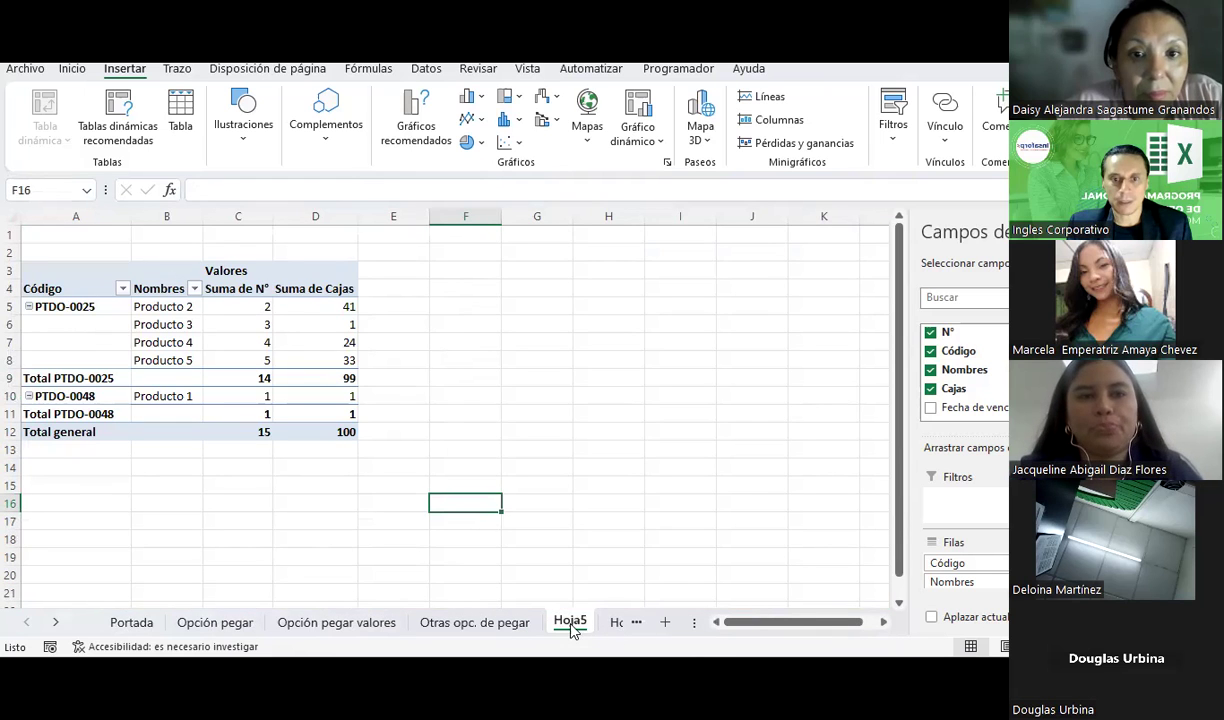
scroll(572, 622, "down", 3)
scroll(617, 622, "down", 2)
Keep Hoja5 after Hoja1 and move Hoja4 to the end of the sheet tabs.
left_click_drag(533, 633, 522, 630)
left_click(440, 624)
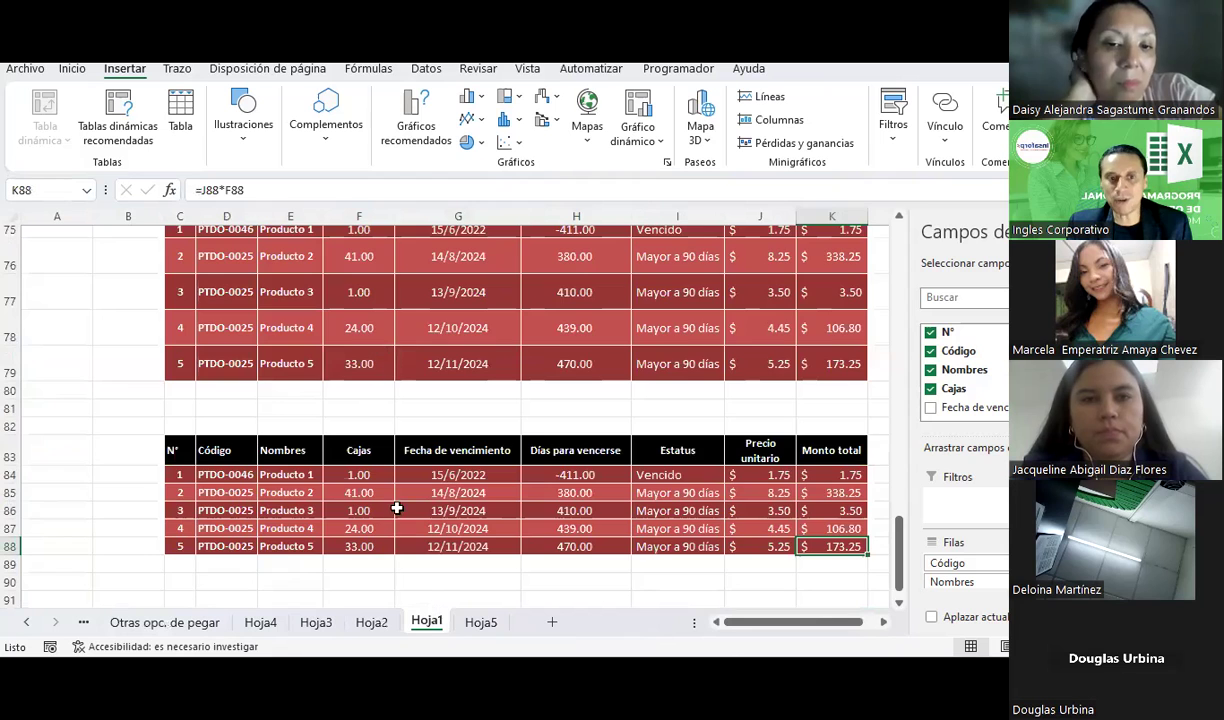
scroll(437, 560, "up", 3)
scroll(445, 510, "down", 4)
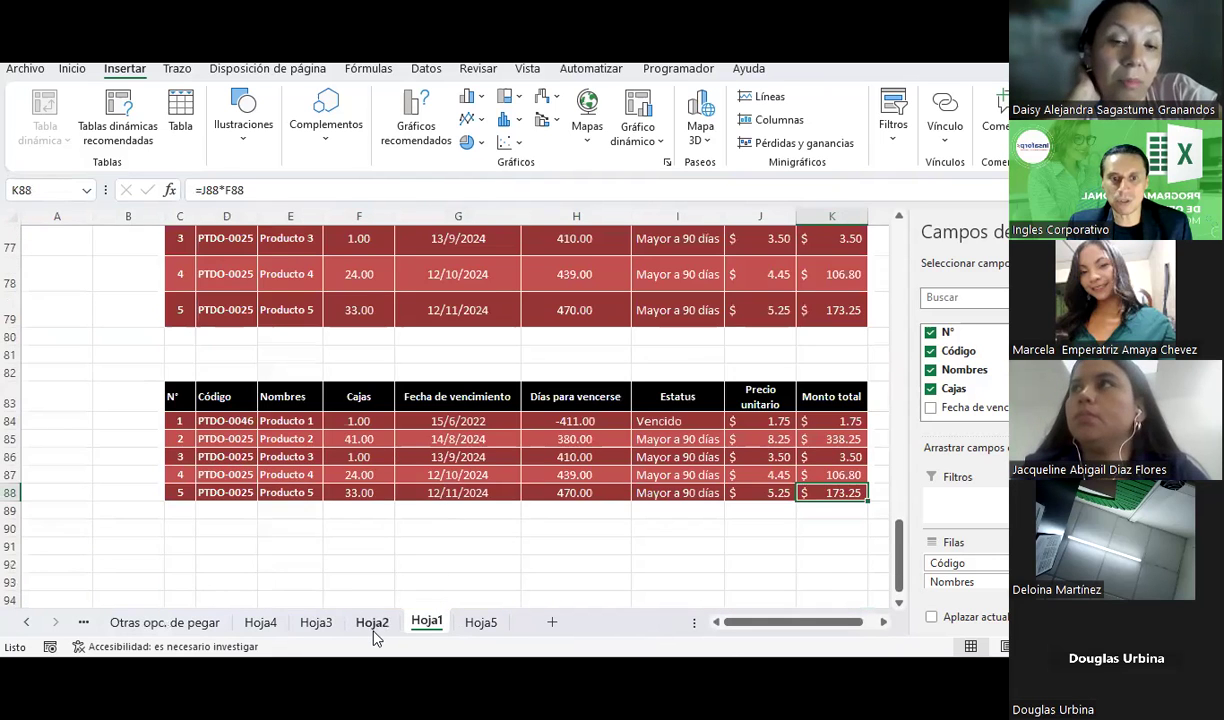
left_click(373, 628)
left_click(316, 624)
left_click(262, 624)
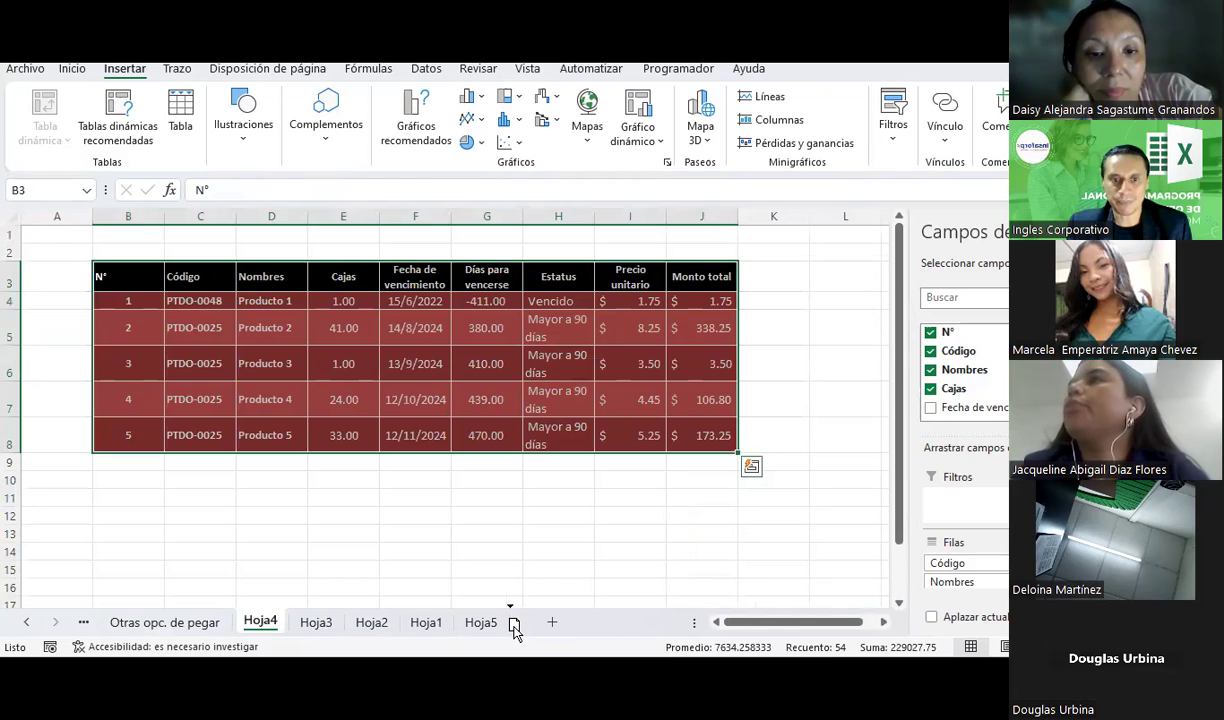
left_click_drag(514, 628, 517, 634)
Copy row B8:J8 into row 9, then set its Cajas to 76 and N° to 7.
left_click(415, 533)
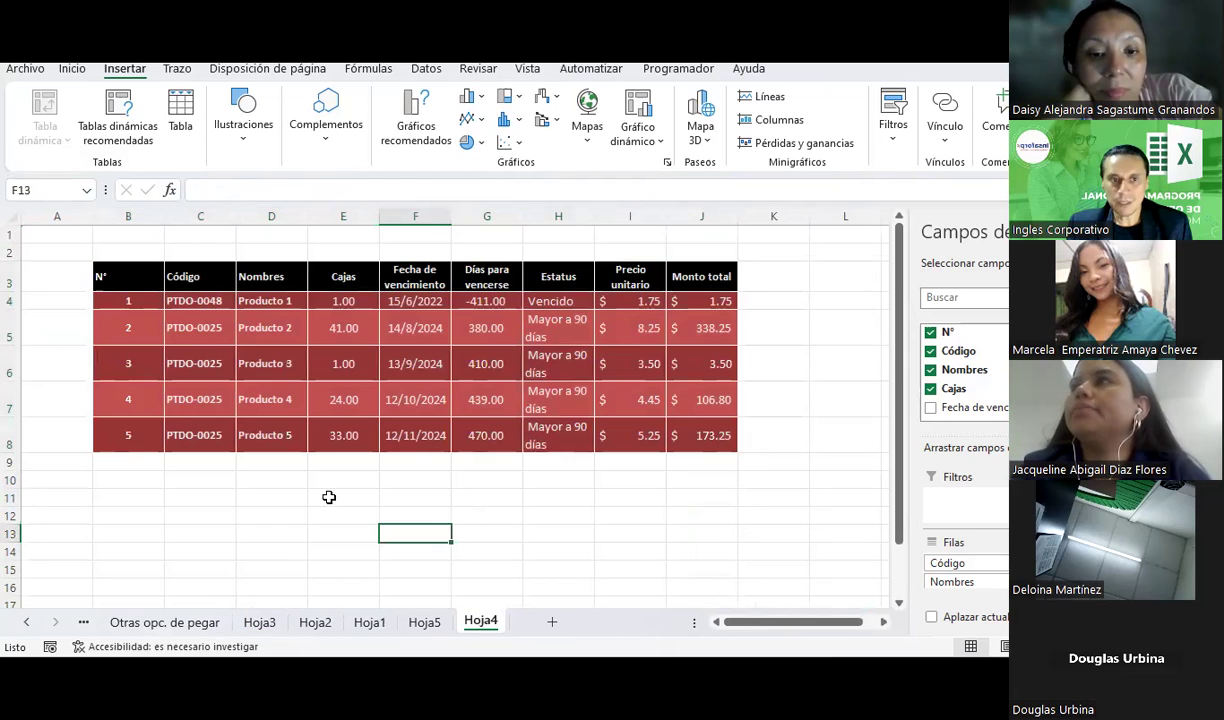
left_click_drag(125, 447, 675, 429)
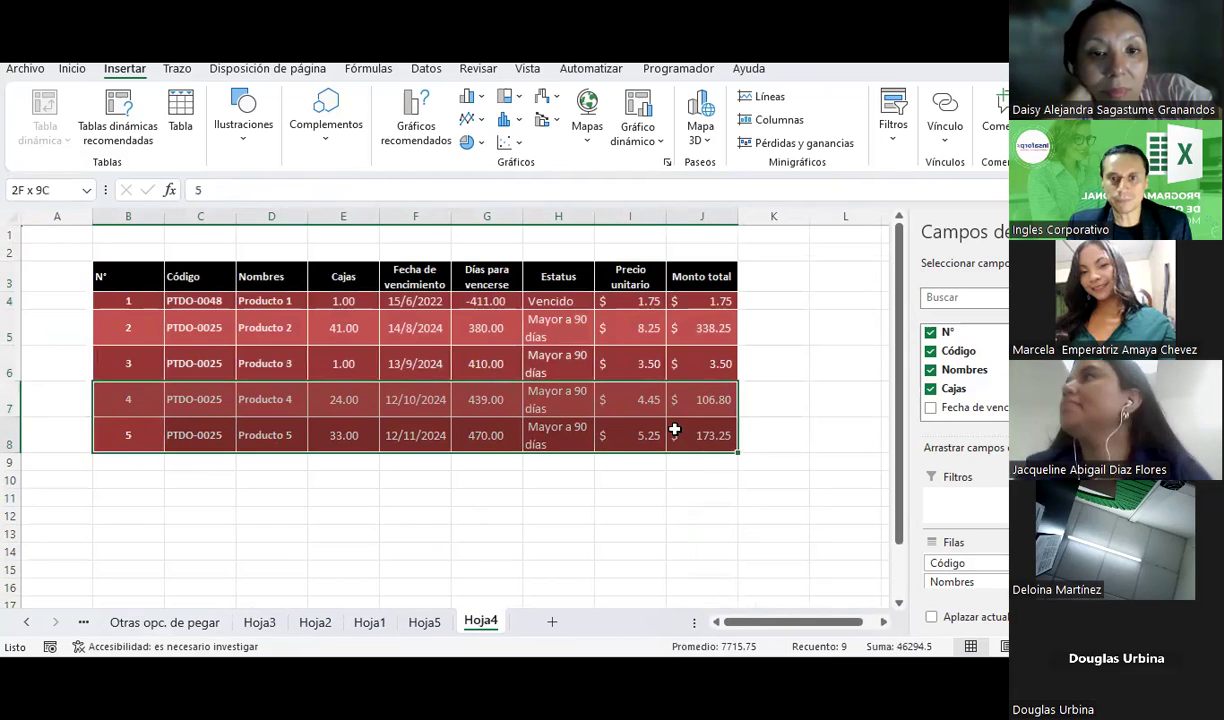
key("ctrl+c")
left_click(150, 467)
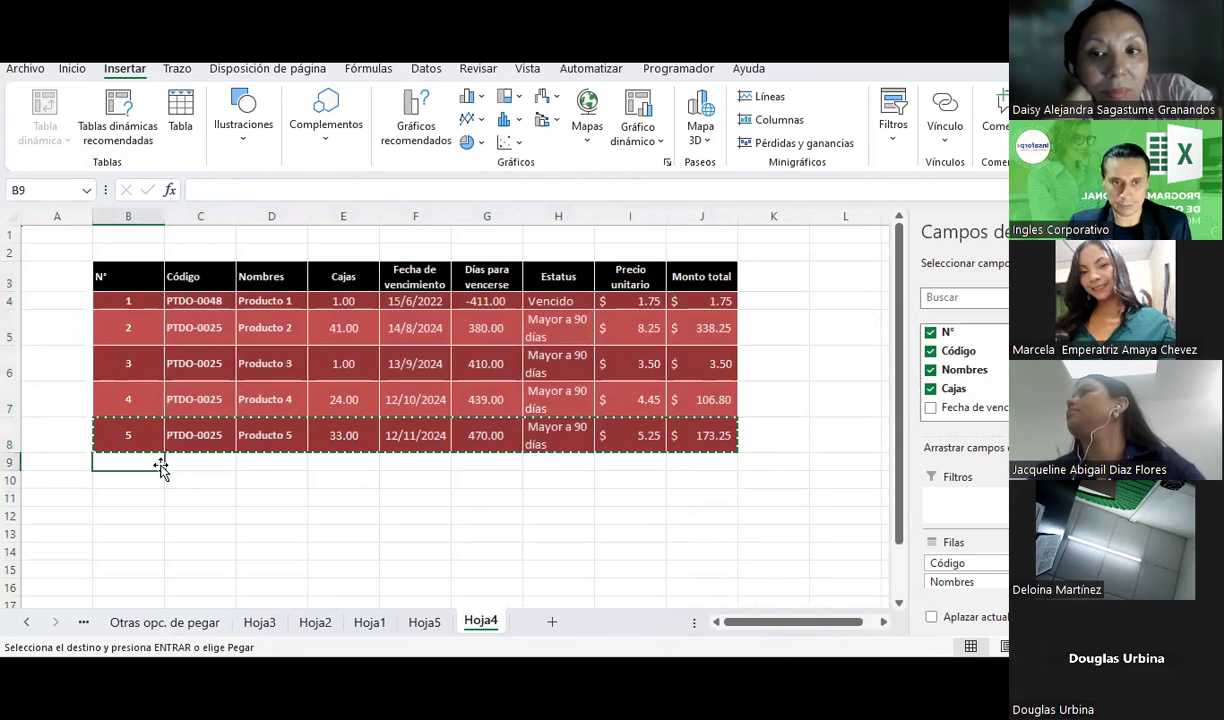
key("ctrl+v")
left_click(377, 467)
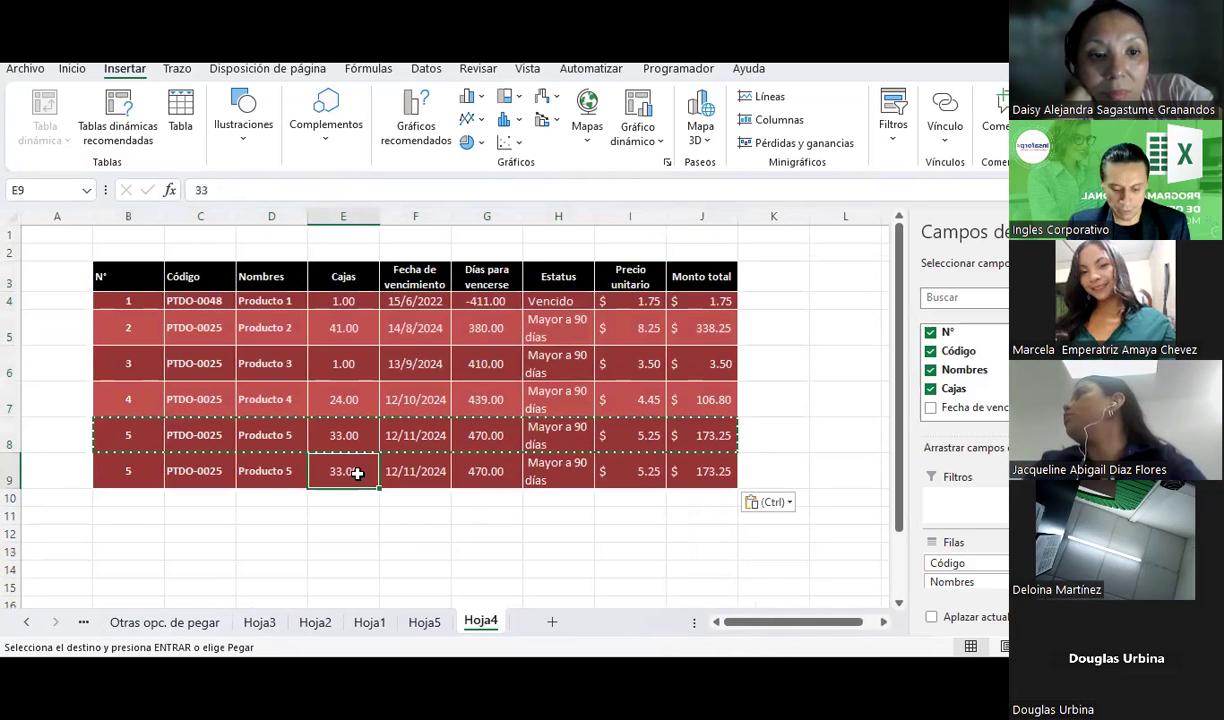
type("76")
left_click(355, 554)
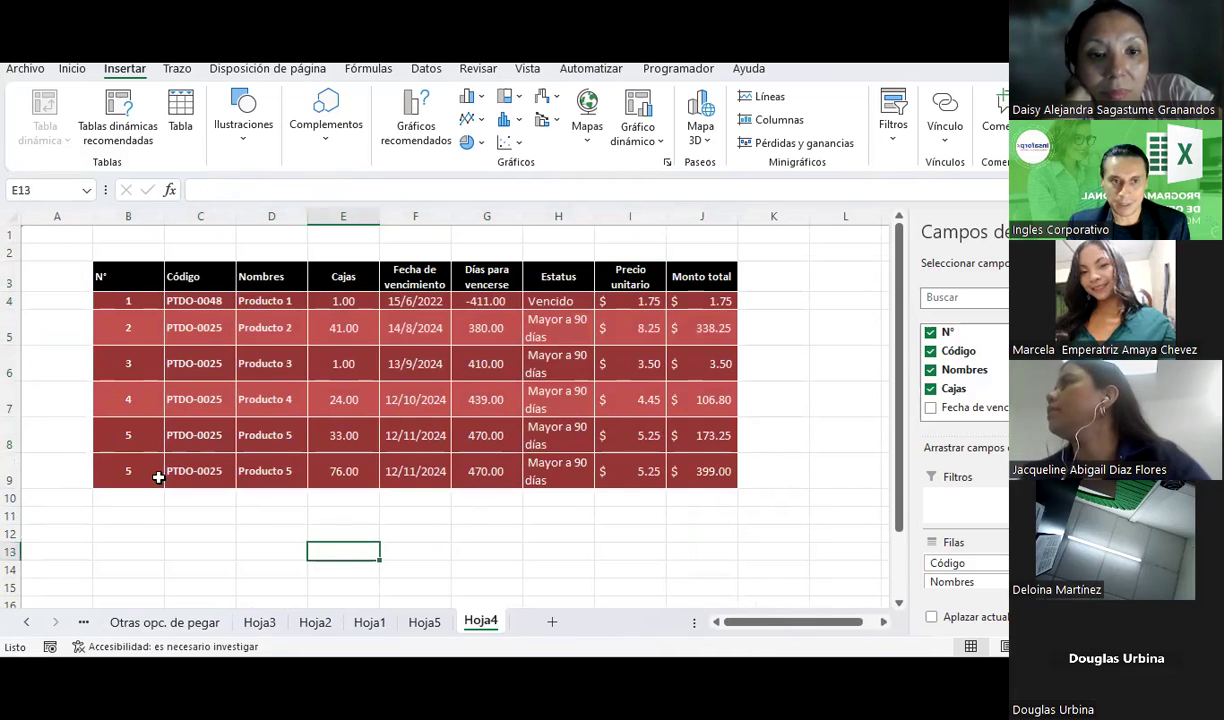
left_click(151, 473)
type("7")
left_click(343, 514)
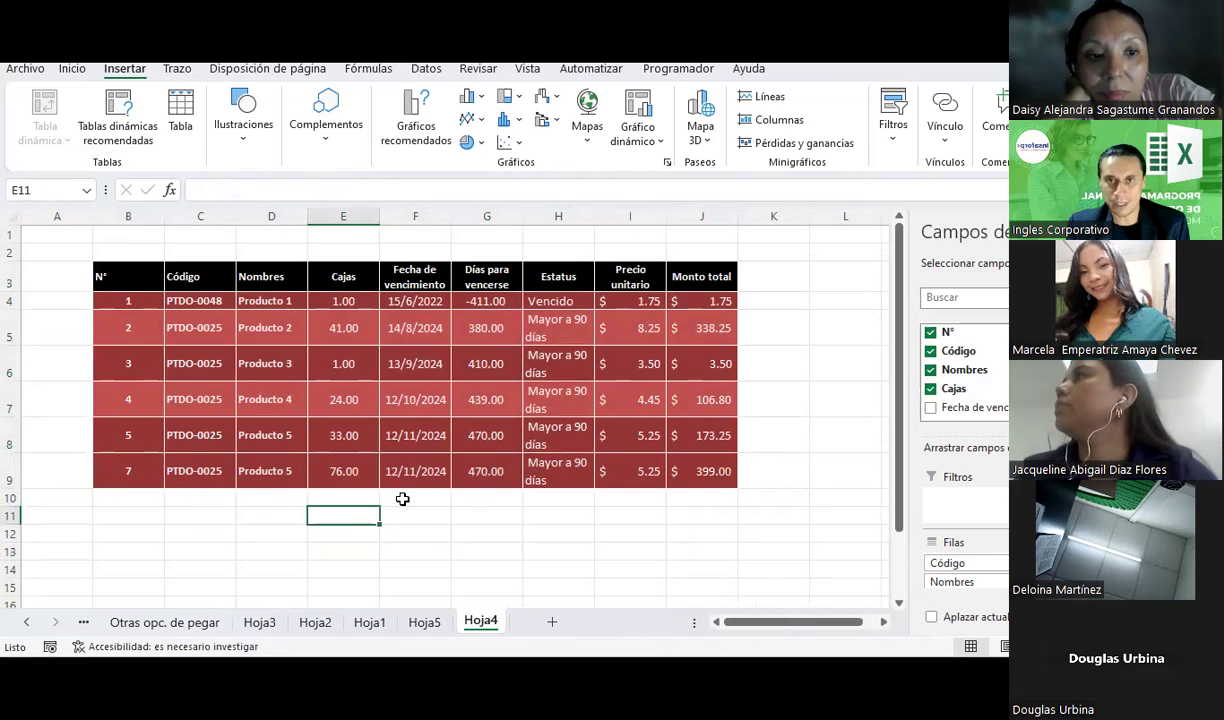
left_click(422, 72)
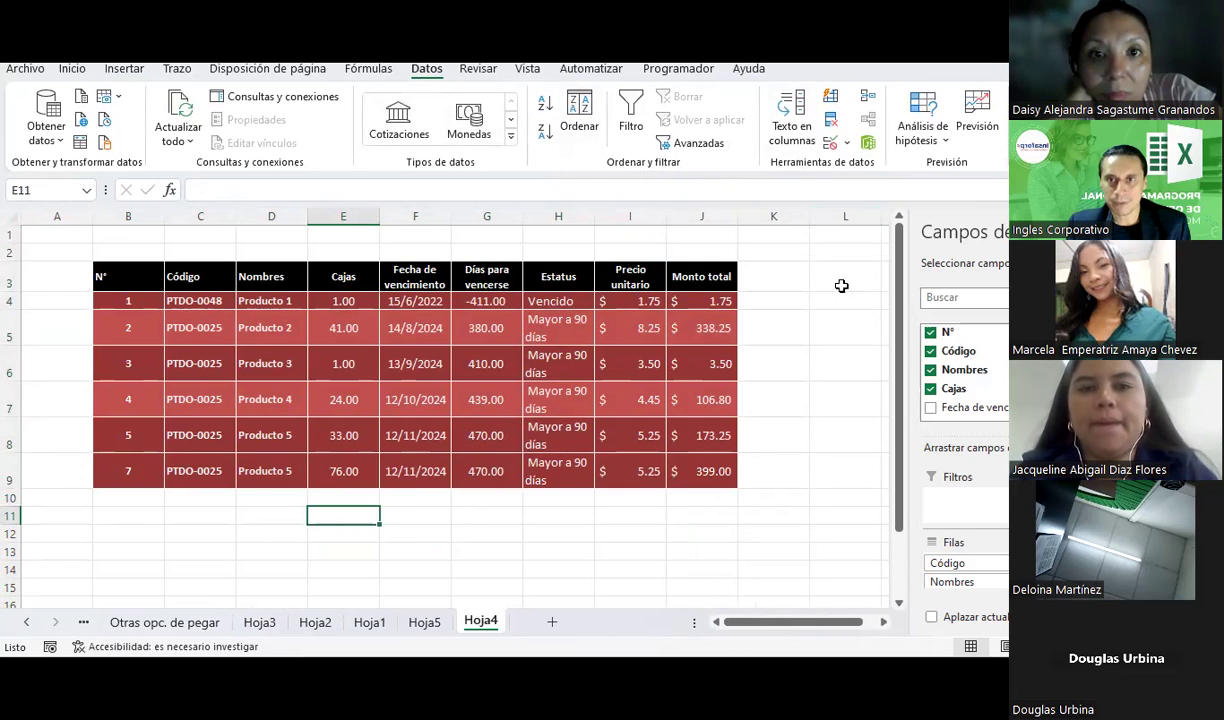
Check the Monto total formula in J5 and look over the refresh options.
left_click(733, 320)
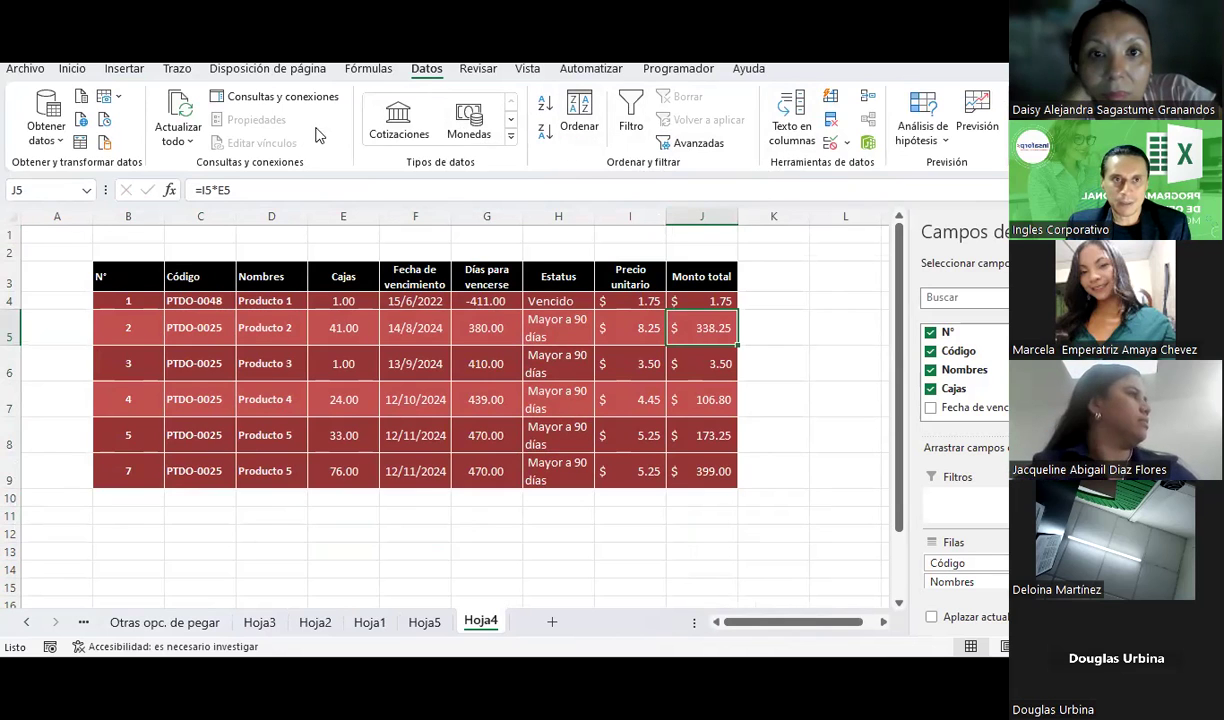
left_click(180, 140)
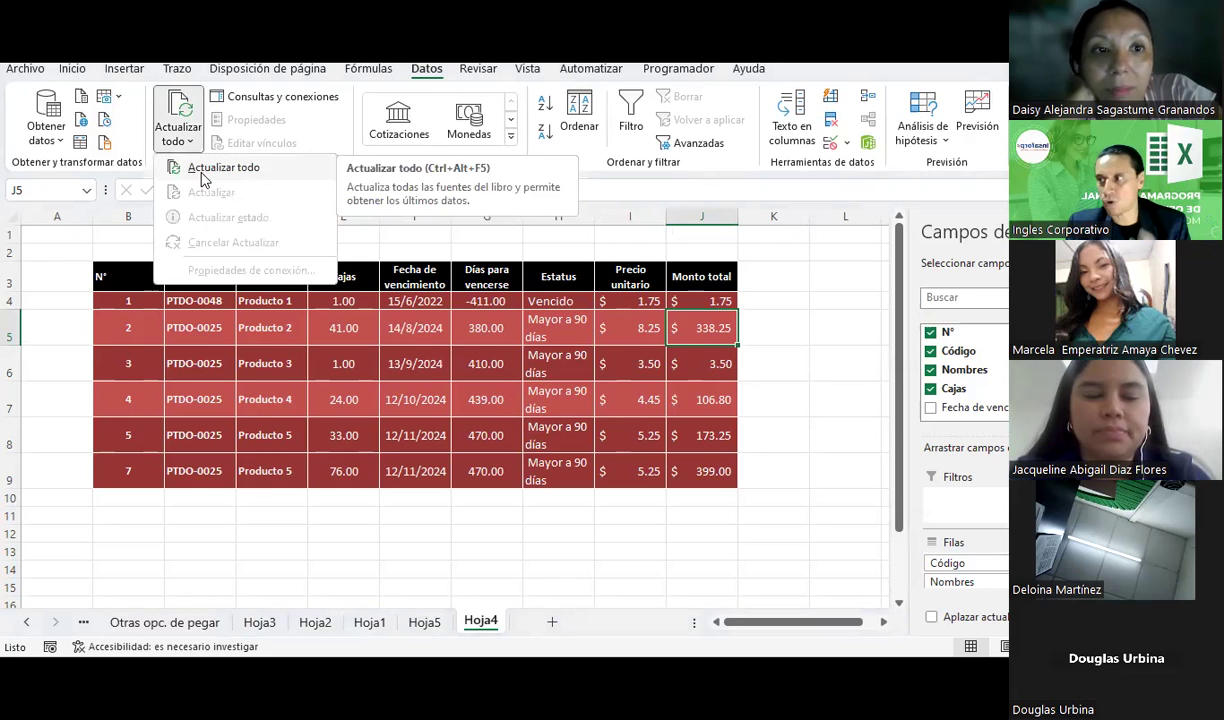
left_click(201, 174)
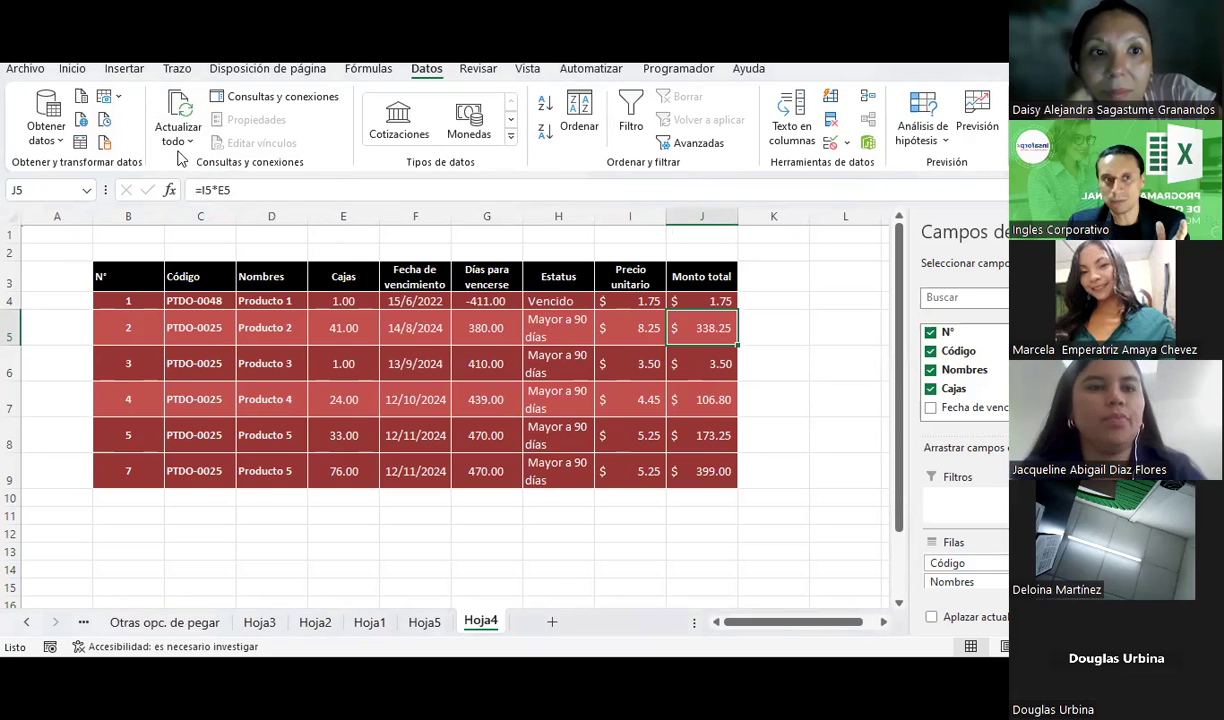
left_click(182, 158)
left_click(375, 518)
Refresh the Hoja5 pivot so Producto 5 appears under PTDO-0025.
left_click(428, 622)
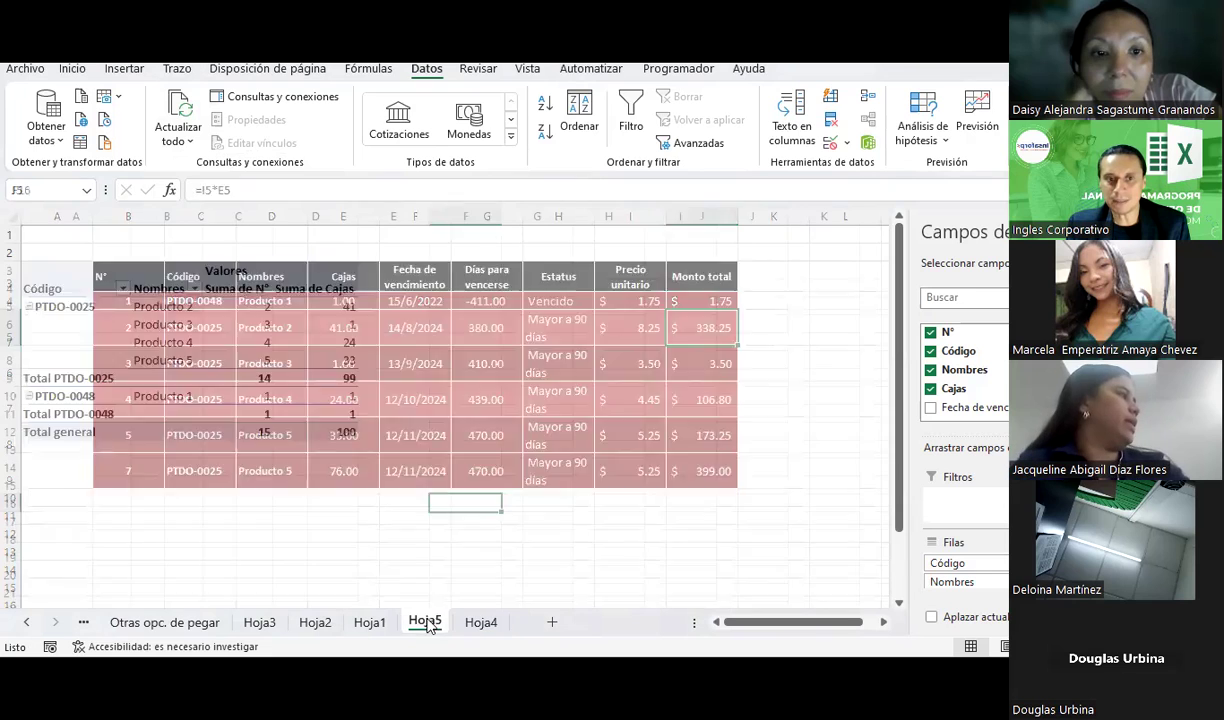
left_click(165, 413)
left_click(189, 148)
left_click(189, 148)
left_click(189, 148)
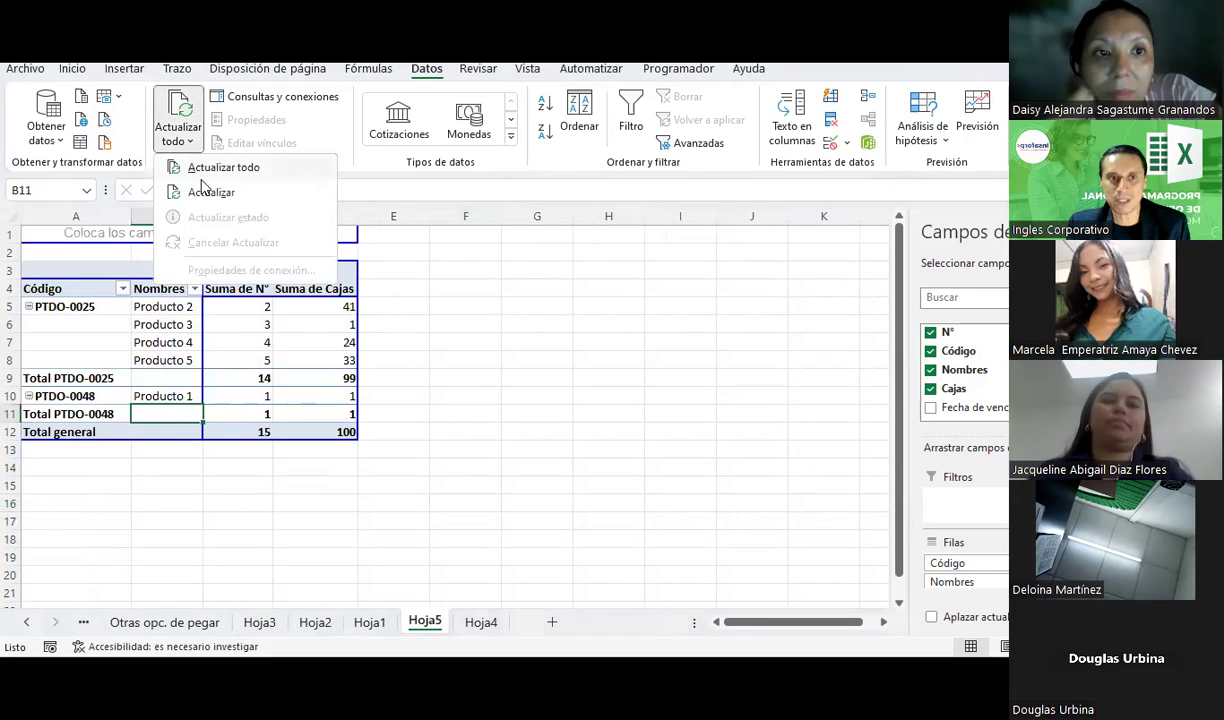
left_click(205, 192)
left_click(170, 345)
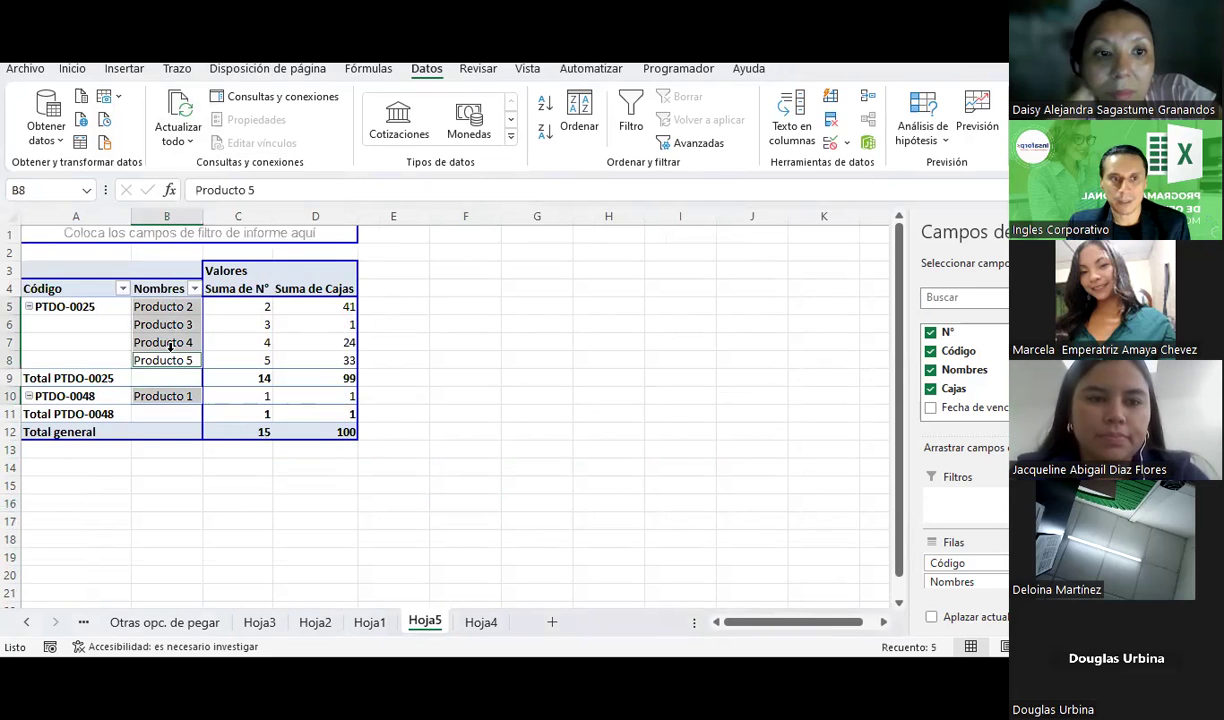
left_click(129, 386)
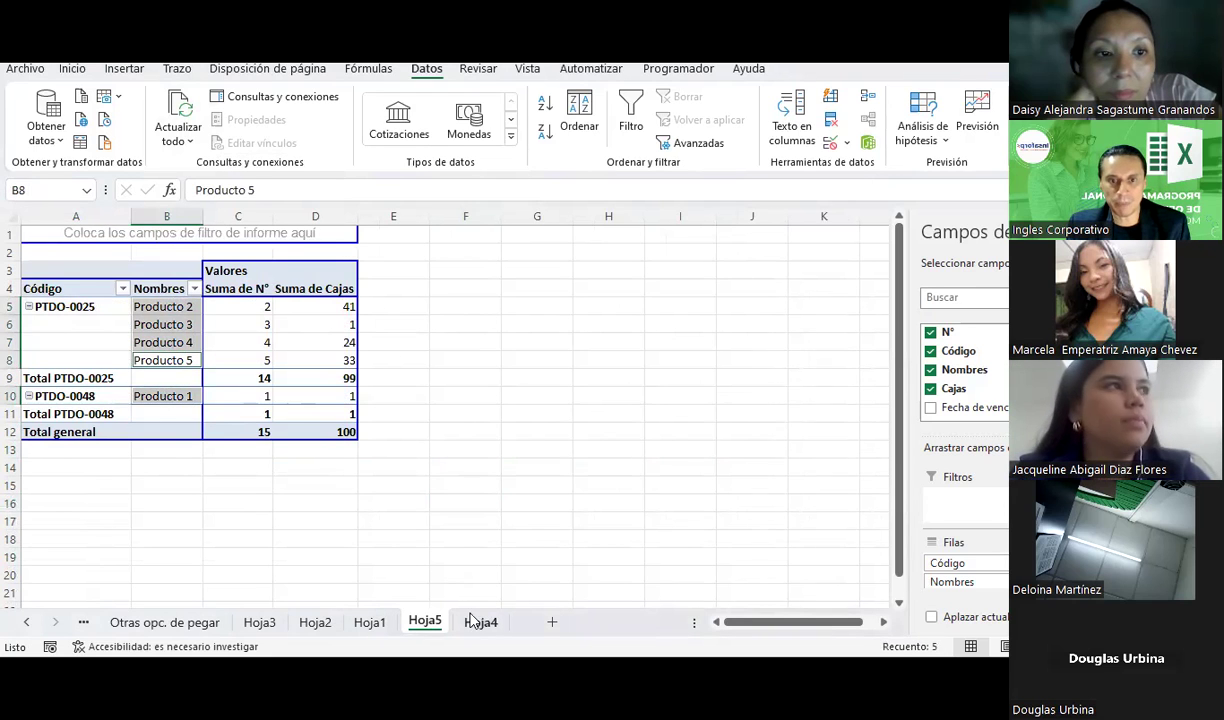
Switch between Hoja4 and Hoja5 to compare the source data with the pivot.
left_click(471, 620)
left_click(424, 620)
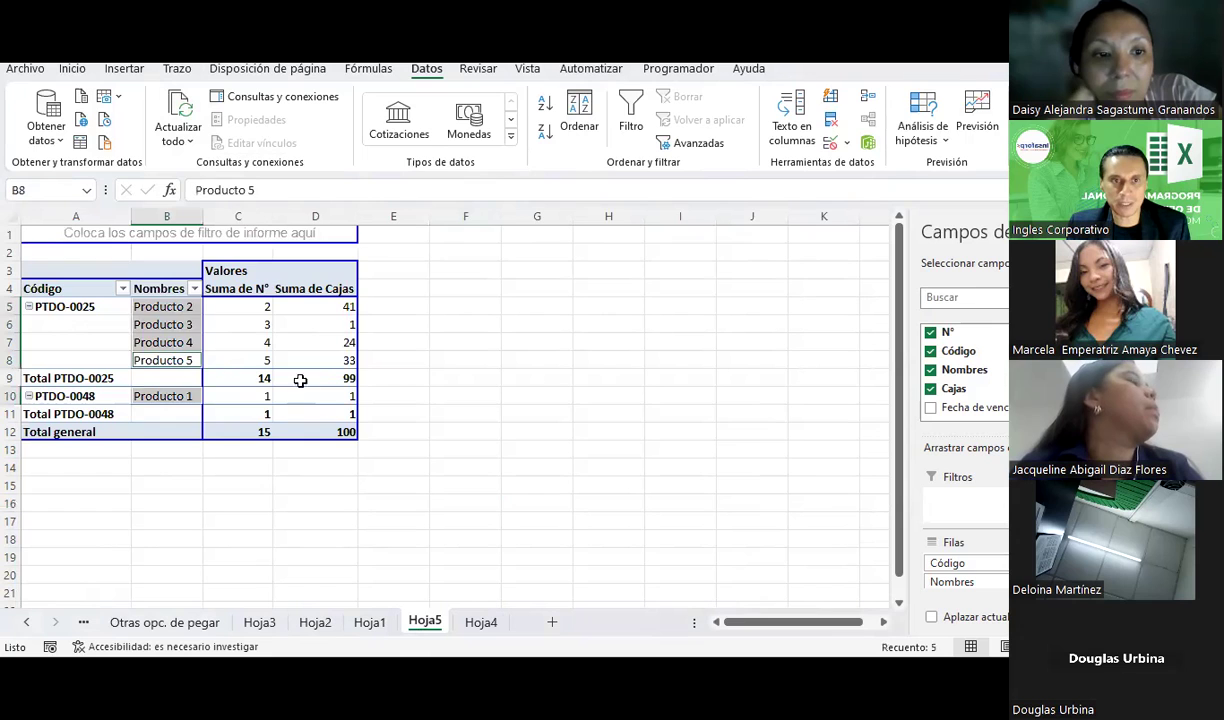
left_click(478, 621)
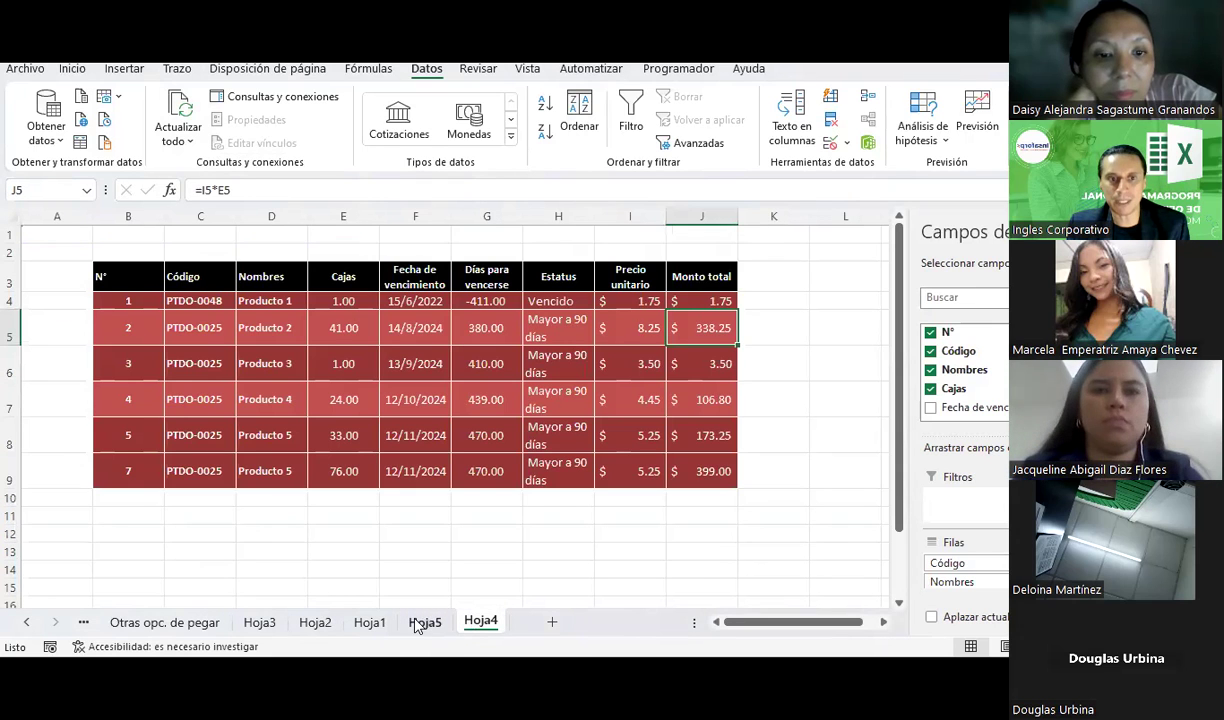
left_click(425, 623)
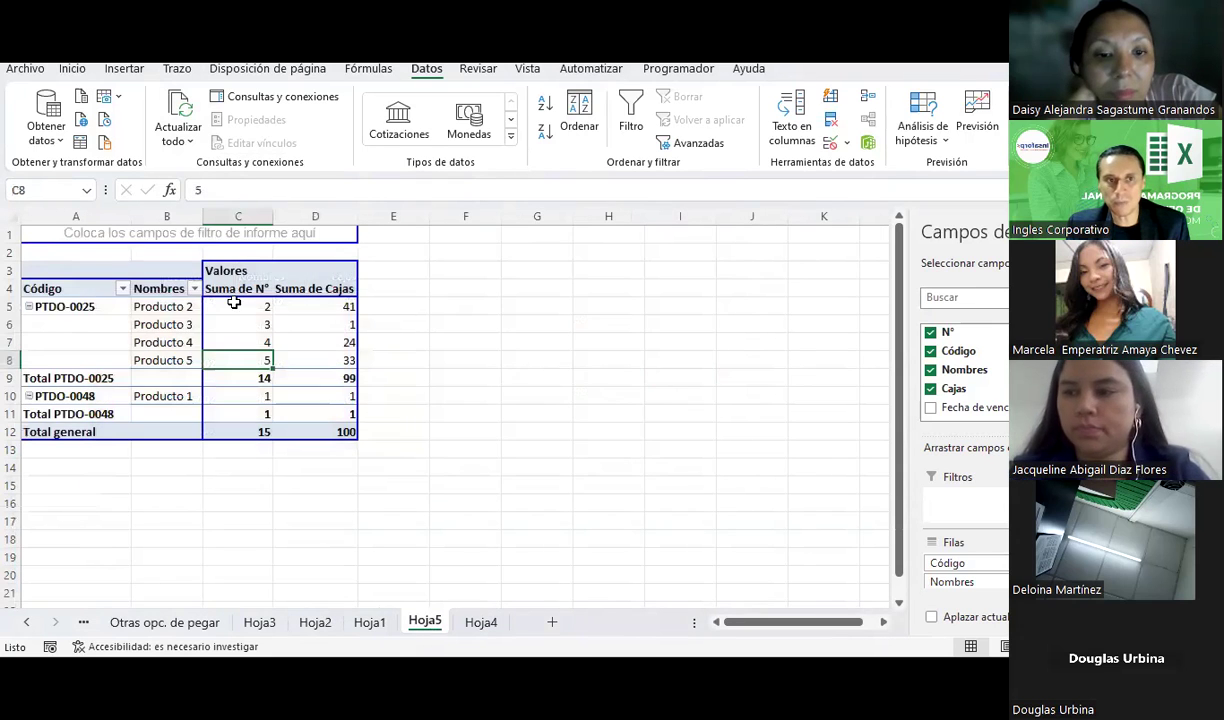
left_click(462, 621)
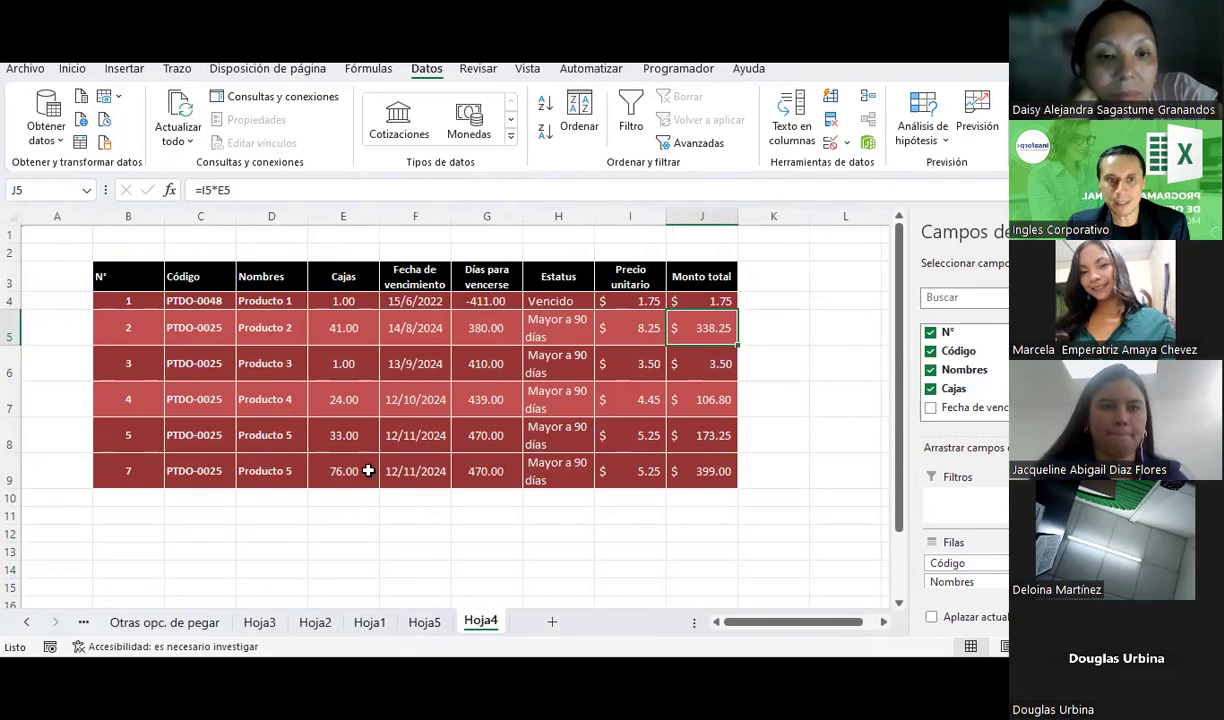
Rename D9 to Producto 7 and change the C9 code to PTDO-0028.
double_click(289, 470)
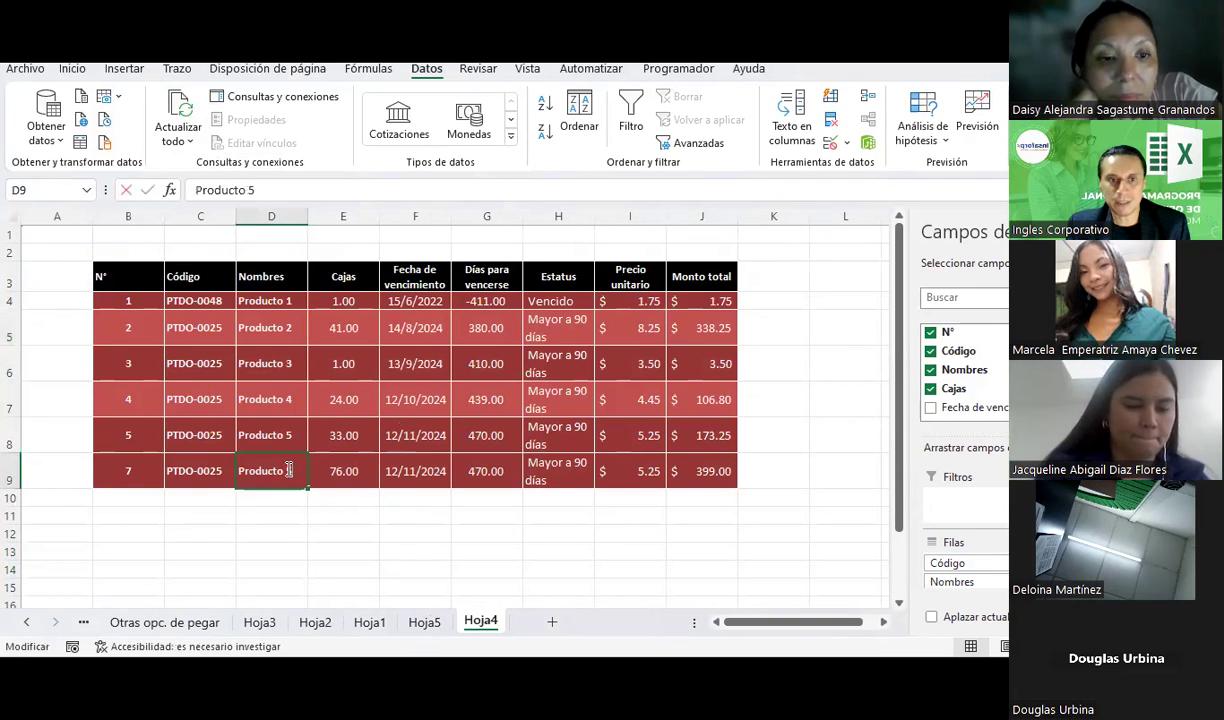
type("7")
double_click(208, 467)
type("8")
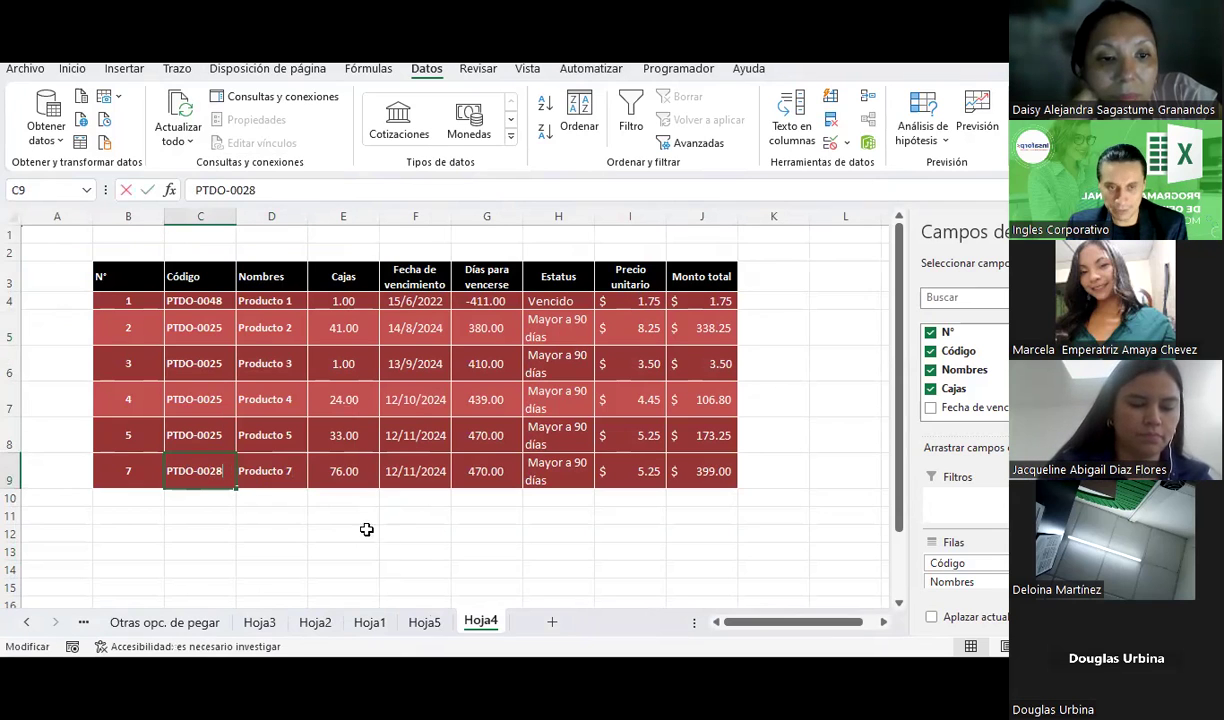
left_click(374, 548)
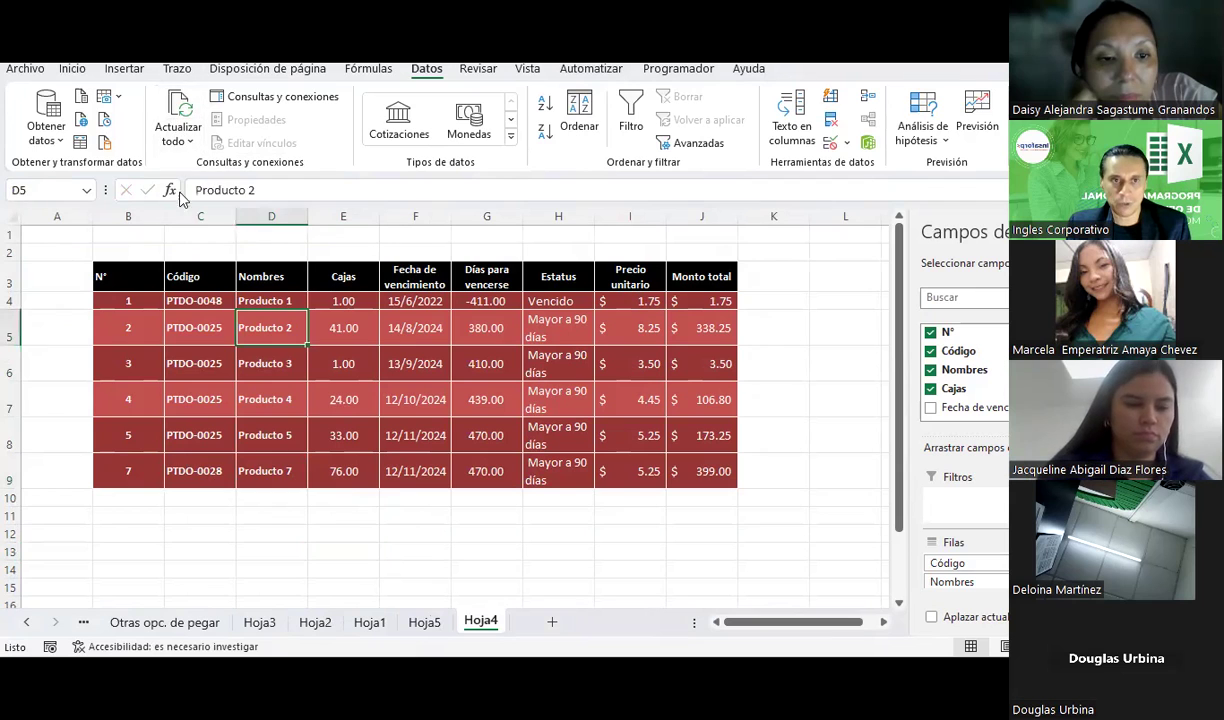
Run Actualizar todo and compare the Hoja5 pivot with the Hoja4 source.
left_click(175, 142)
left_click(204, 172)
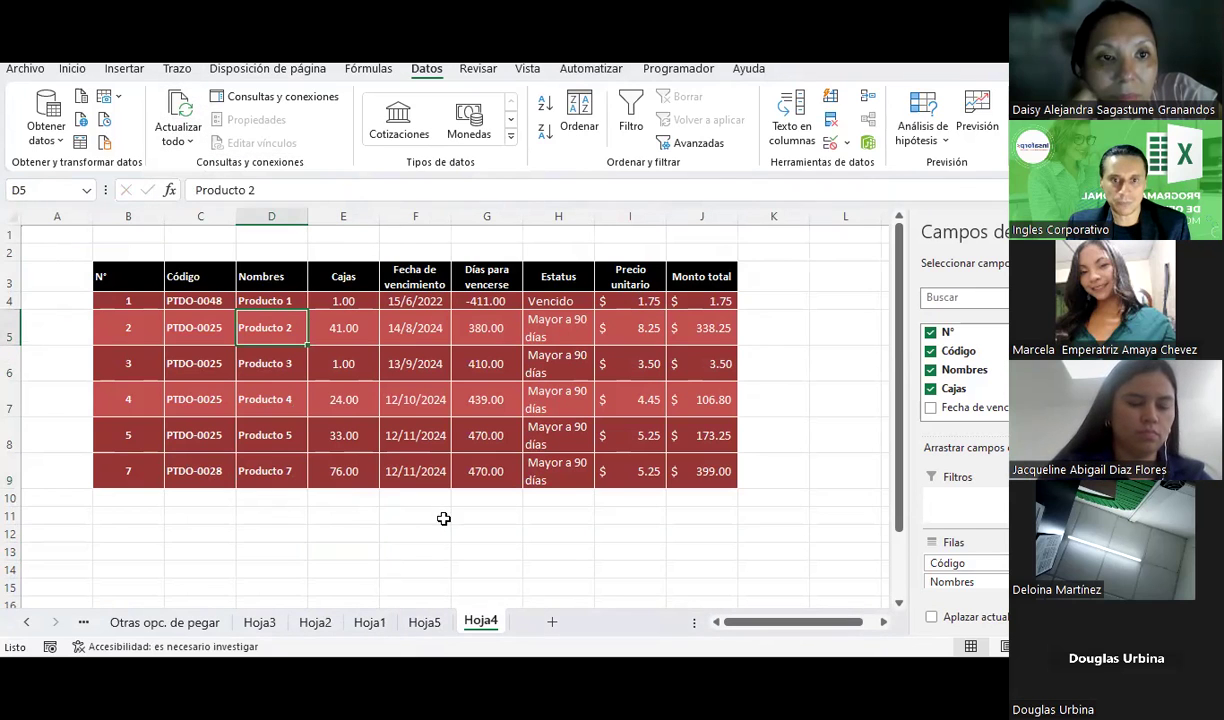
left_click(431, 624)
left_click(160, 324)
left_click(178, 130)
left_click(187, 170)
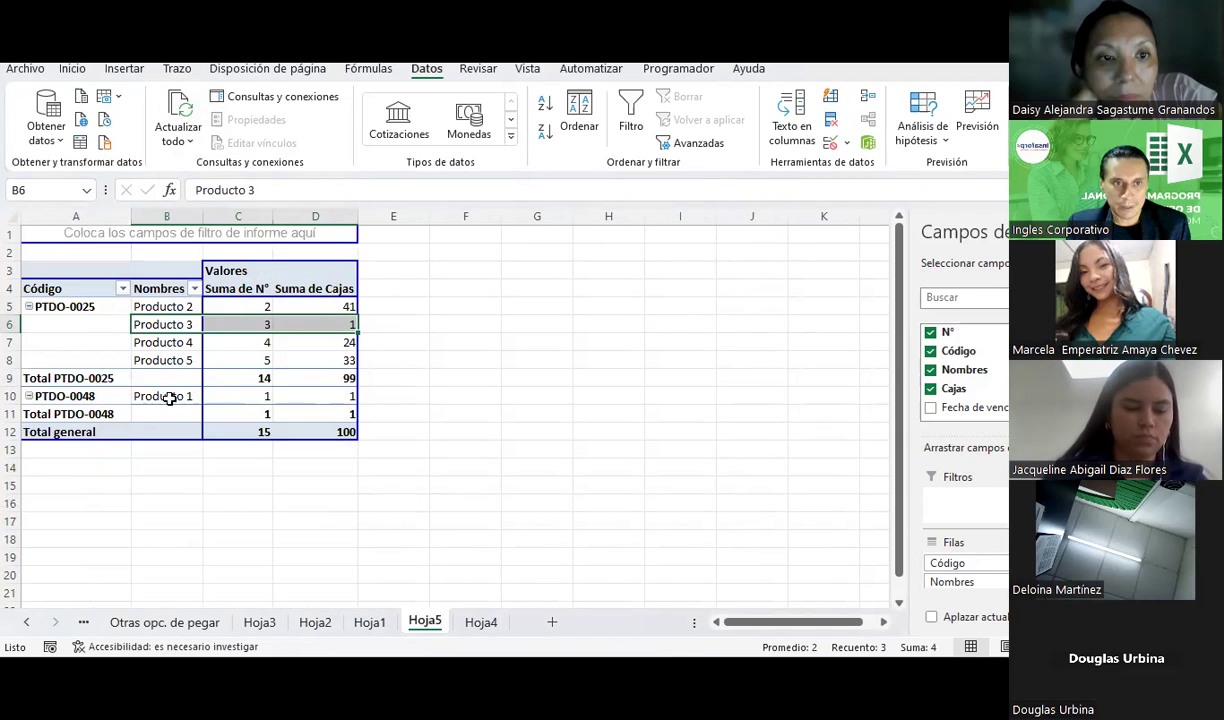
left_click(462, 622)
left_click(424, 622)
Refresh the pivot again and review the PTDO-0025 and PTDO-0048 totals.
left_click(245, 308)
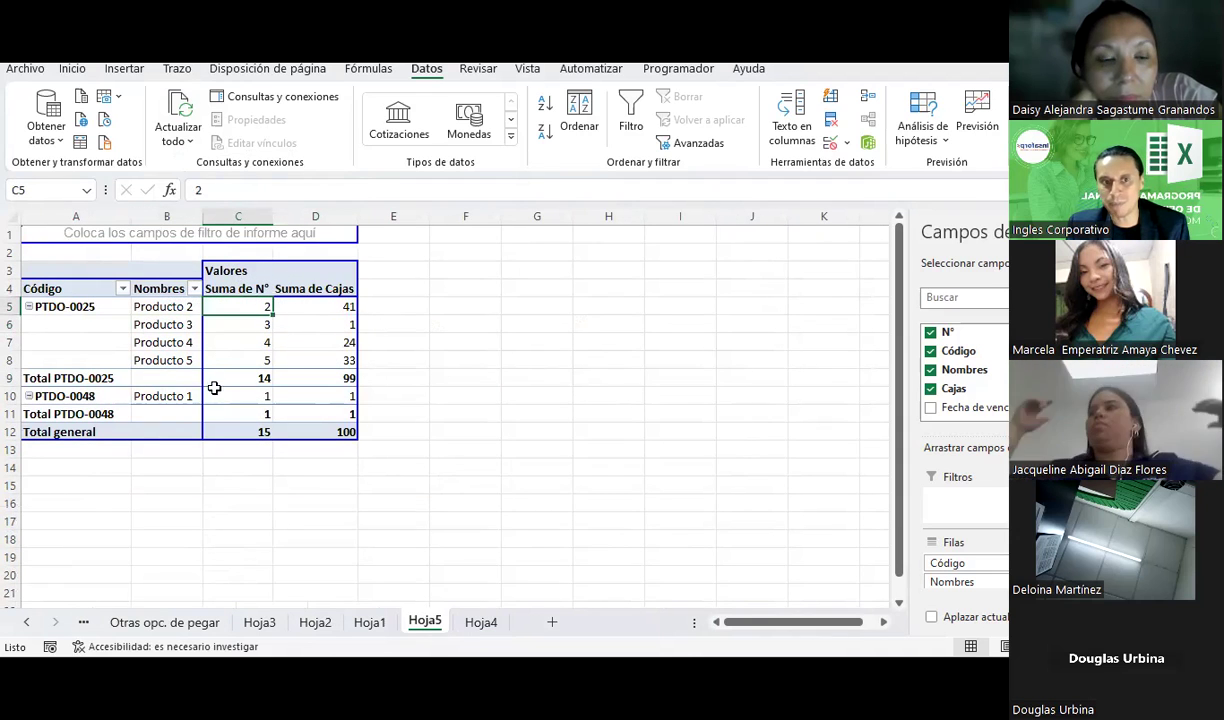
left_click(165, 306)
left_click(163, 324)
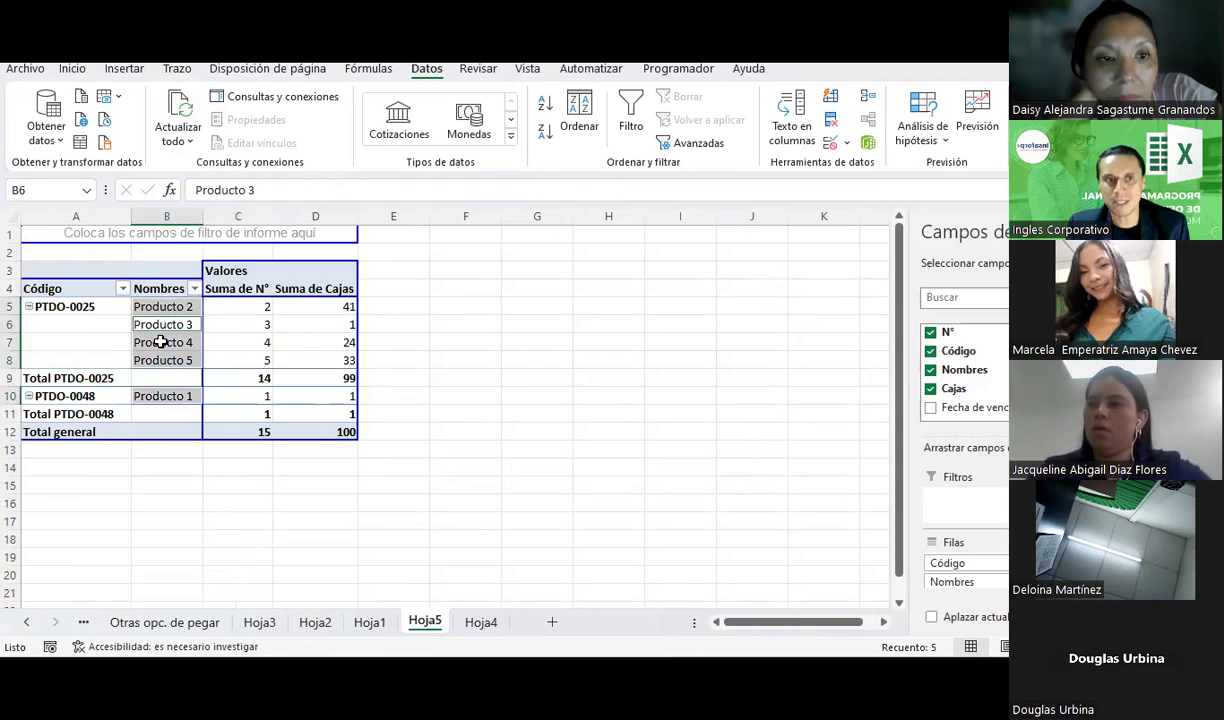
left_click(163, 342)
left_click(168, 396)
left_click(178, 141)
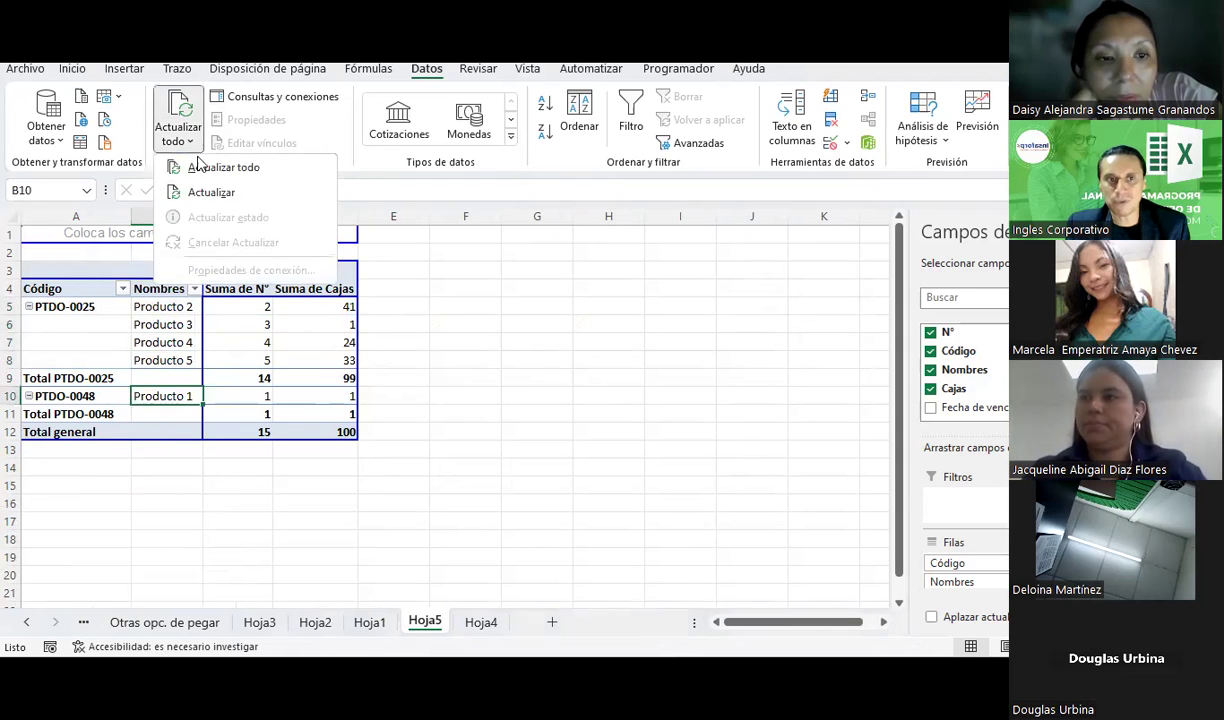
left_click(200, 164)
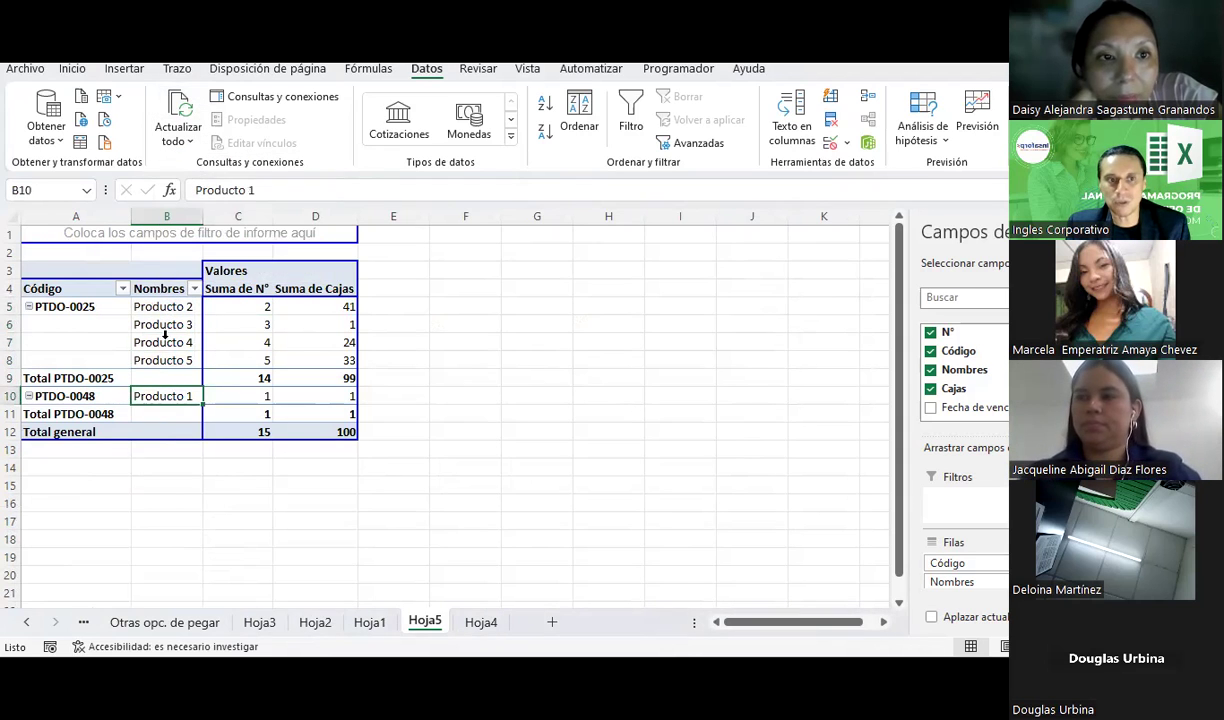
left_click(62, 378)
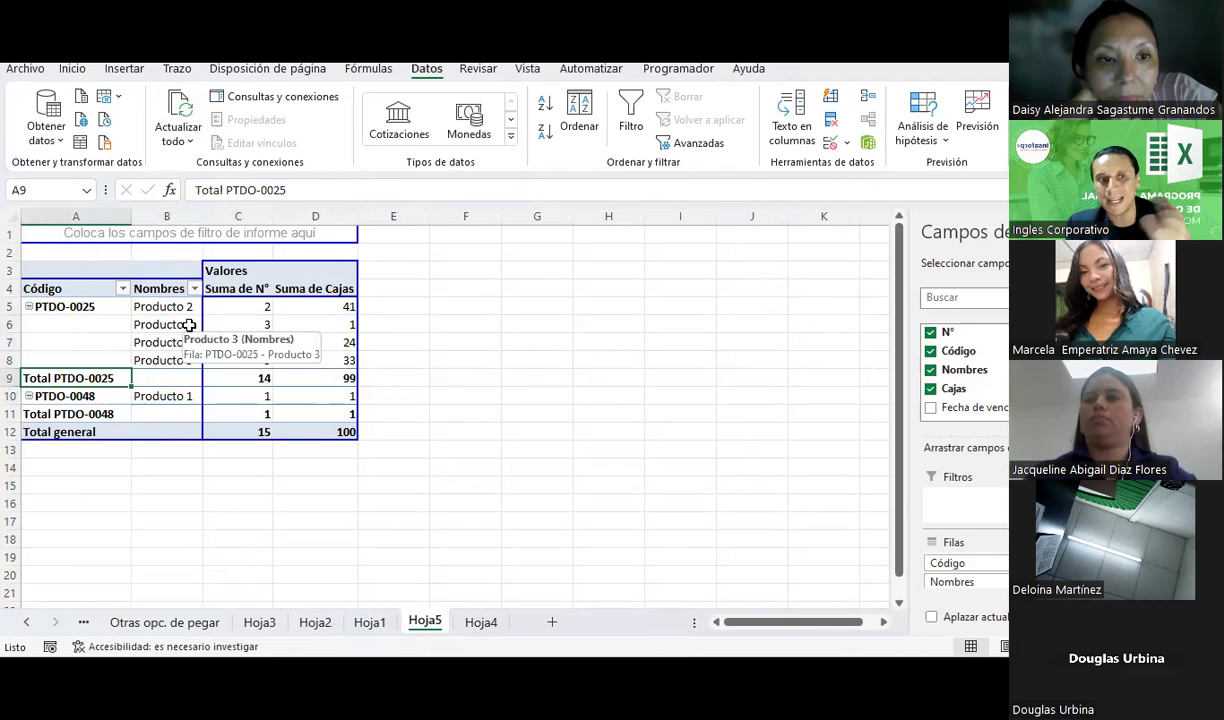
left_click(82, 414)
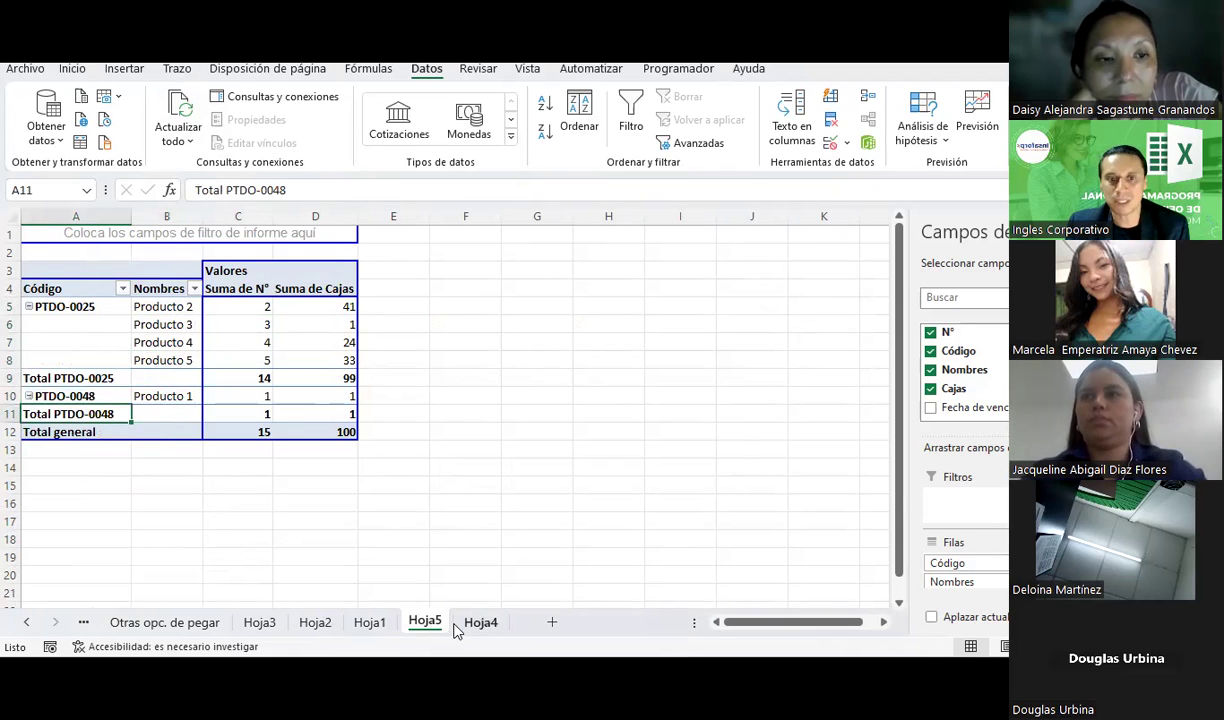
left_click(472, 623)
left_click(430, 622)
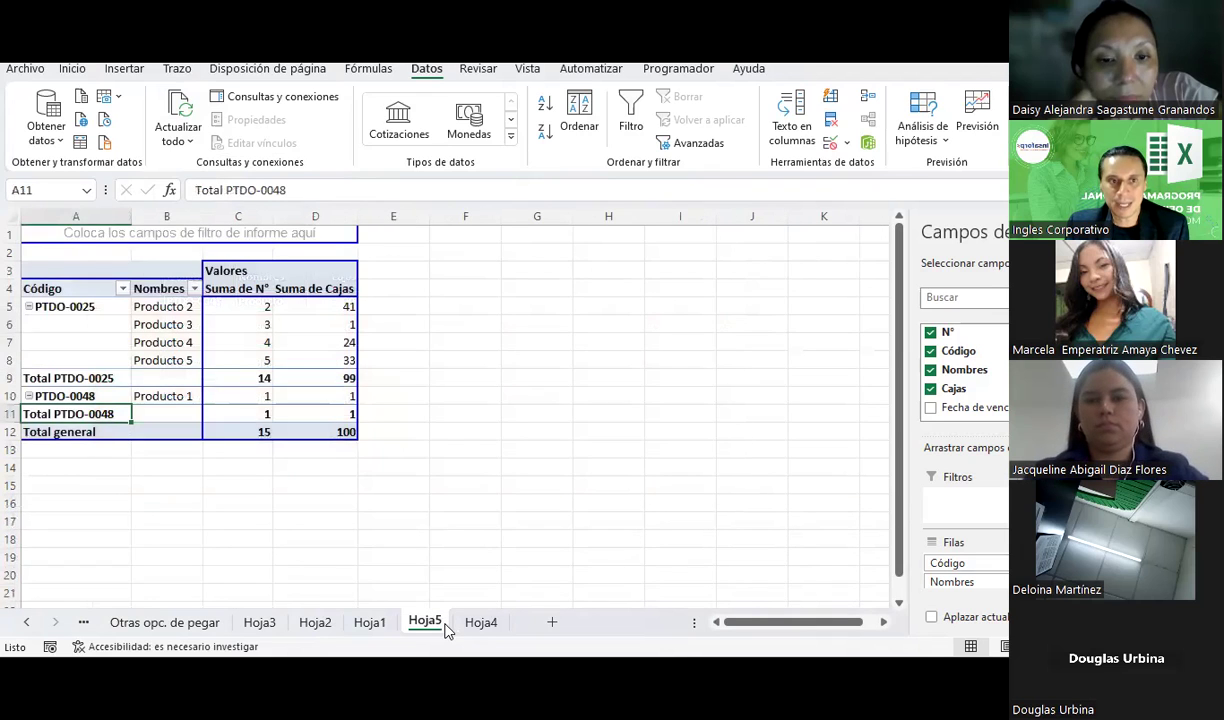
Move Código back under Nombres in the pivot rows and widen column B to fit the codes.
left_click(931, 352)
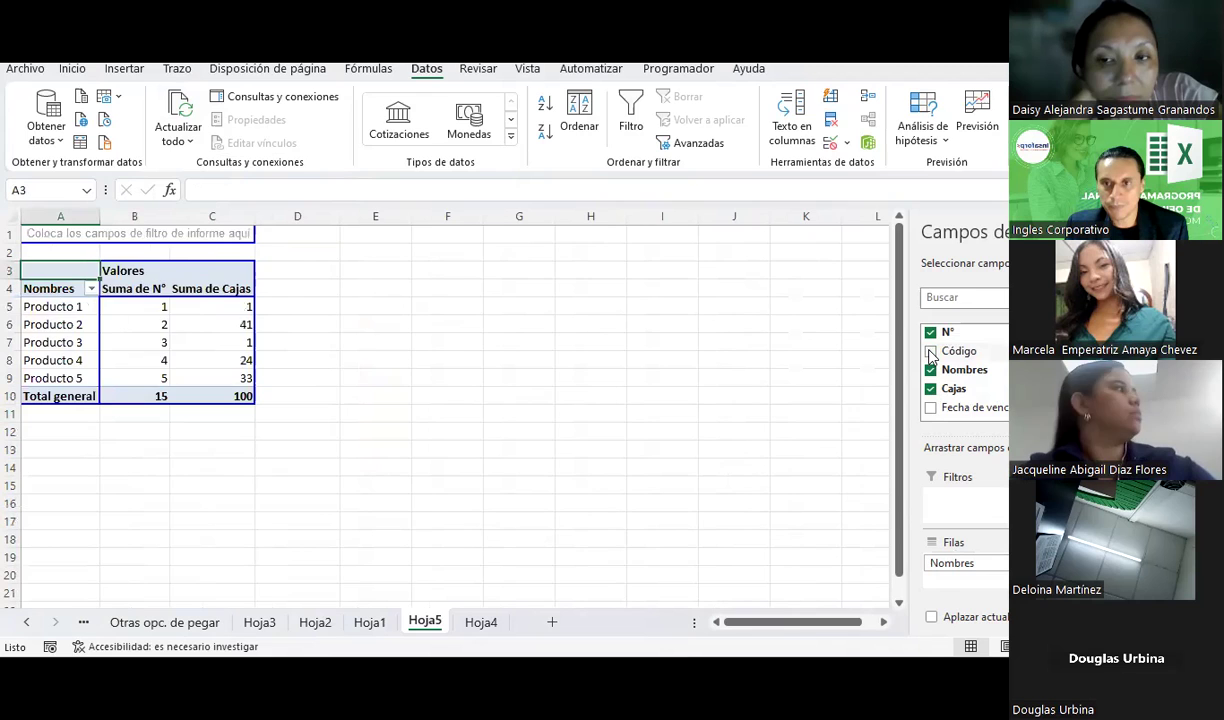
left_click(931, 352)
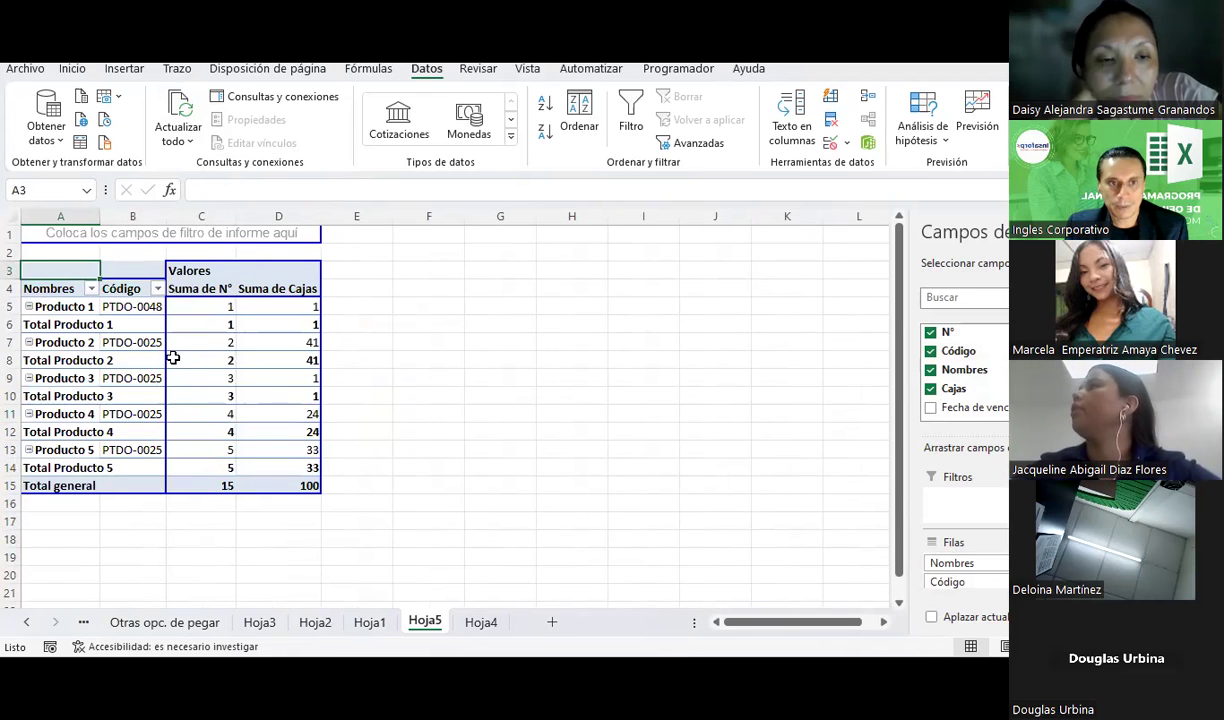
left_click_drag(167, 218, 206, 217)
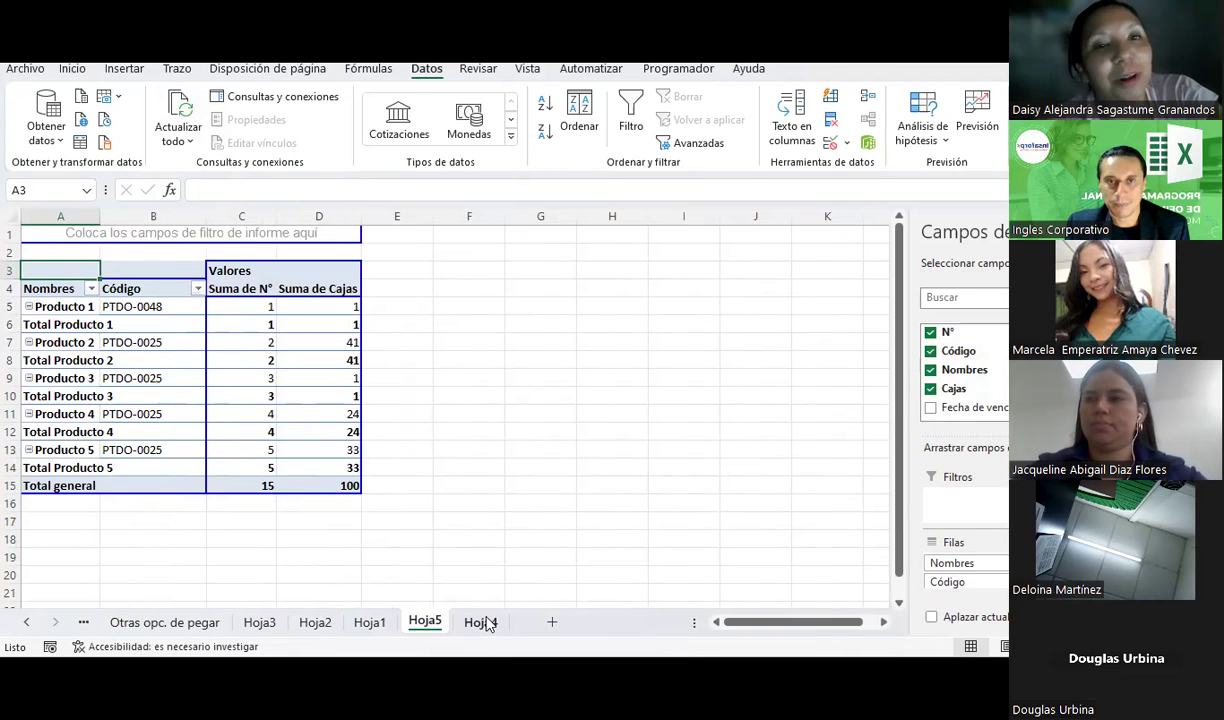
On Hoja4, check the PTDO-0048 code and Cajas value 24, then refresh all data and pivots.
left_click(484, 623)
left_click(230, 297)
left_click(178, 140)
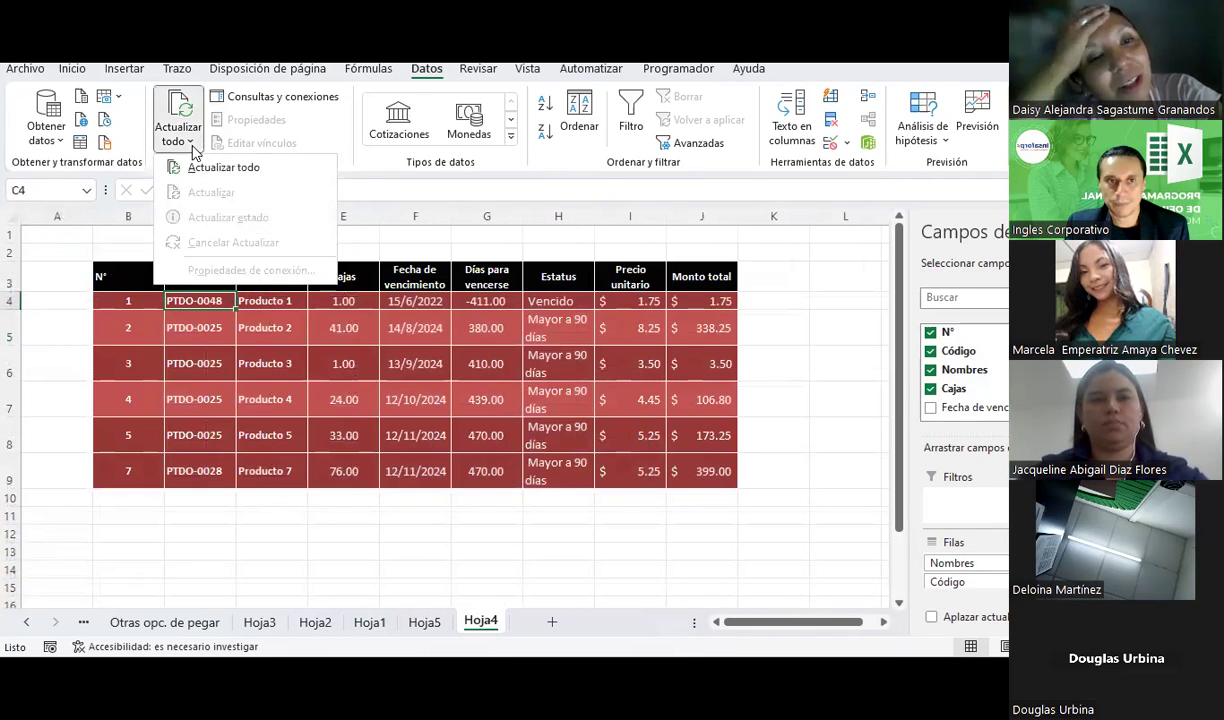
left_click(235, 168)
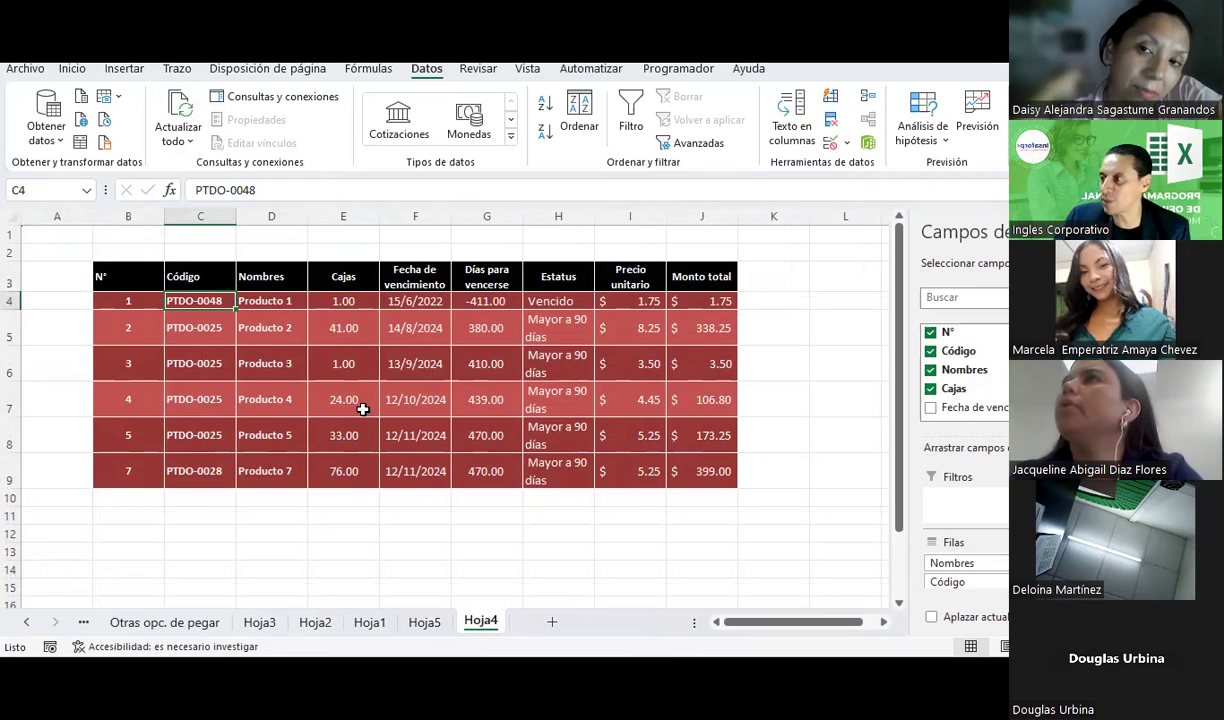
left_click(360, 406)
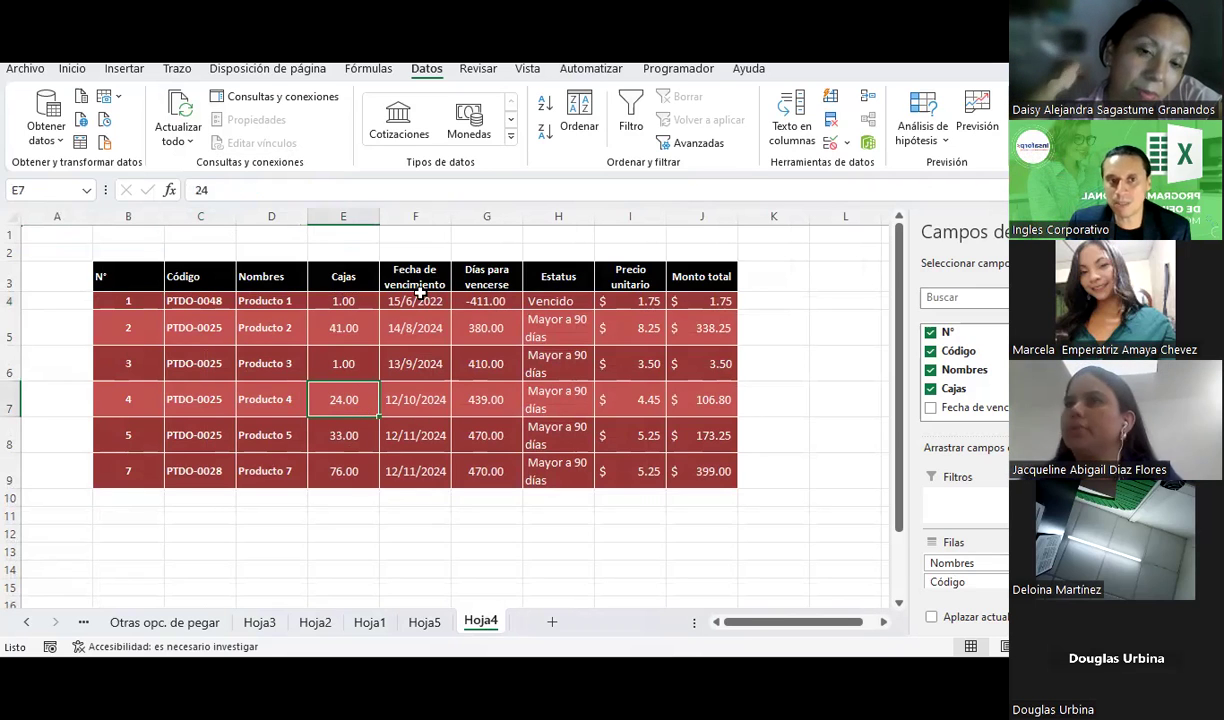
left_click(178, 138)
left_click(169, 172)
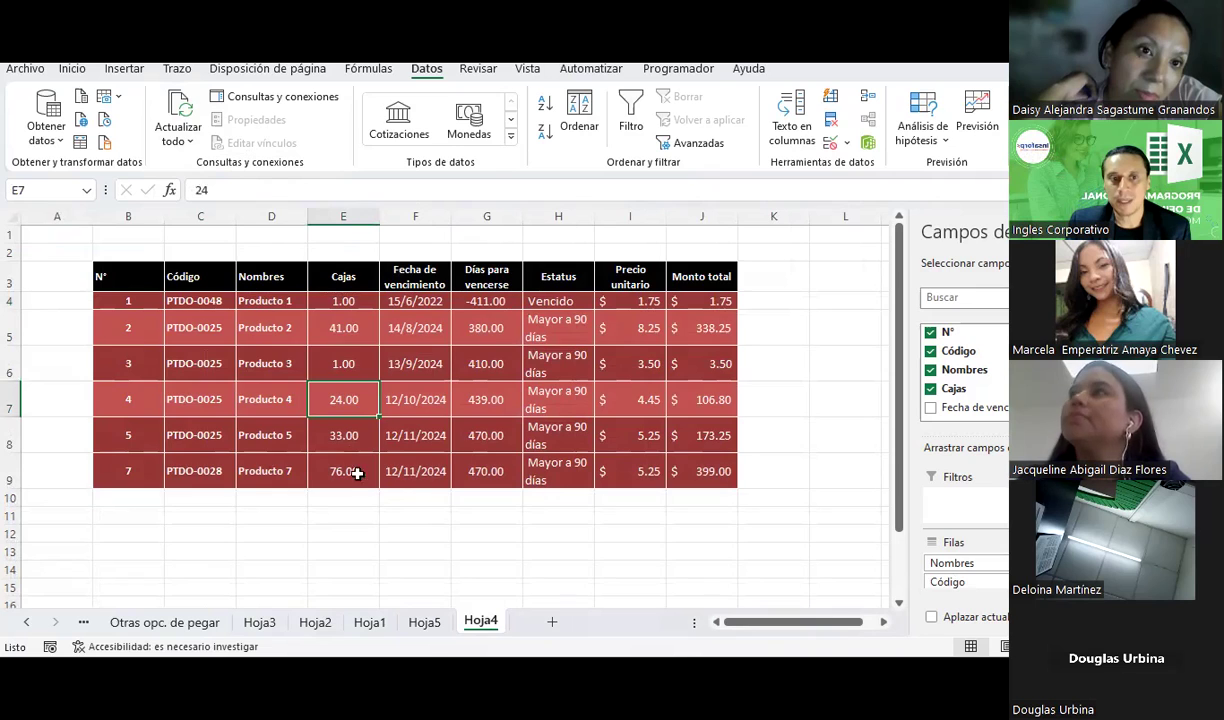
Back on Hoja5, check the Total Producto 1 value and widen column B slightly.
left_click(427, 623)
left_click(216, 322)
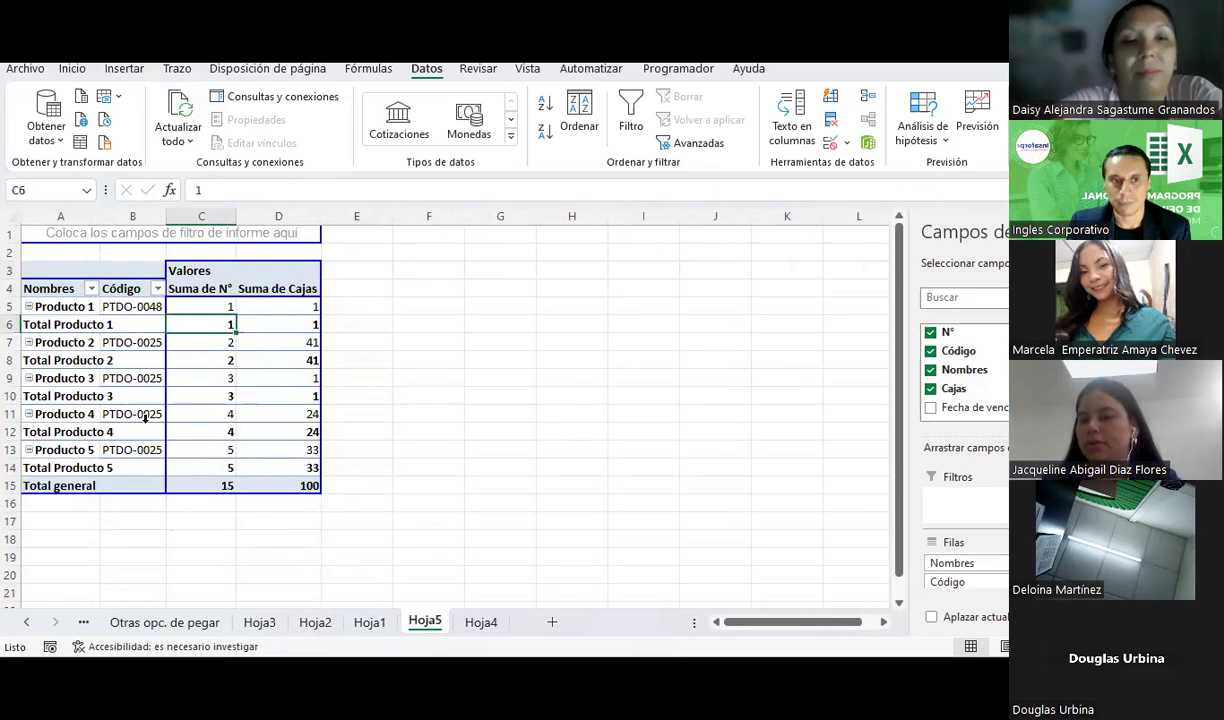
left_click(522, 399)
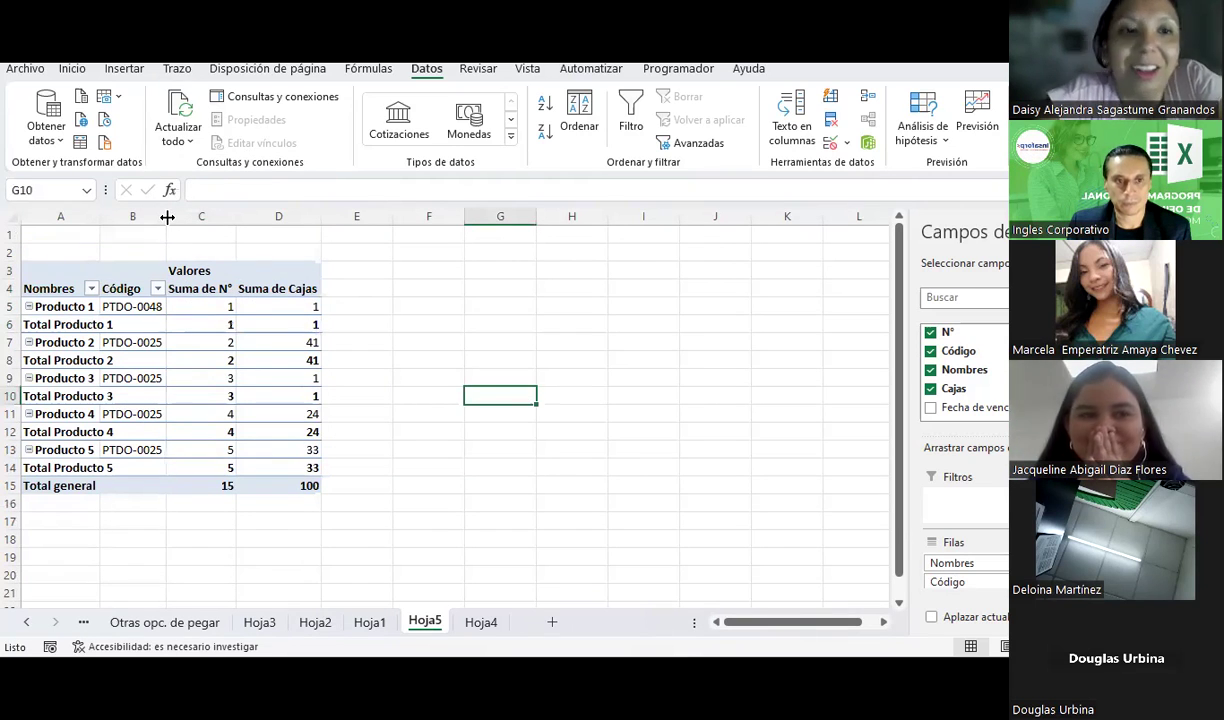
left_click_drag(167, 216, 175, 216)
Centre-align the pivot's Suma de N° and Suma de Cajas value cells.
left_click_drag(224, 307, 269, 487)
left_click(75, 70)
left_click(349, 136)
left_click(467, 331)
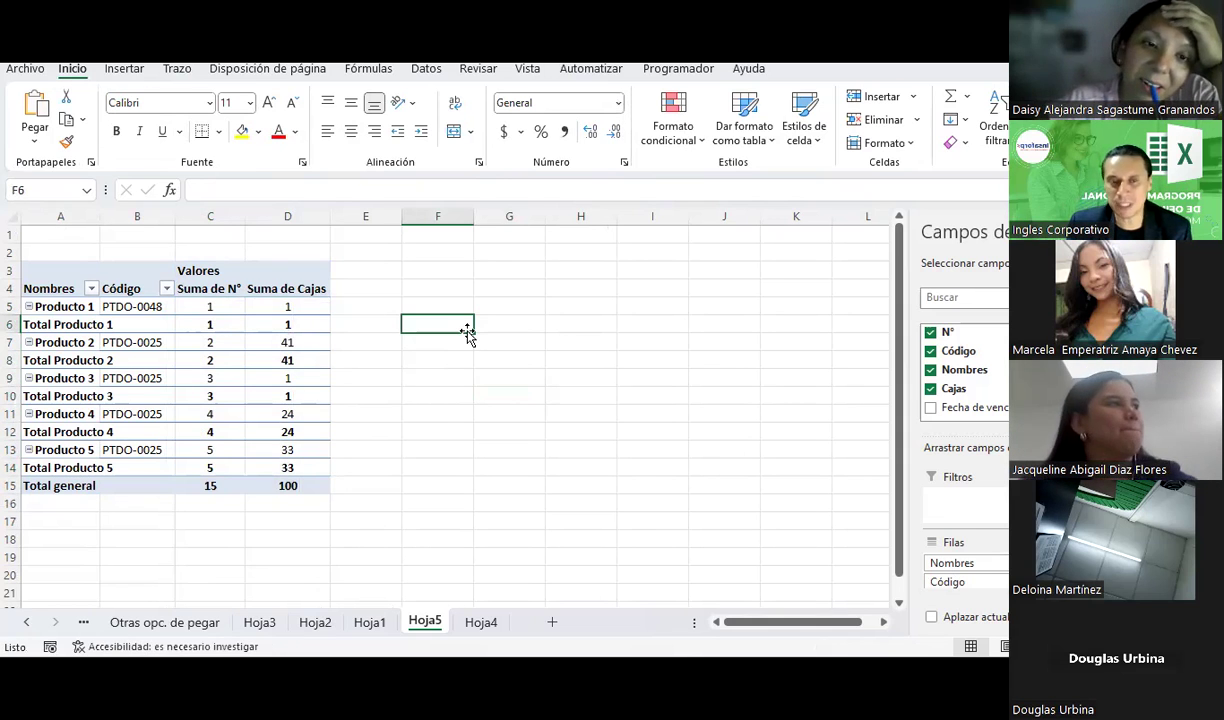
left_click(449, 379)
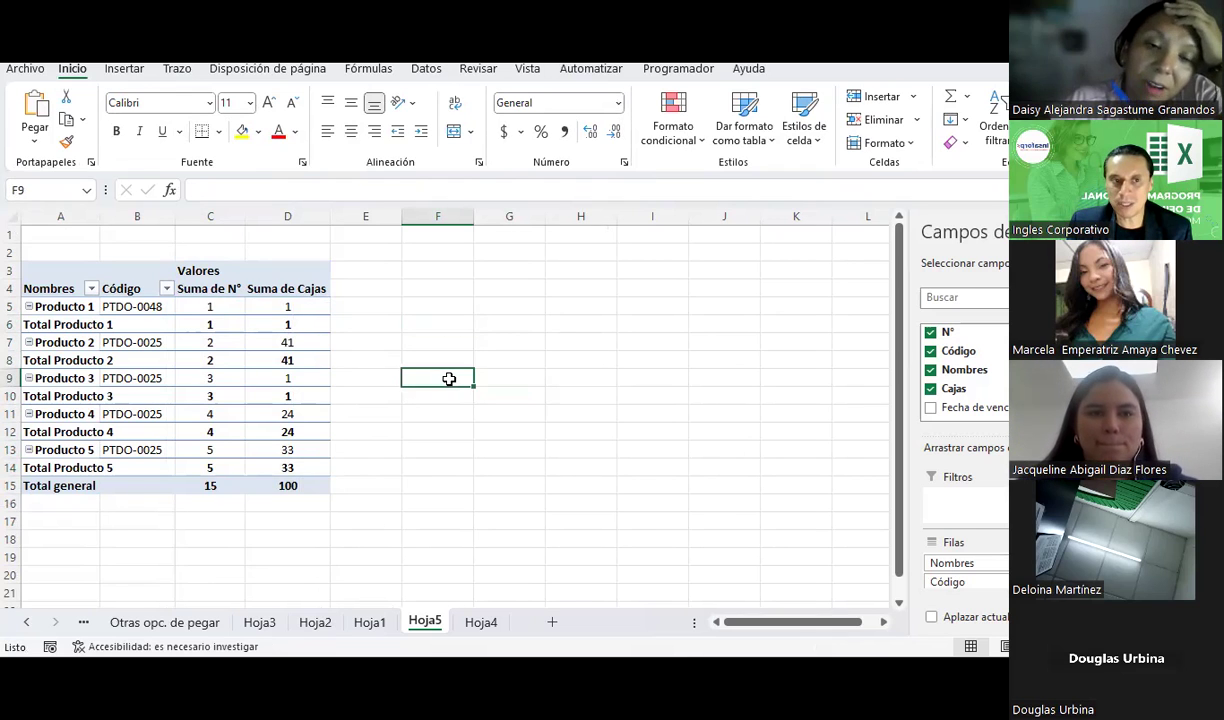